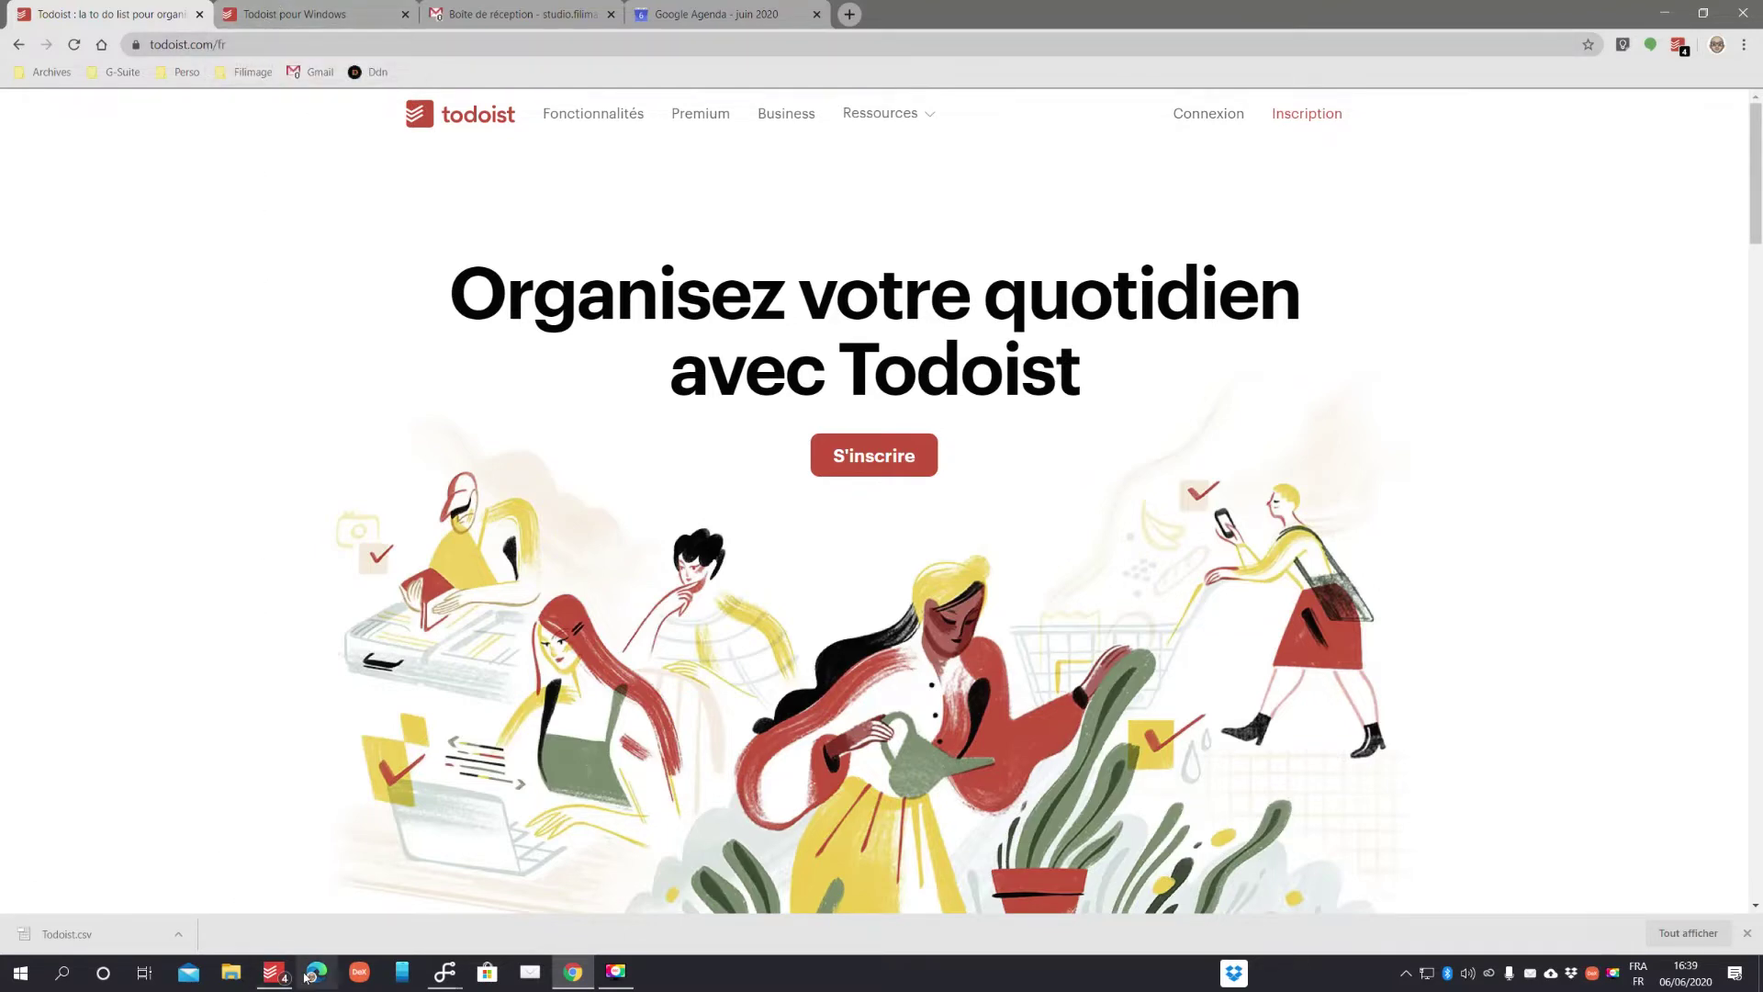
- Look at the Todoist desktop app and the Windows downloads page, and return to the Todoist home page
click(275, 973)
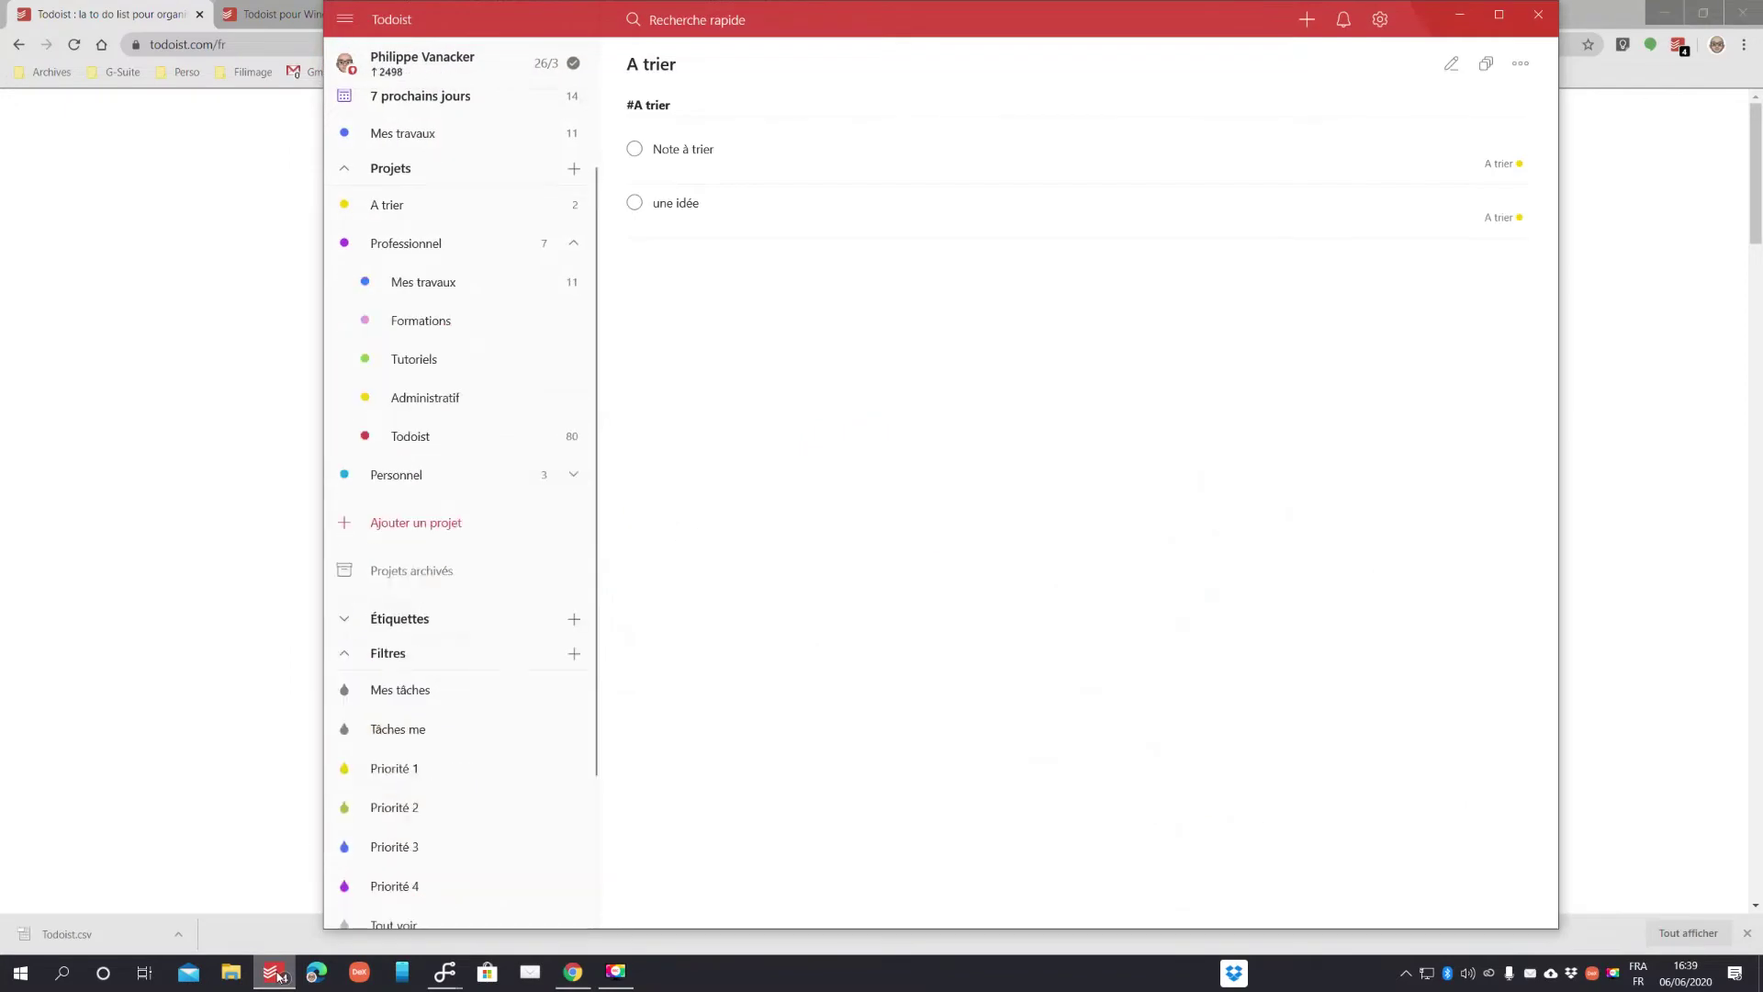
click(1460, 14)
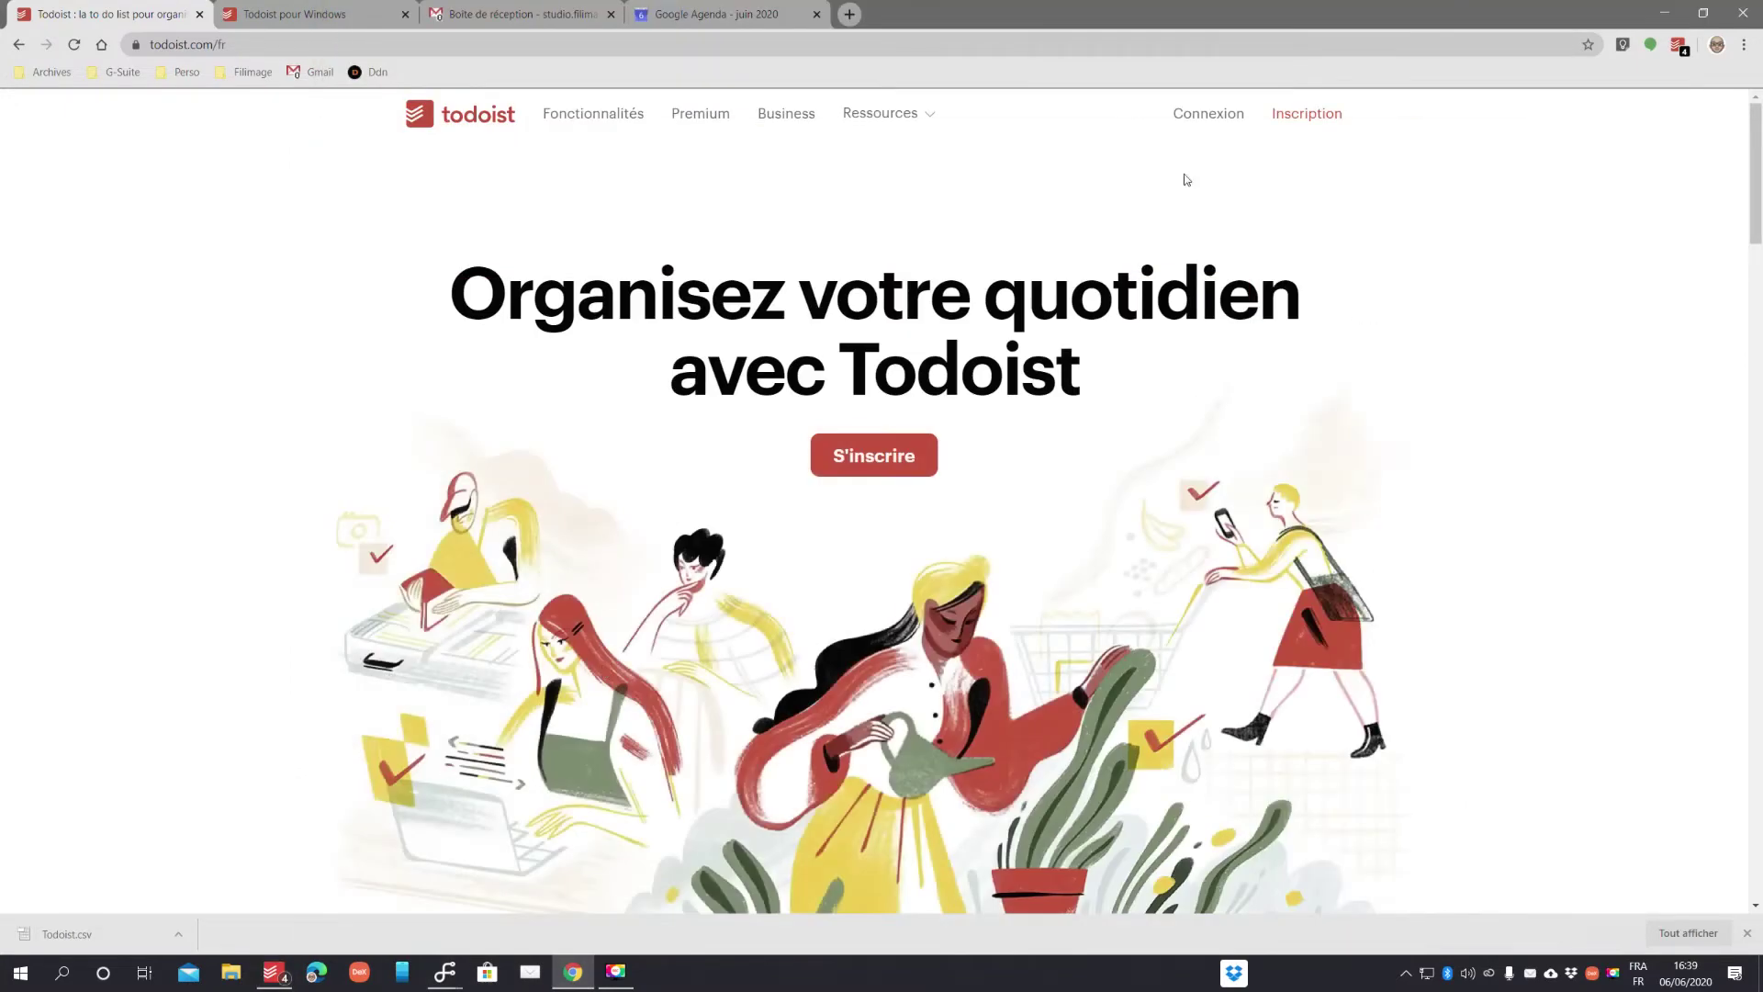
click(290, 16)
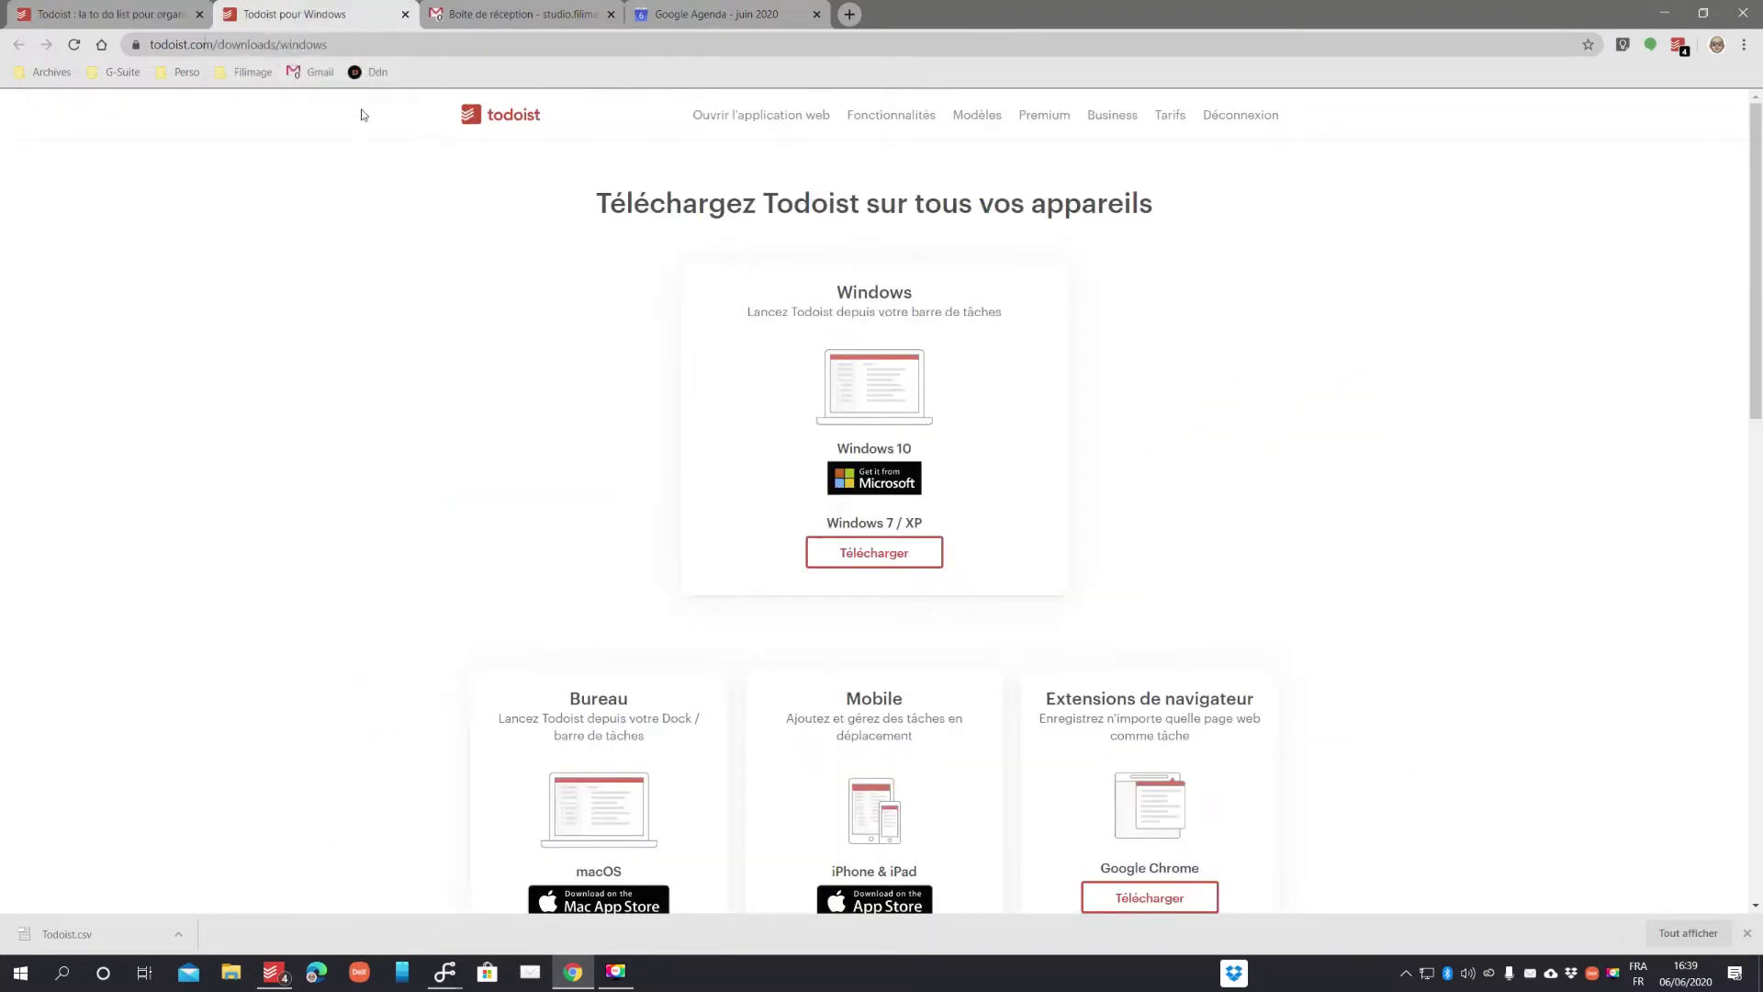
click(104, 17)
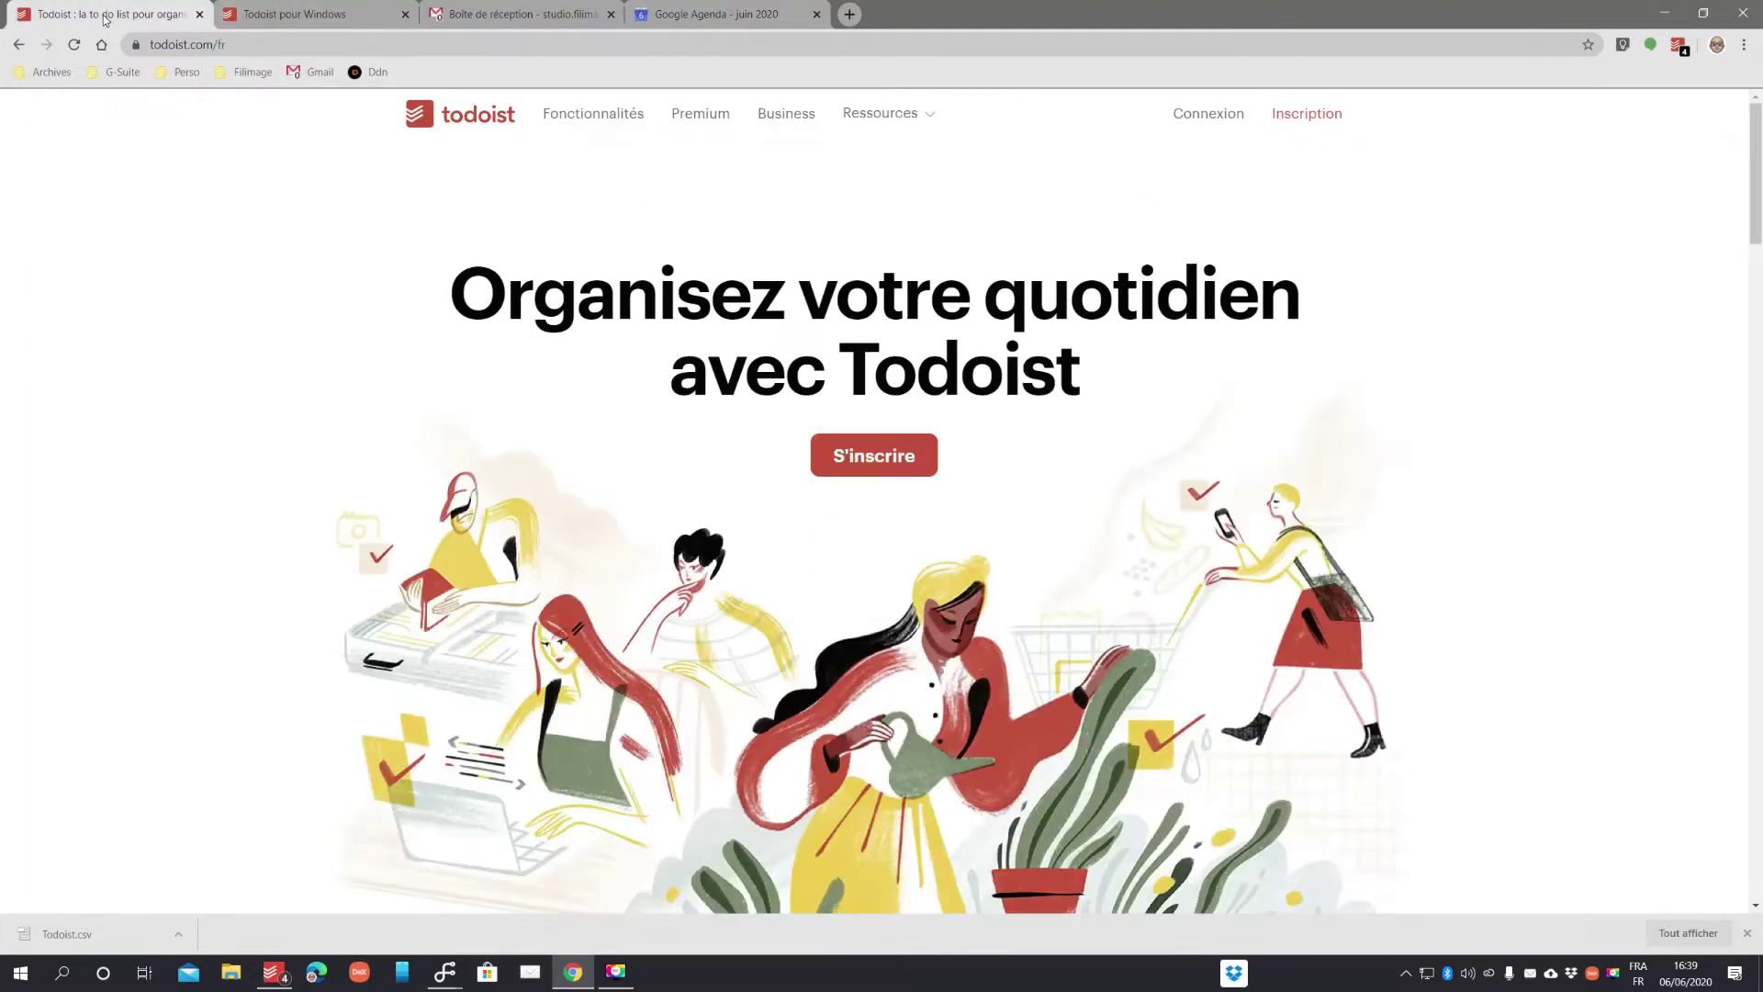
- Log in to the Todoist web app with the Google account
click(1194, 116)
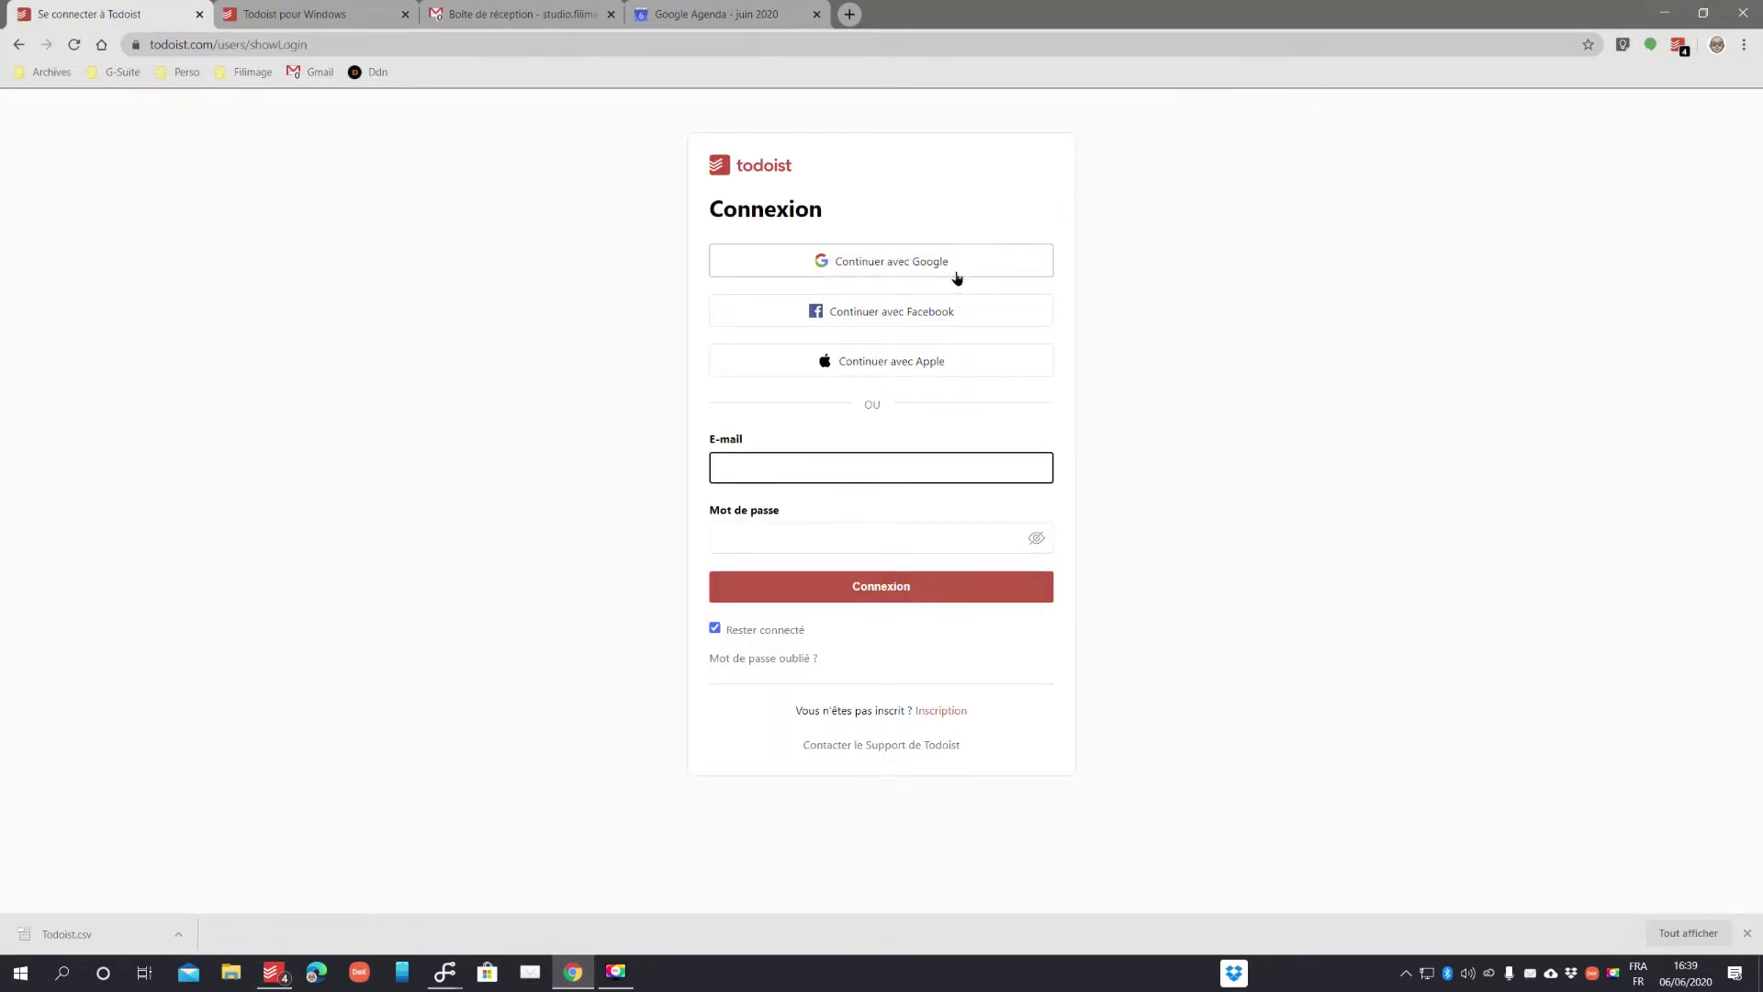
click(894, 265)
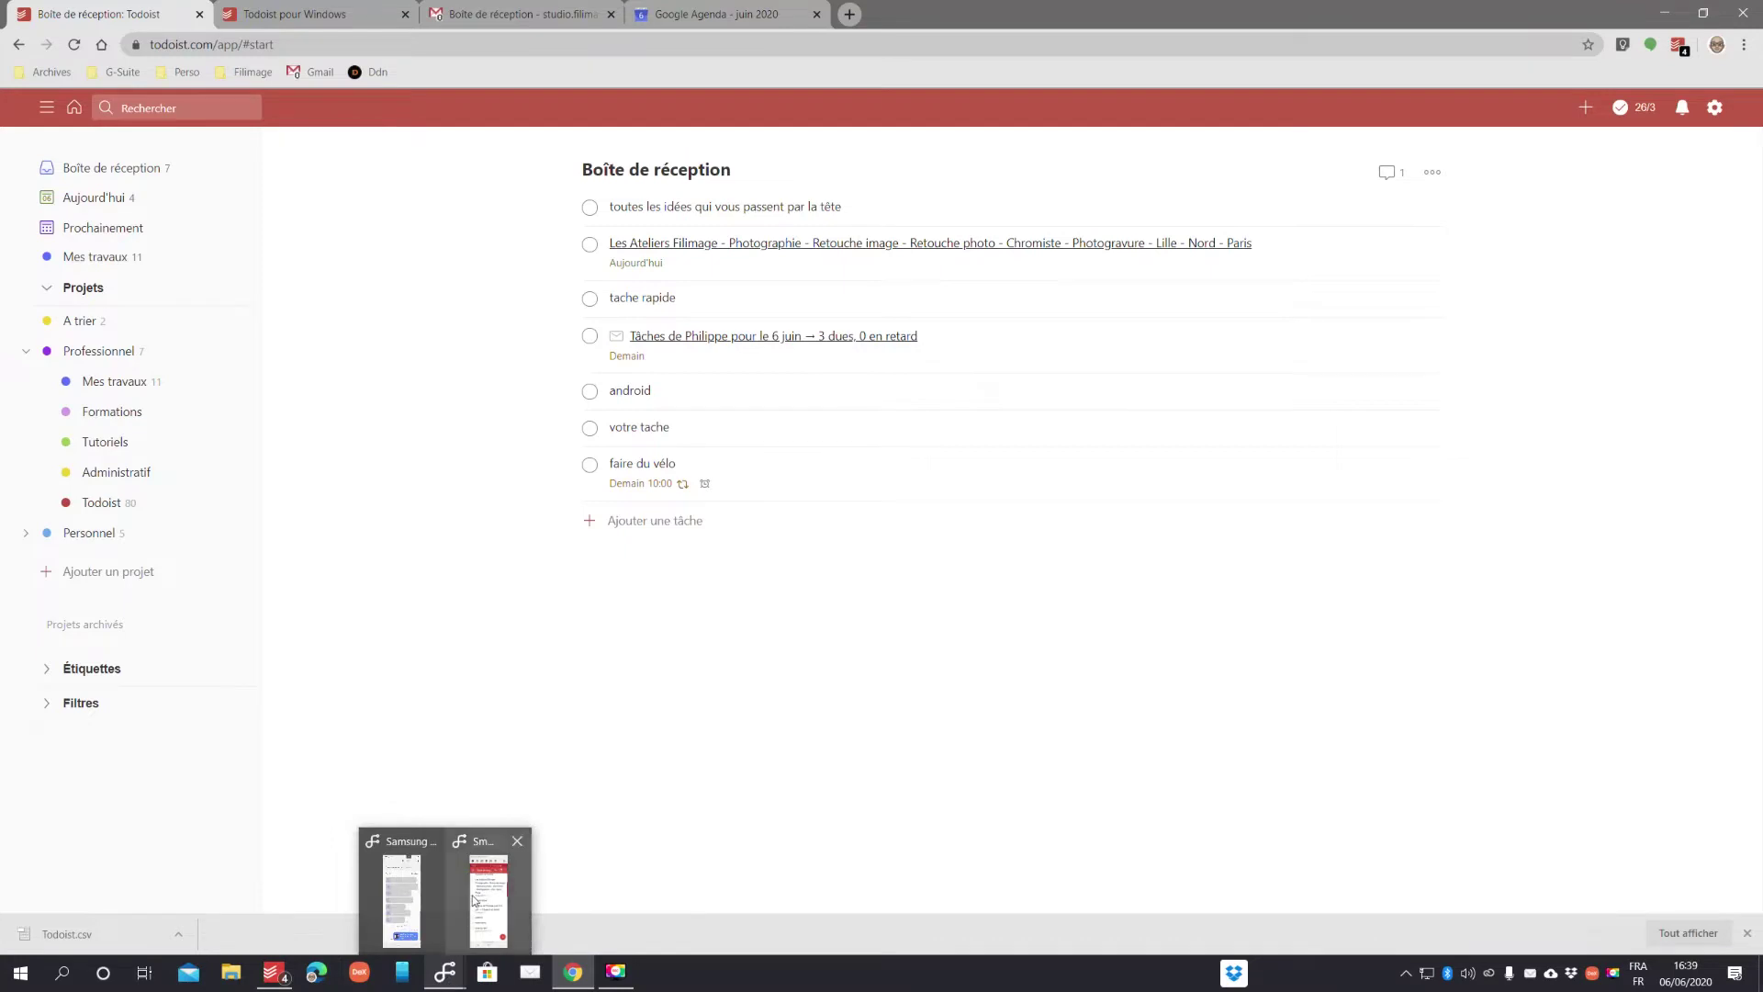
- View the Todoist navigation menu and inbox on the mirrored phone in Samsung Flow, and open Boîte de réception in the web app
click(496, 900)
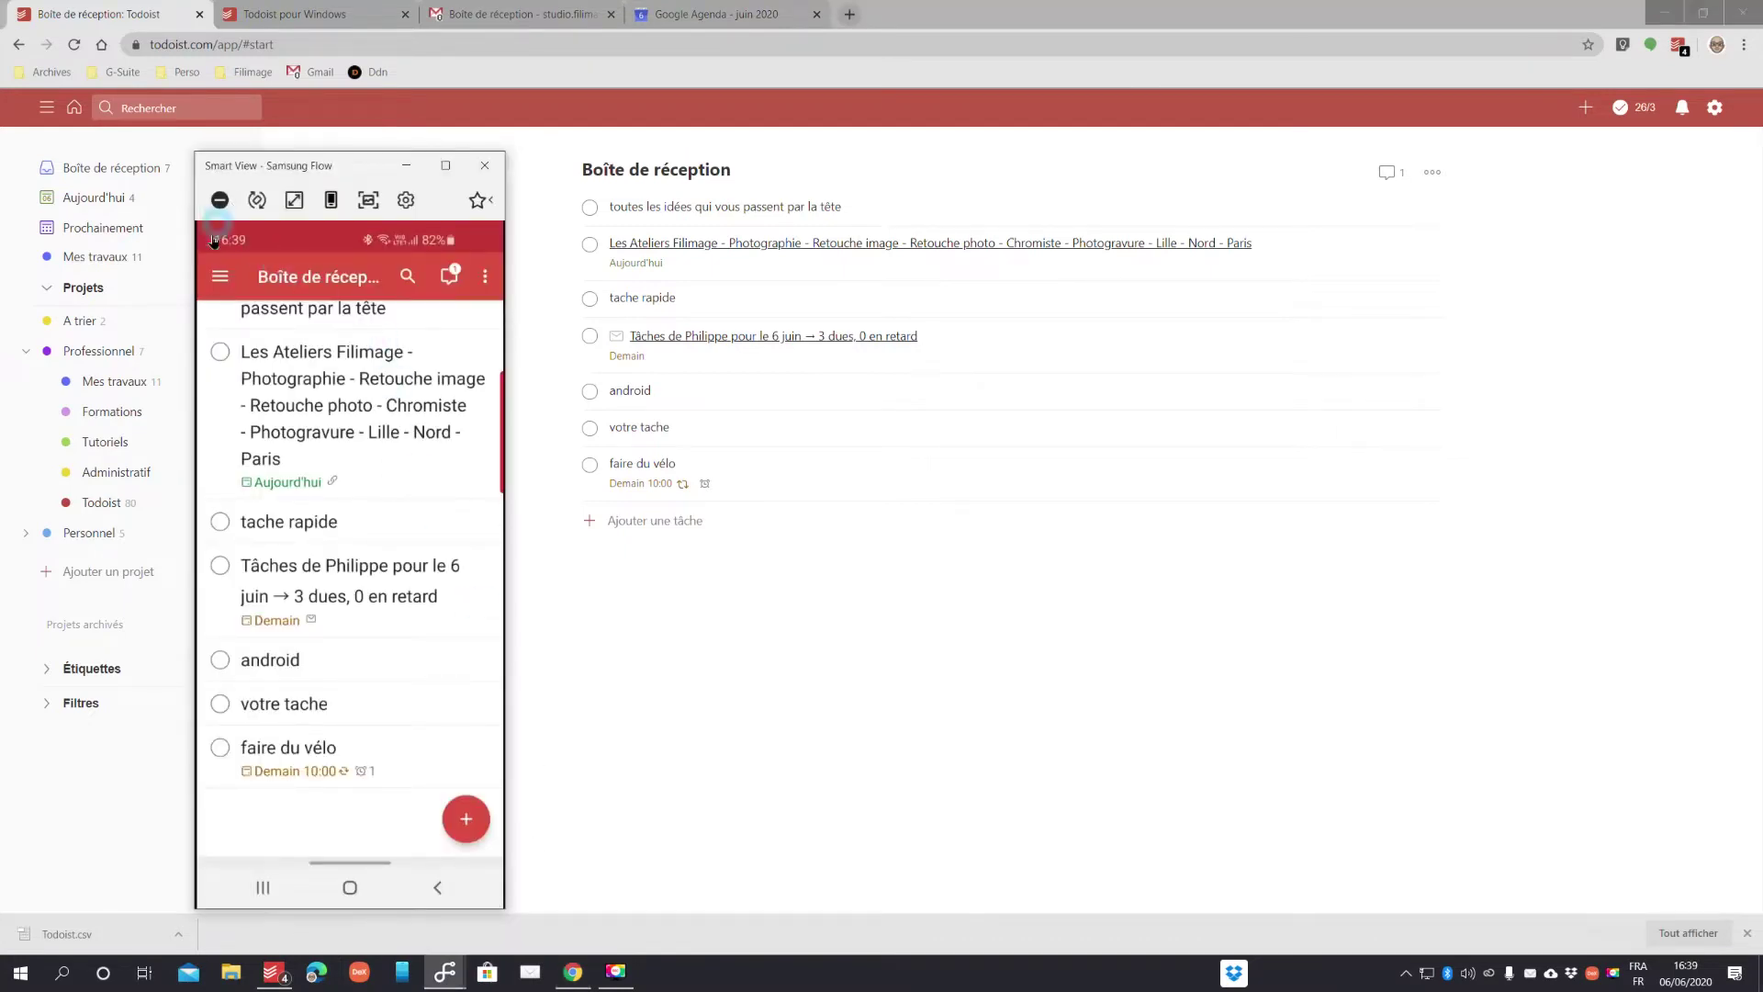
click(220, 275)
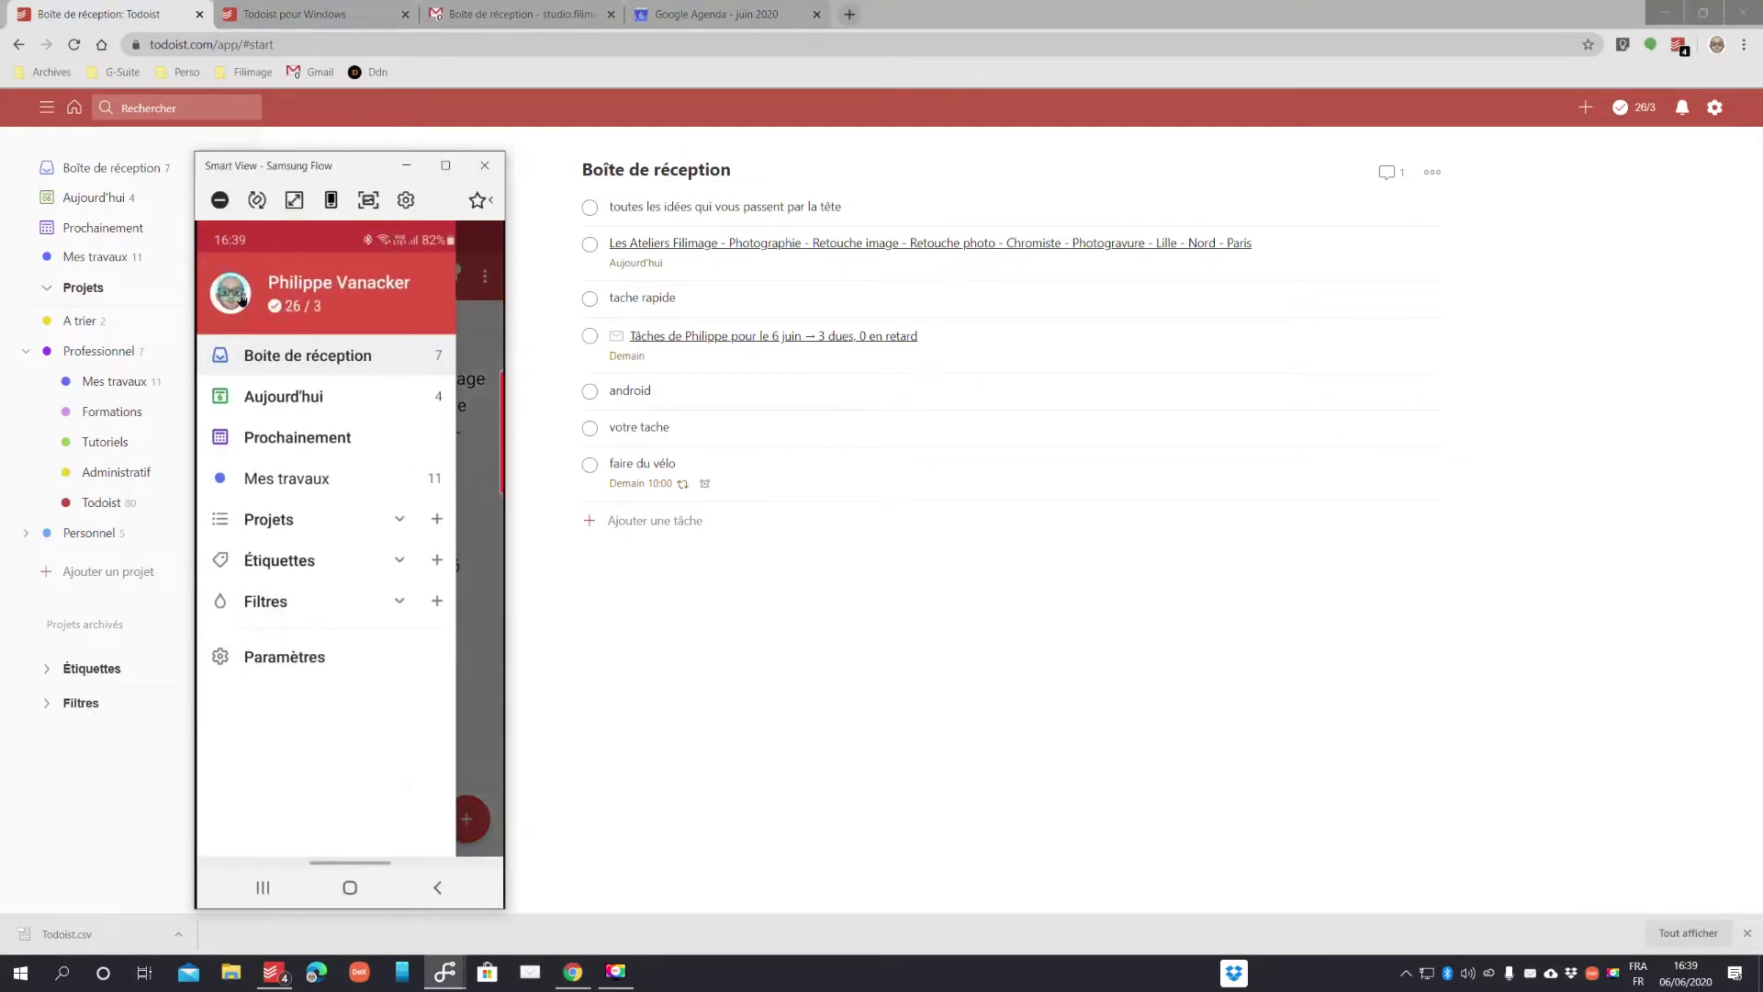
click(270, 358)
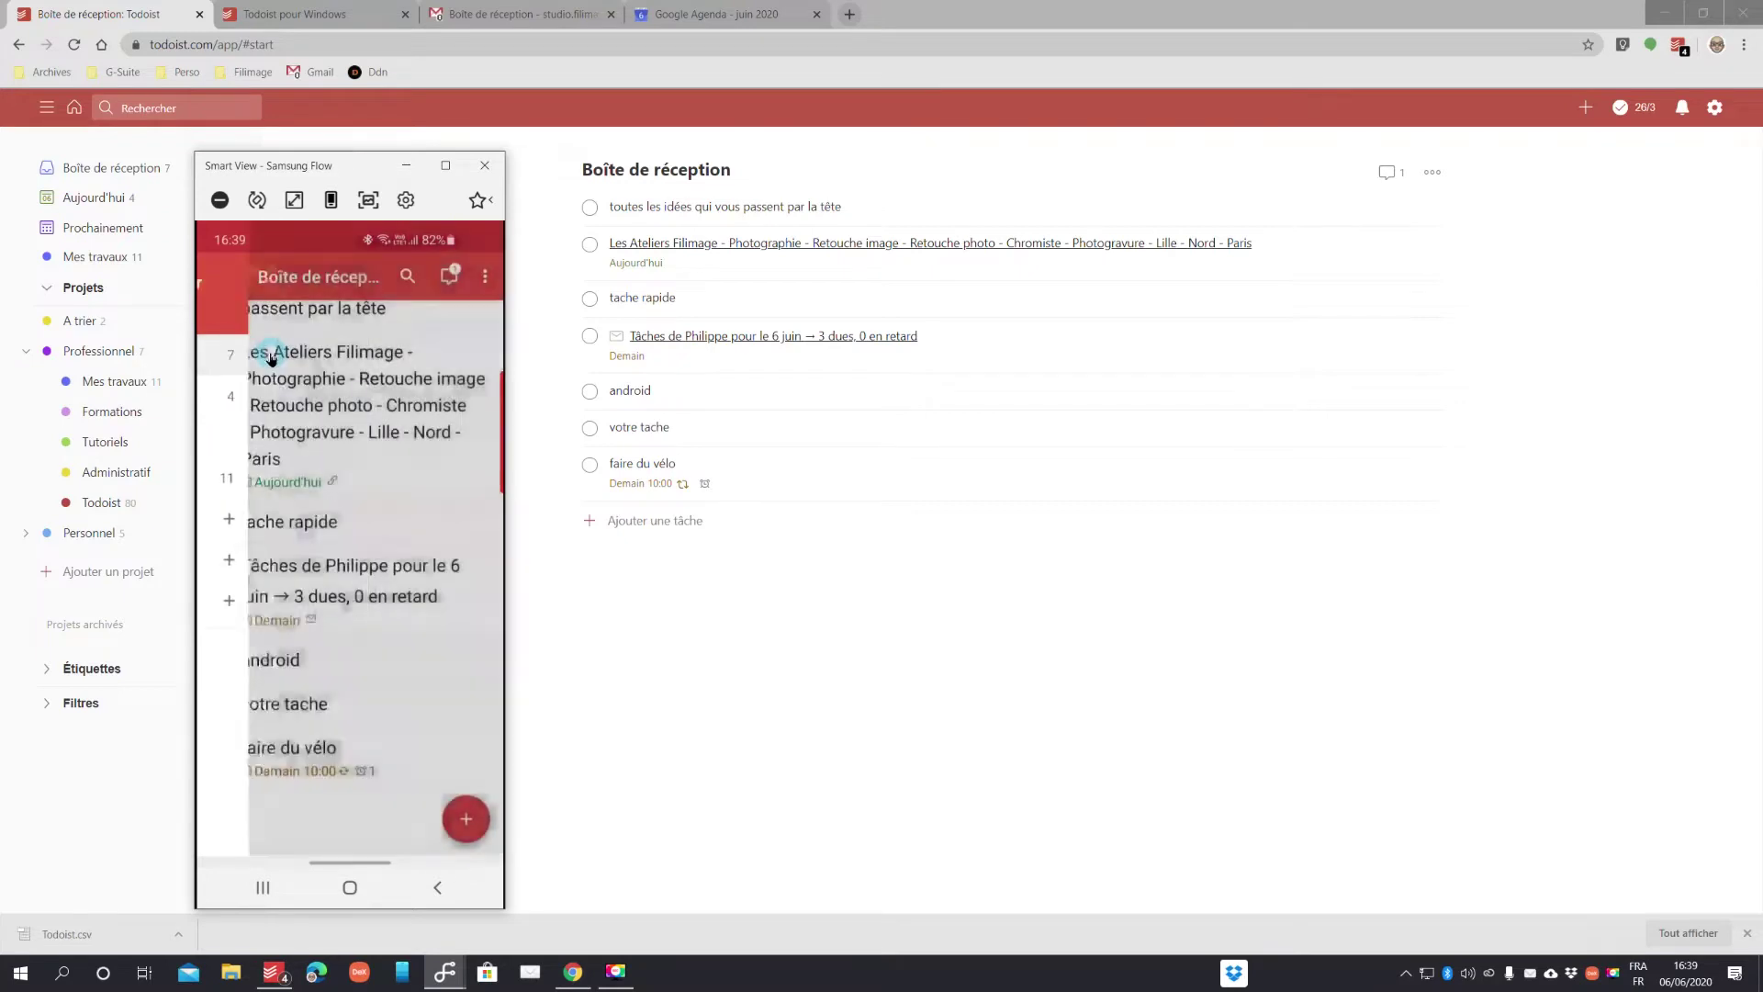
click(99, 171)
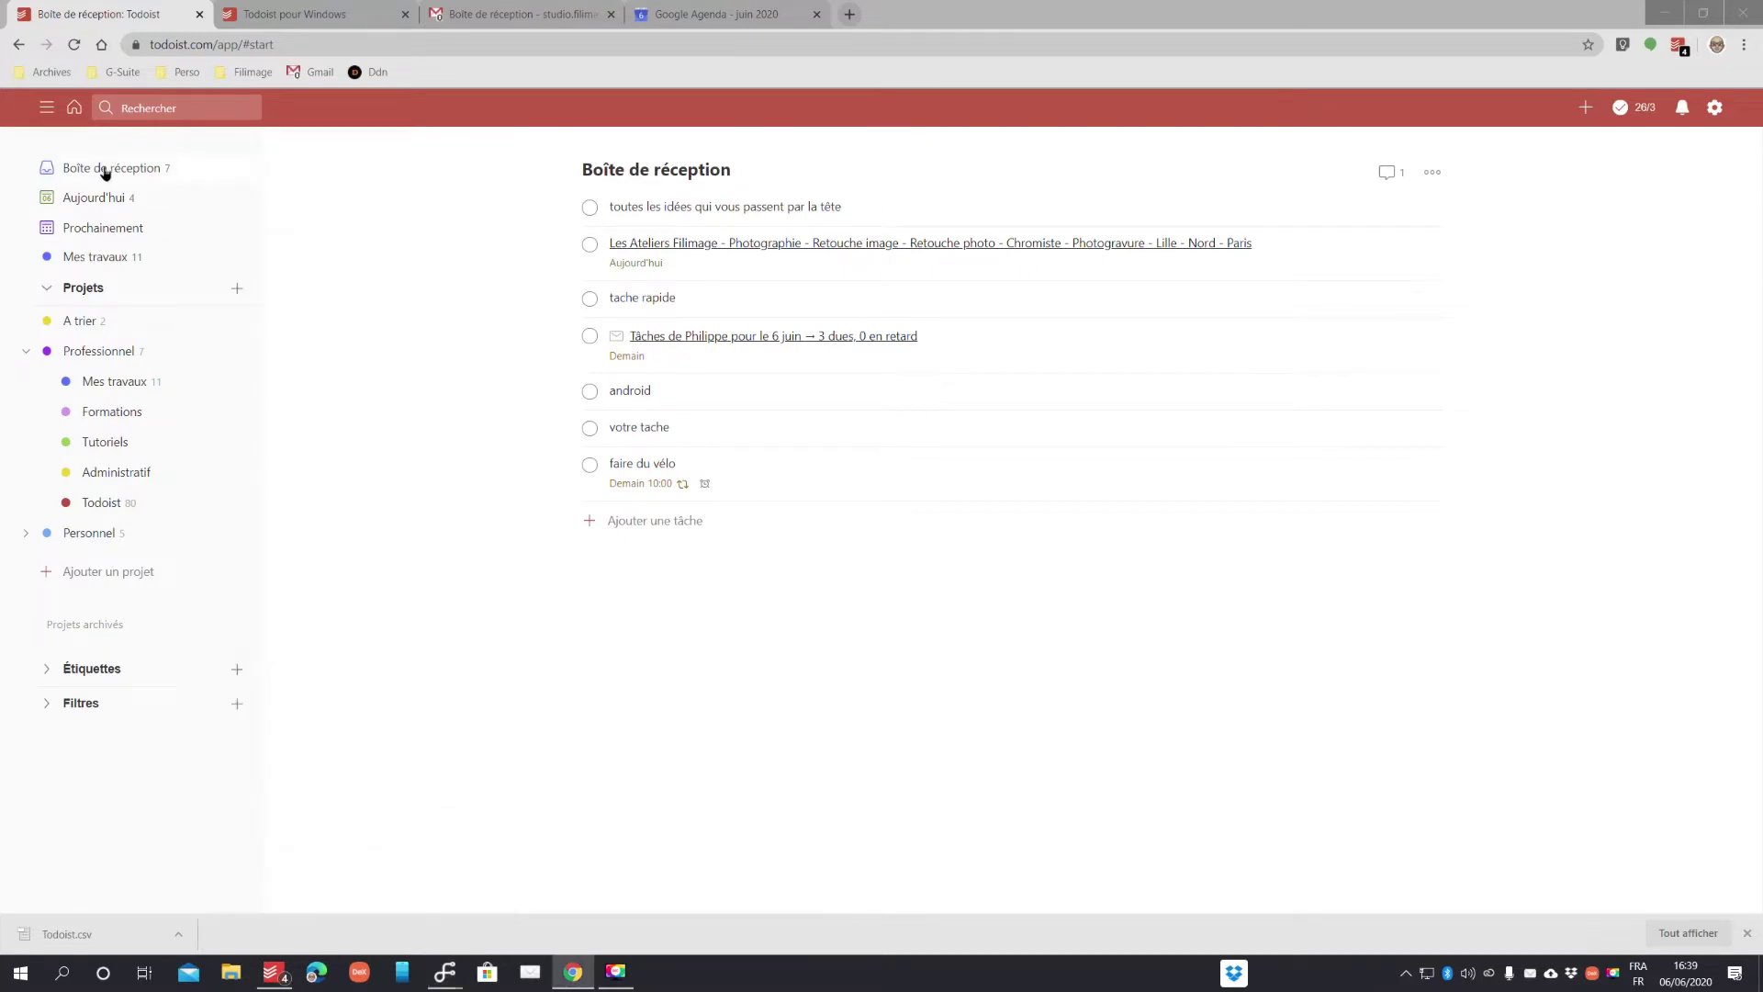
click(403, 975)
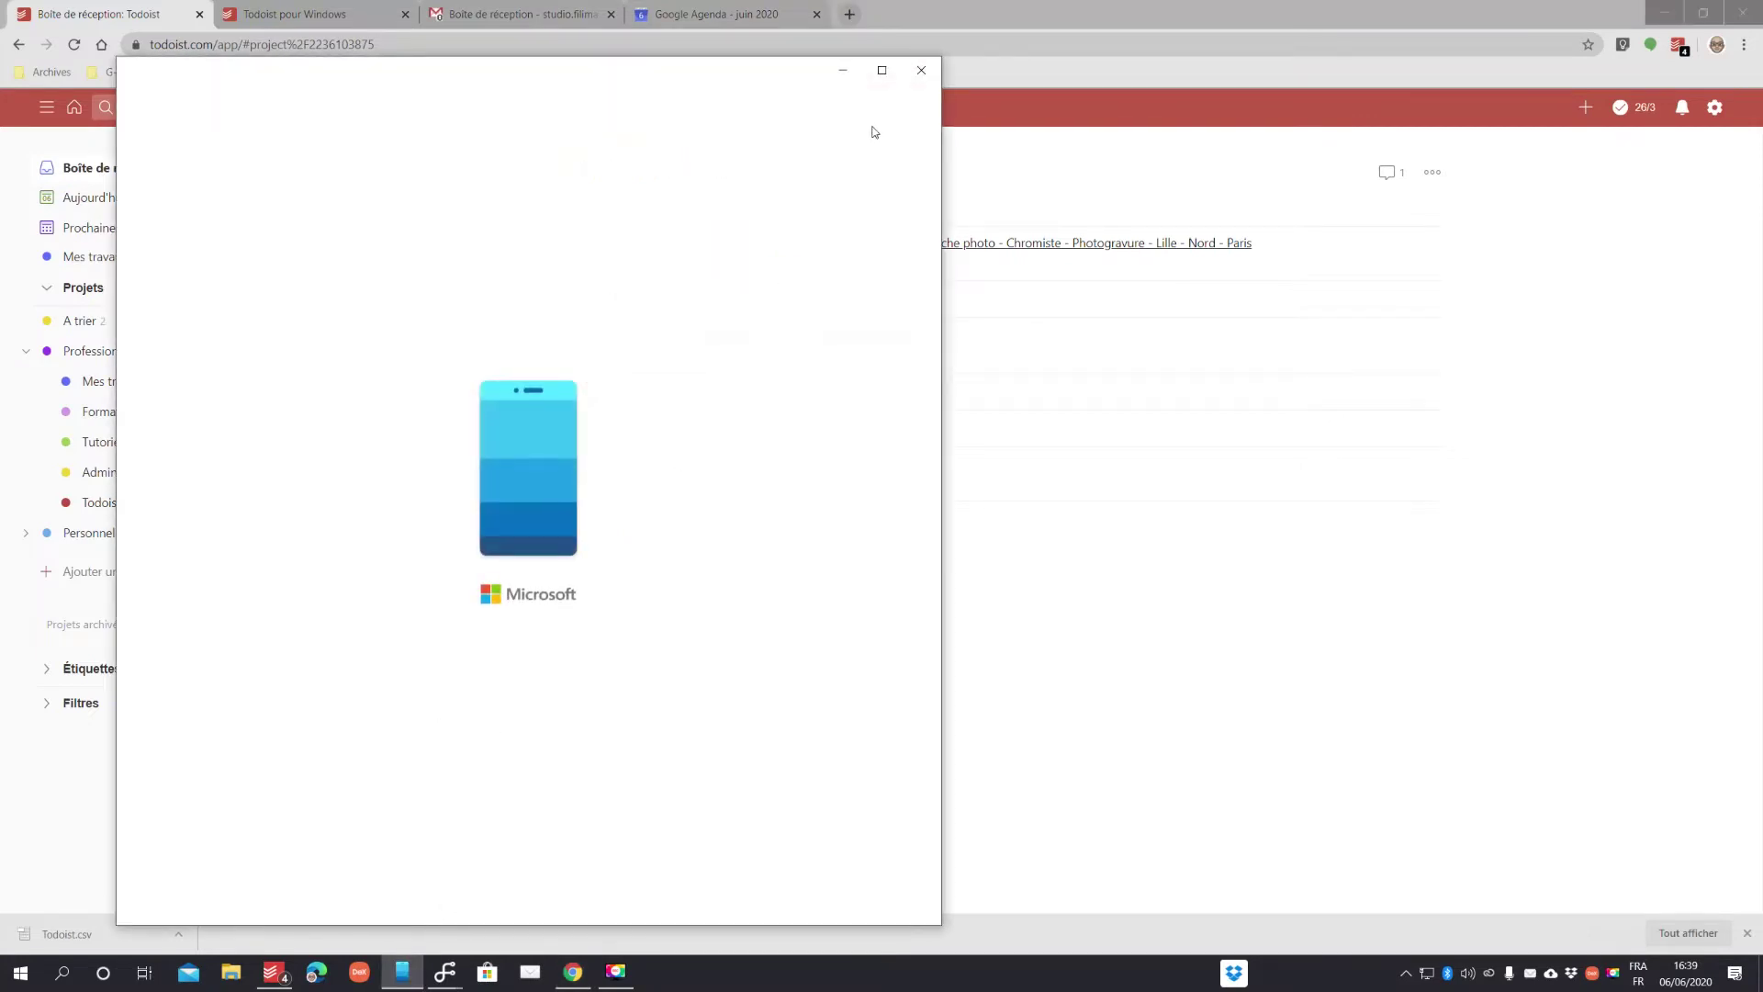
click(918, 71)
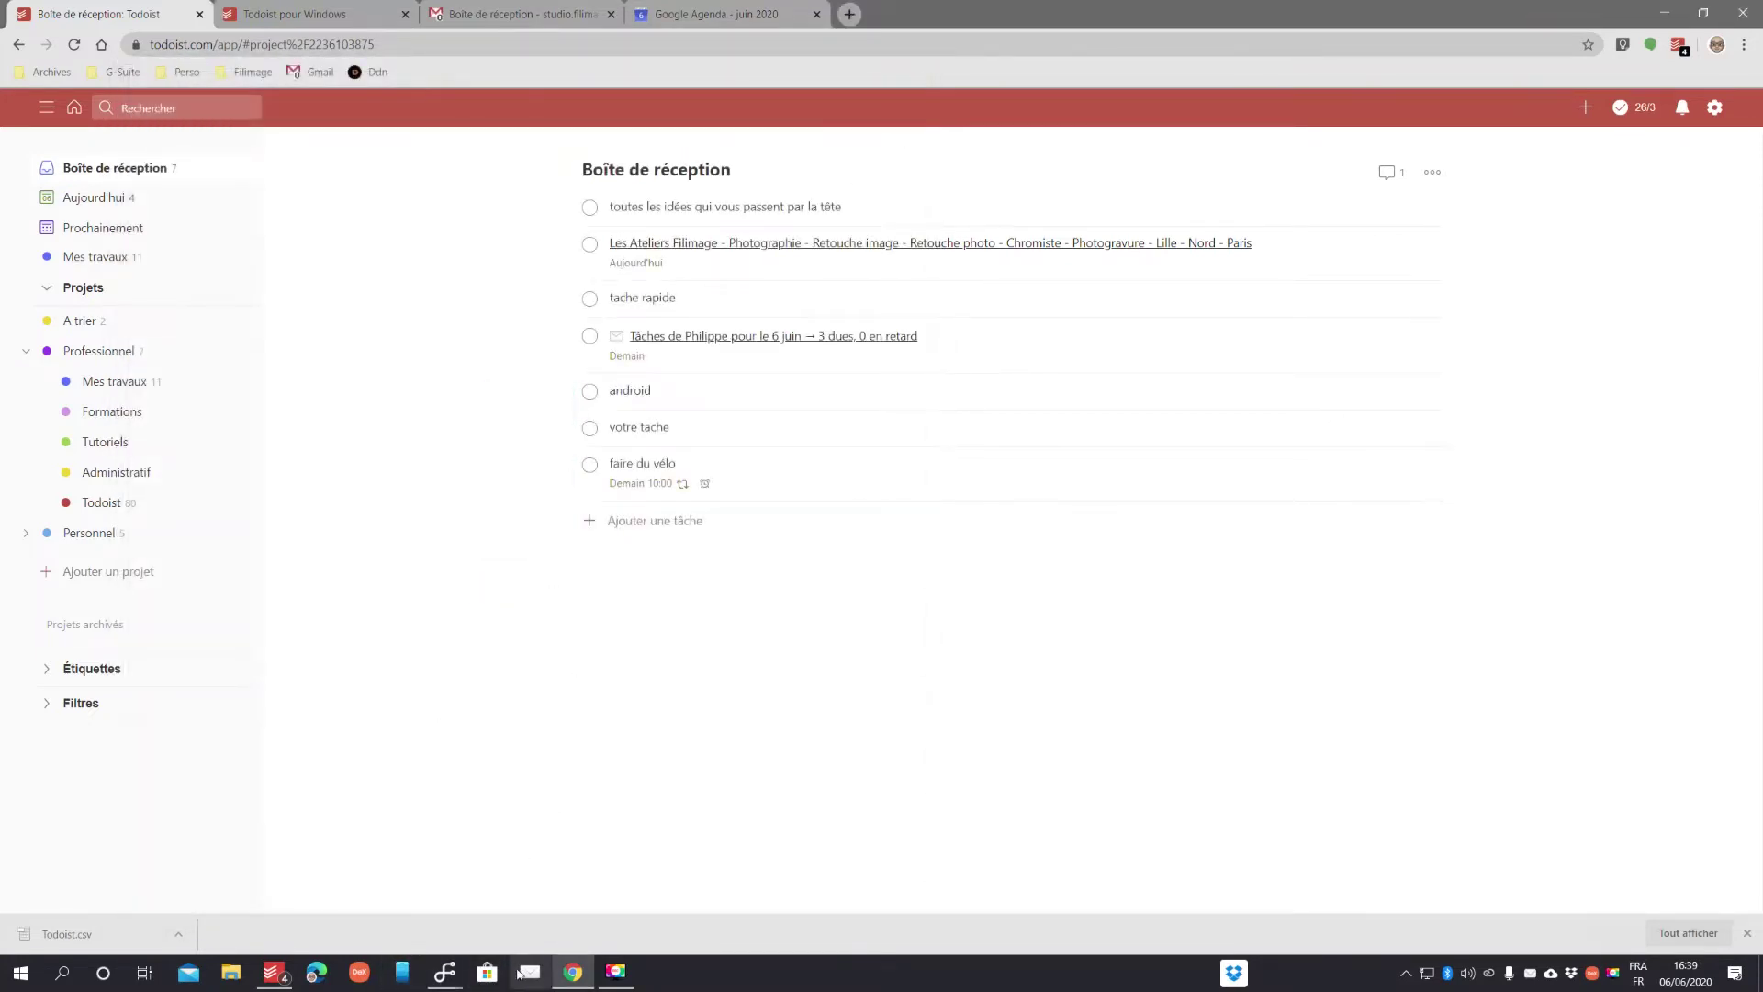
click(445, 975)
click(488, 895)
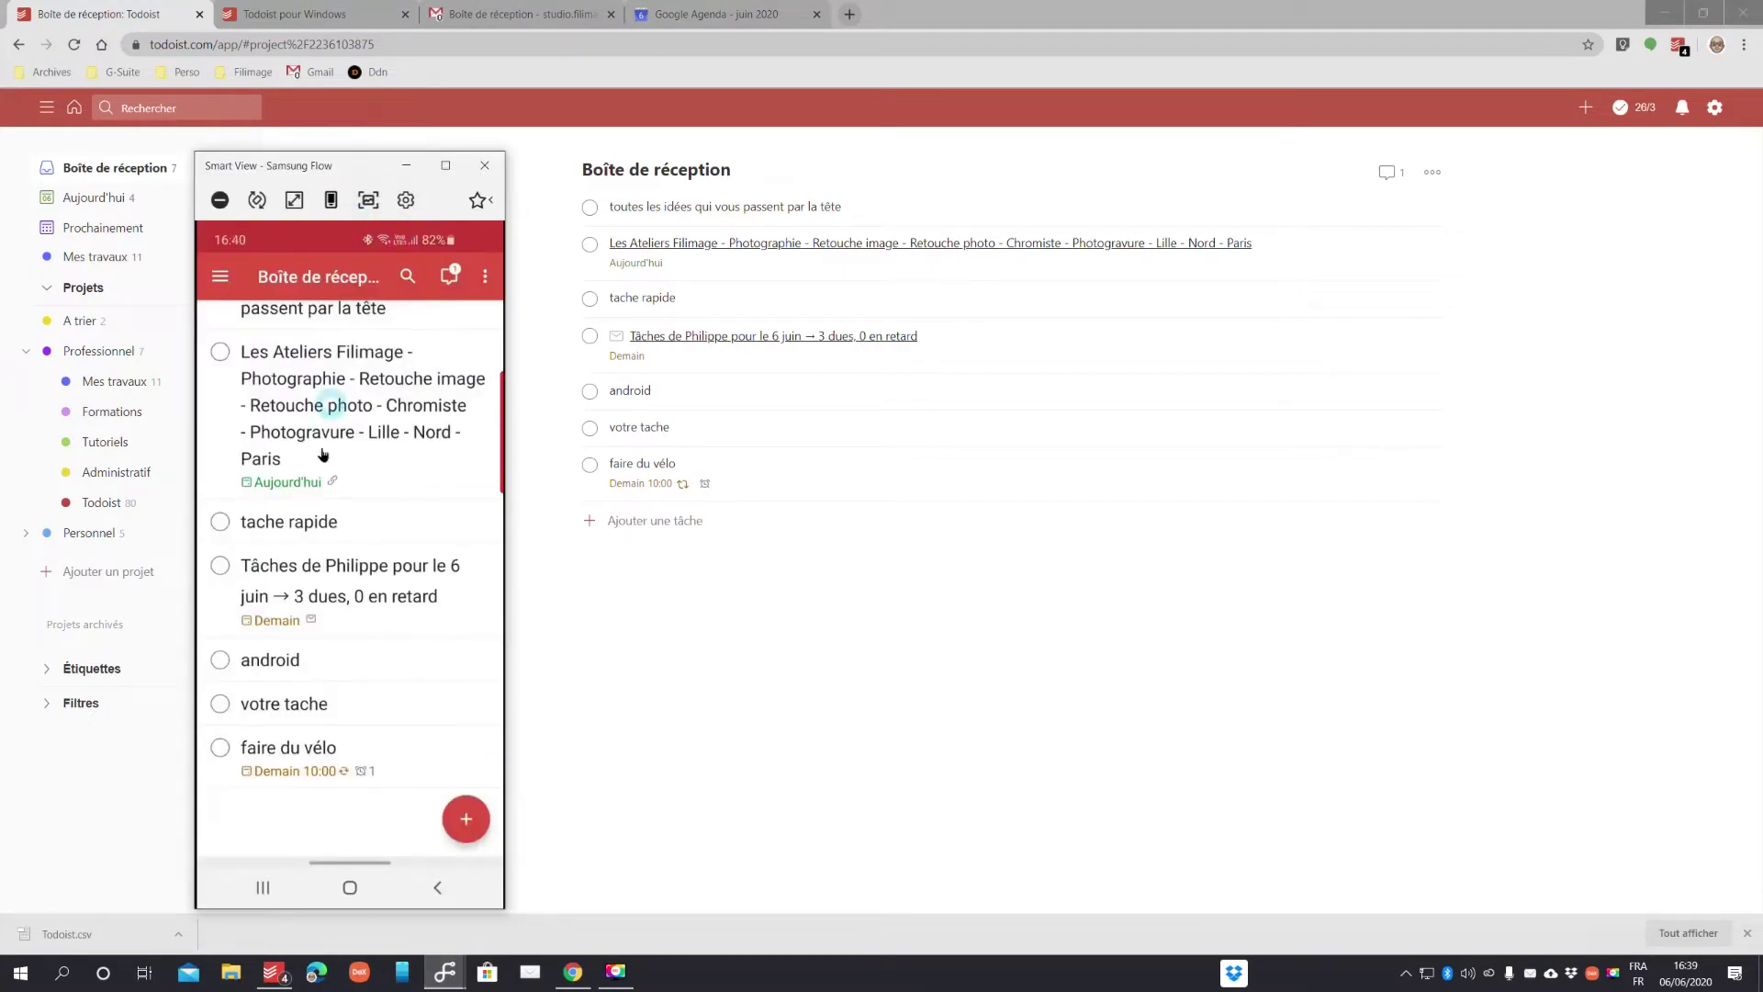
scroll(322, 482, up, 1)
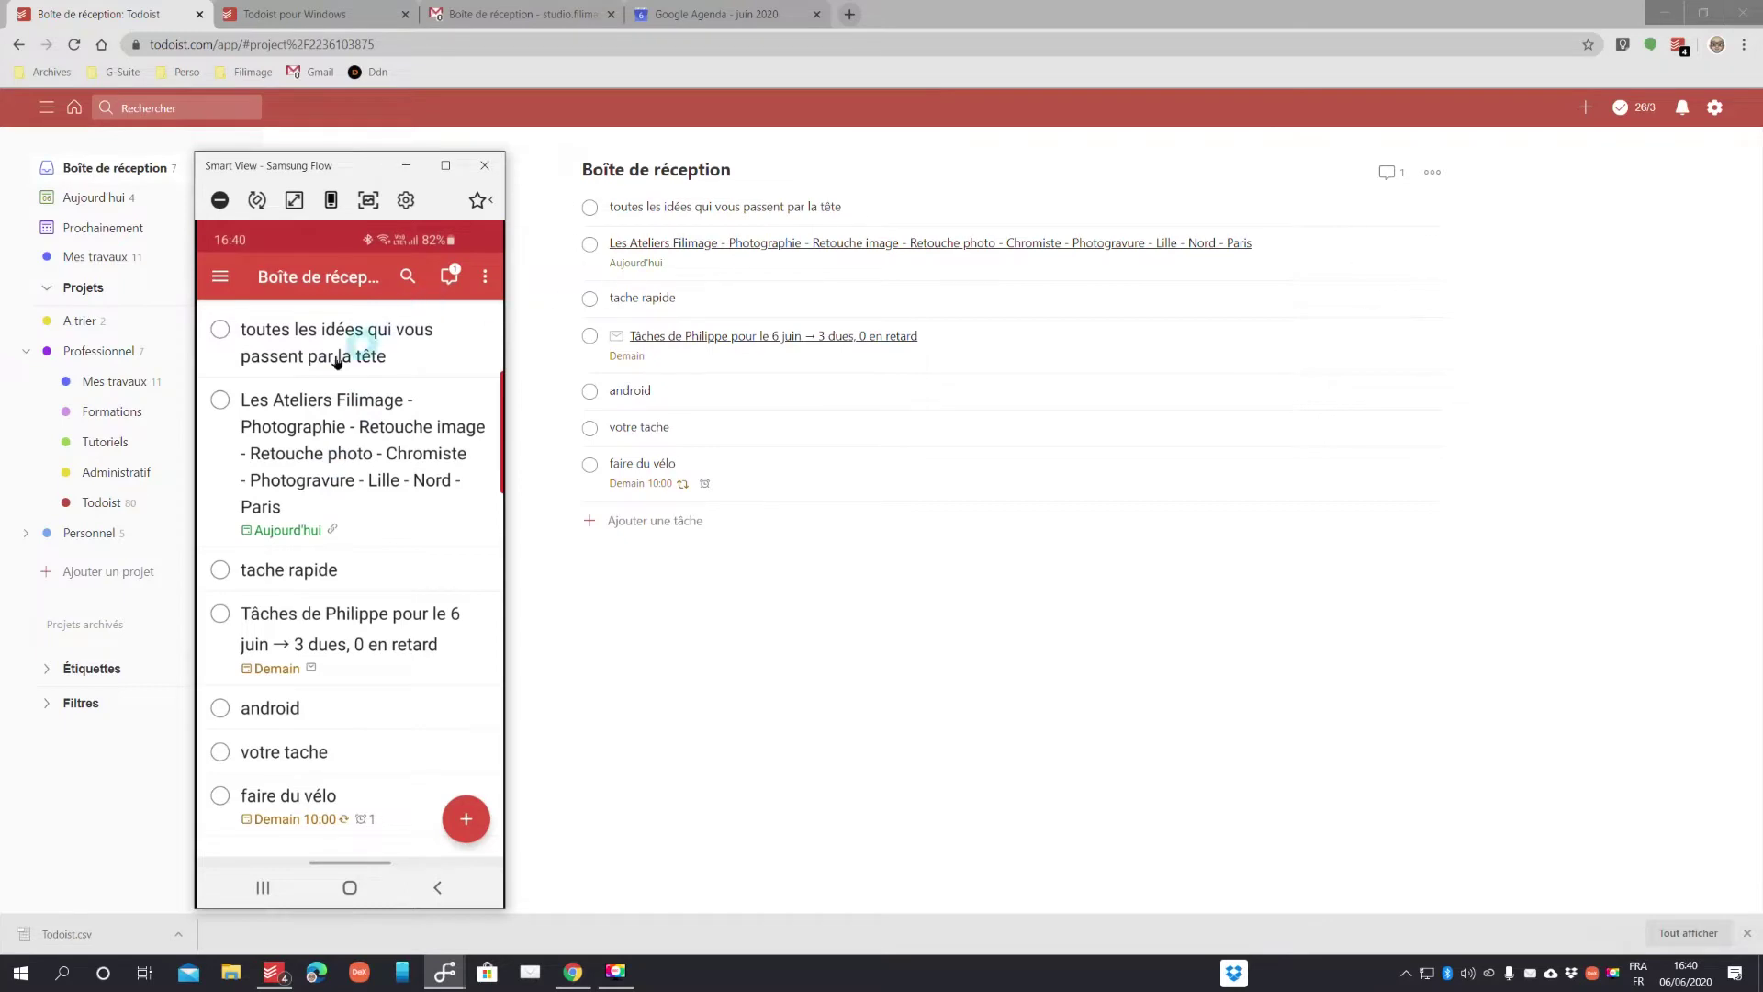
click(294, 323)
click(349, 887)
click(377, 816)
mouse_move(357, 175)
mouse_down()
mouse_move(301, 140)
mouse_move(343, 156)
mouse_up()
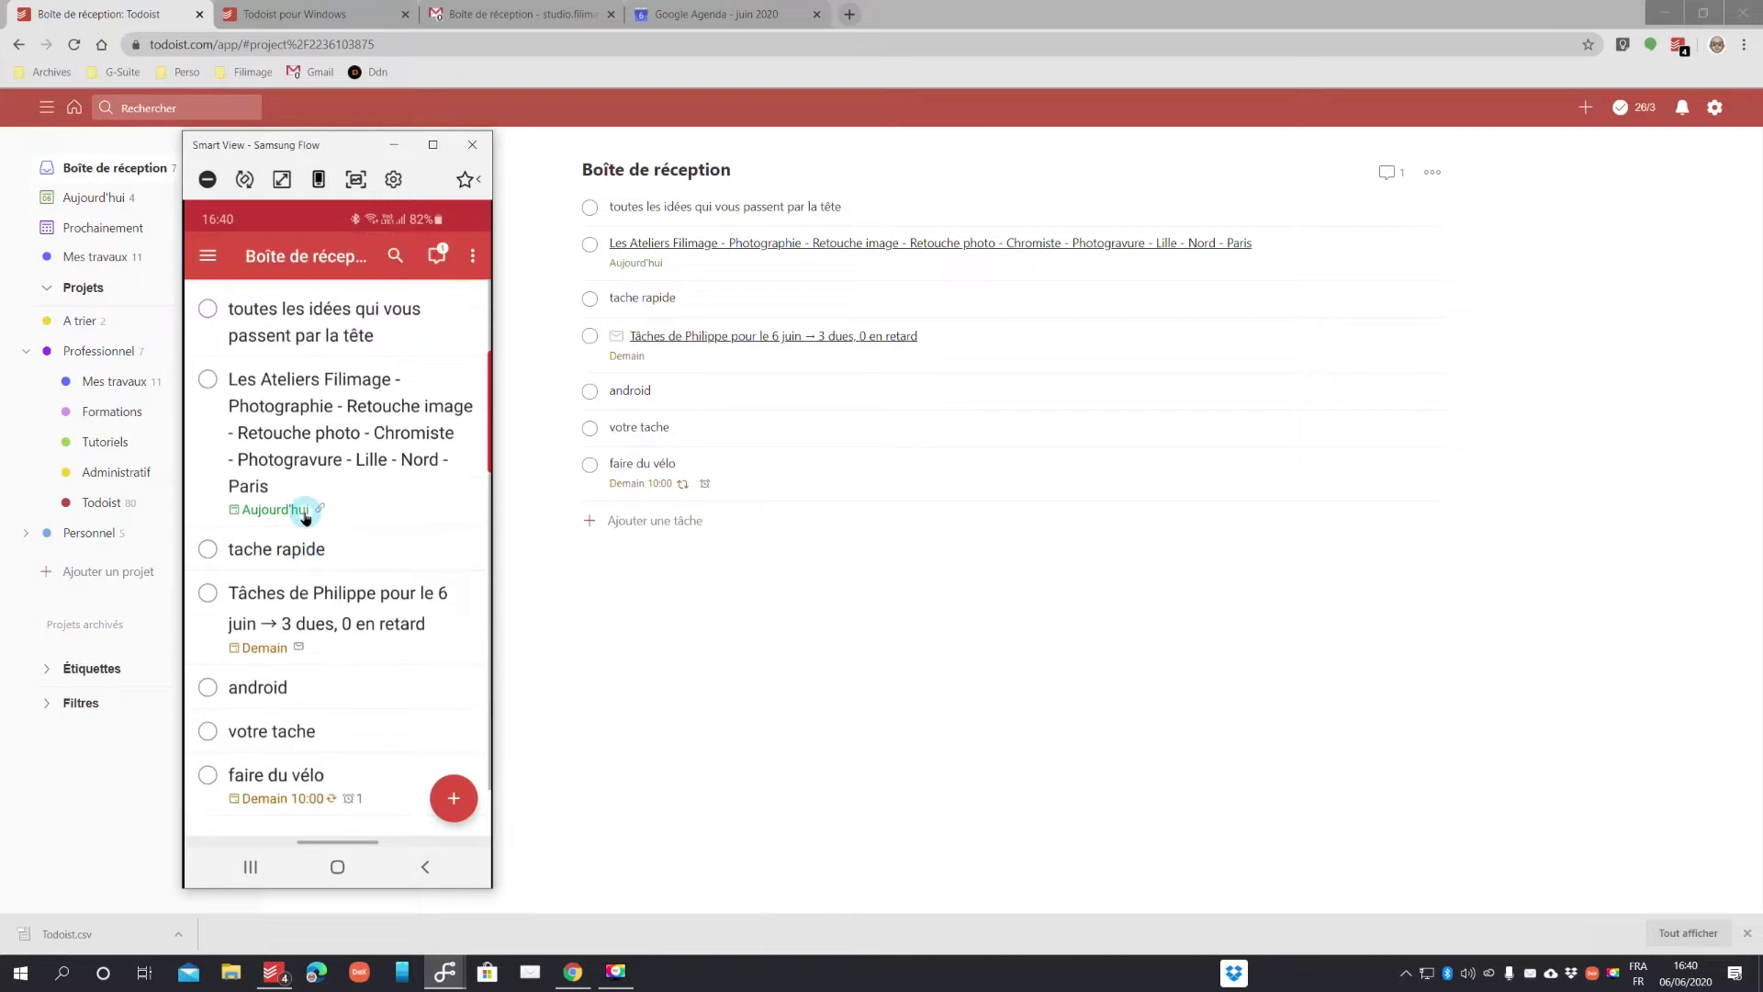
click(209, 256)
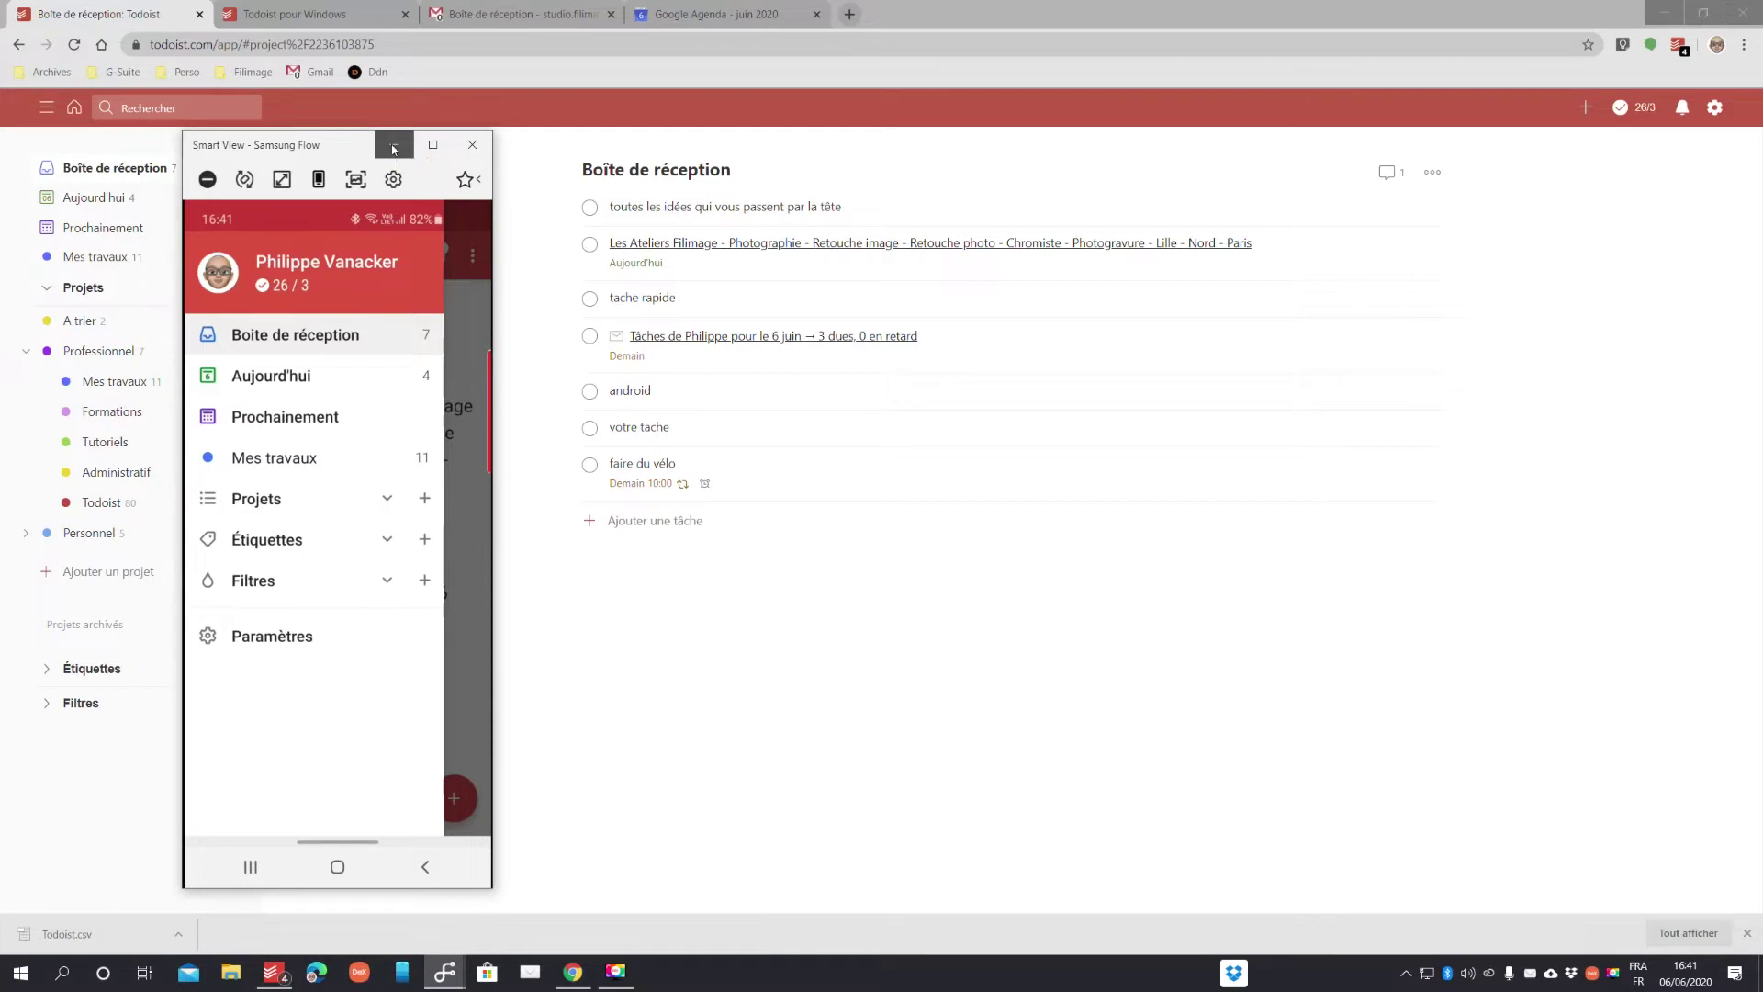
click(393, 147)
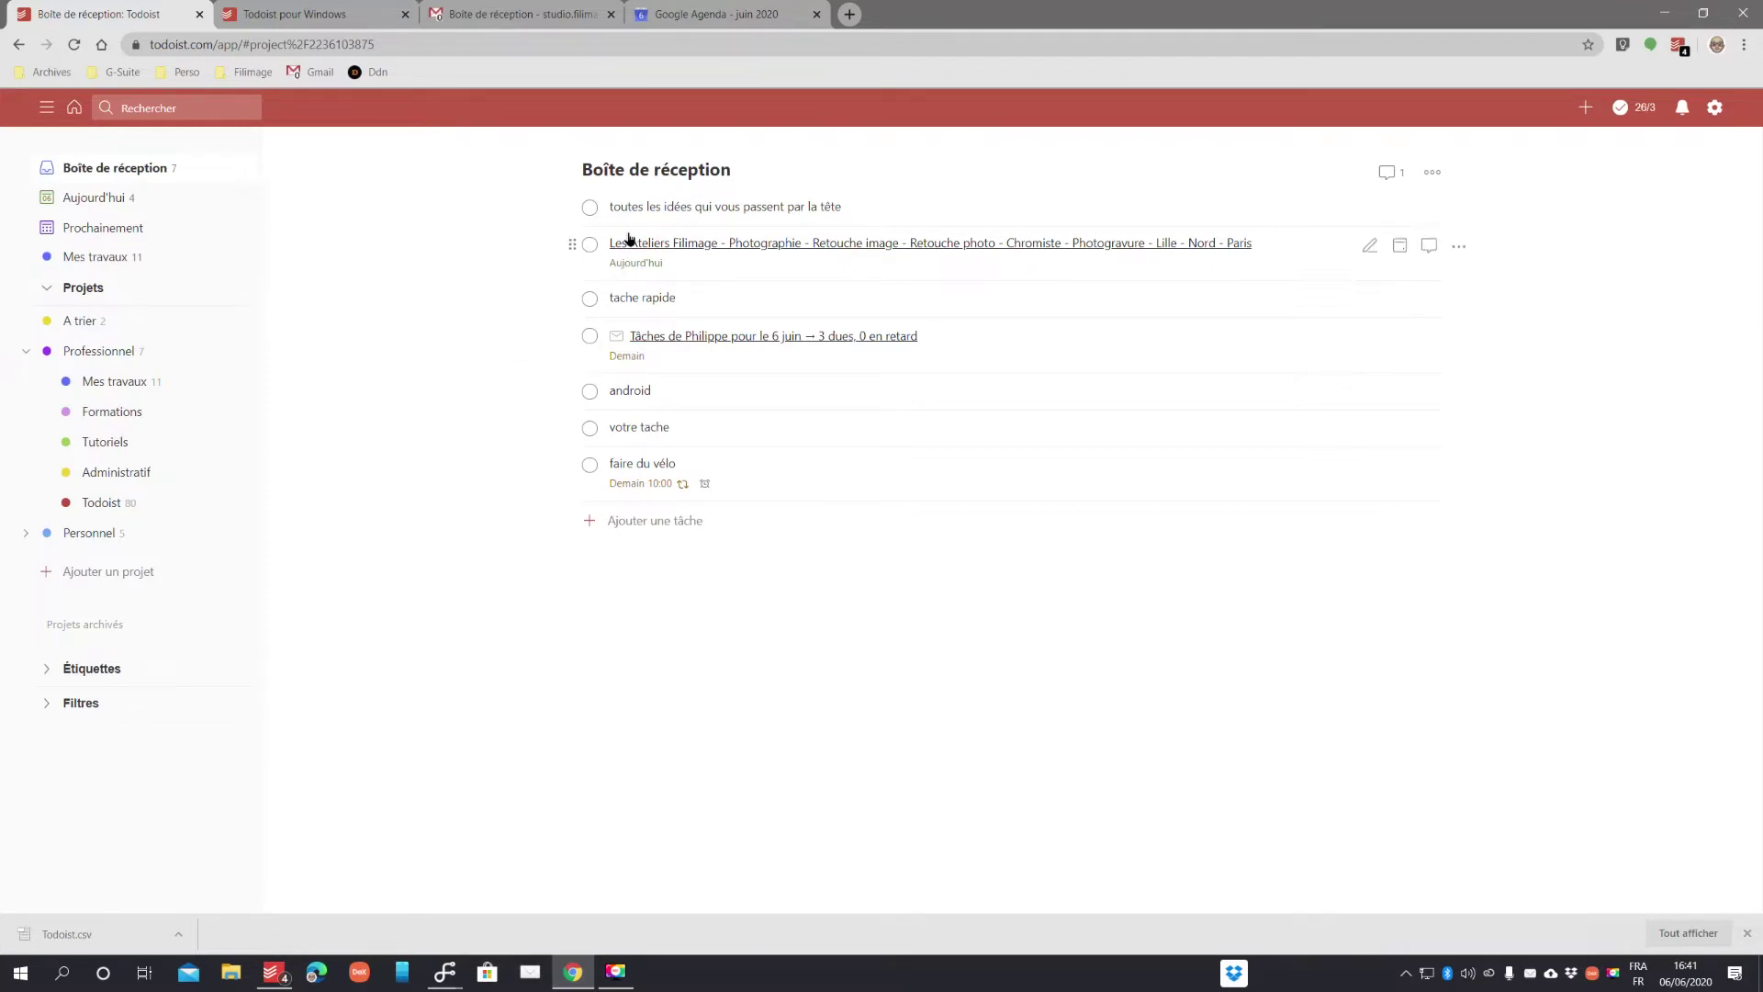
- In the Todoist project, complete the "Logiciel ULTRA performant" task and the "Téléchargement de l'application", "Créer un compte" and "Connectez vous à votre compte Todoist" tasks
click(101, 503)
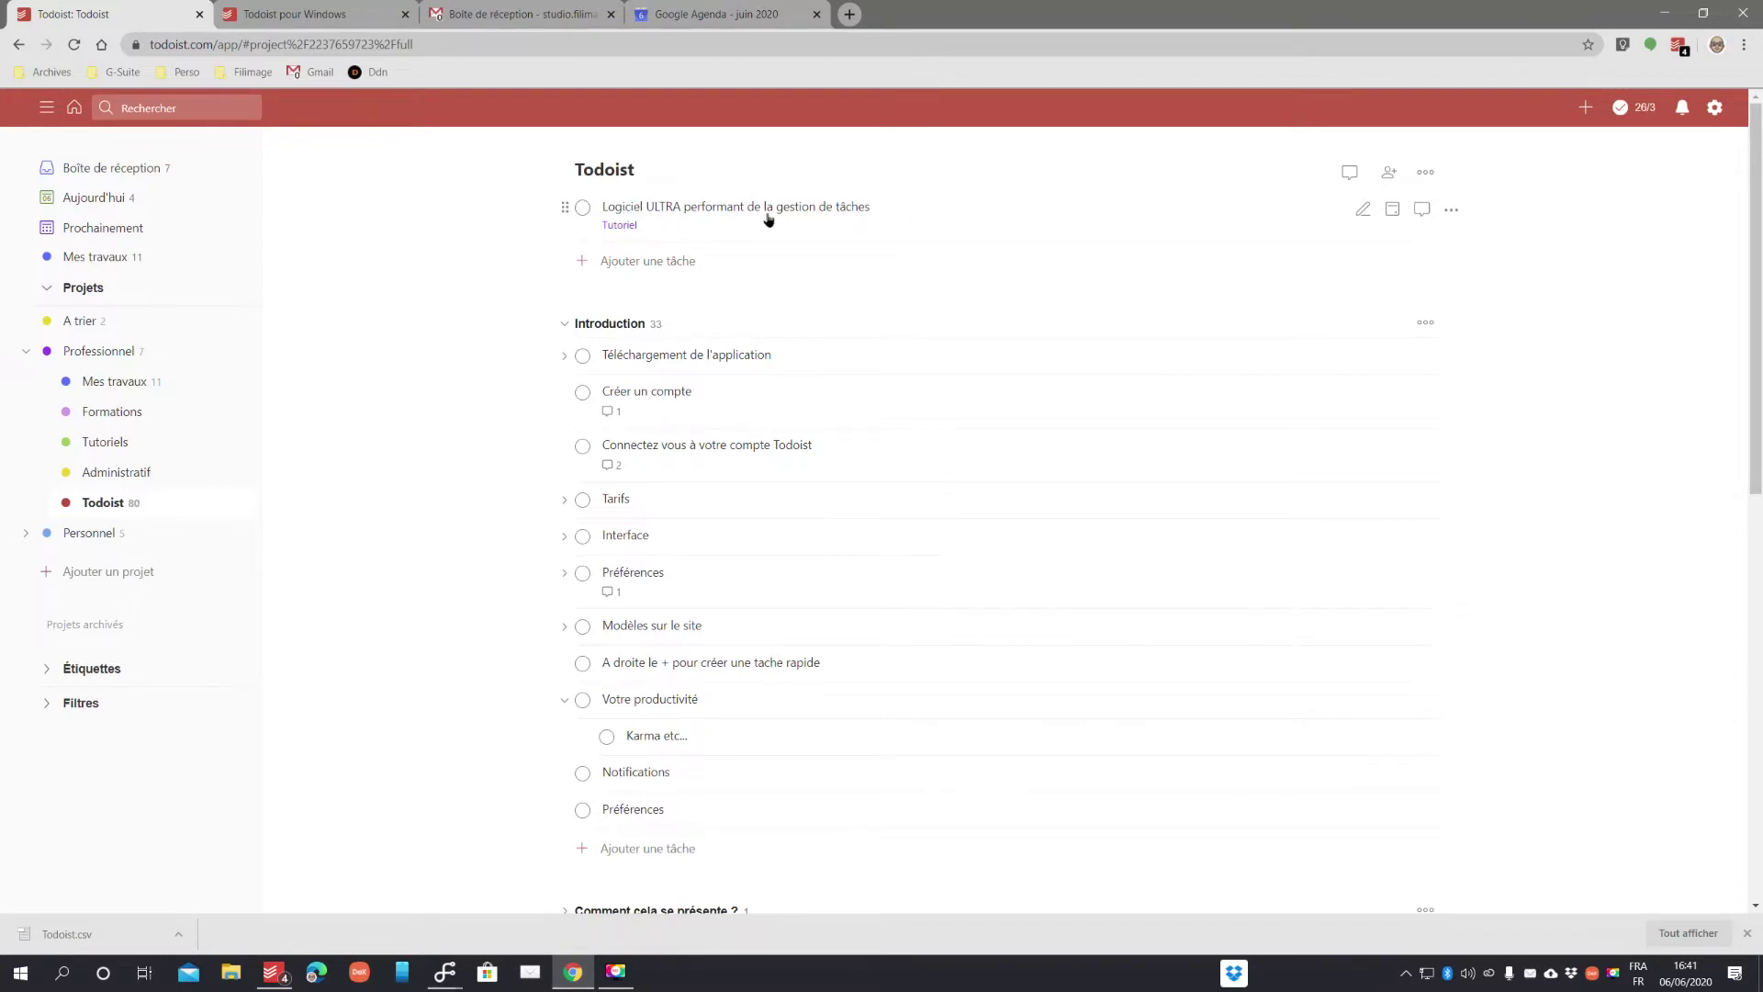
click(582, 208)
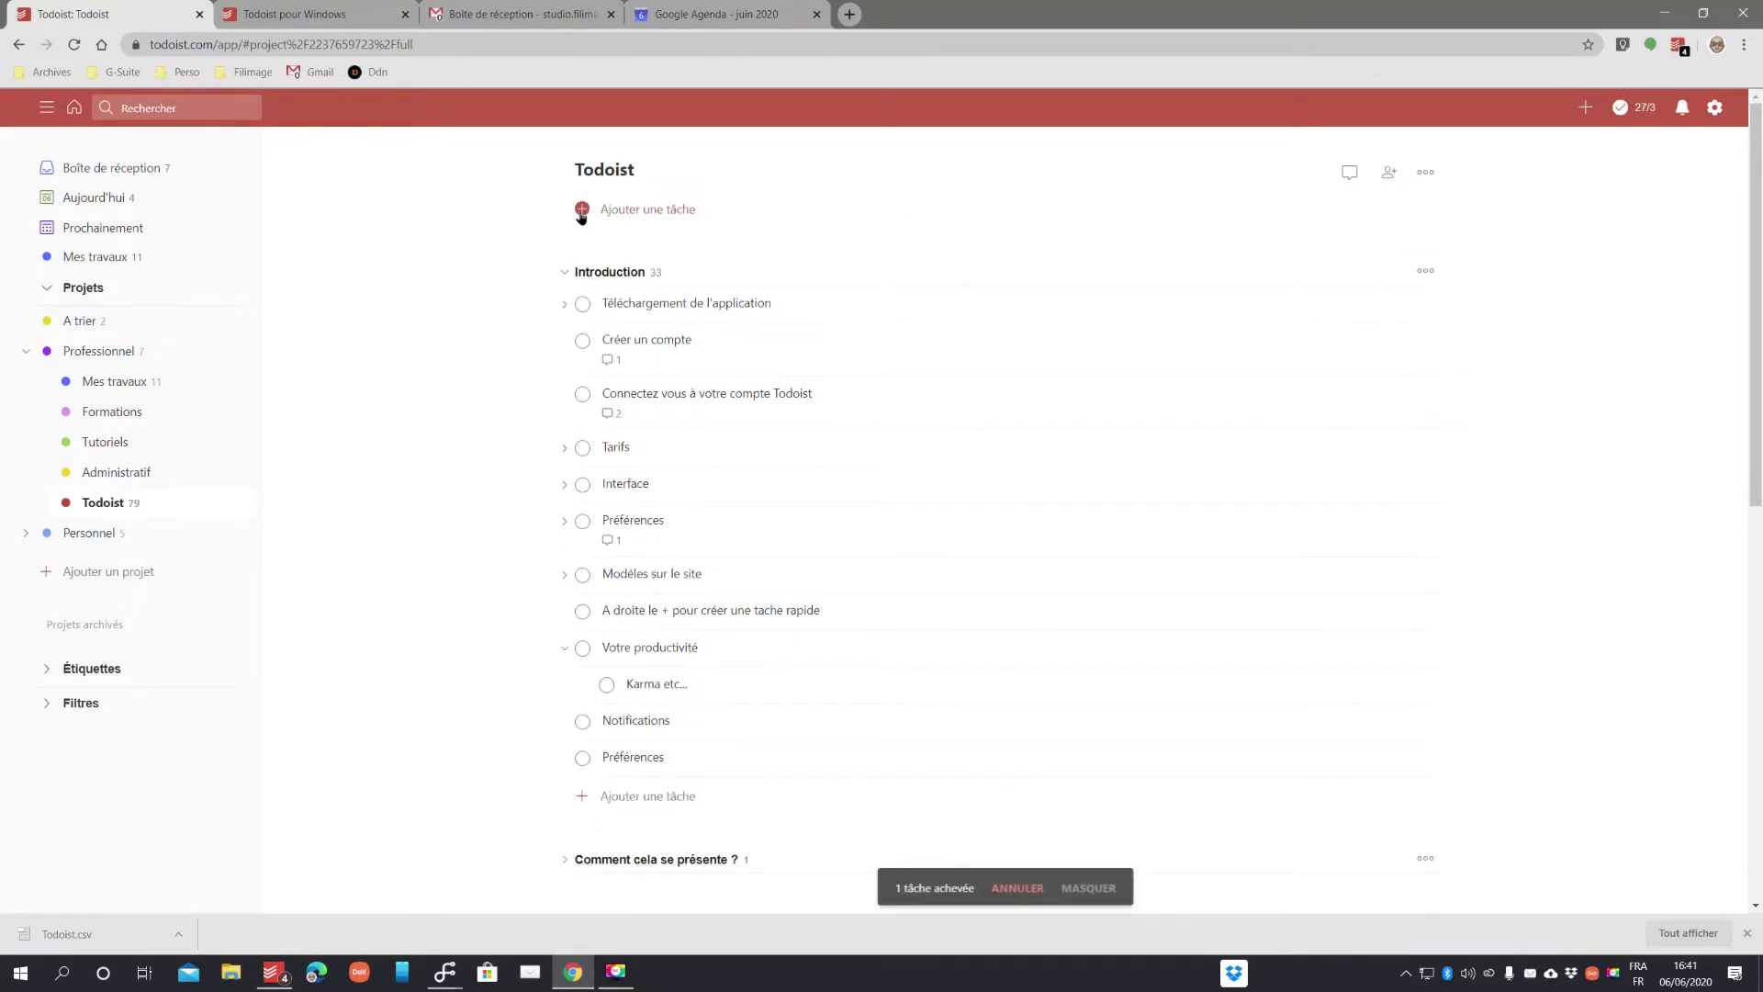
click(583, 304)
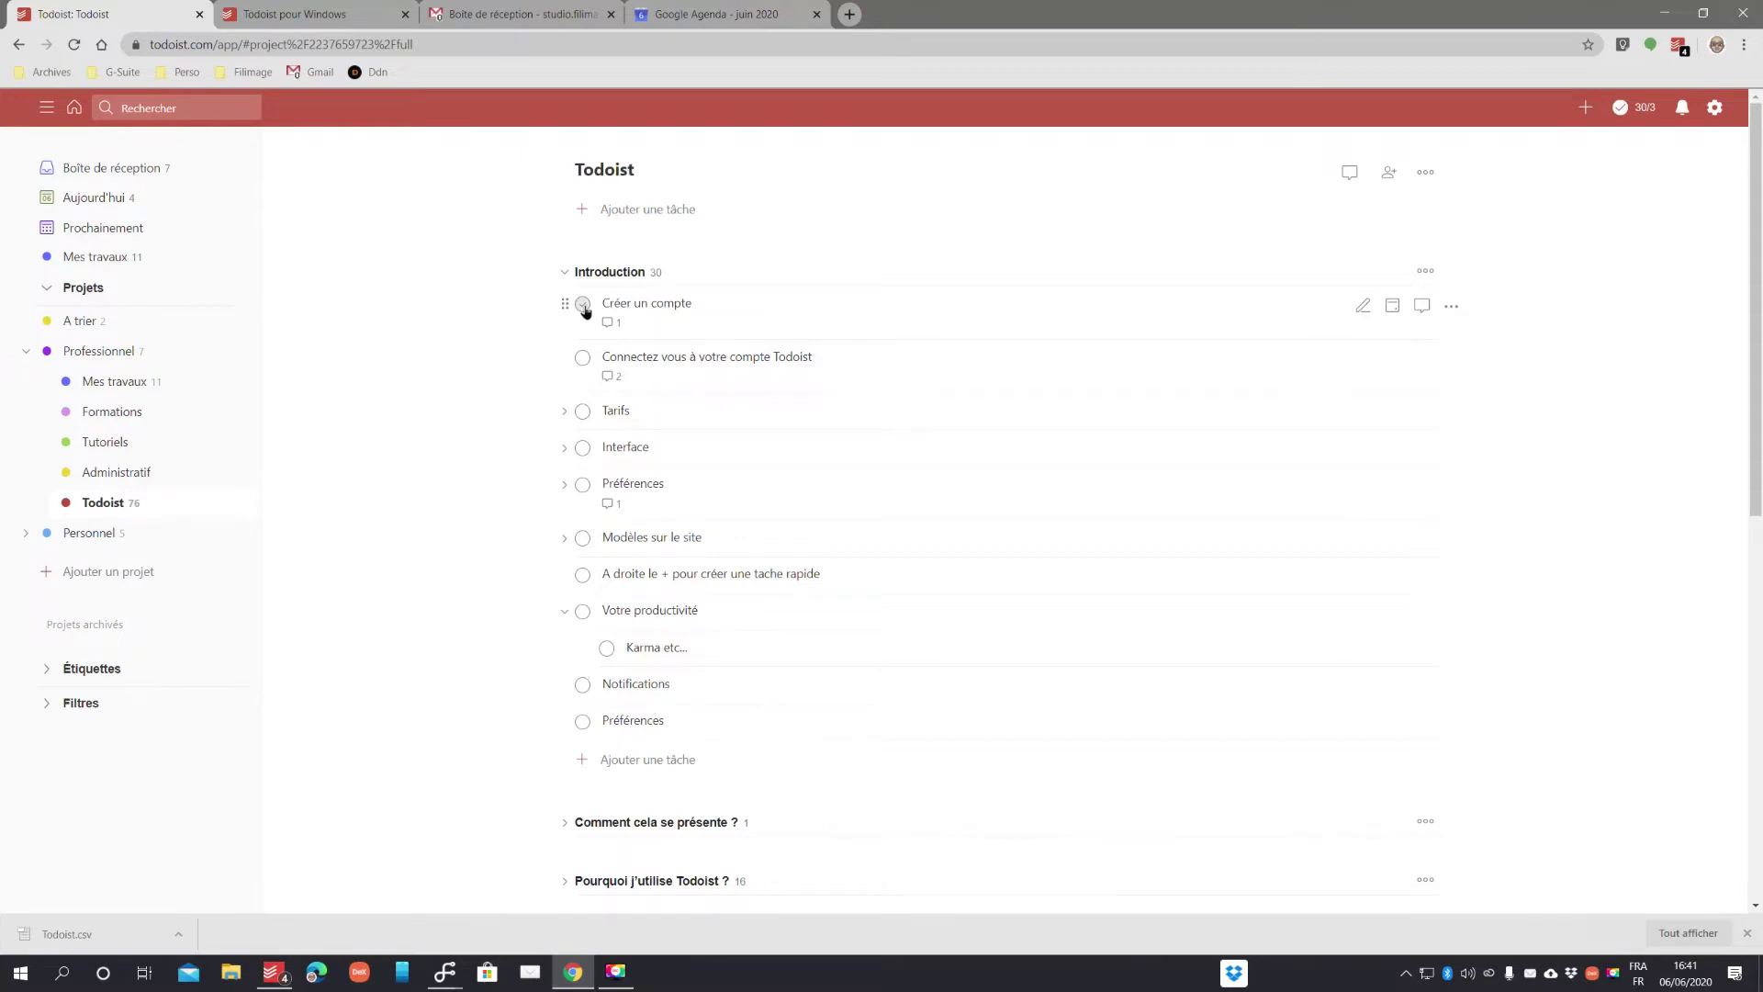
click(583, 304)
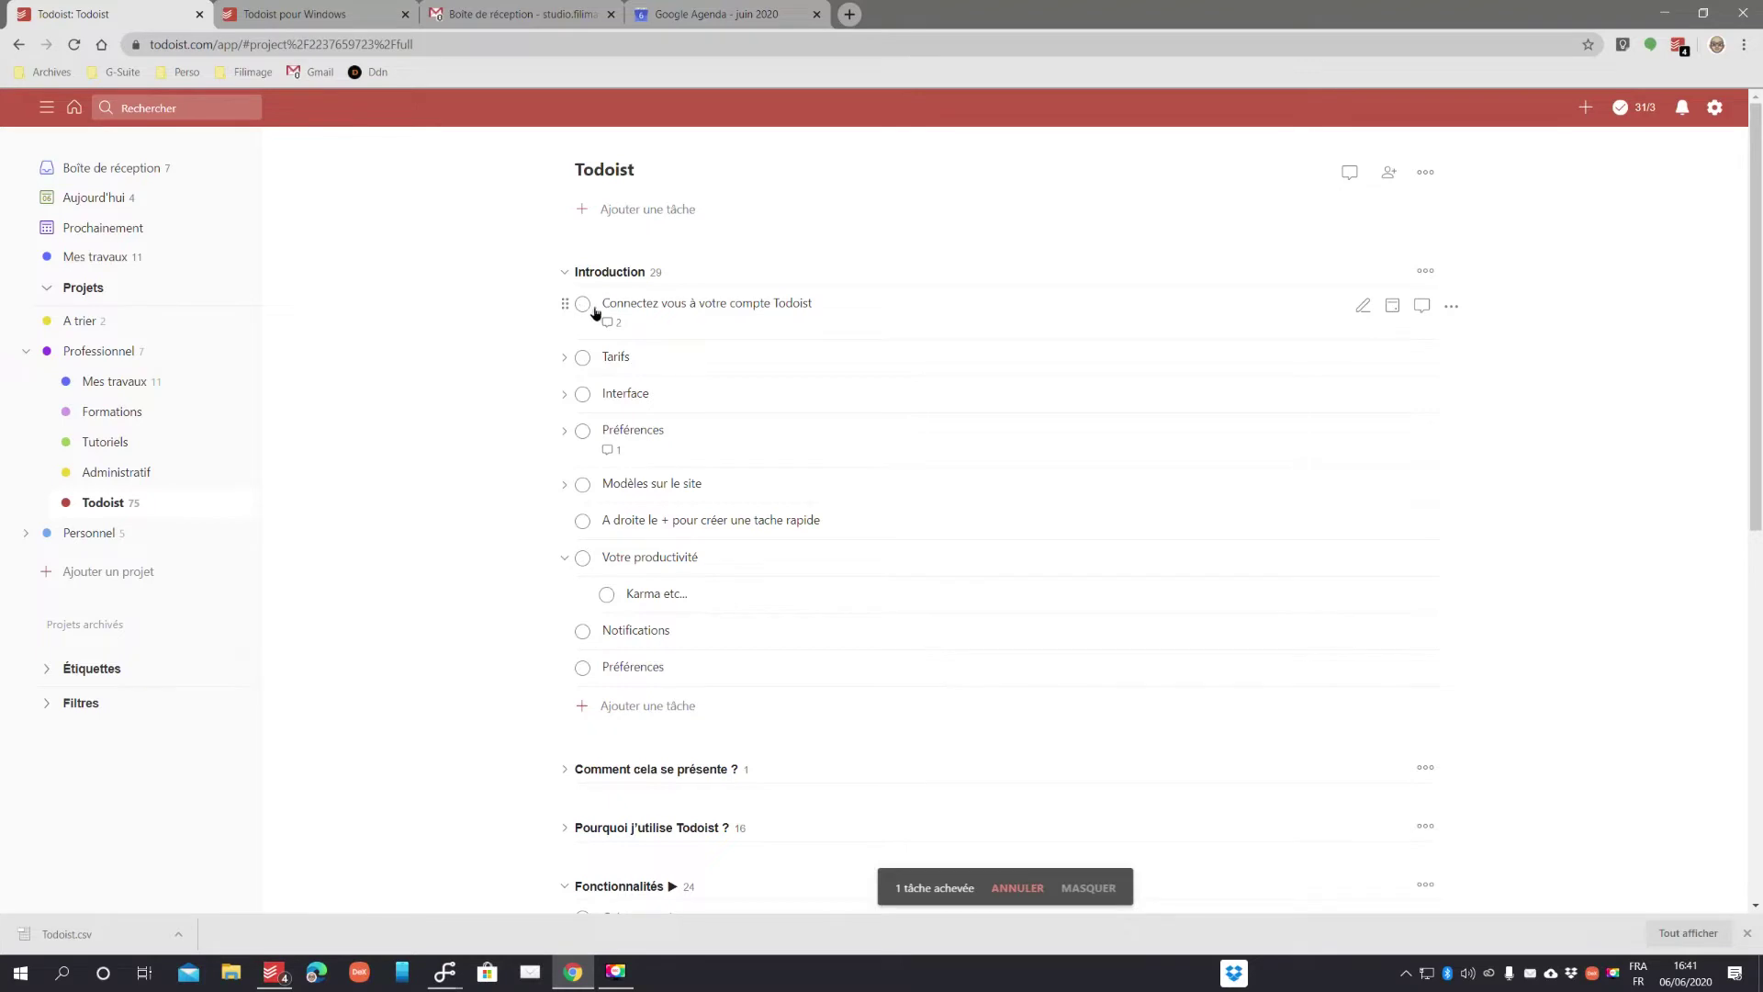
click(582, 305)
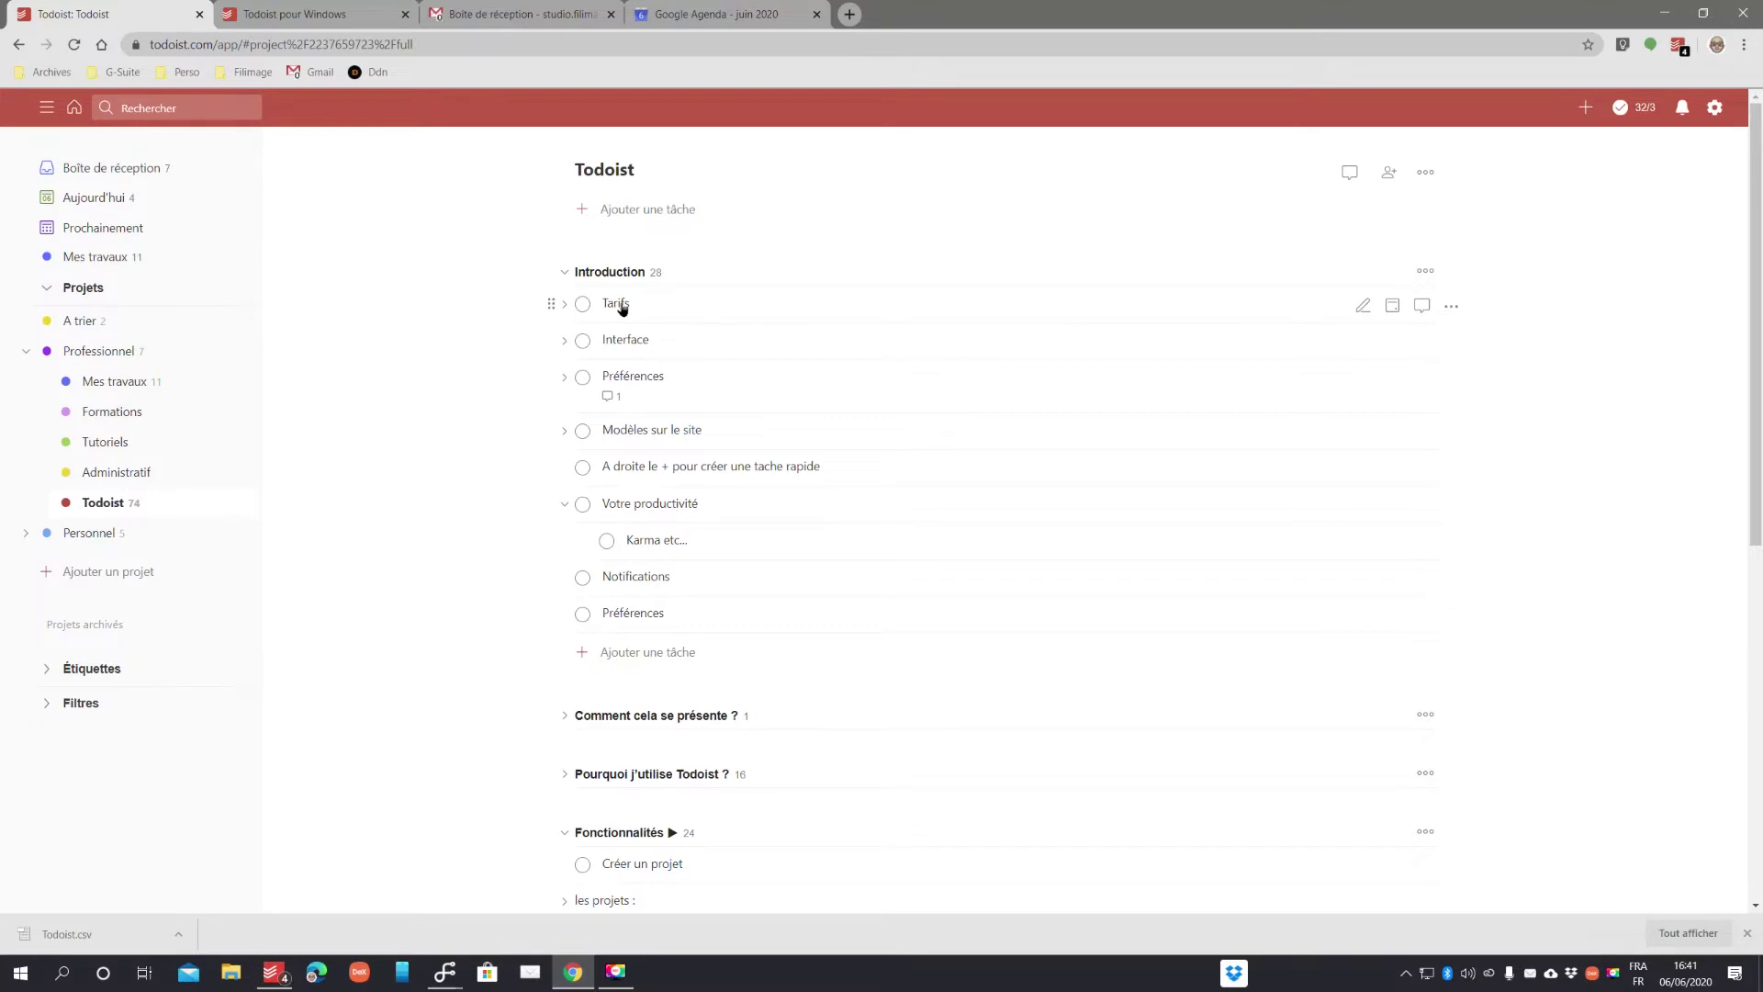
- View the image attached to the comment of the Gratuit subtask under the Tarifs task
click(622, 306)
click(698, 301)
click(874, 248)
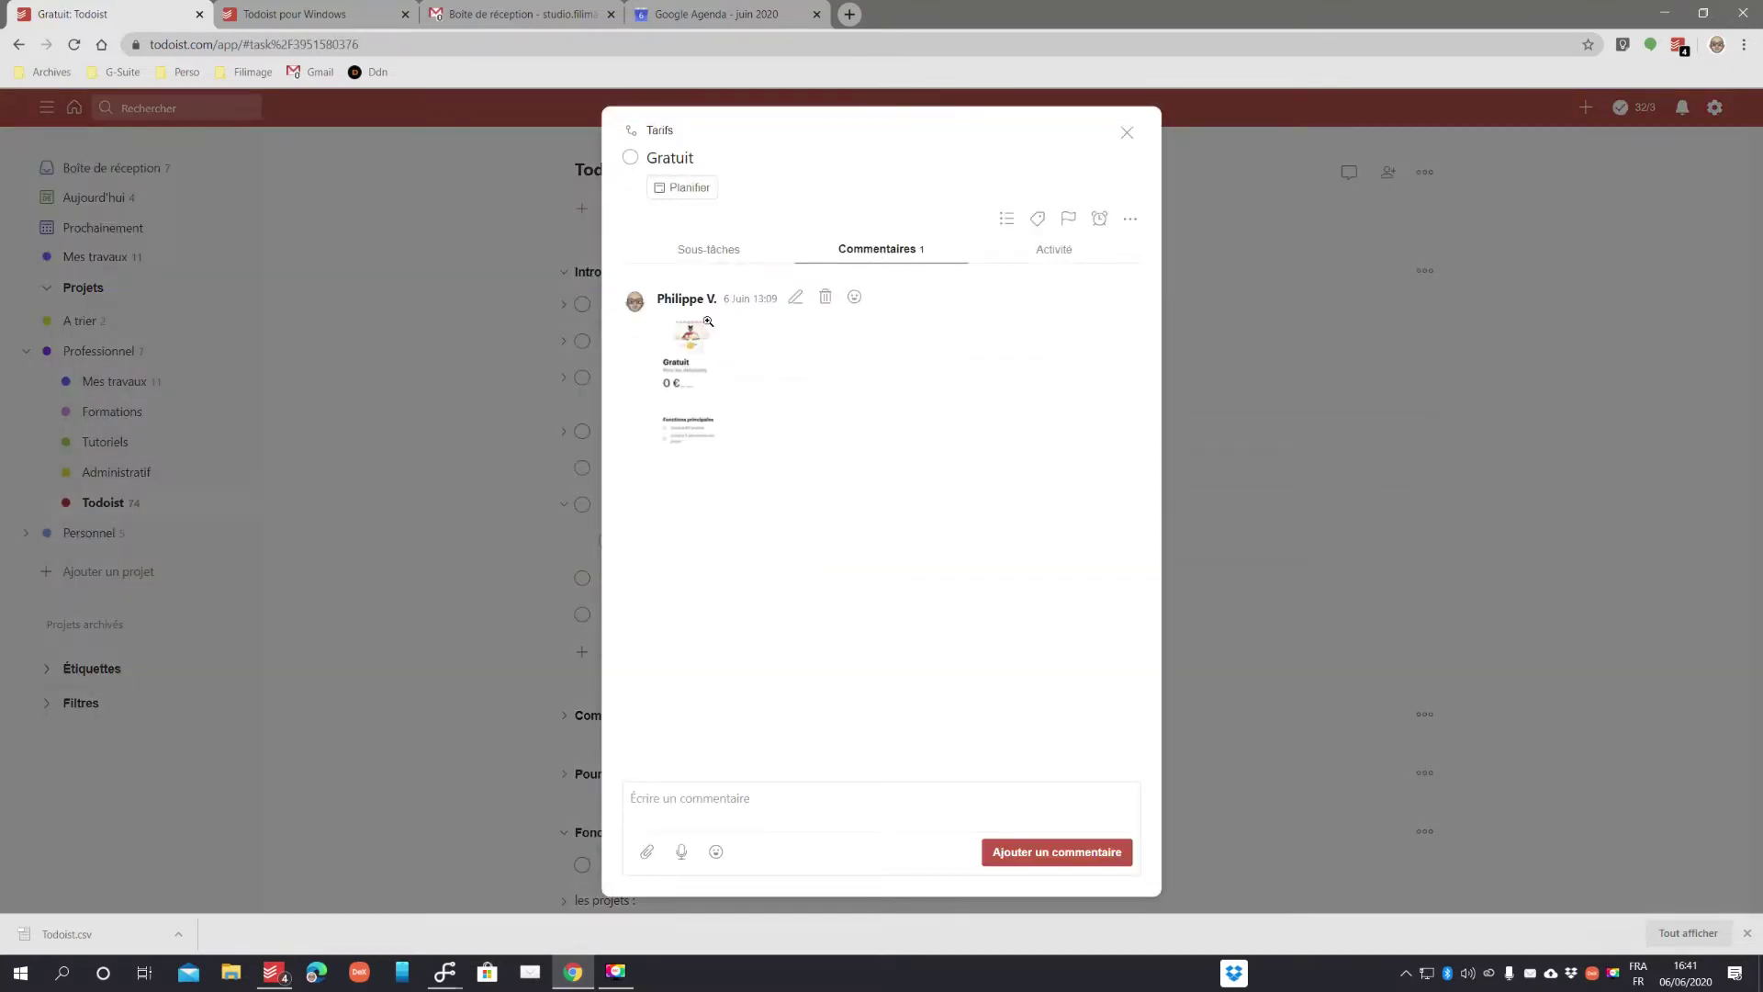
click(696, 356)
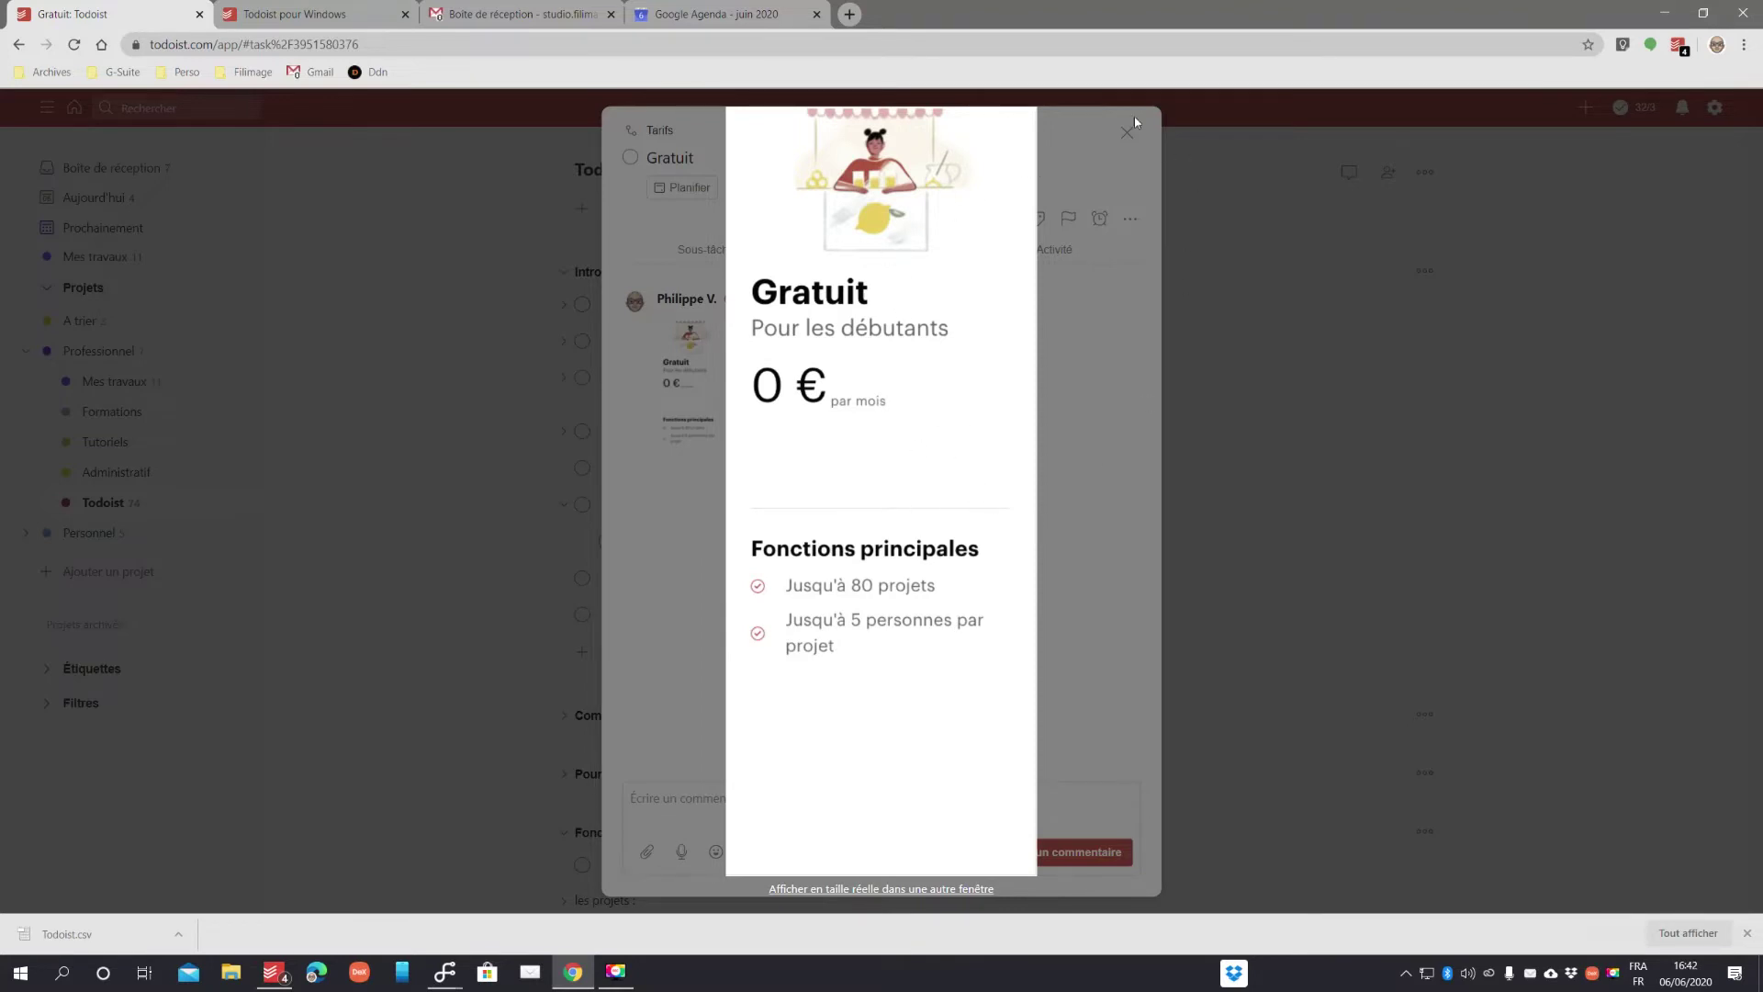
click(1186, 185)
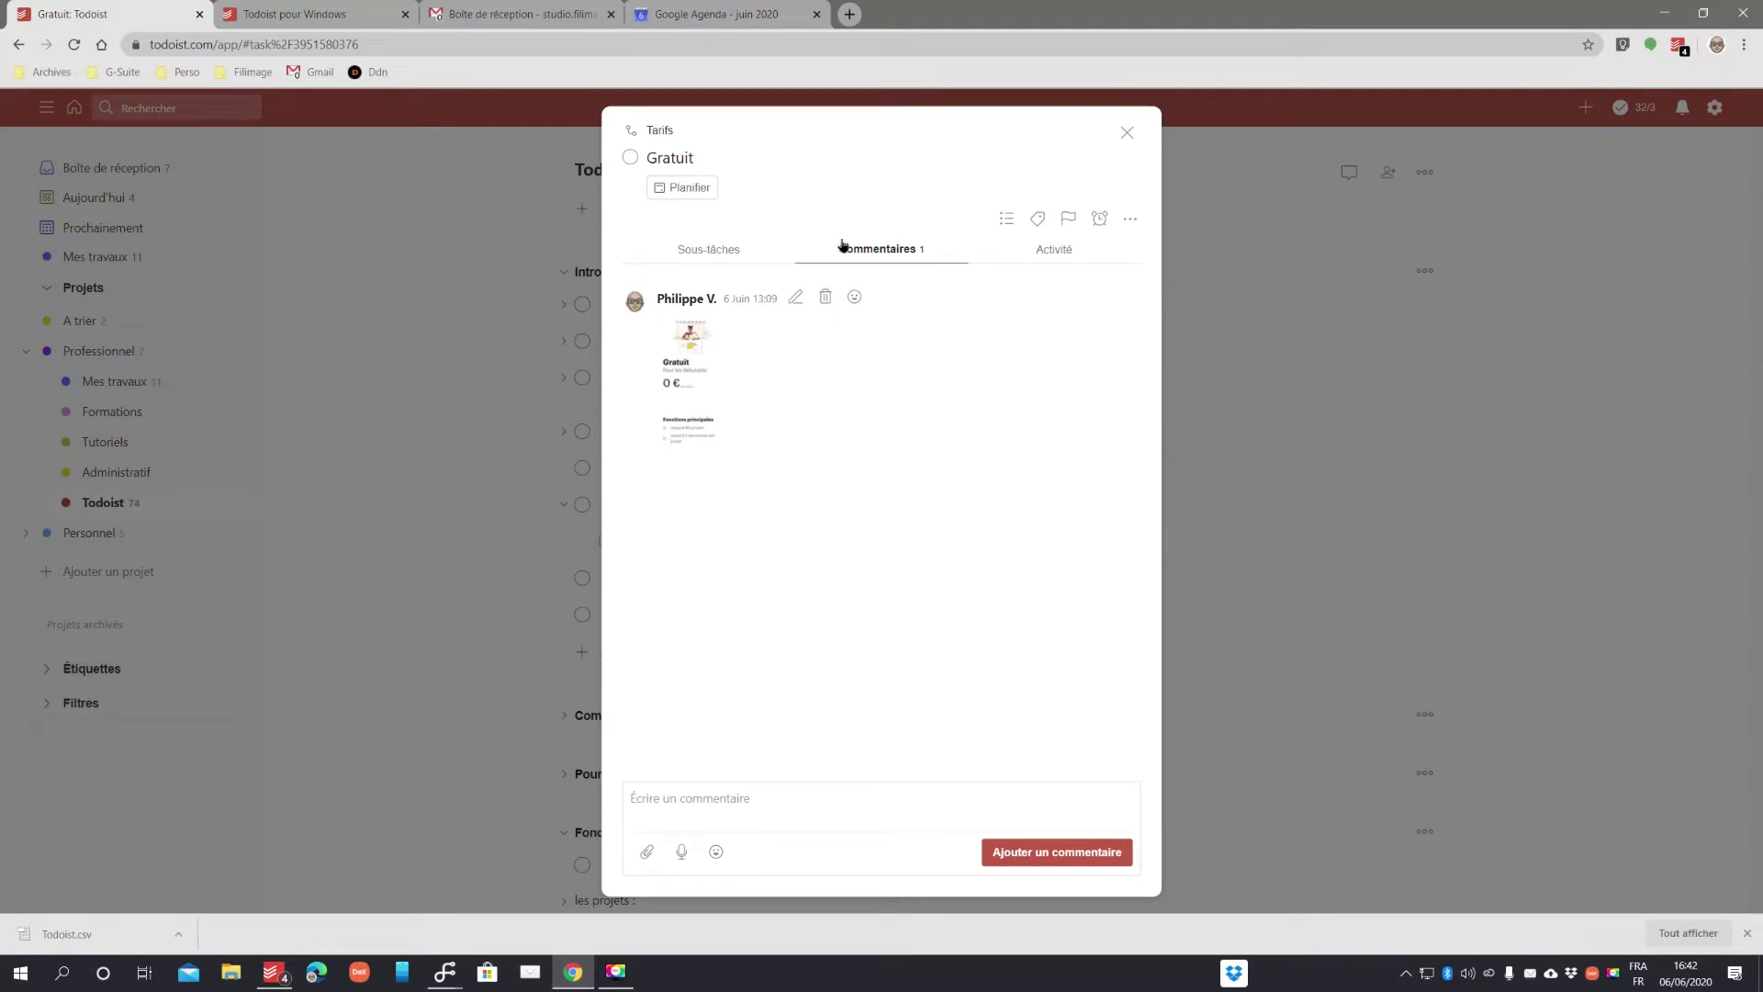
- View the image in the Premium subtask's comment, and mark the parent task Tarifs as completed
click(634, 131)
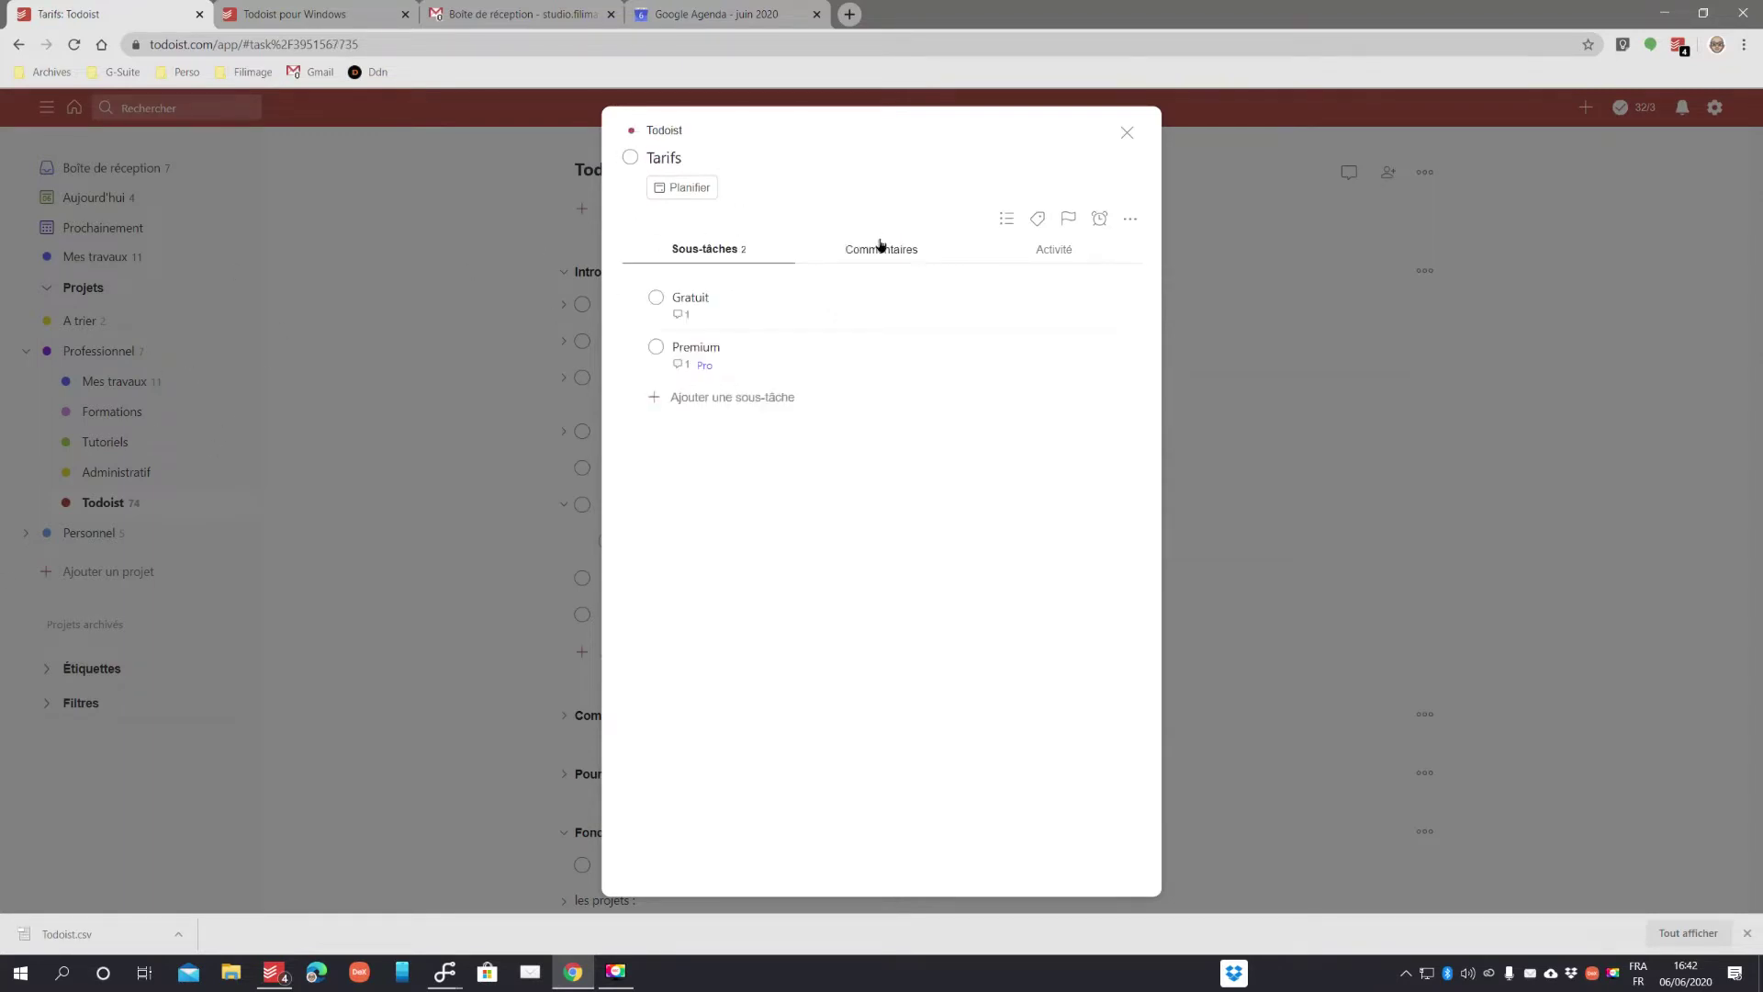
click(696, 355)
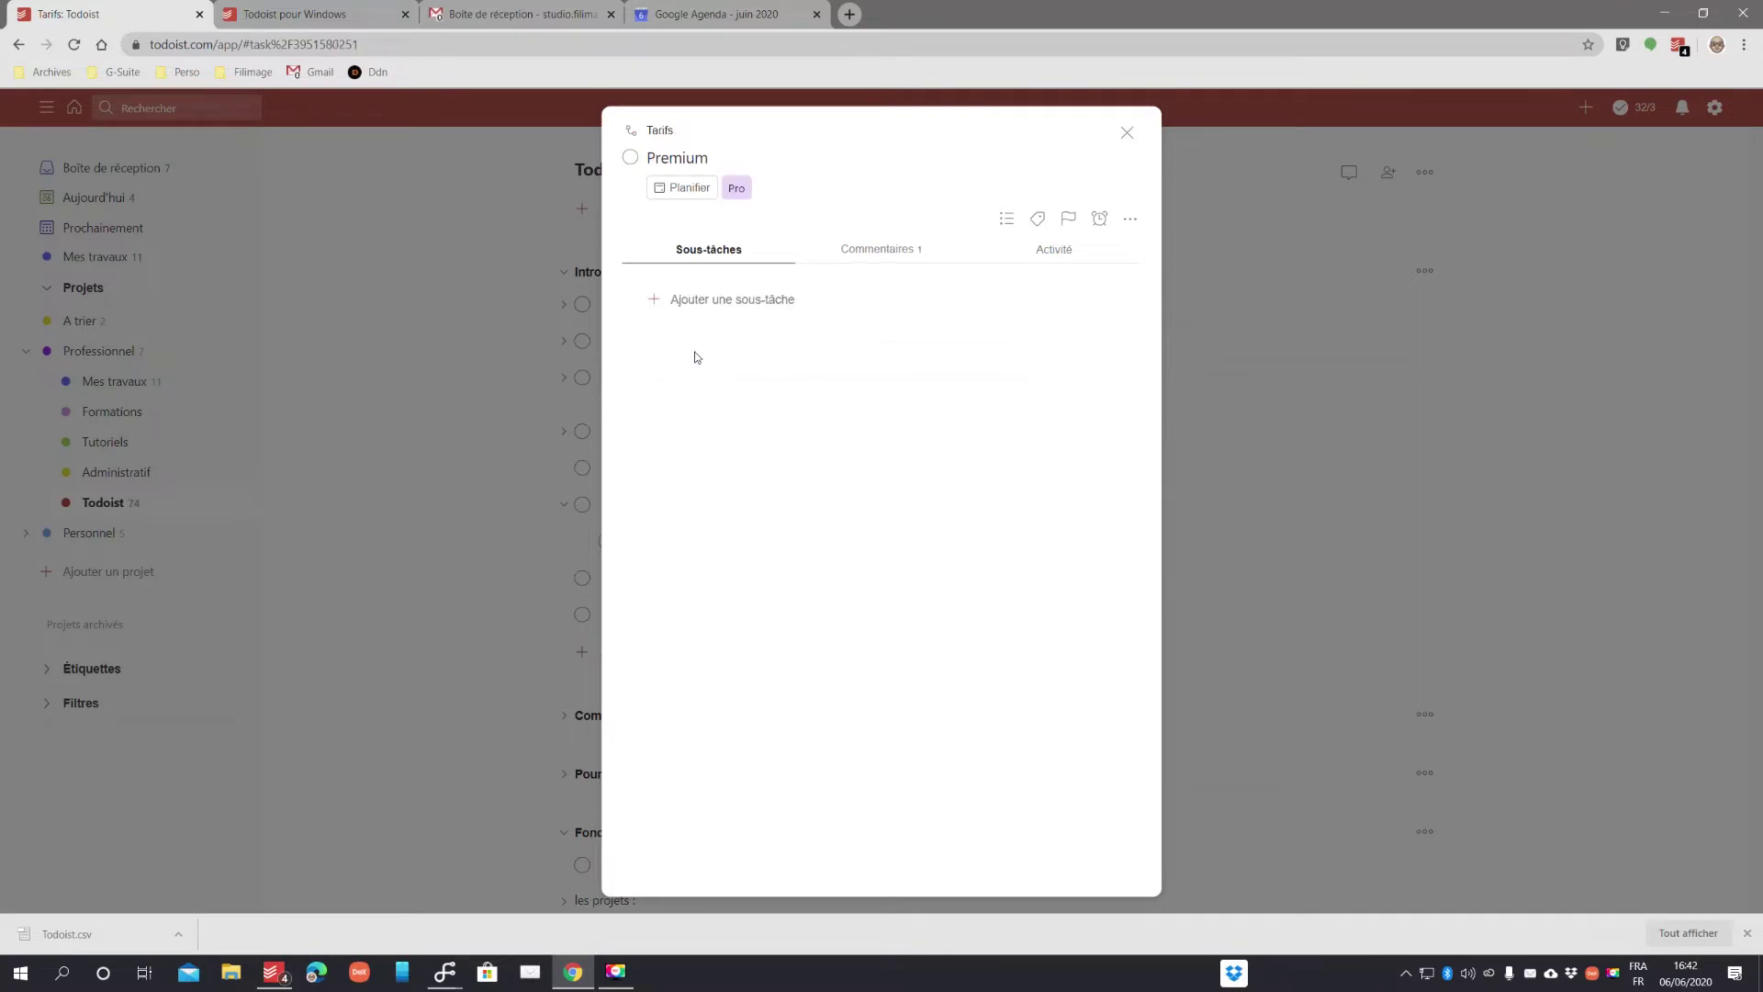
click(874, 248)
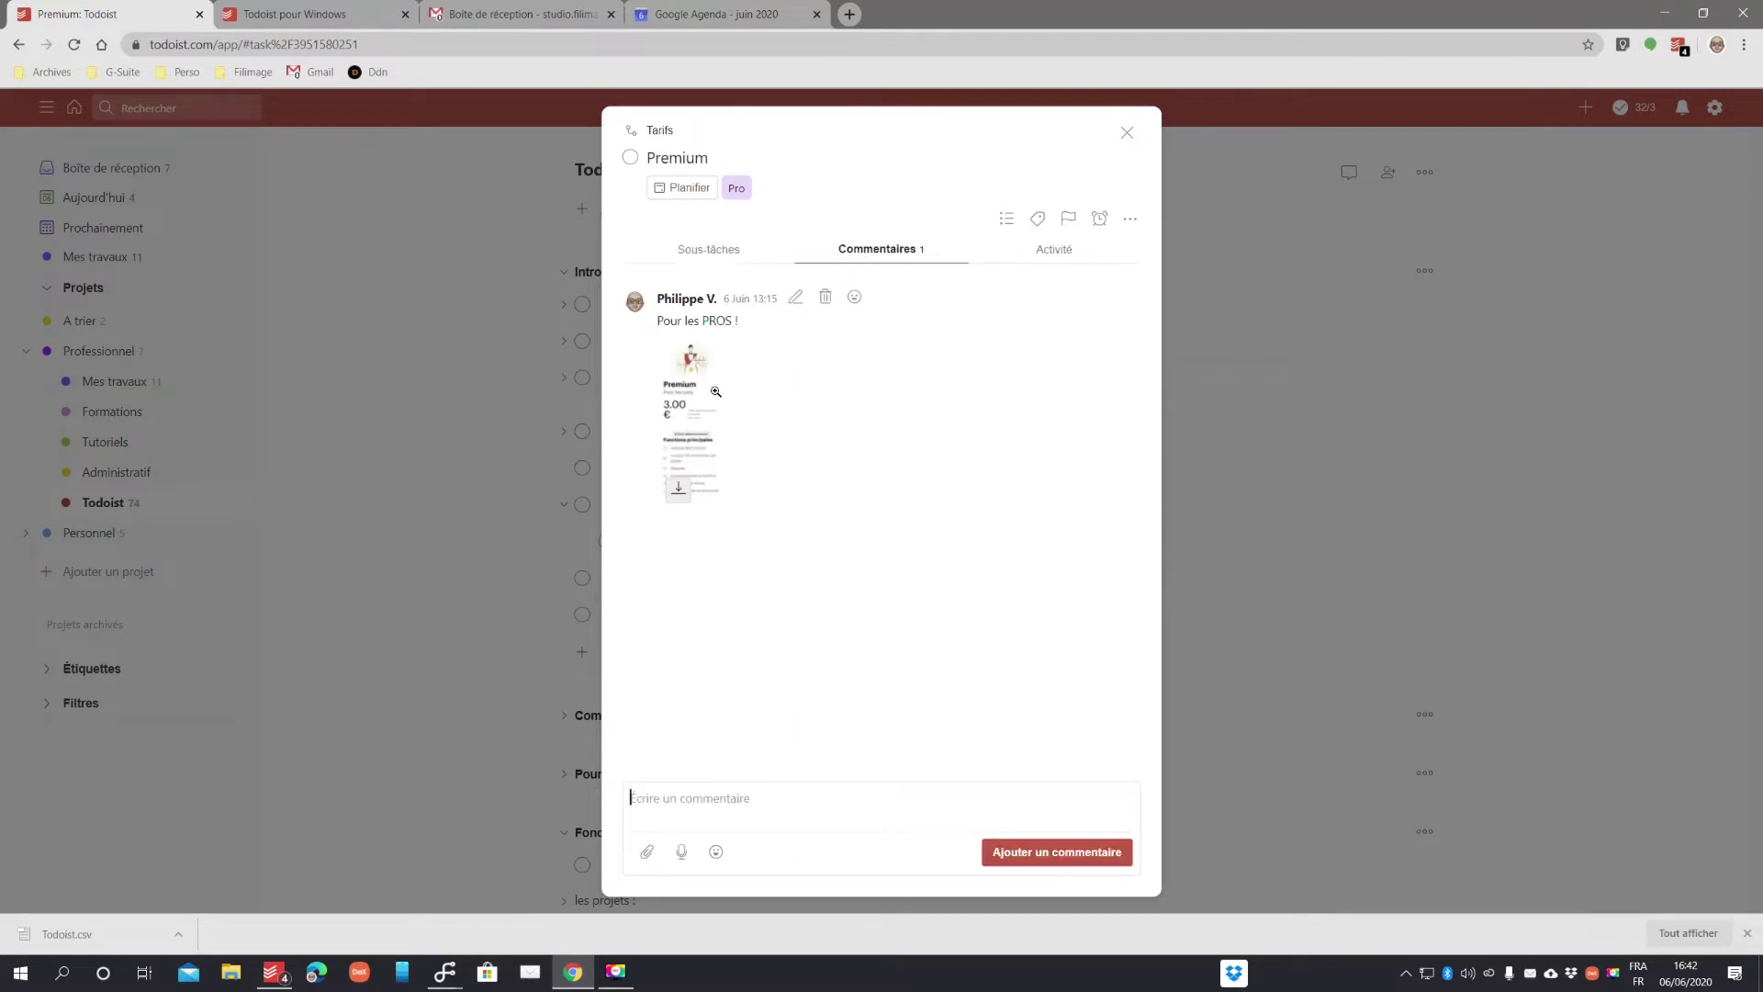
click(684, 404)
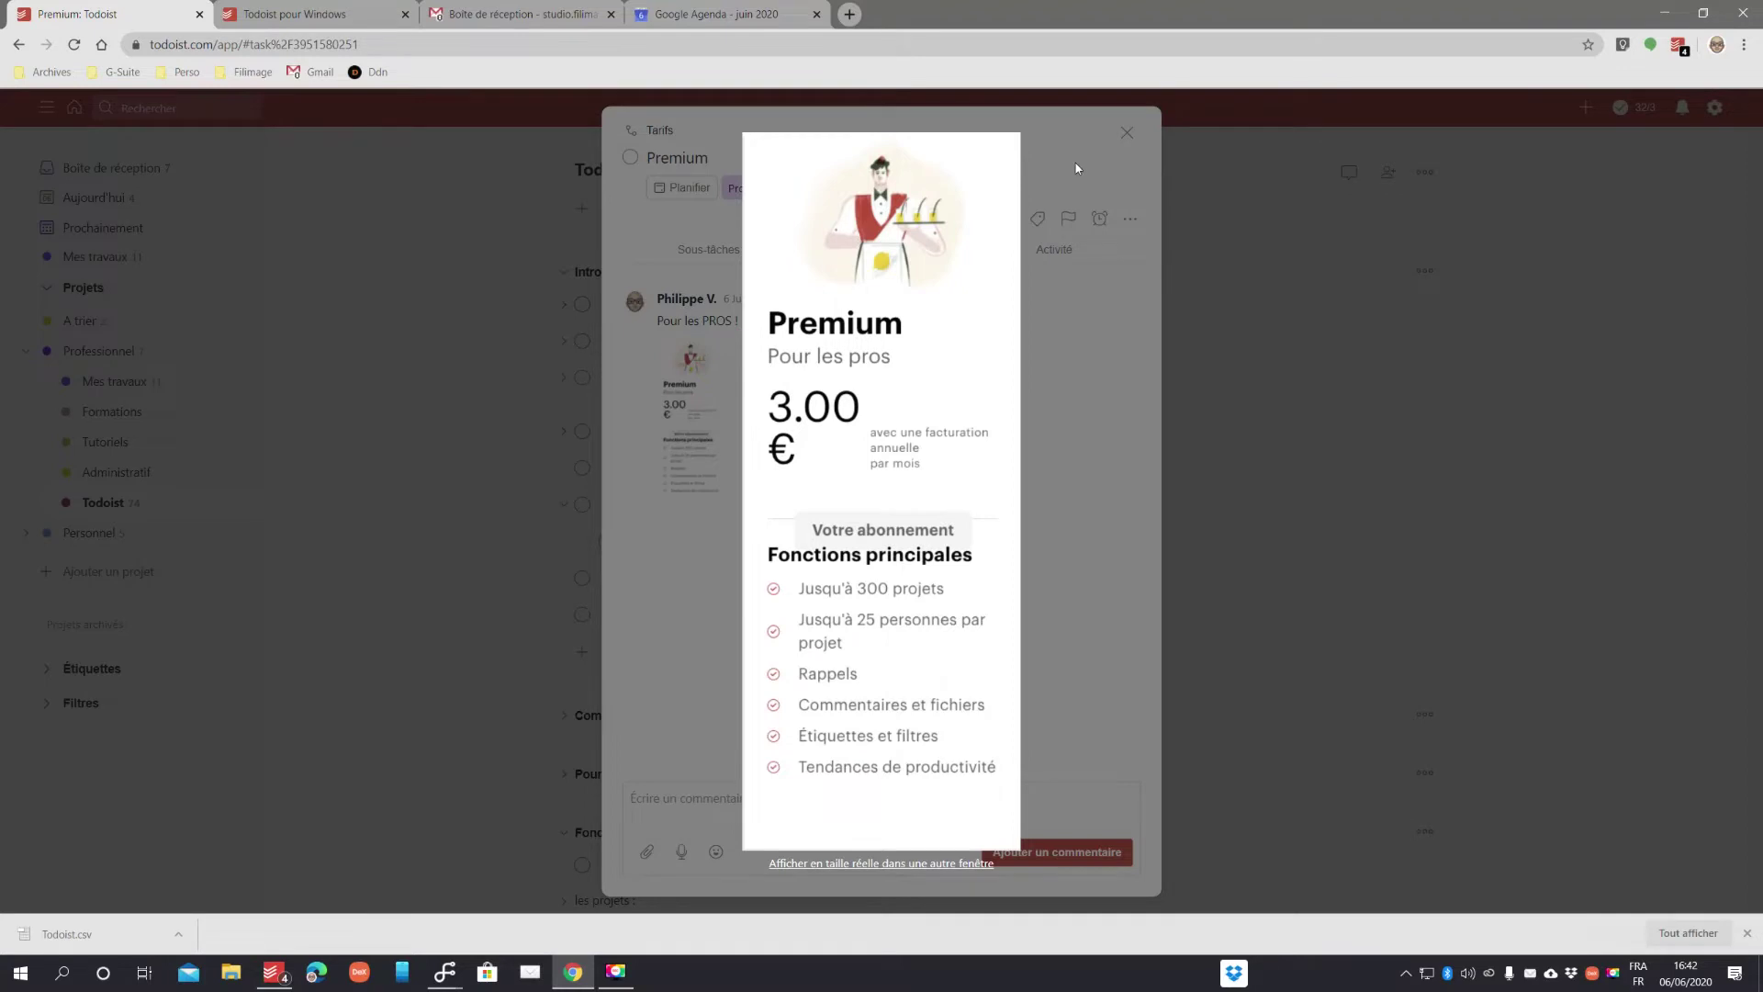
click(1113, 365)
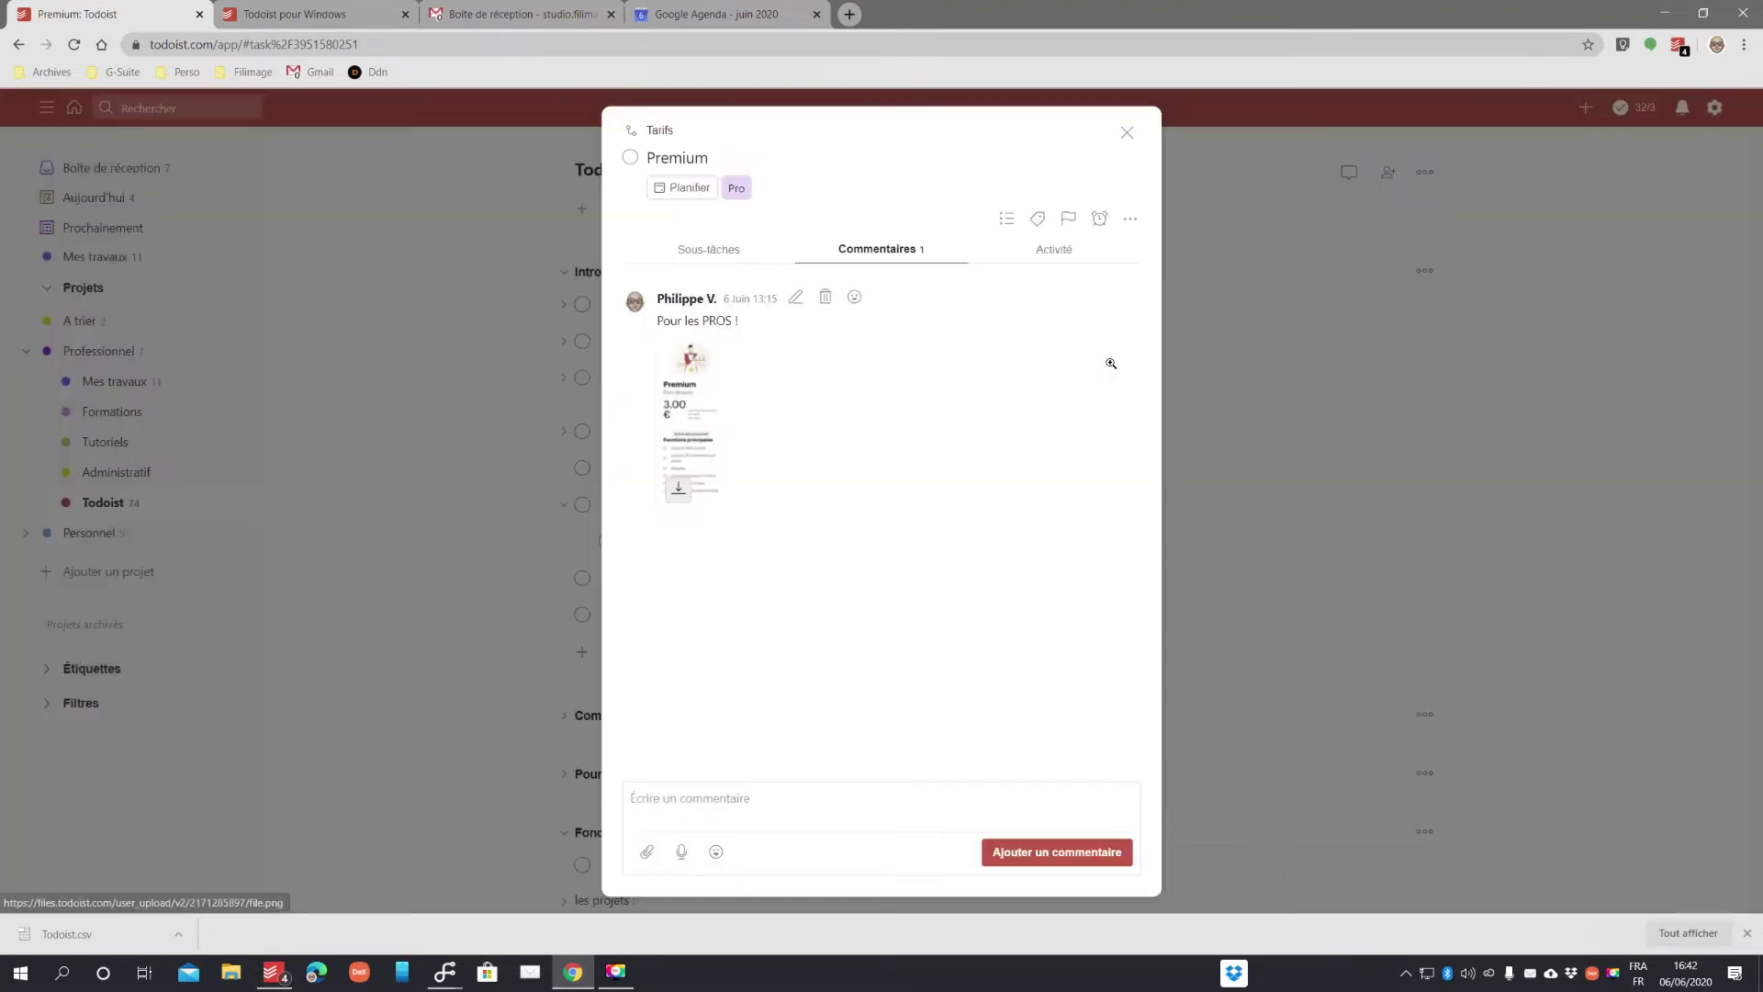
click(1125, 136)
click(582, 303)
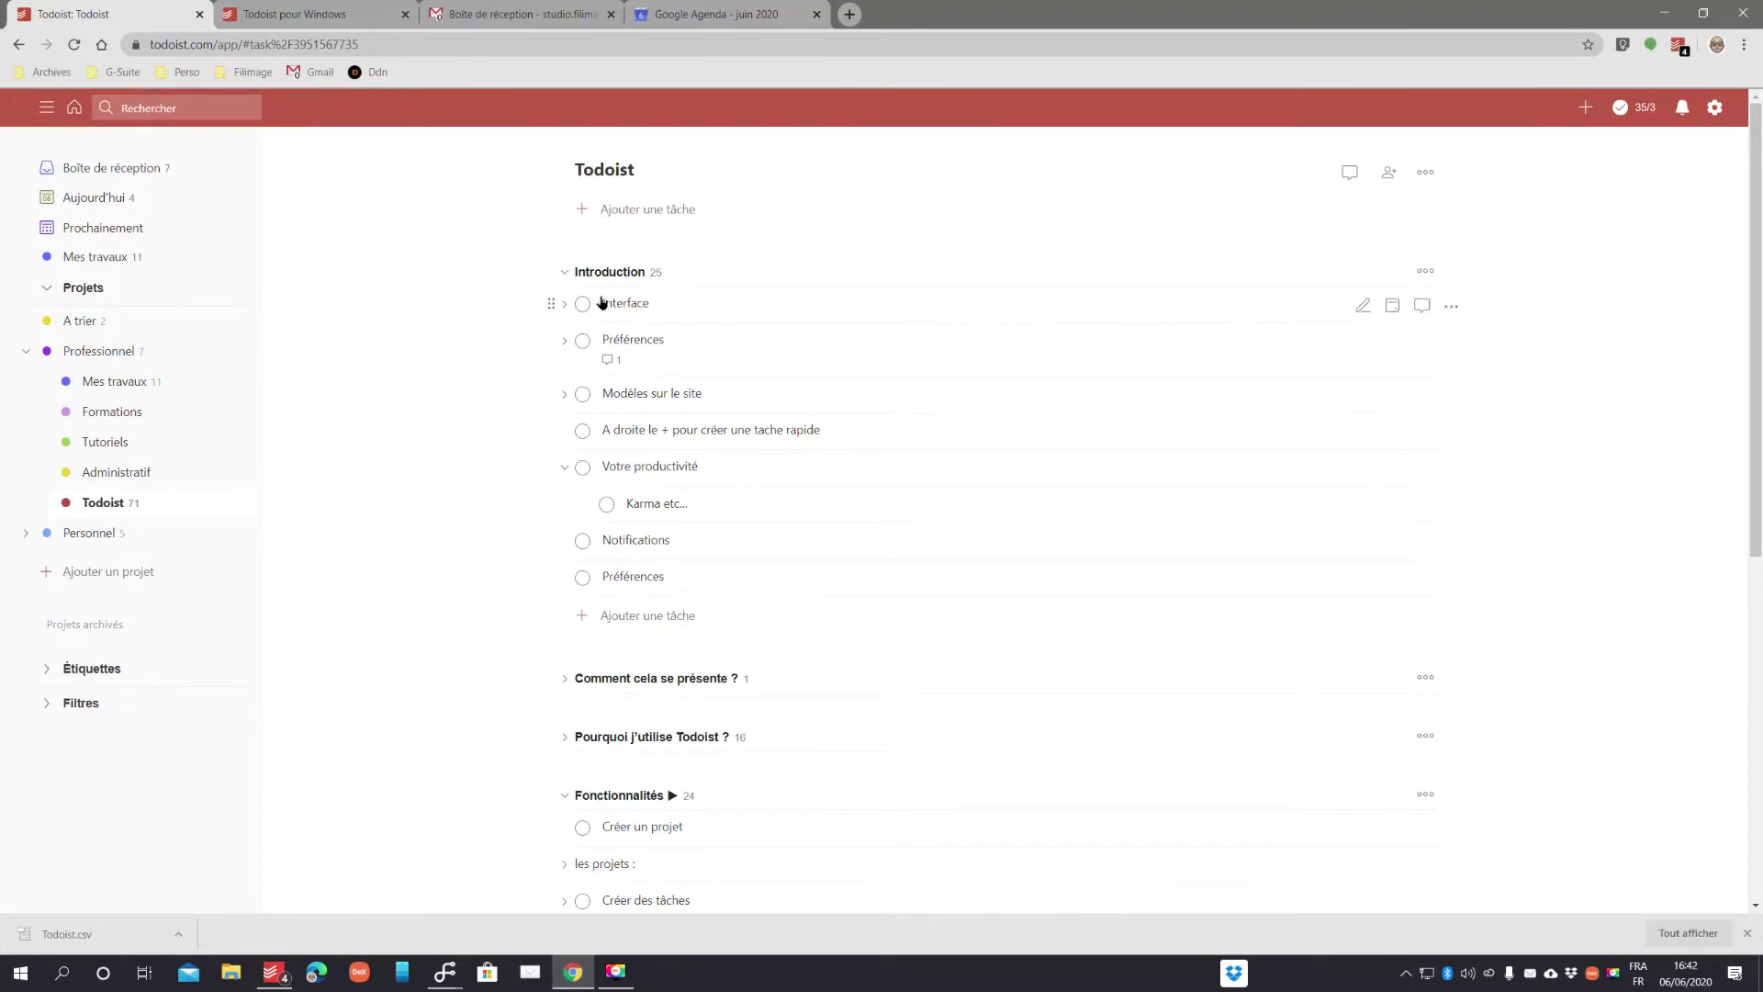
- Collapse and expand the sidebar of the Todoist web app
click(45, 111)
click(46, 110)
click(46, 110)
click(45, 110)
- Switch to the Todoist desktop app, collapse and expand its sidebar, and minimize the window
click(272, 972)
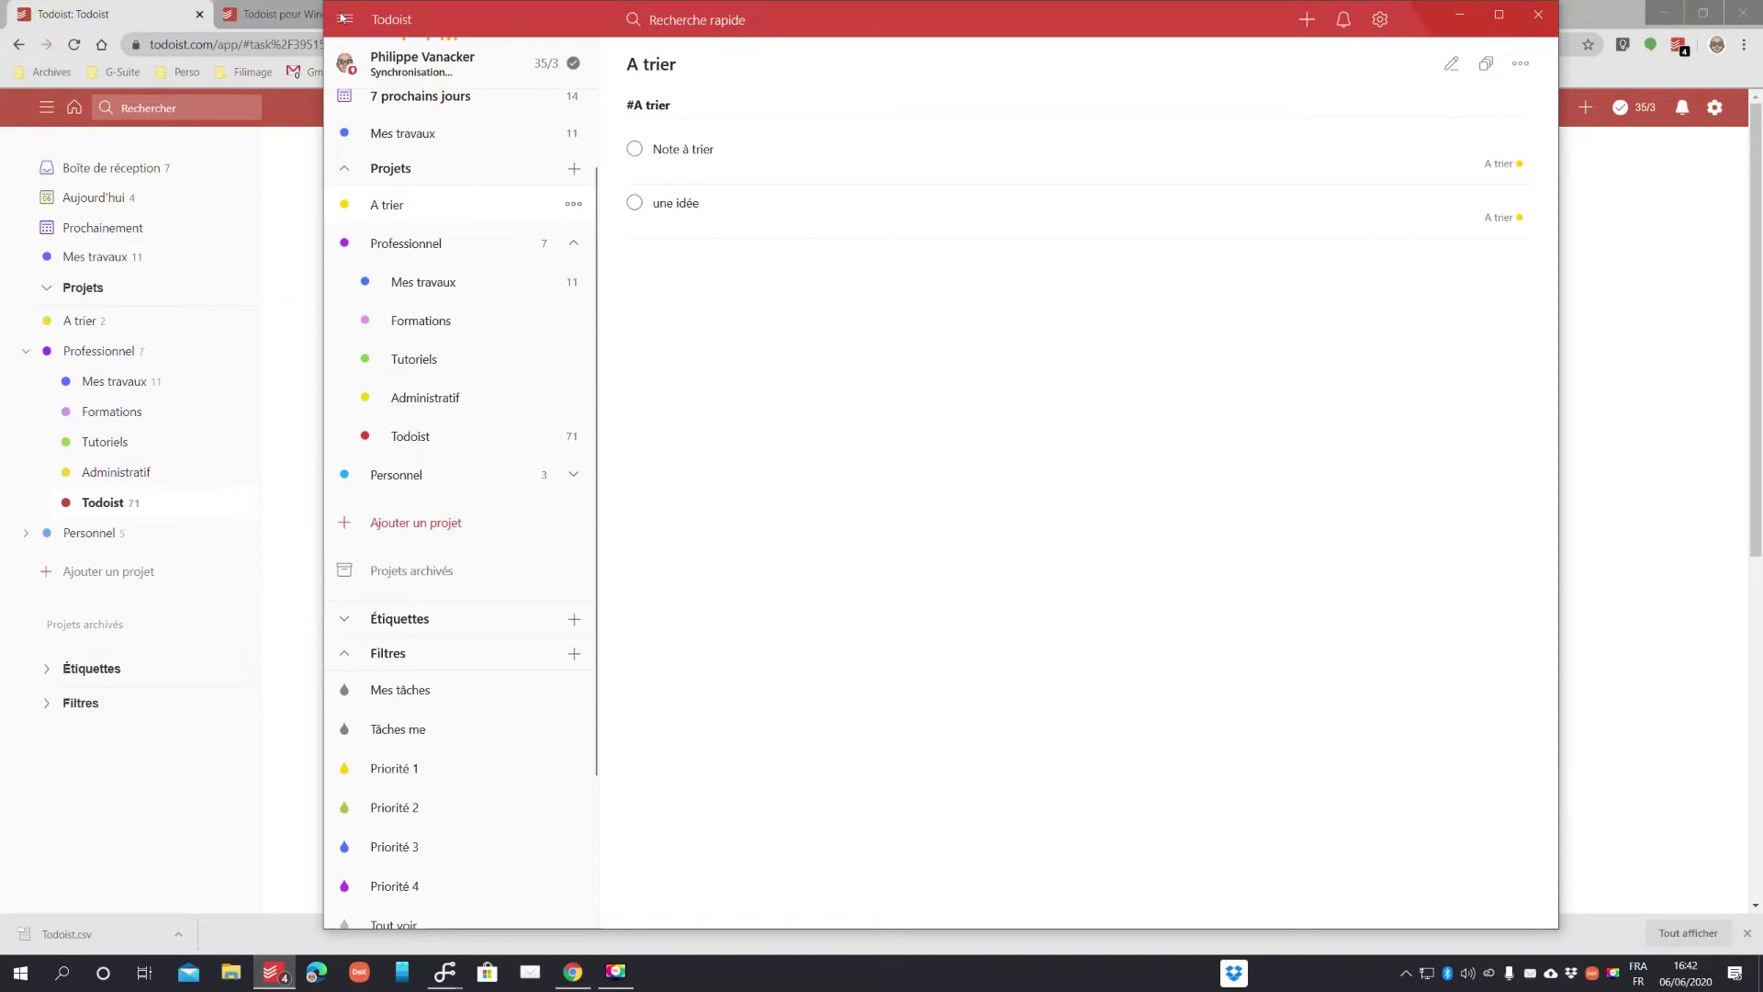
click(343, 21)
click(345, 22)
click(346, 25)
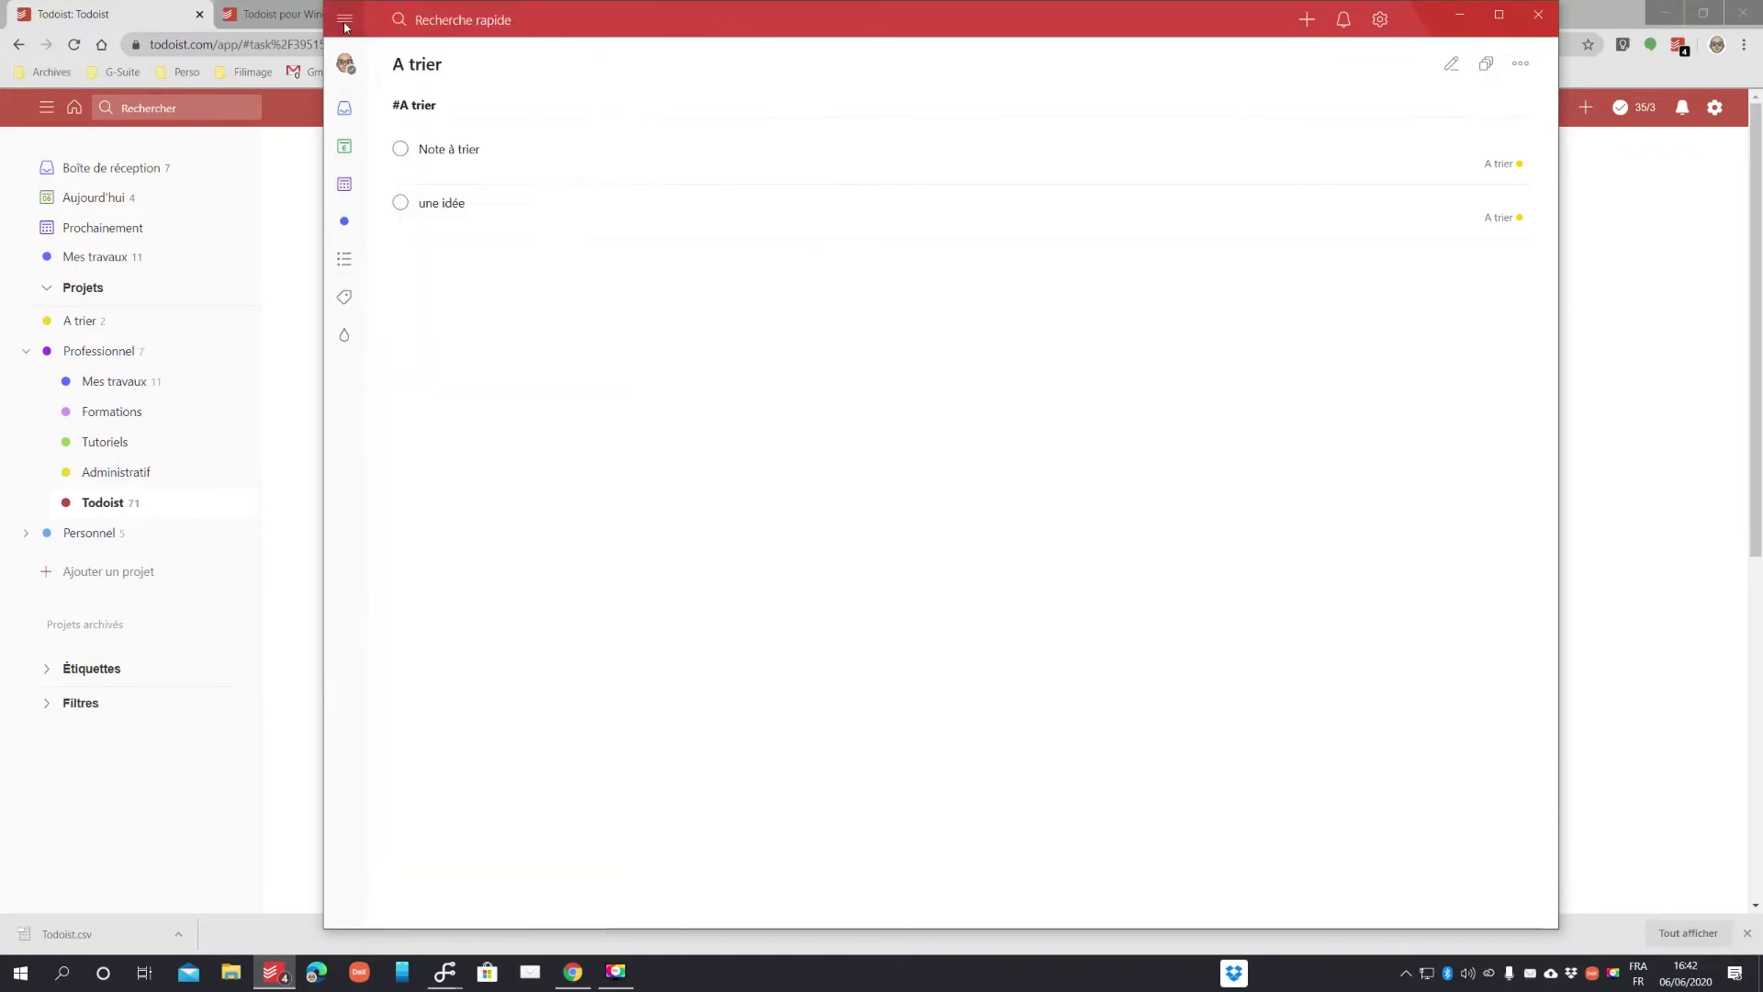
click(345, 23)
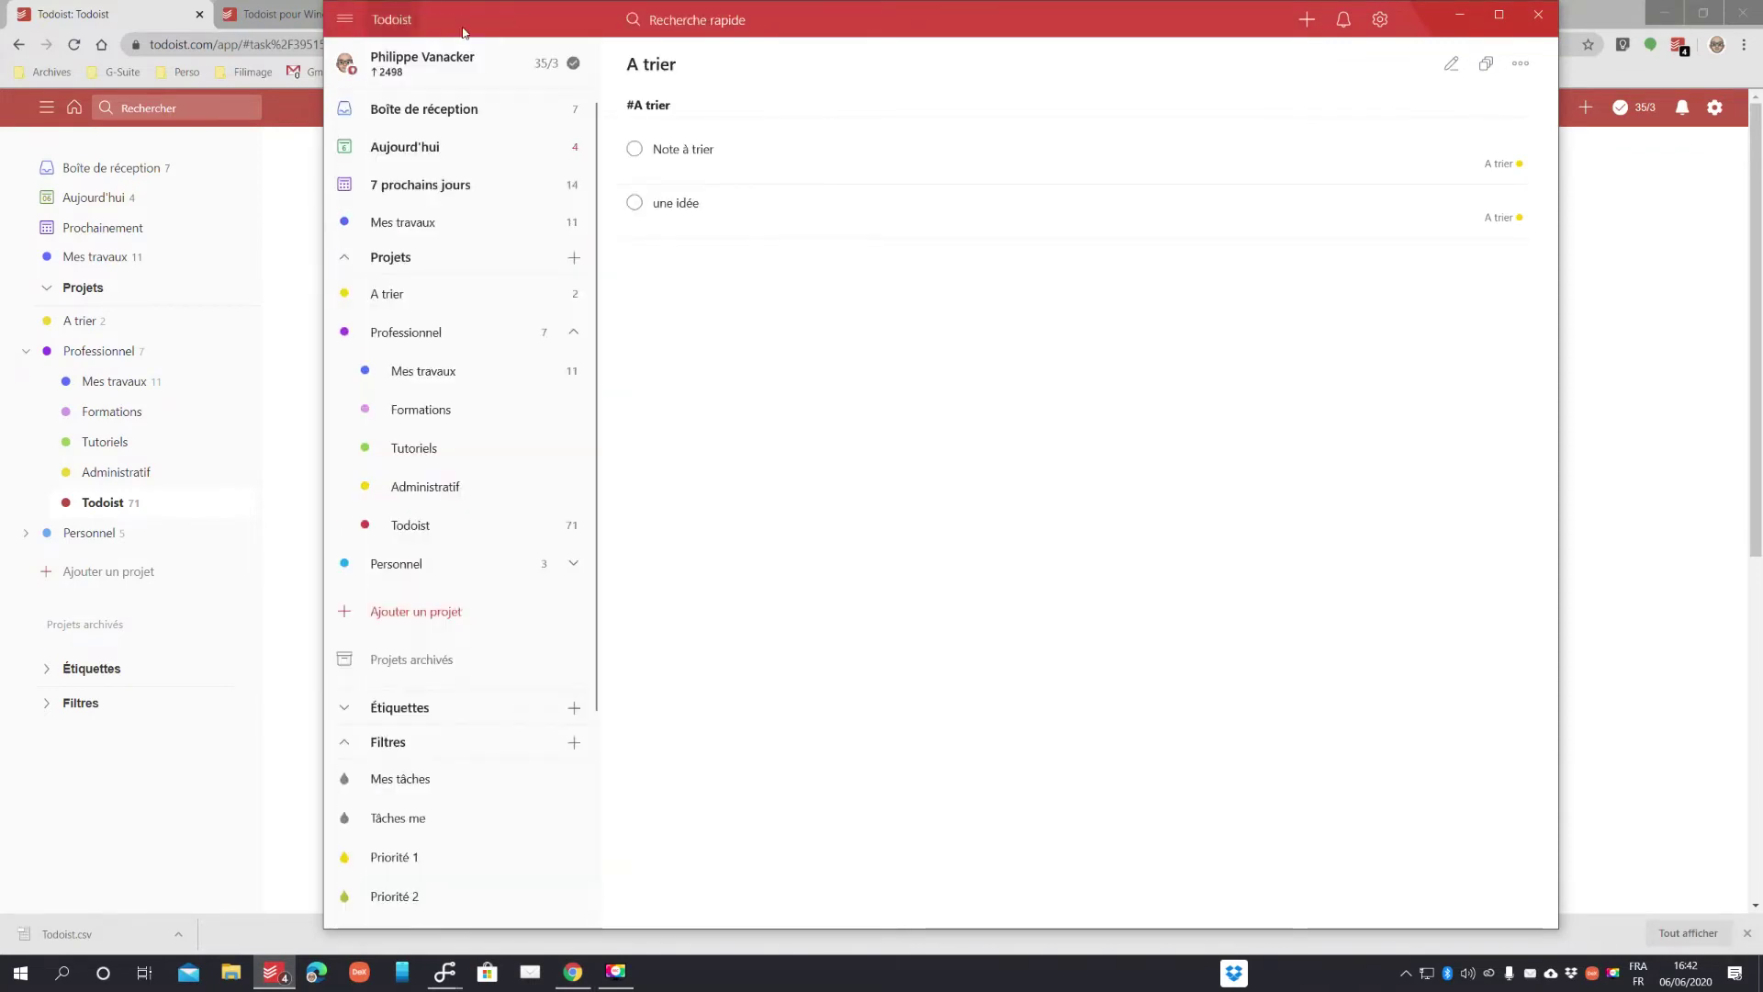
click(1456, 17)
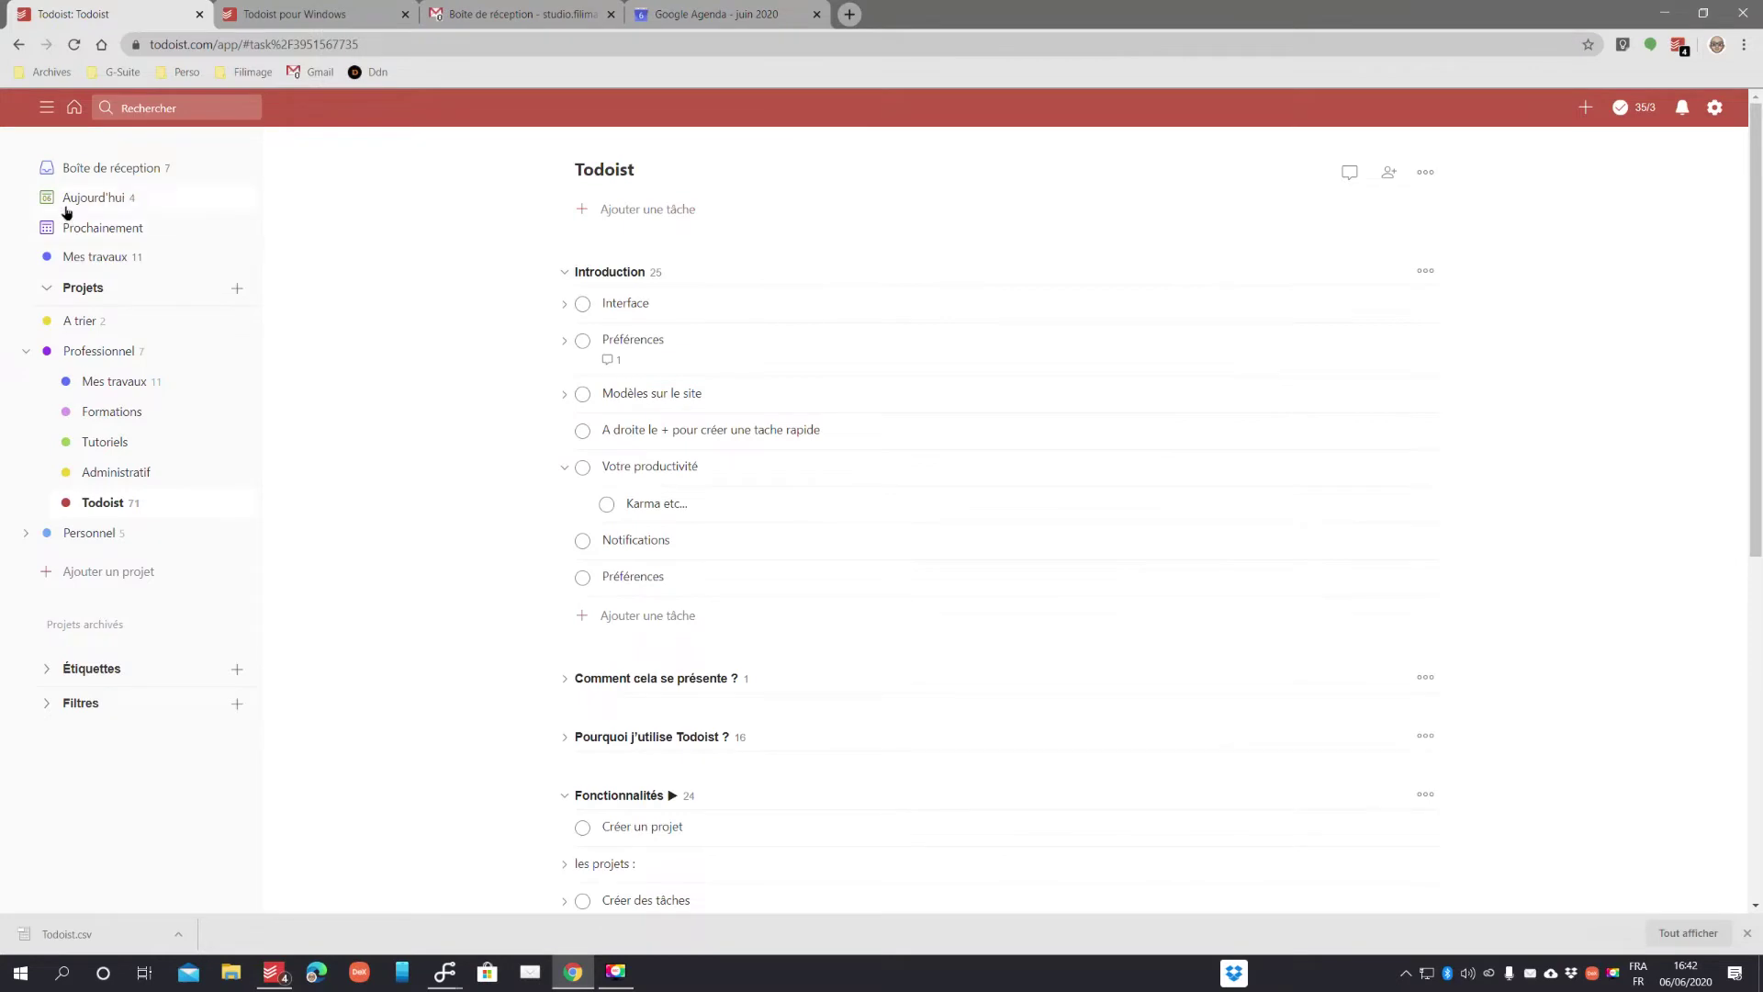
- Go to the Todoist home page and close the details of the completed Tarifs task
click(73, 108)
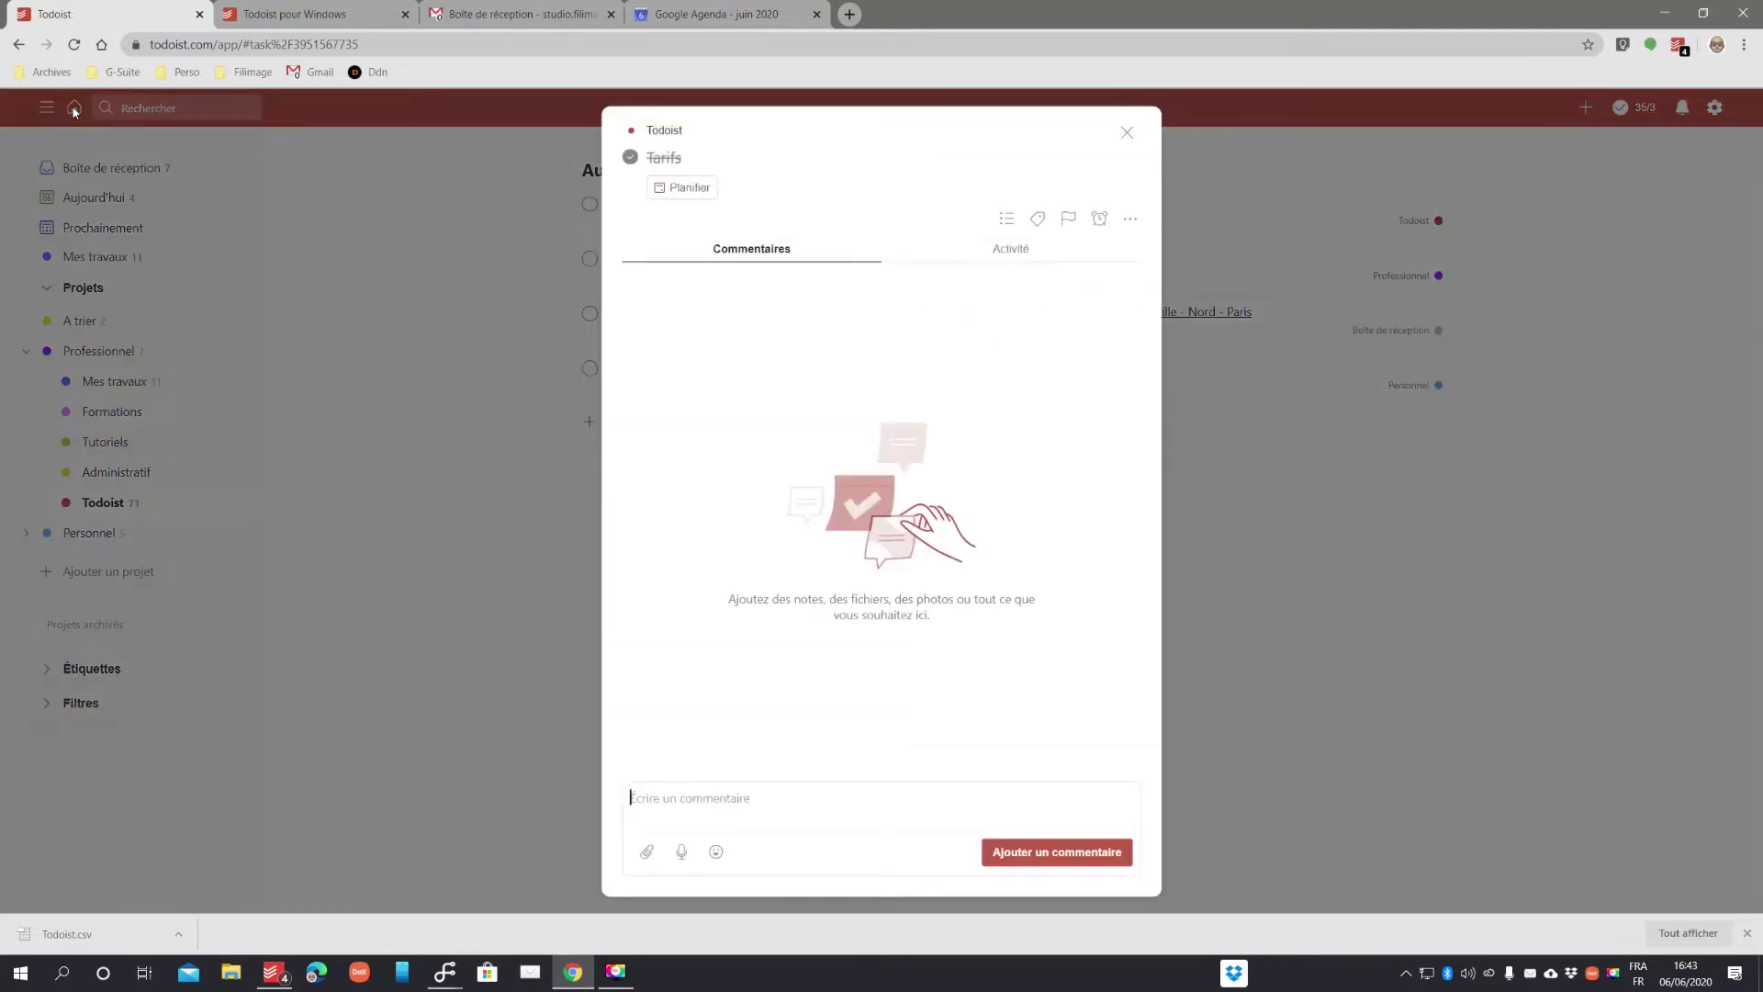
click(1127, 132)
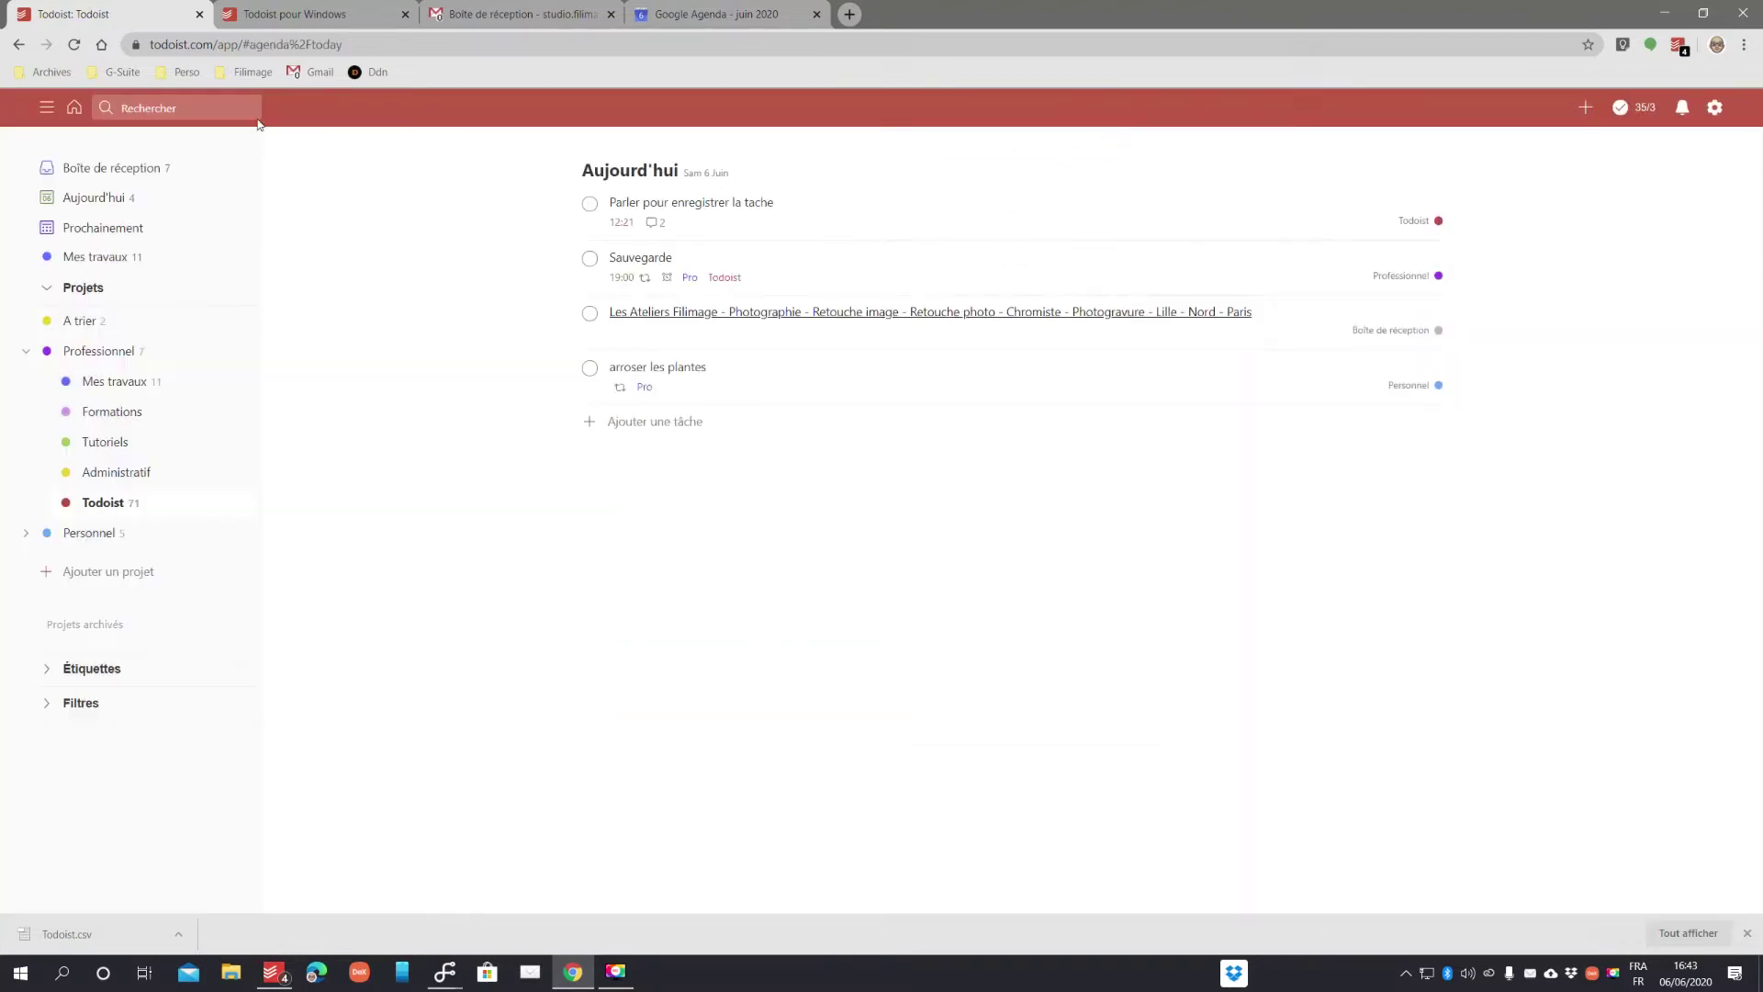
click(73, 114)
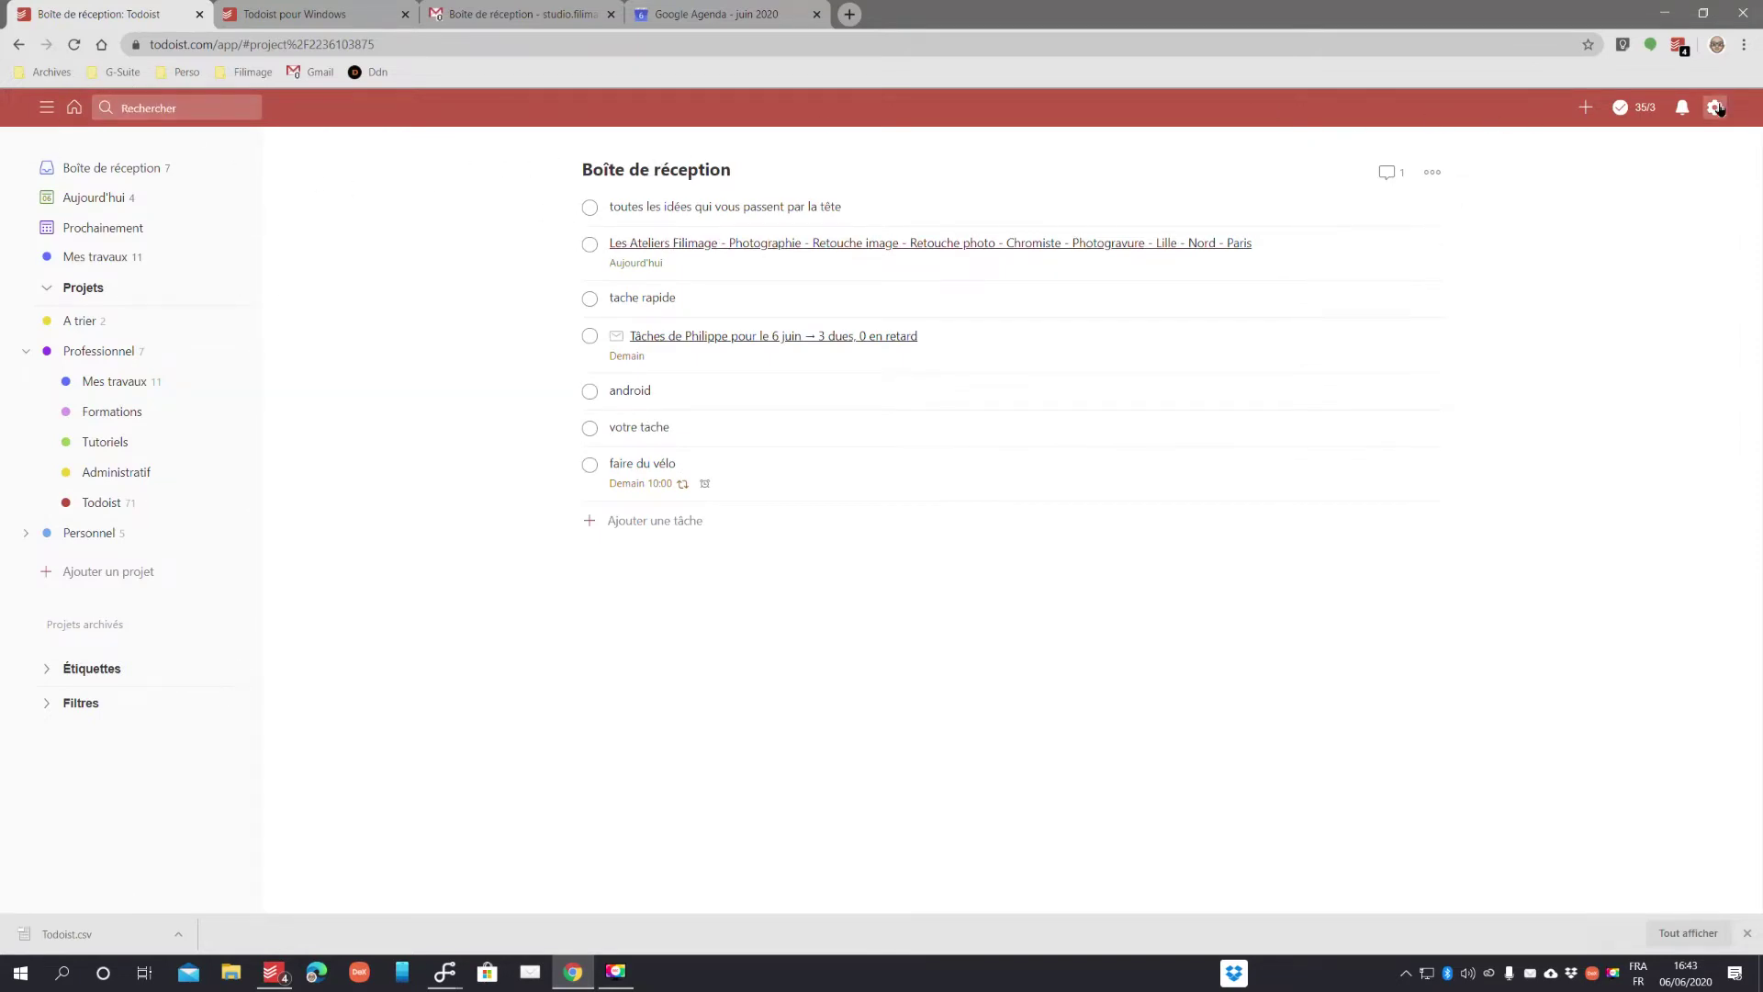
click(78, 110)
- Search for "andro", open the inbox task android from the results, and close its details
click(148, 111)
click(185, 108)
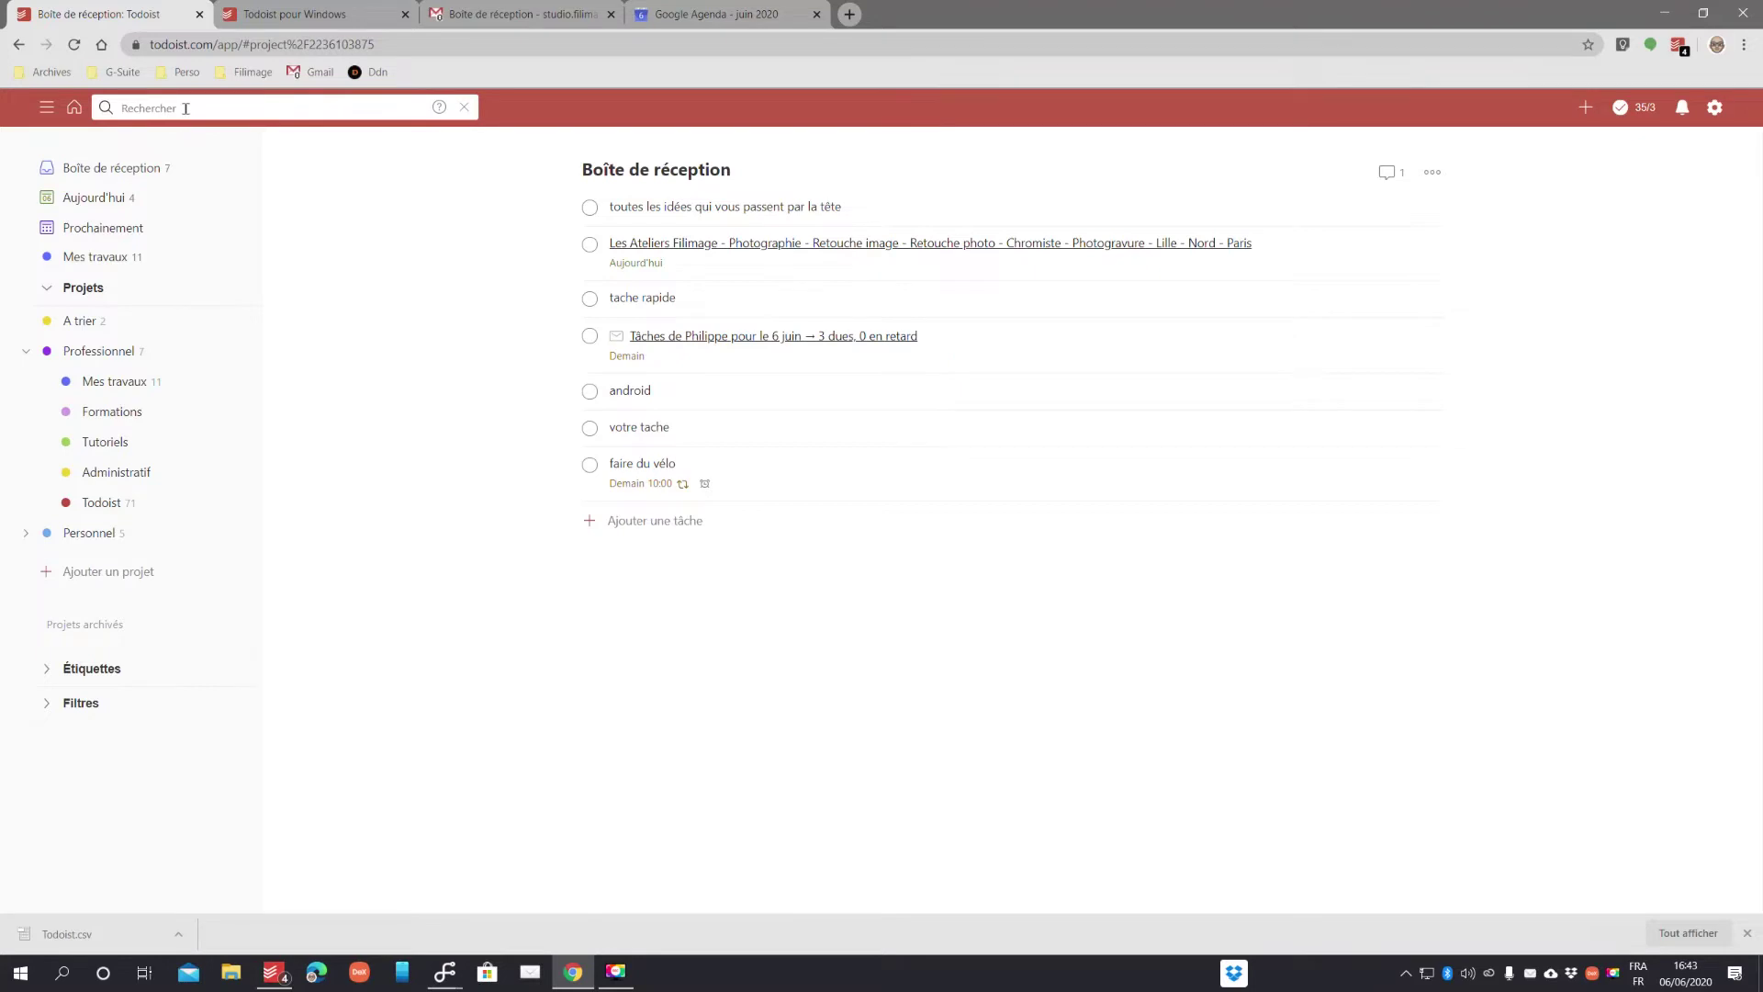
text(andro)
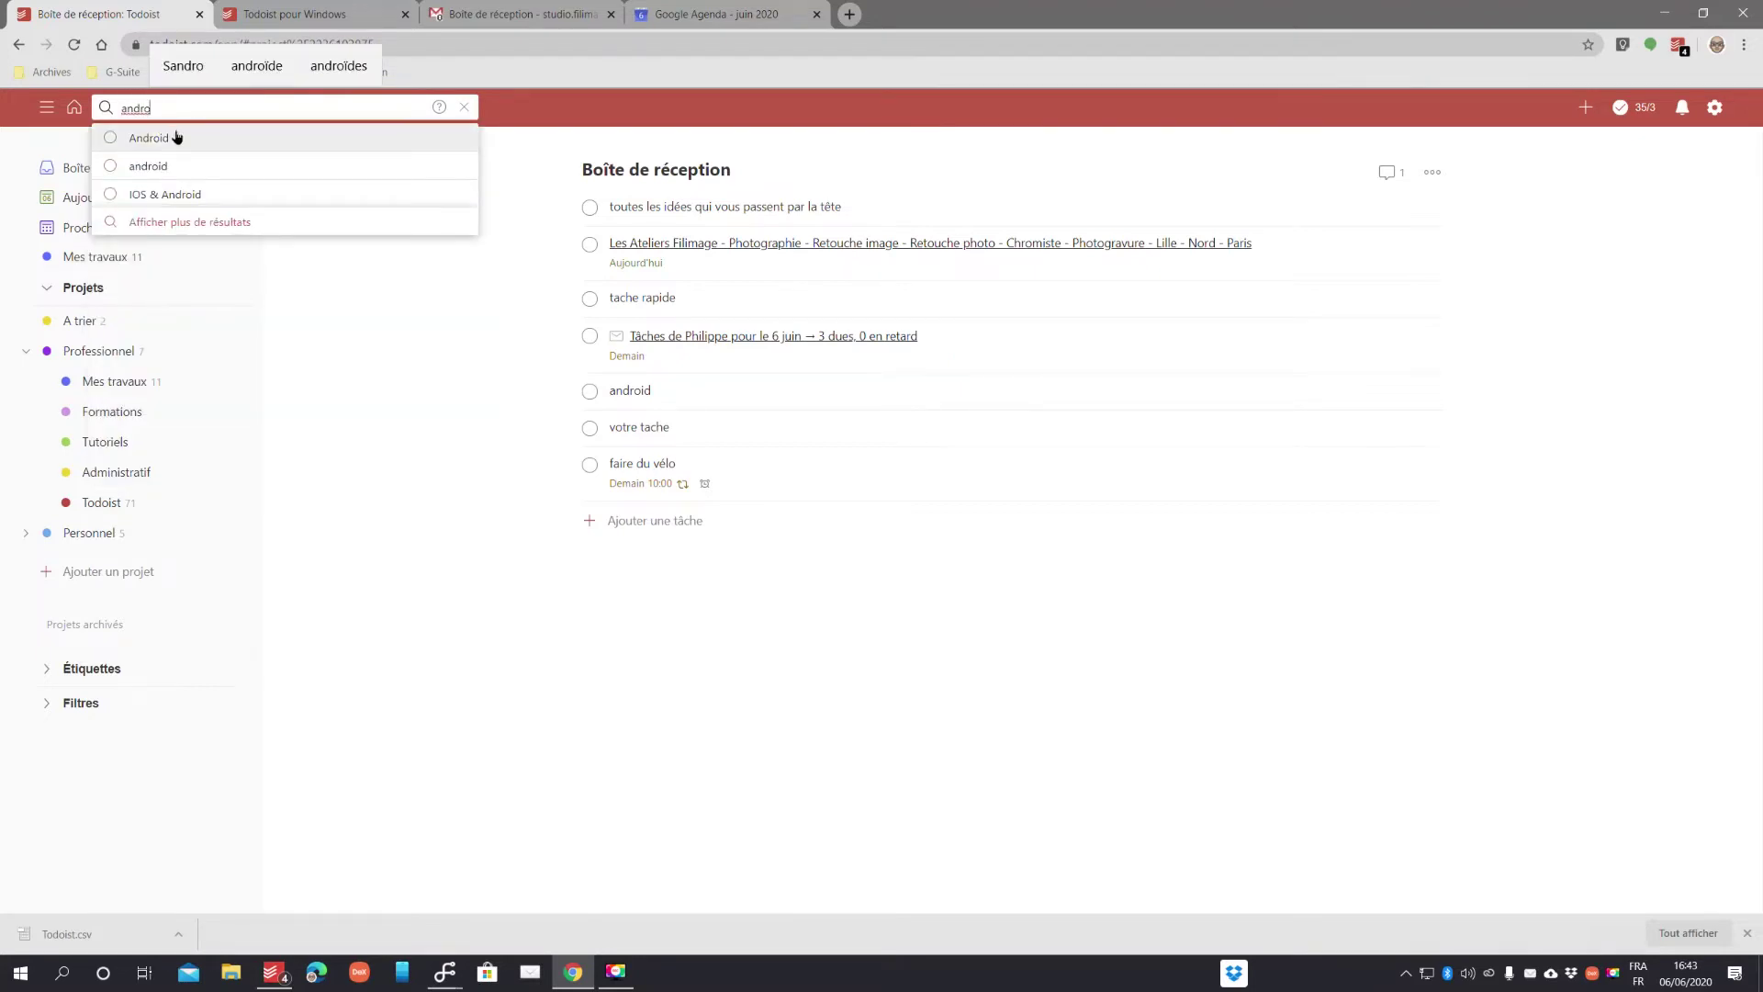
click(170, 166)
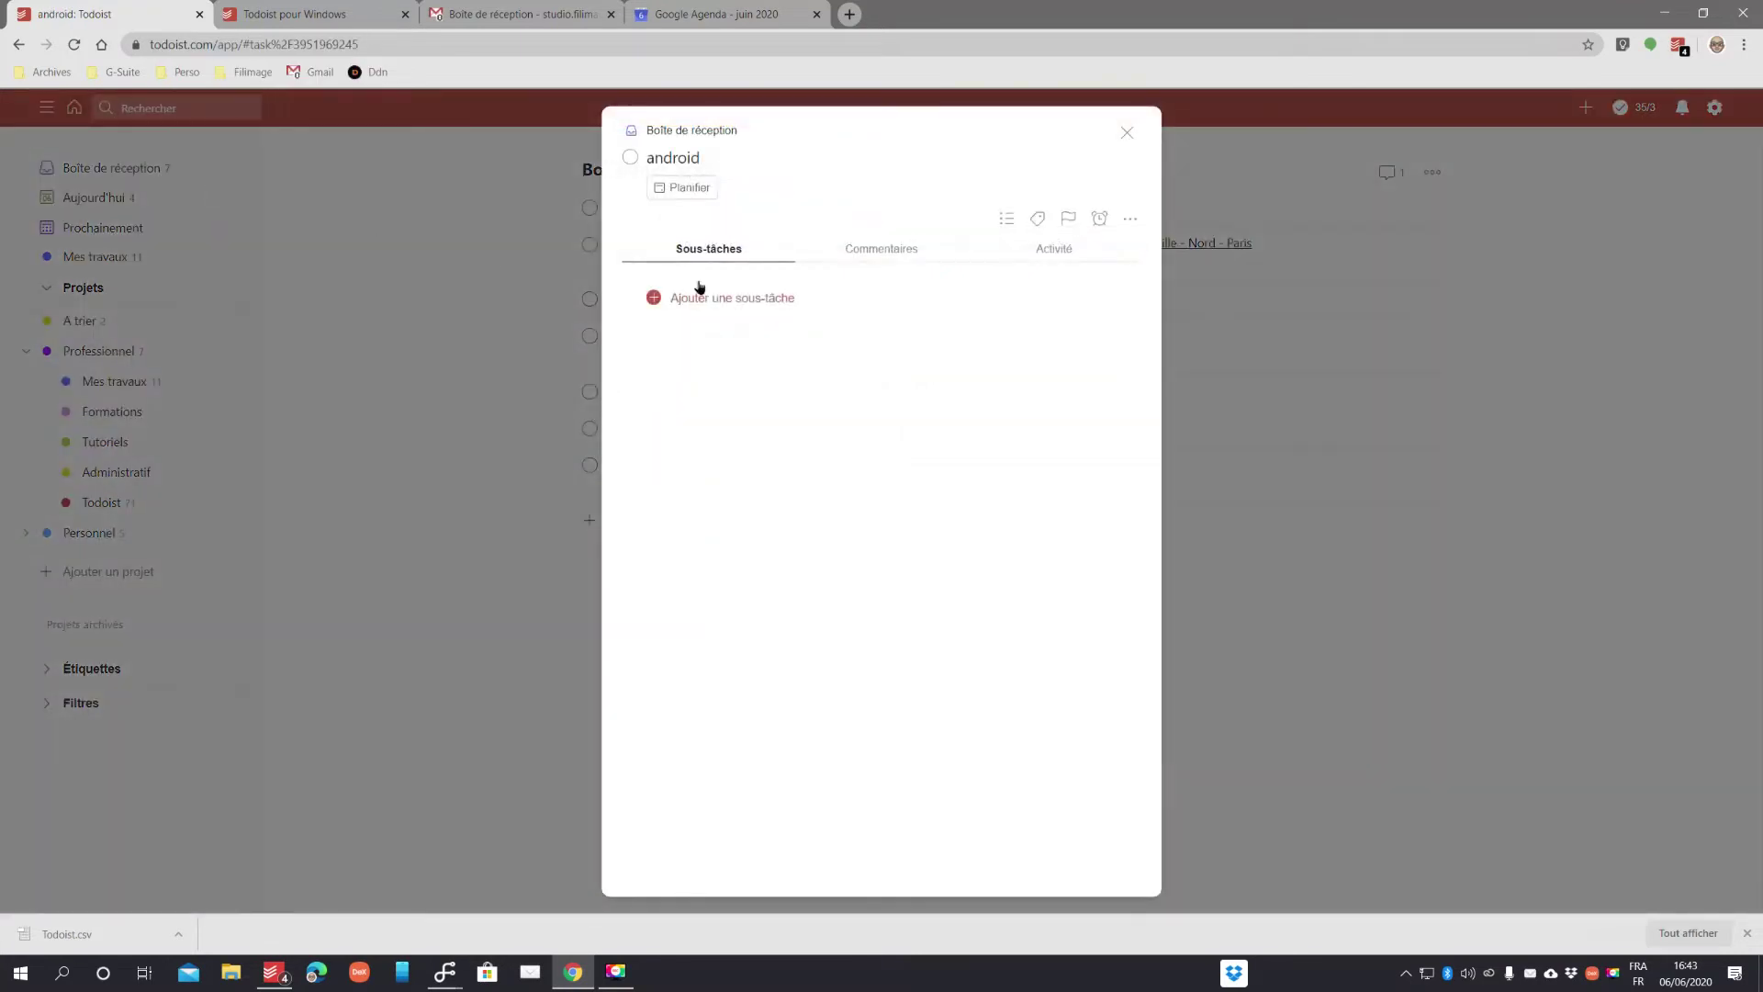
click(1125, 134)
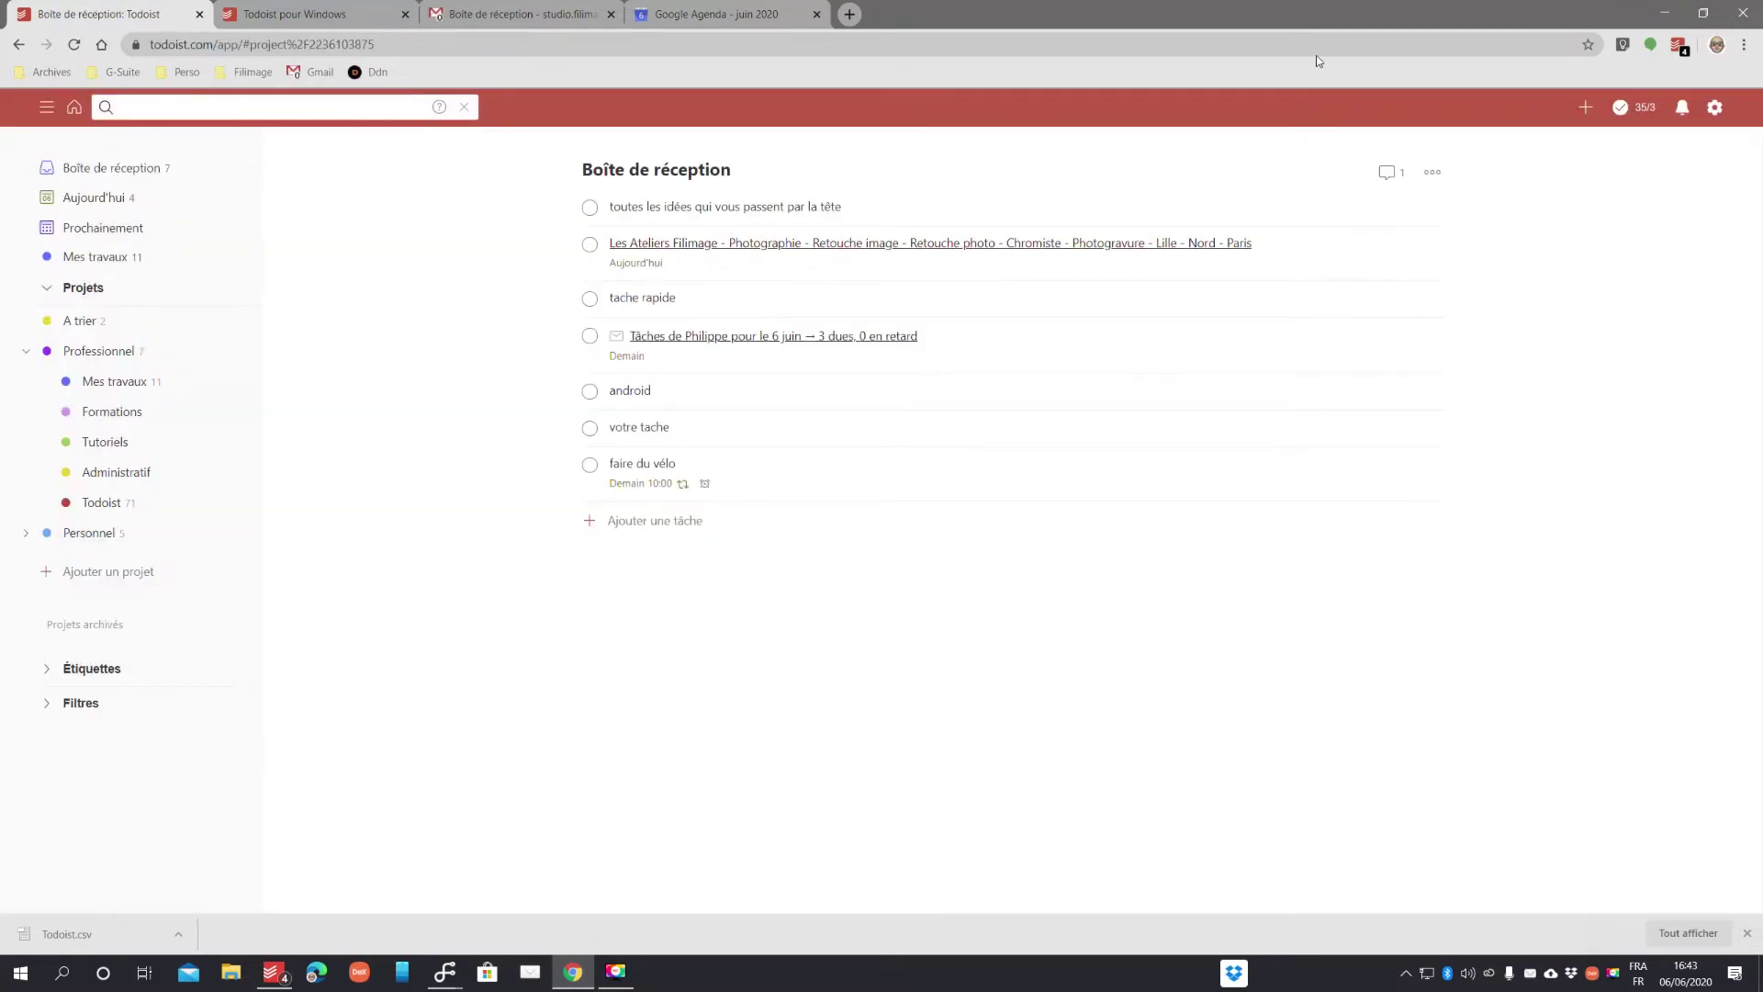
click(229, 109)
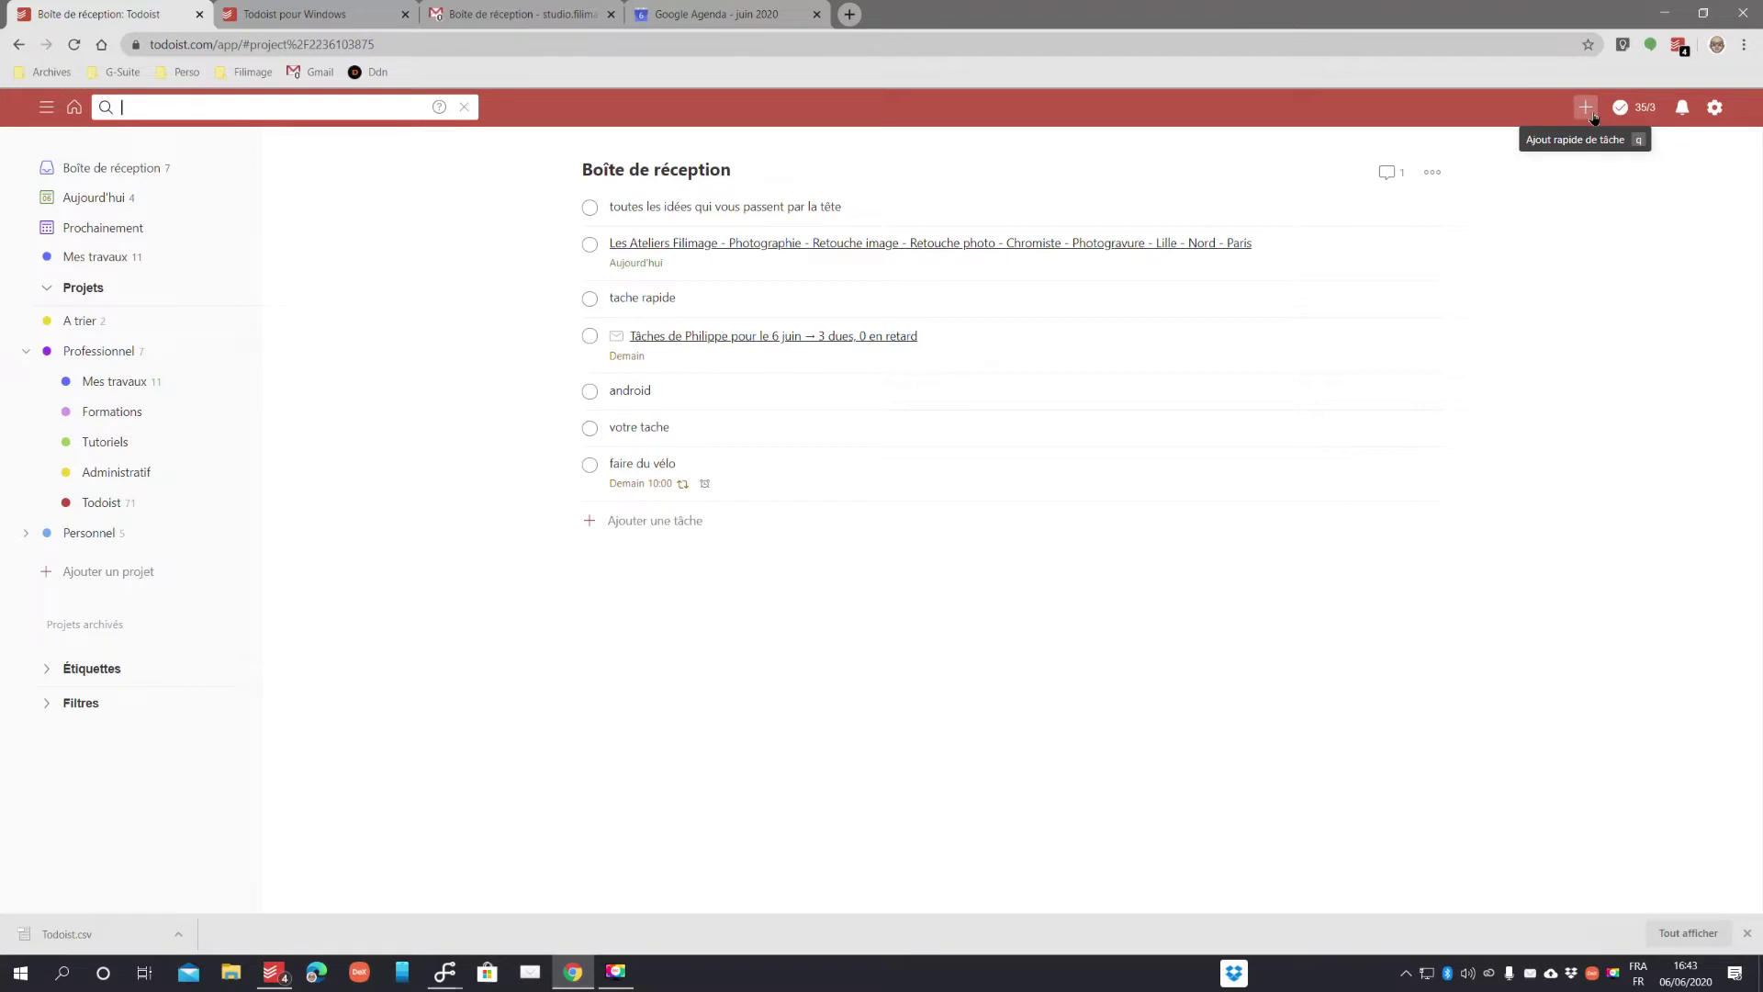
- Quick-add a task named "boite de réception" to the inbox without a due date
click(119, 167)
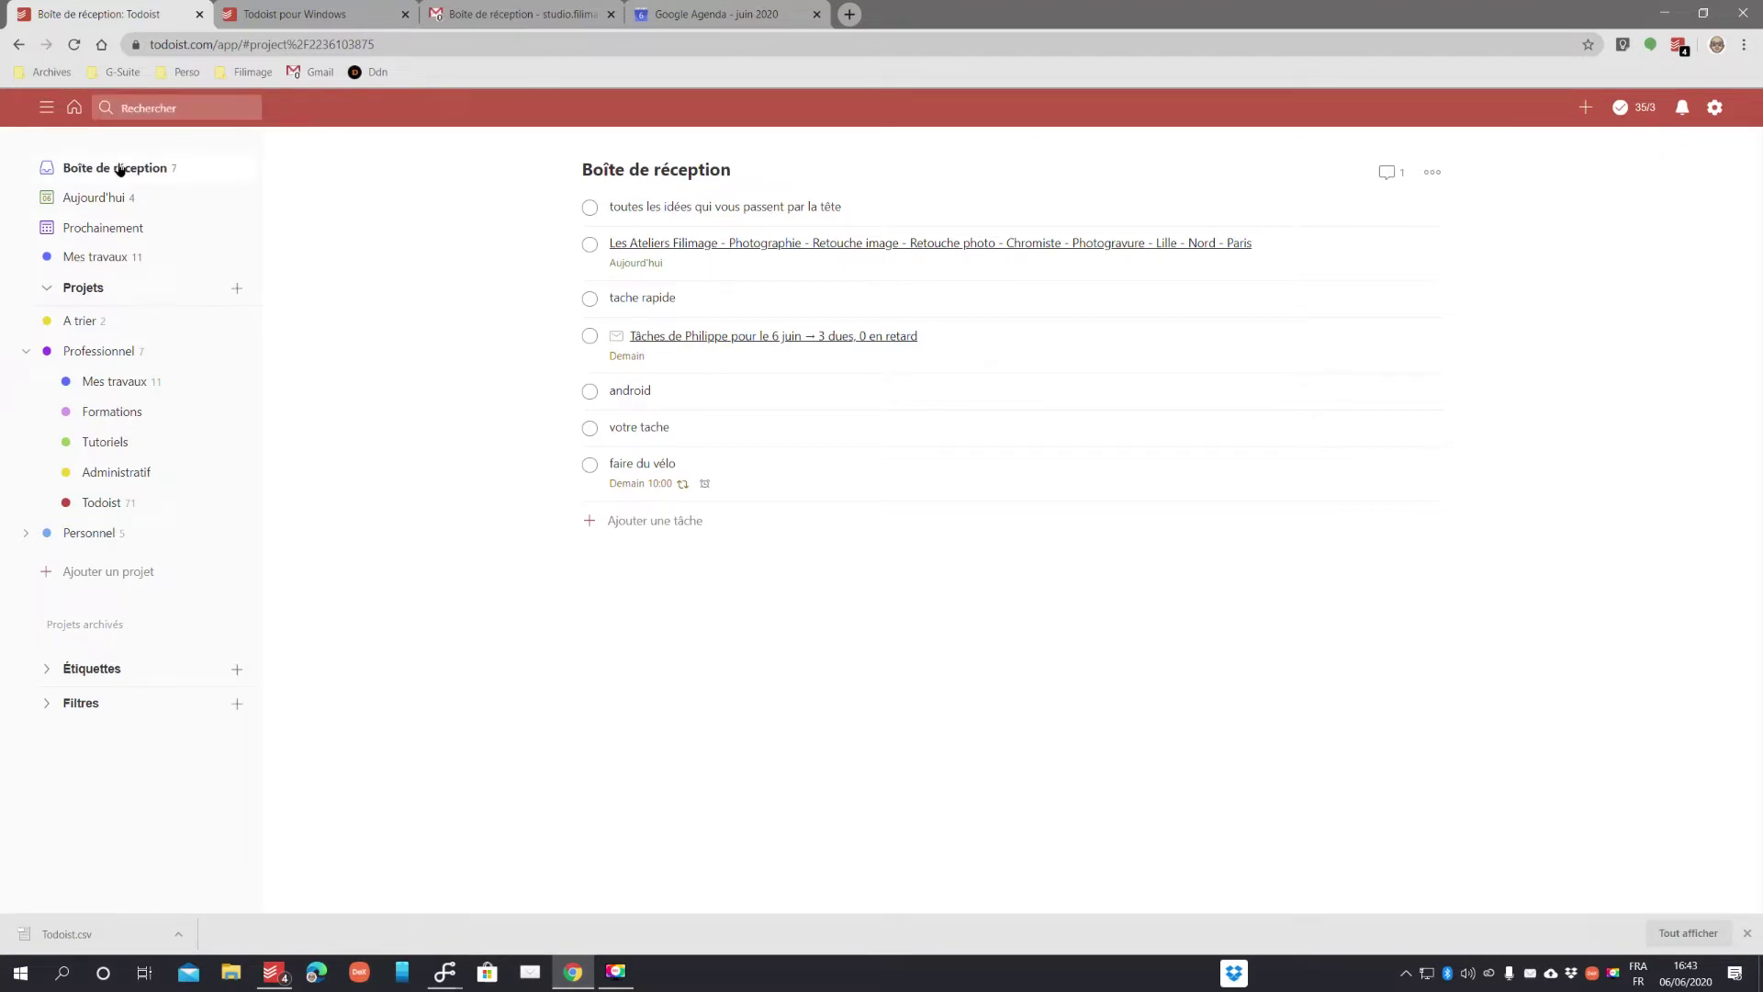
click(1583, 109)
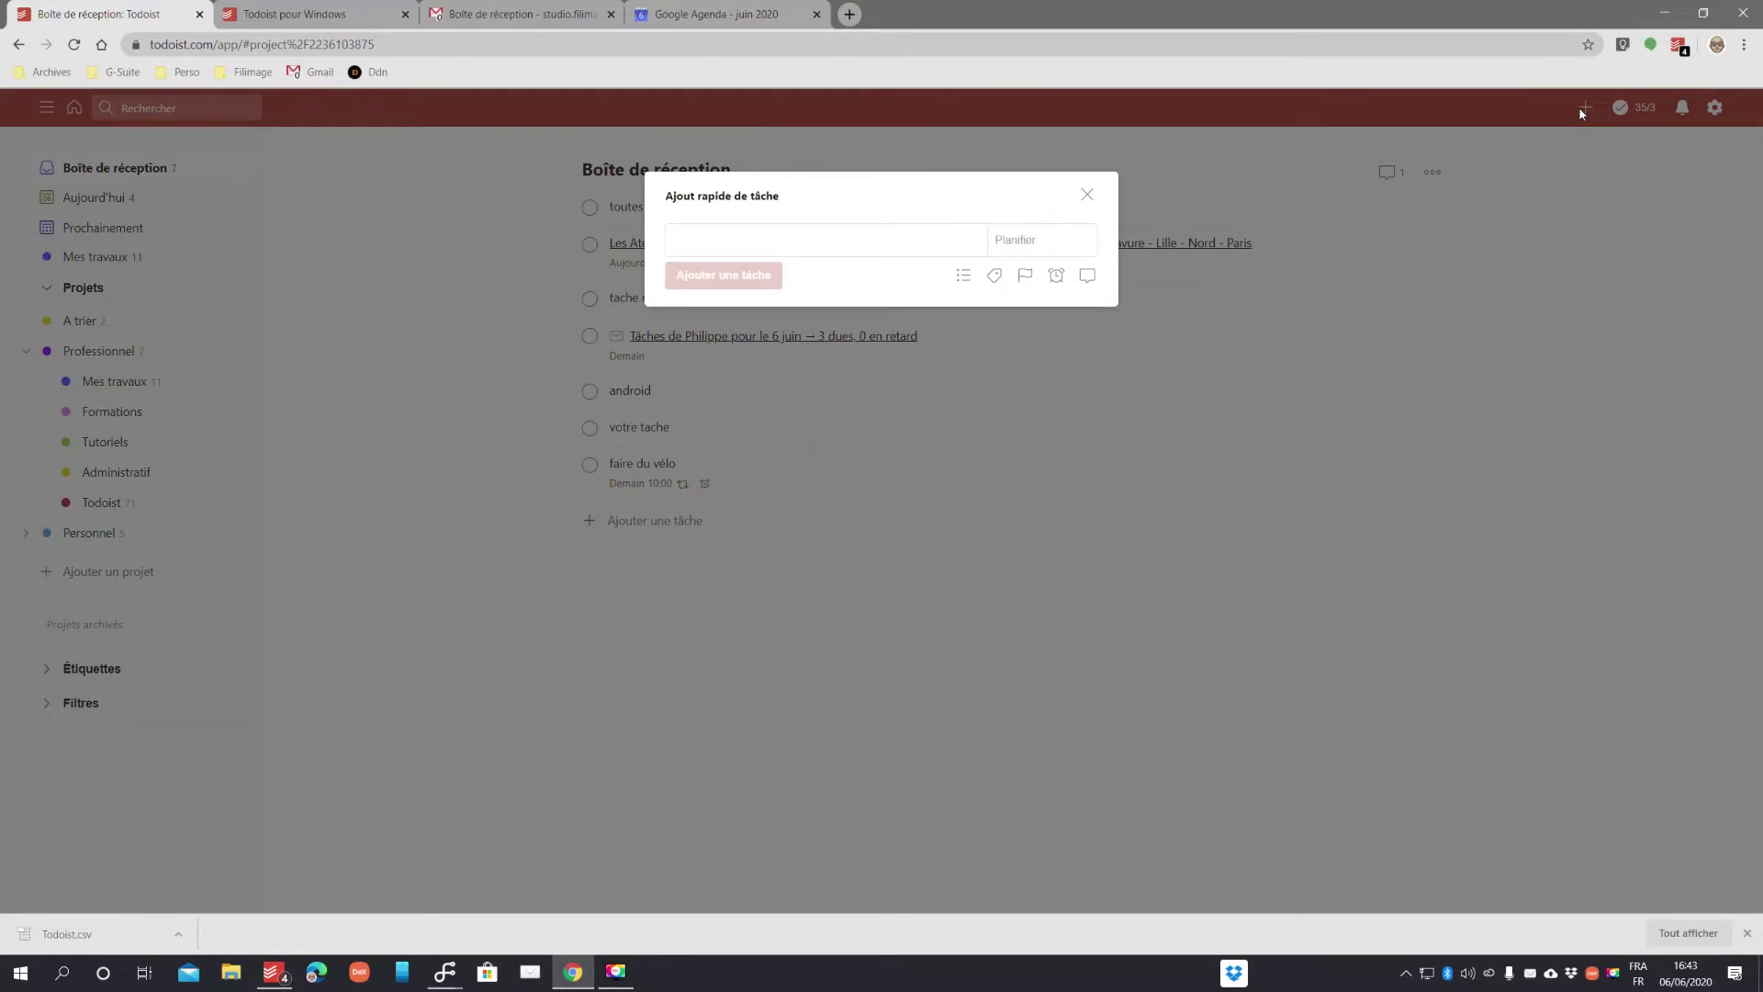
text(boit)
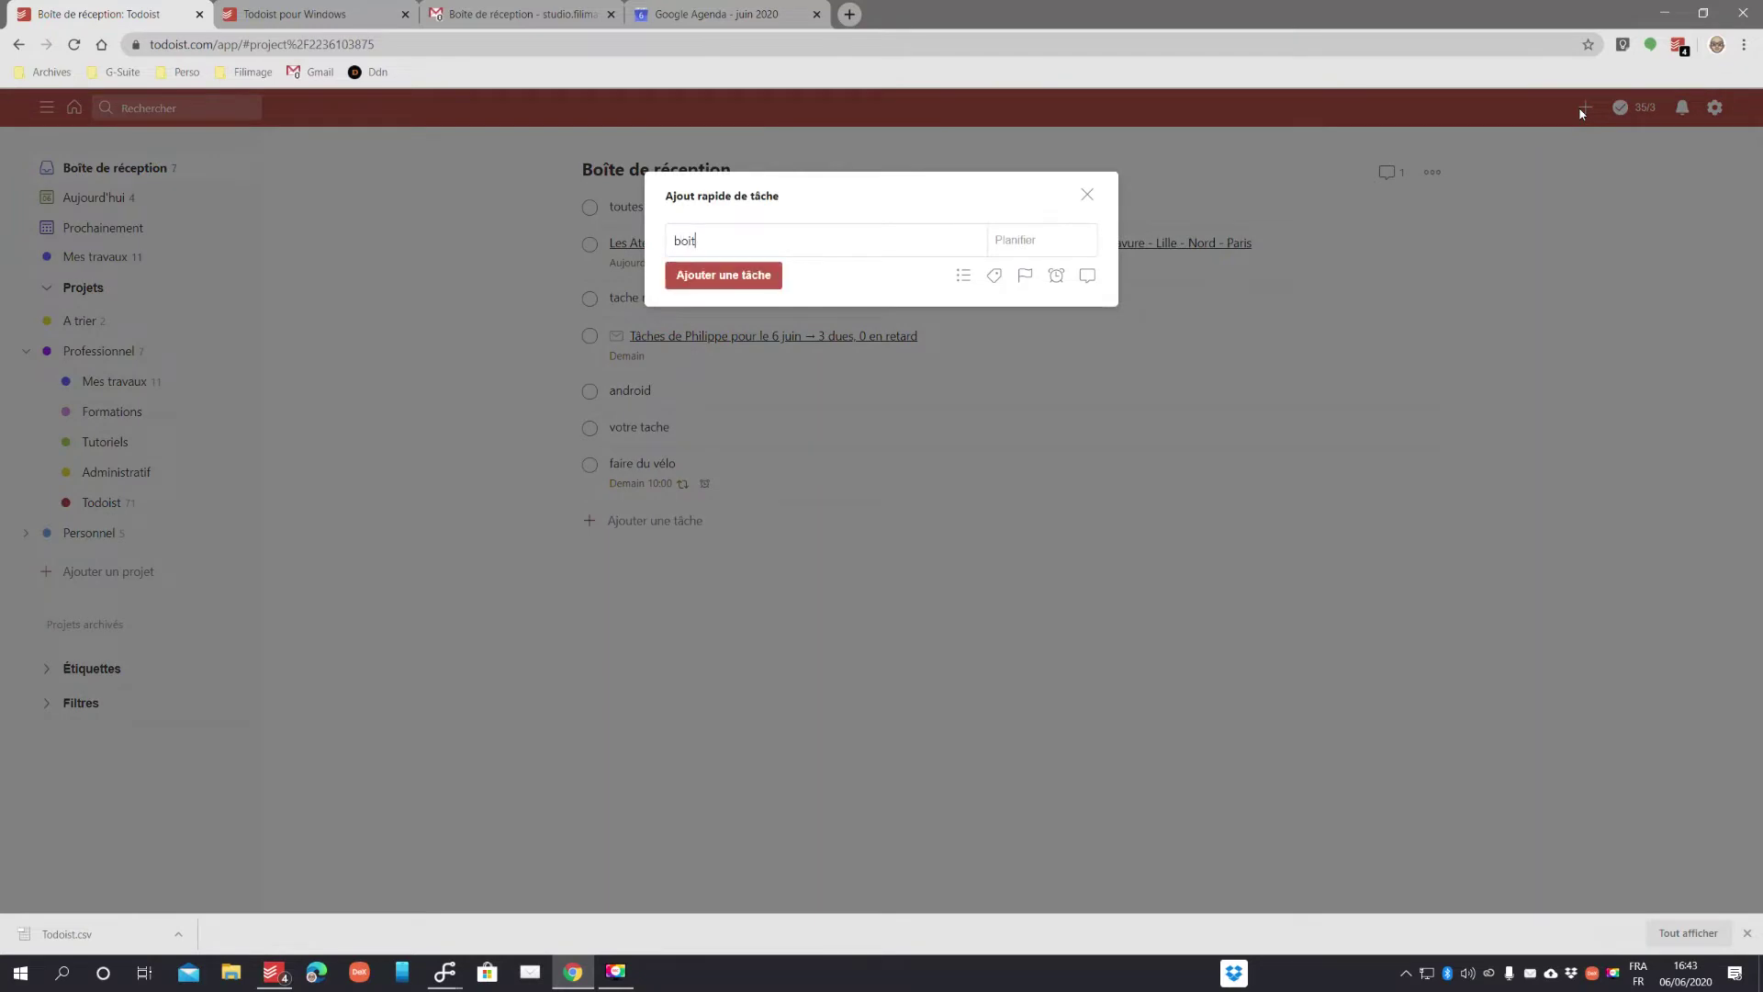
text(e de reception)
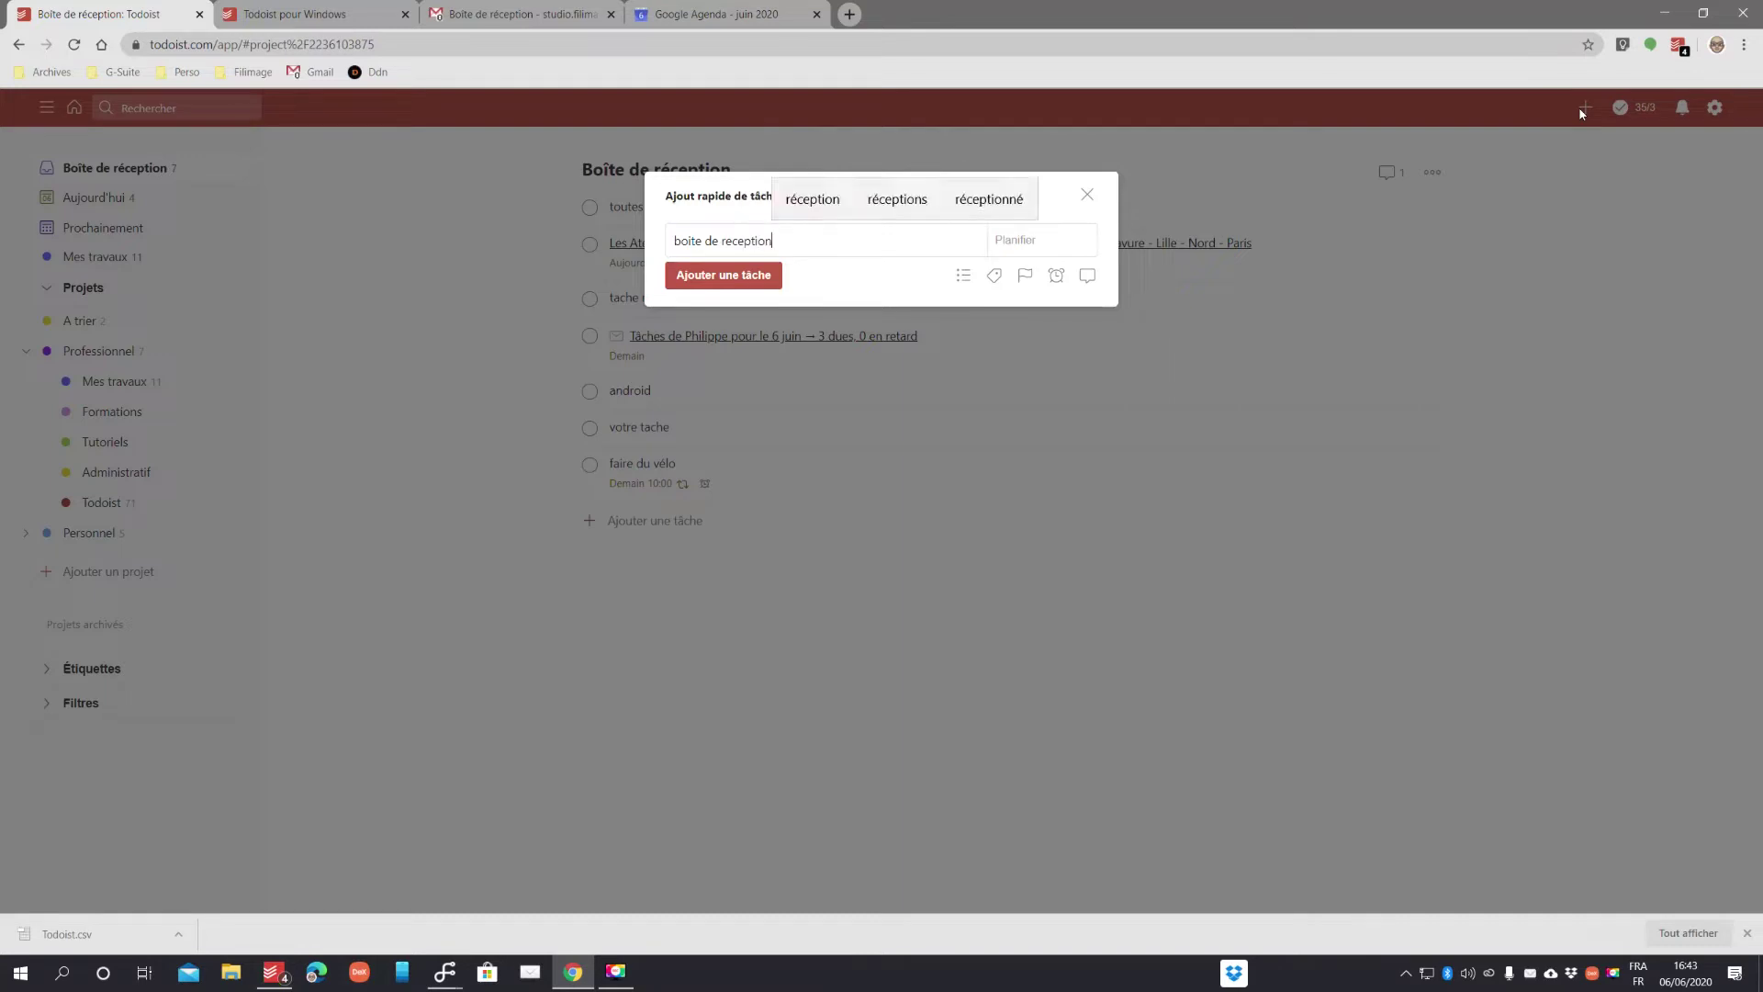
key(Up)
key(Return)
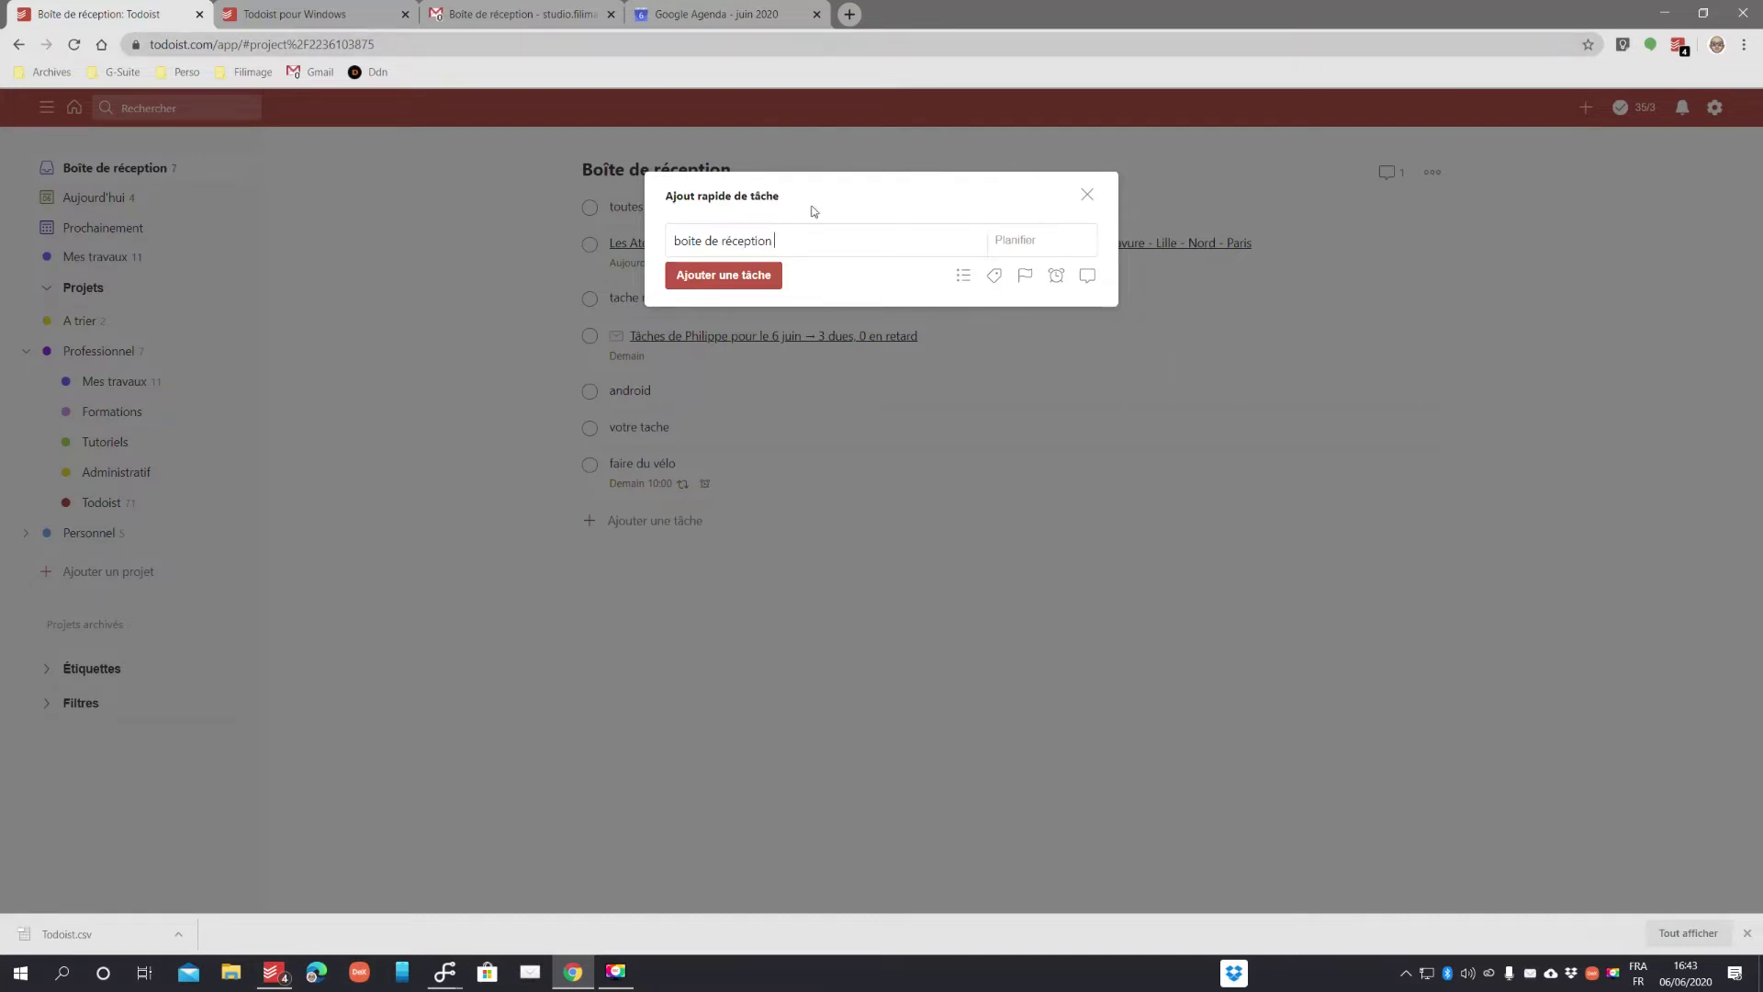
click(727, 278)
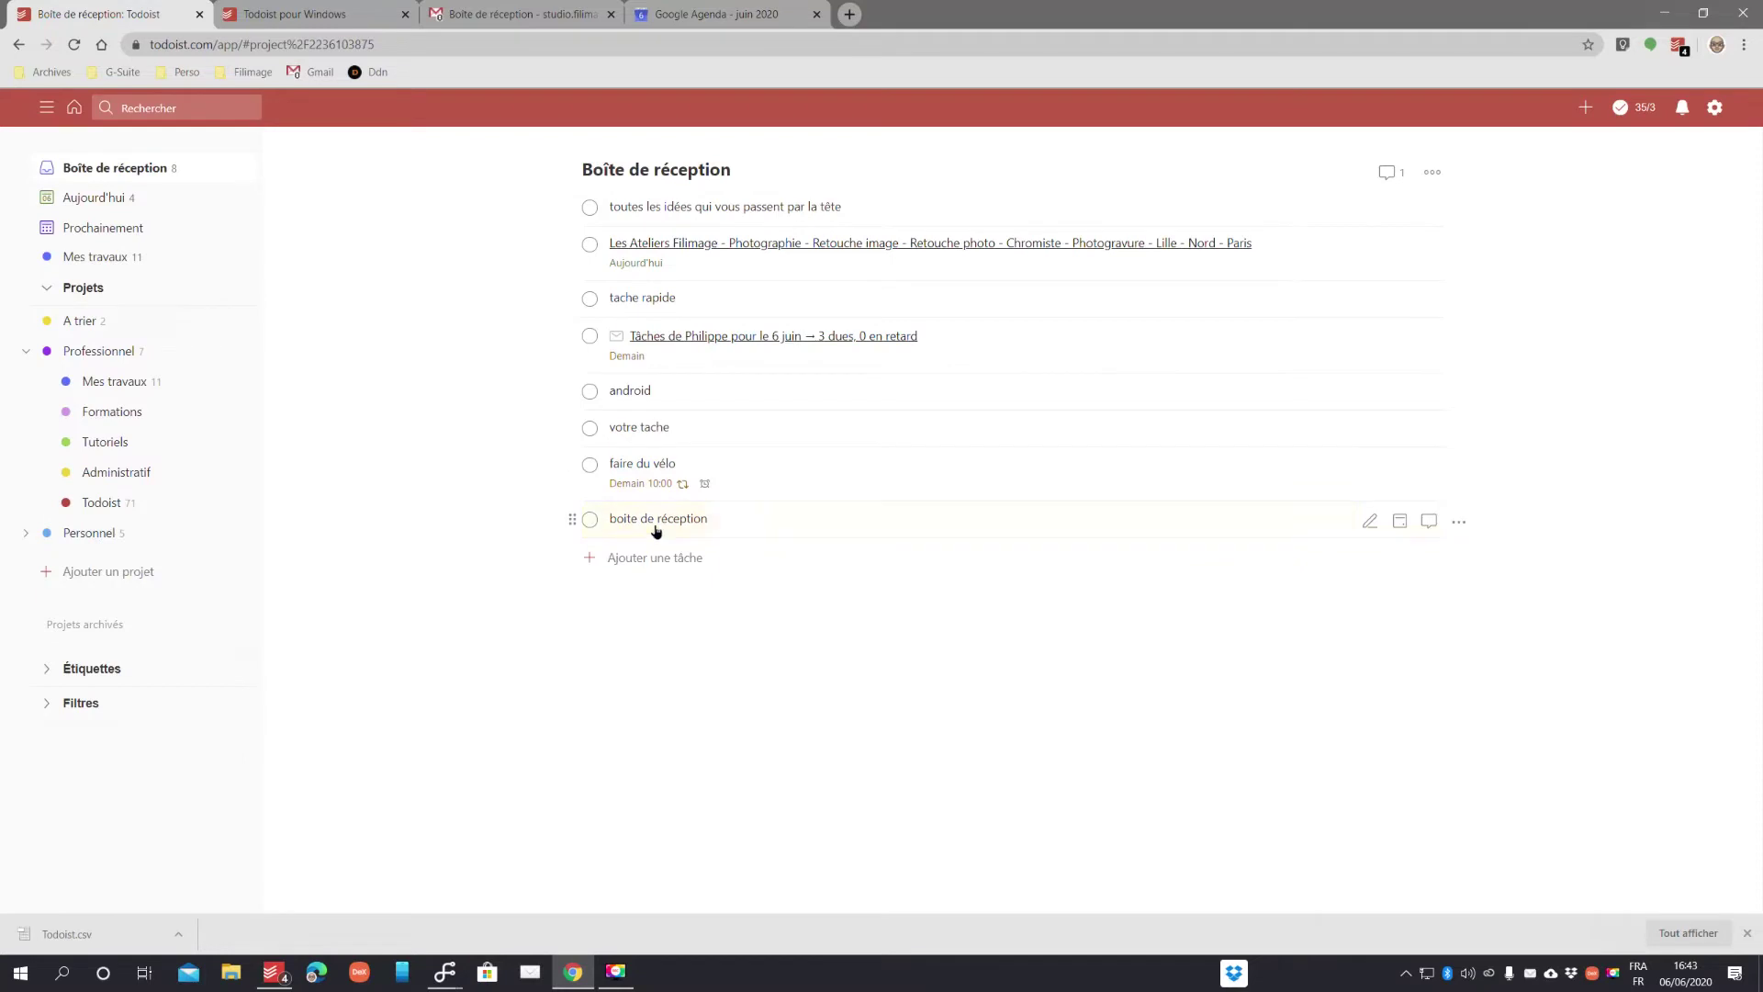
- Mark the inbox tasks boite de réception, votre tache, android and tache rapide as completed
click(590, 521)
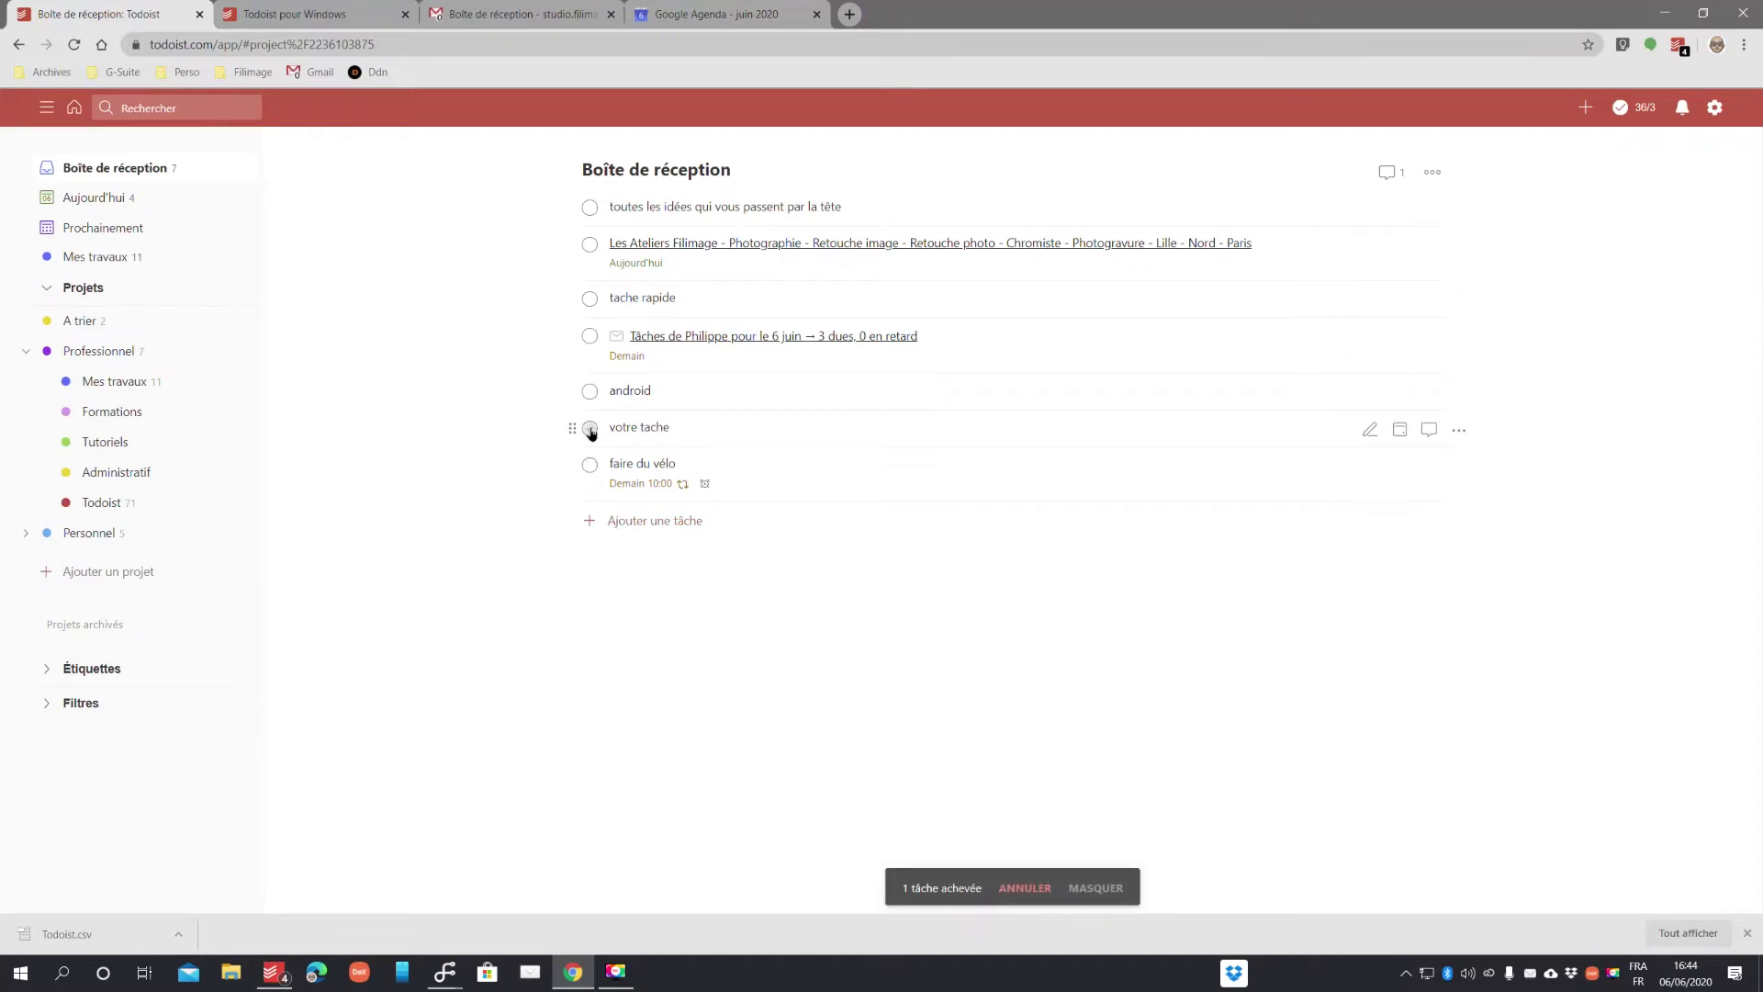
click(590, 429)
click(590, 391)
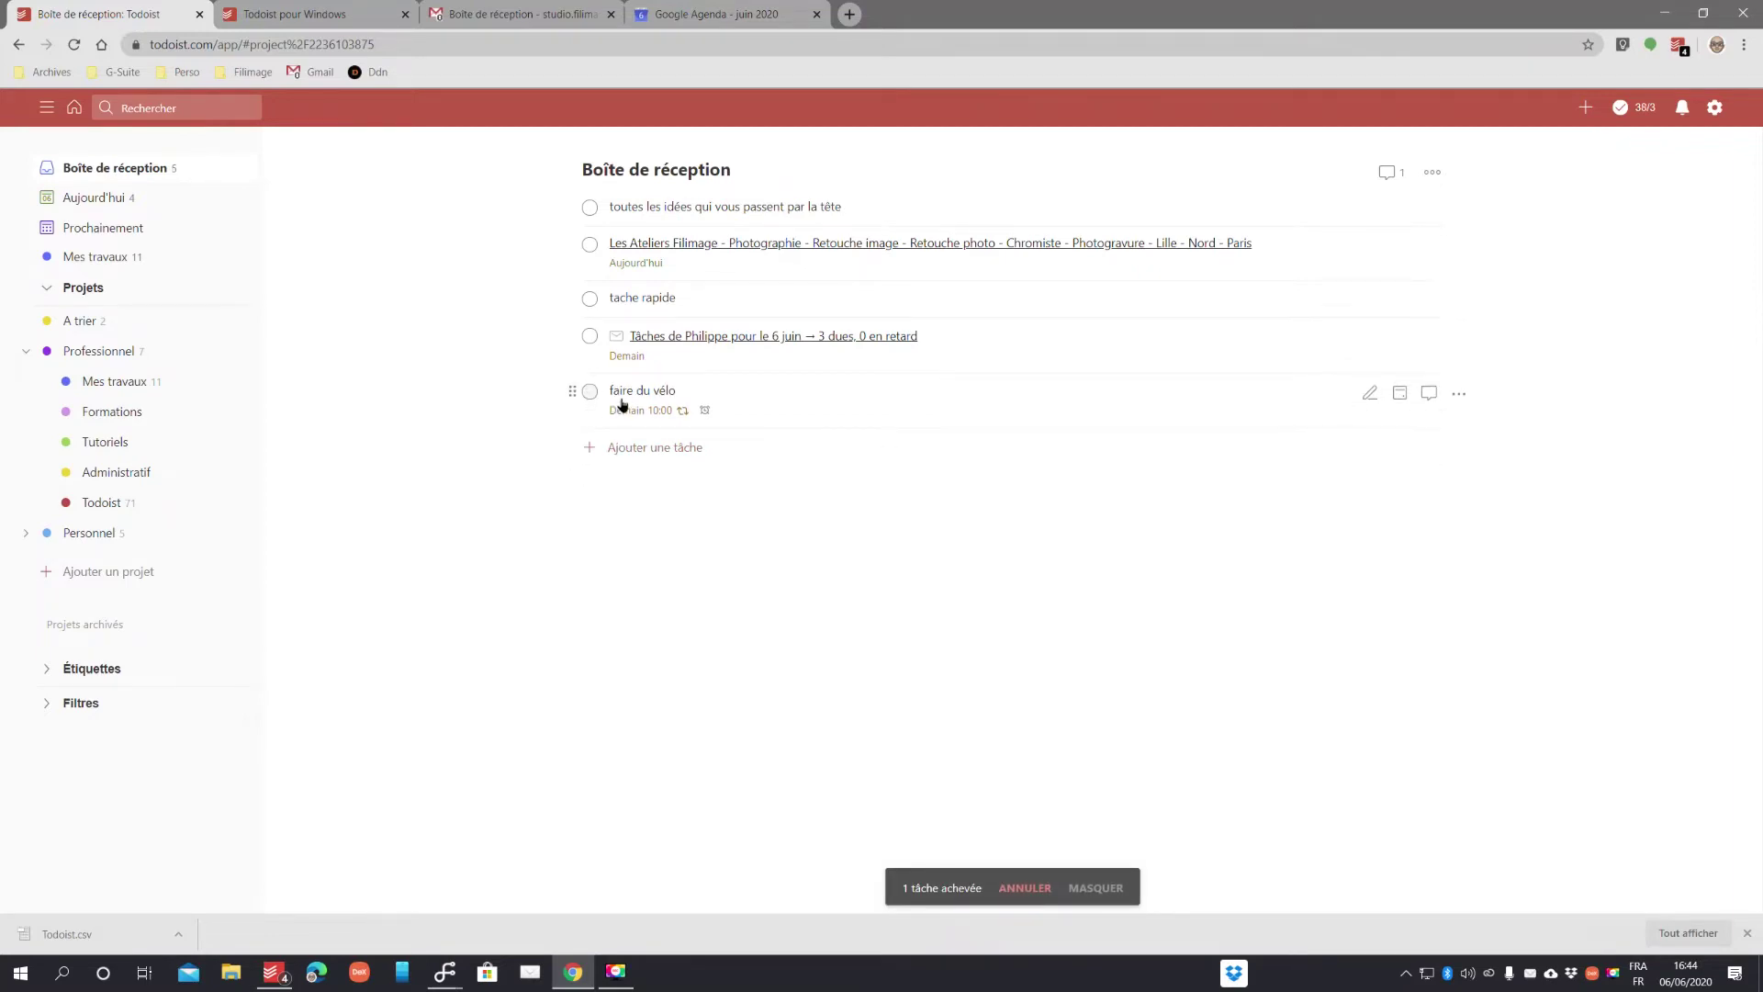
click(589, 298)
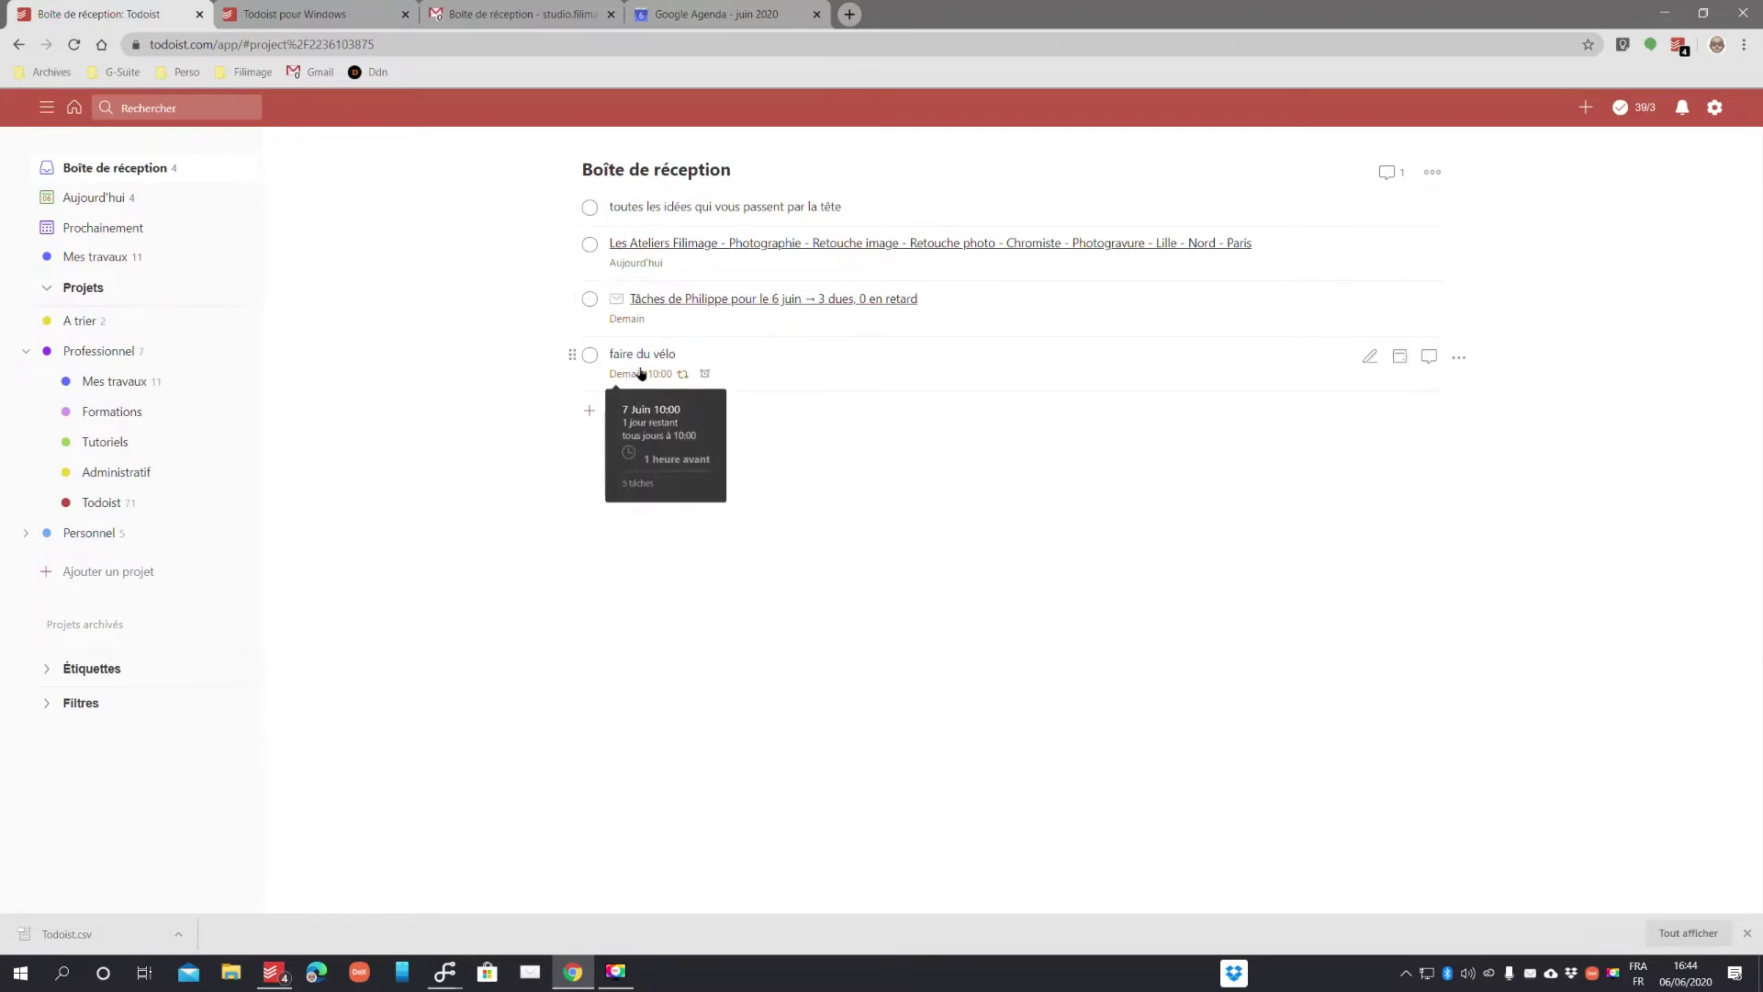
- Add a task named "tutorial" at the end of the inbox task list
click(666, 411)
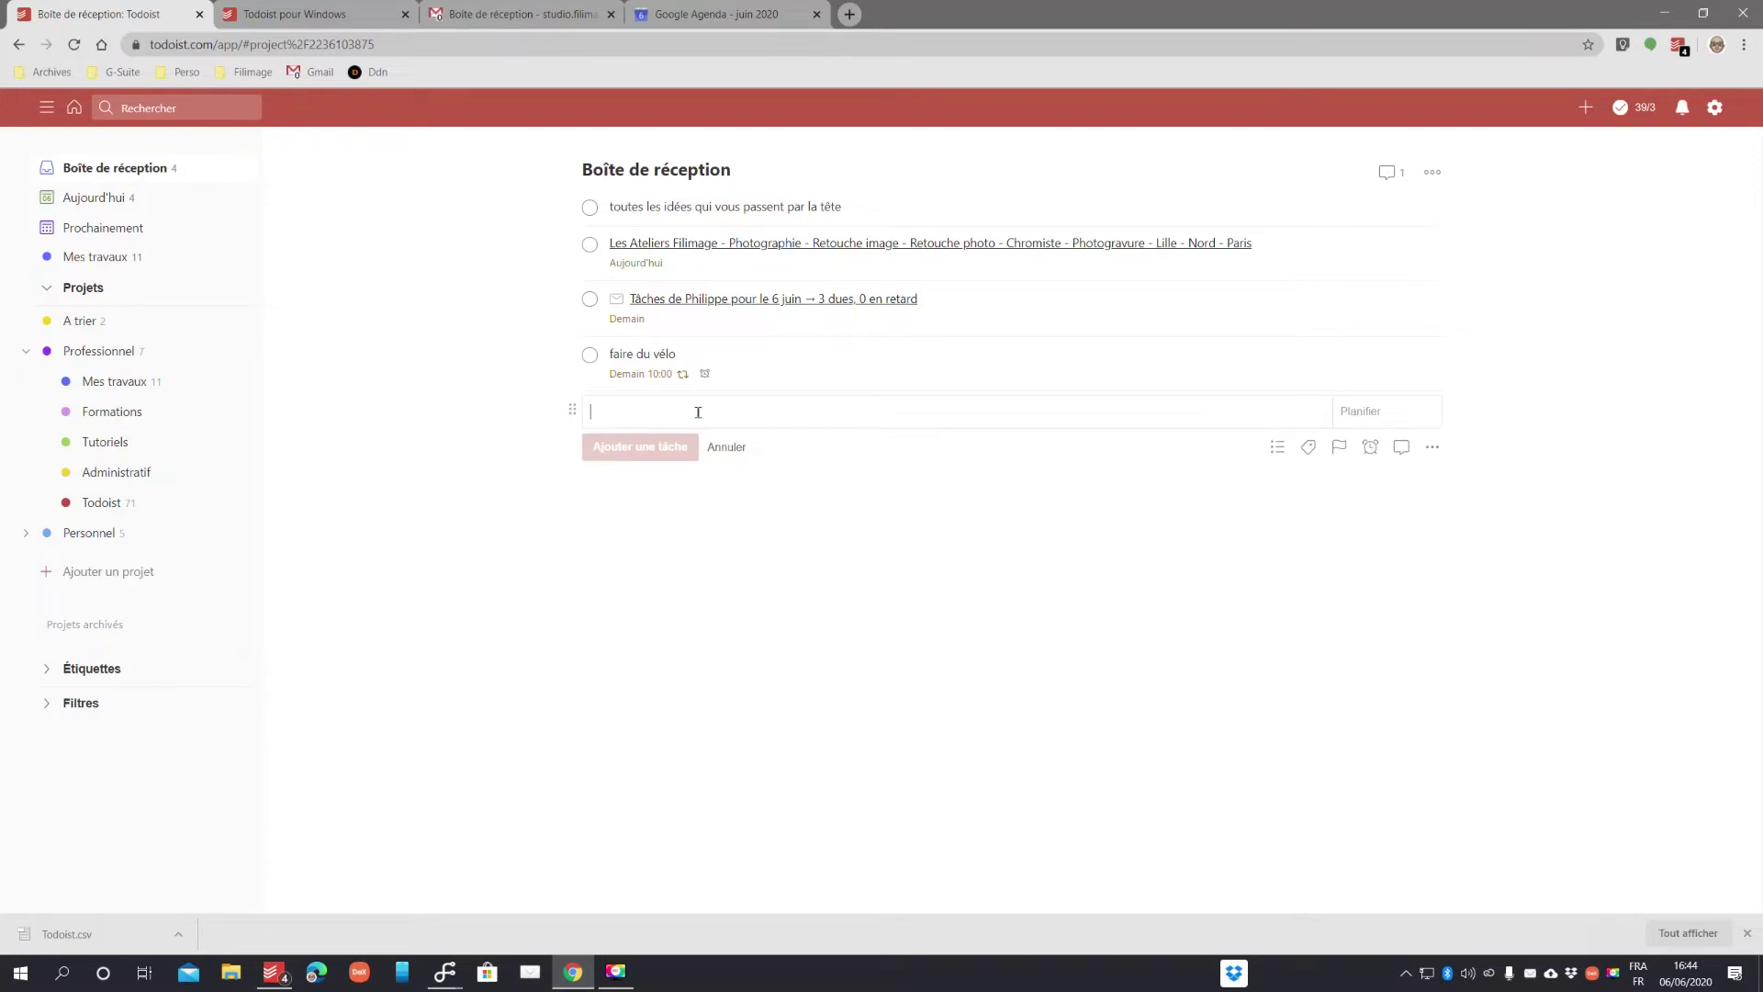
text(tutoriel)
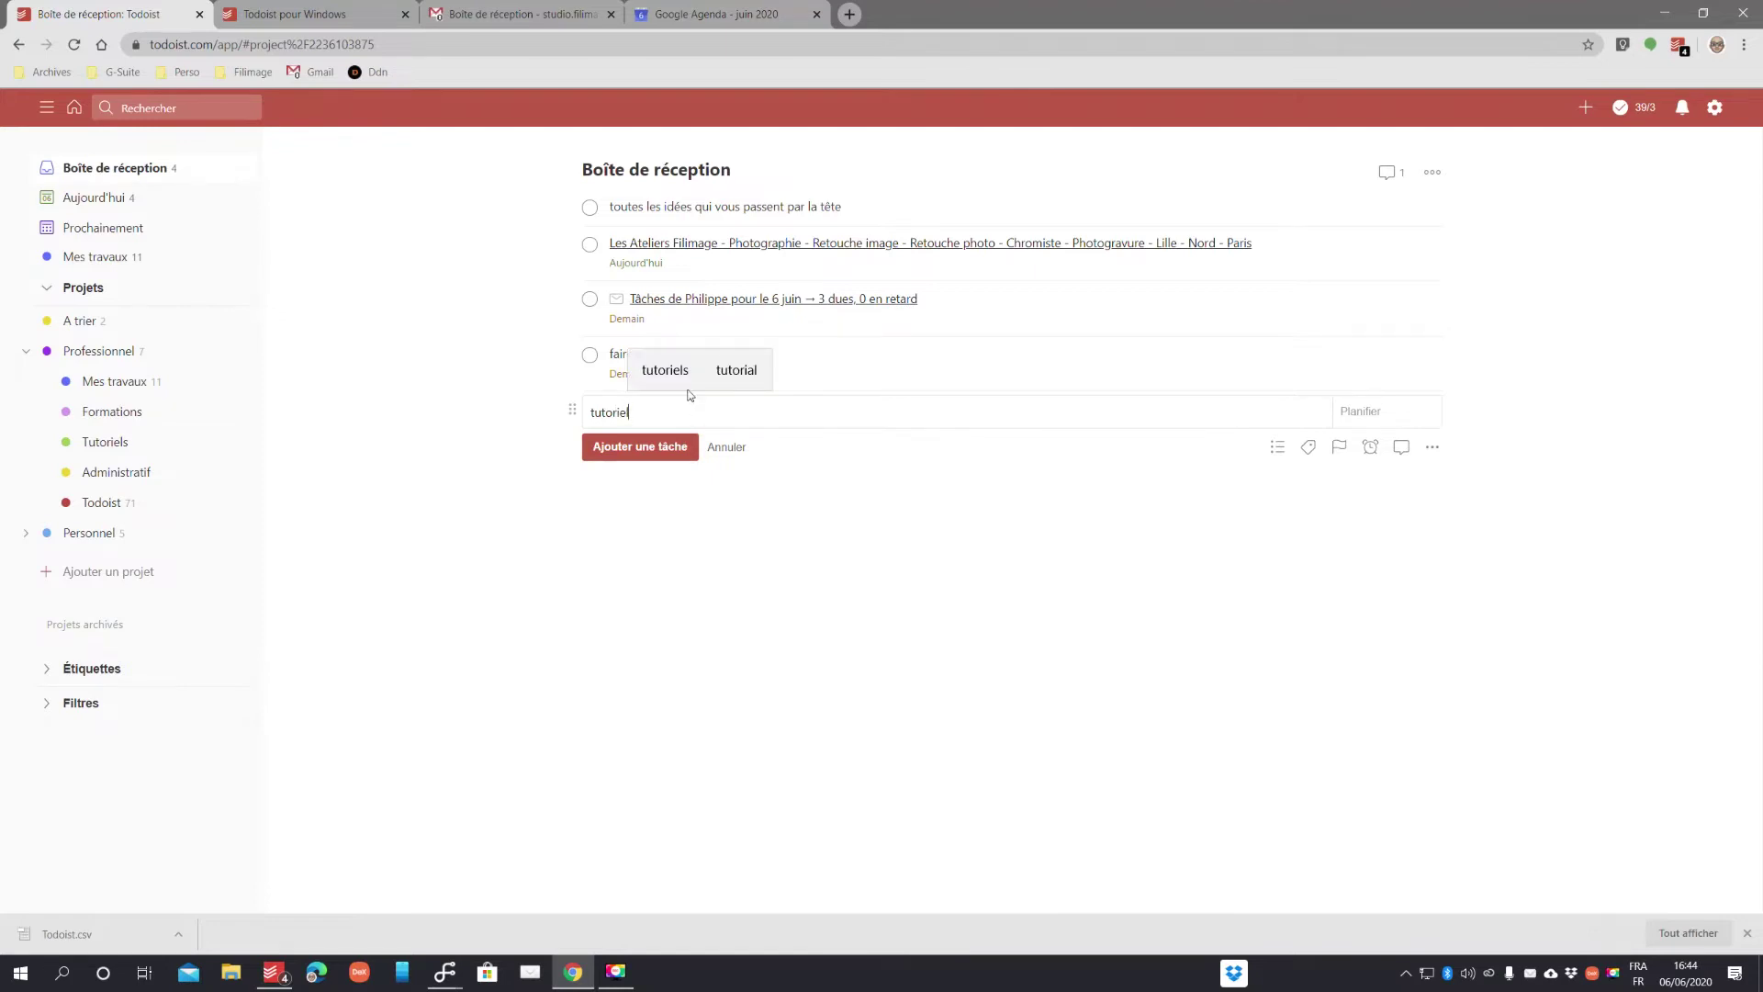
click(739, 372)
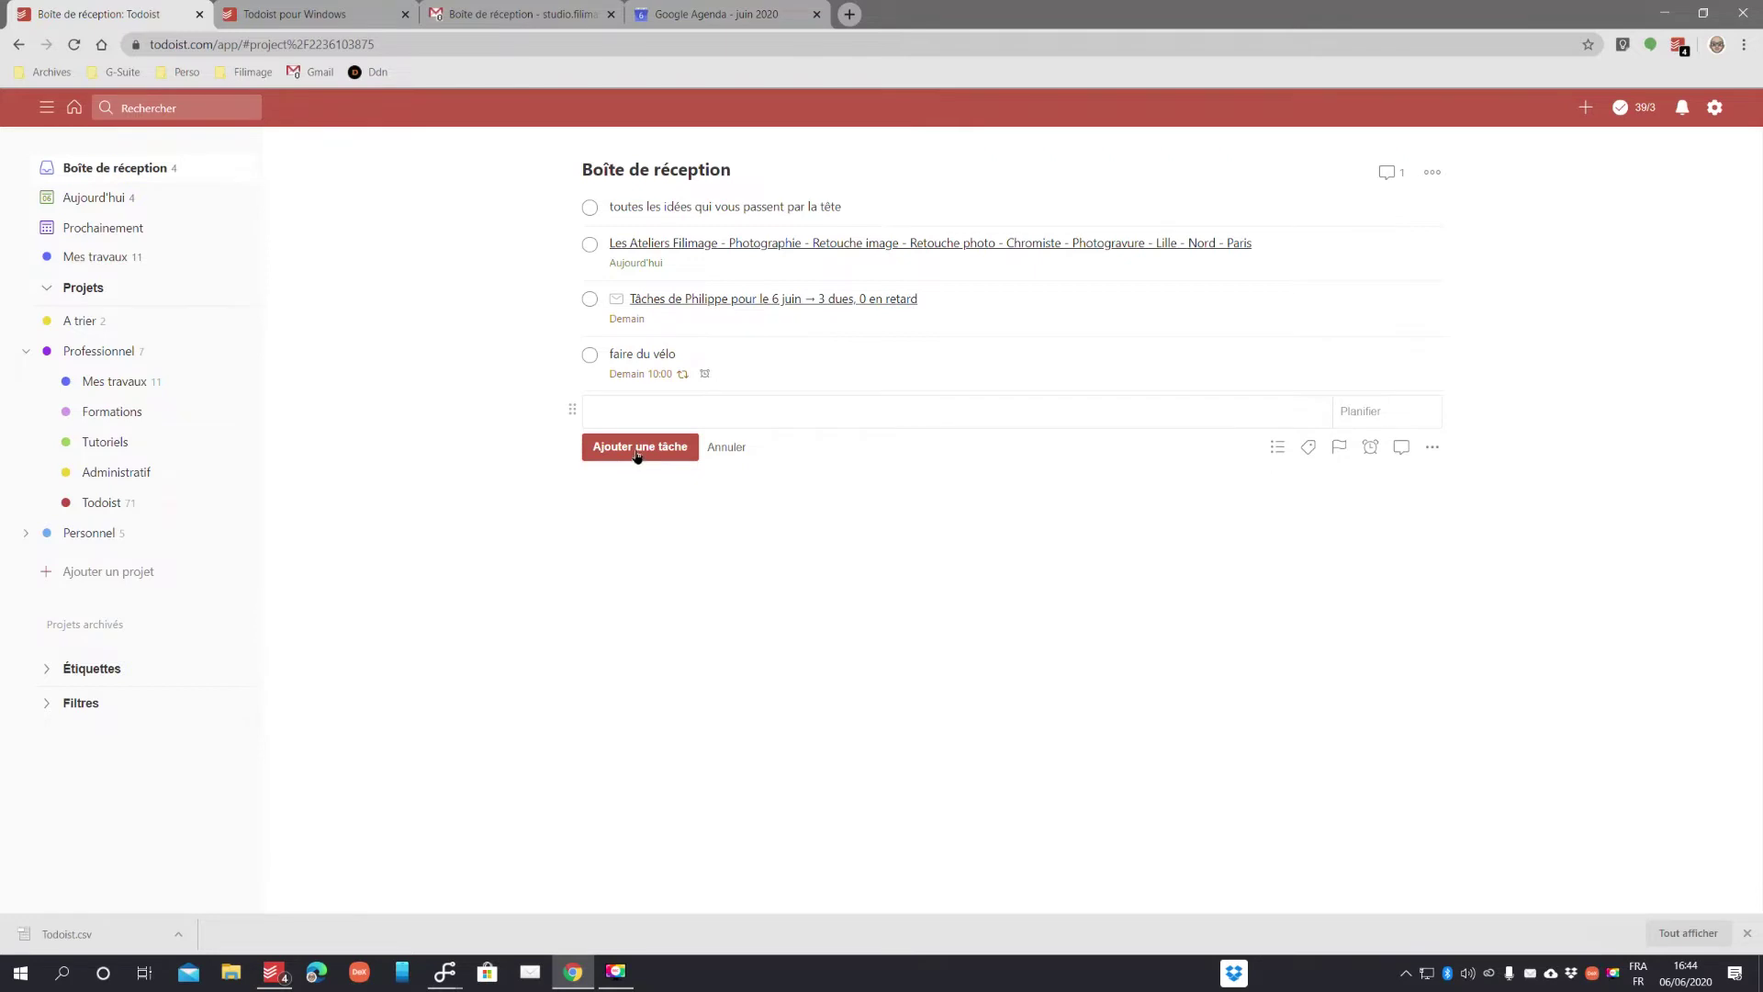
click(636, 450)
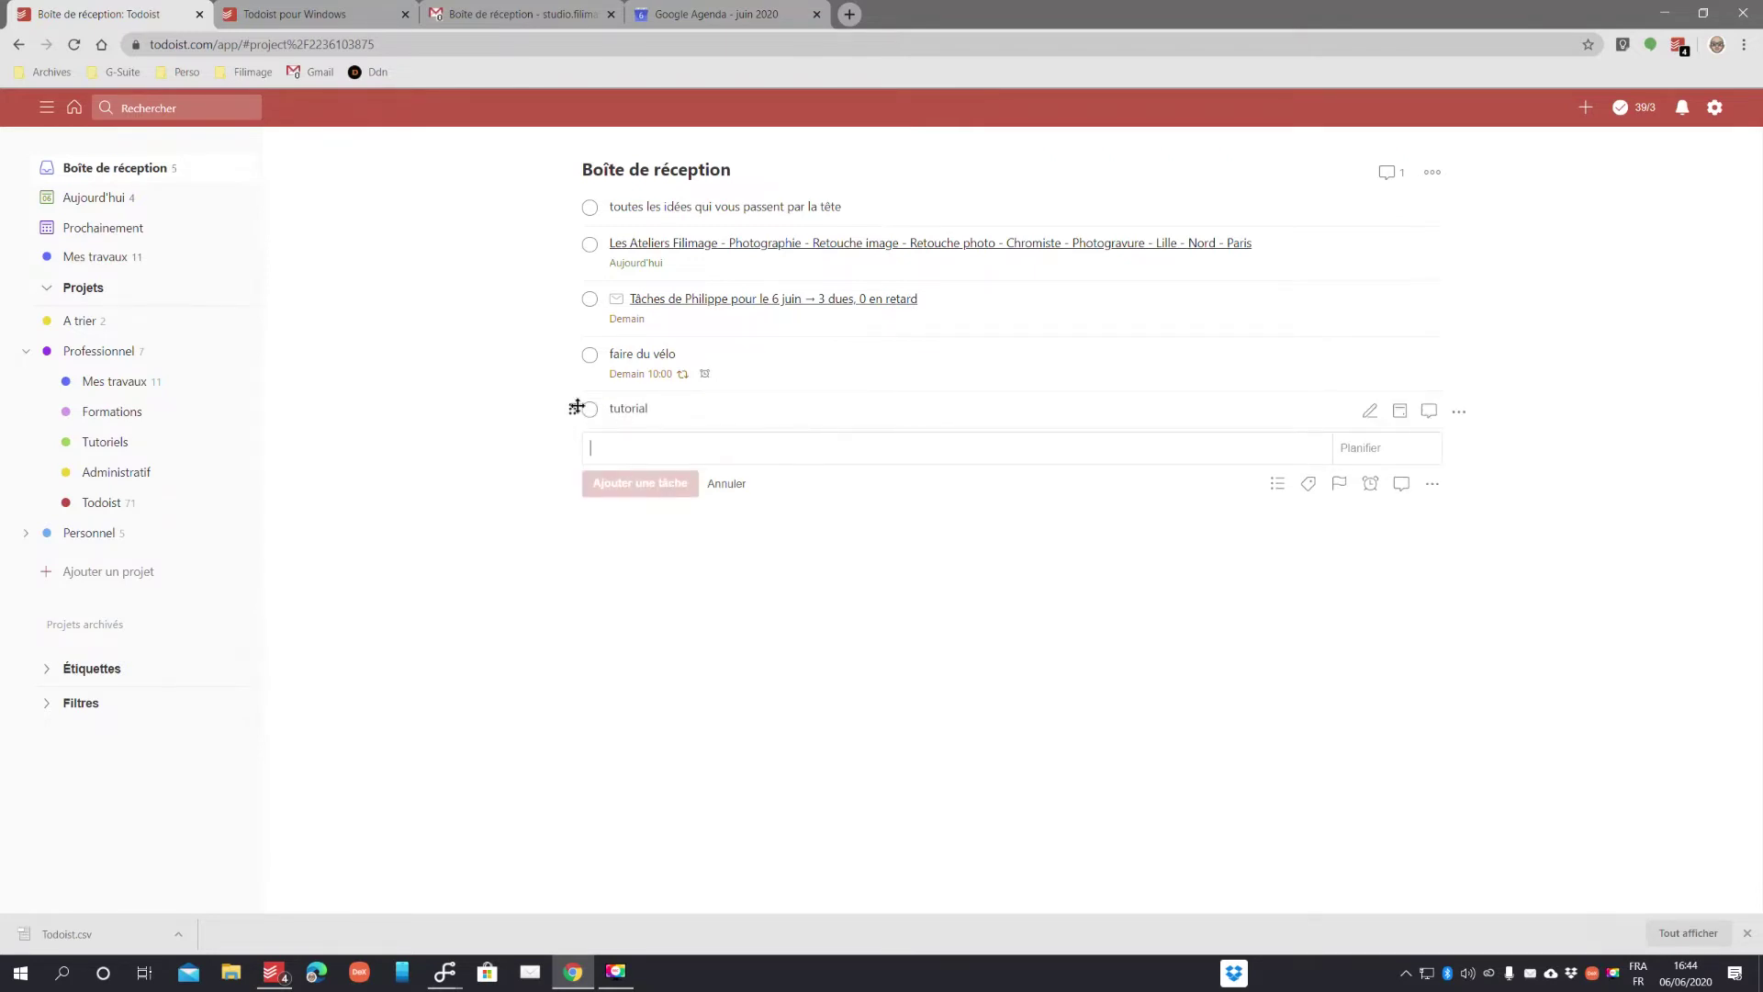
- Move tutorial, the linked e-mail task due tomorrow and "toutes les idées qui vous passent par la tête" to A trier, and faire du vélo to Personnel
drag(570, 414, 76, 328)
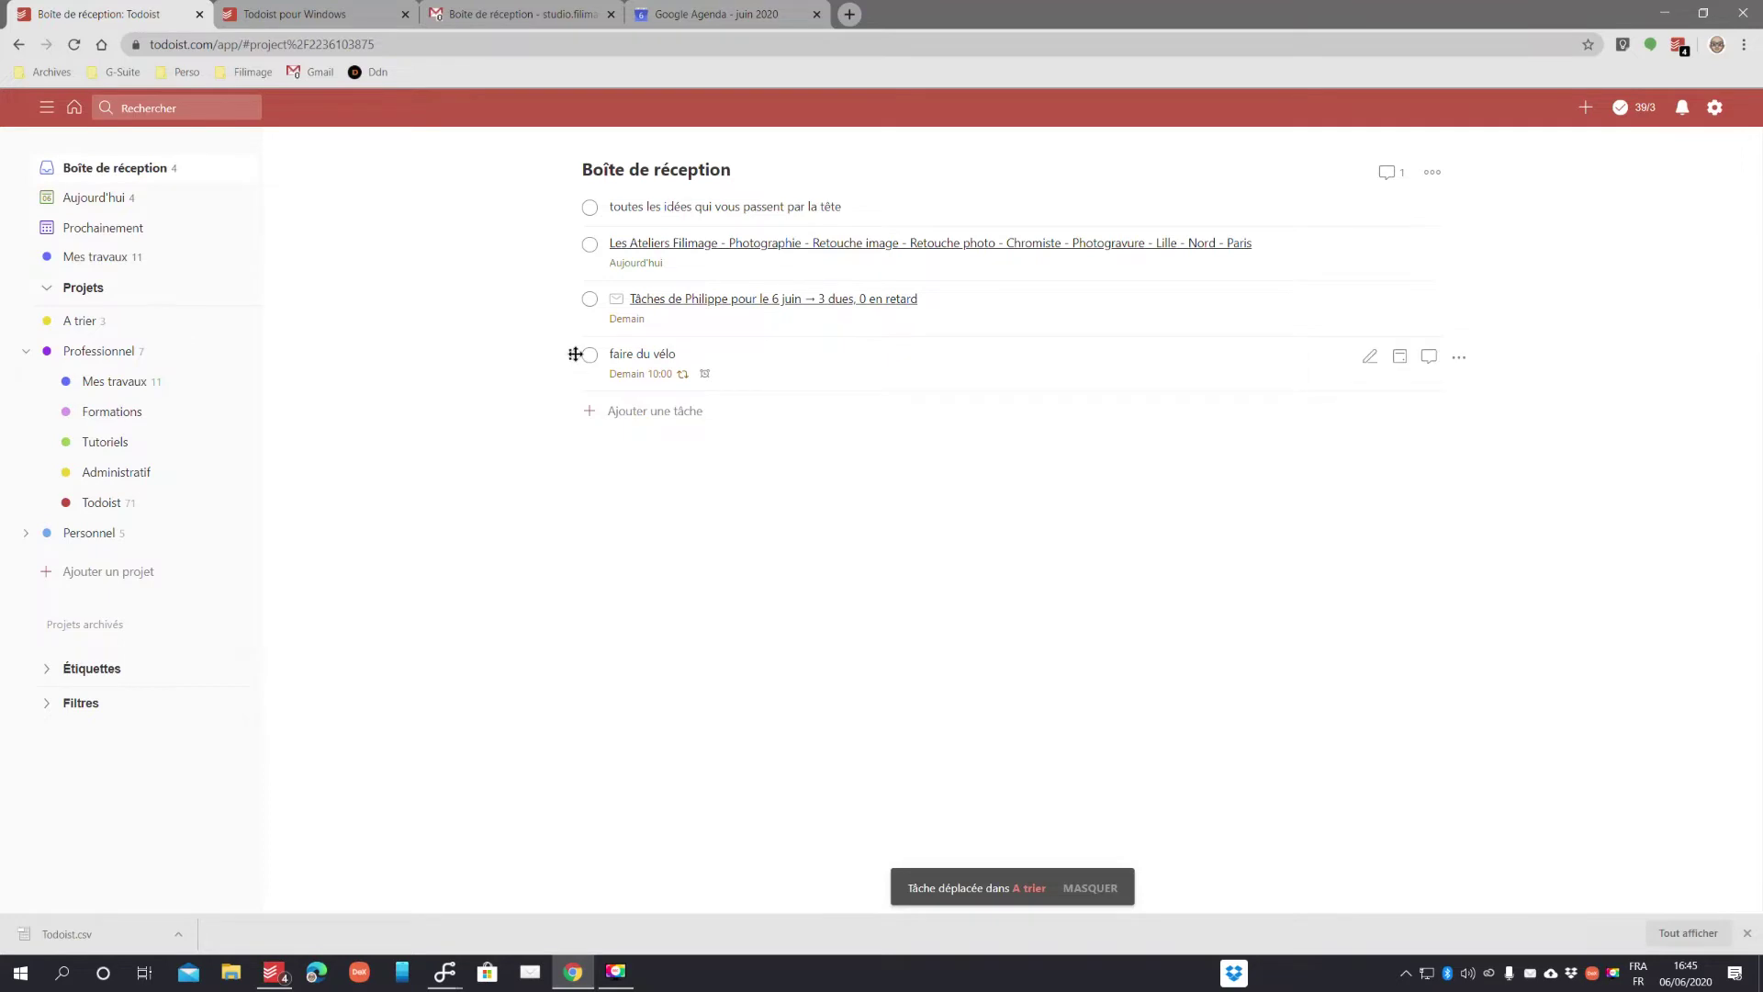
drag(575, 355, 93, 536)
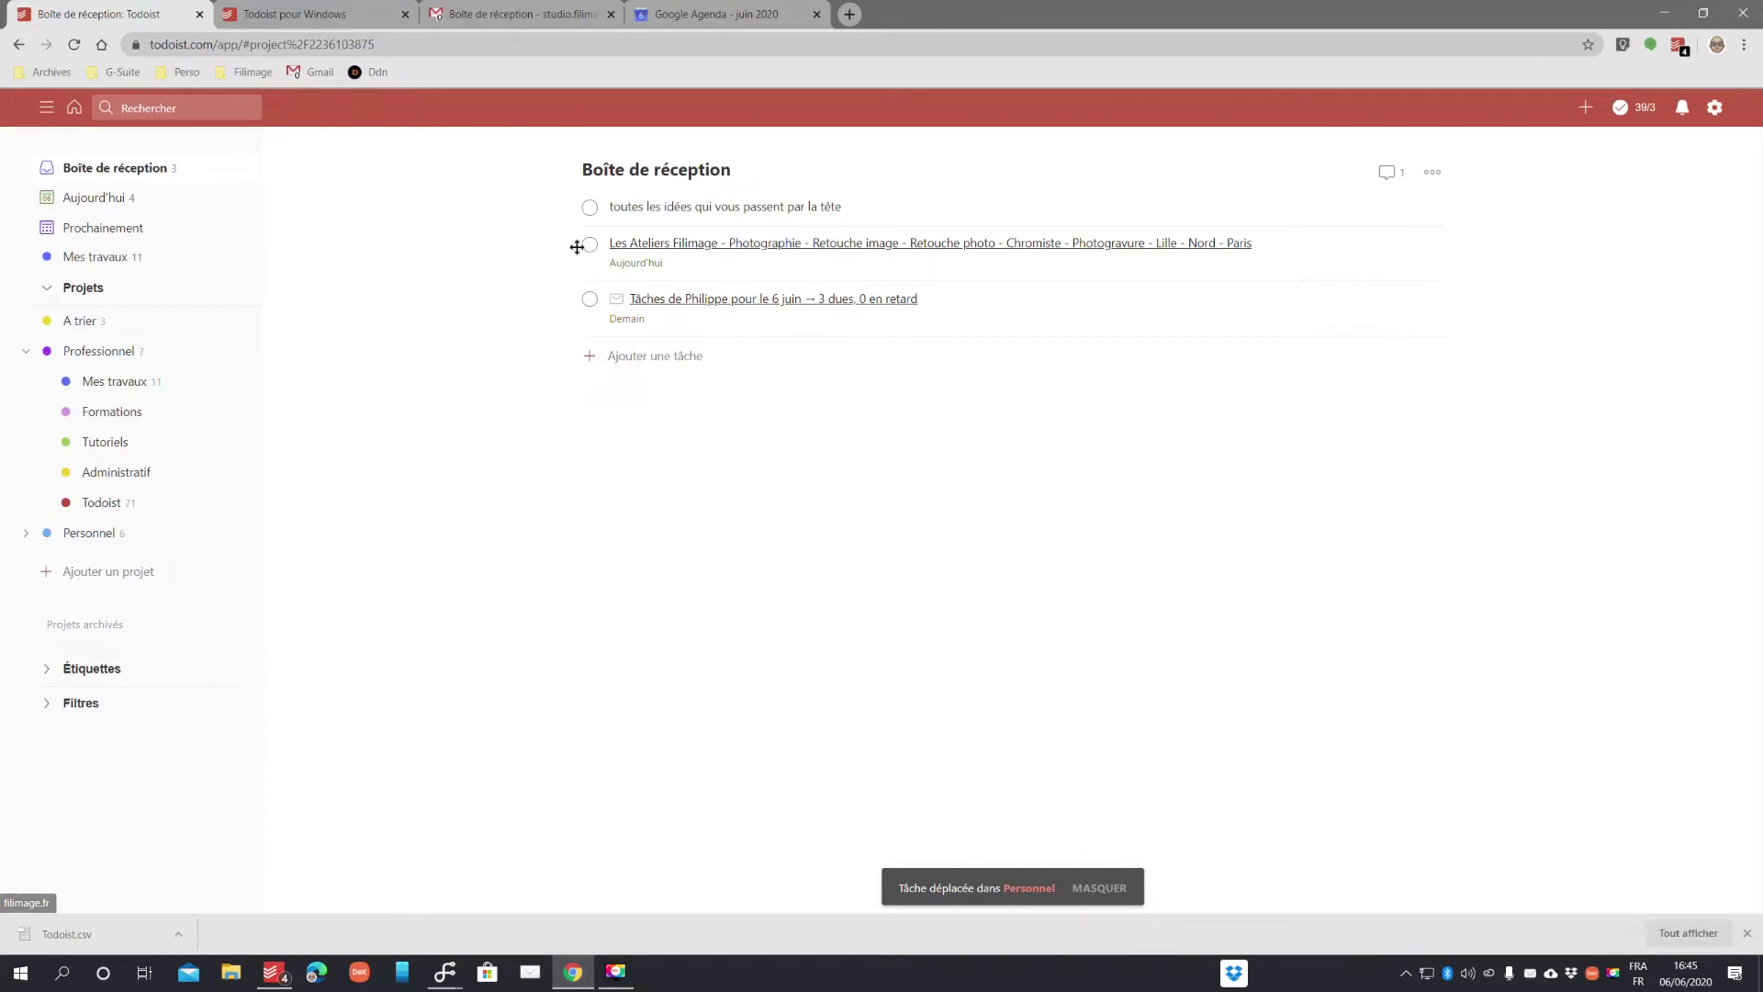
drag(570, 299, 68, 320)
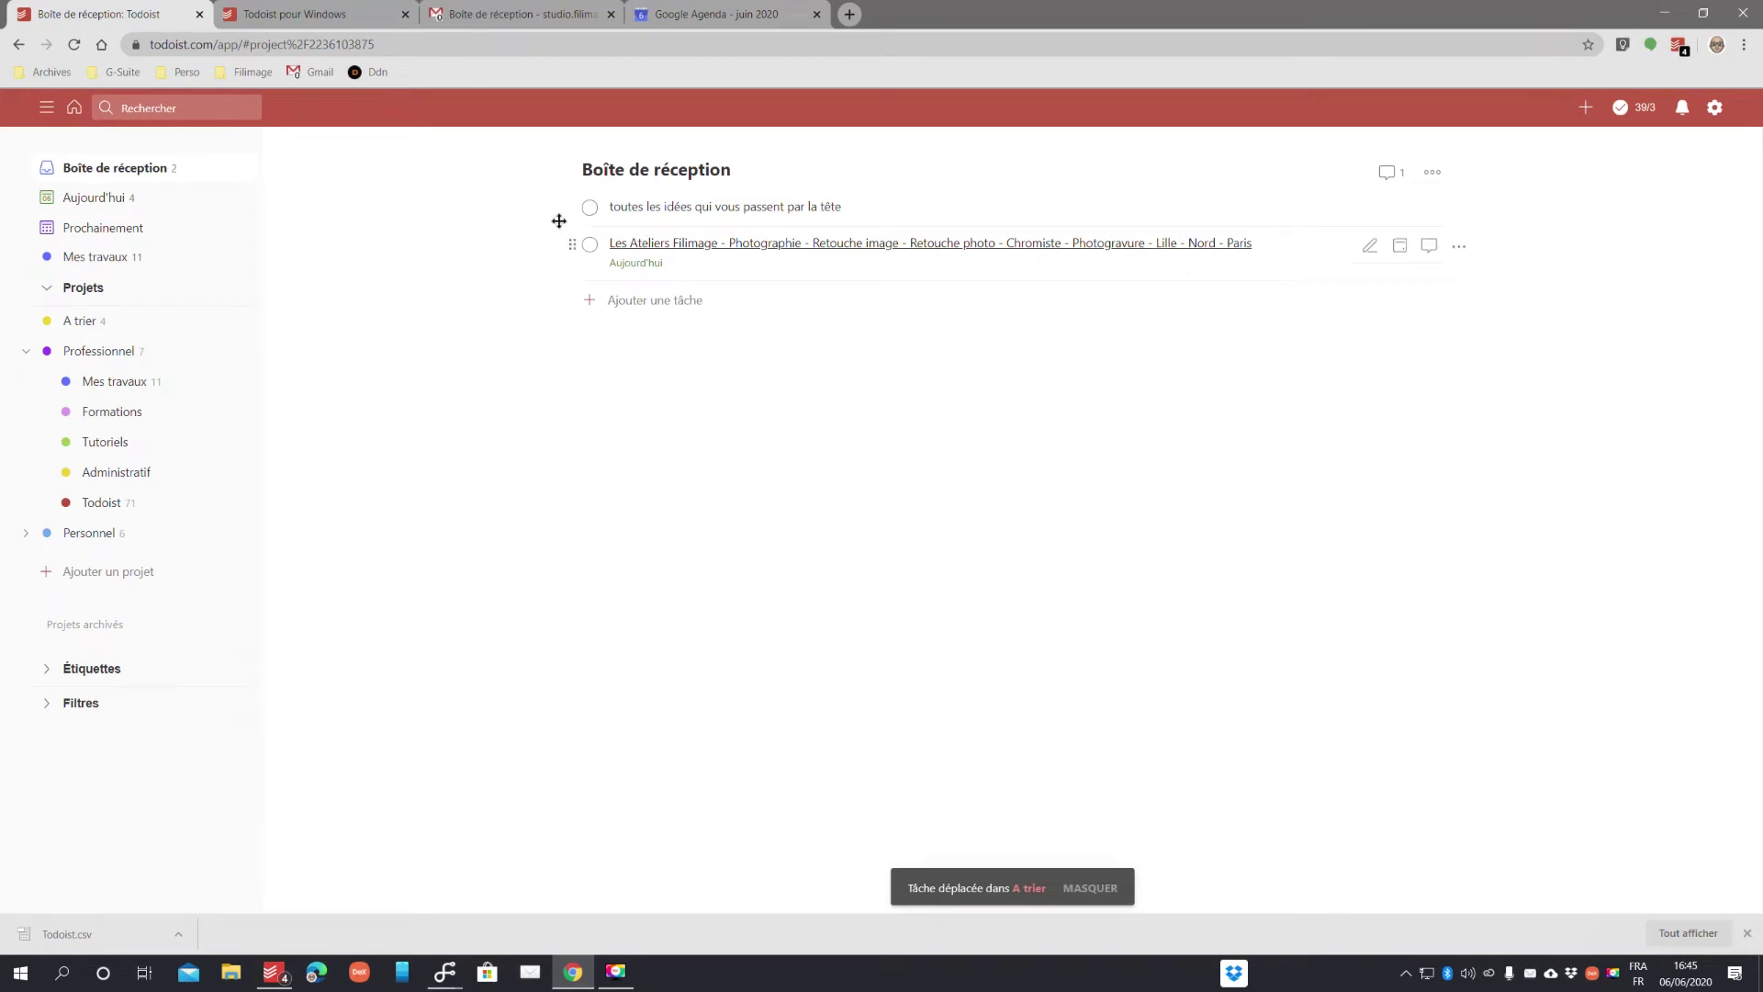
drag(573, 212, 87, 319)
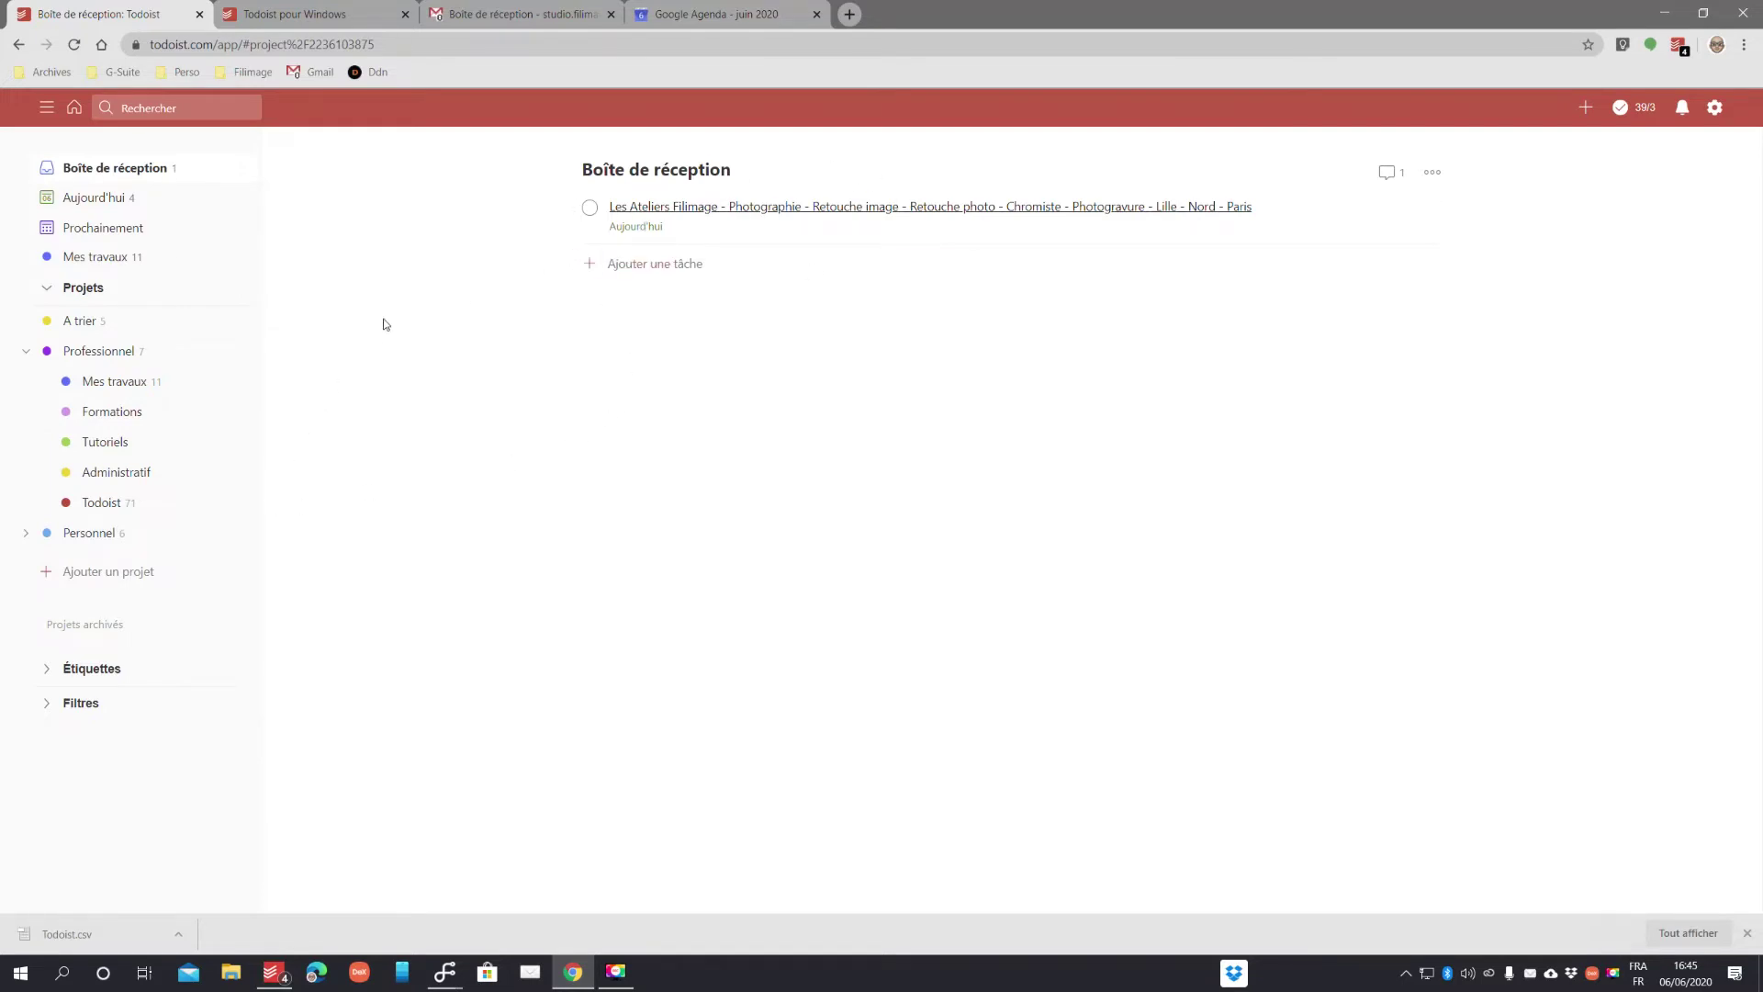
- Expand the labels list and assign the Tutoriel label to the Interface task in the Todoist project
click(108, 505)
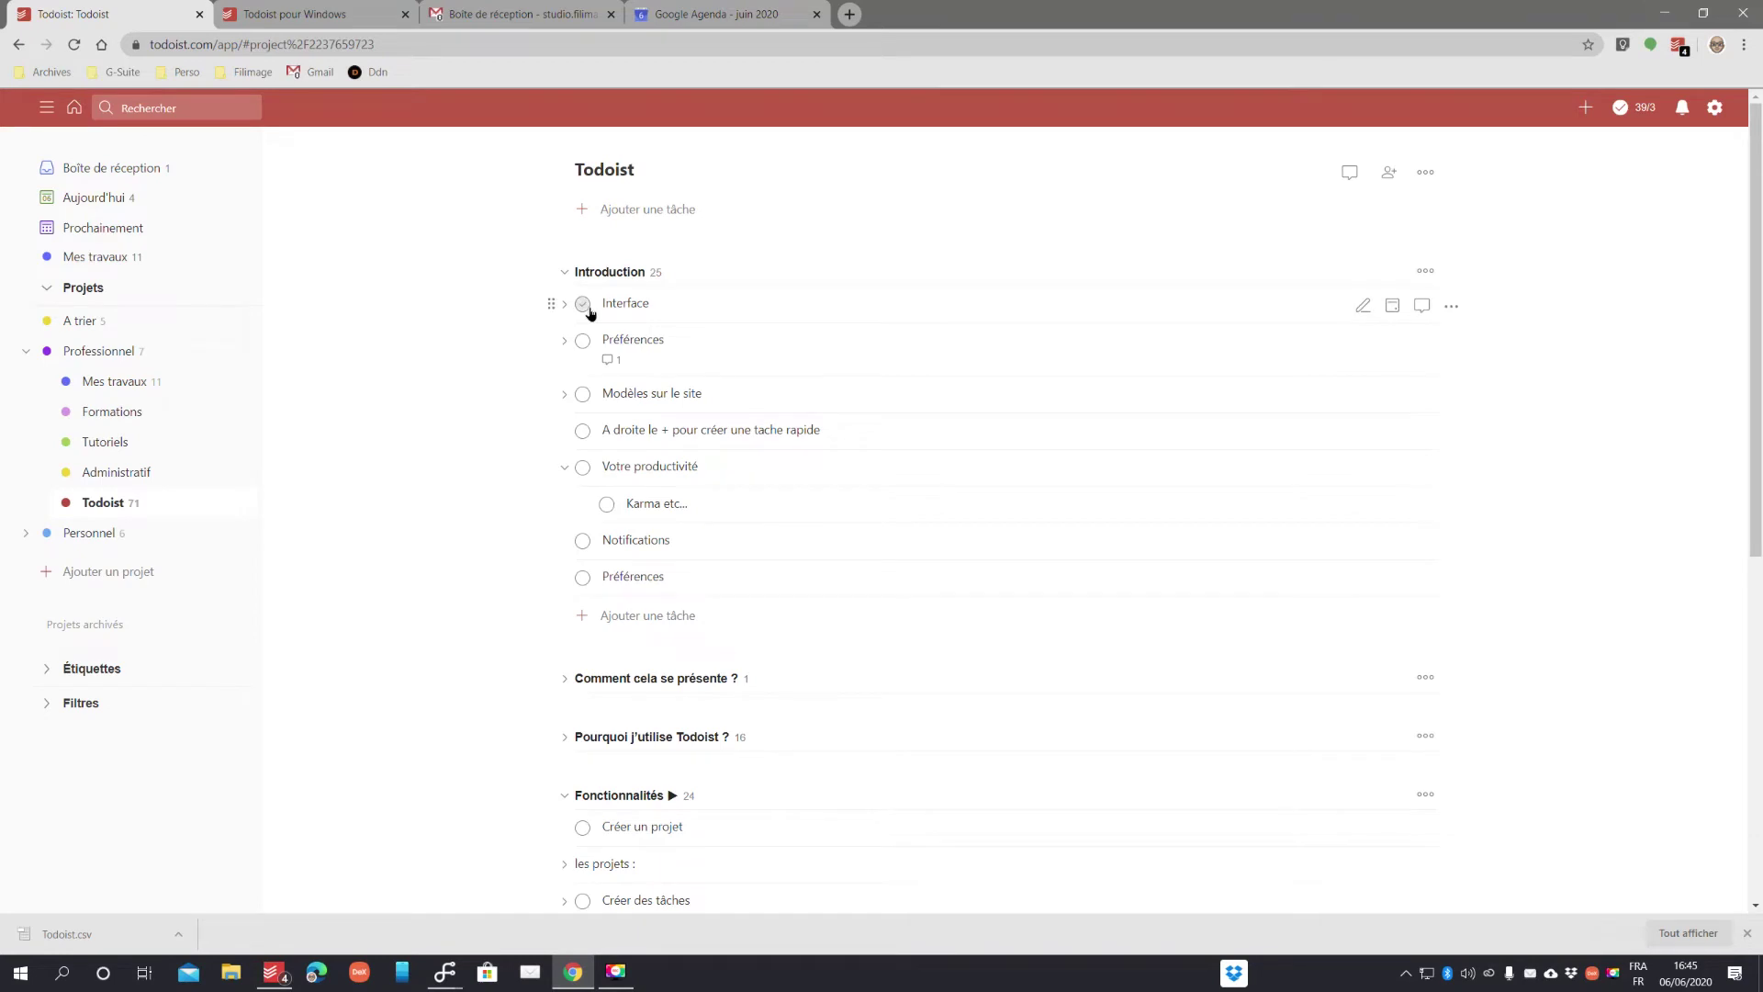
click(46, 668)
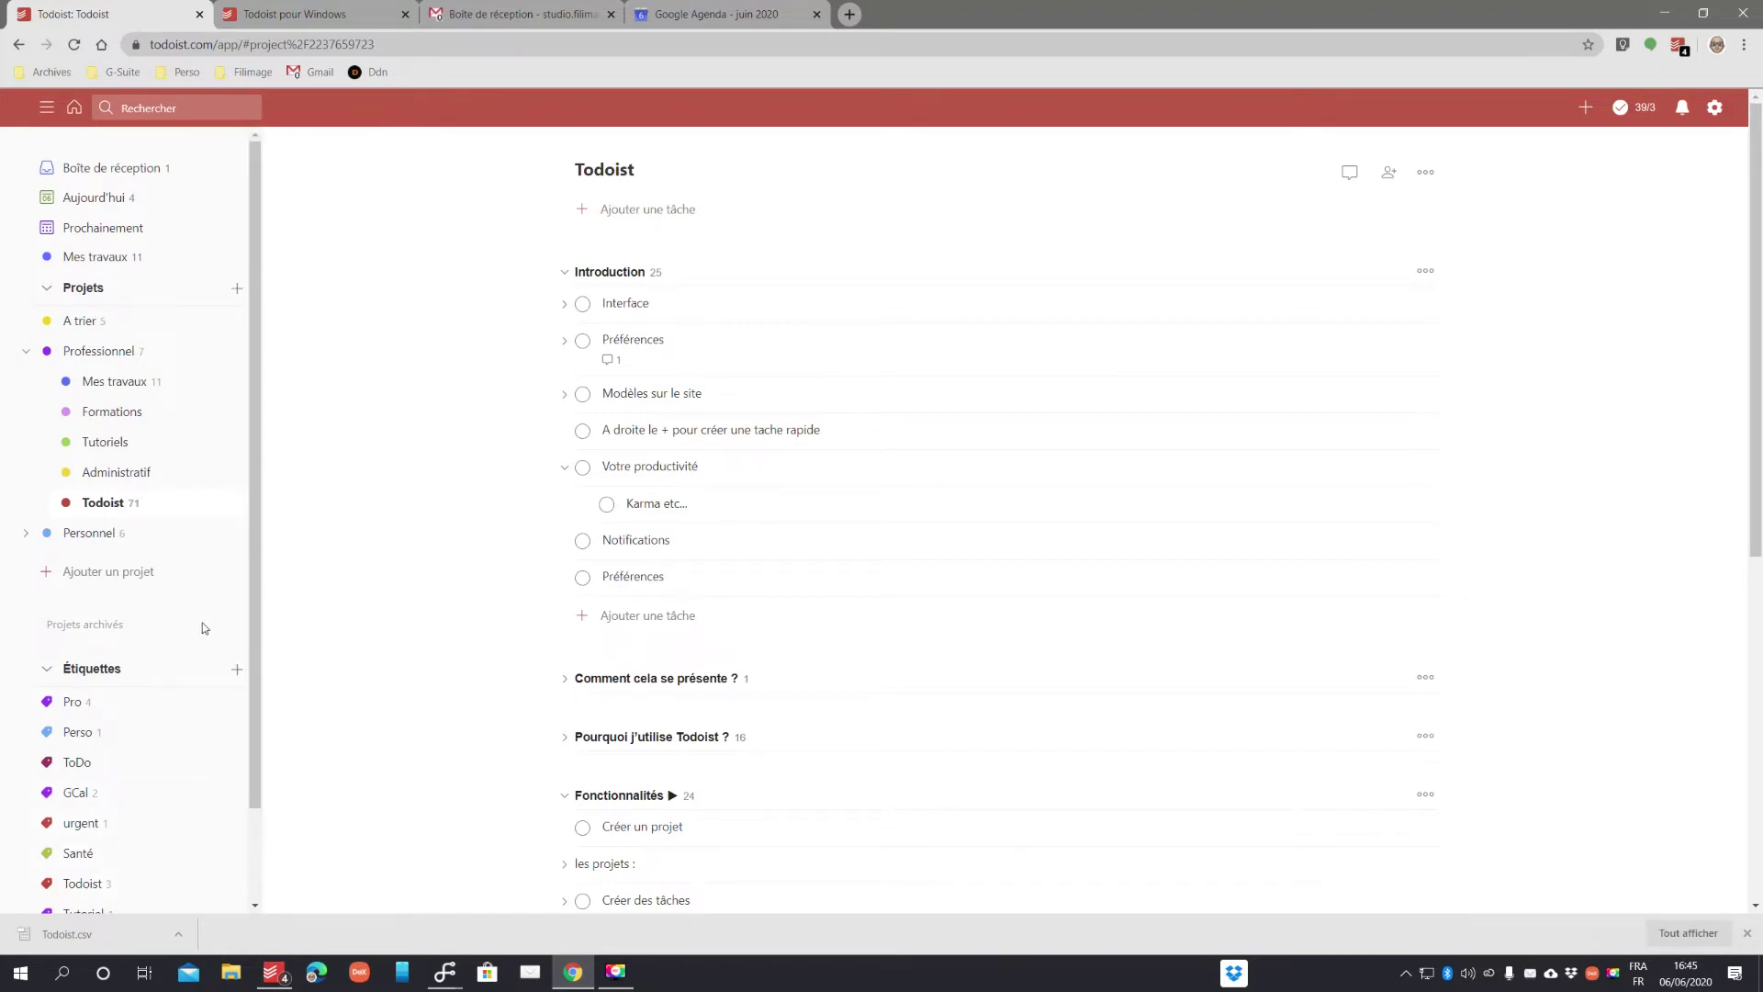
click(627, 304)
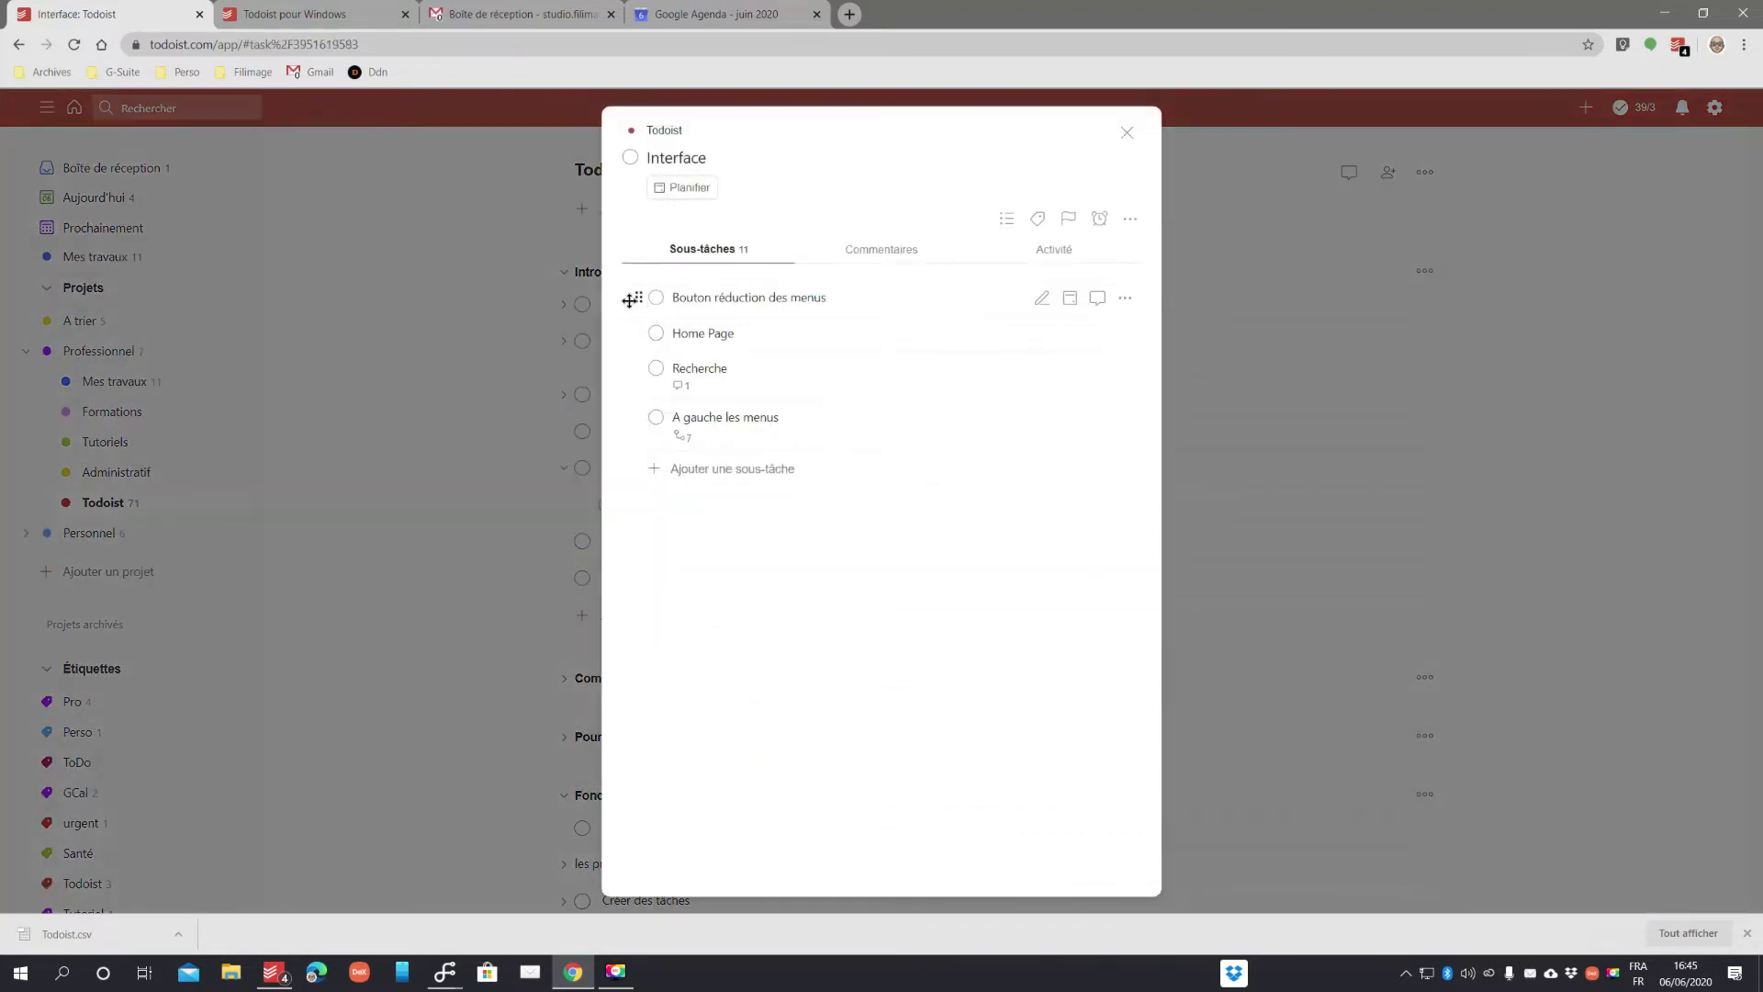
click(1038, 221)
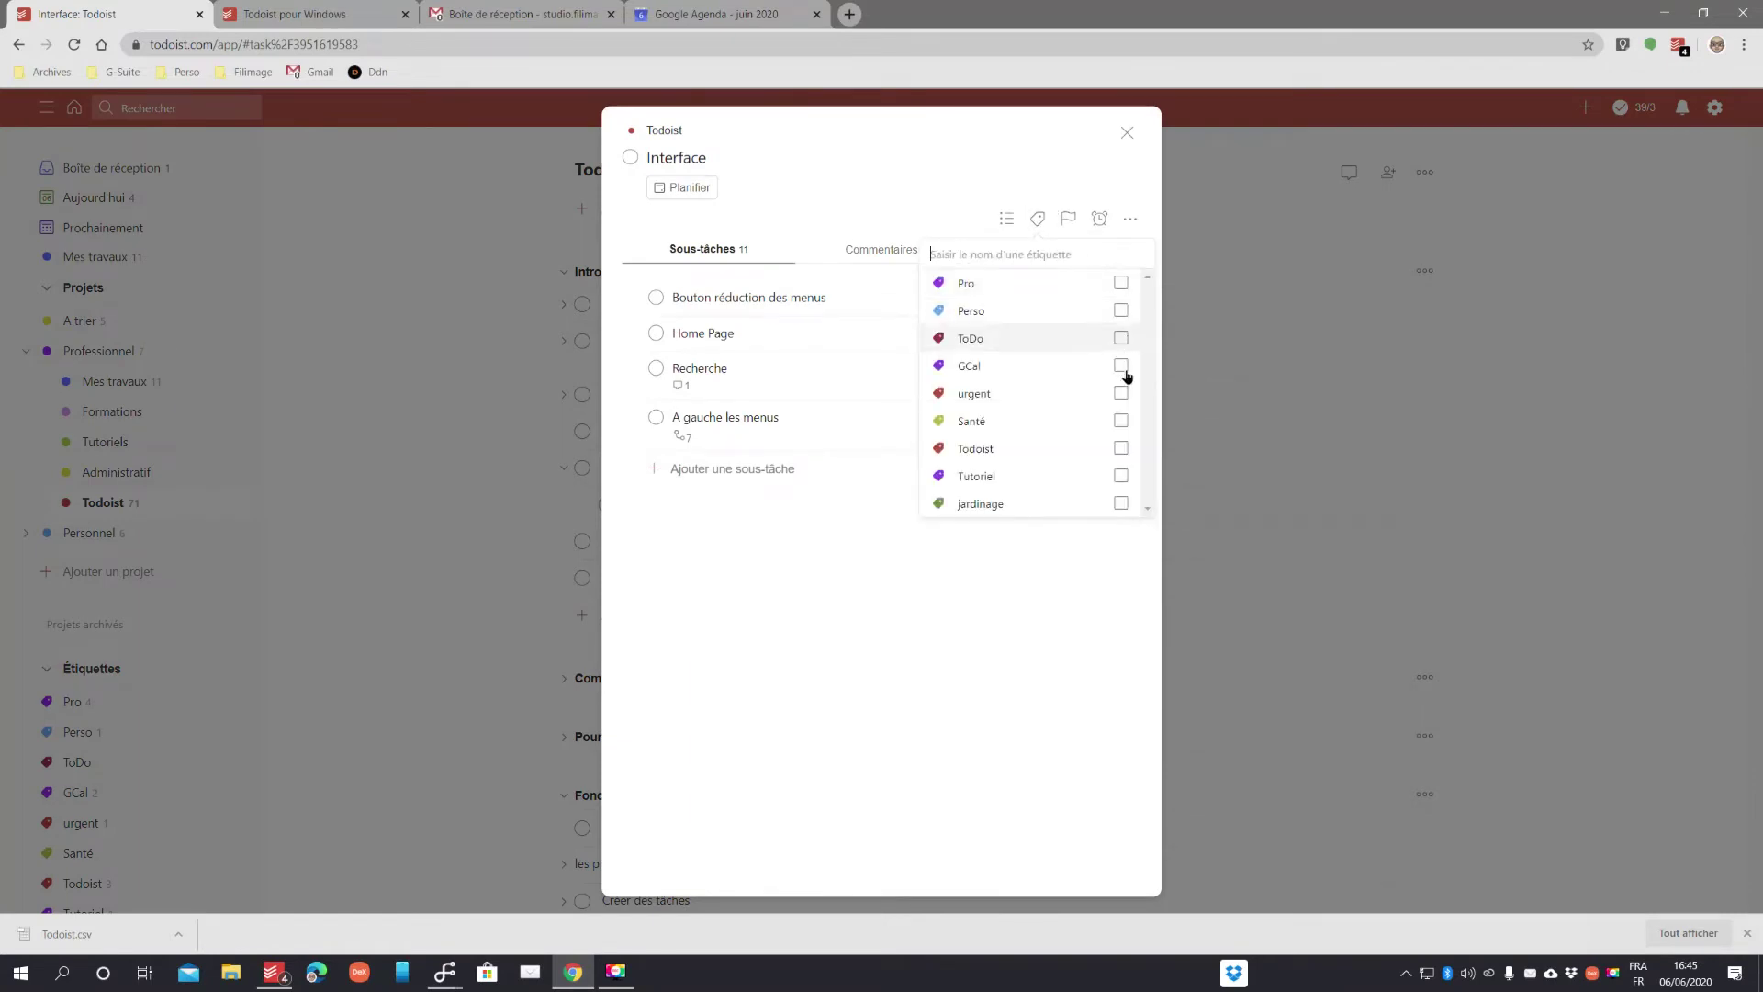
click(1121, 476)
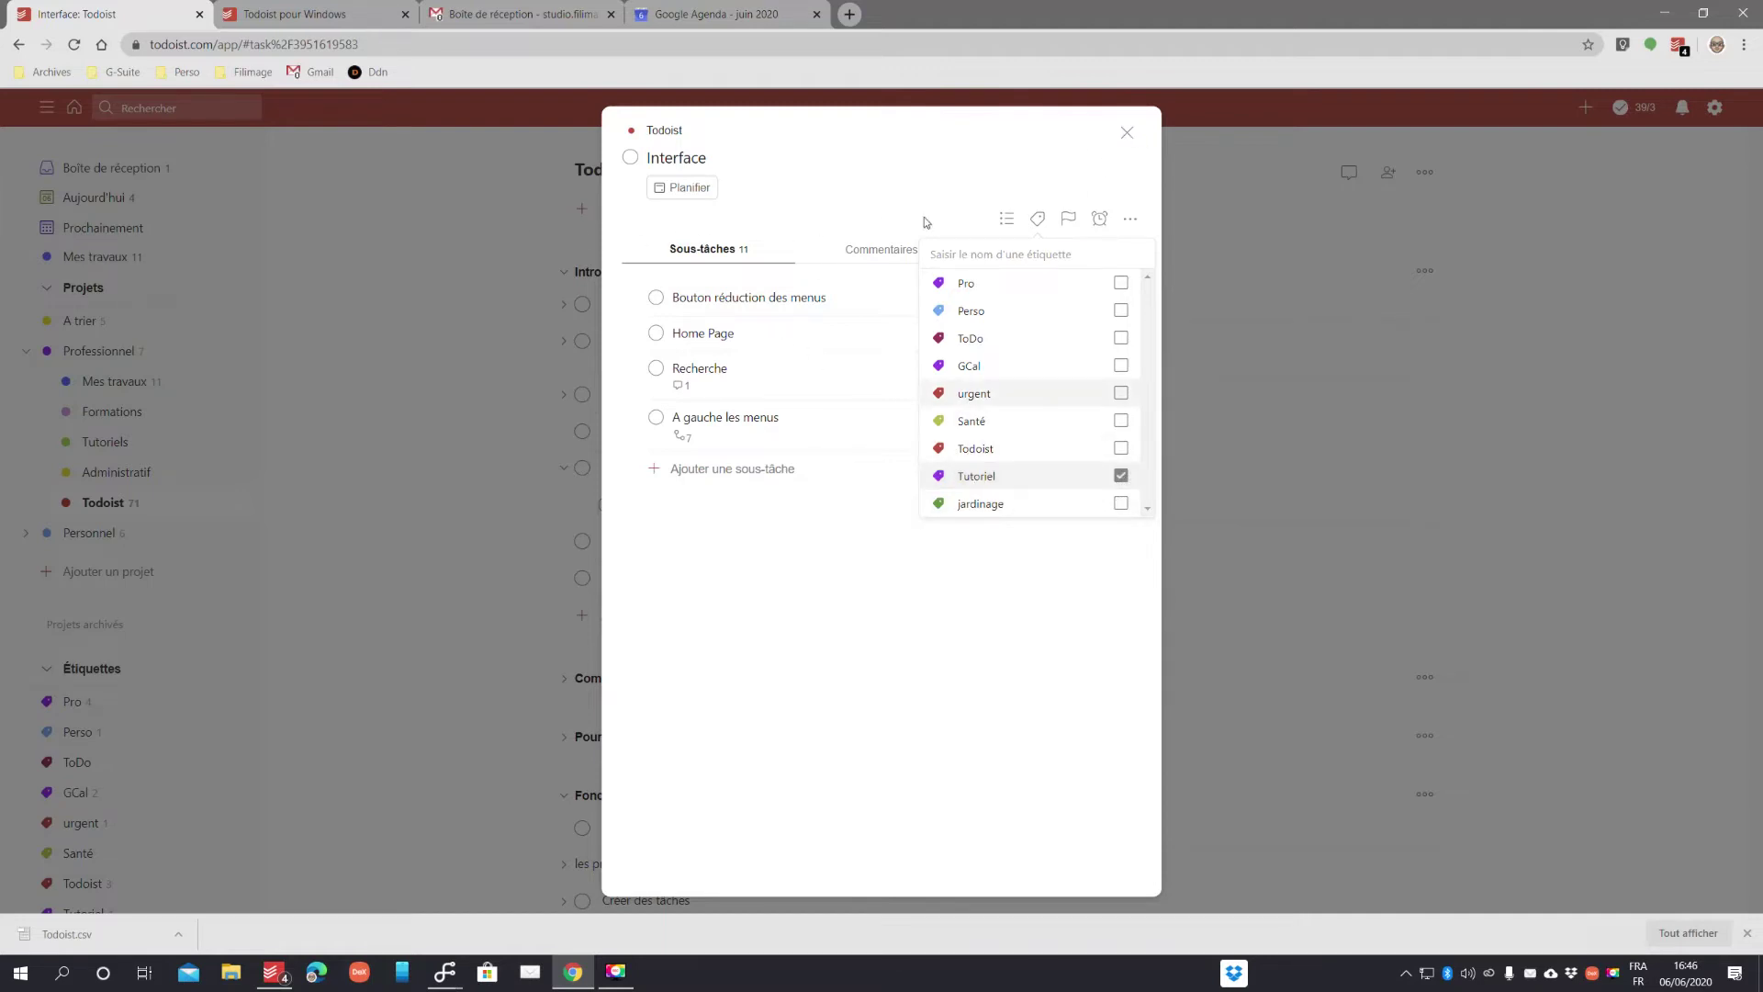
click(1124, 133)
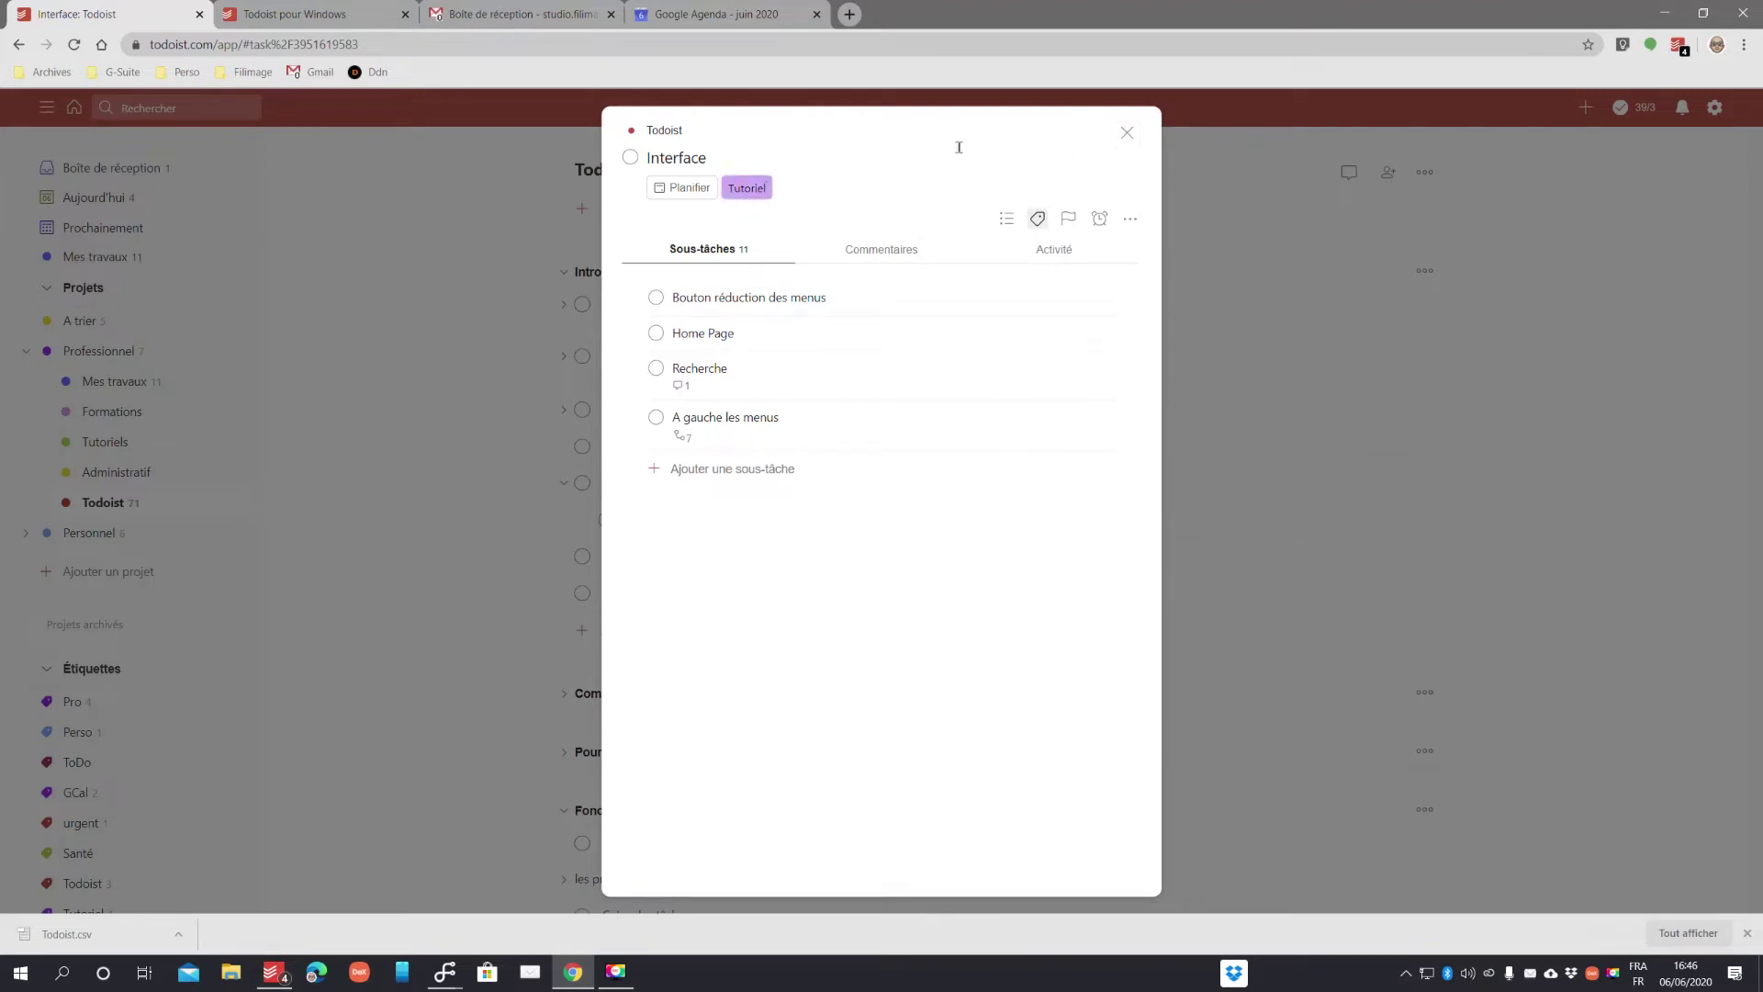
click(1126, 132)
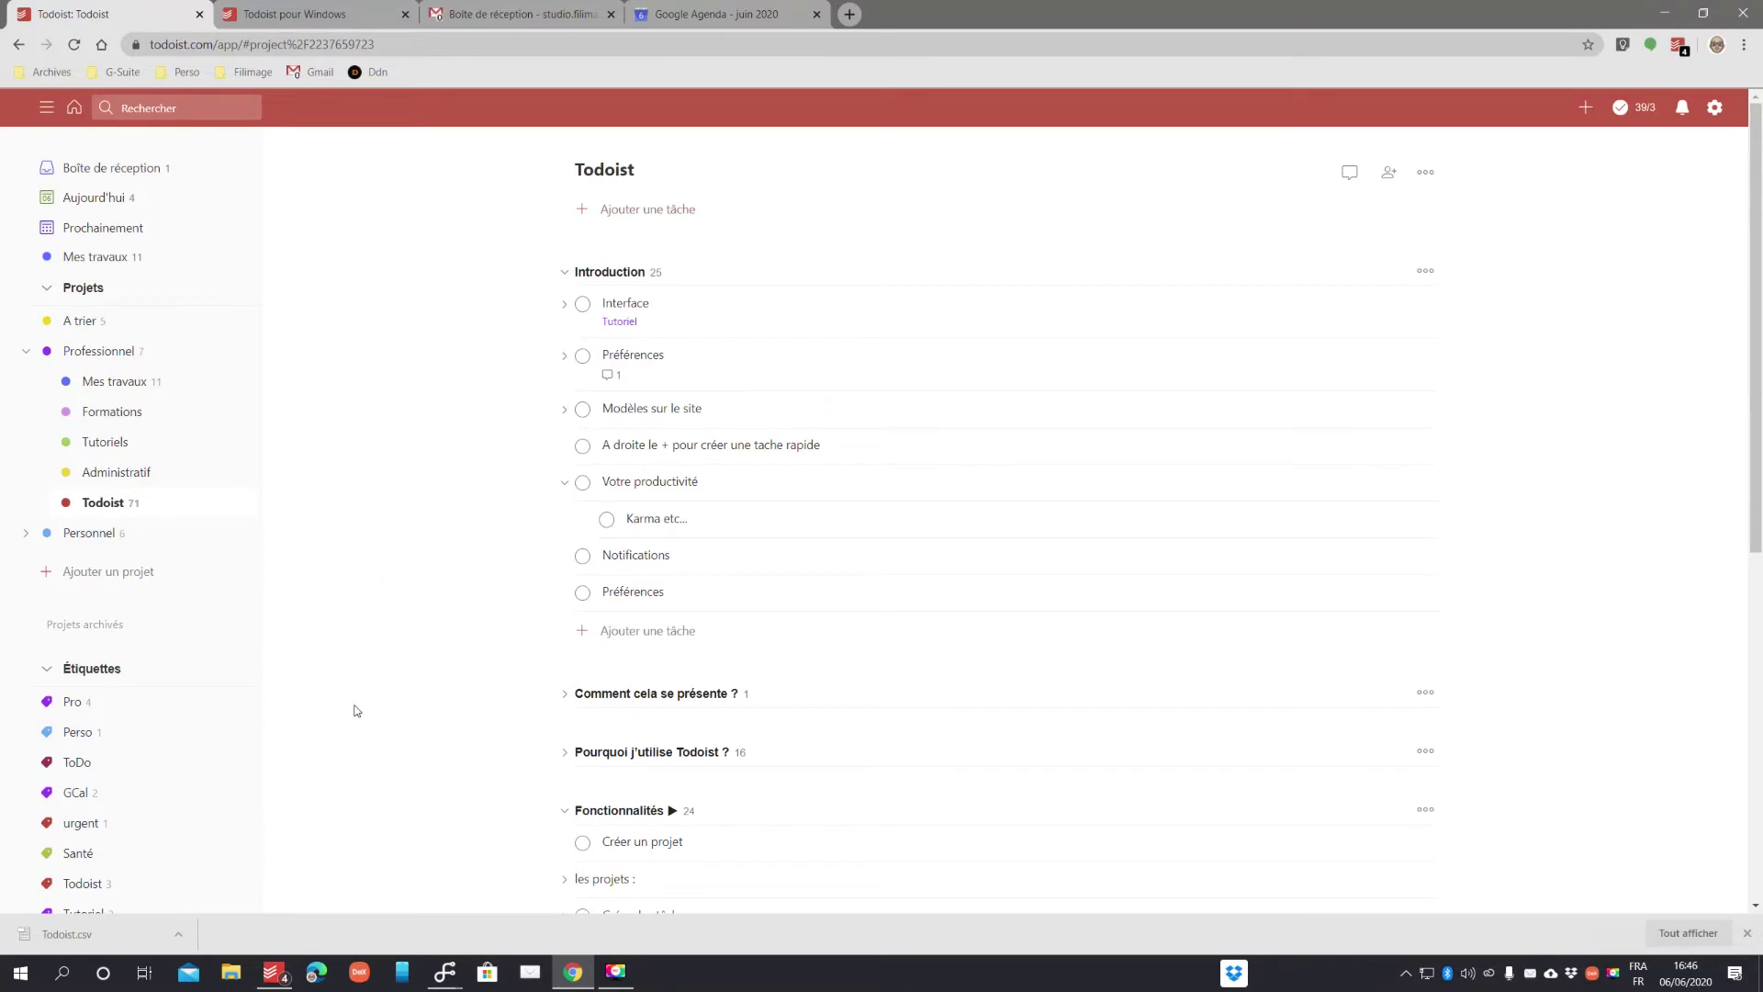
- Collapse the Étiquettes list and expand the Filtres list to view all the saved filters
click(46, 669)
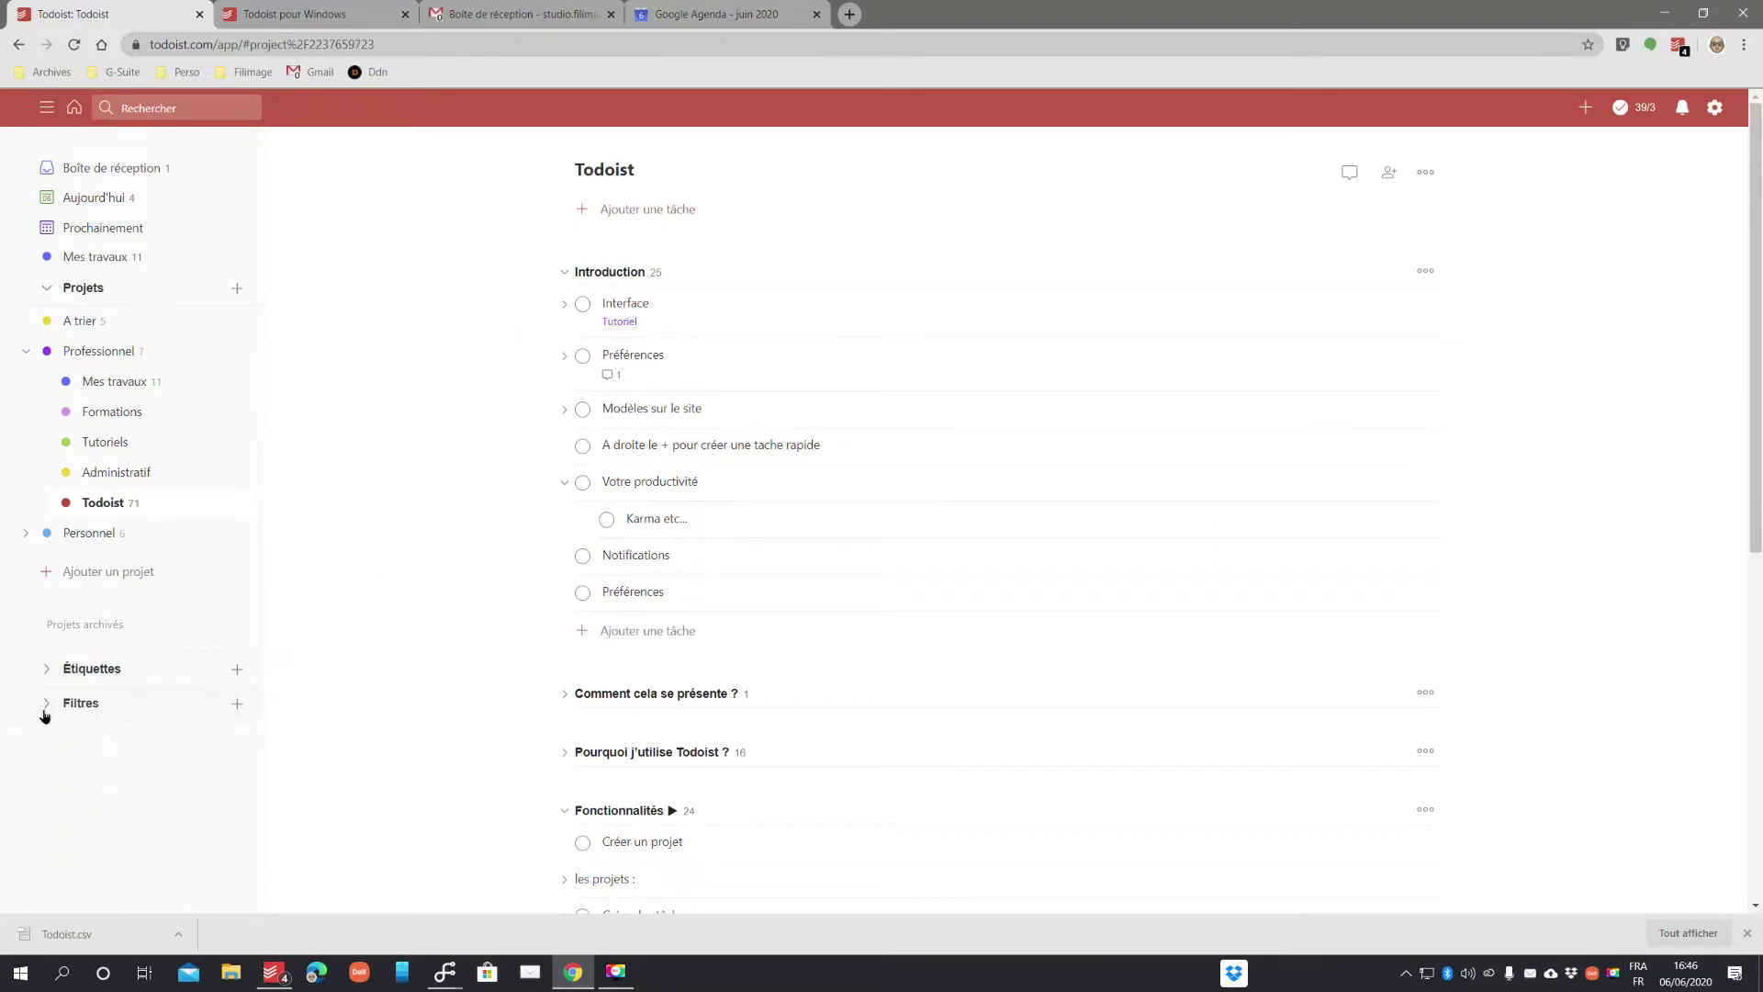
click(46, 705)
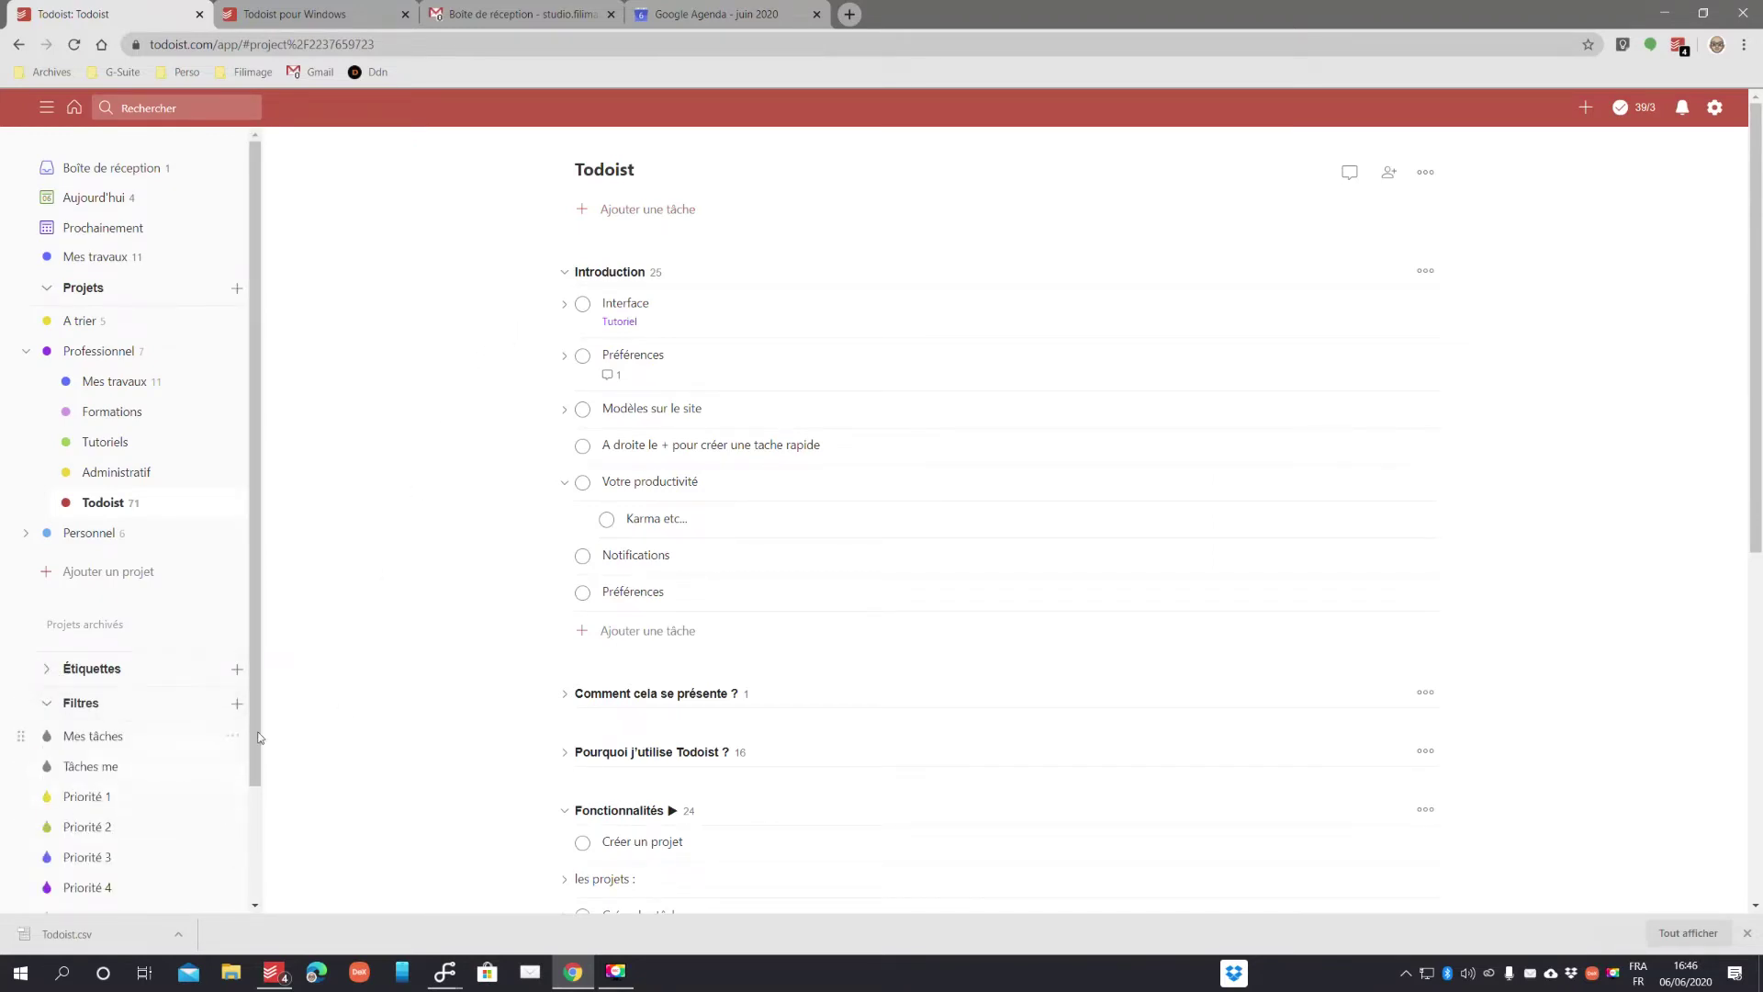
scroll(246, 743, down, 2)
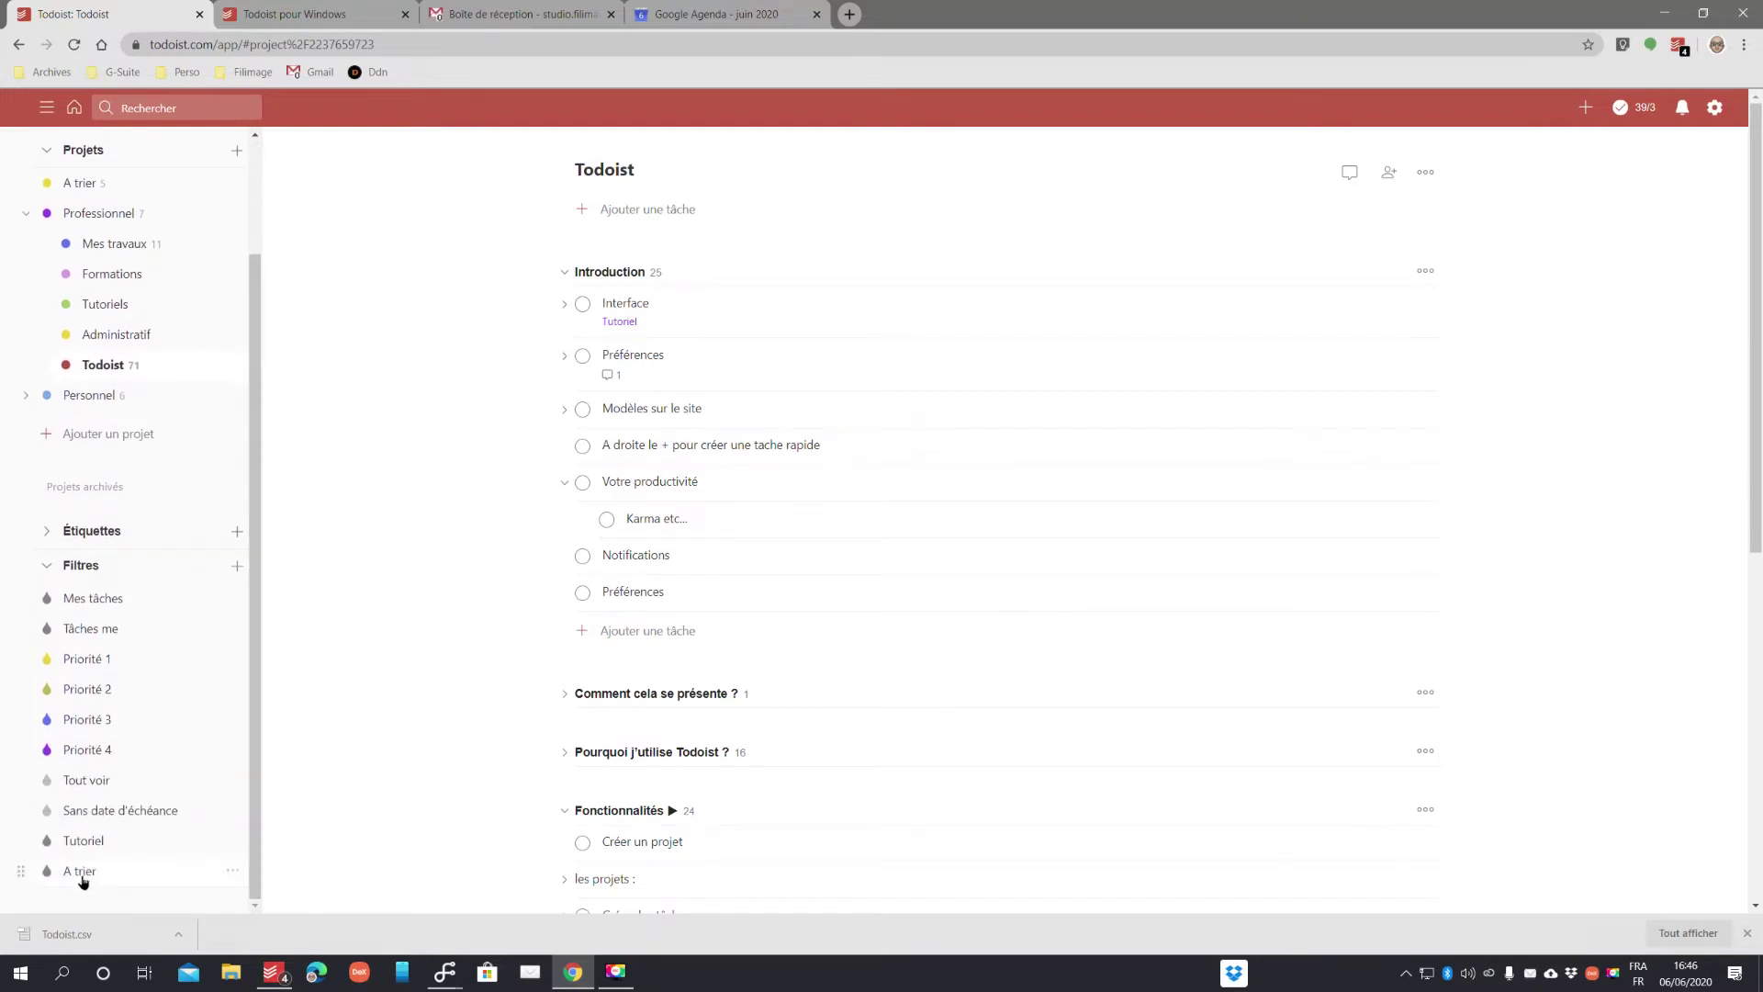
- Open the A trier filter, review its query in the filter editor without saving, and collapse the Filtres list
click(82, 874)
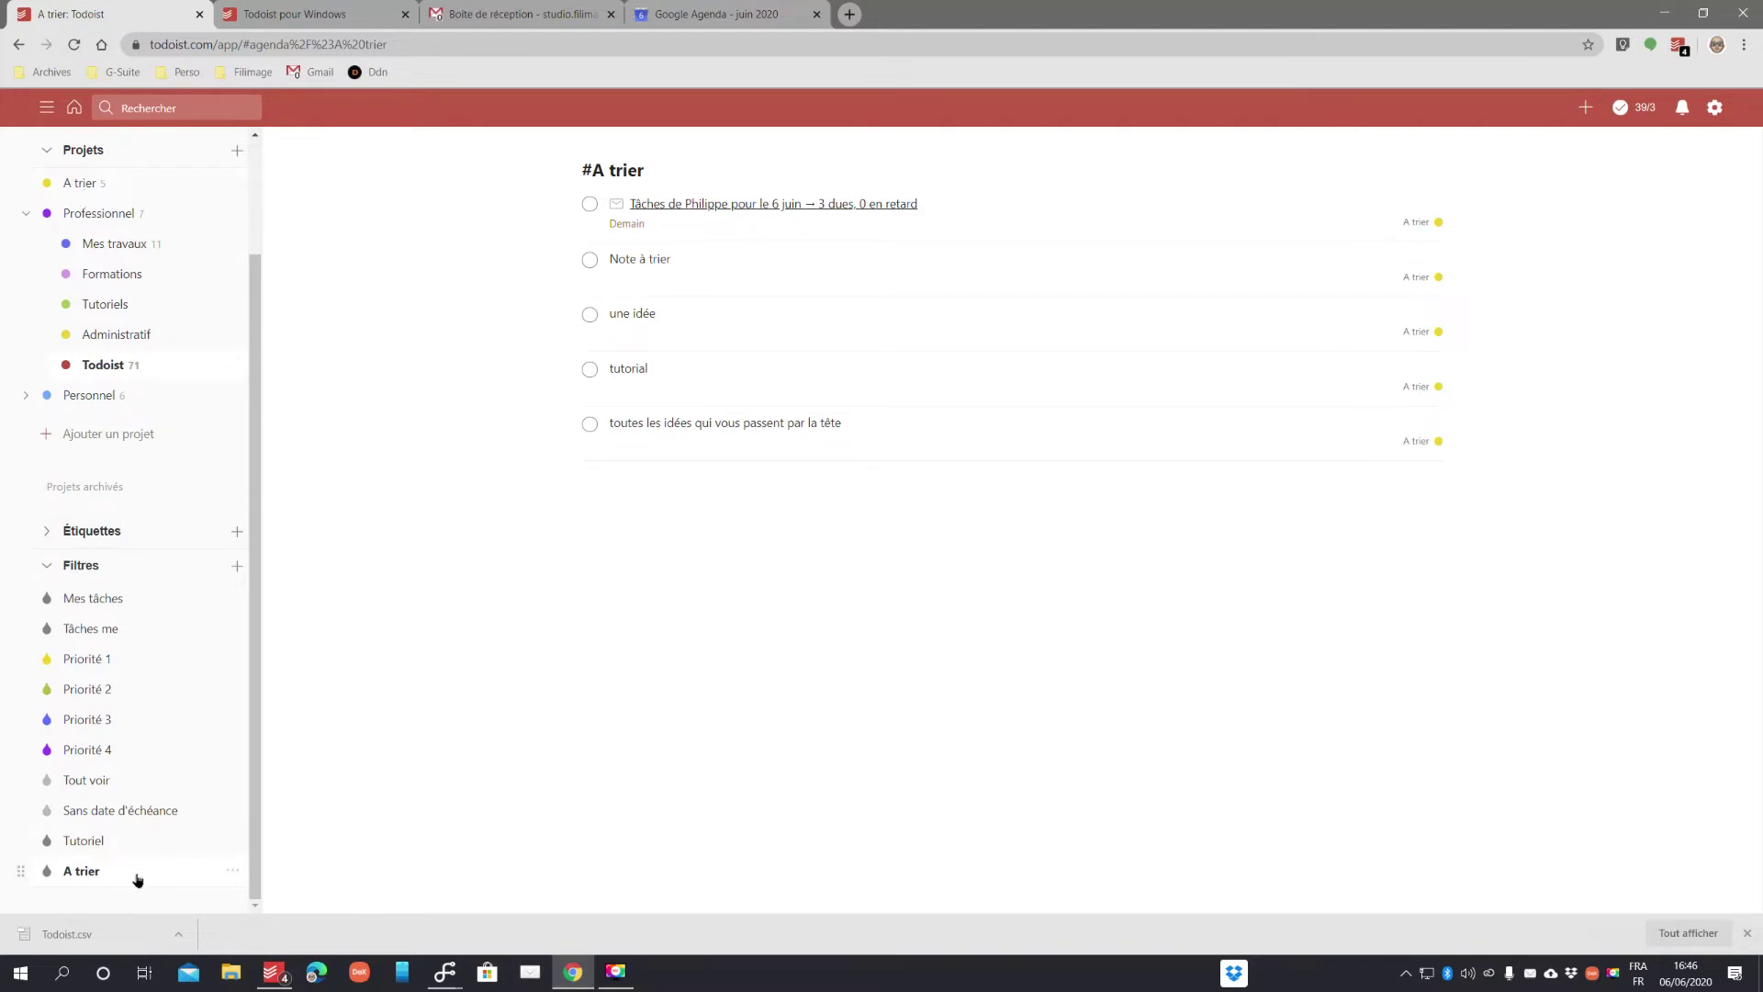
click(231, 874)
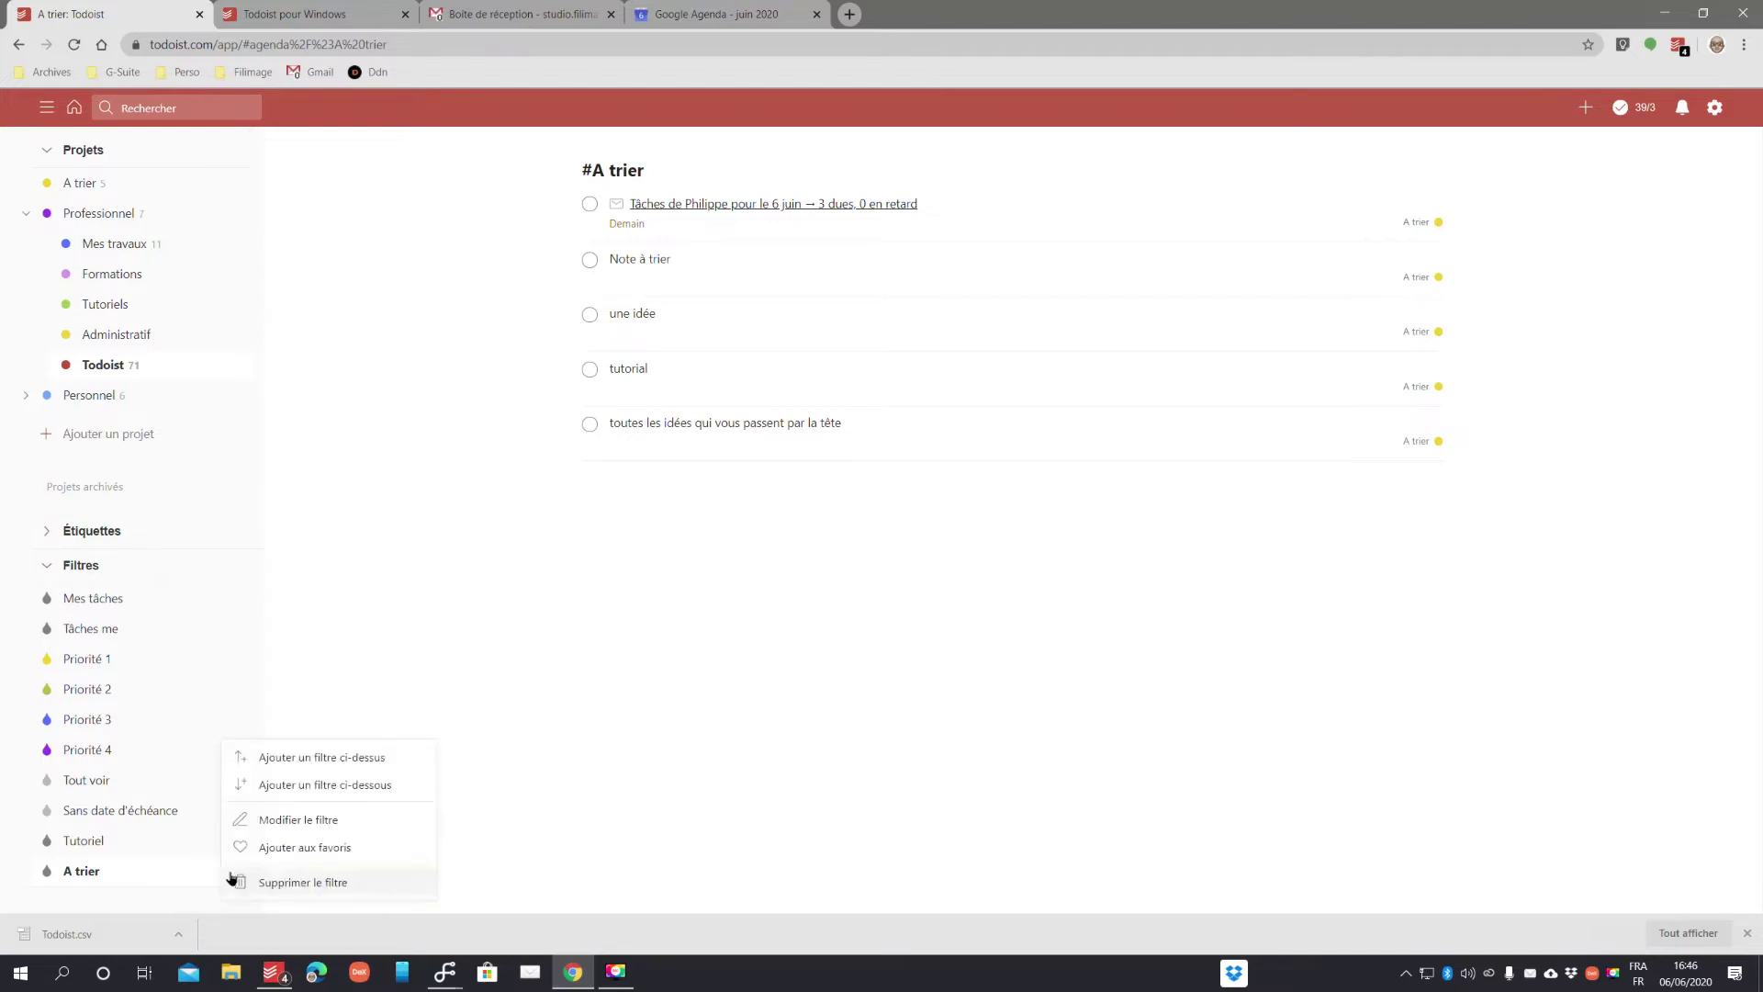
click(334, 822)
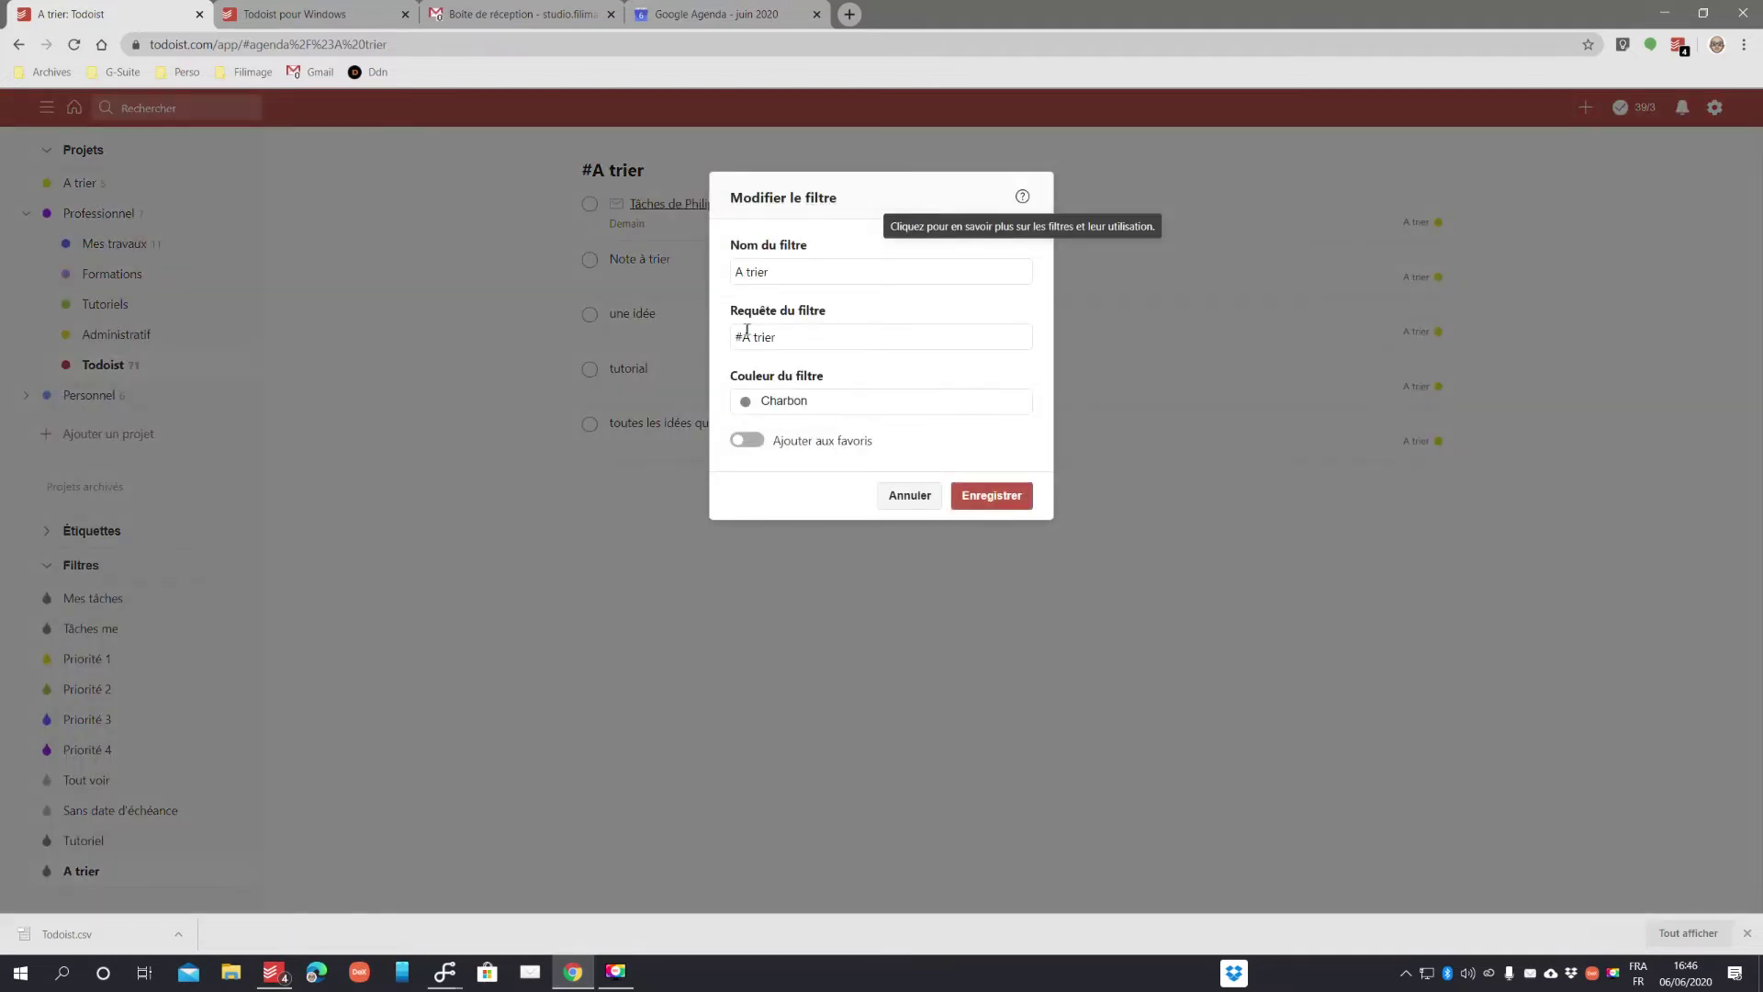
drag(742, 337, 733, 337)
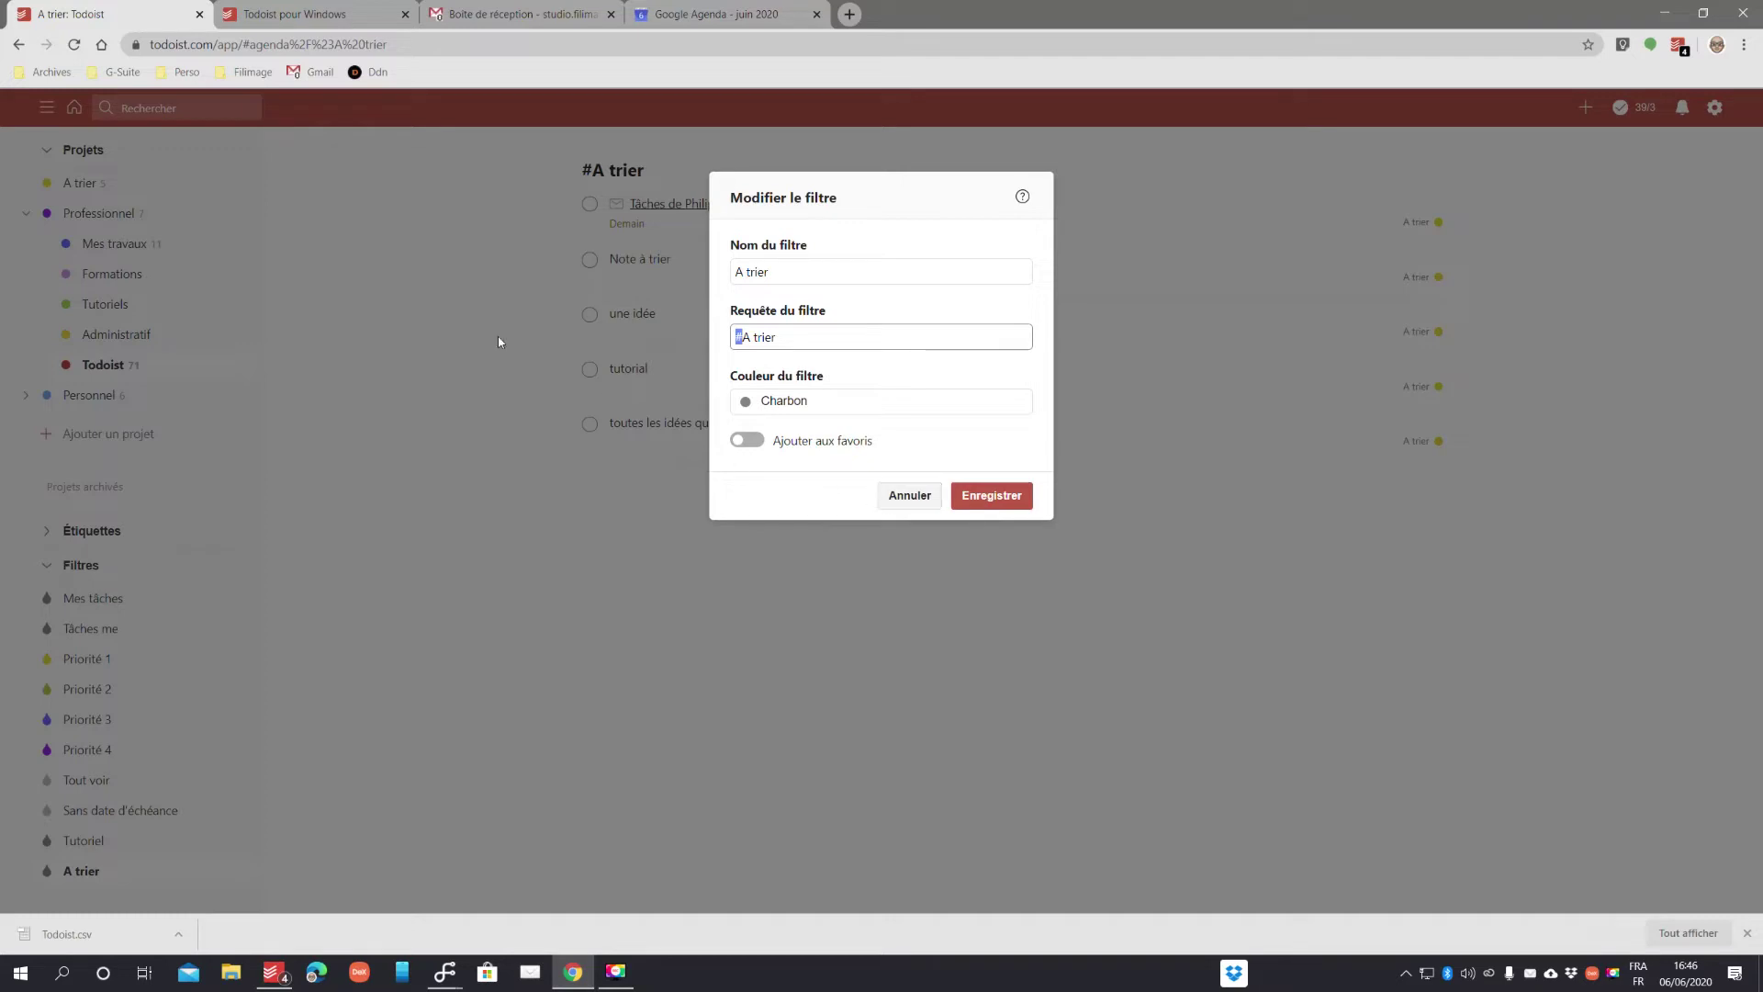
click(907, 496)
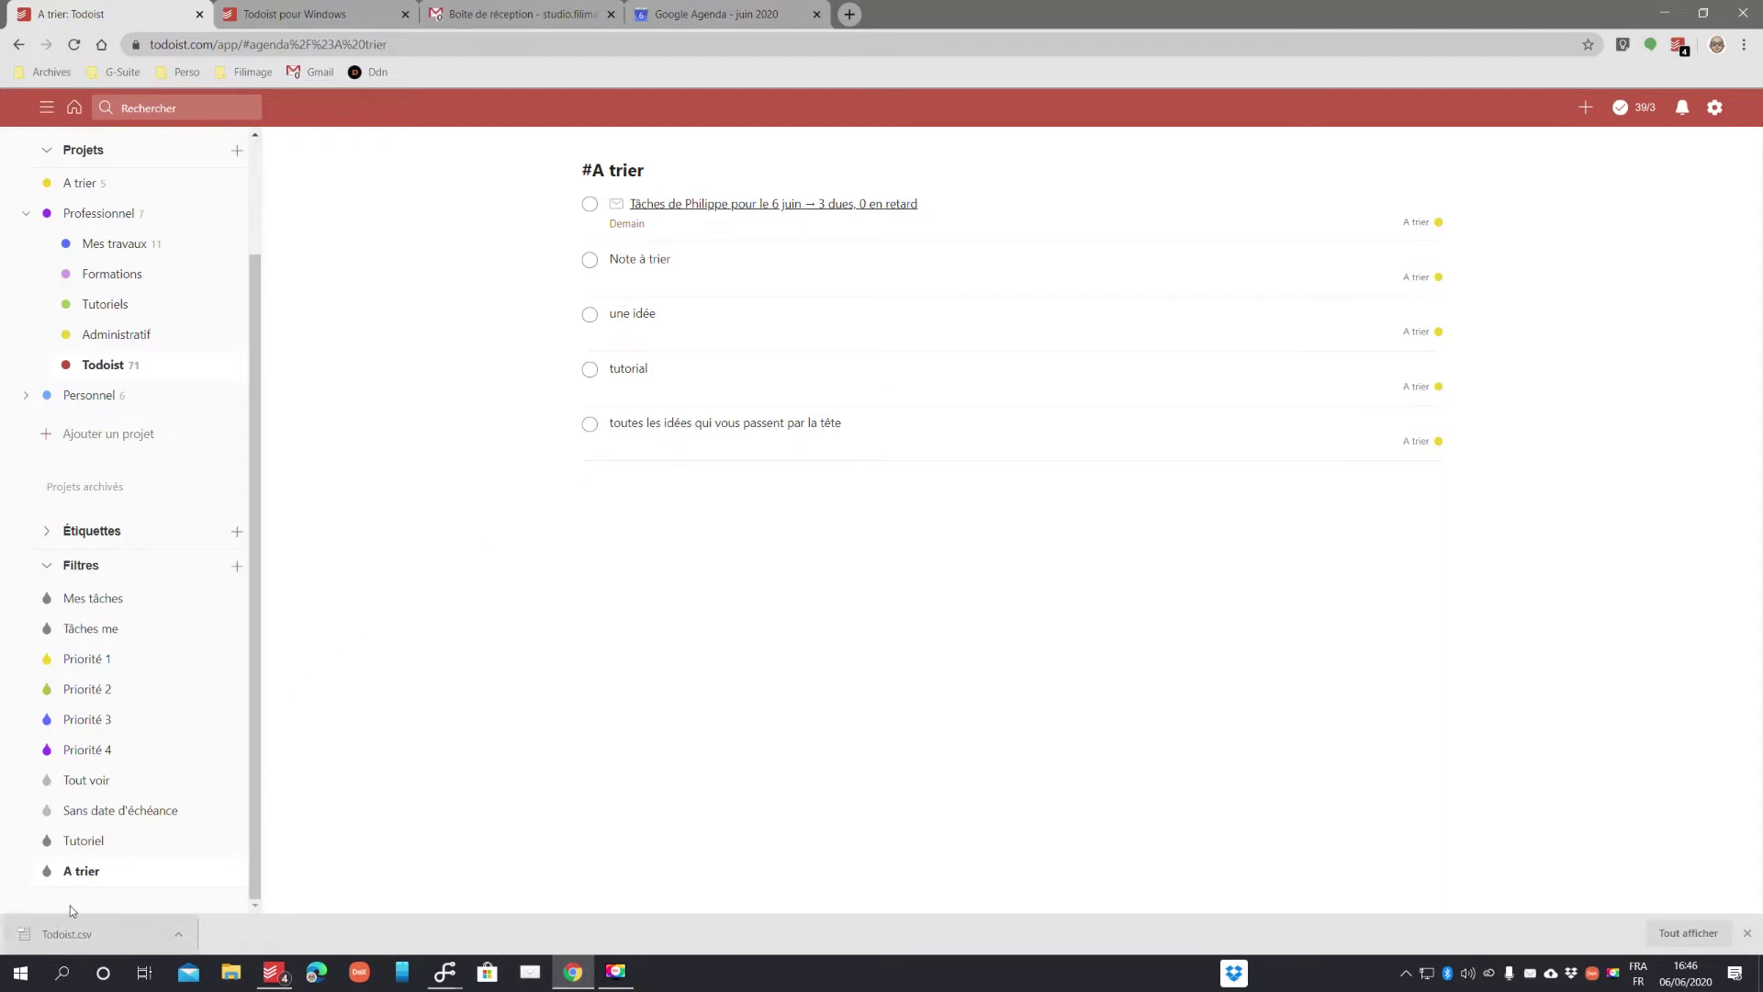
click(47, 564)
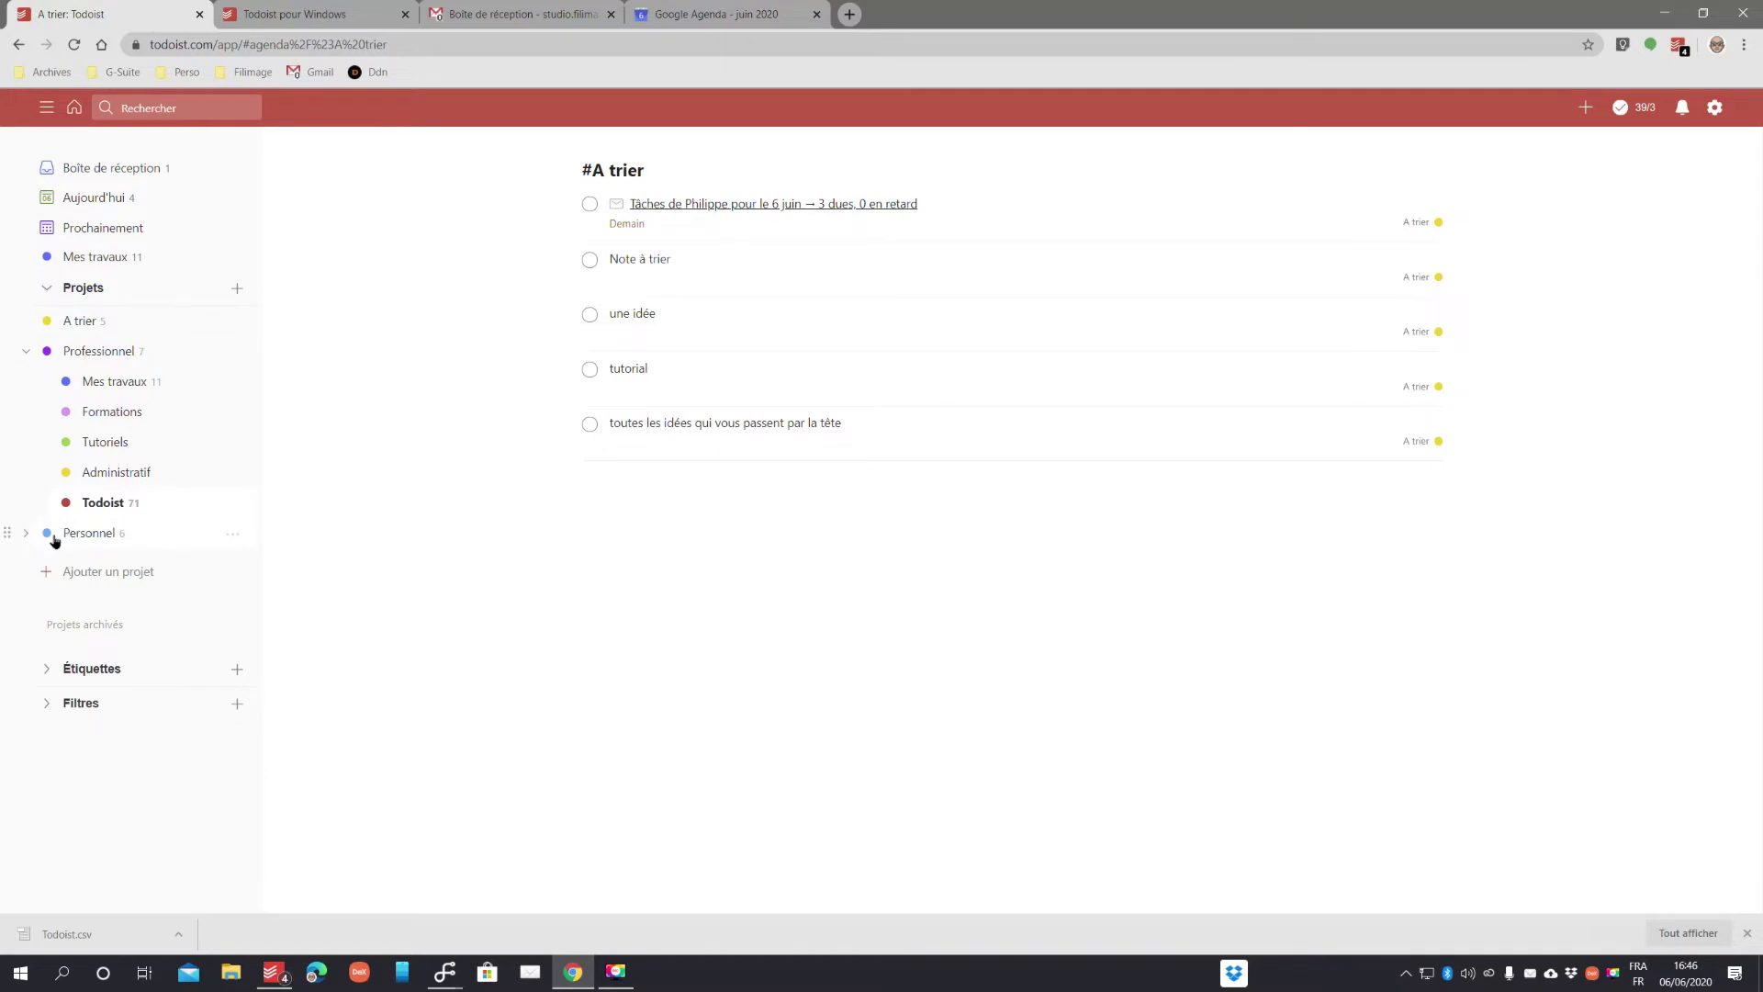
- Mark the Interface task in the Todoist project as completed and synchronise the account
click(129, 507)
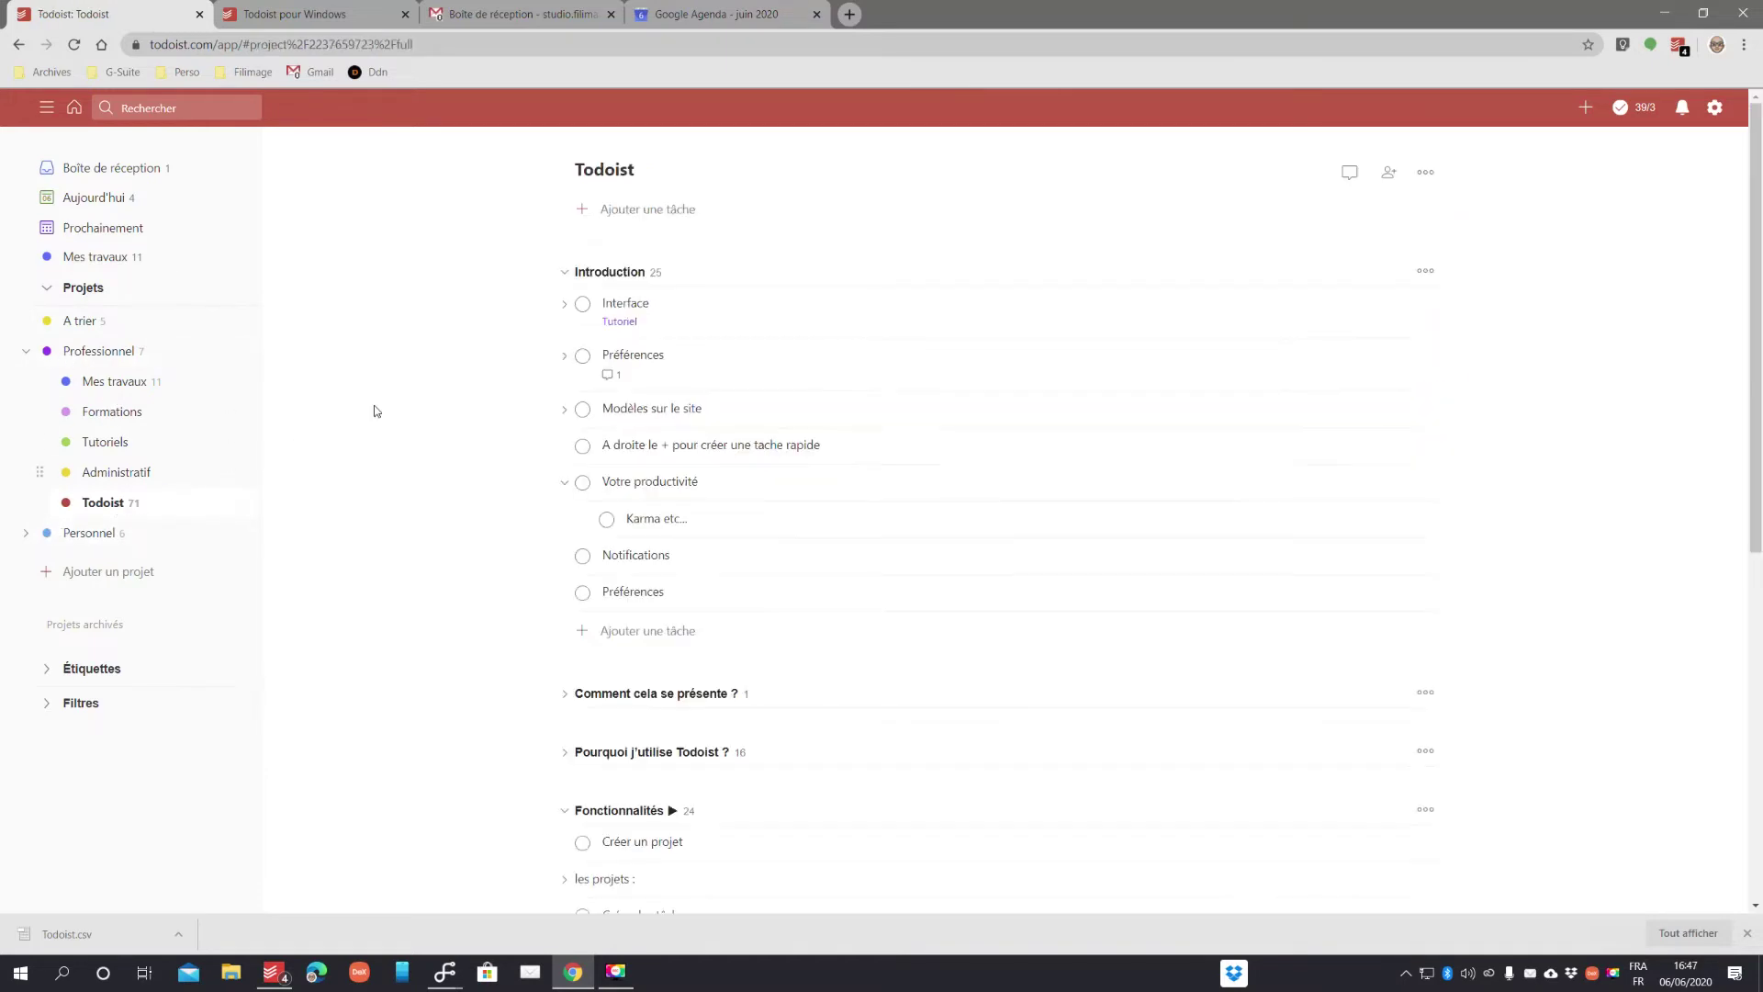
click(583, 304)
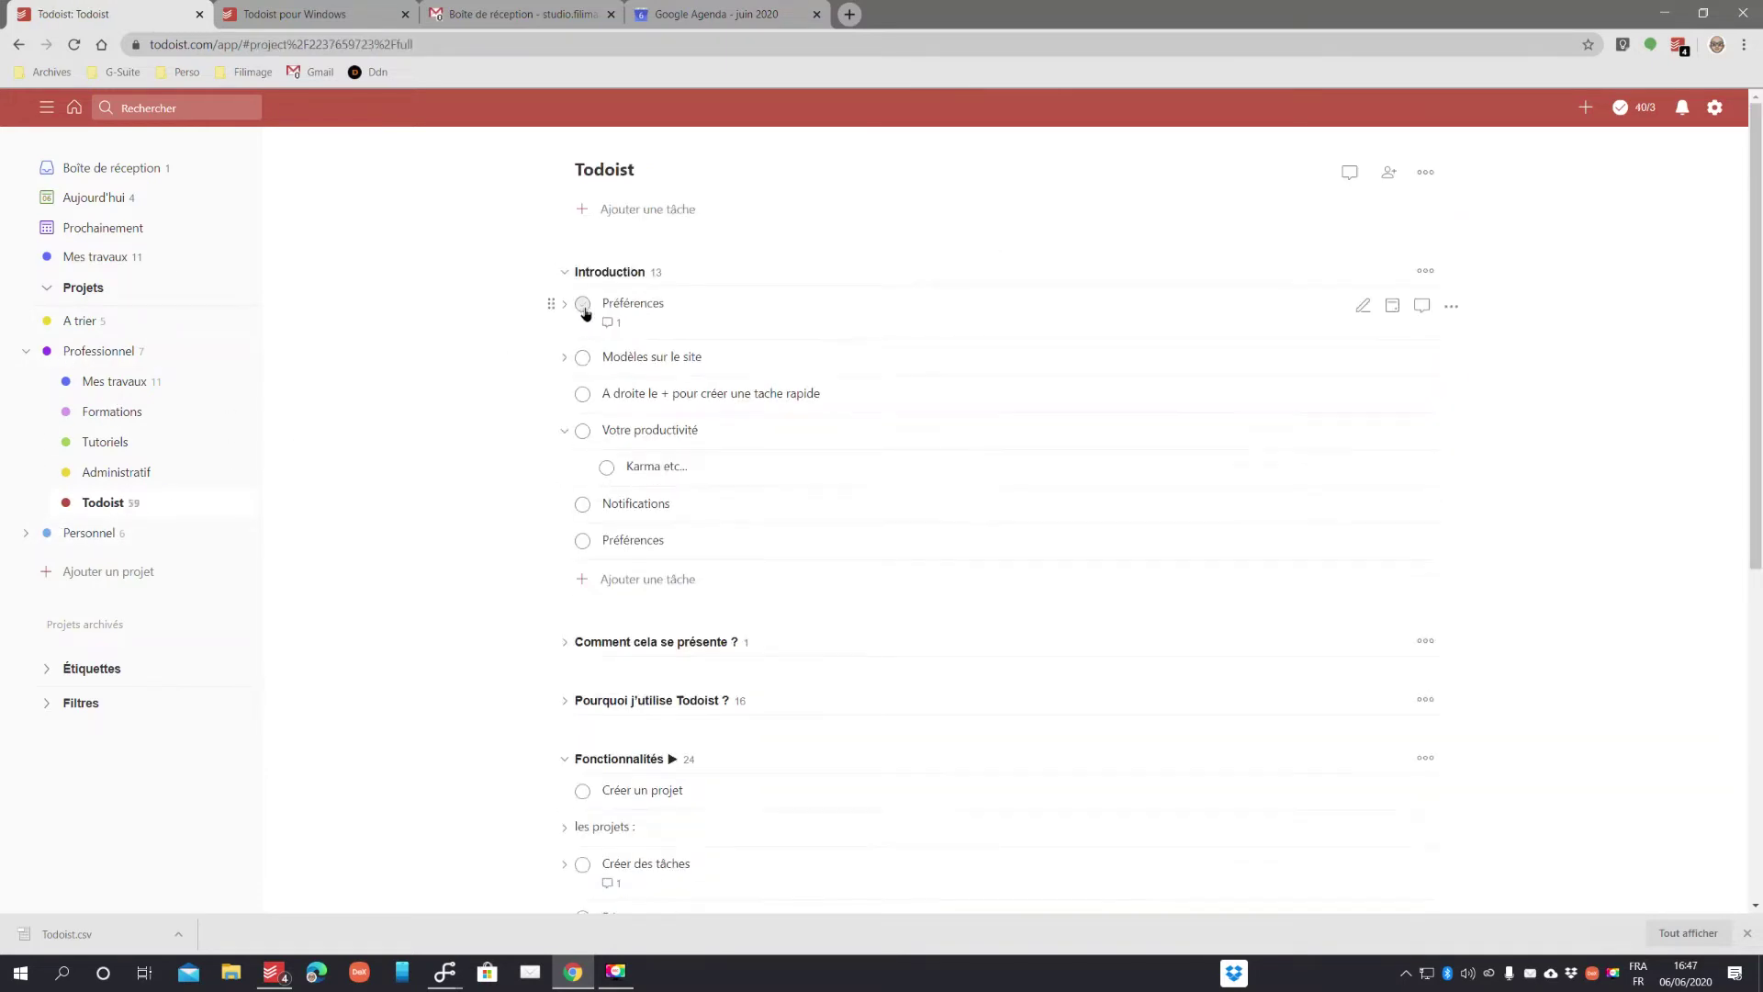
click(1710, 110)
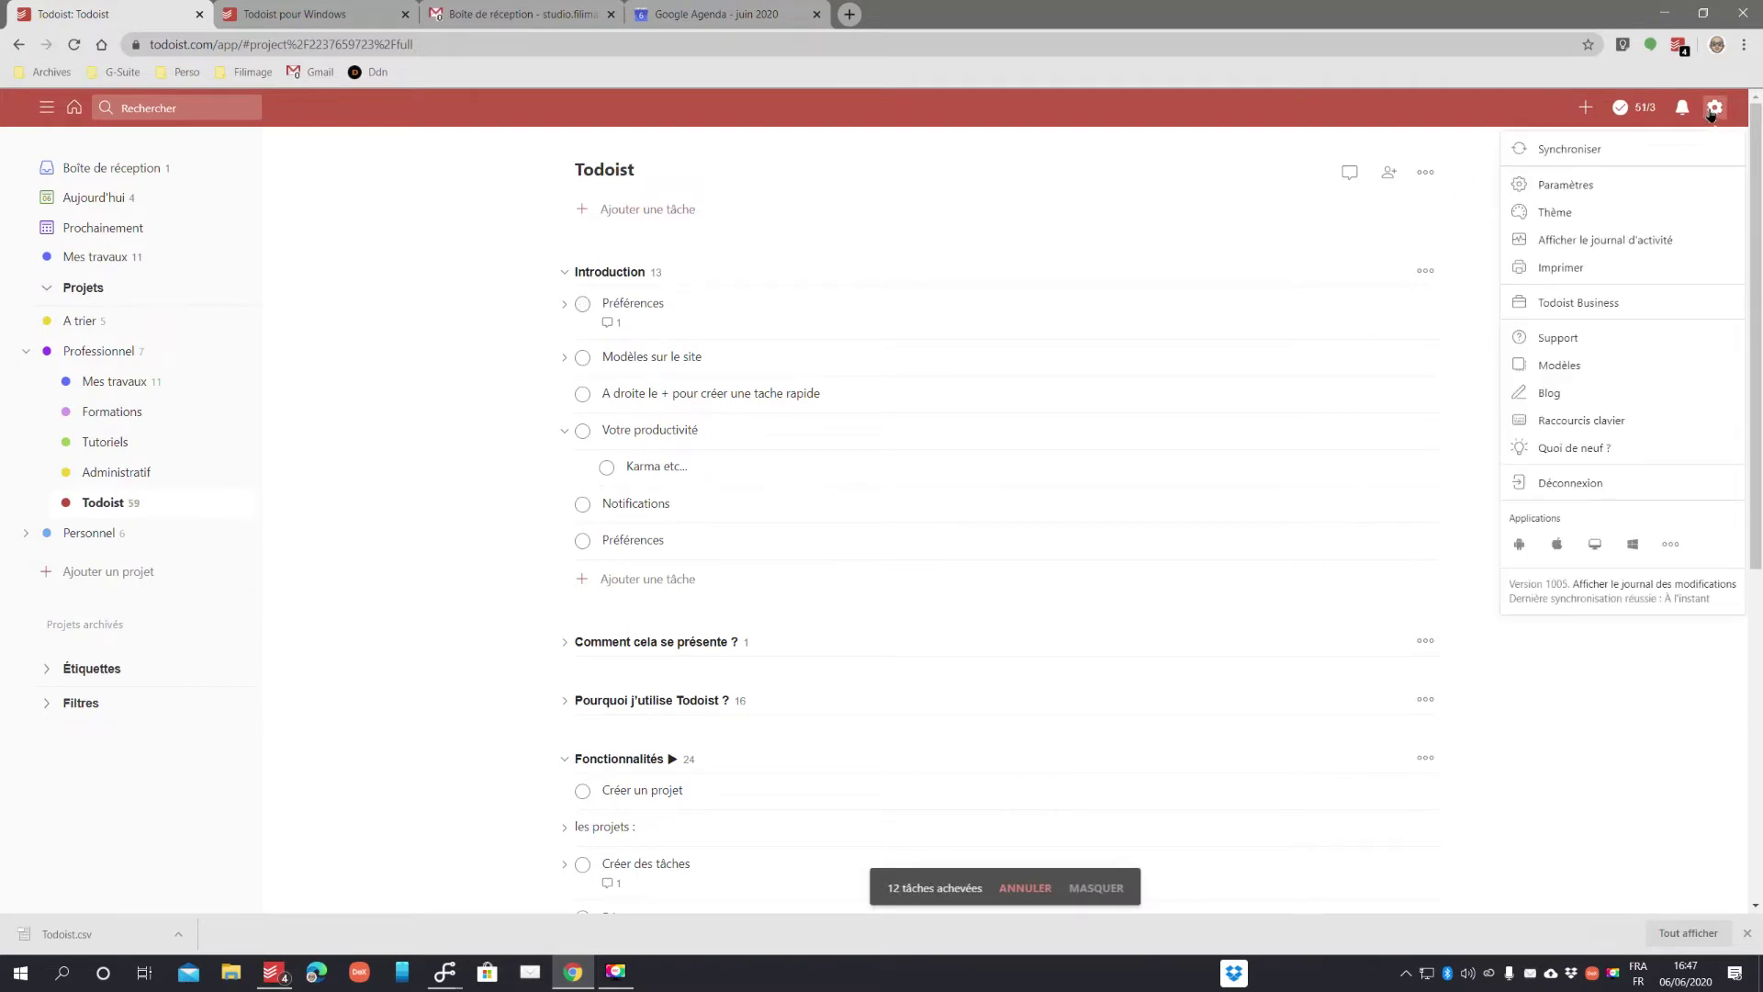
click(1568, 149)
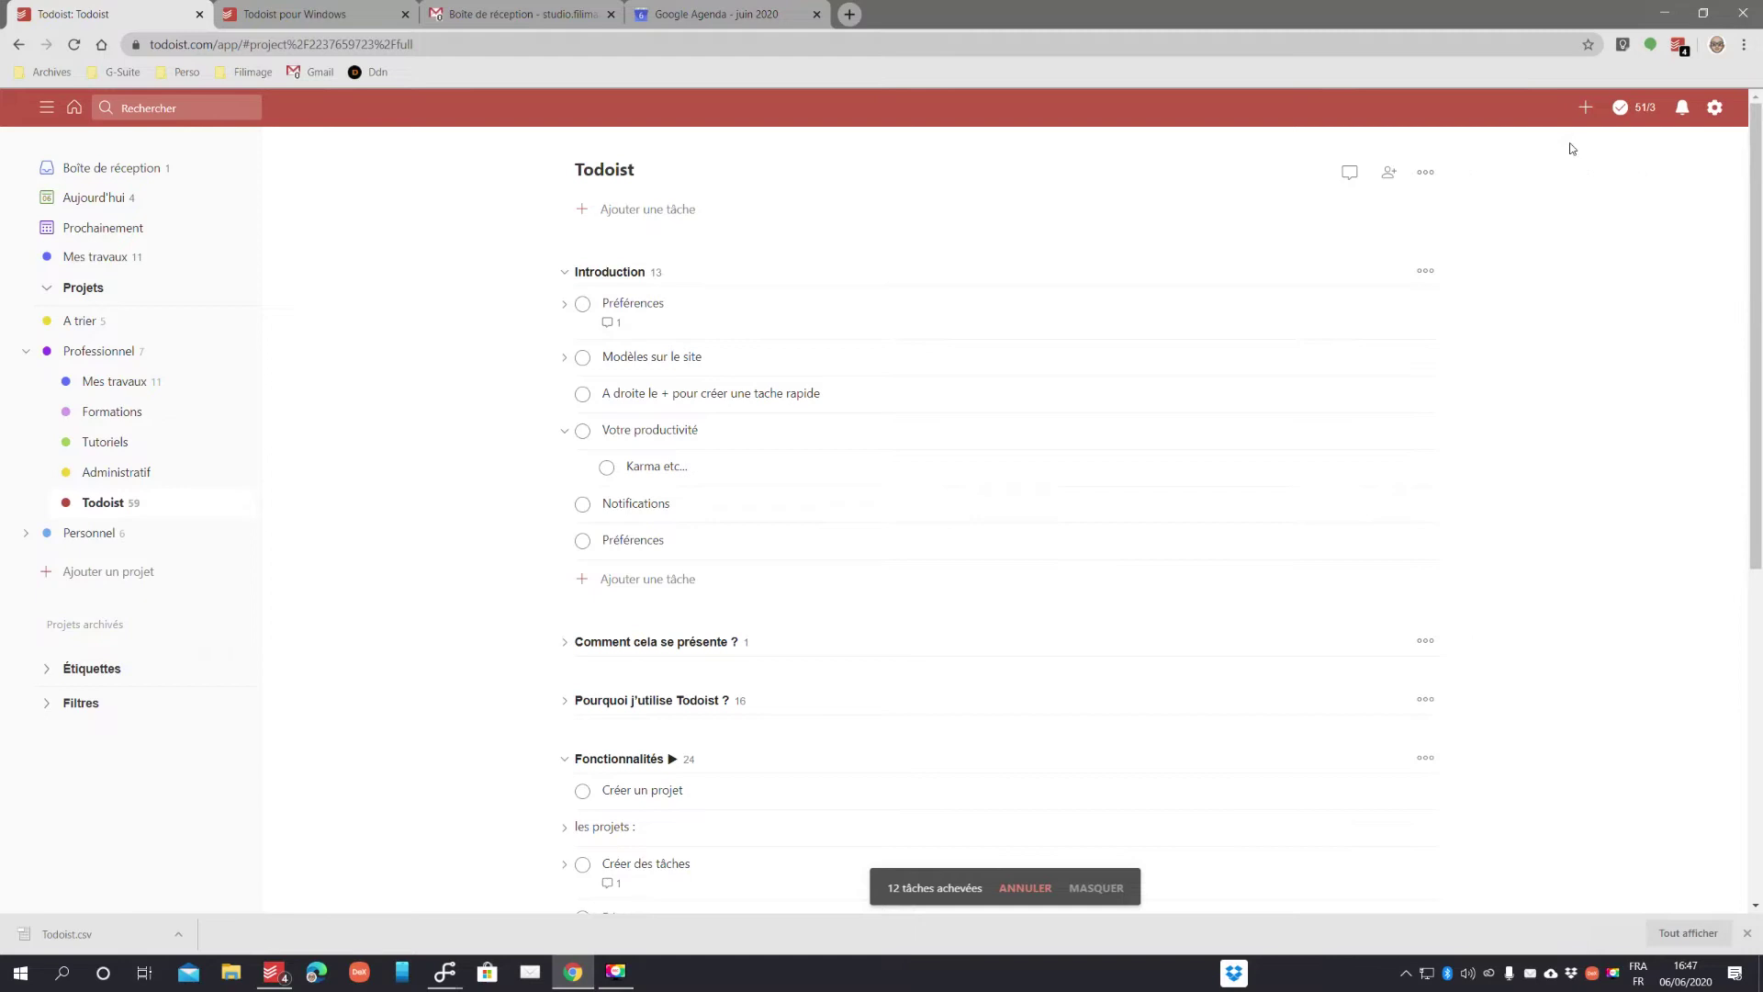
- Set the home page to Aujourd'hui in the general settings and go to the home page to check it
click(1714, 109)
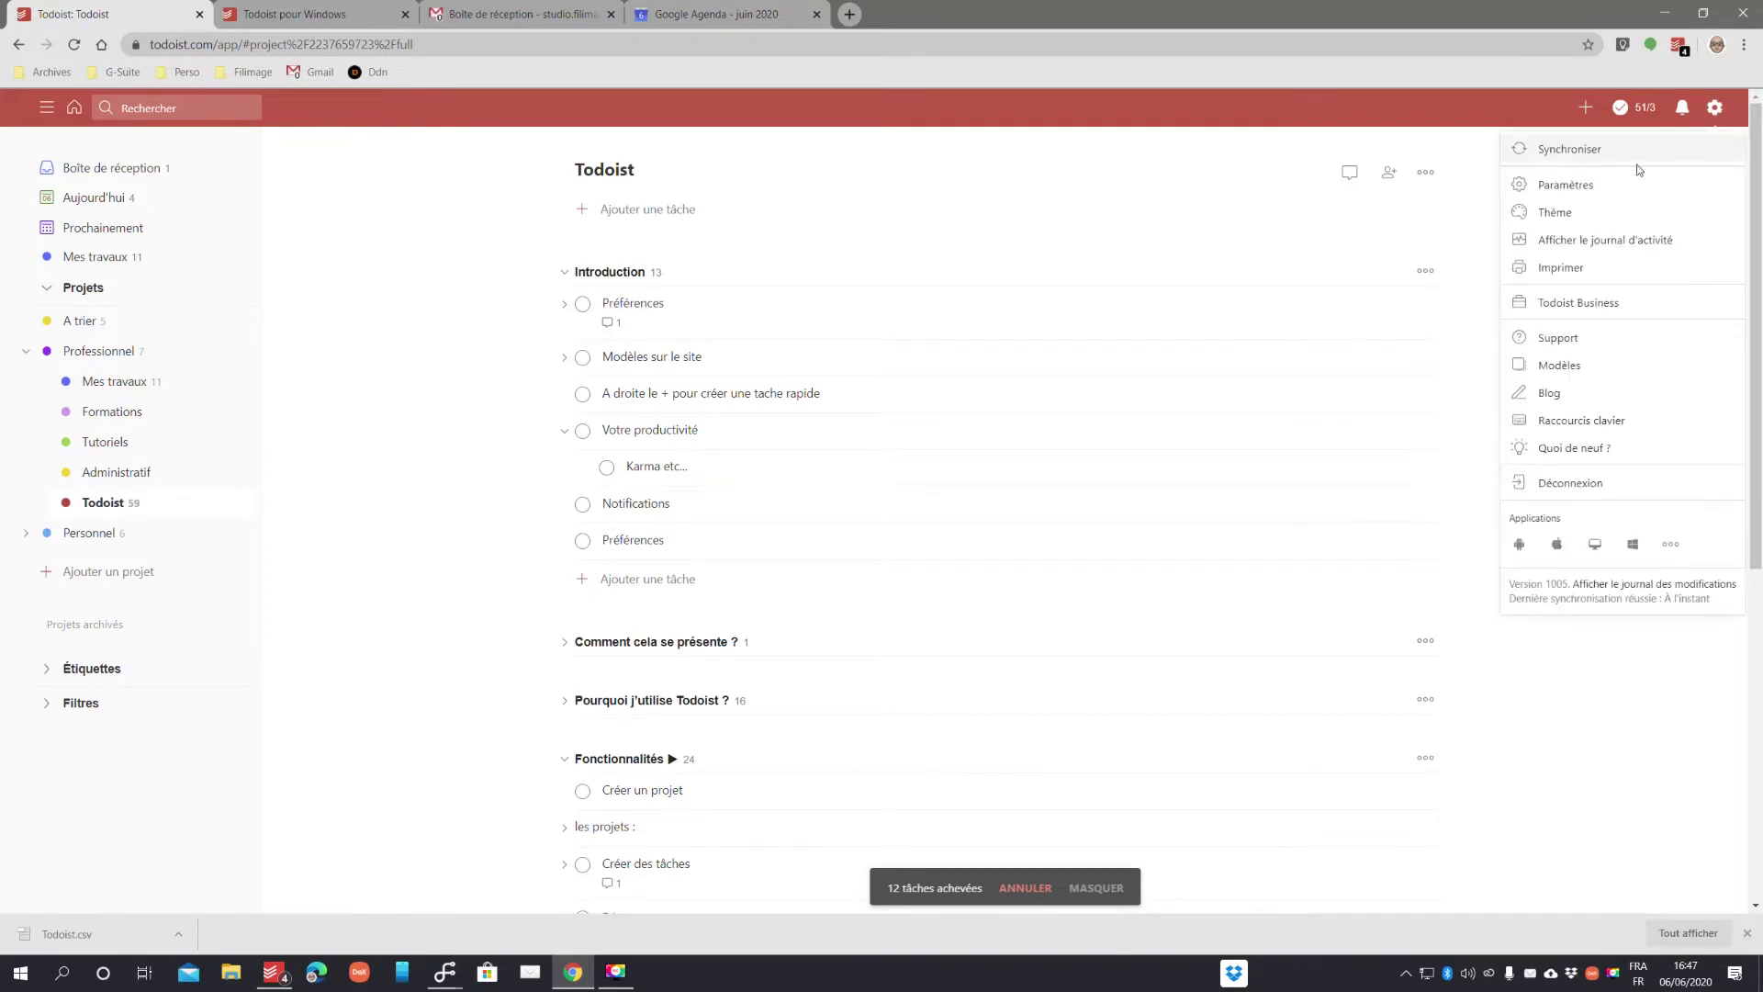
click(1578, 185)
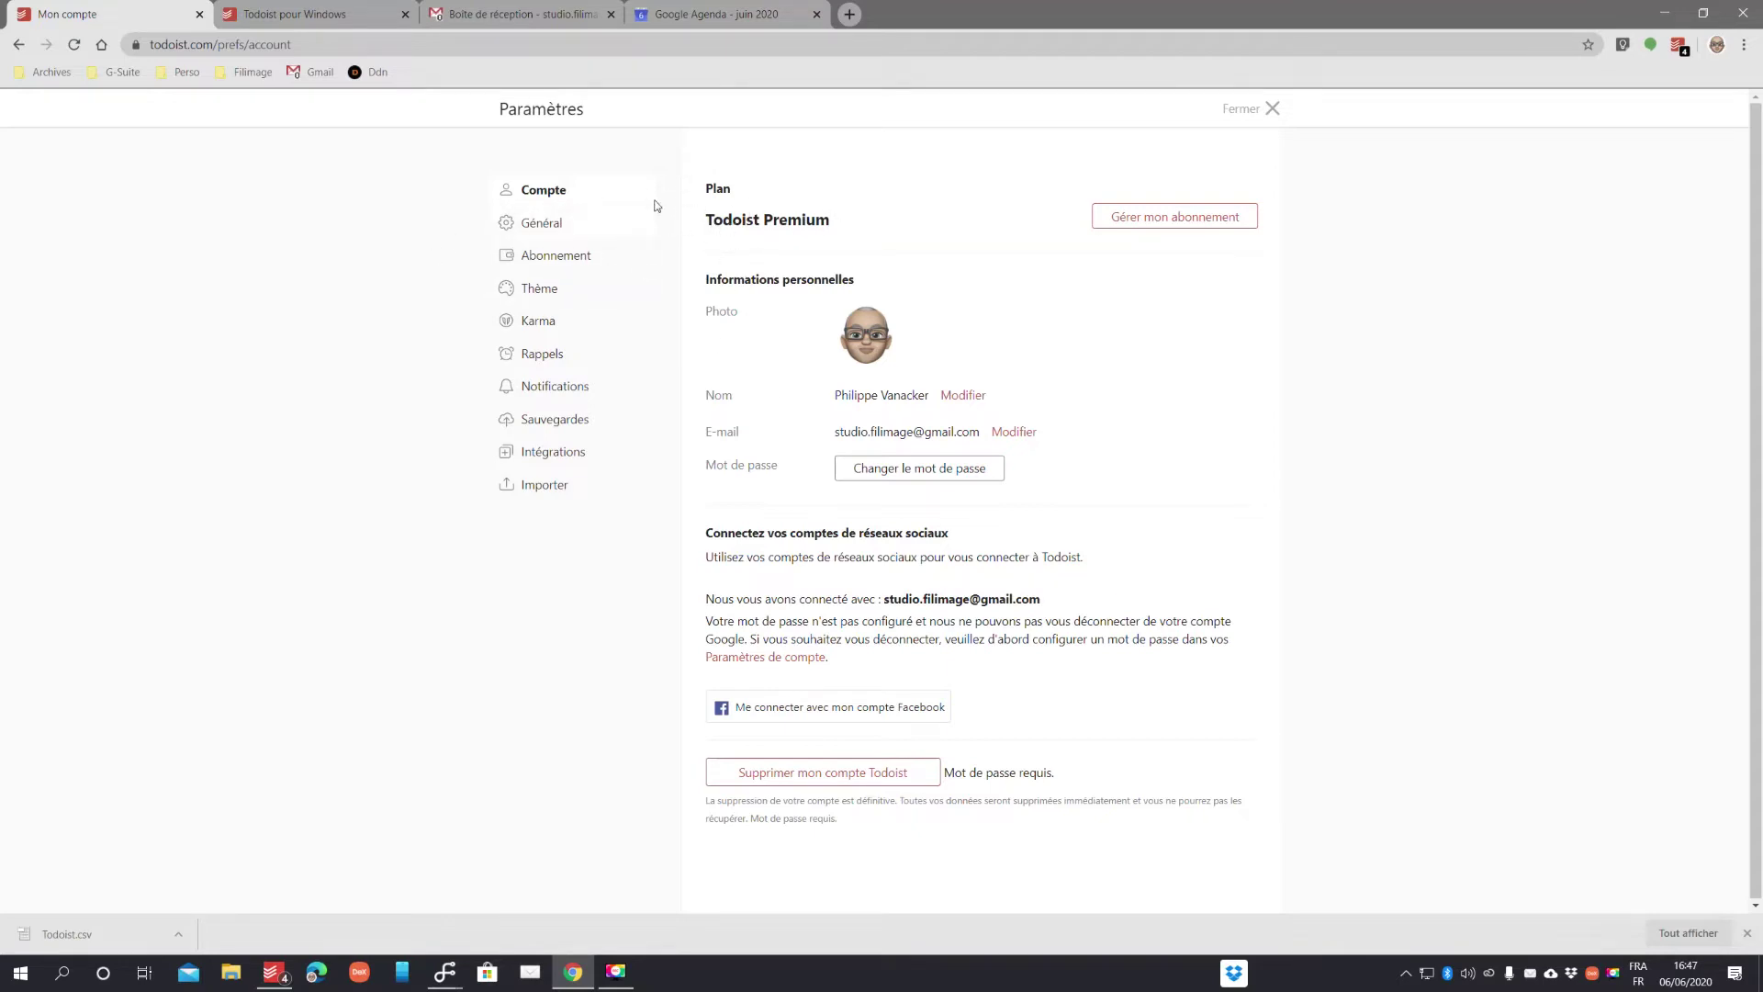
click(571, 225)
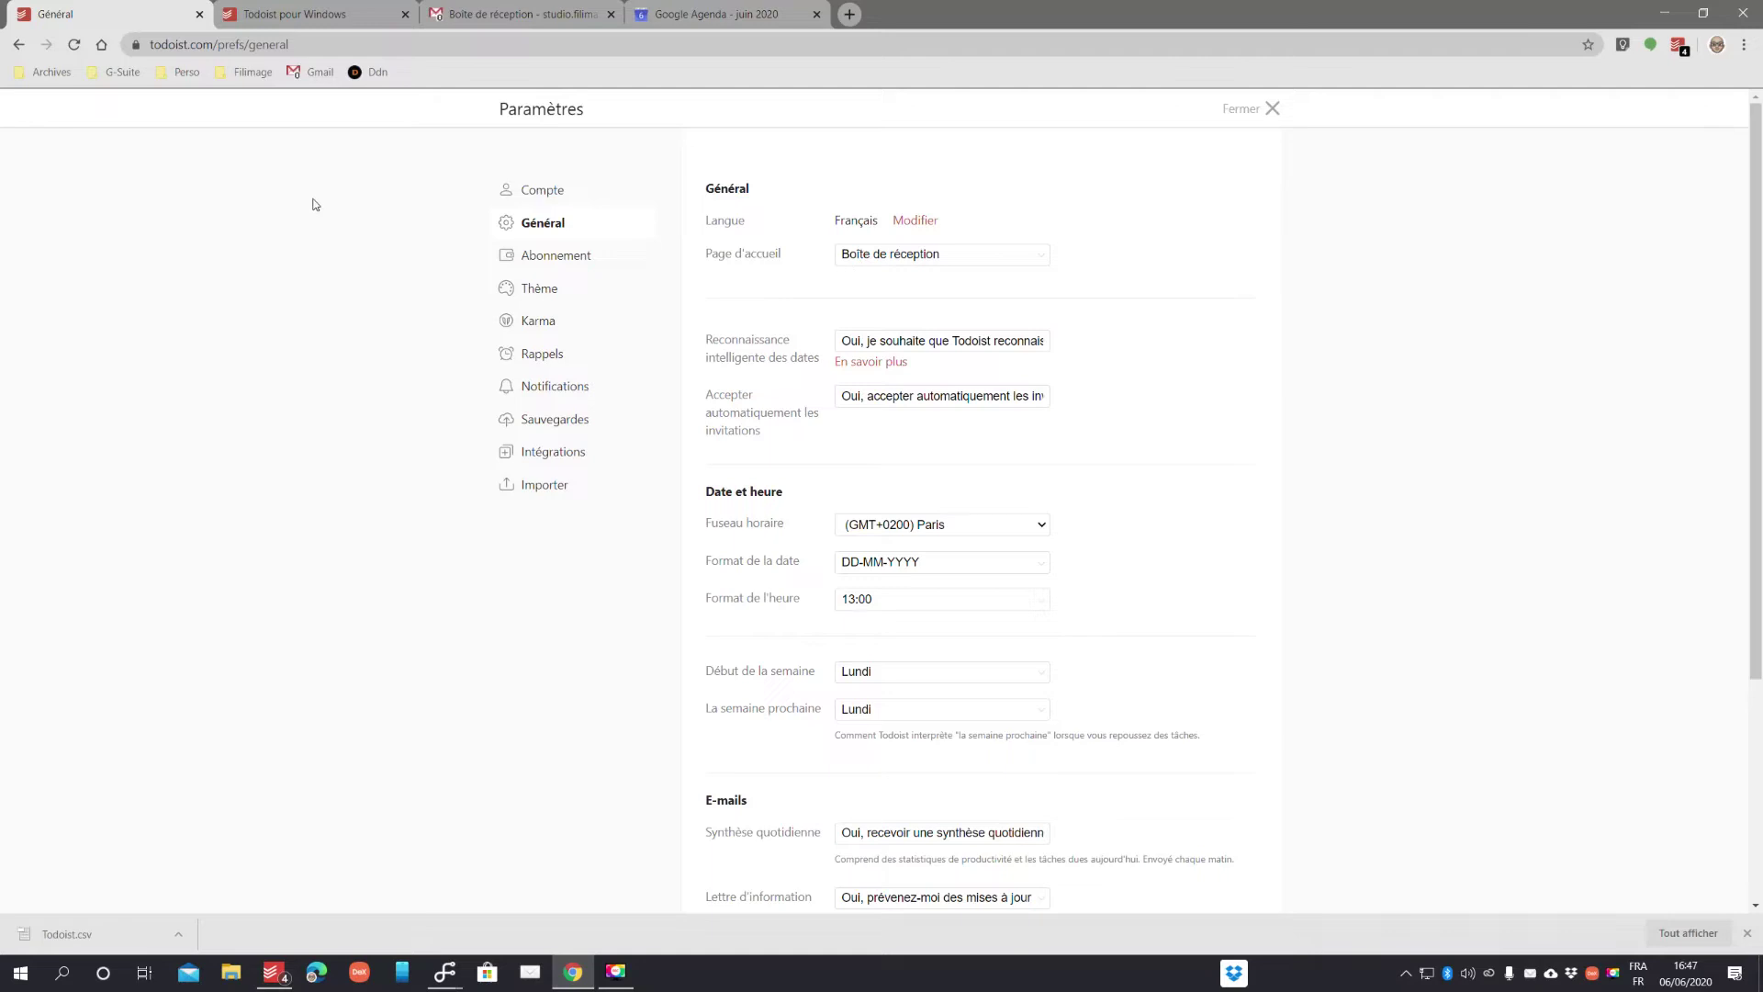
click(900, 254)
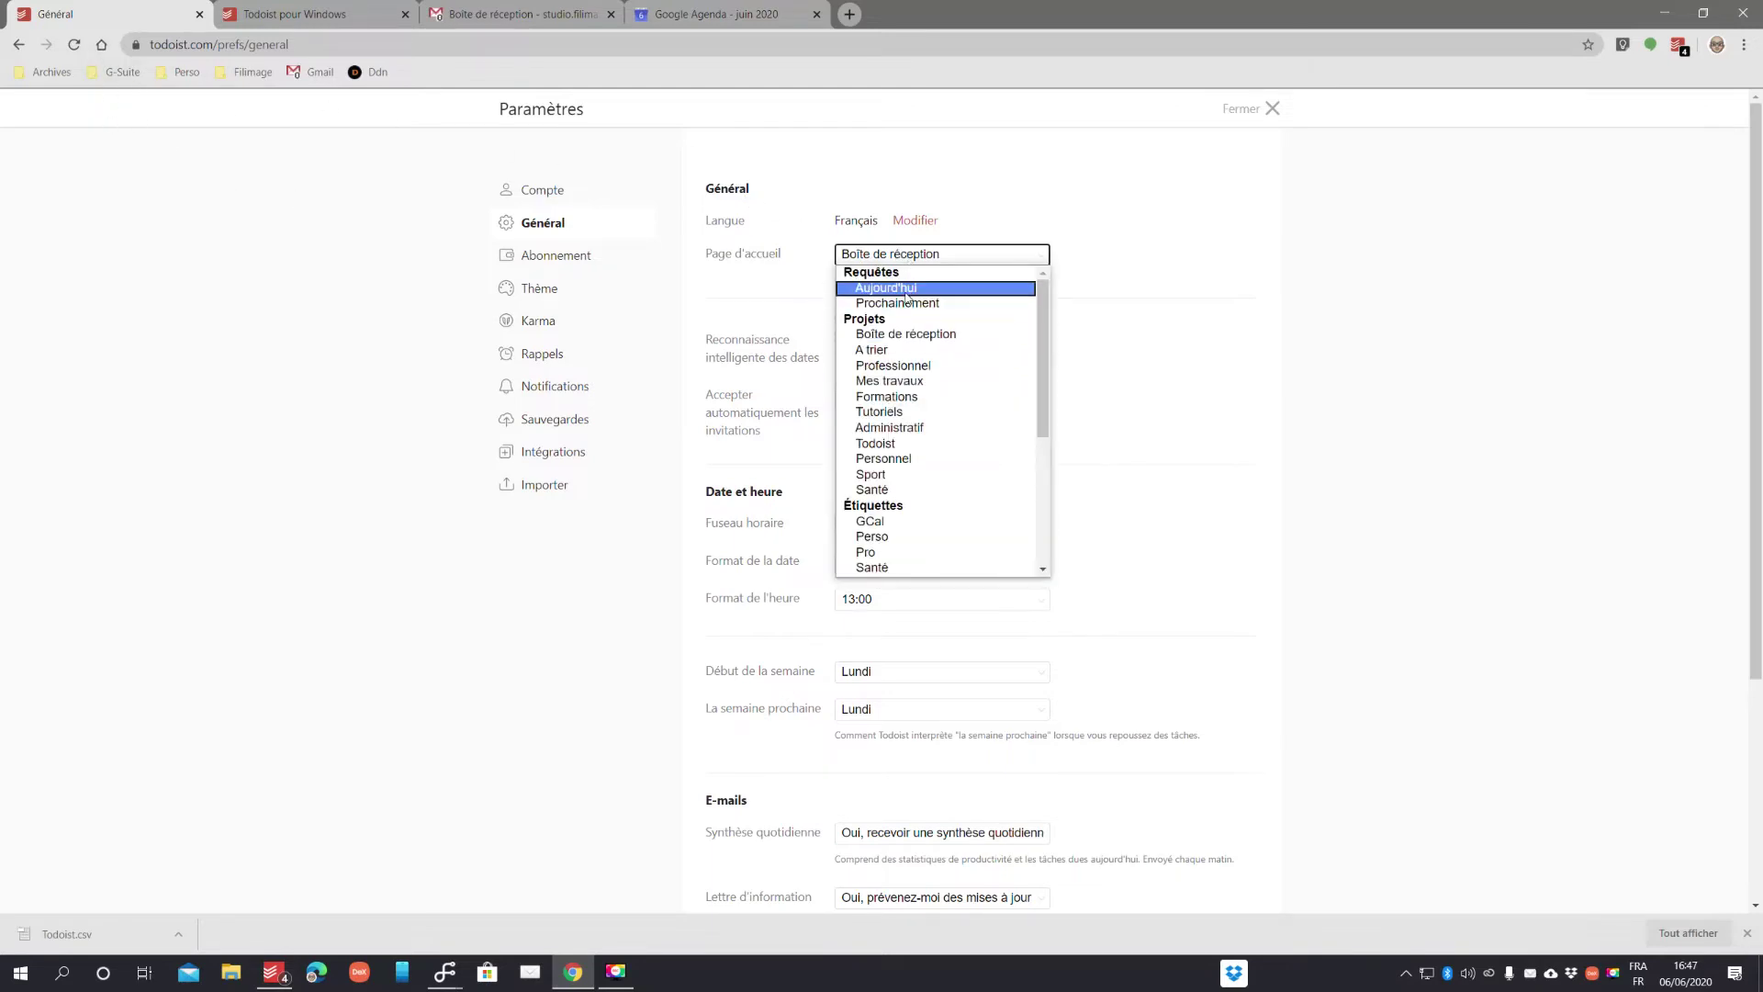
click(907, 288)
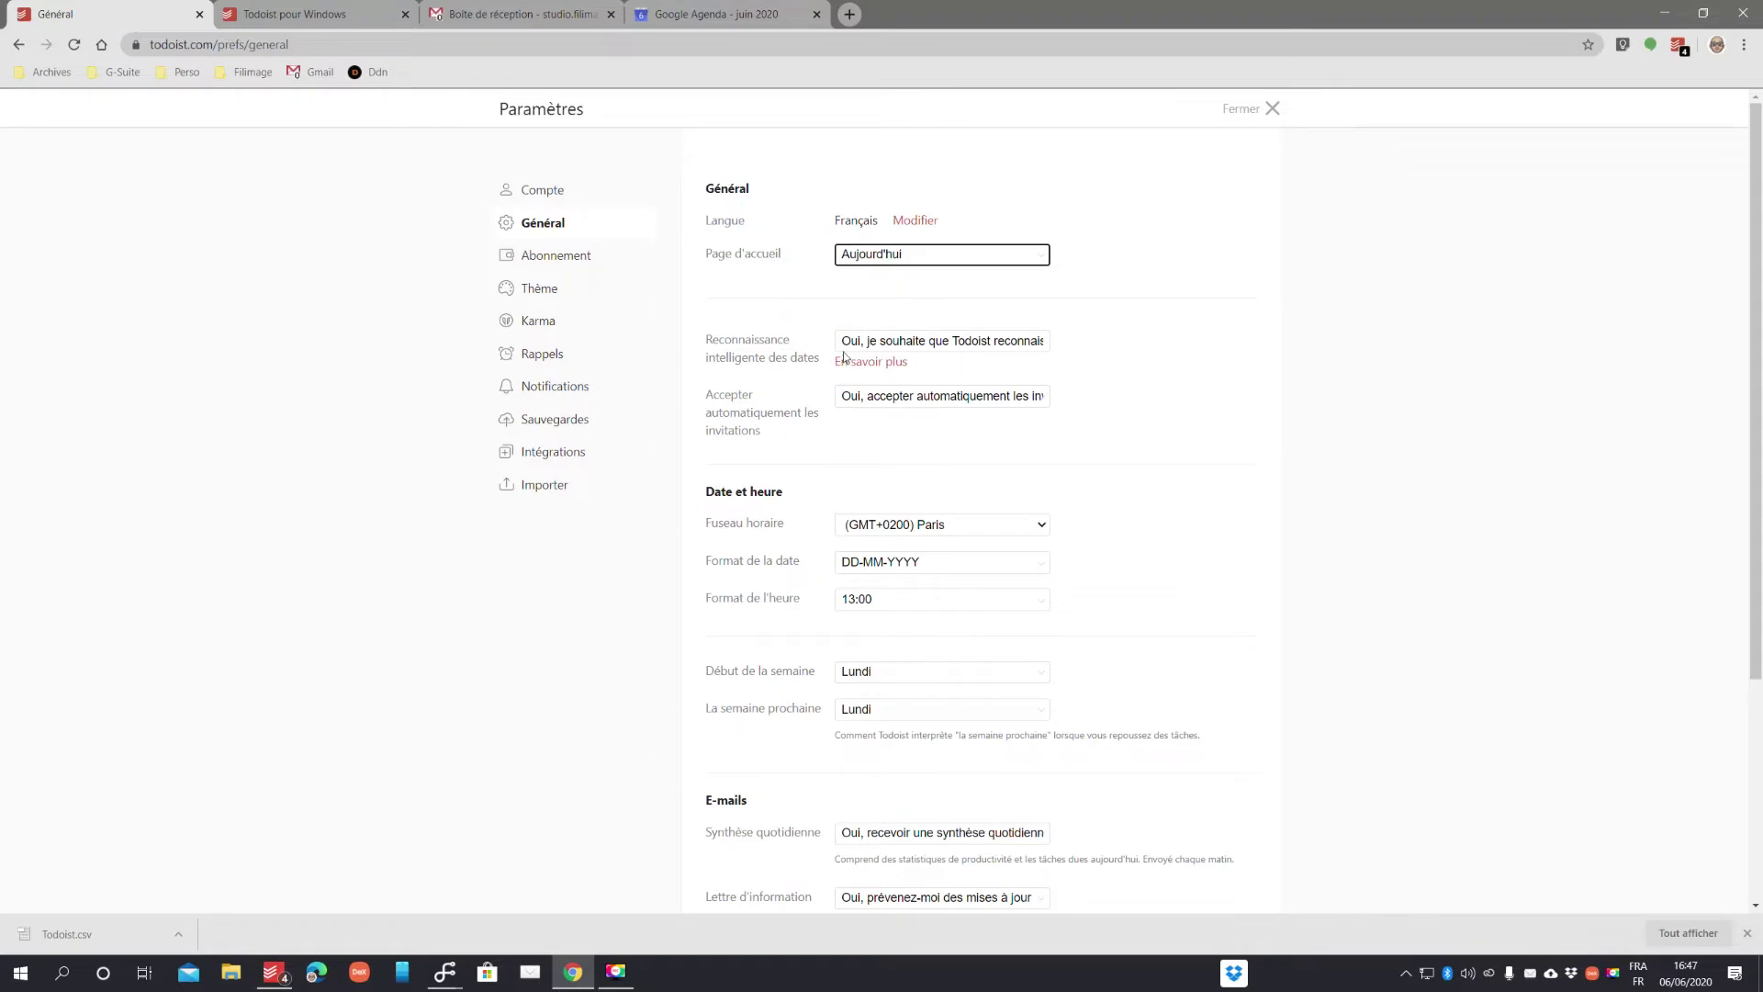
click(1271, 109)
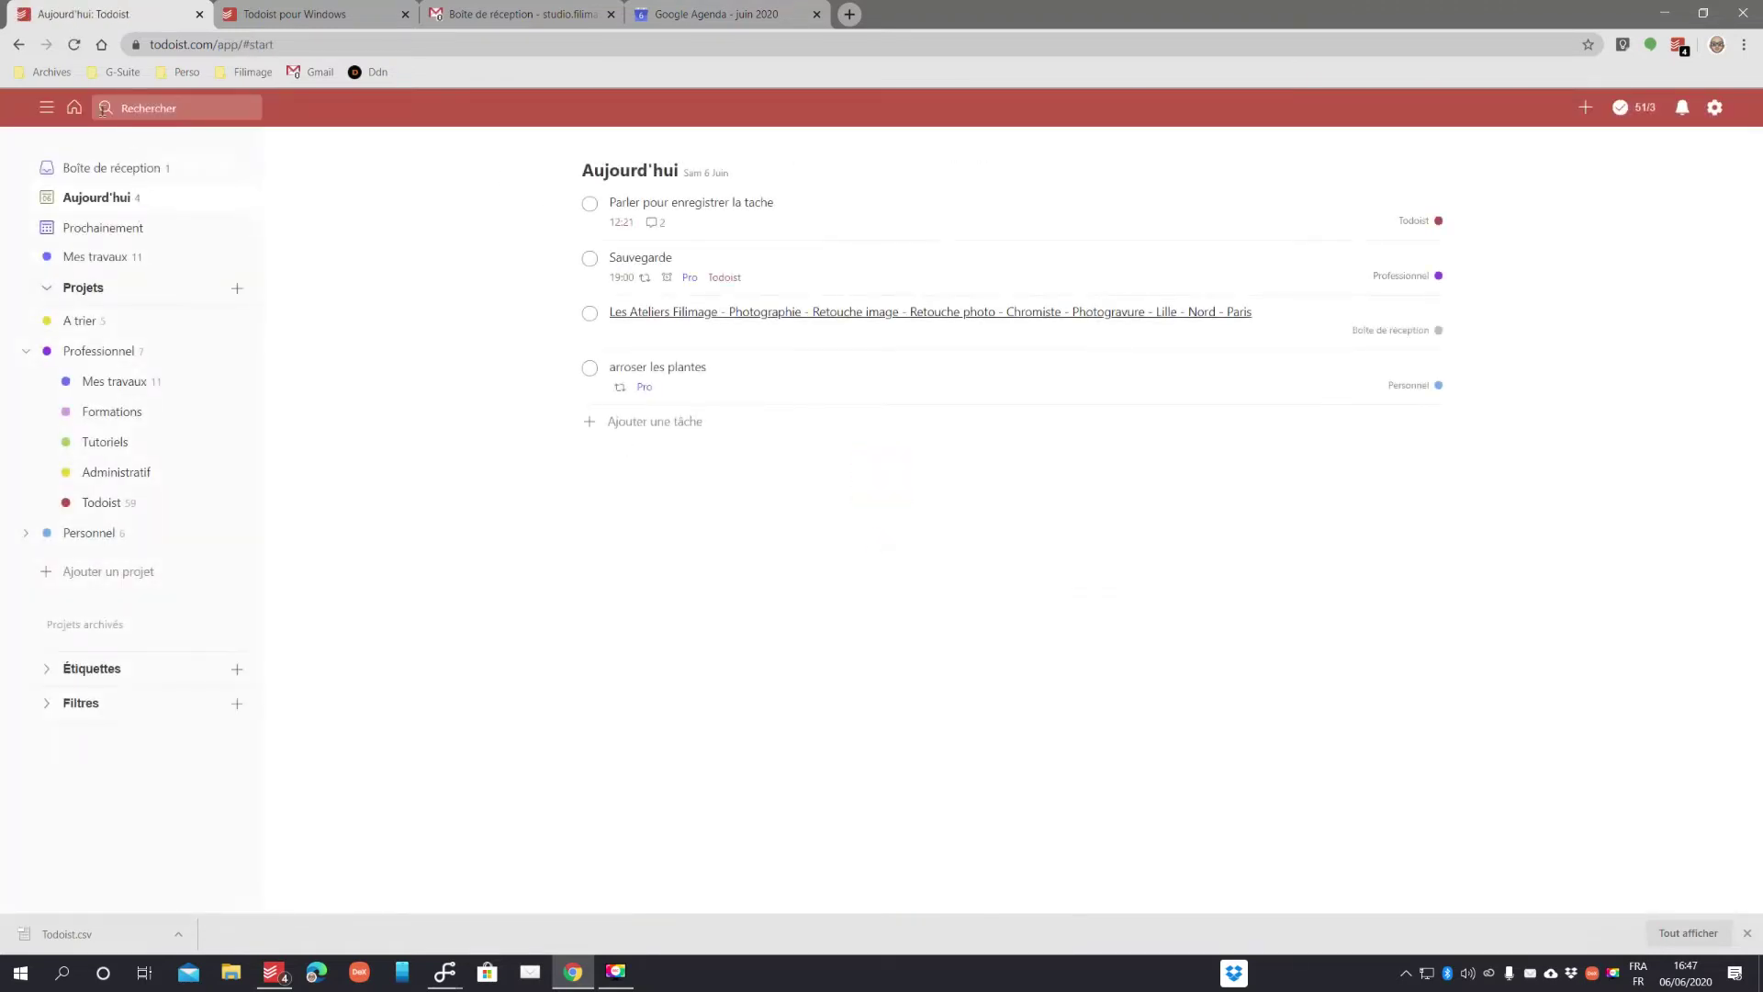
click(73, 110)
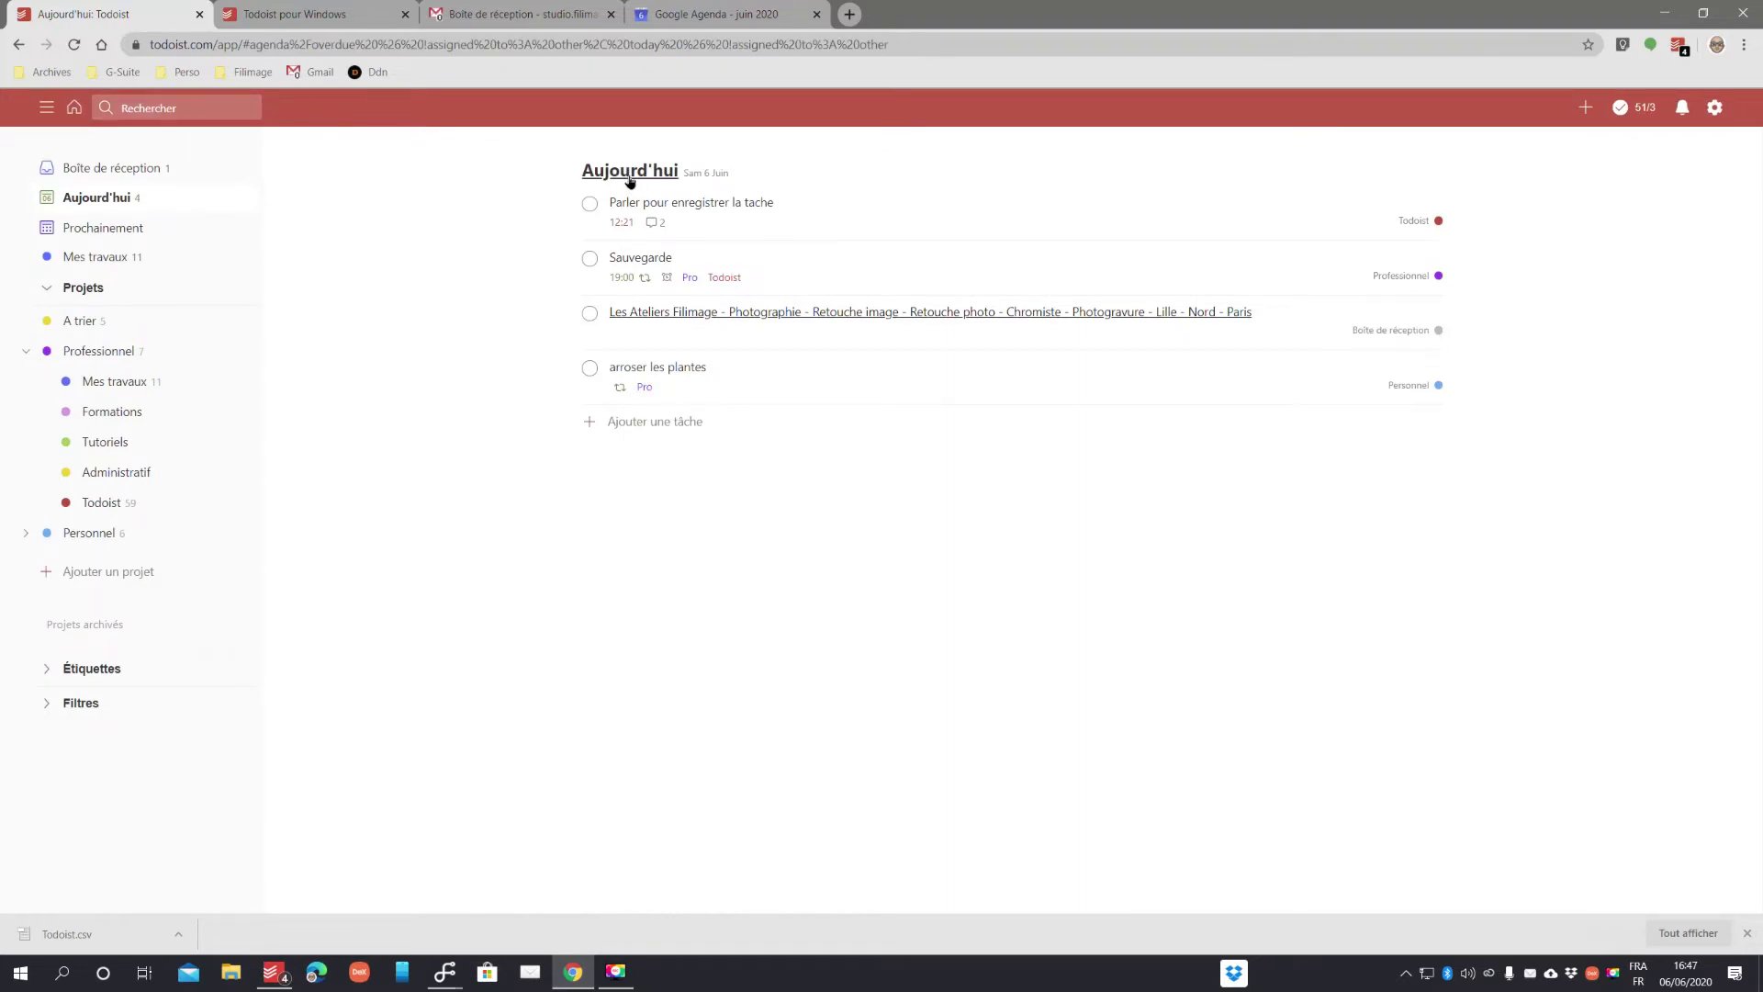
- Review the options for smart date recognition in the general settings, leaving the choice as it is
click(1715, 107)
click(1557, 184)
click(551, 226)
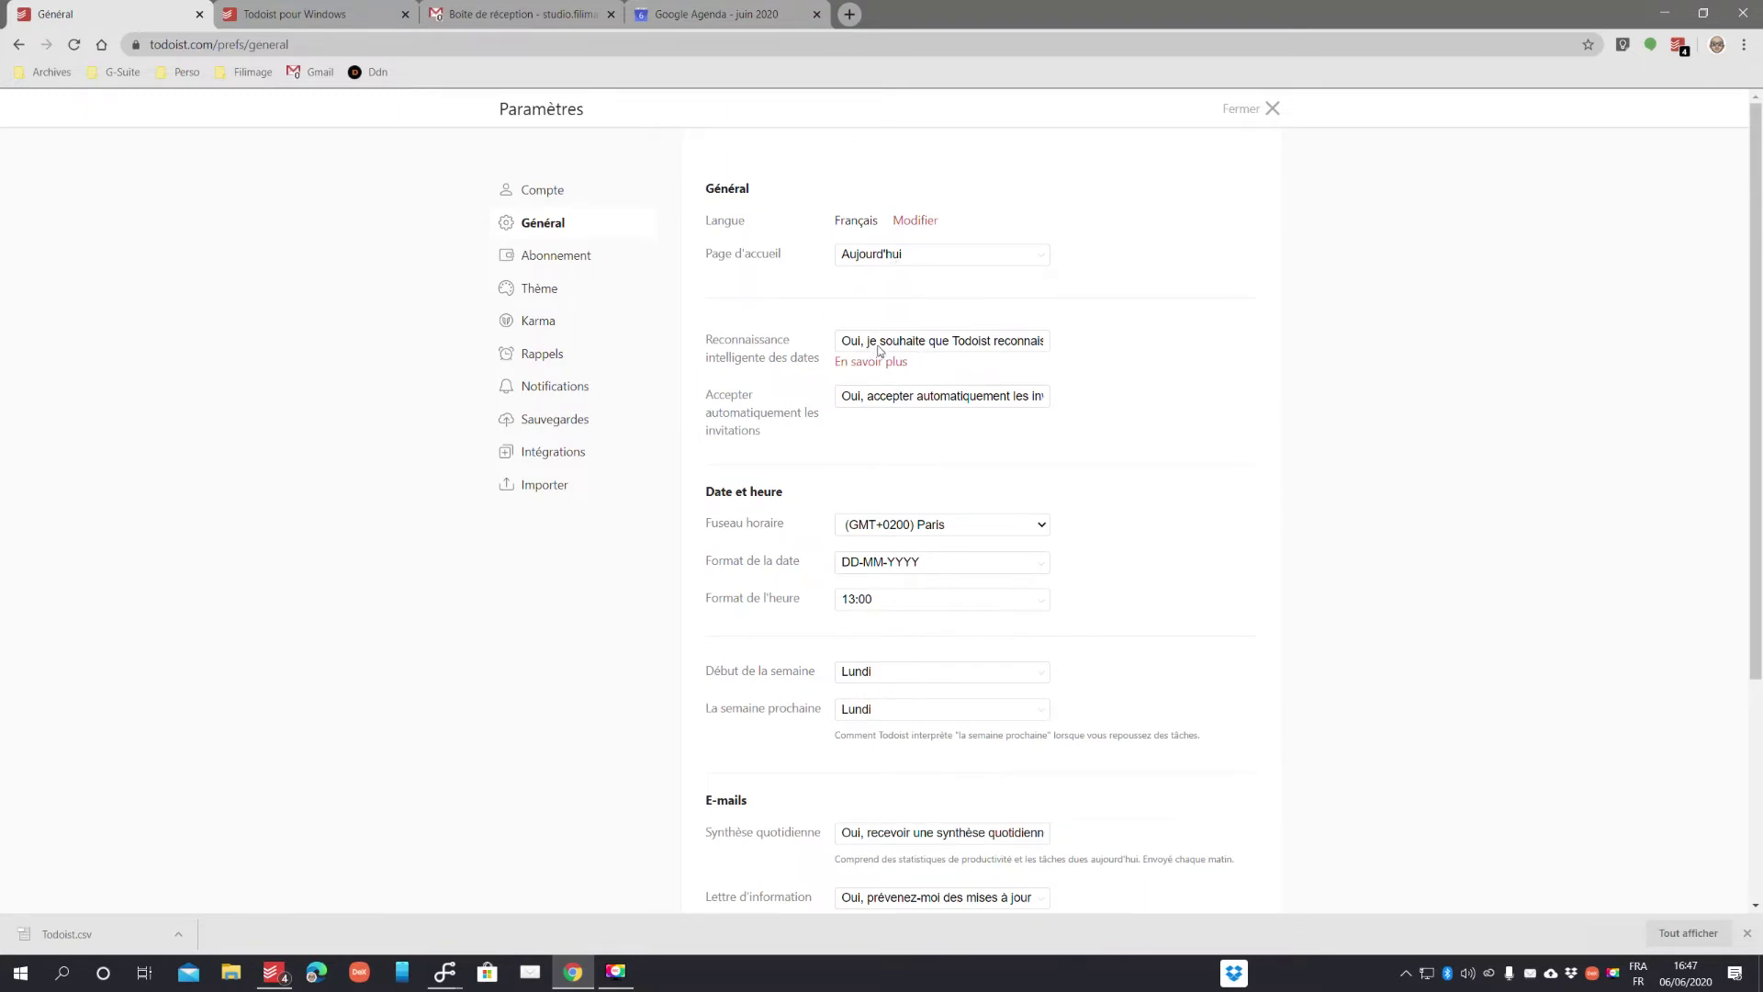
click(951, 349)
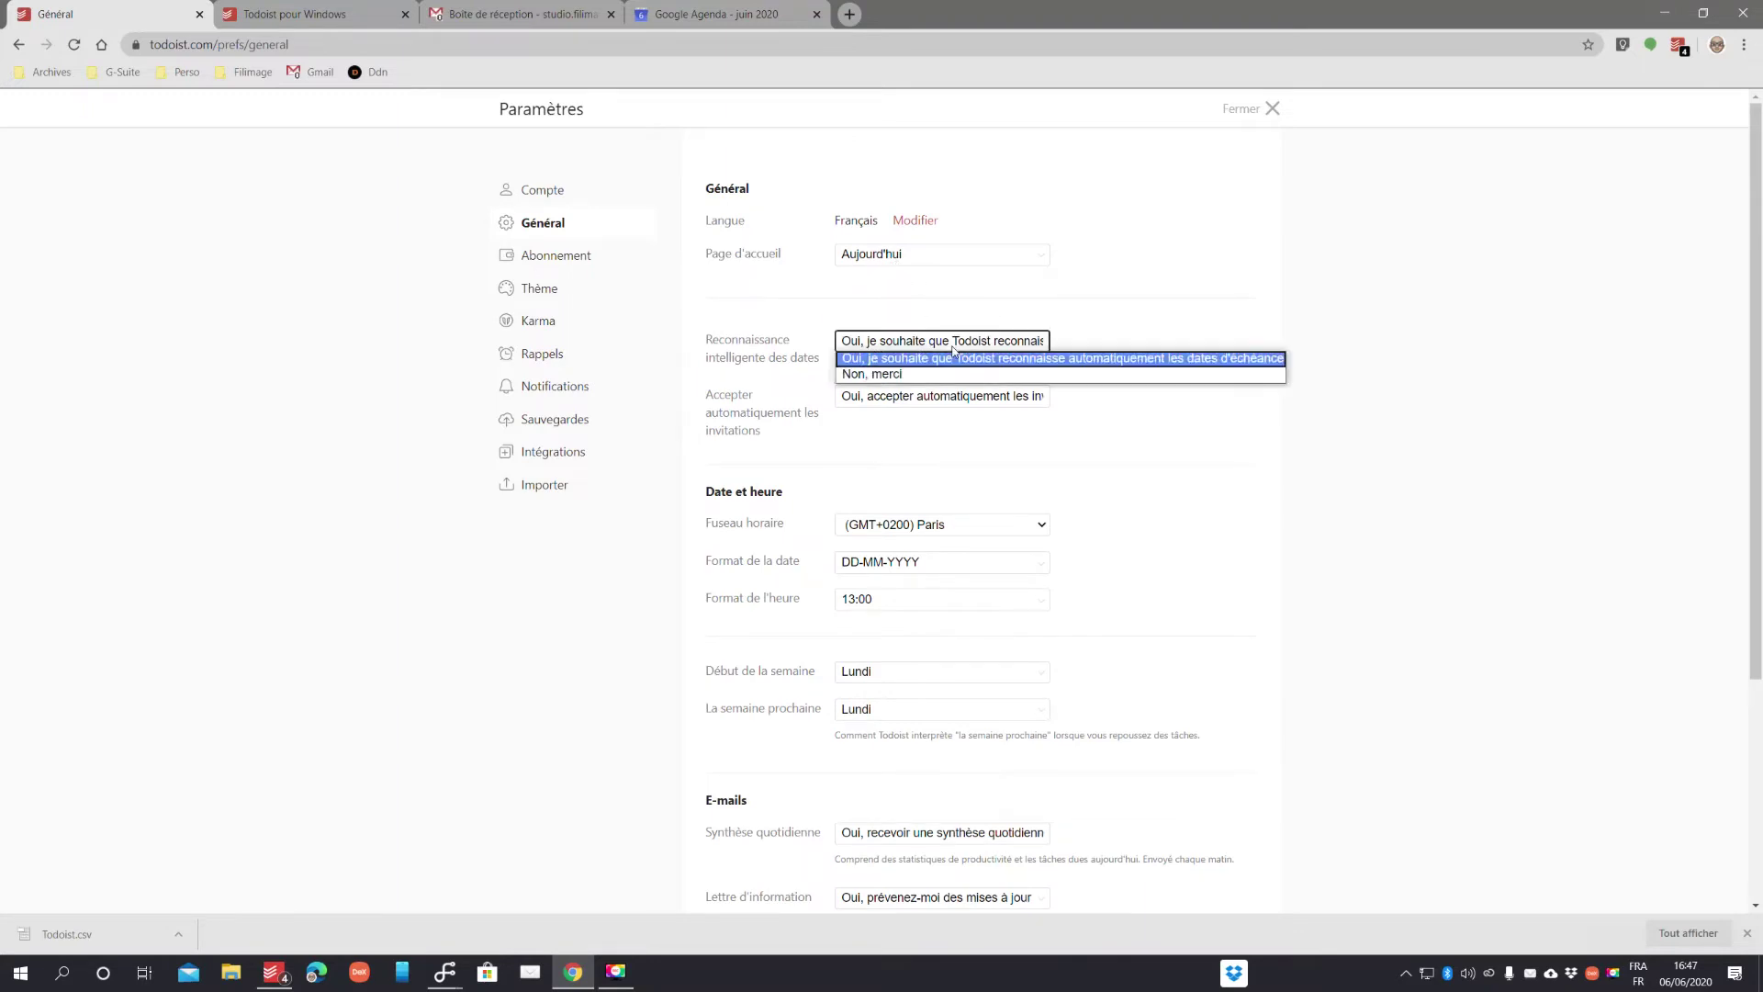
click(1146, 330)
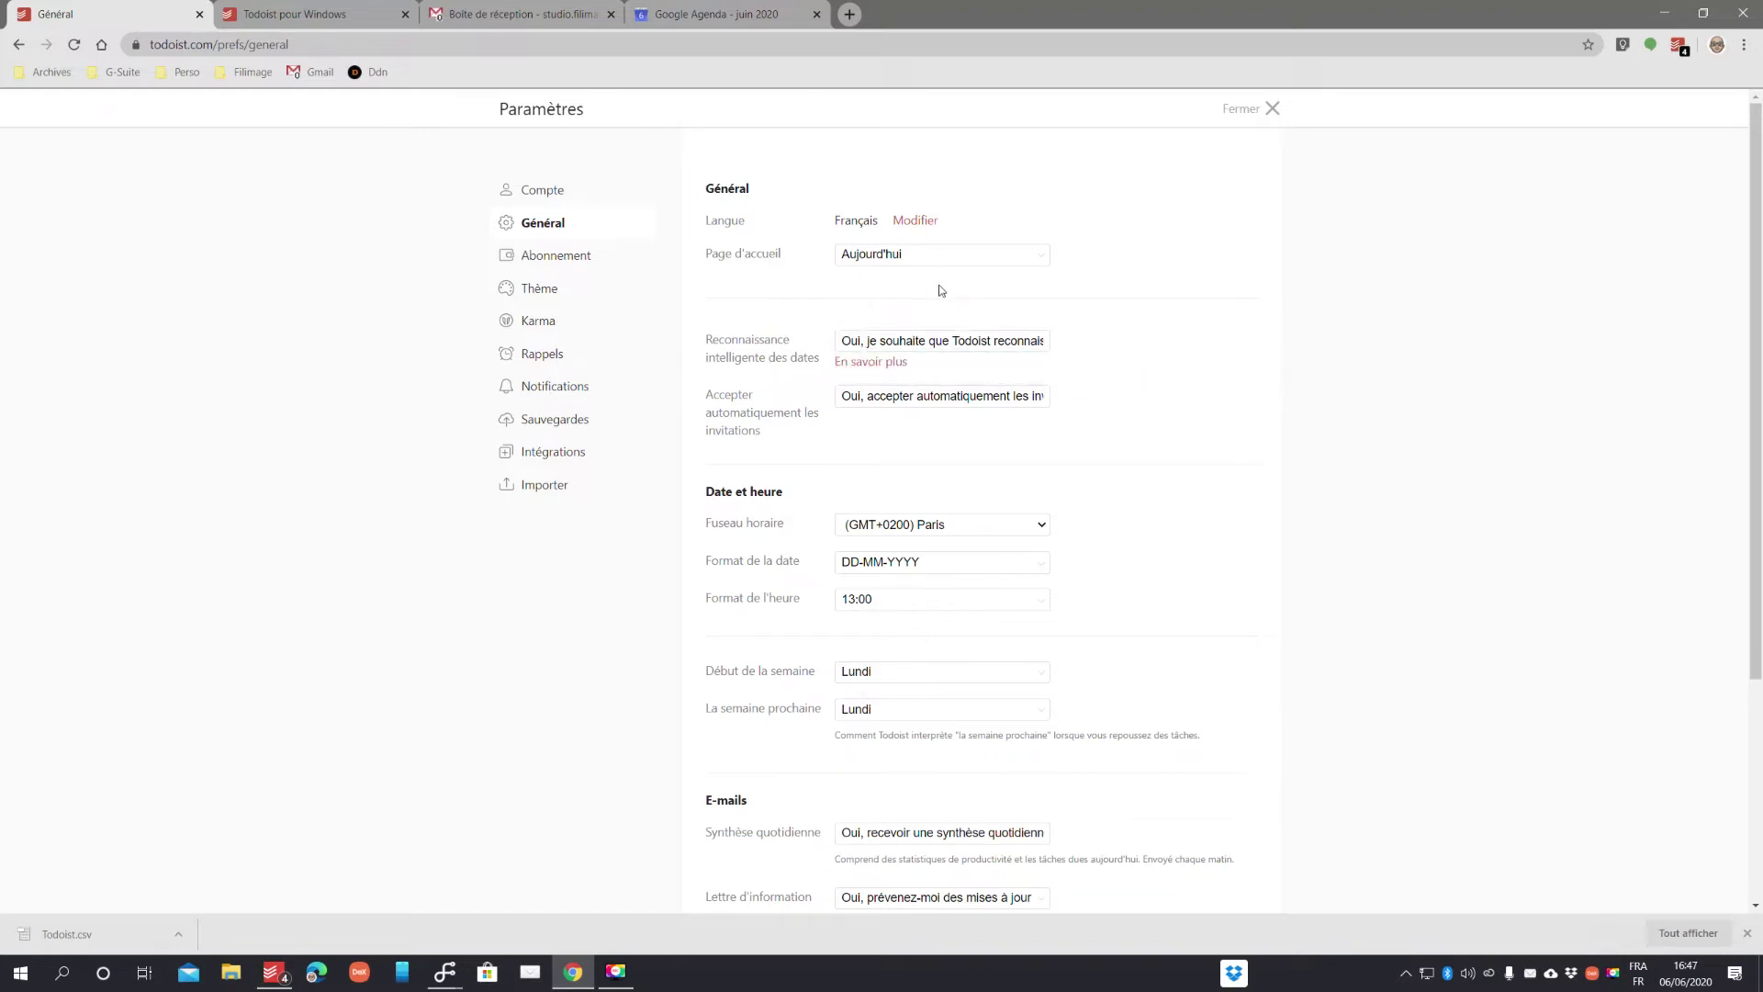
click(1273, 110)
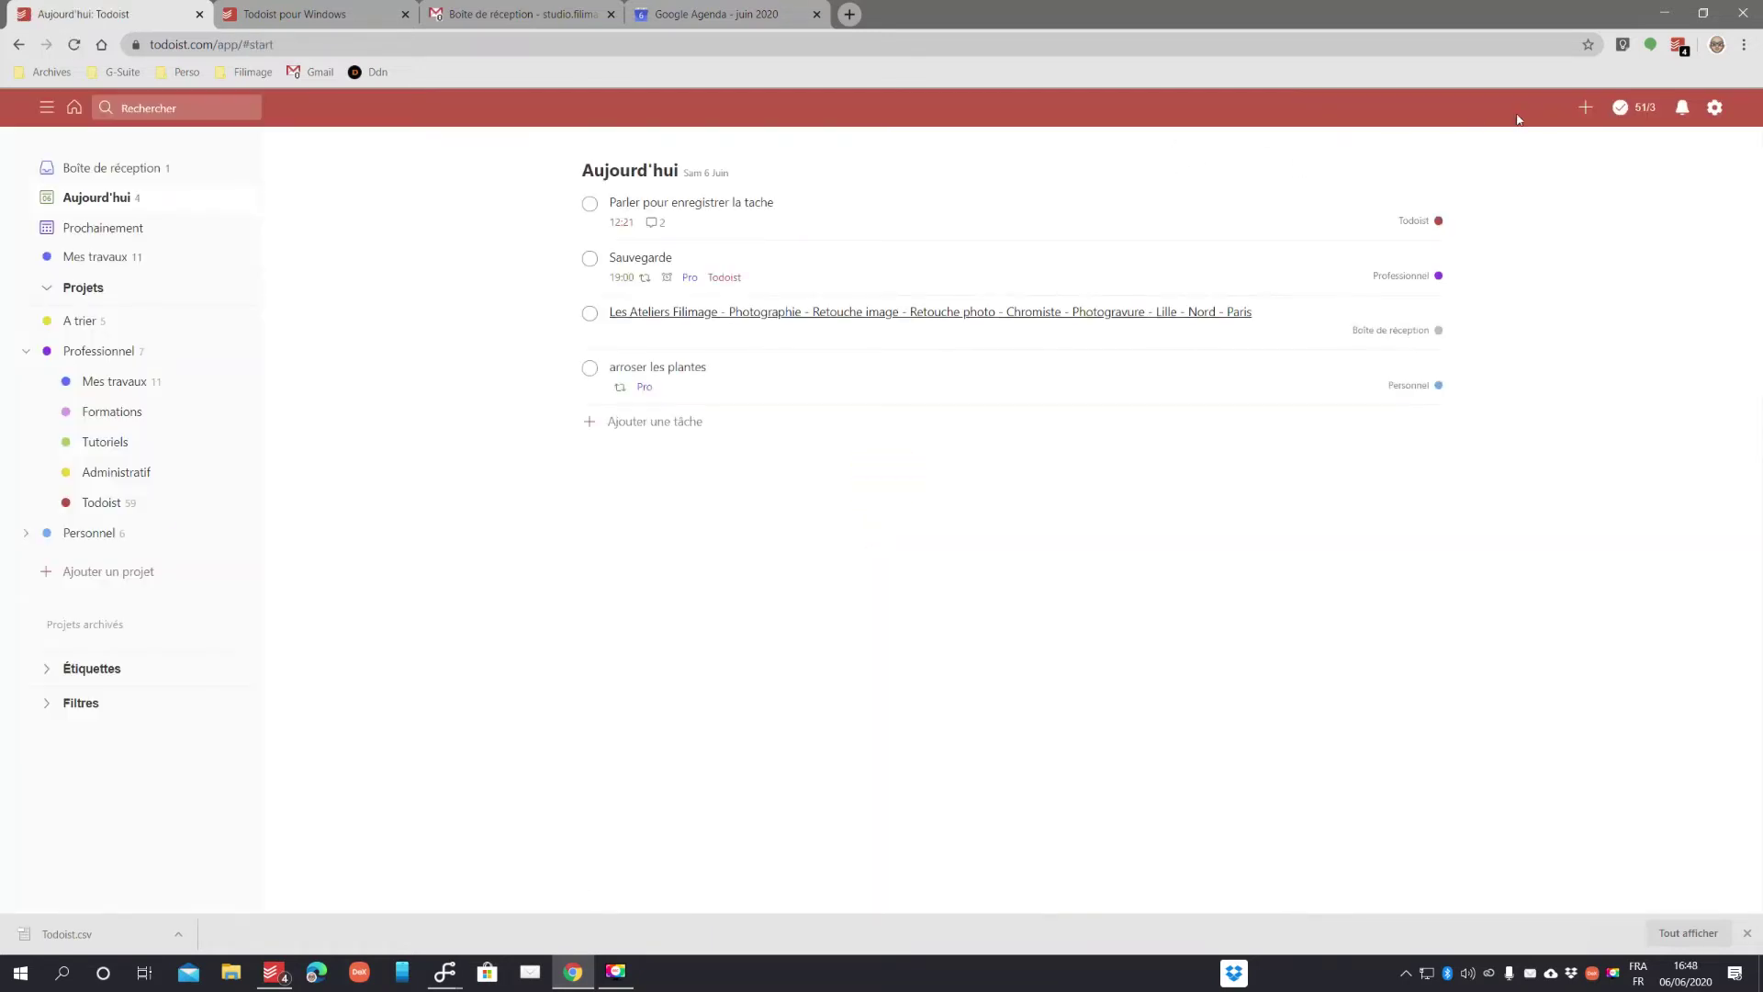
click(1586, 109)
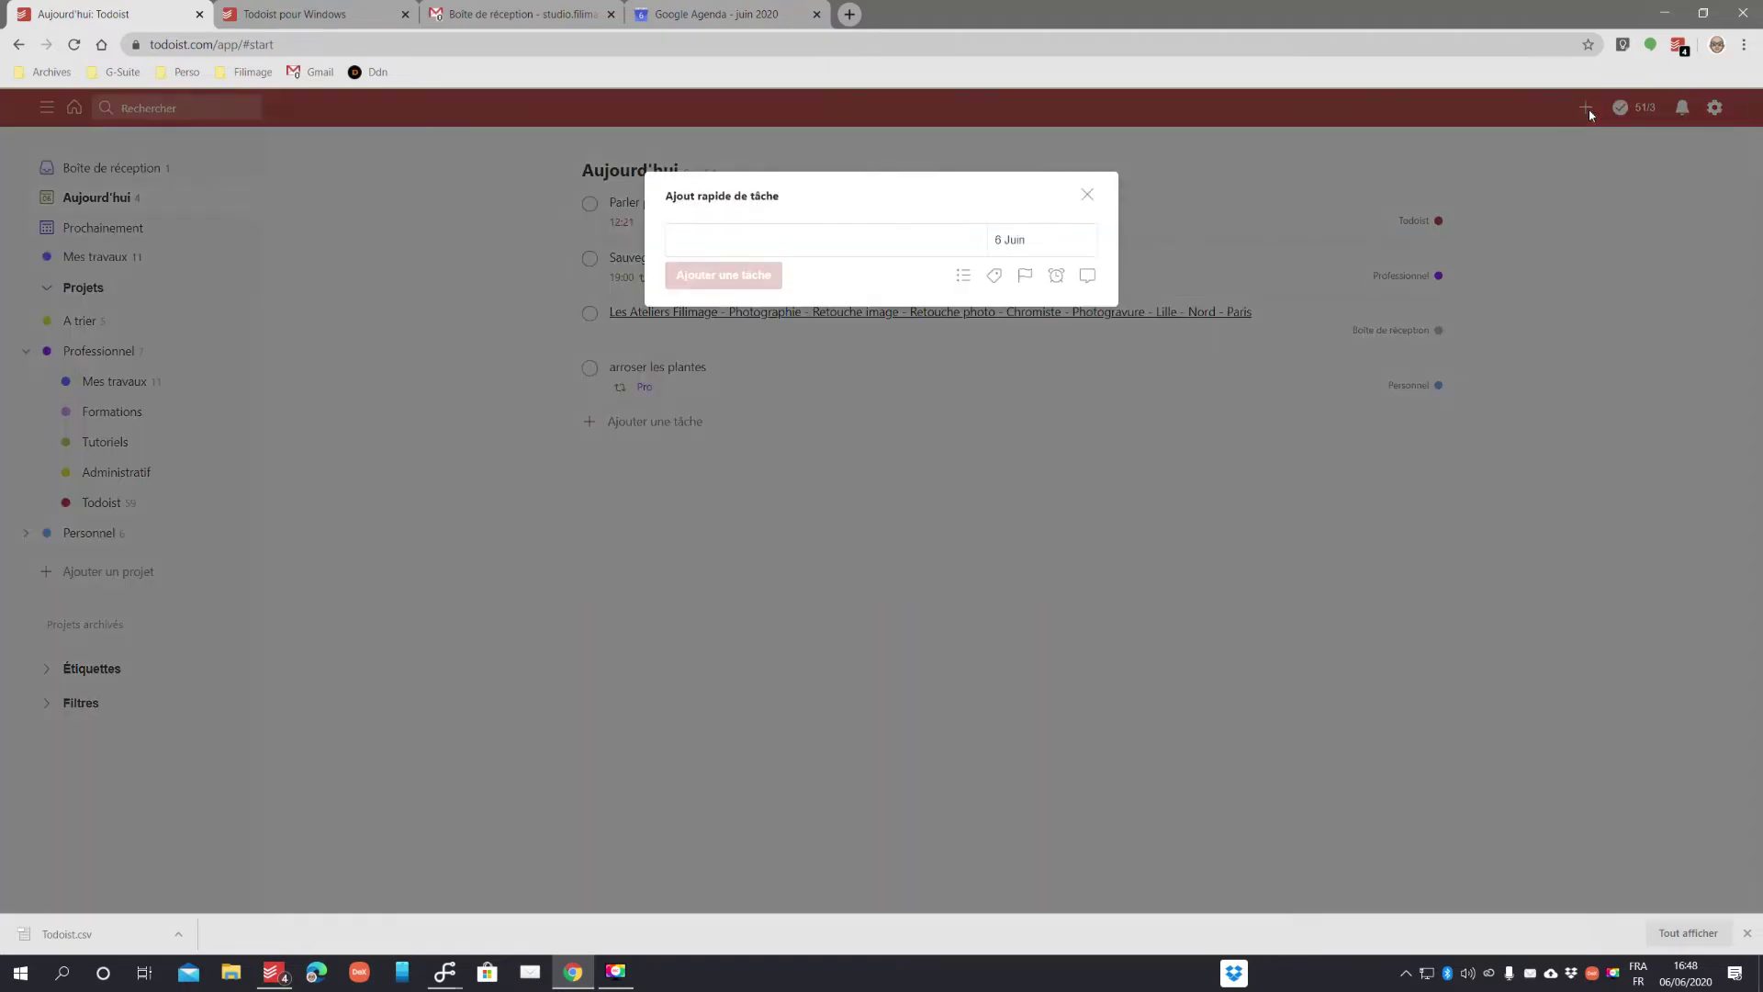
text(arros)
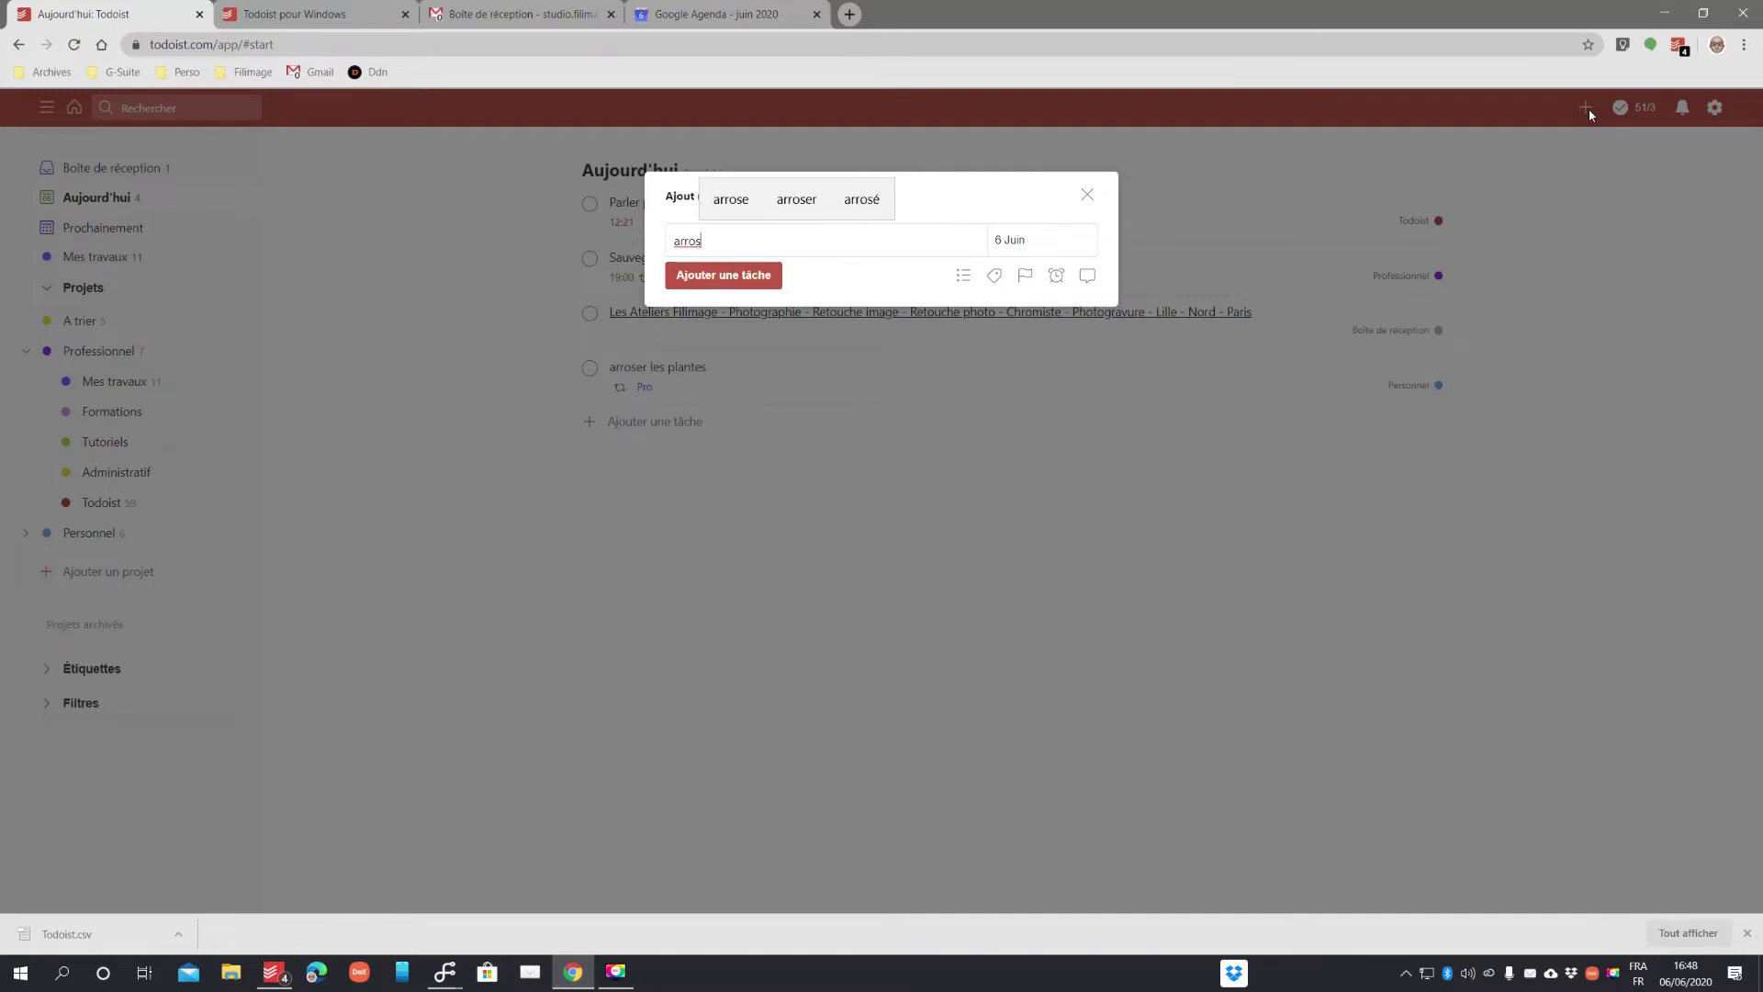
click(795, 202)
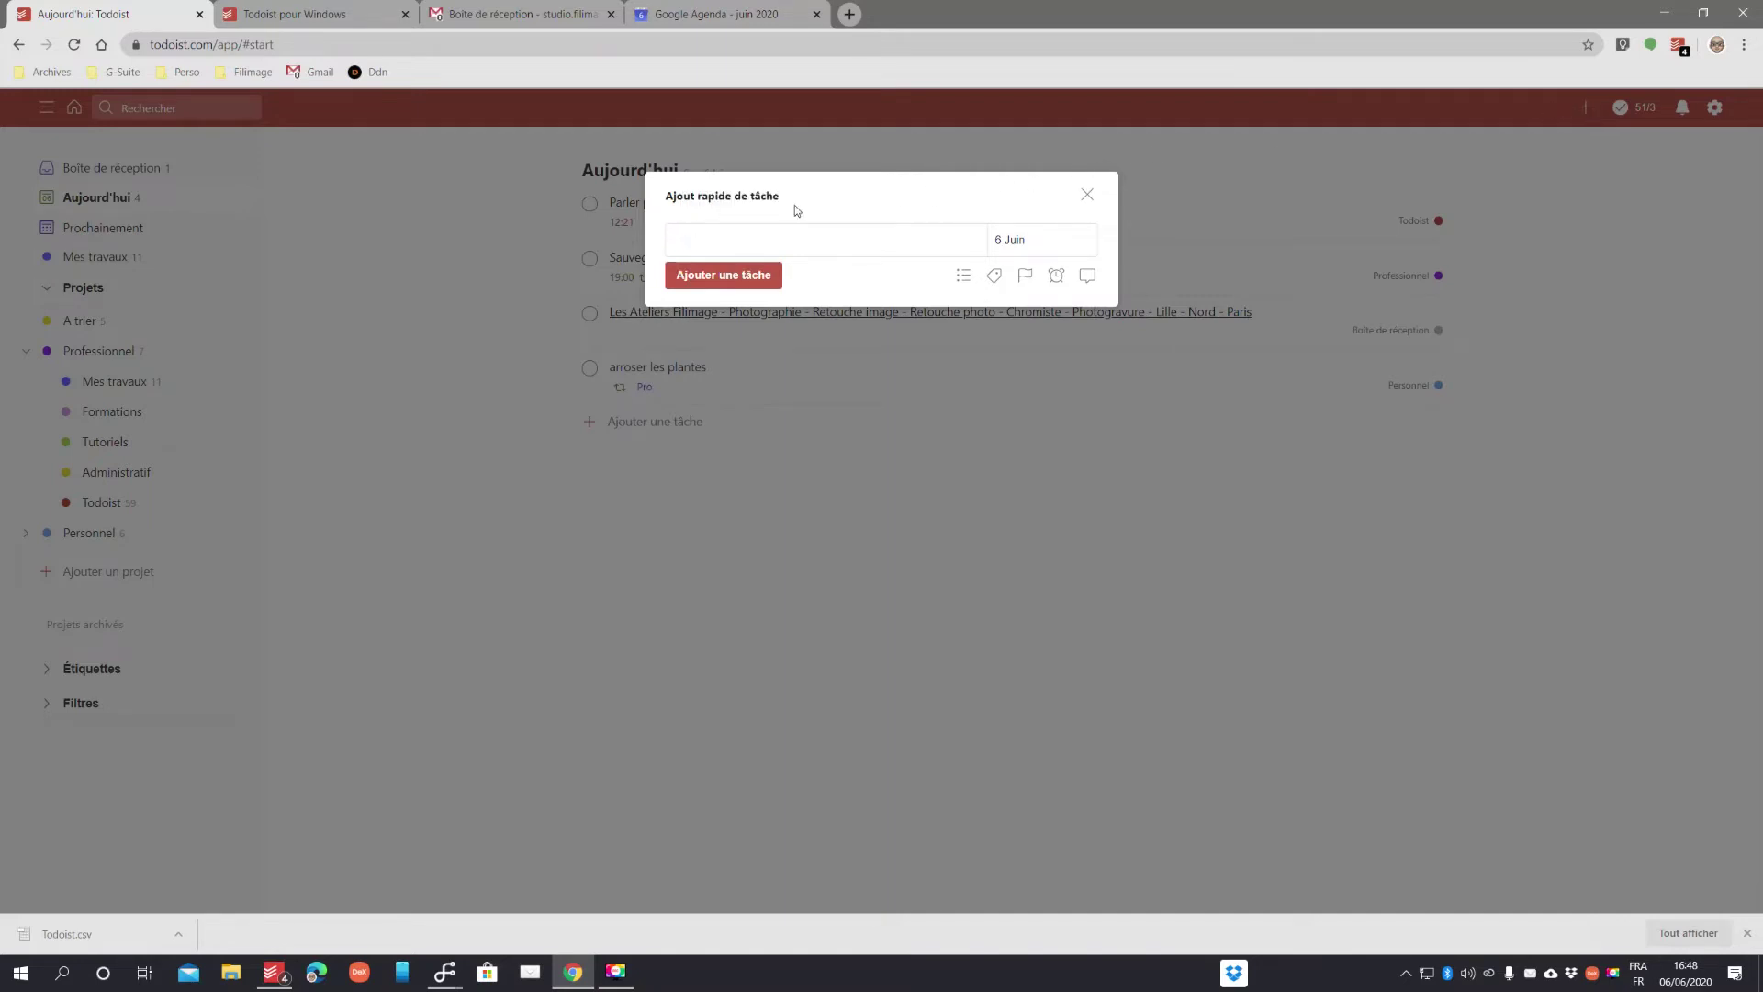
click(762, 240)
click(1087, 195)
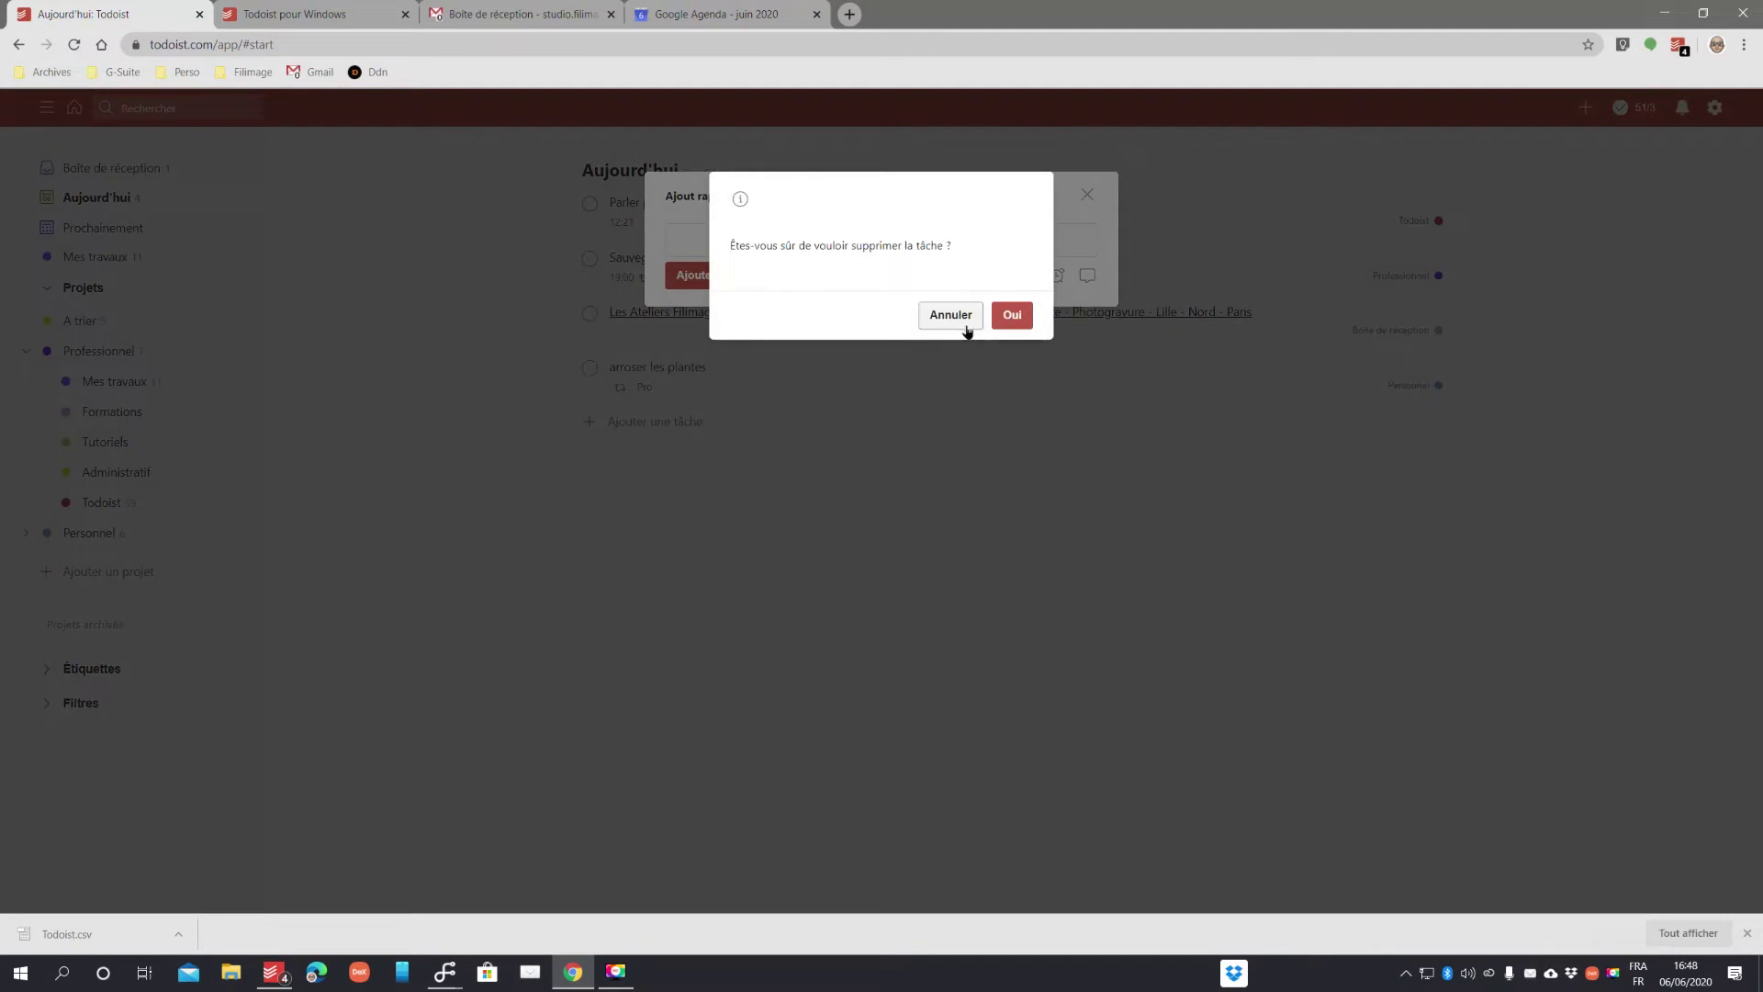
click(1011, 316)
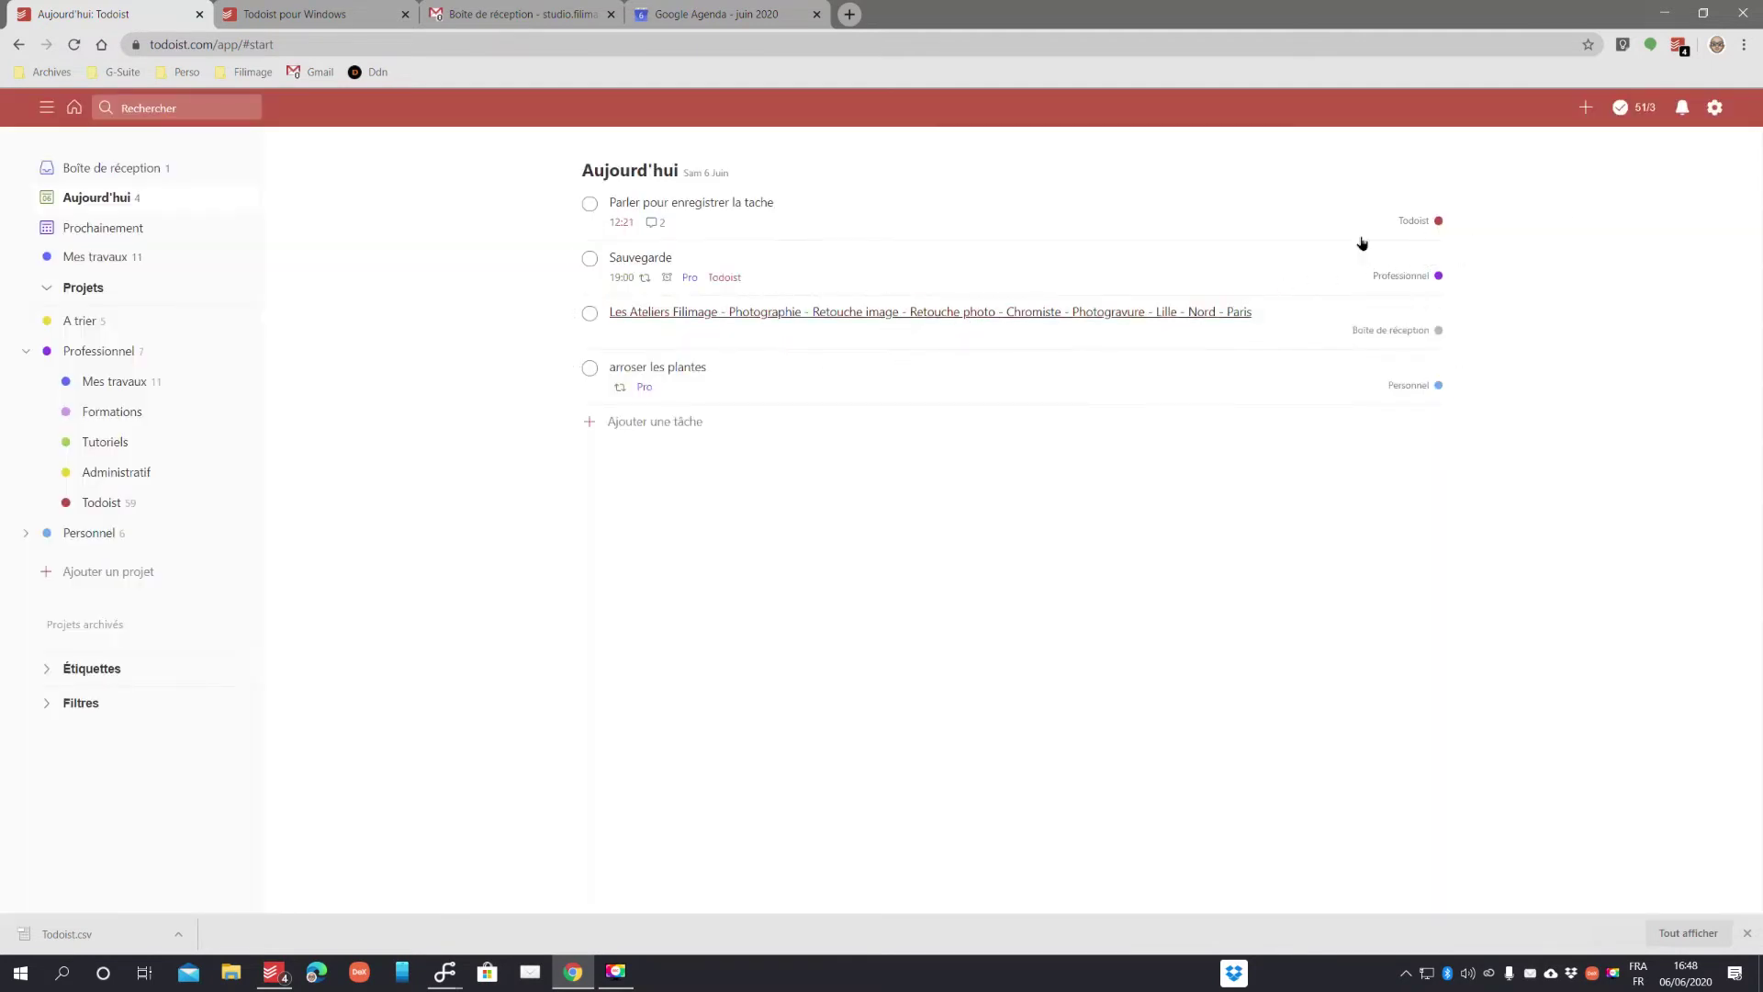
- Add the recurring date "tous jours pendant 15 jours" to the title of the "arroser les plantes" task
click(665, 370)
click(793, 157)
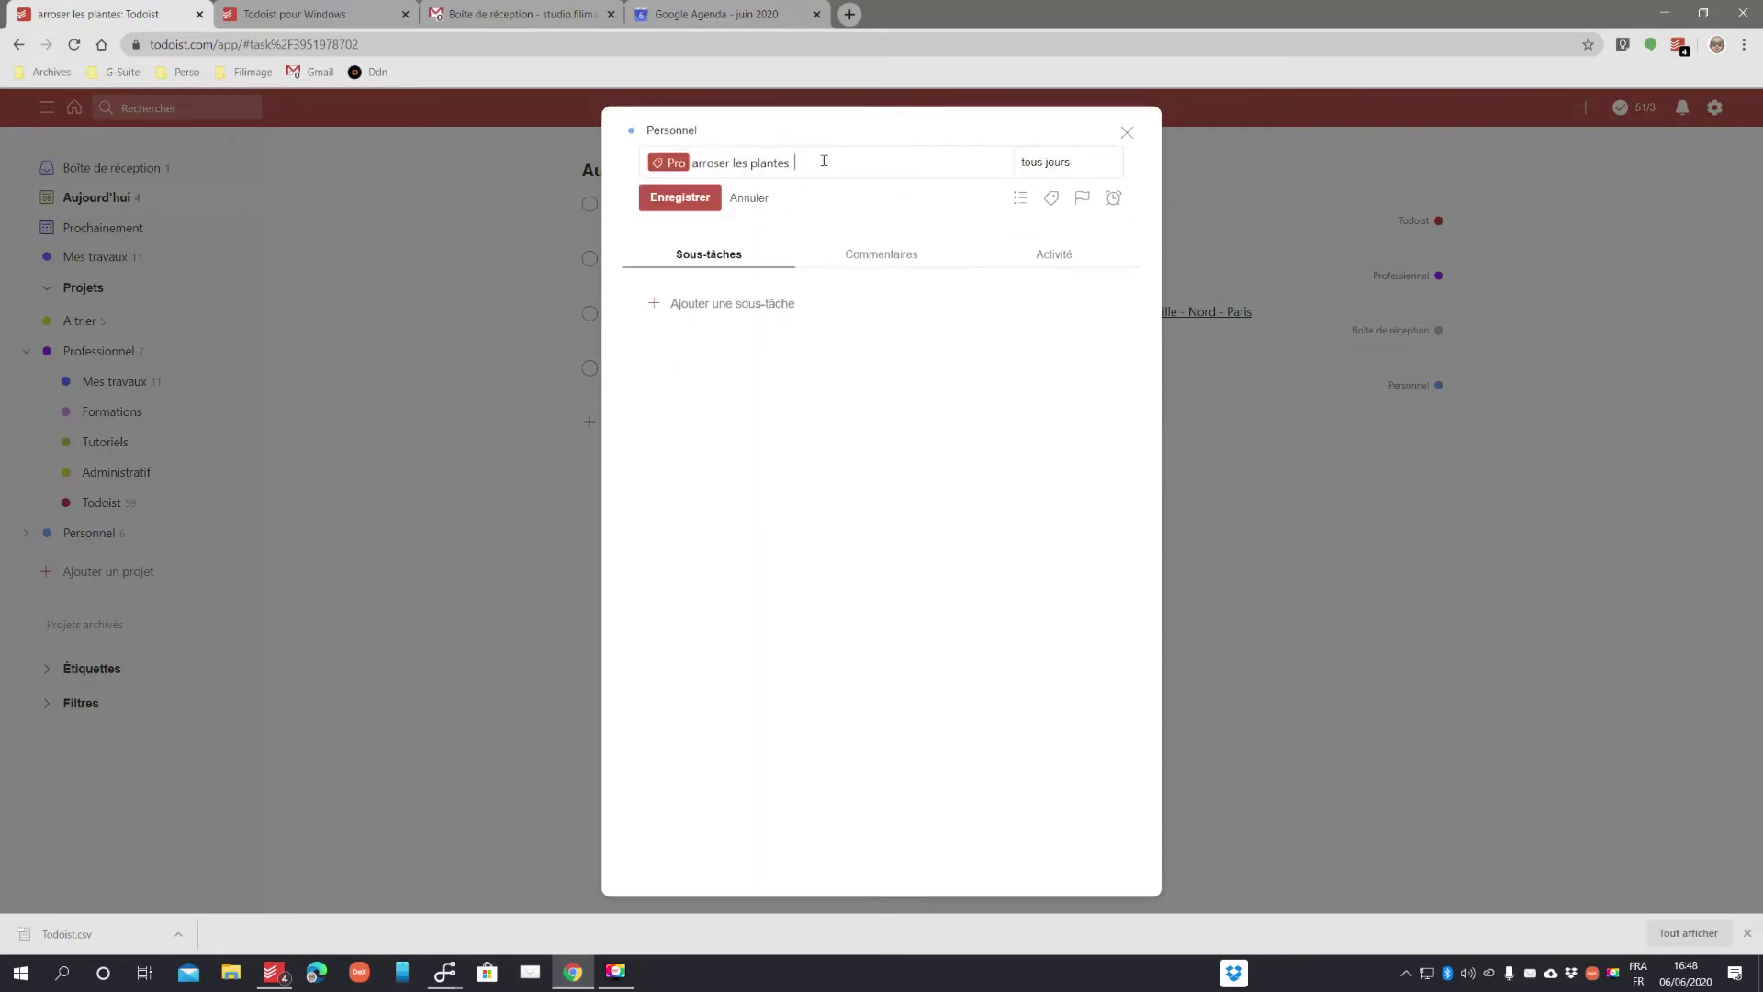
text(tous jours)
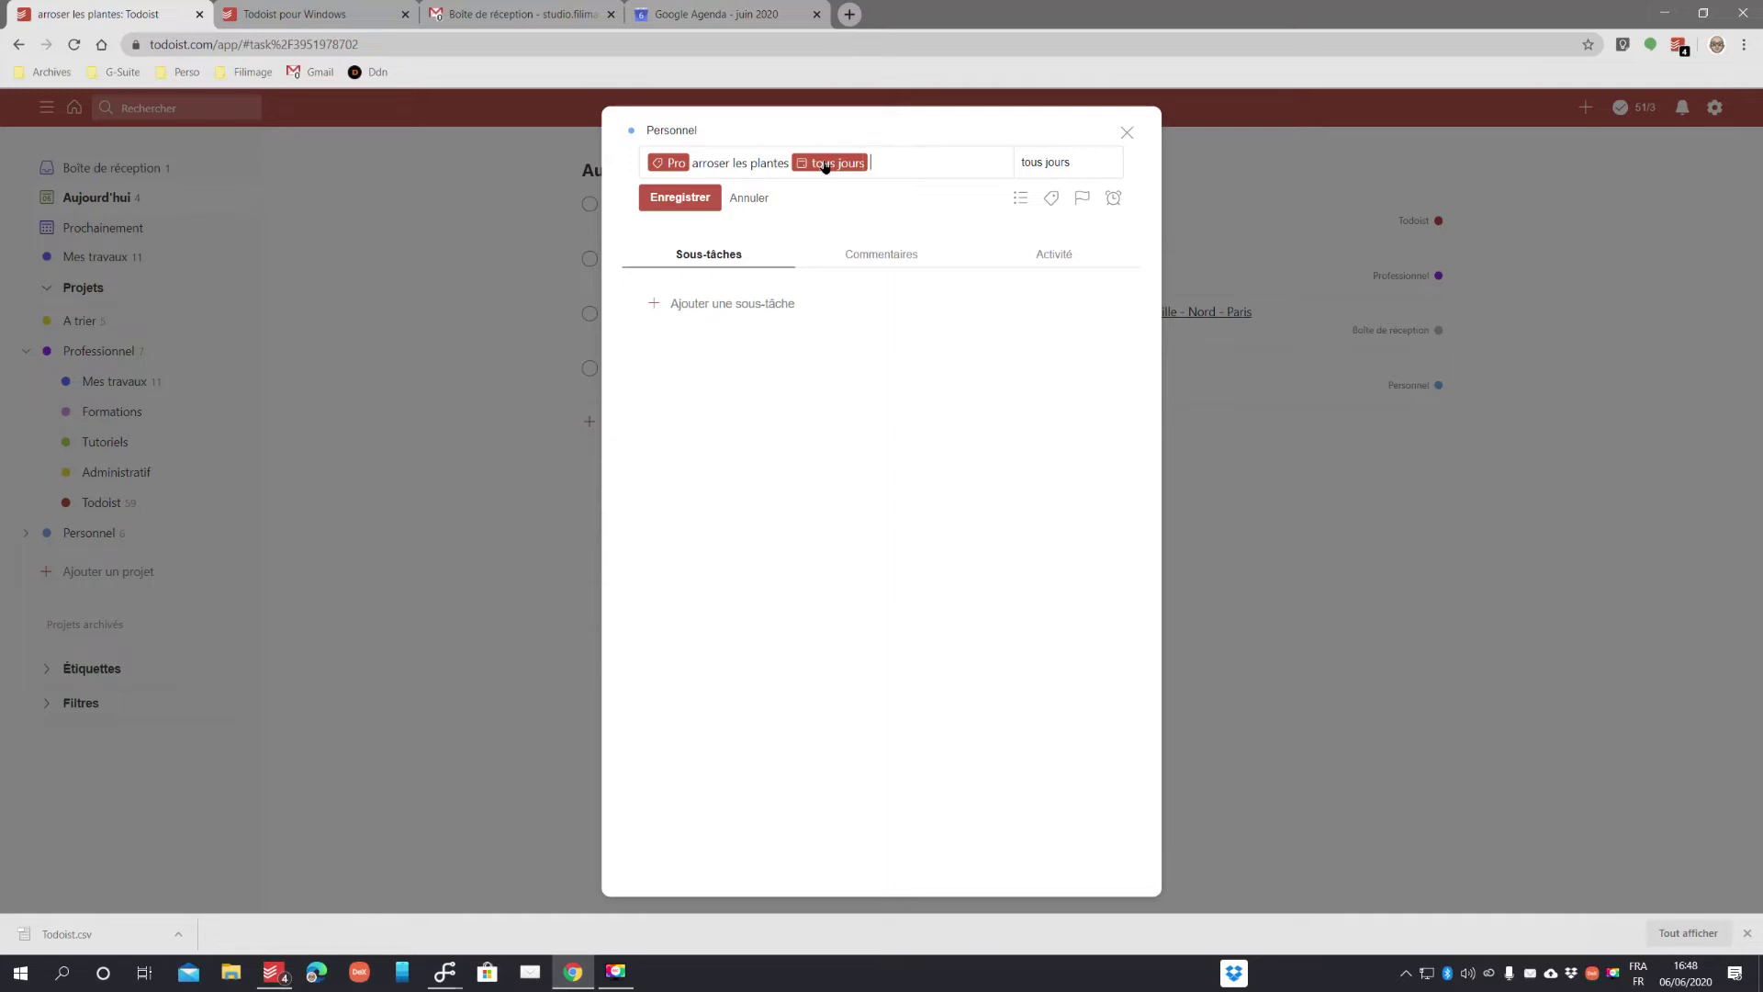
text(penda)
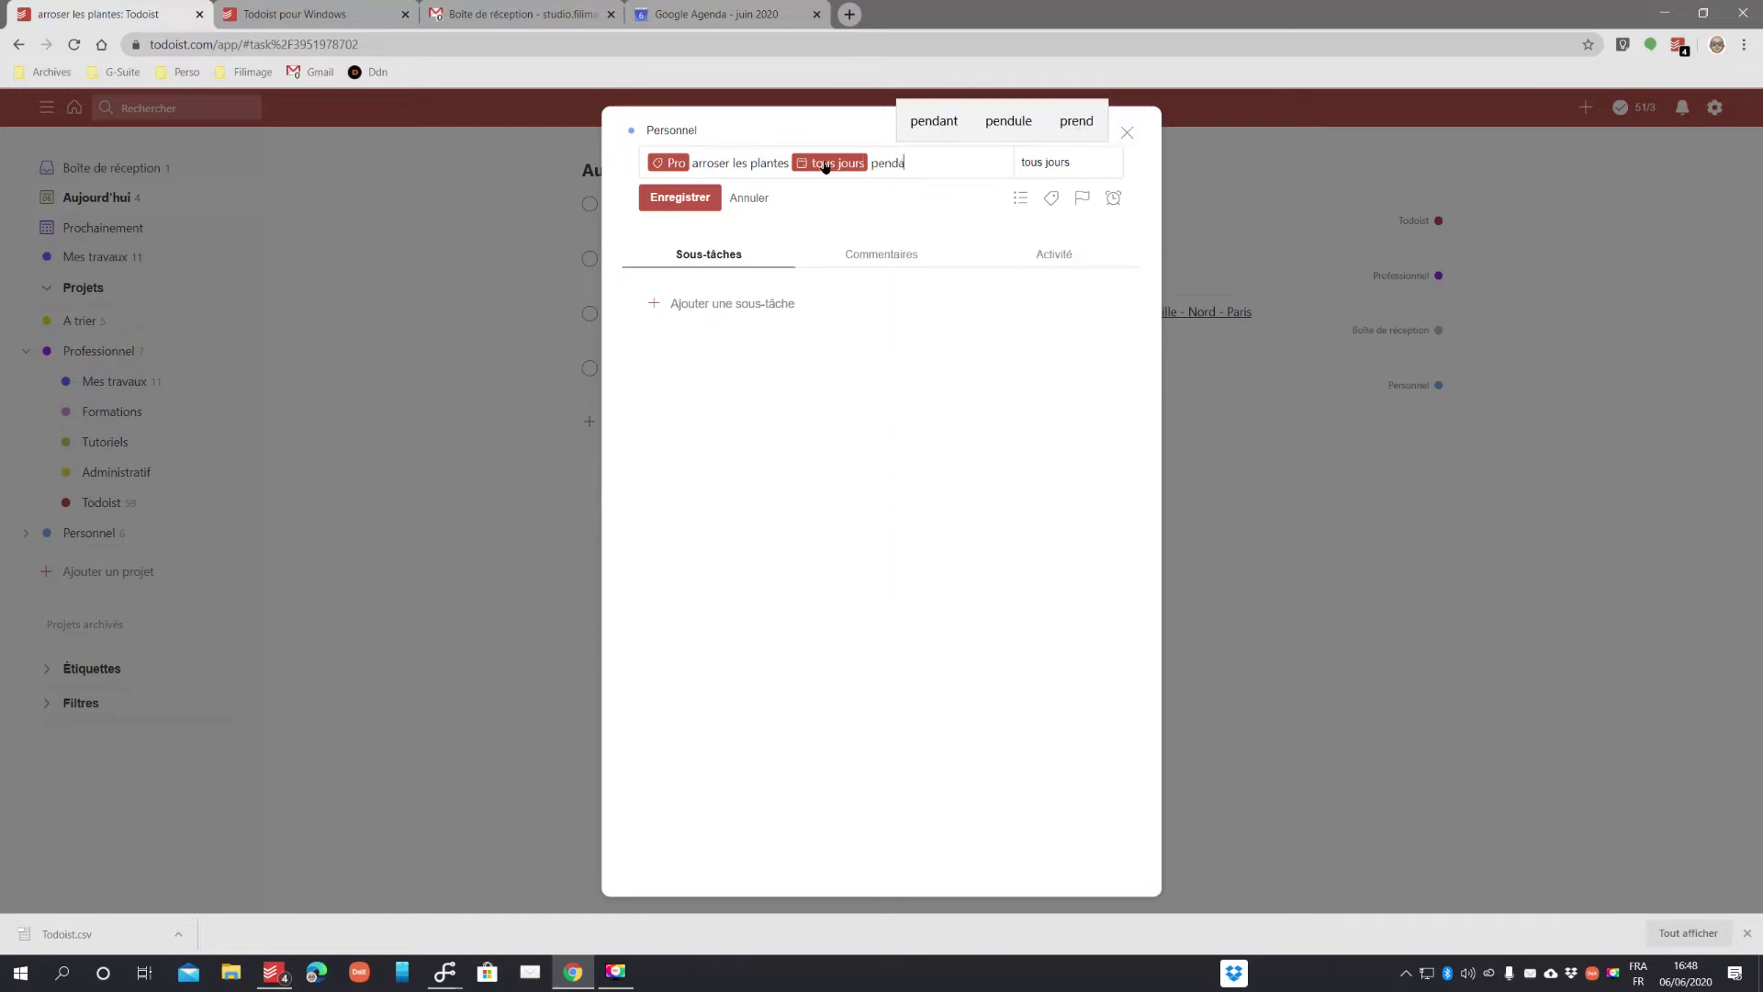
text(nt 15)
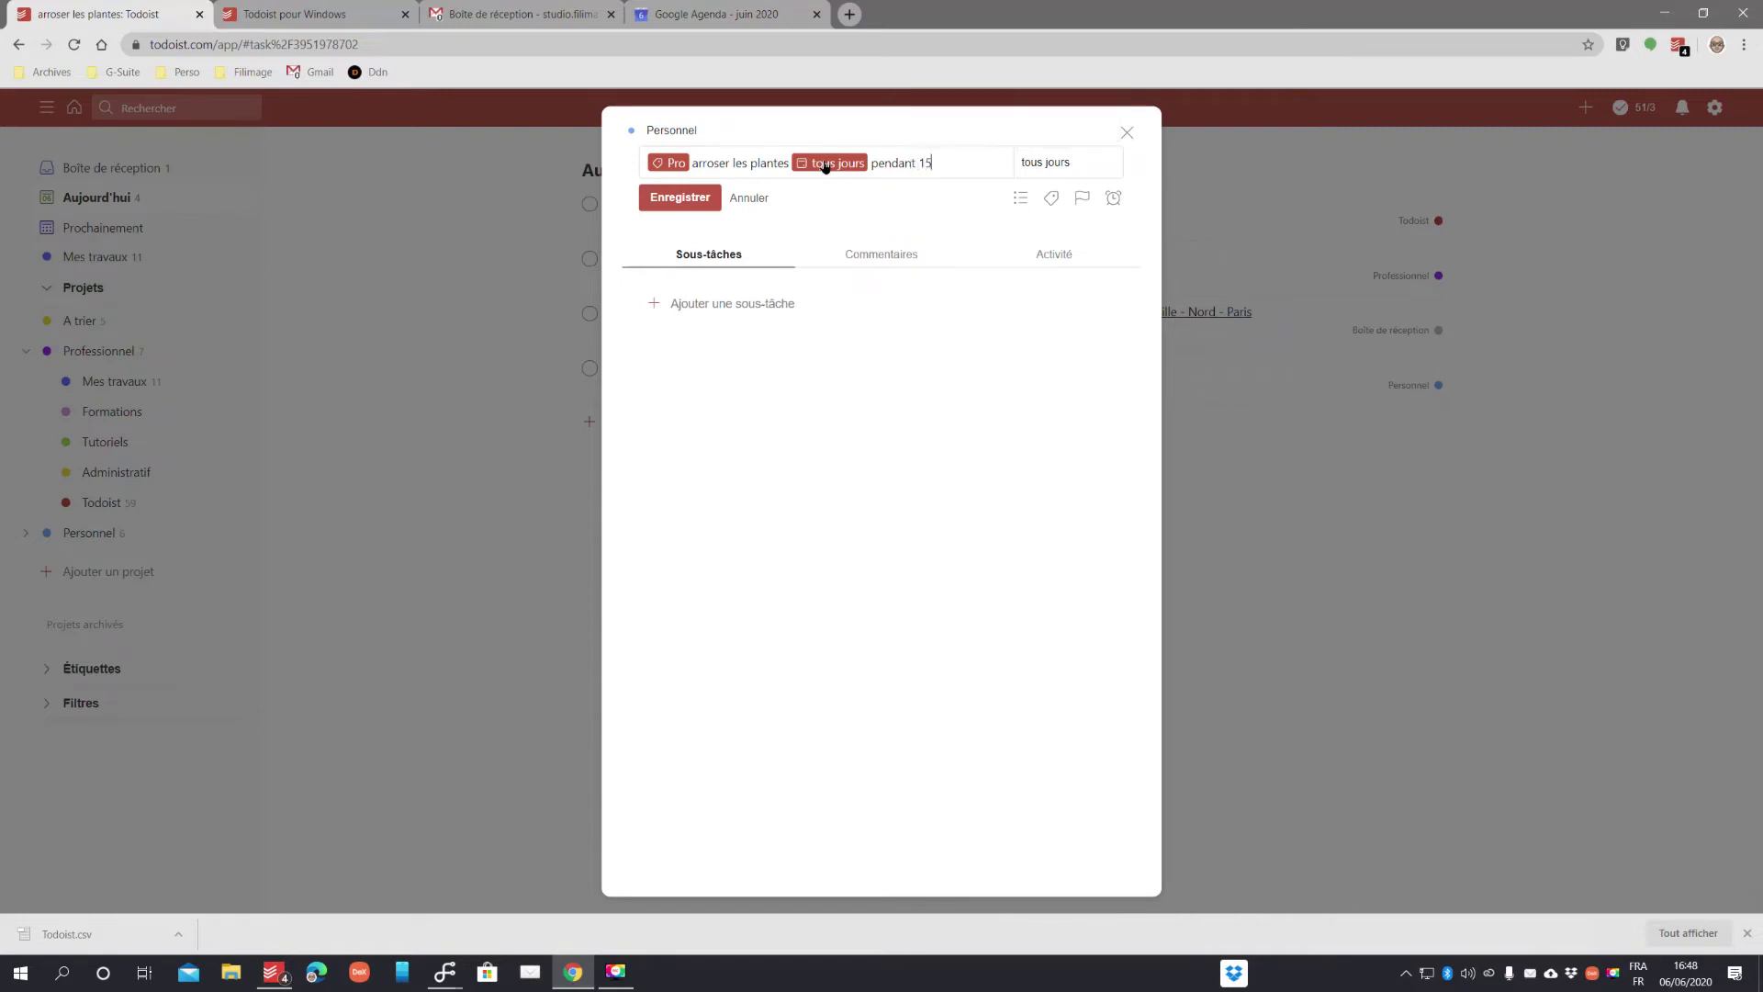
text( jours)
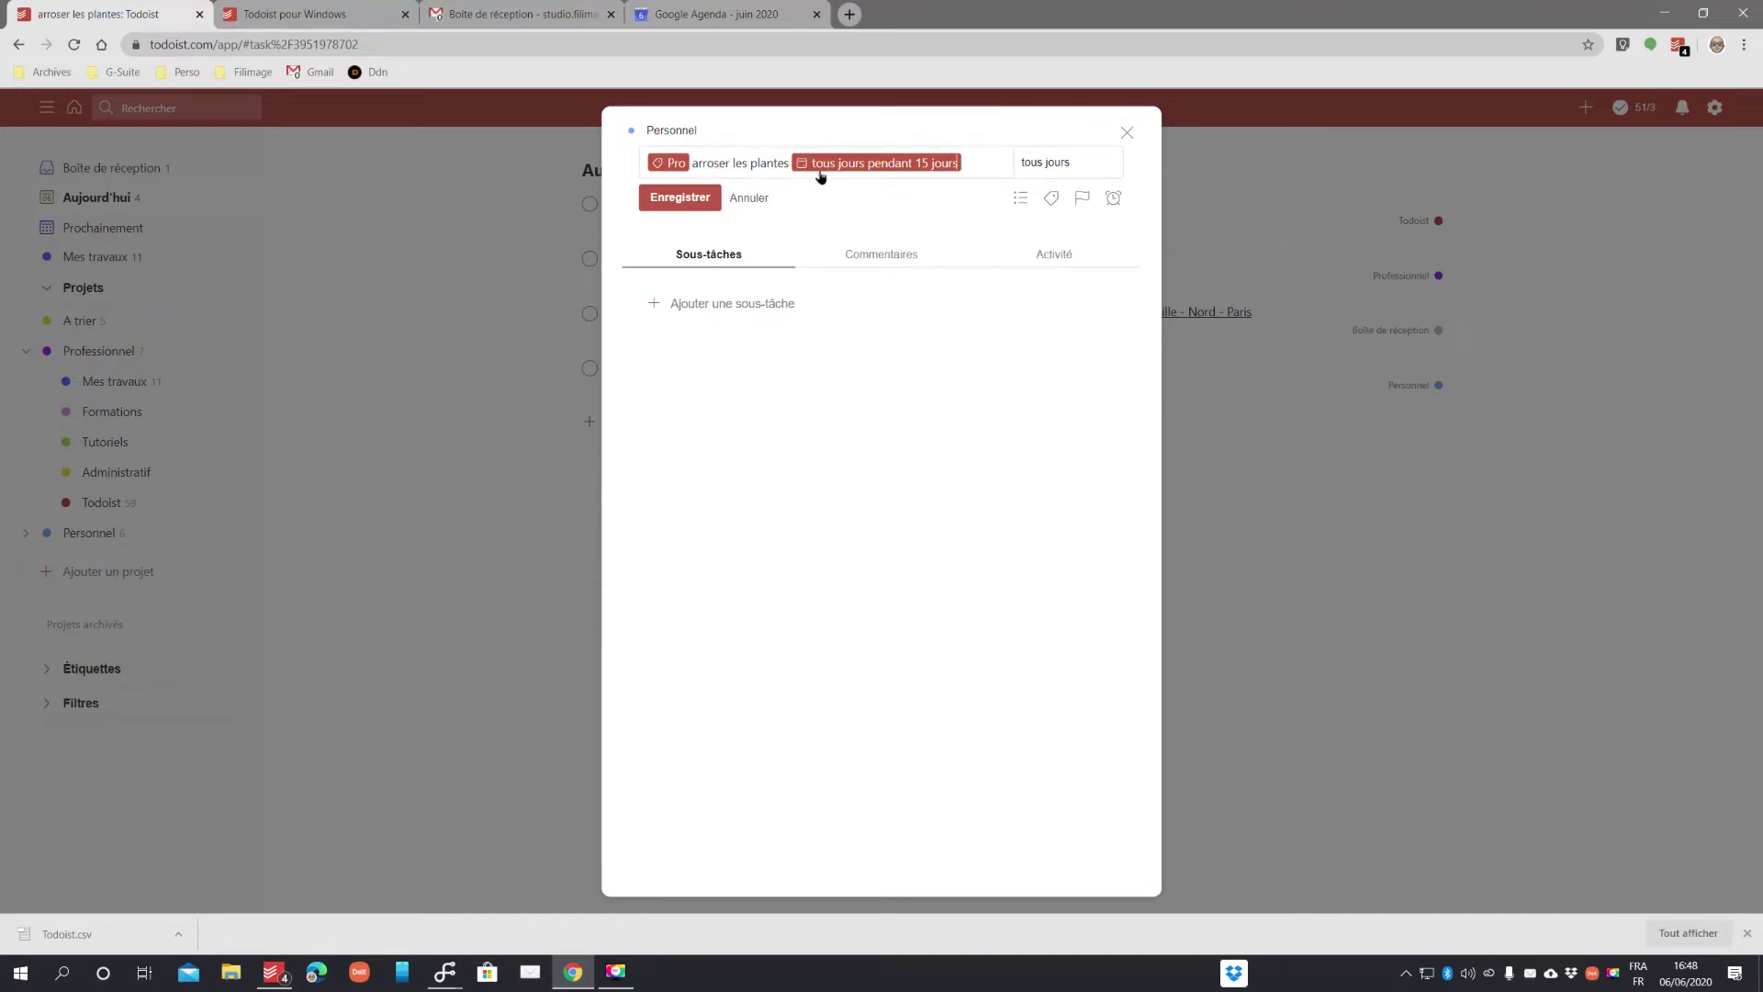
- Add two subtasks named 01 and 02 to the "arroser les plantes" task
click(707, 305)
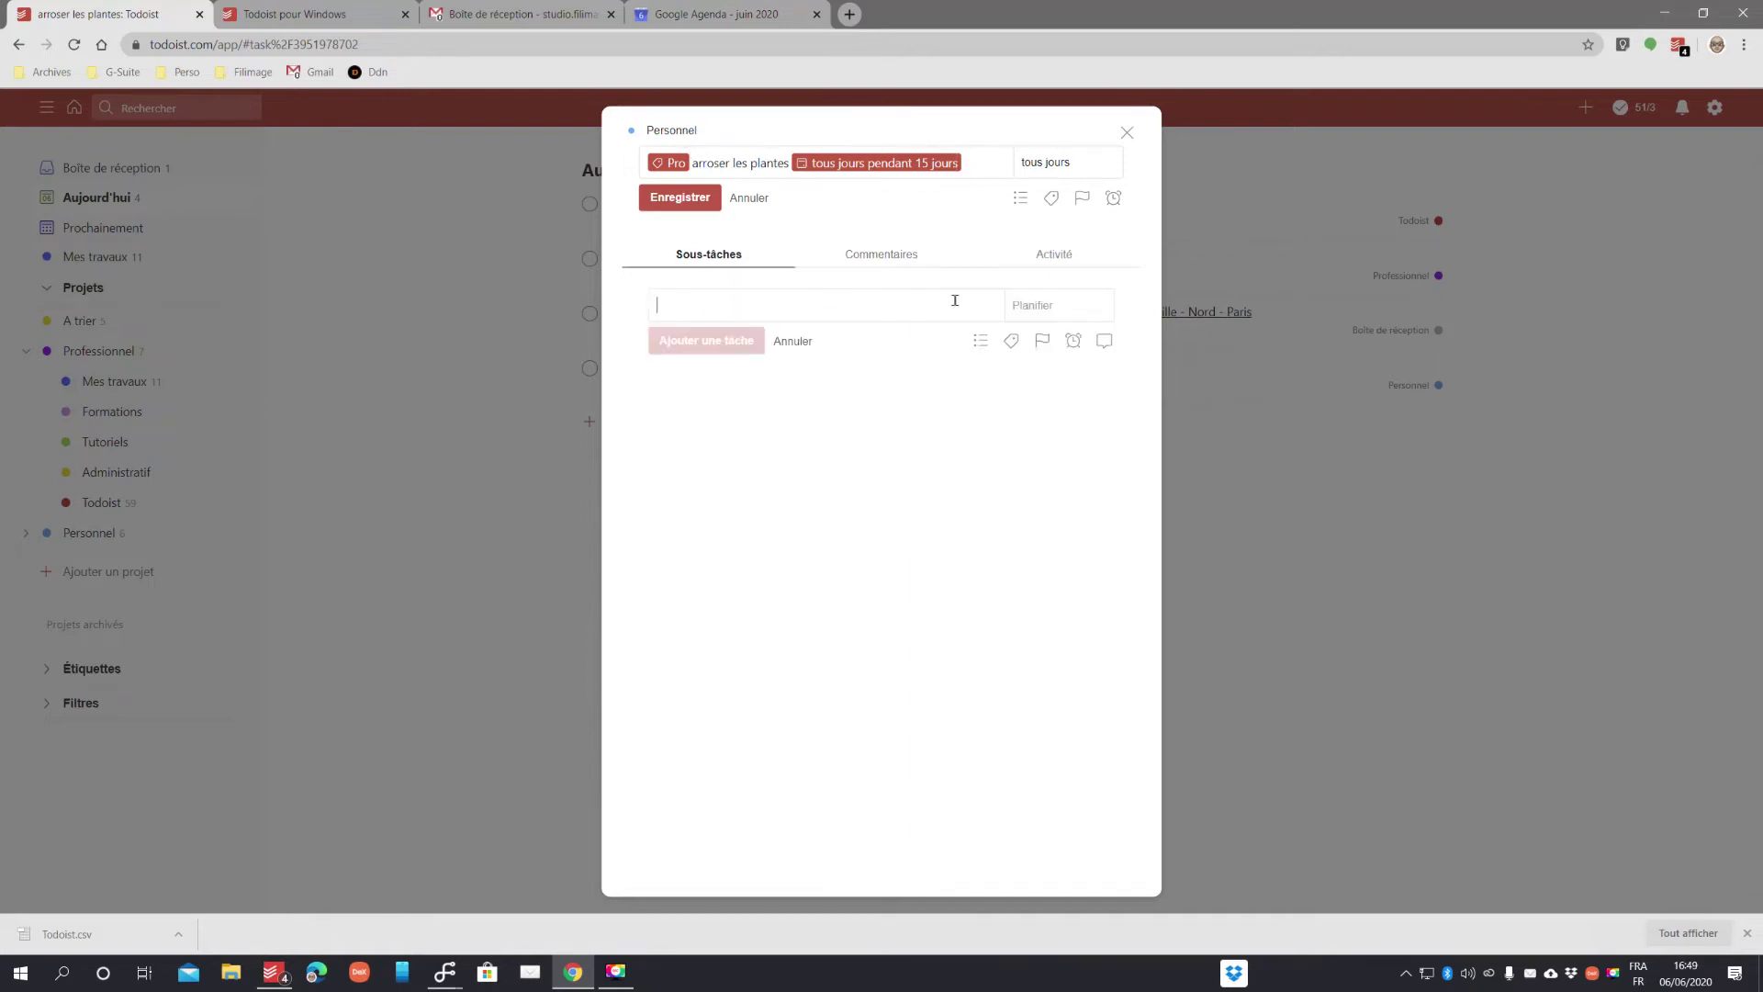
text(01)
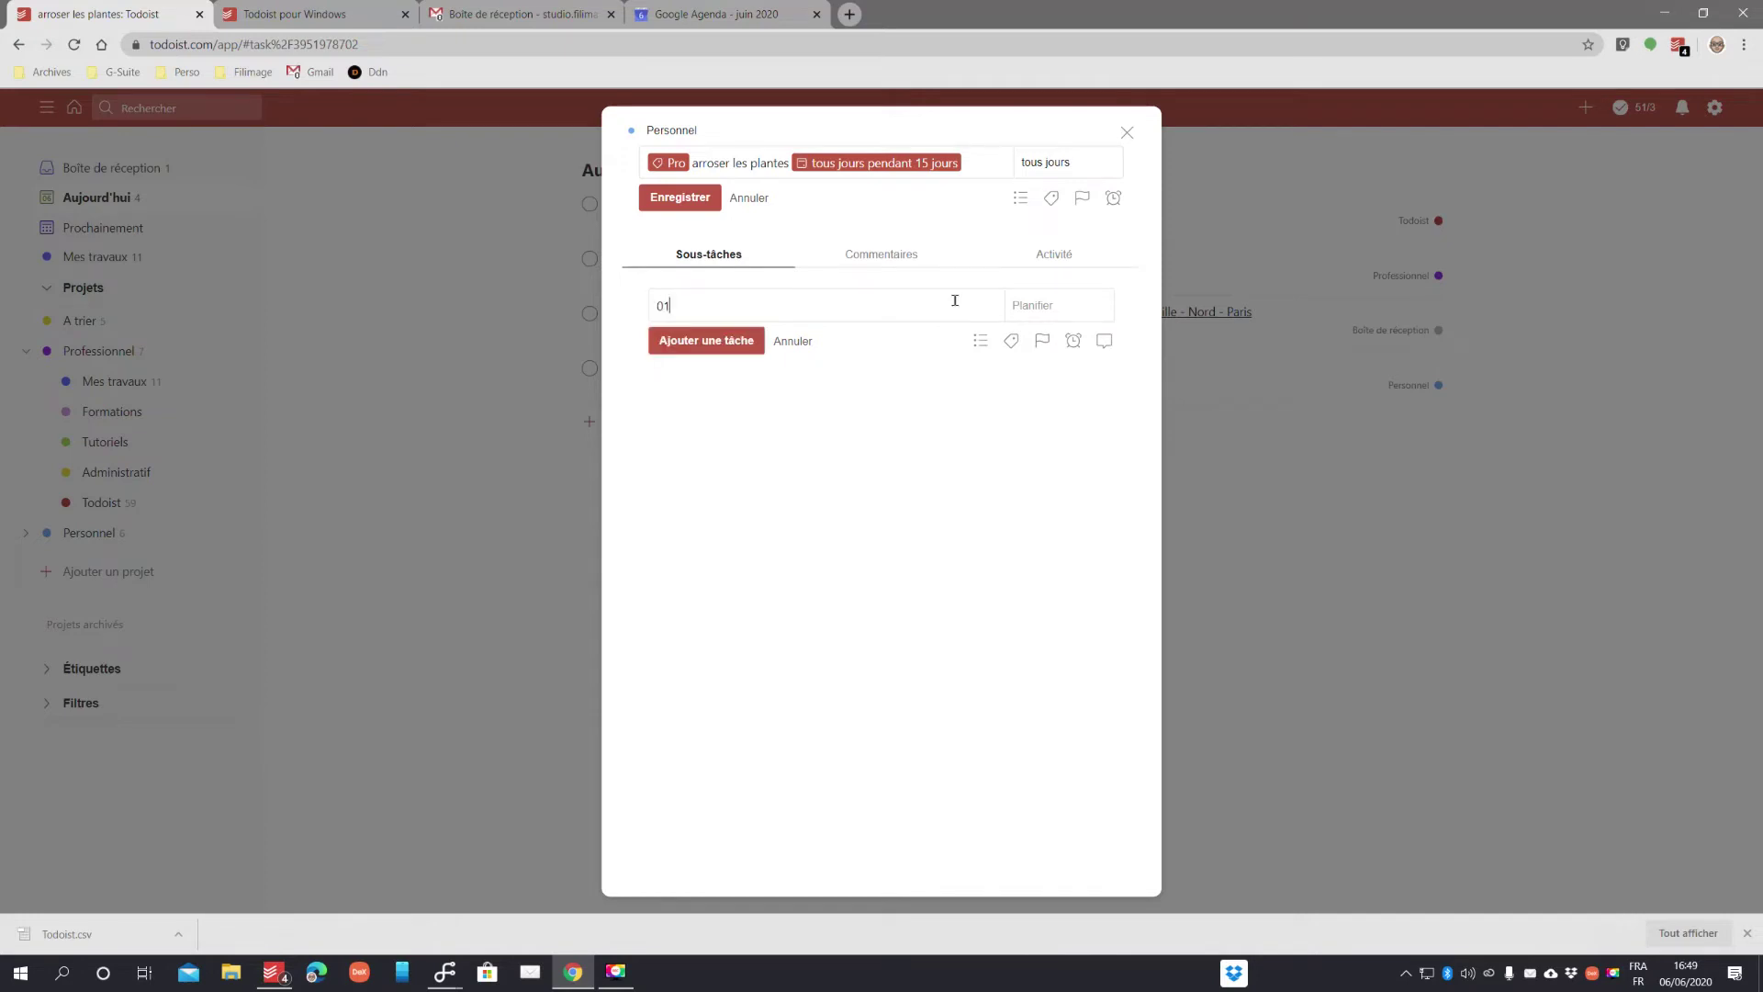
click(755, 341)
text(02)
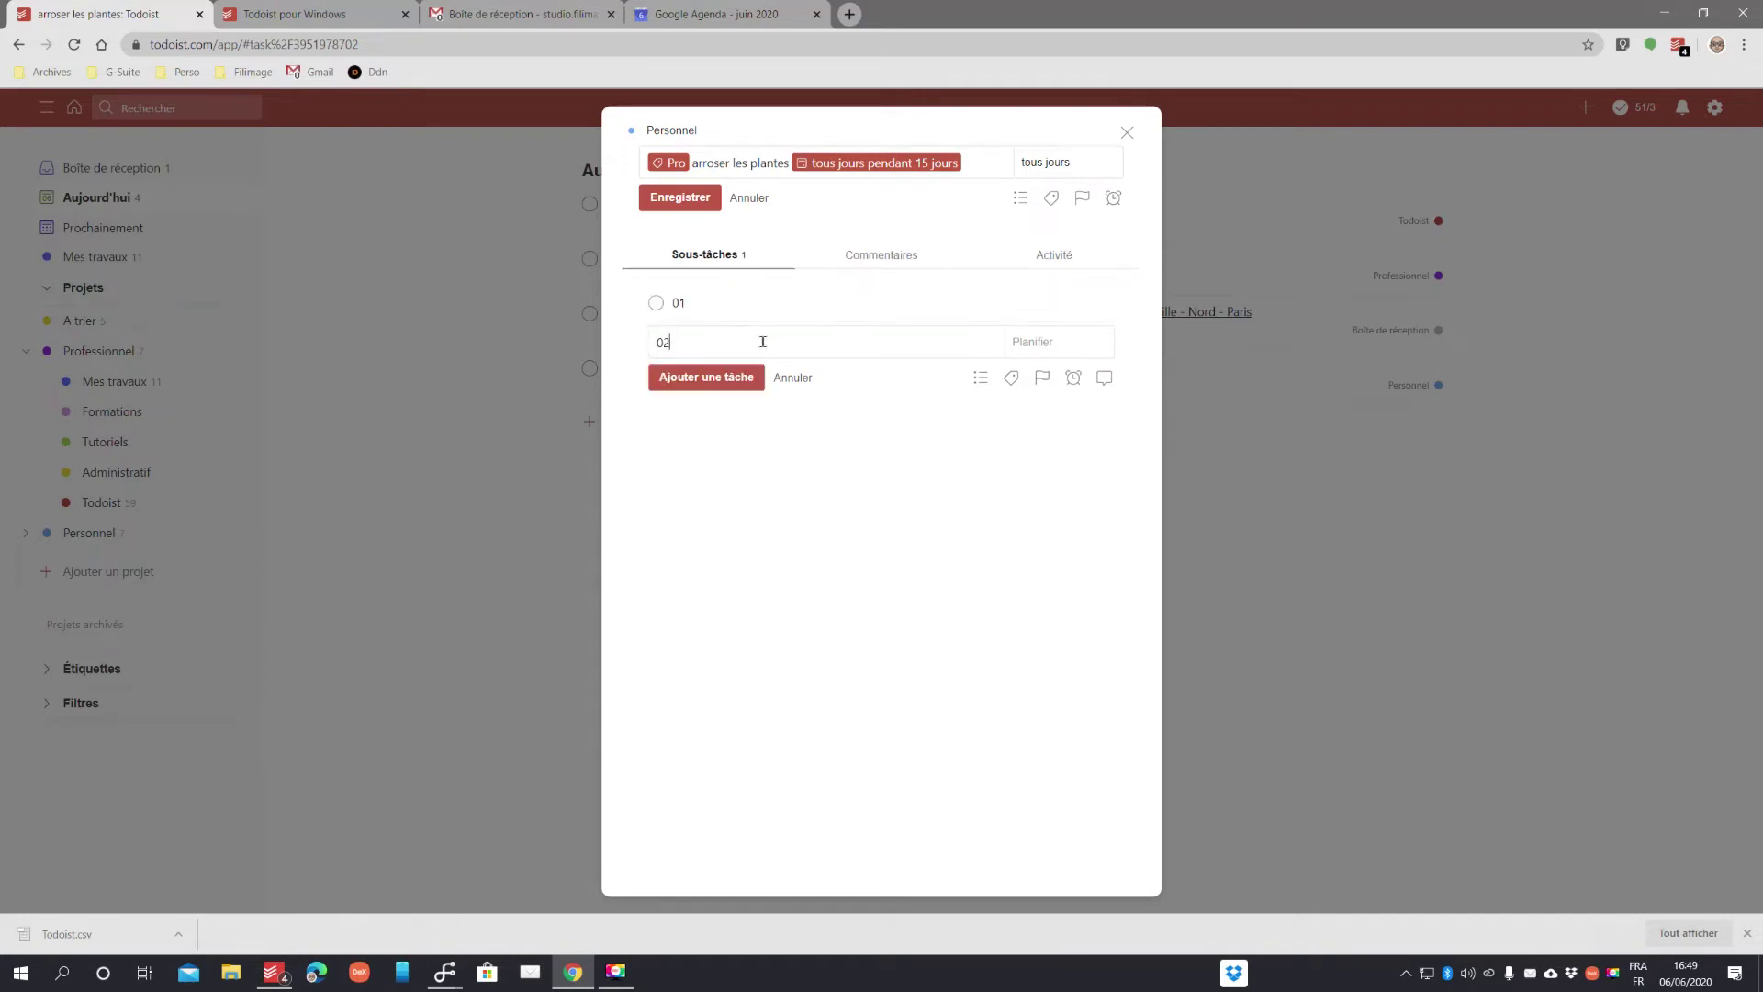
click(695, 379)
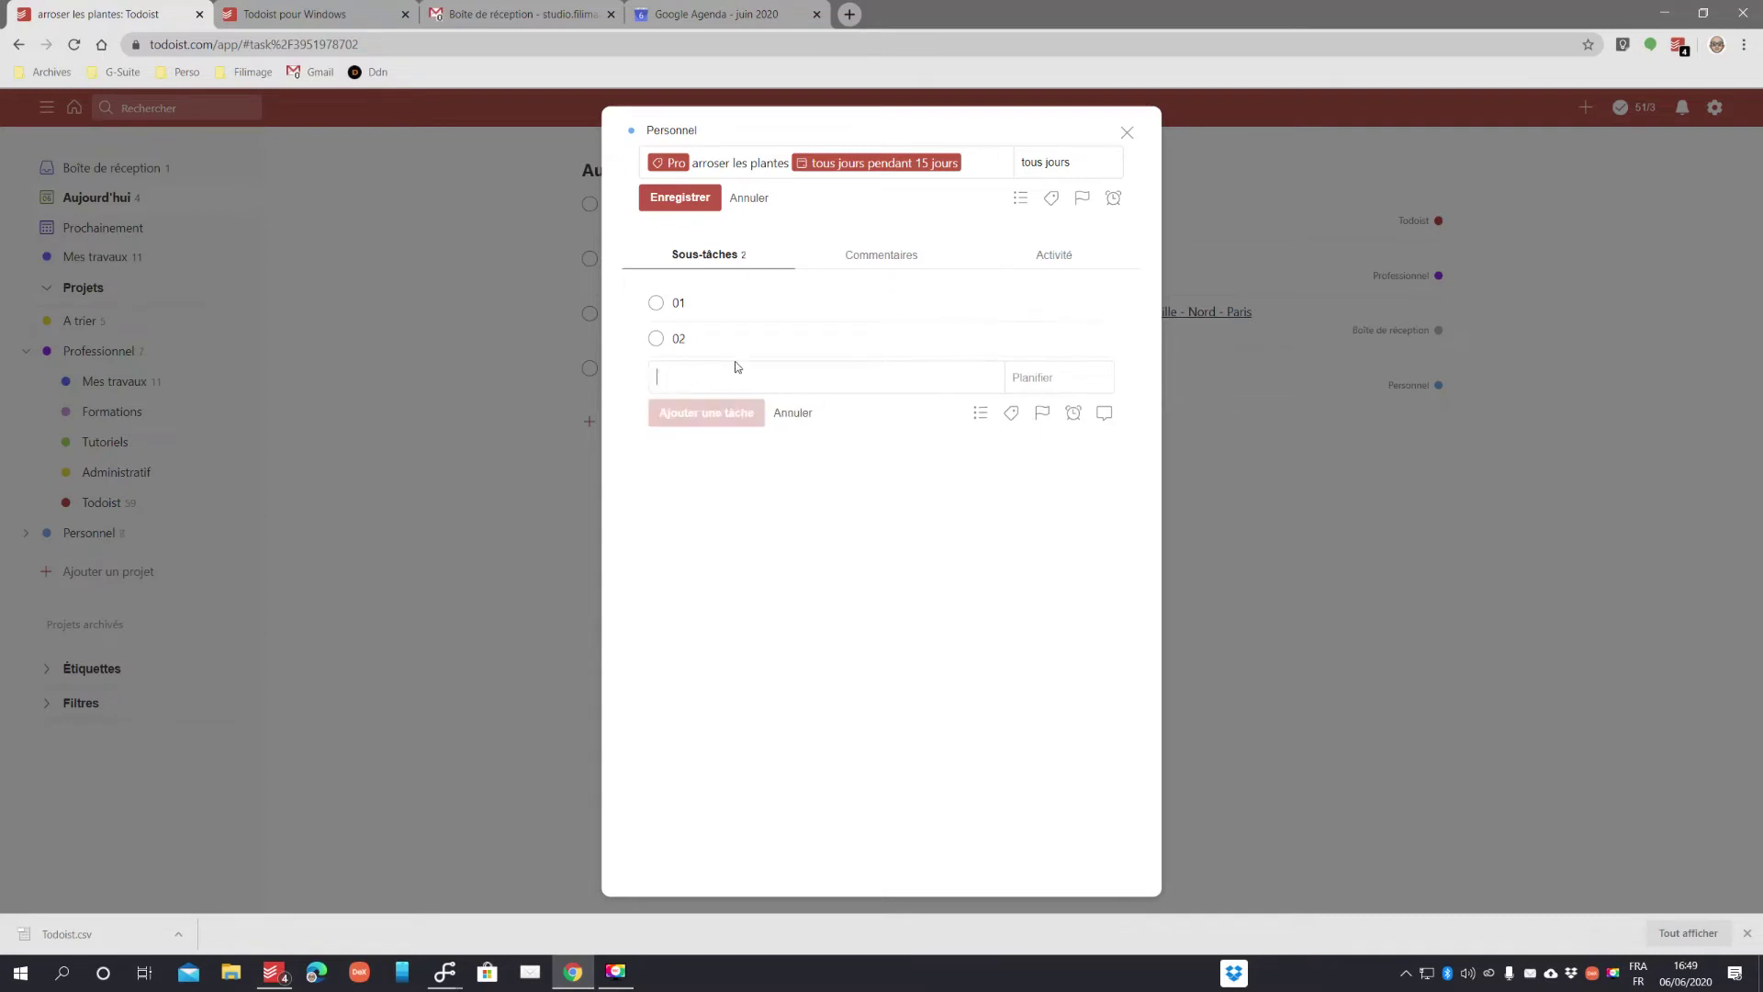
- View the comments section of the "arroser les plantes" task and return to the Todoist project's outline
click(877, 263)
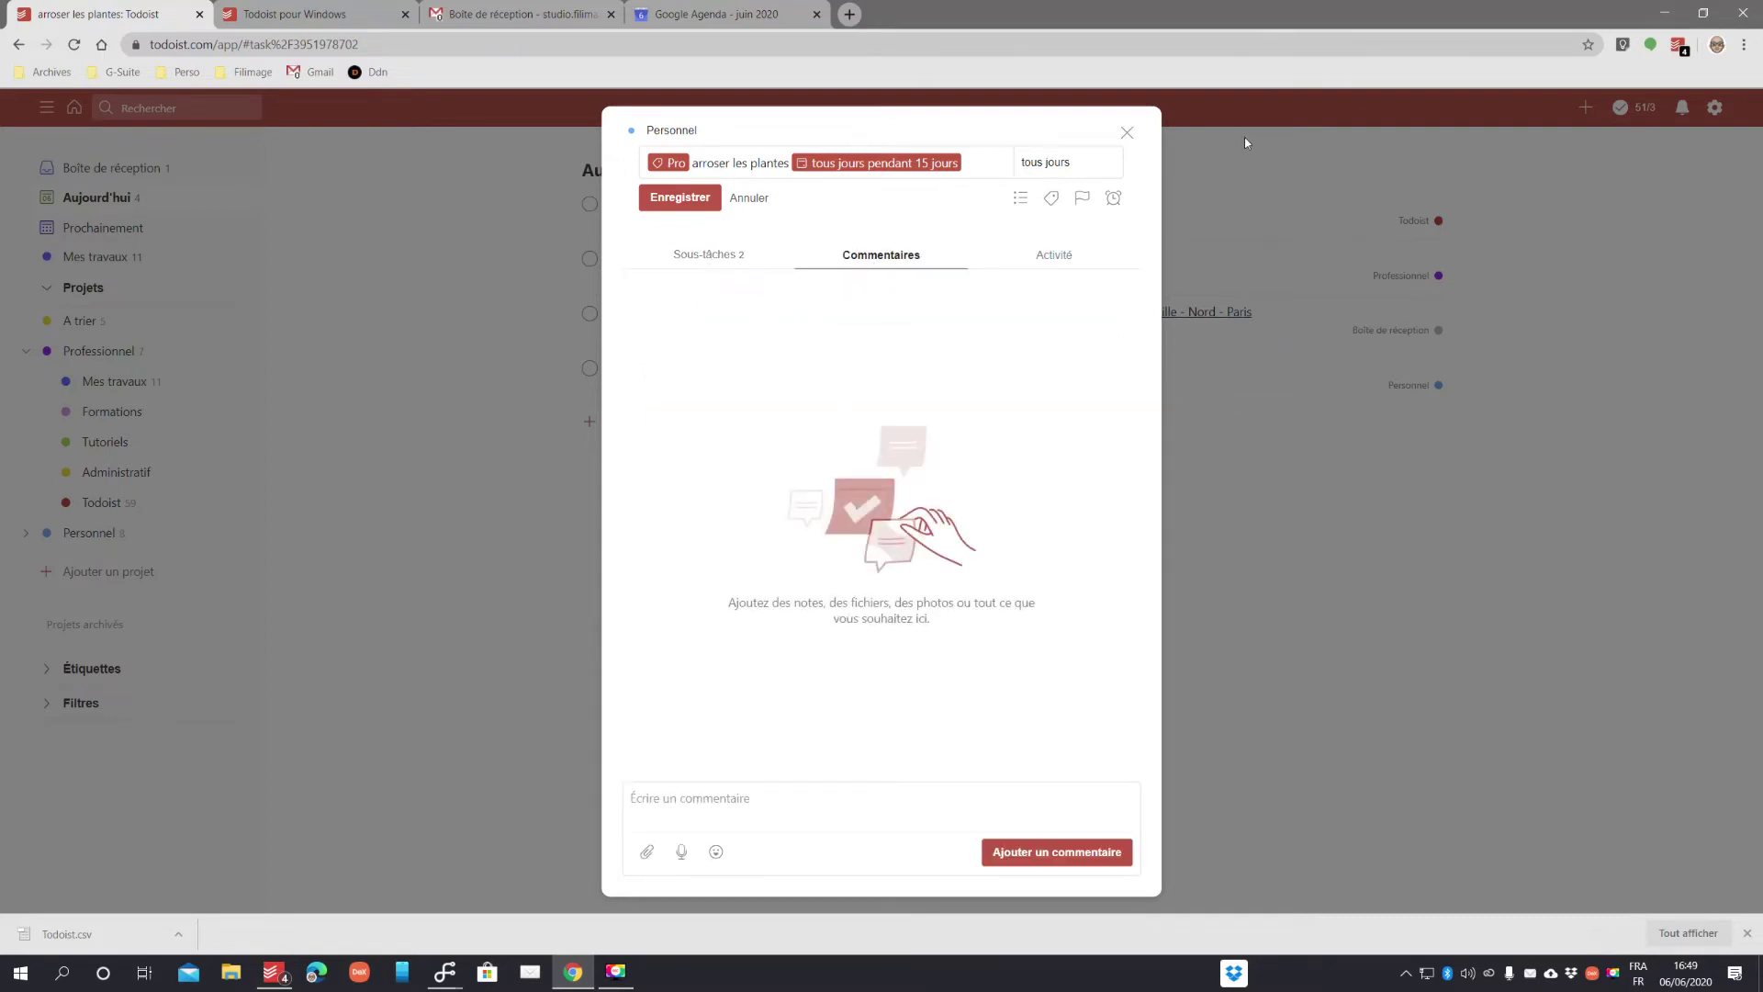
click(1127, 134)
click(129, 503)
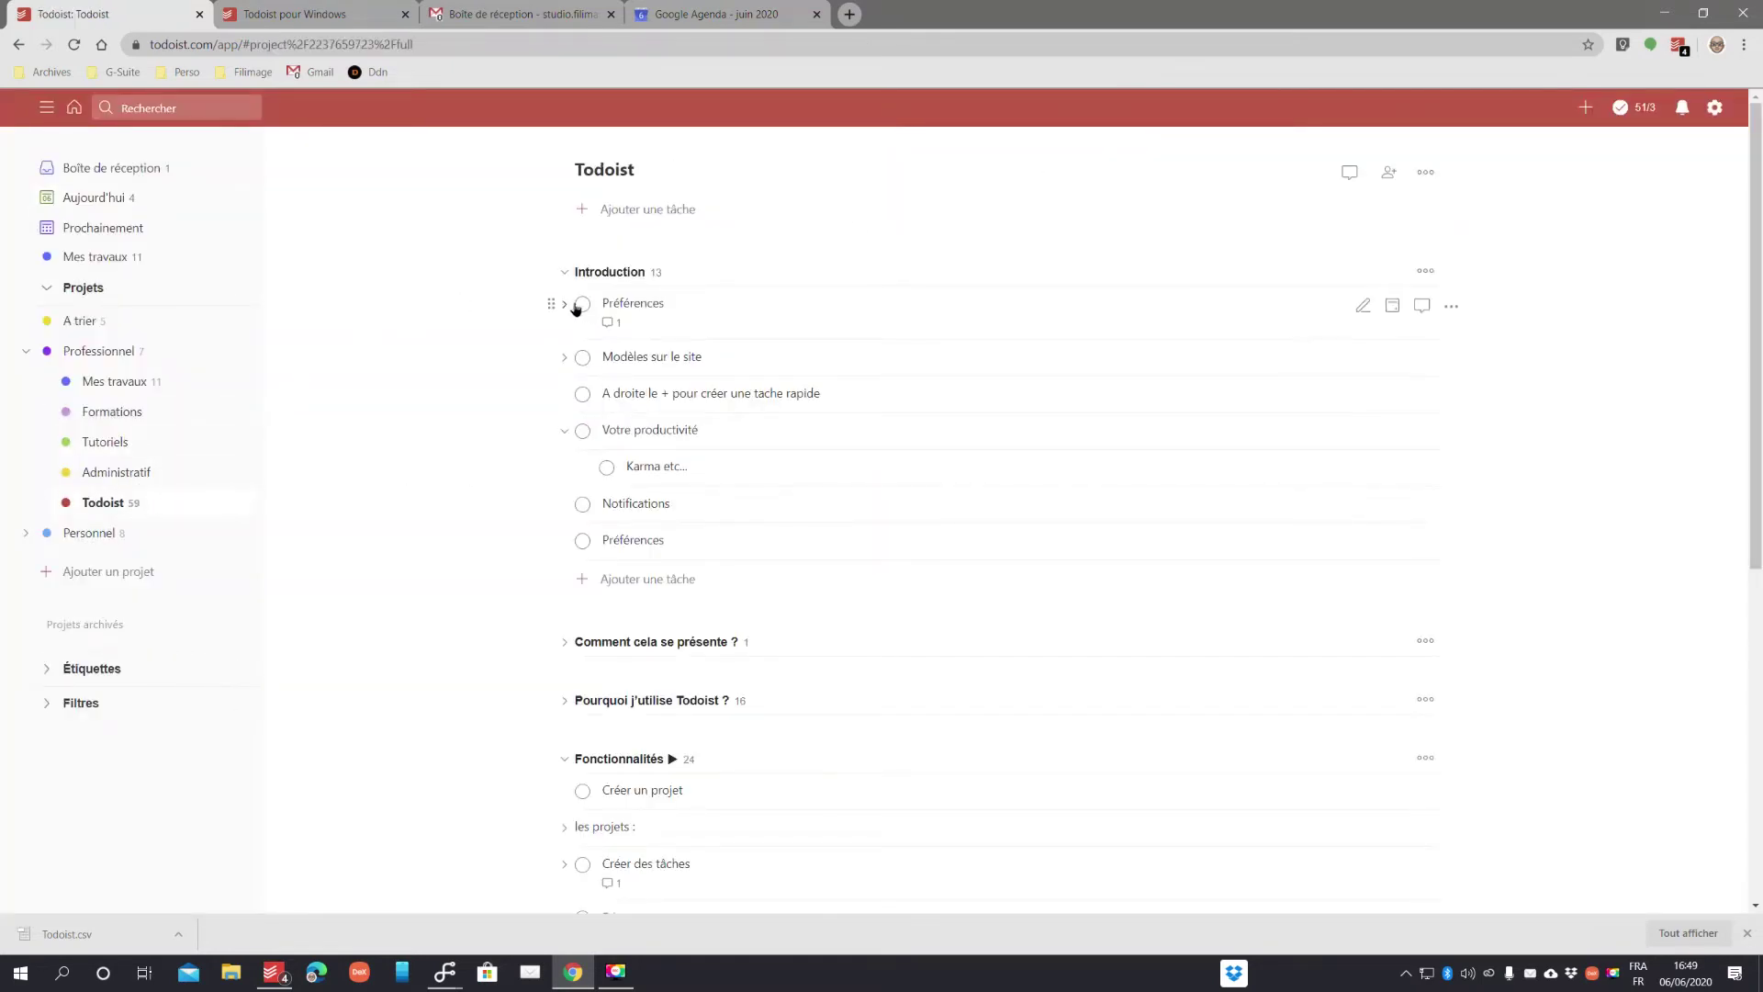
- Review the Karma goals and days off in the settings, and look over the available colour themes
click(1715, 109)
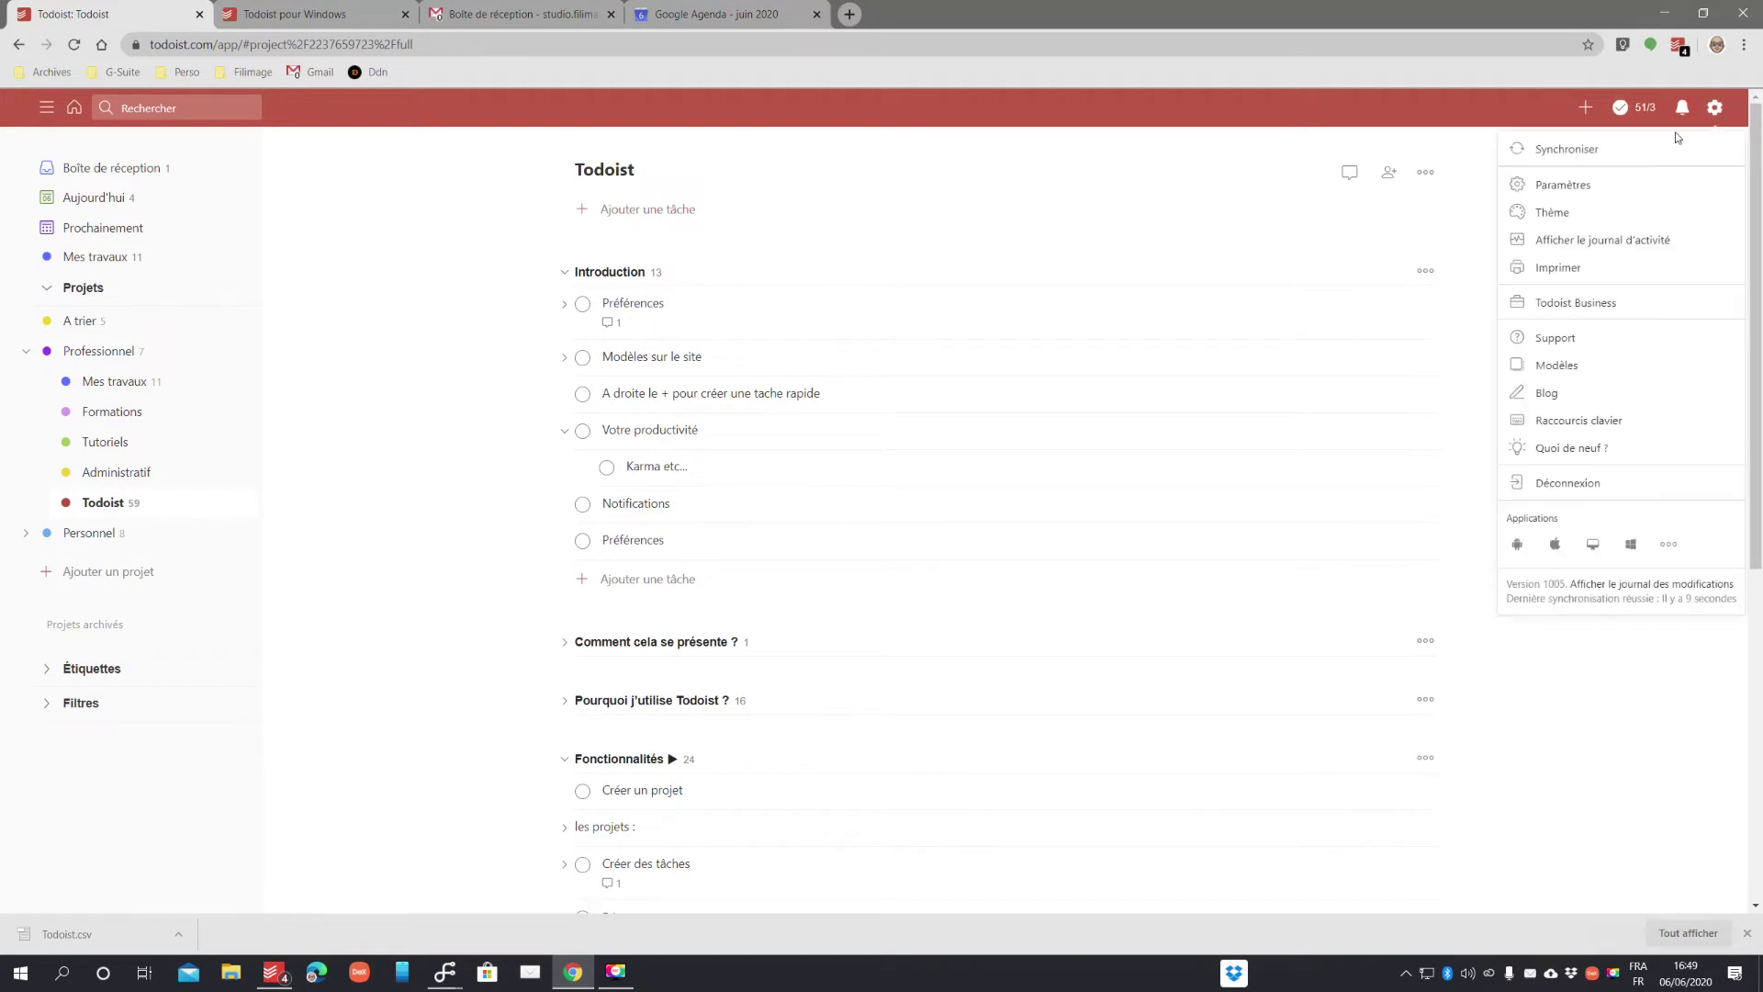
click(1577, 189)
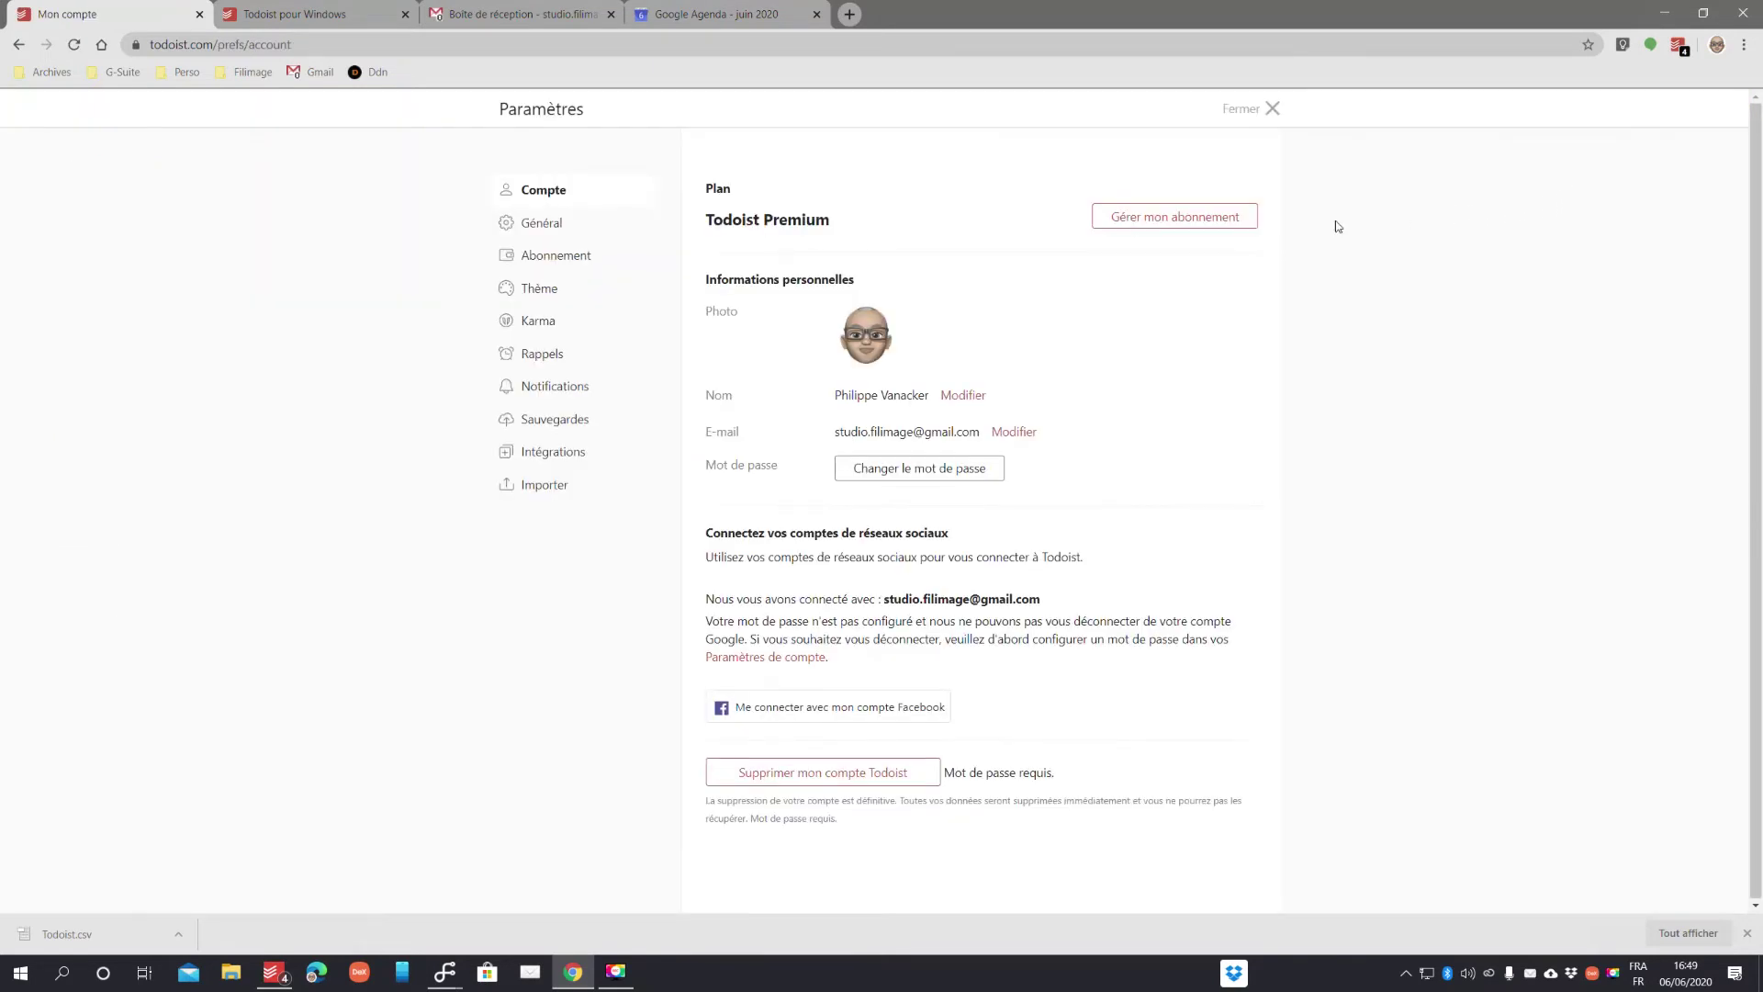
click(540, 322)
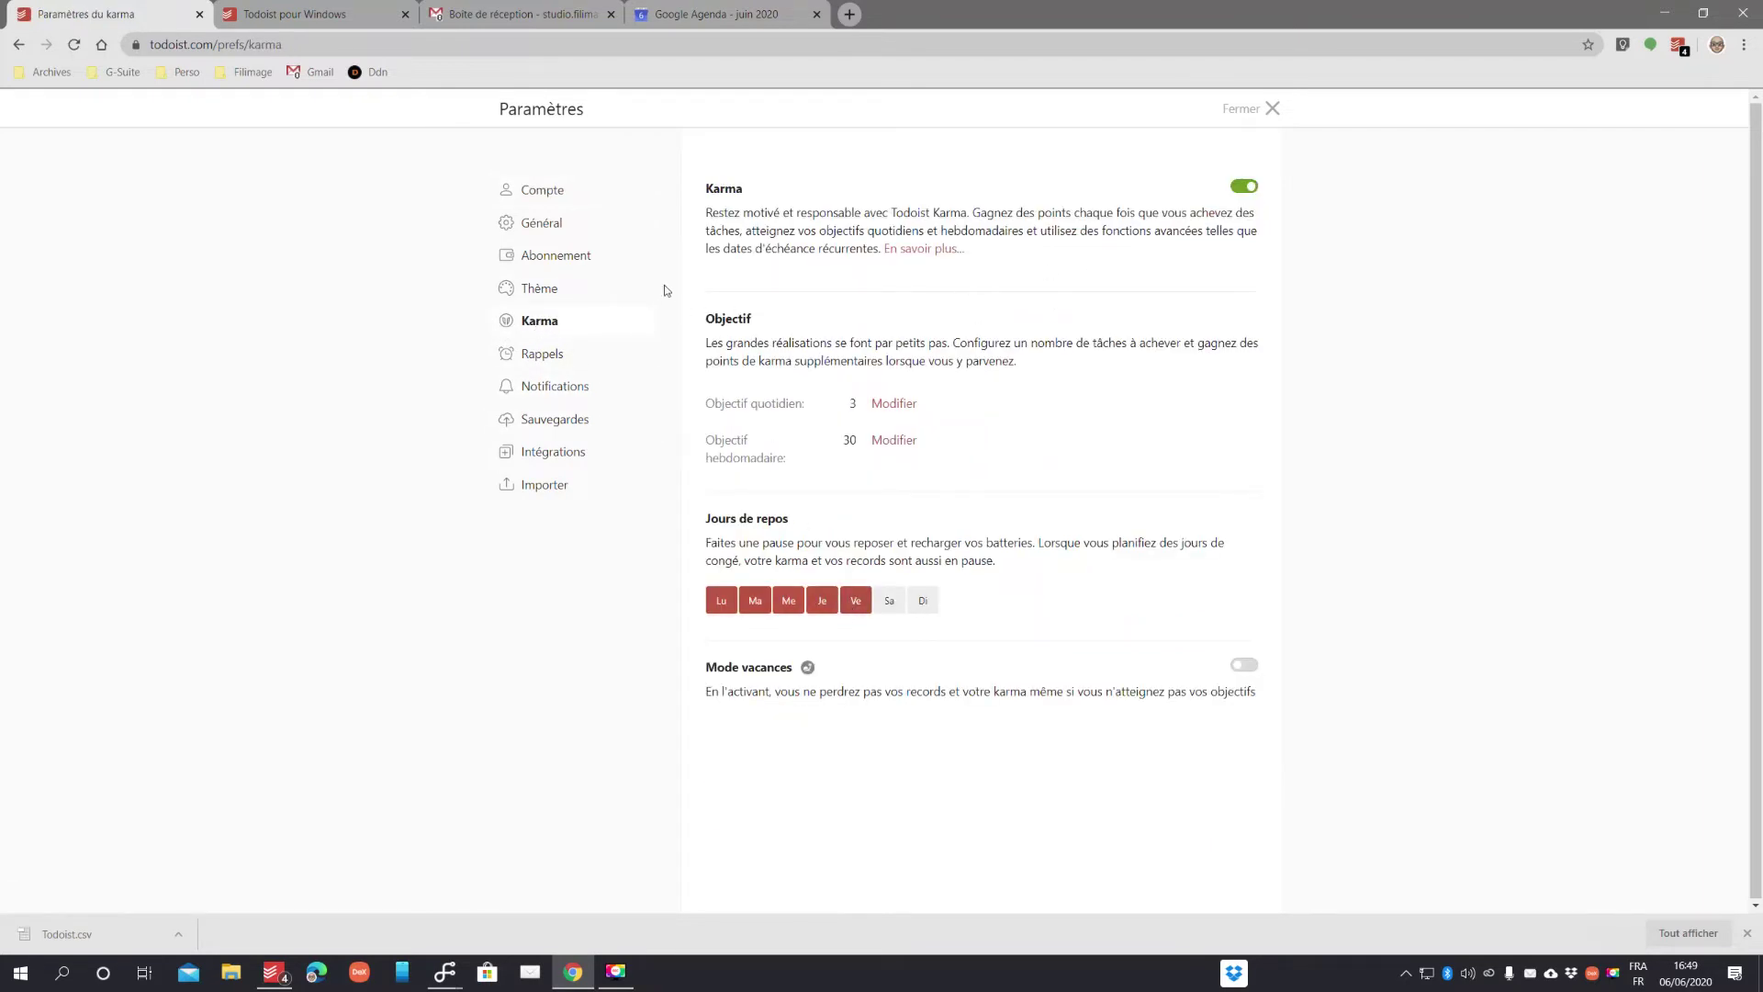
click(541, 290)
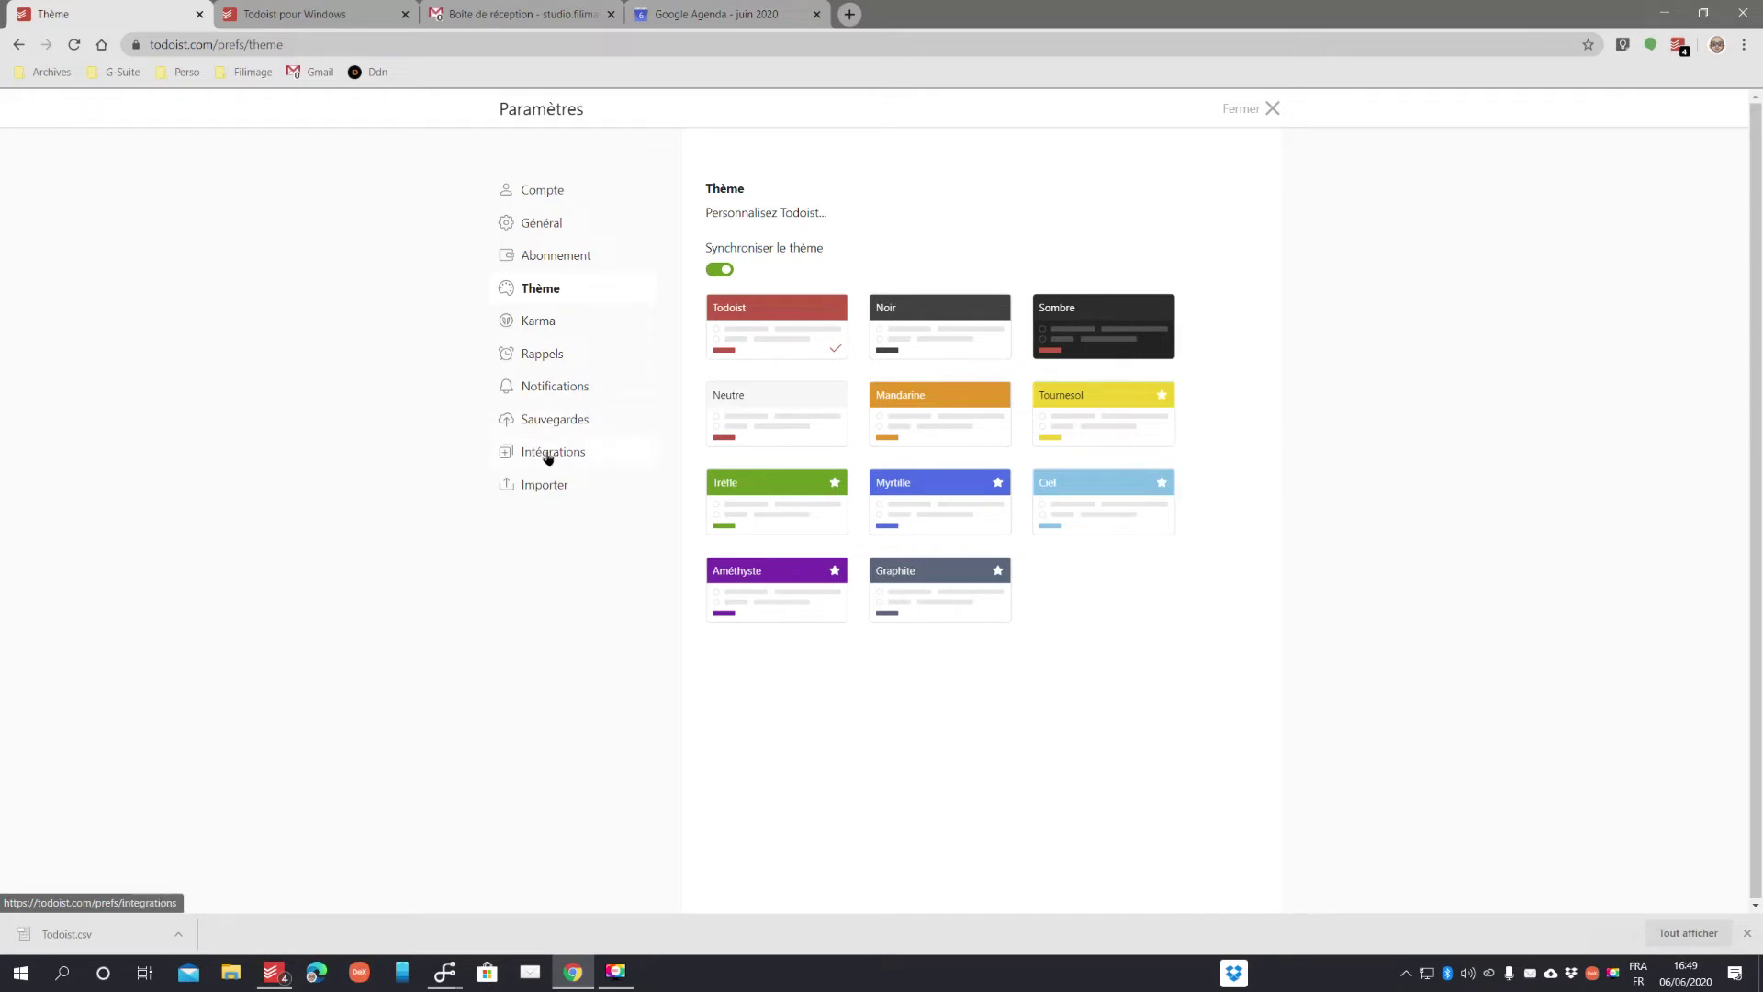
- Review the integrations in the settings, especially the Google Agenda synchronisation of the Todoist project, and close the settings
click(551, 452)
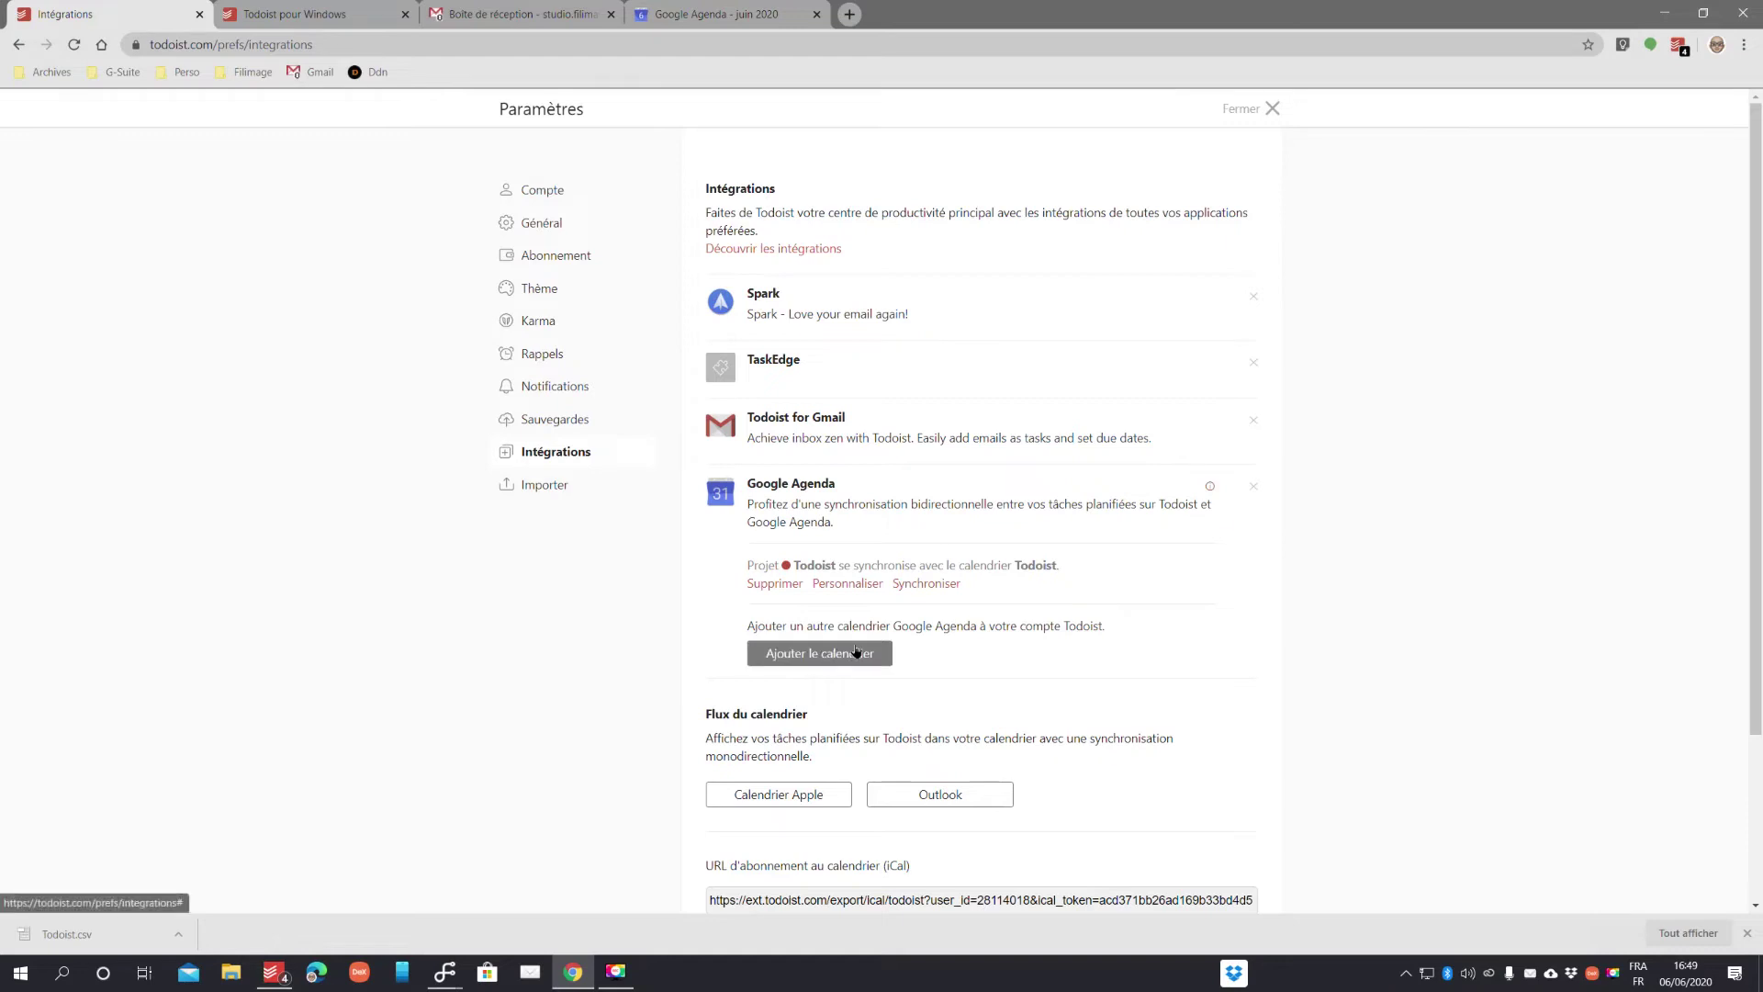
drag(764, 484, 836, 484)
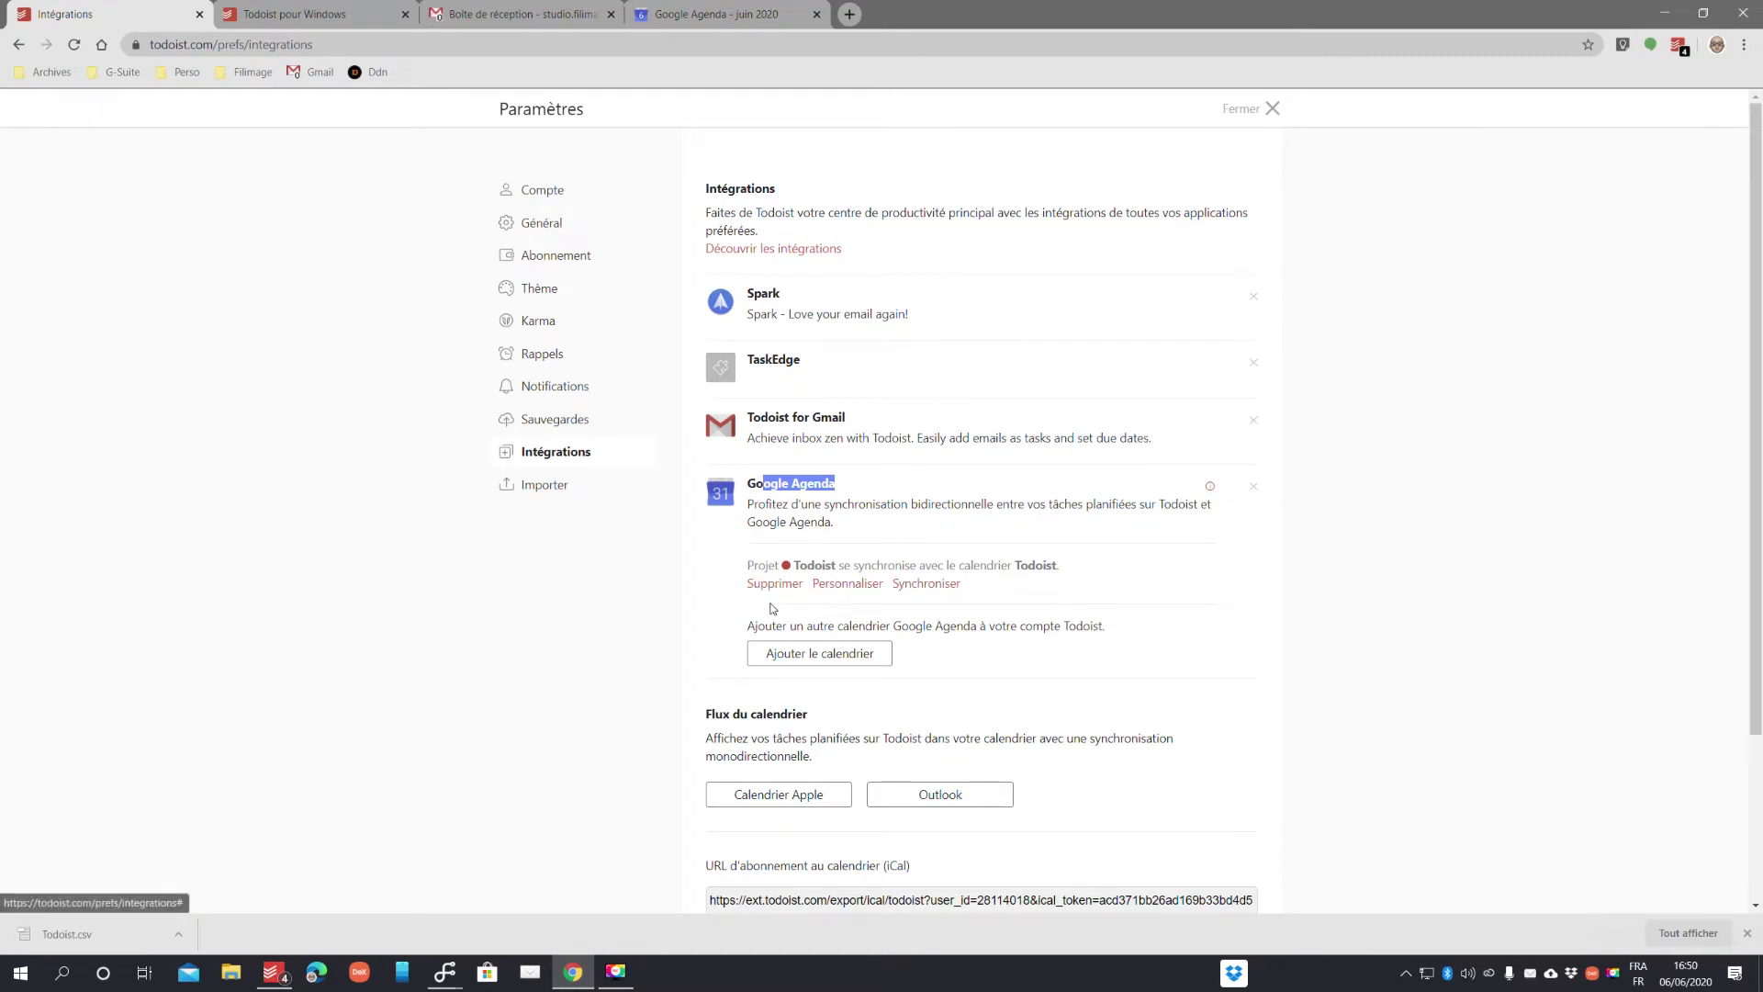
double_click(819, 564)
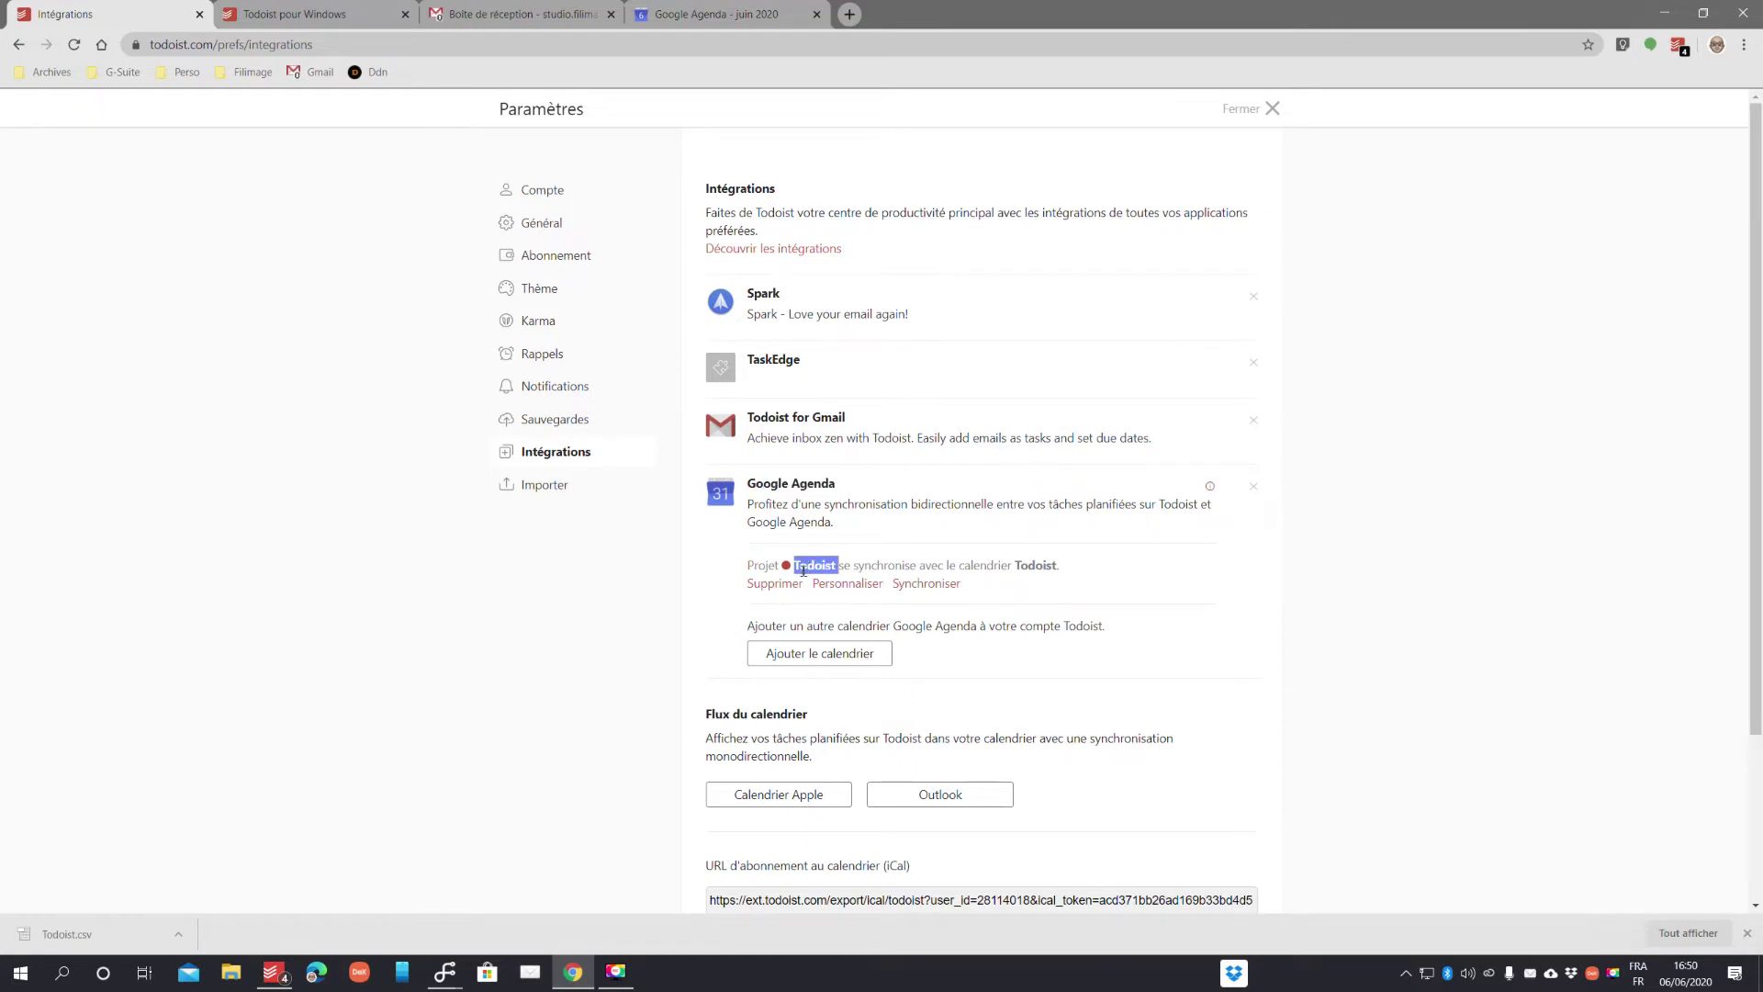
click(274, 14)
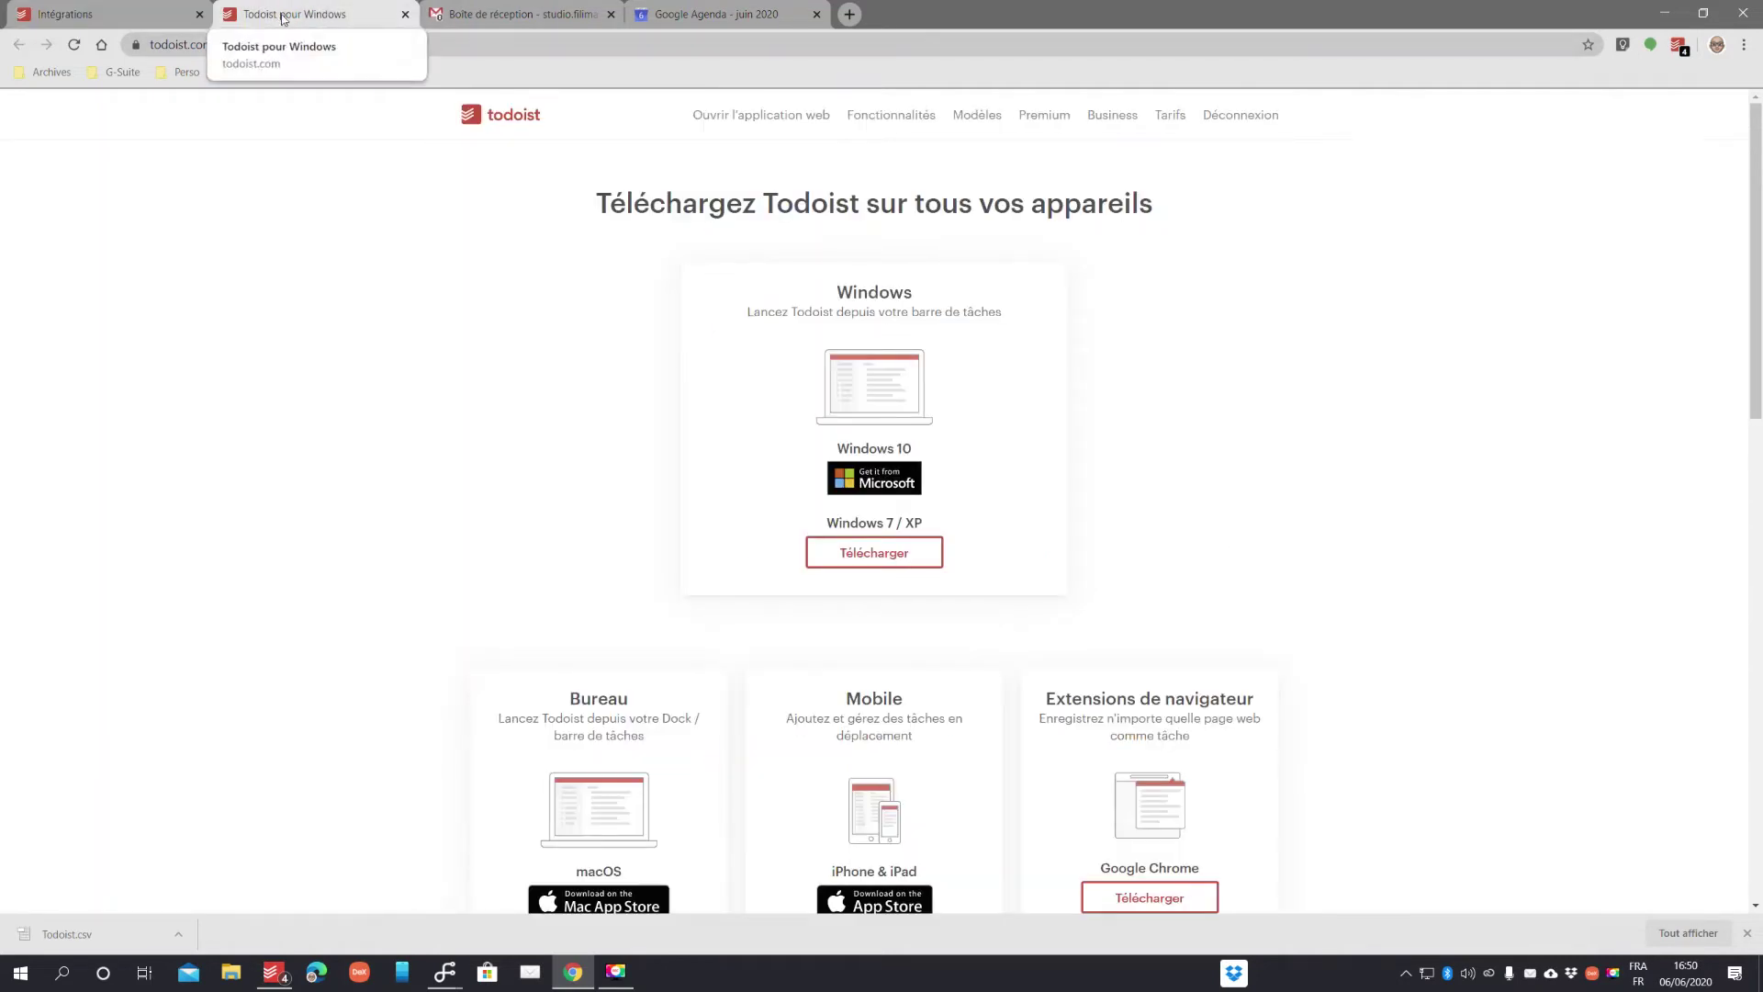
click(95, 25)
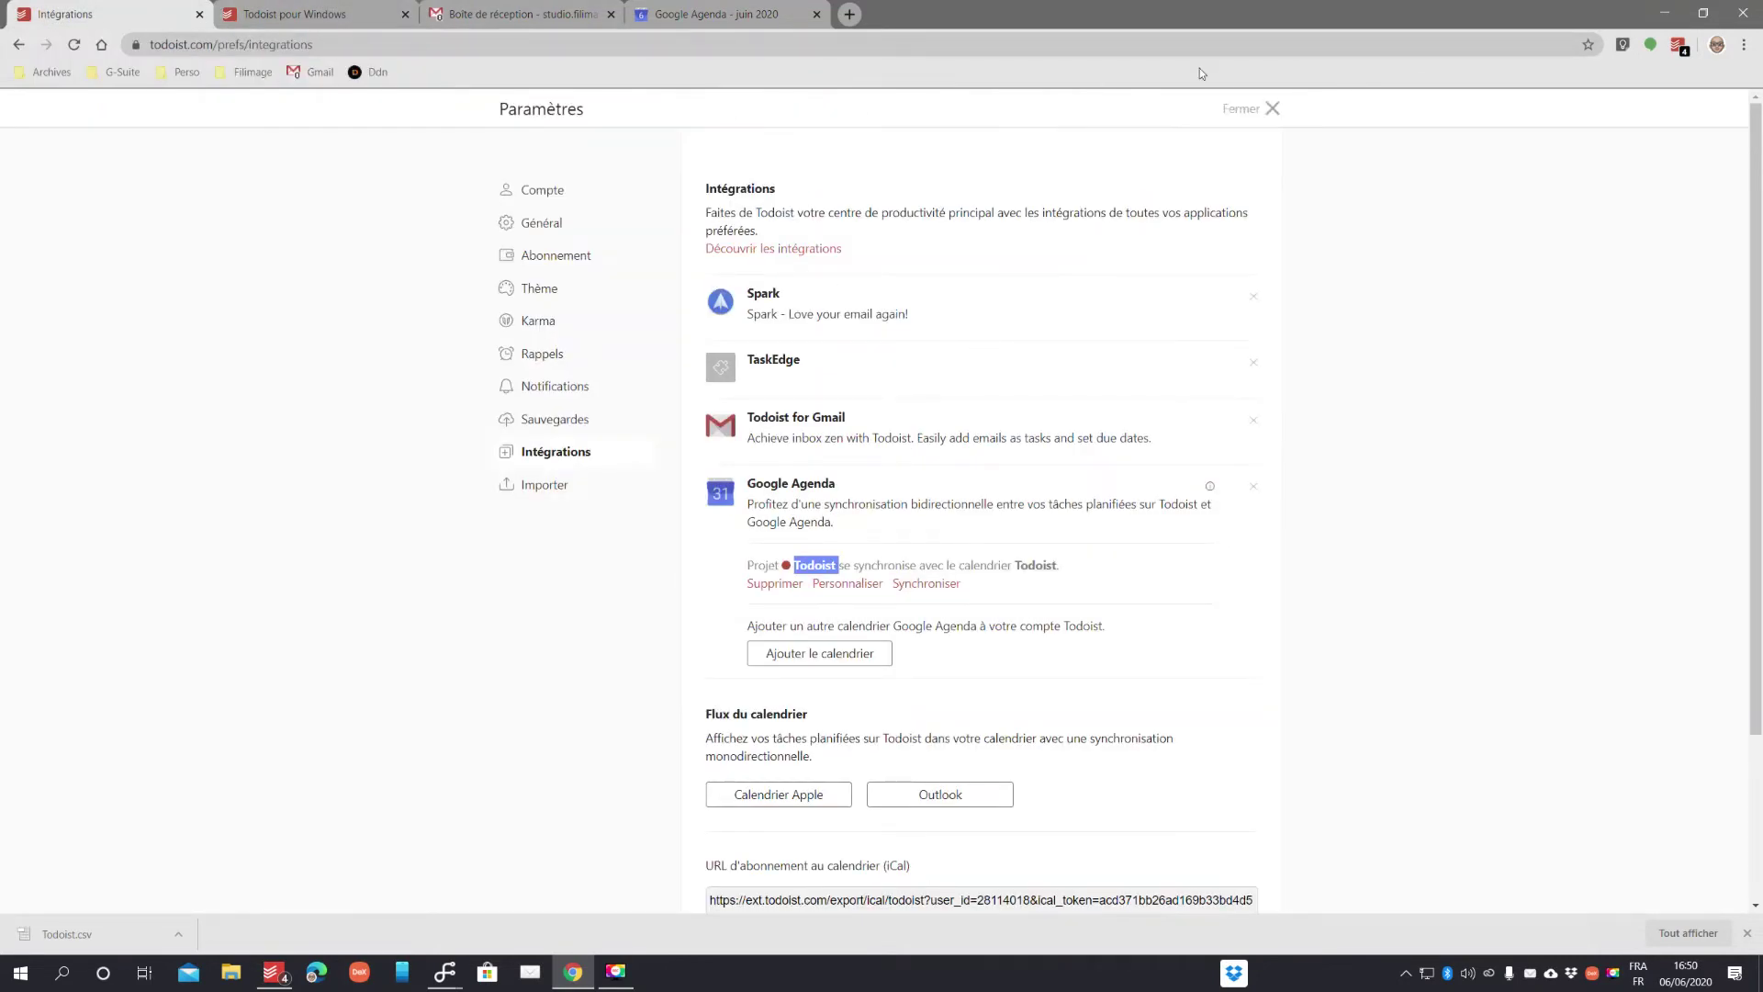
click(1271, 109)
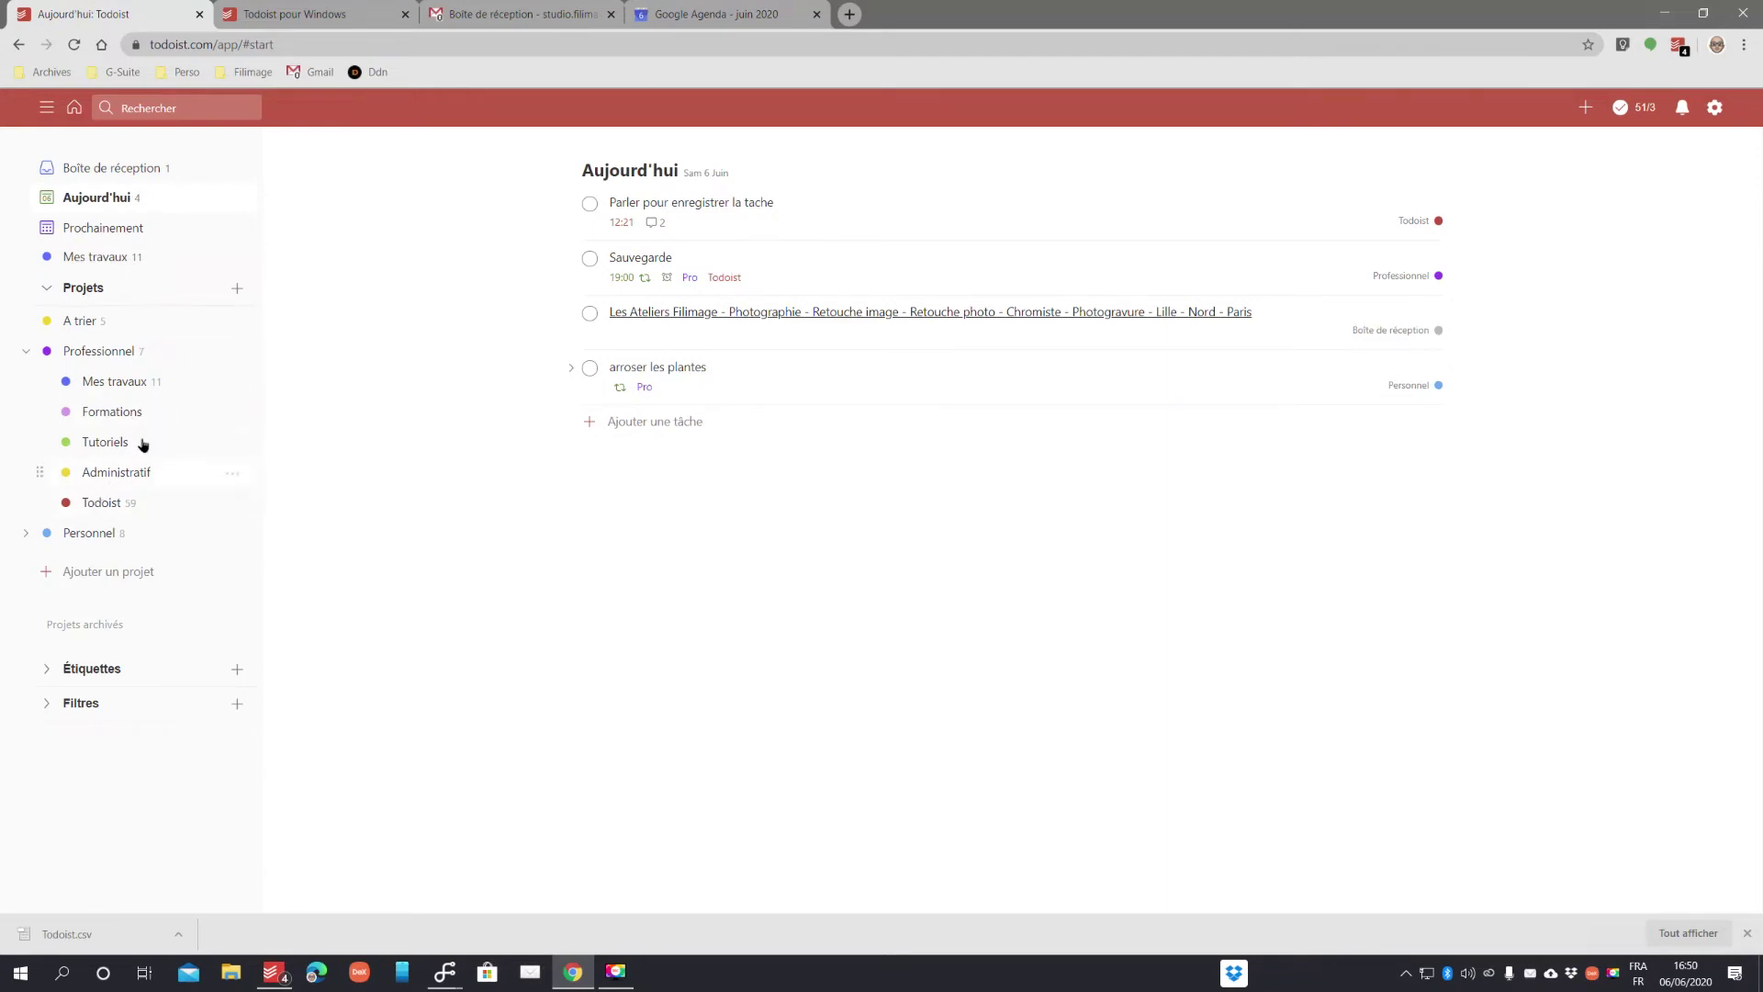
- Create a project named "Notre 1er Projet" with the colour Lavande and add it to the favourites
click(27, 355)
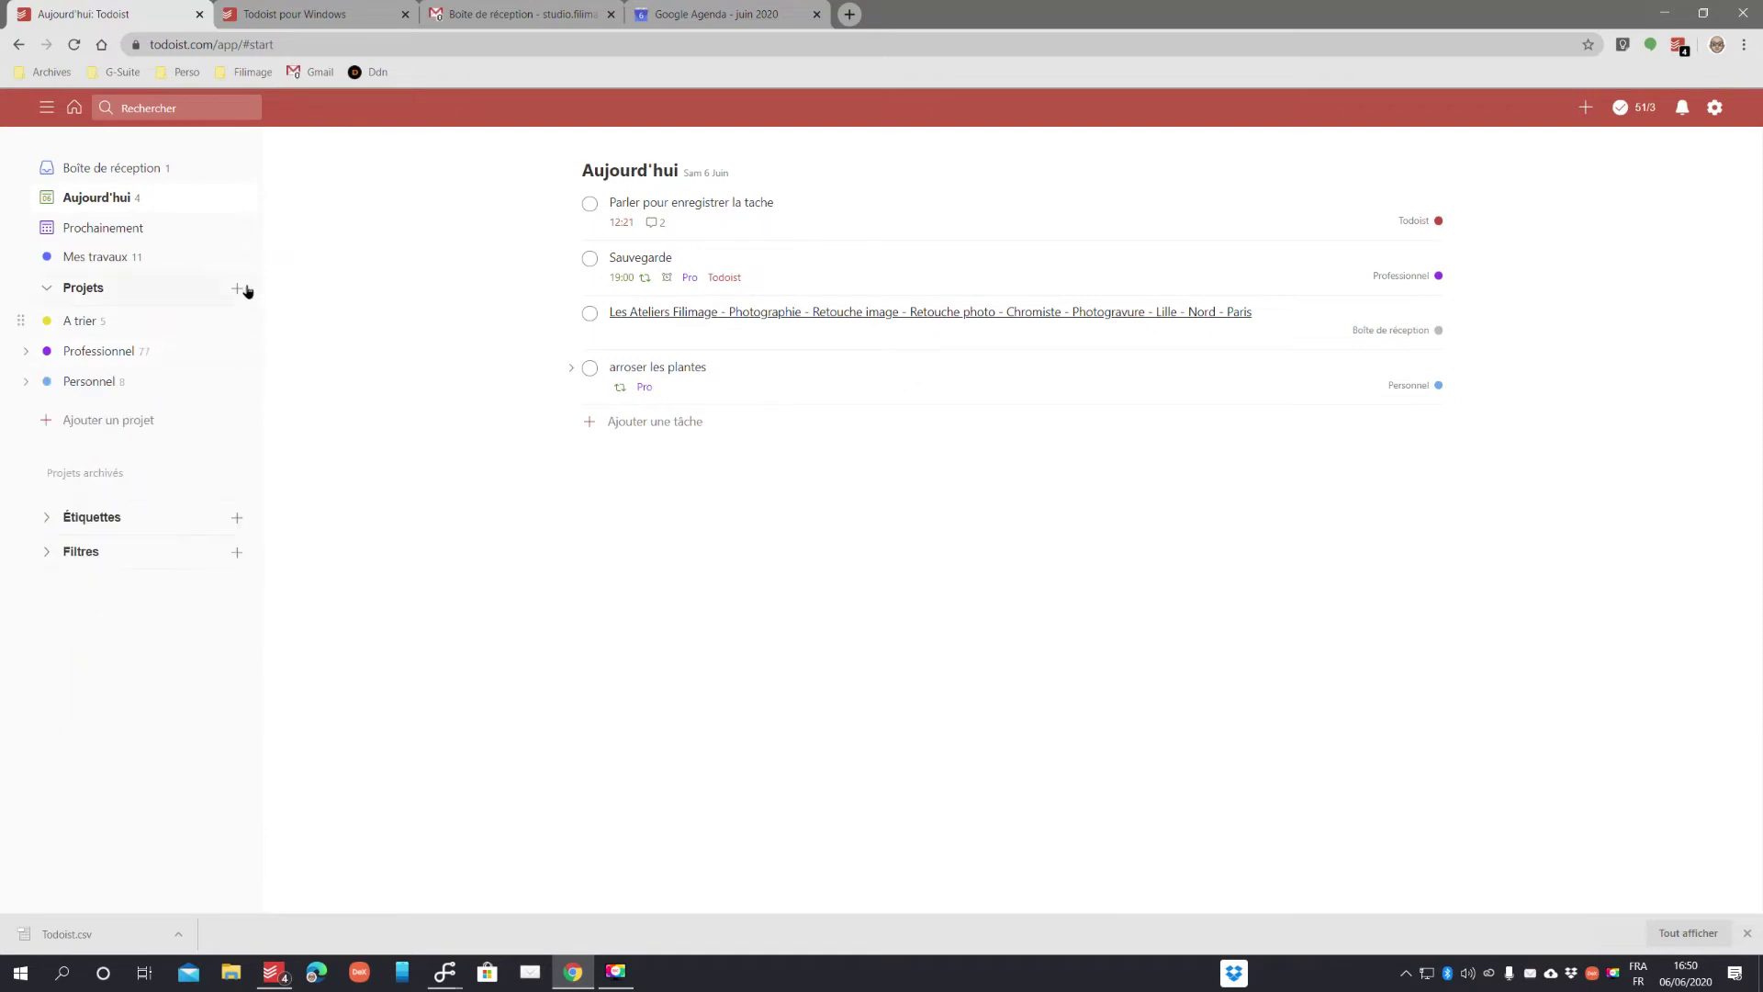
click(237, 288)
text(N)
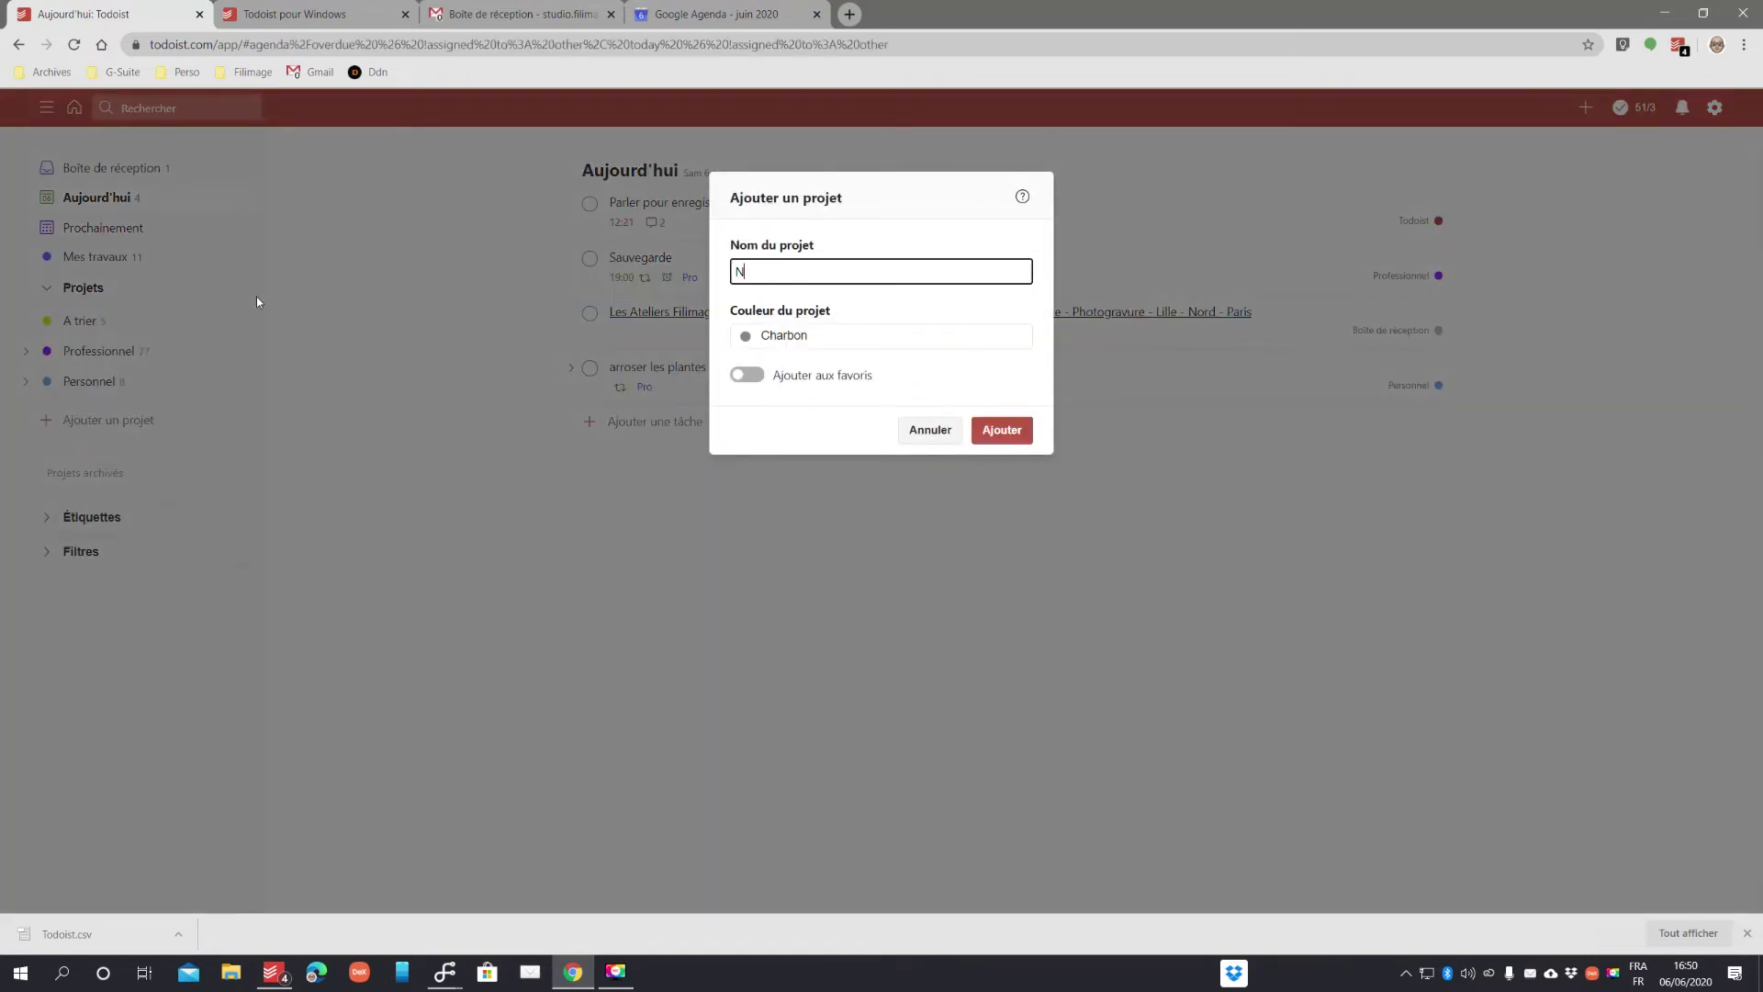
text(otre 1er )
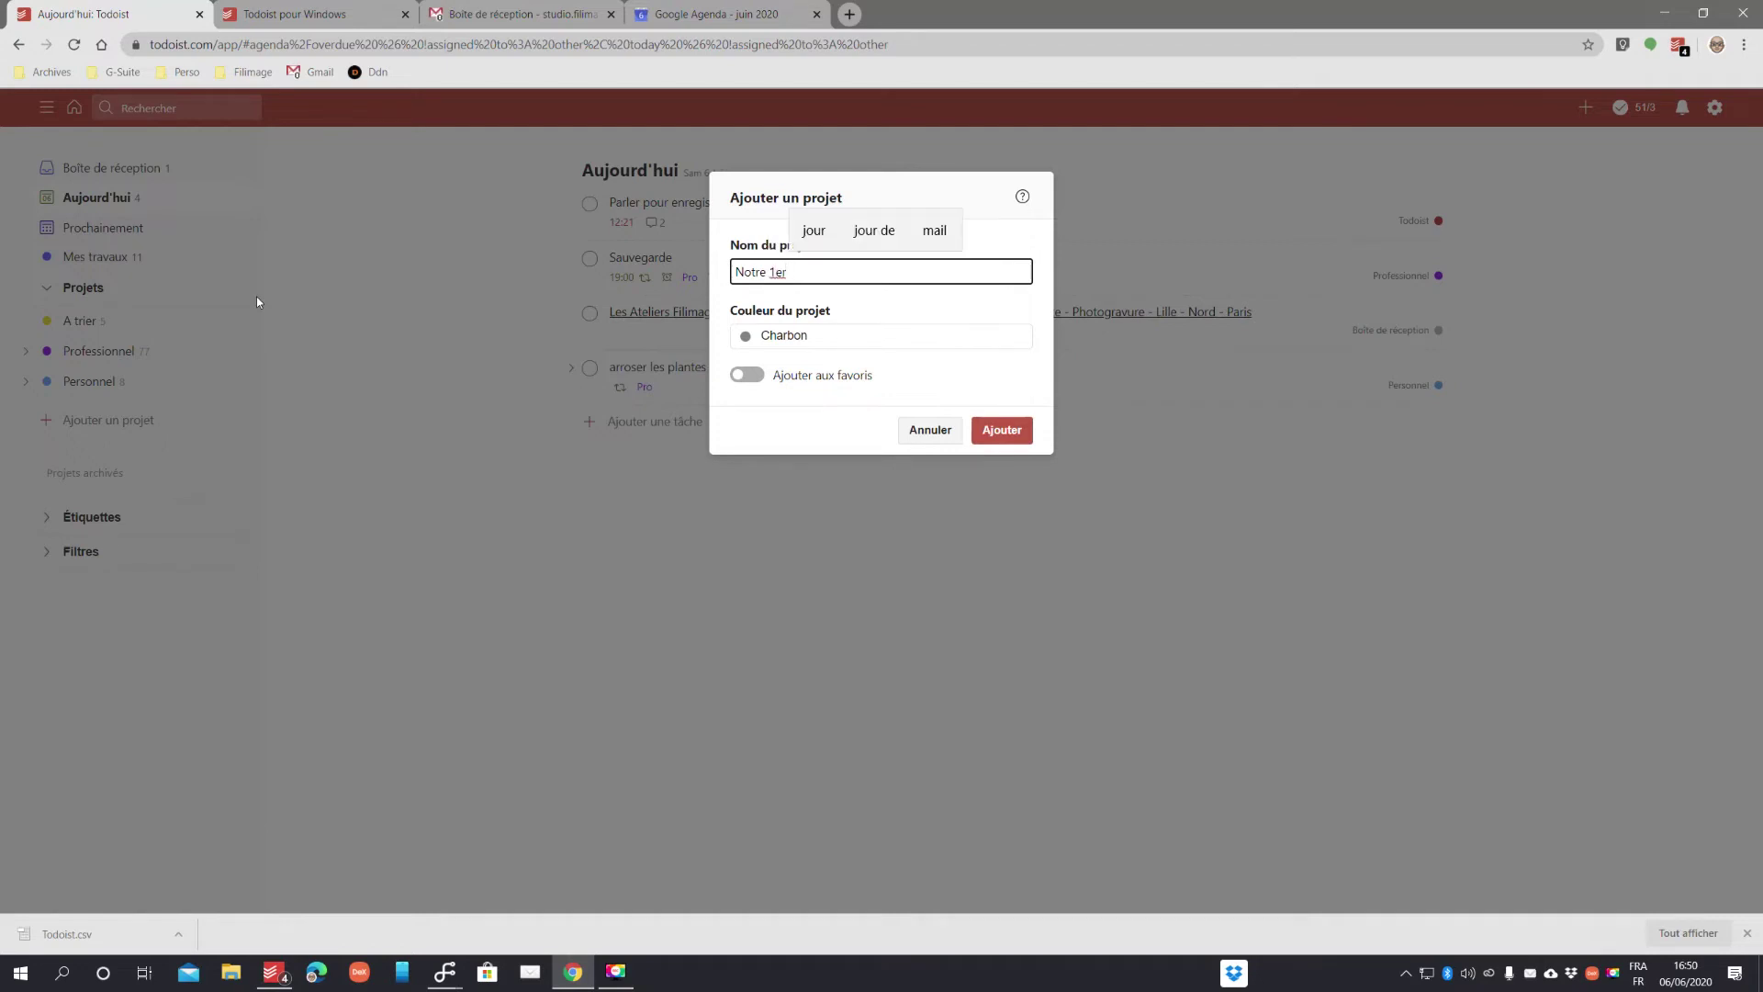
text(Pro)
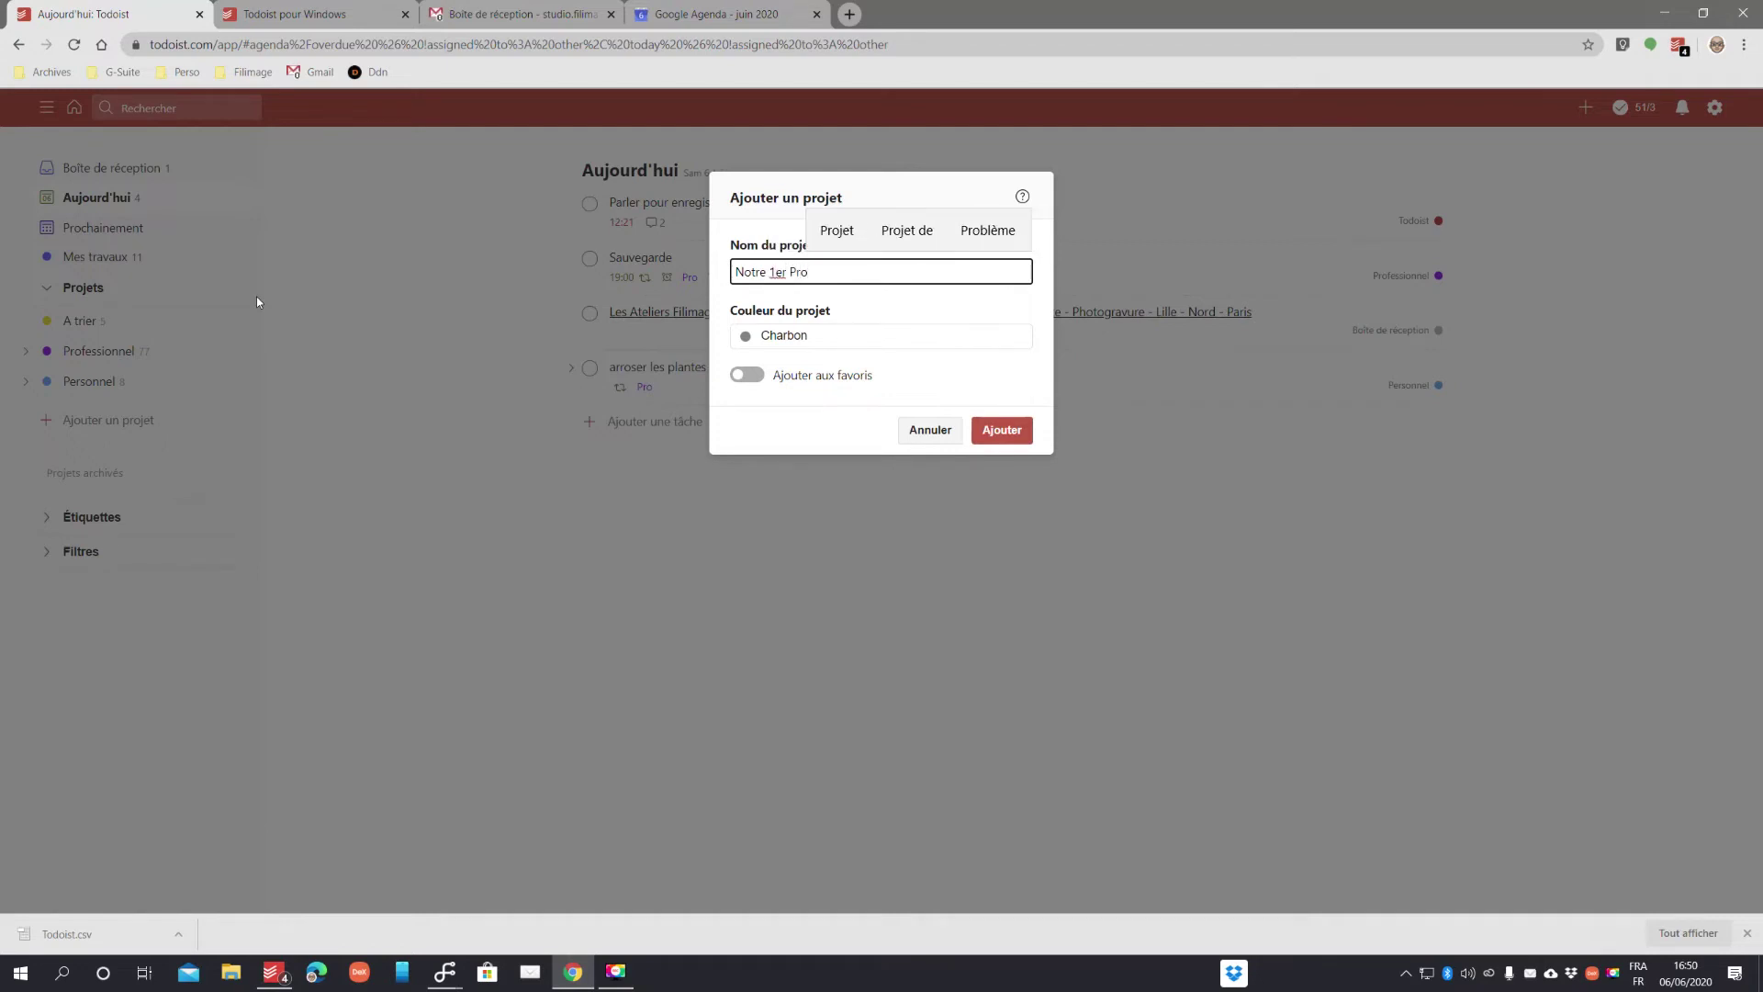
text(jet)
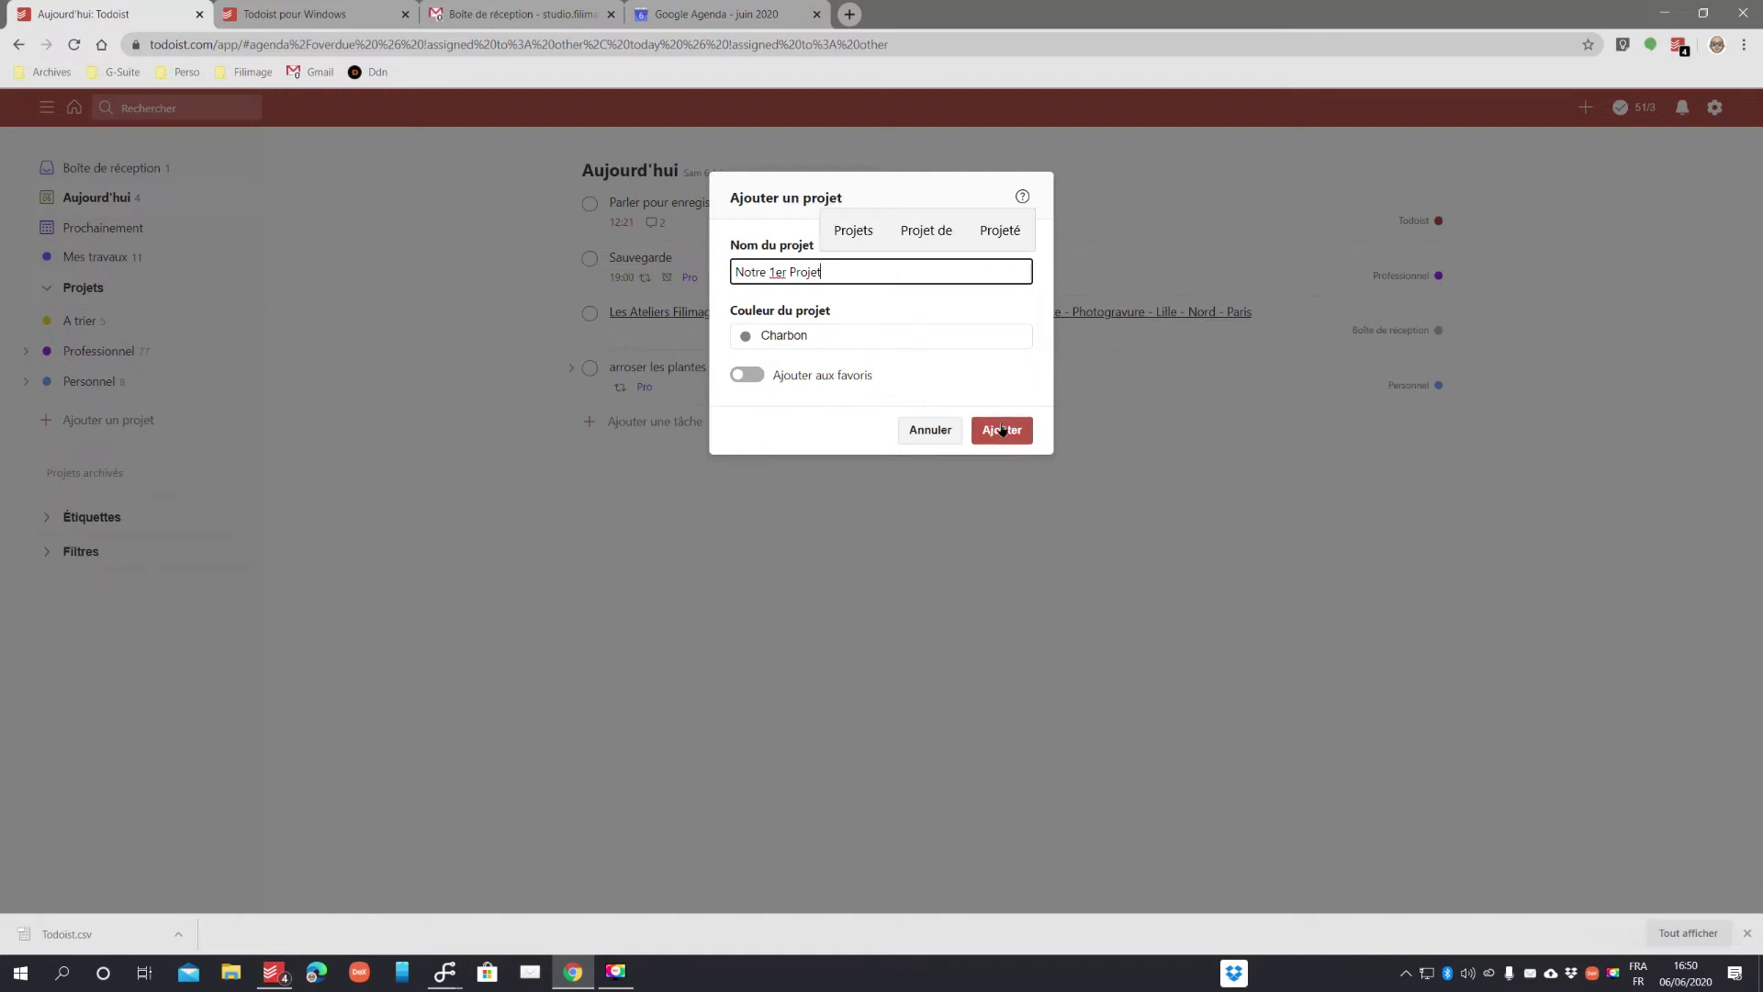
click(748, 339)
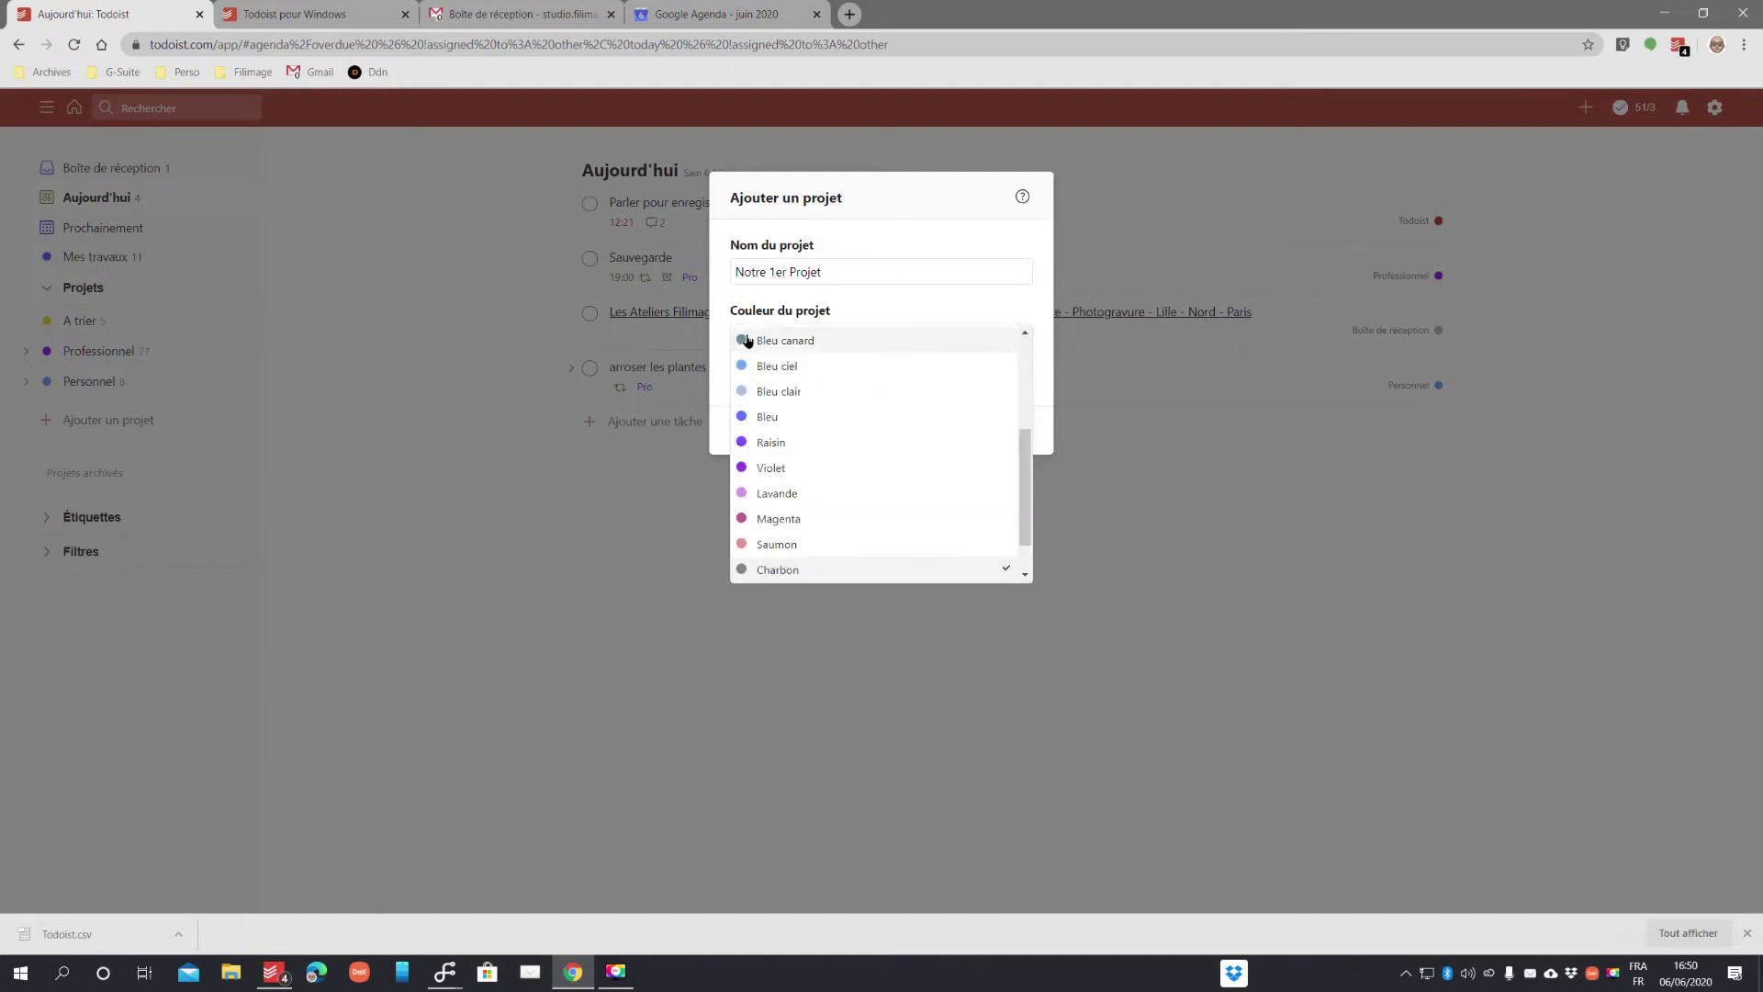
click(779, 494)
click(754, 375)
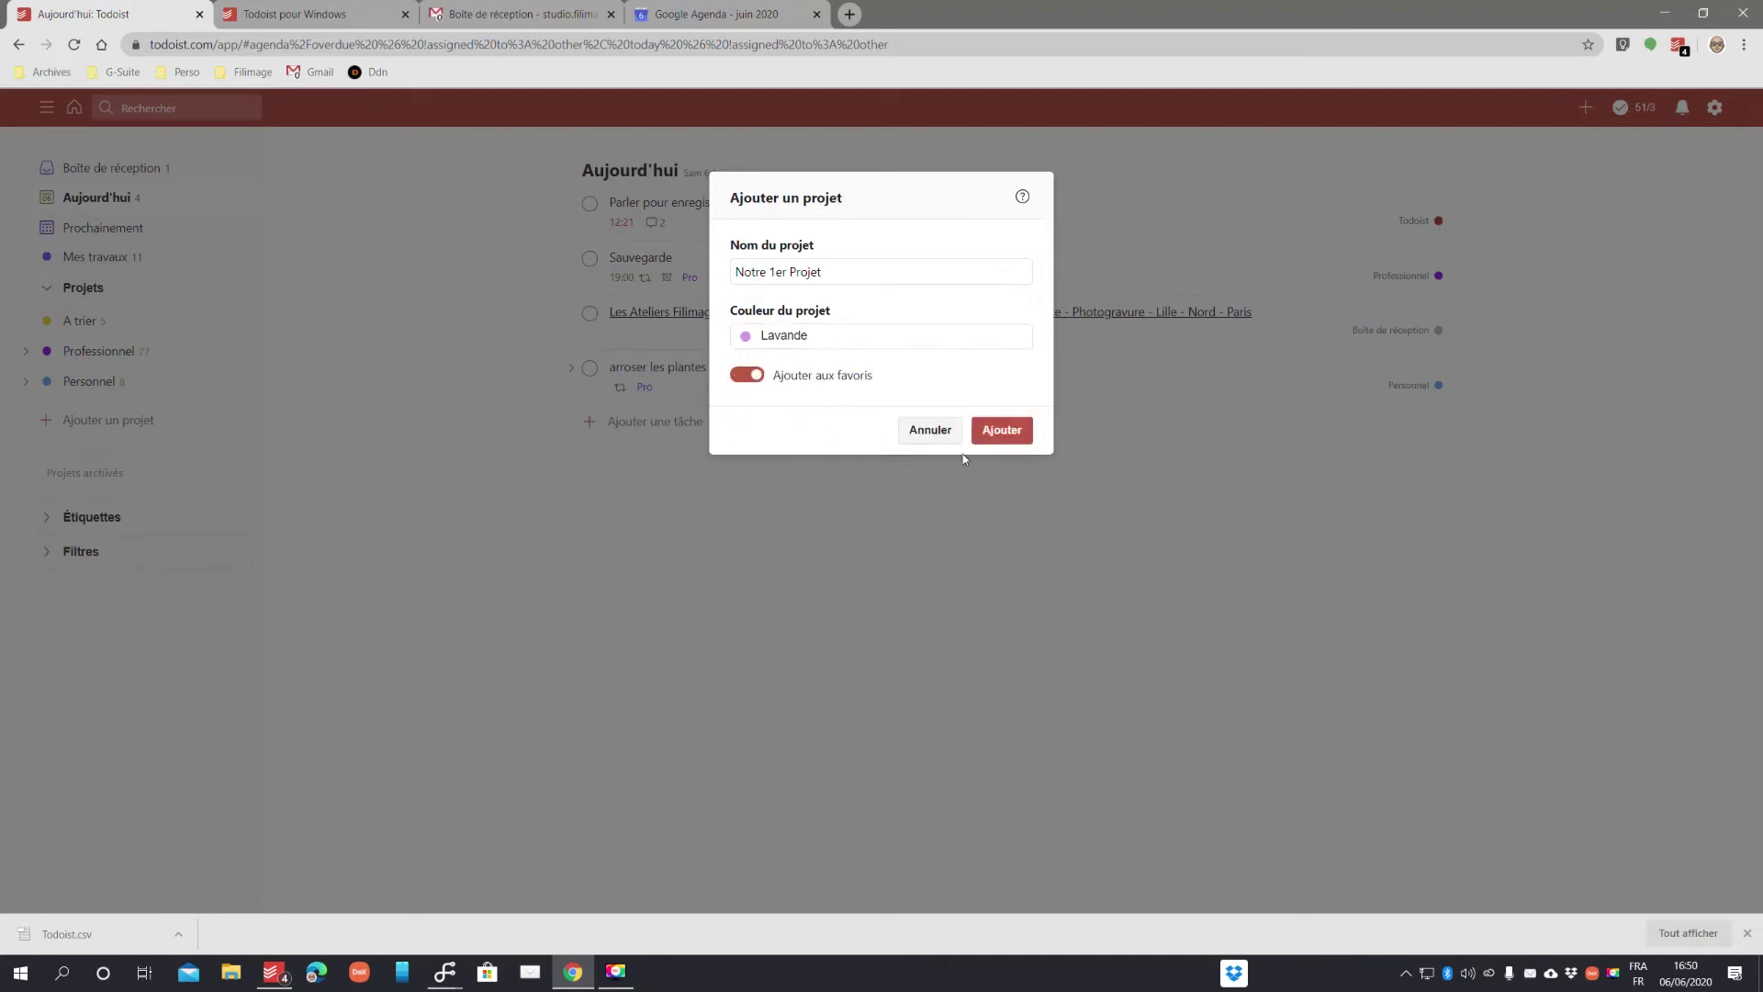
click(996, 433)
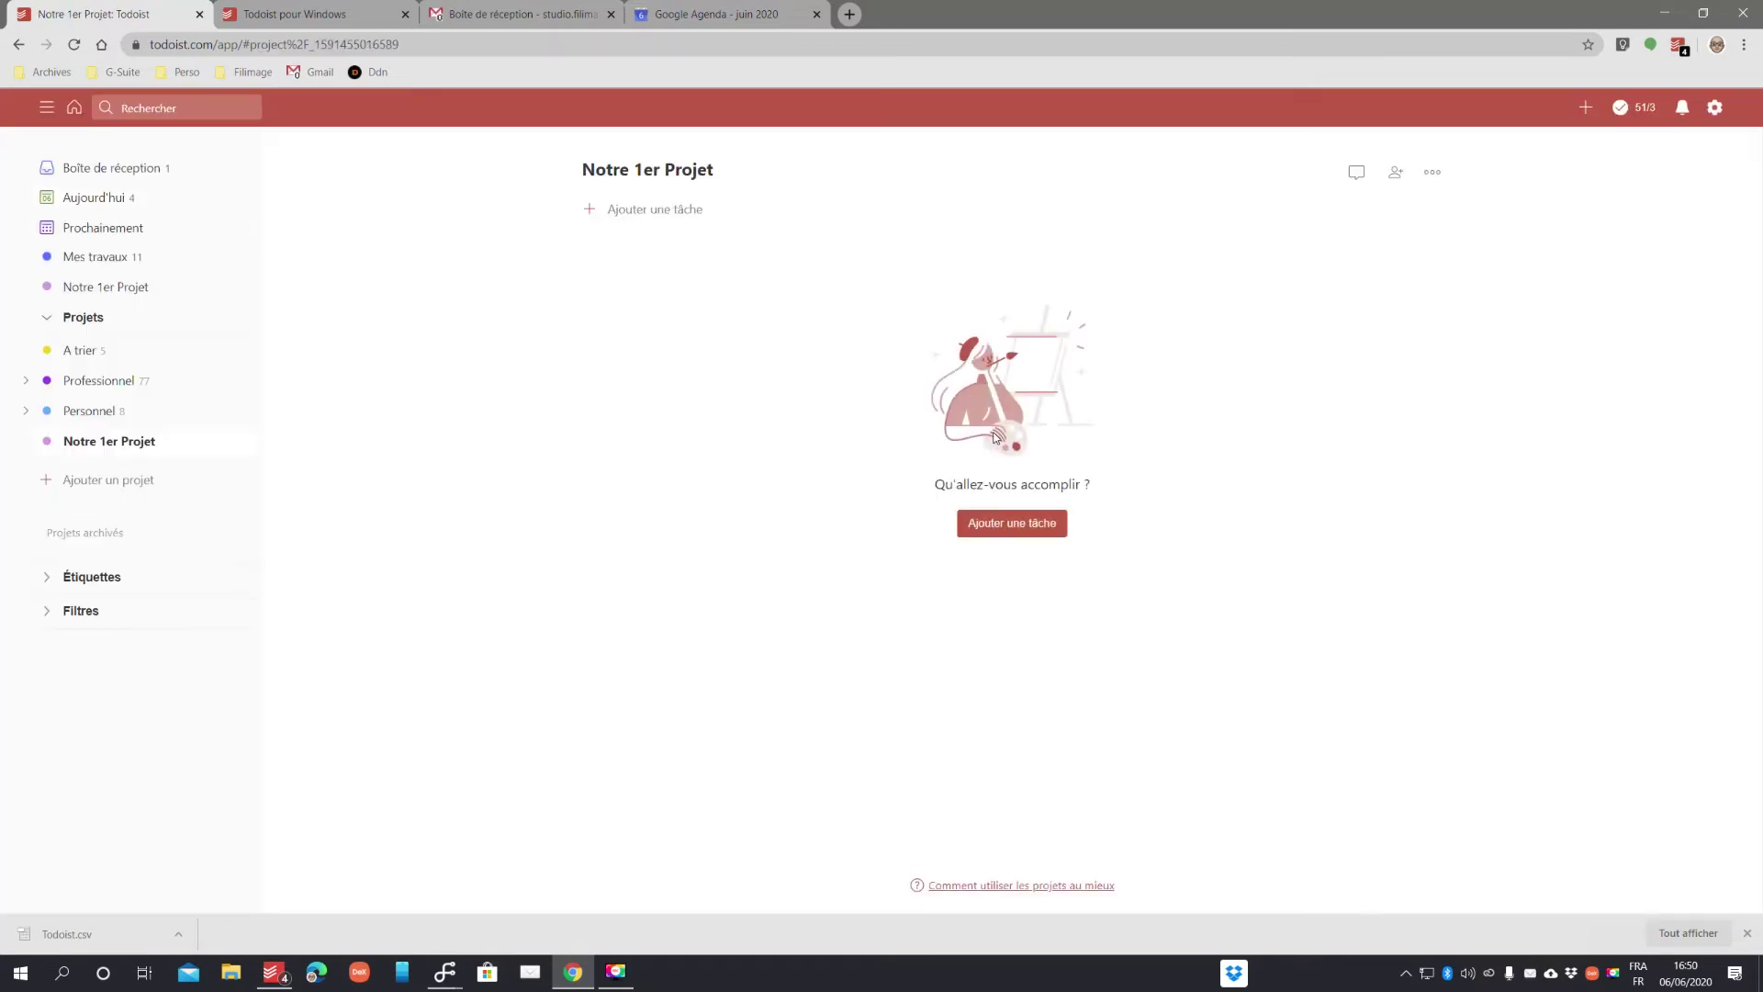
- Collapse the project list, open "Notre 1er Projet" from the favourites and add the task "Faire le logo"
click(46, 320)
click(106, 288)
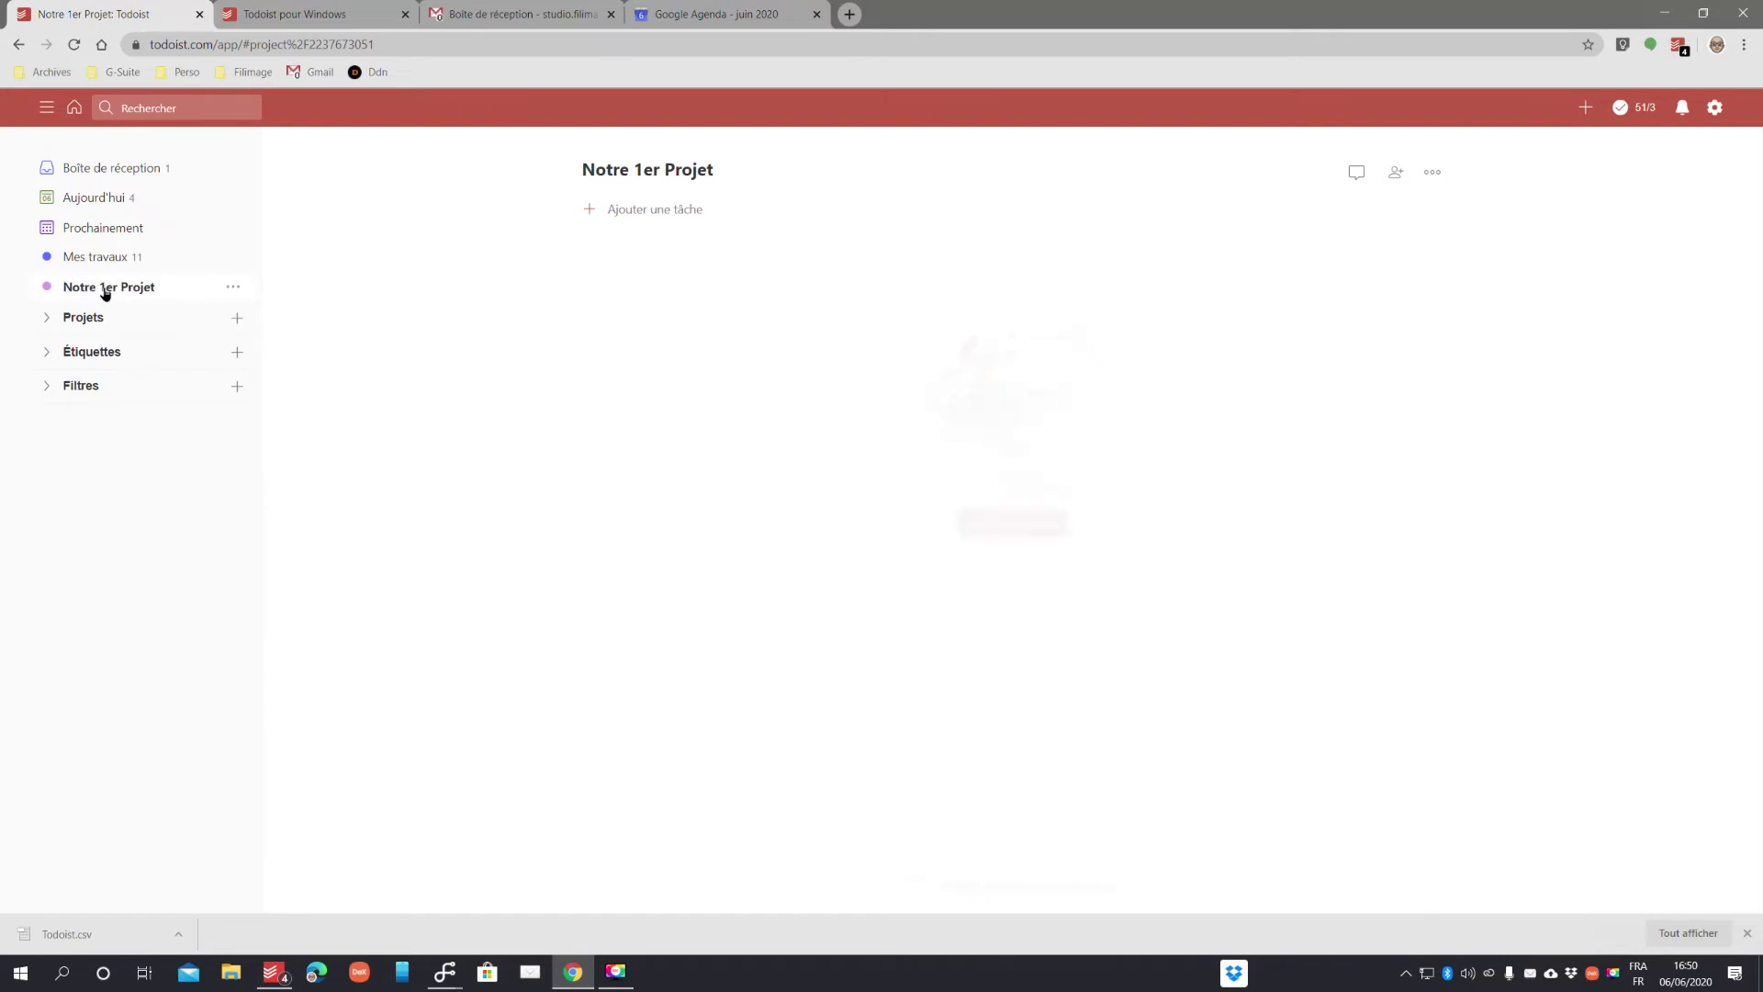
click(645, 211)
text(Faire l)
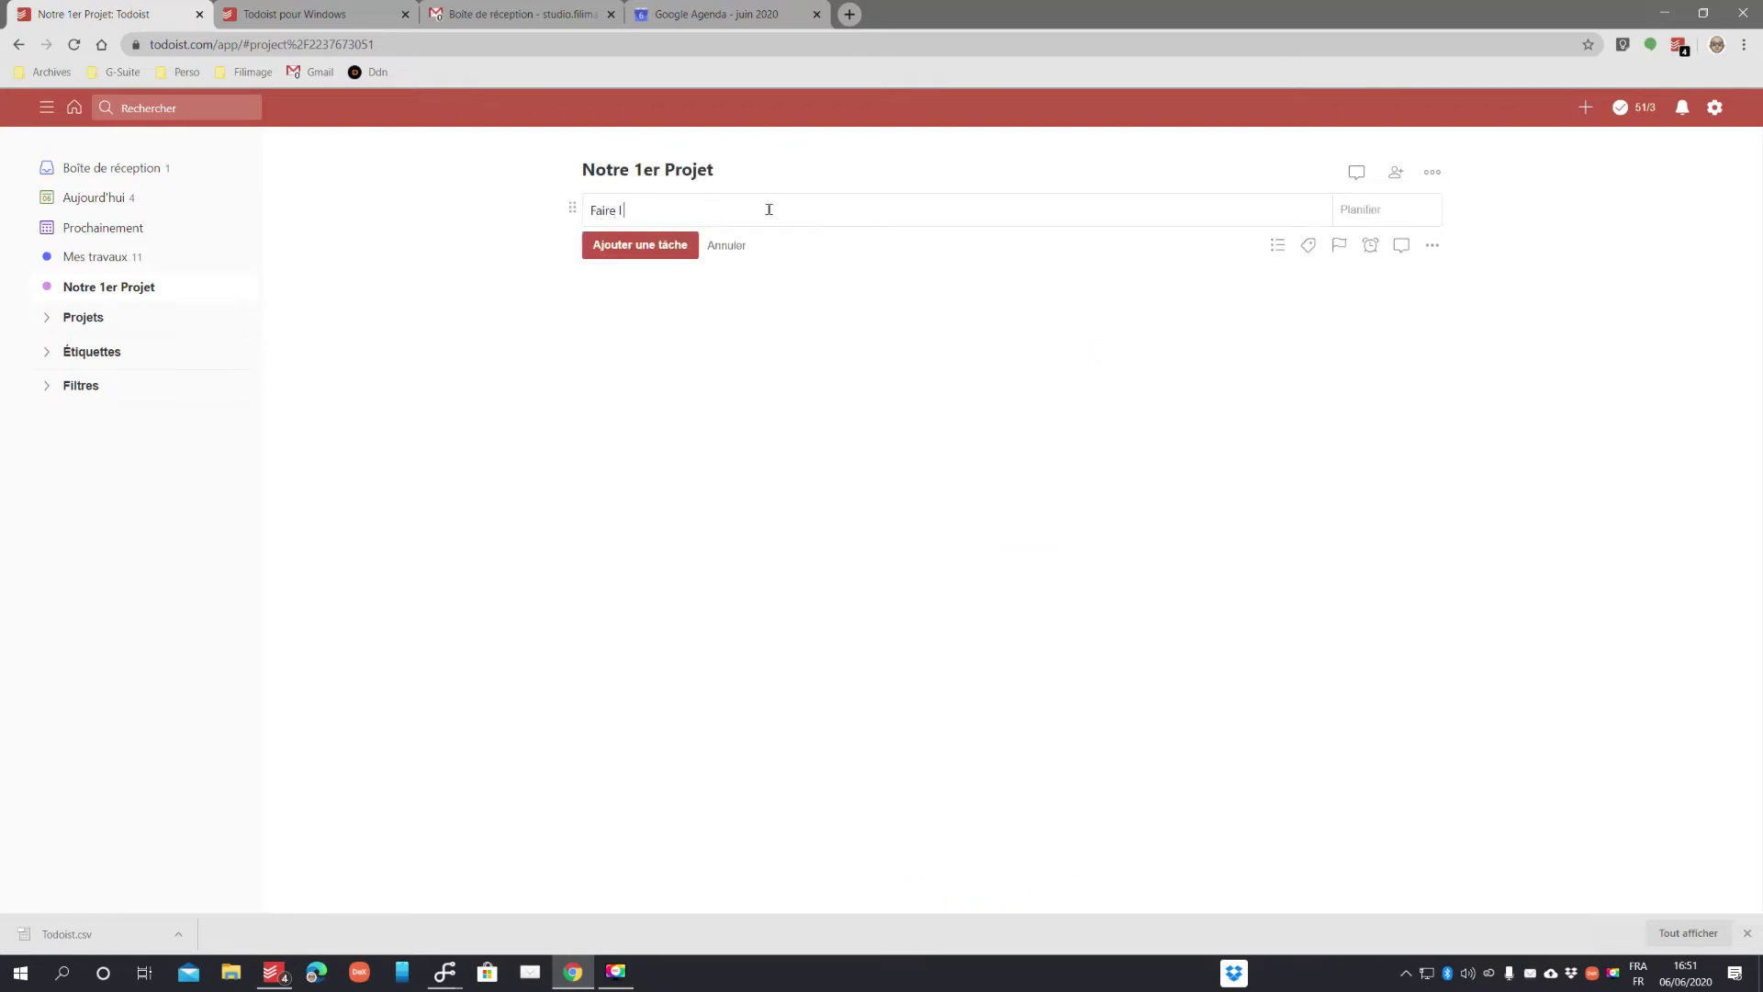
text(e logo)
click(643, 245)
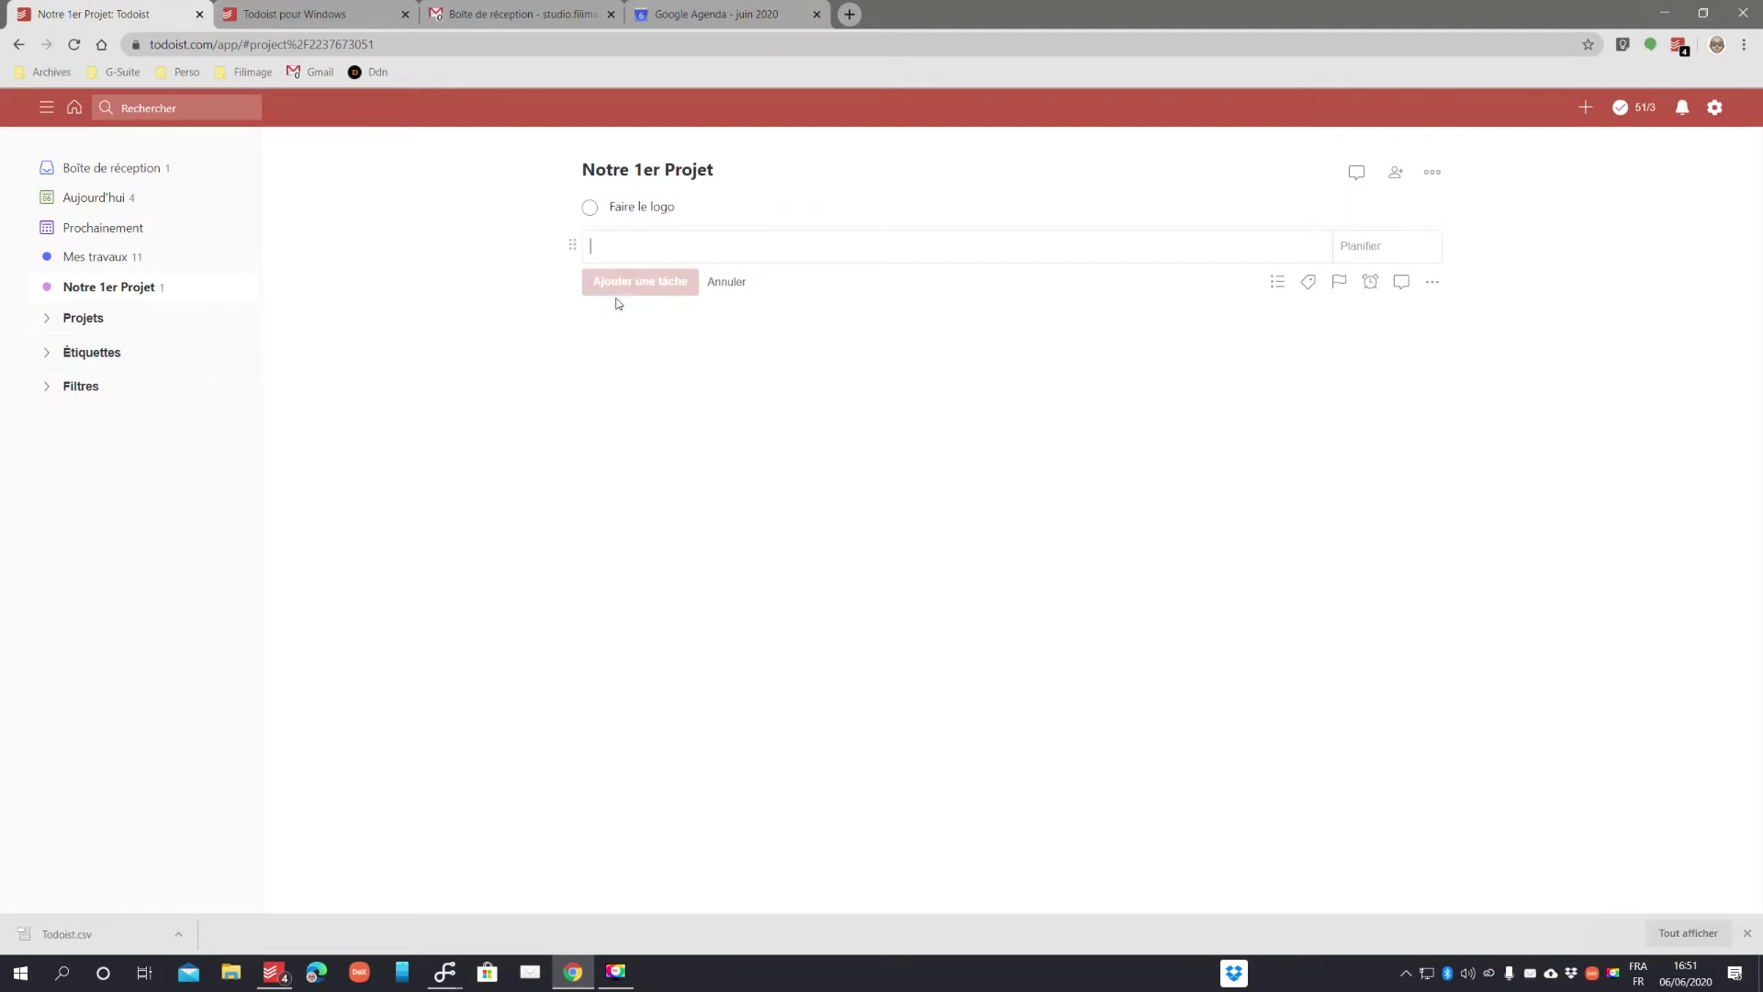
- Add a "demander à … le fichier" task naming the person to ask, and nest it as a subtask under "Faire le logo"
text(deman)
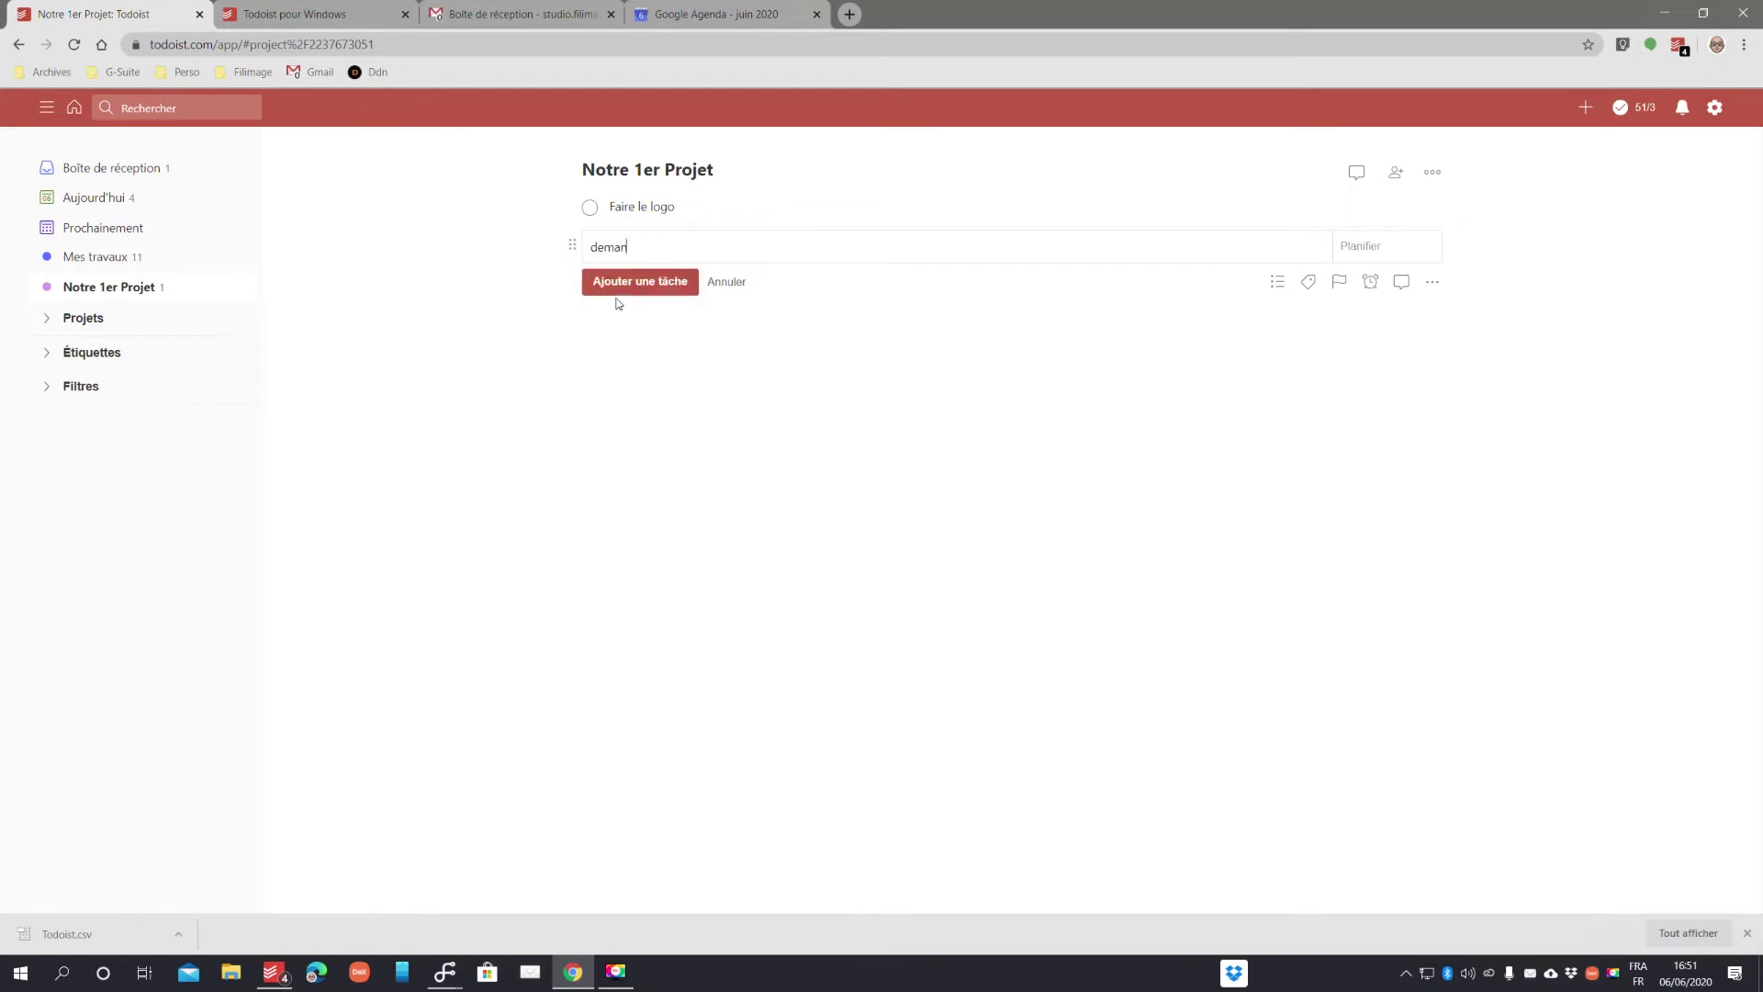
text(der )
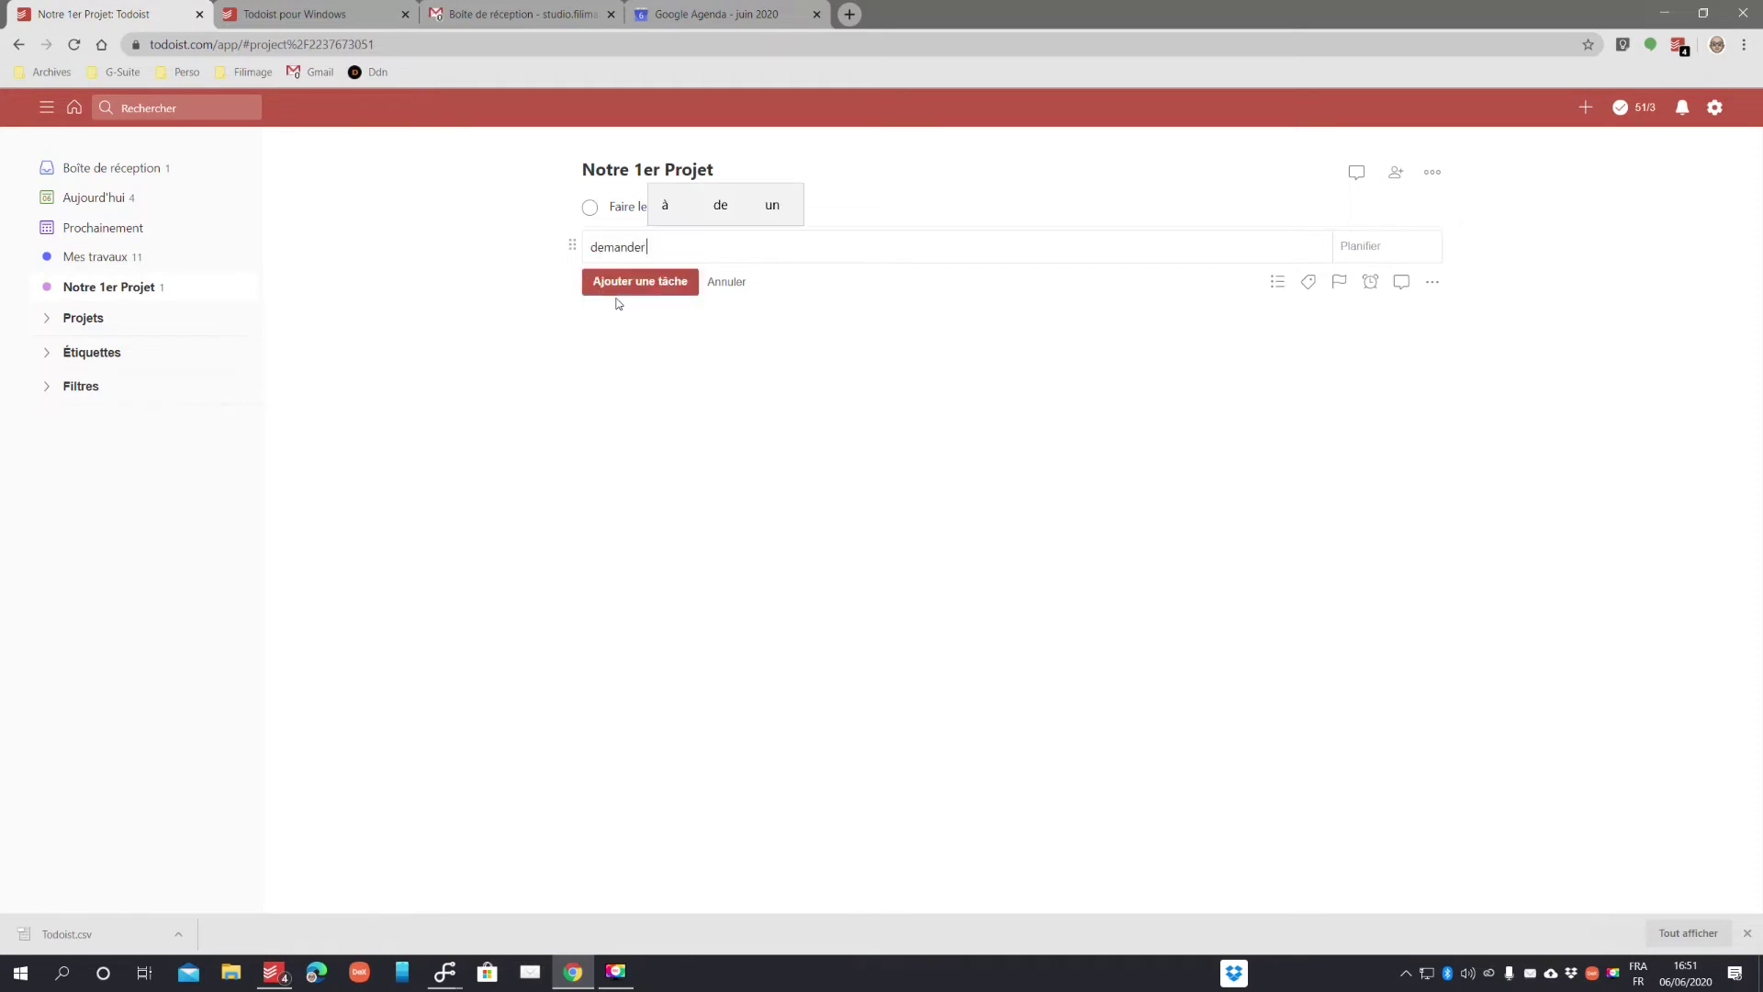
text(à pau)
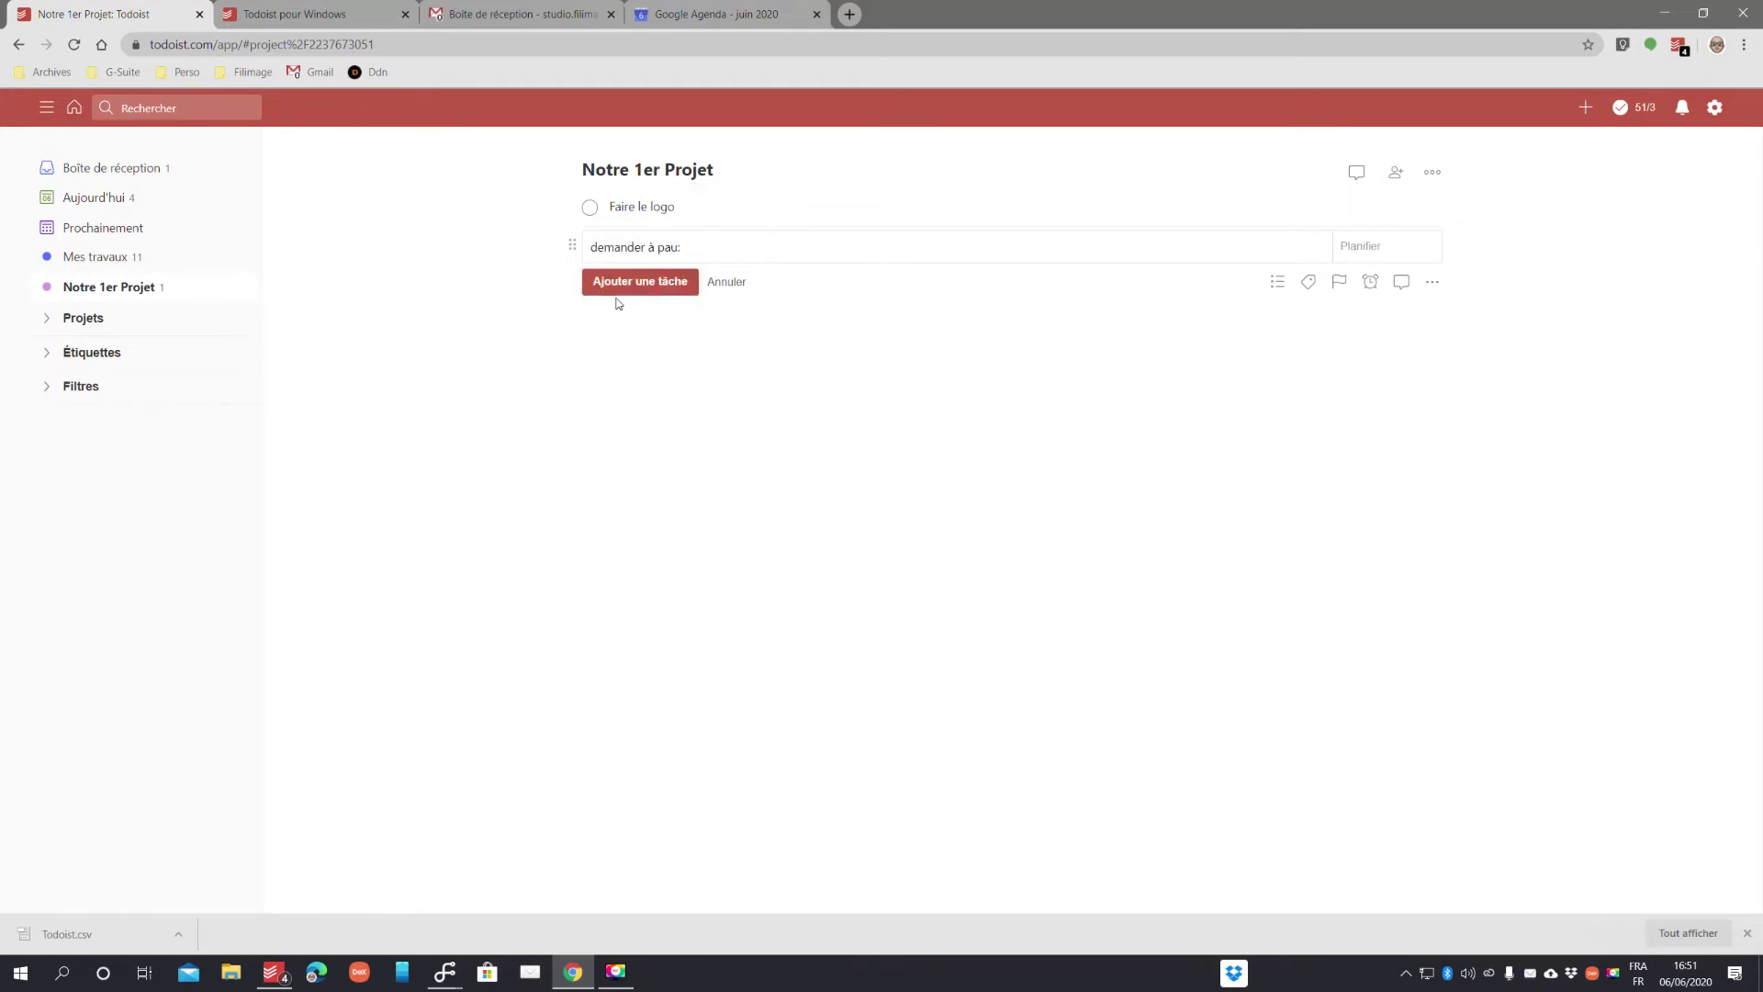
text(l le fichier)
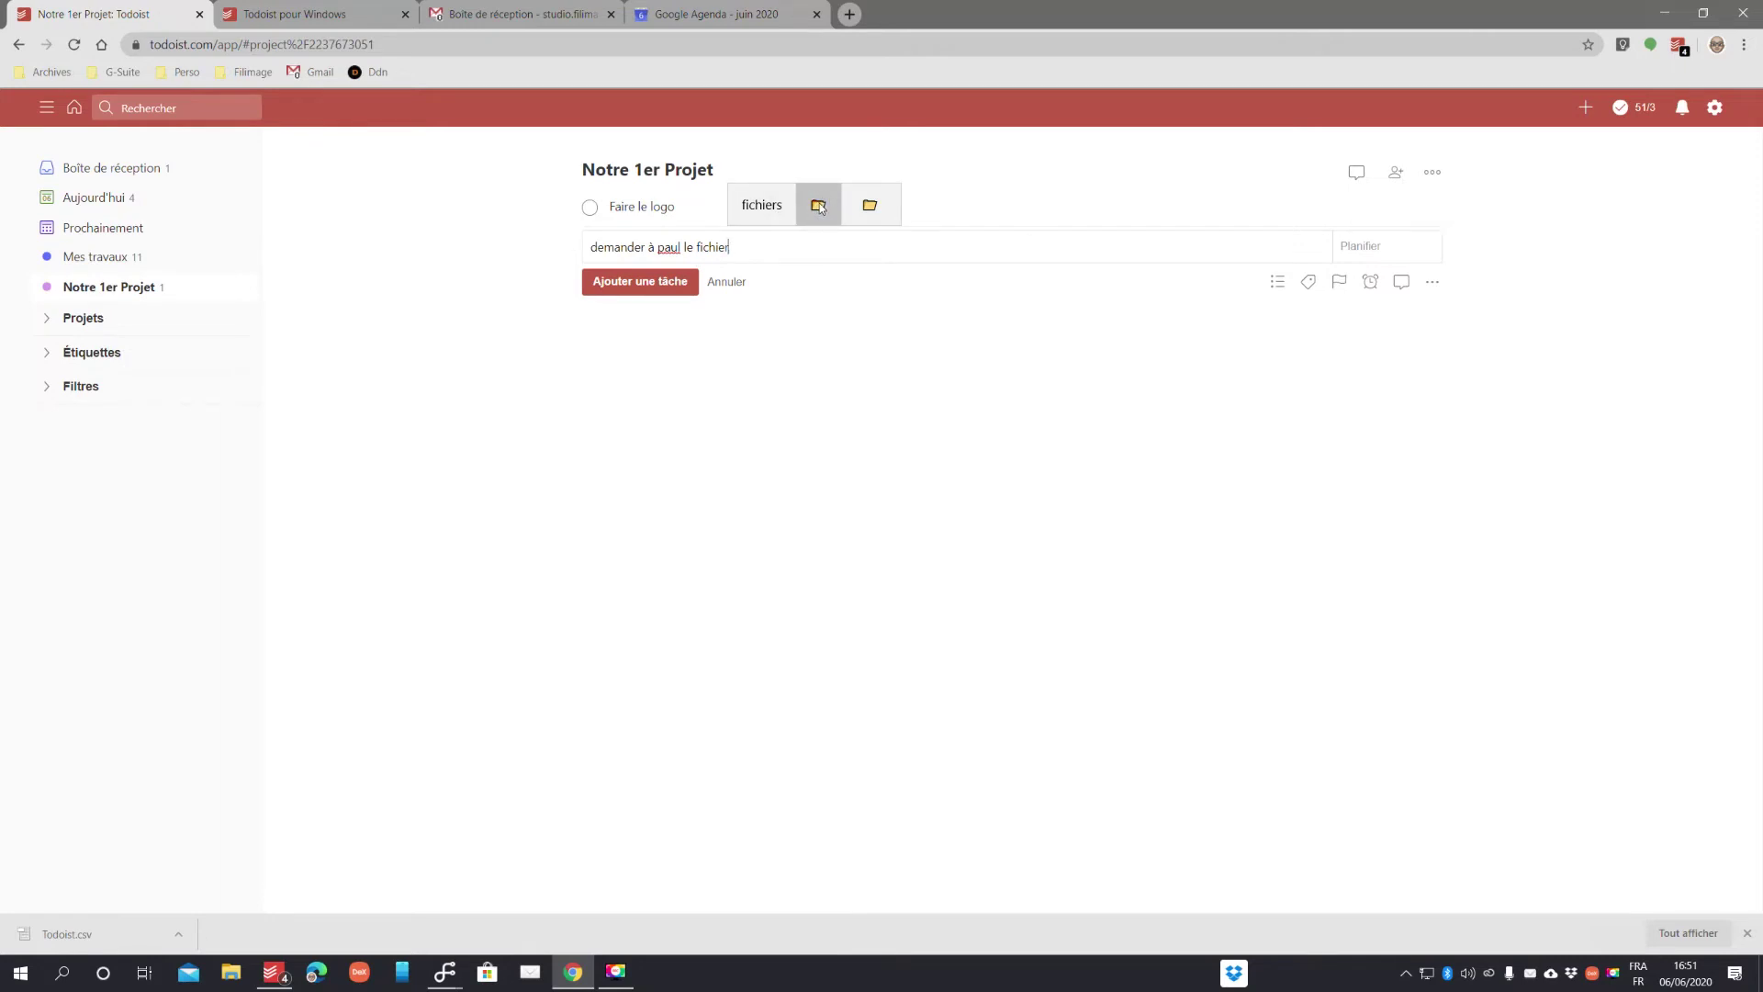
click(660, 281)
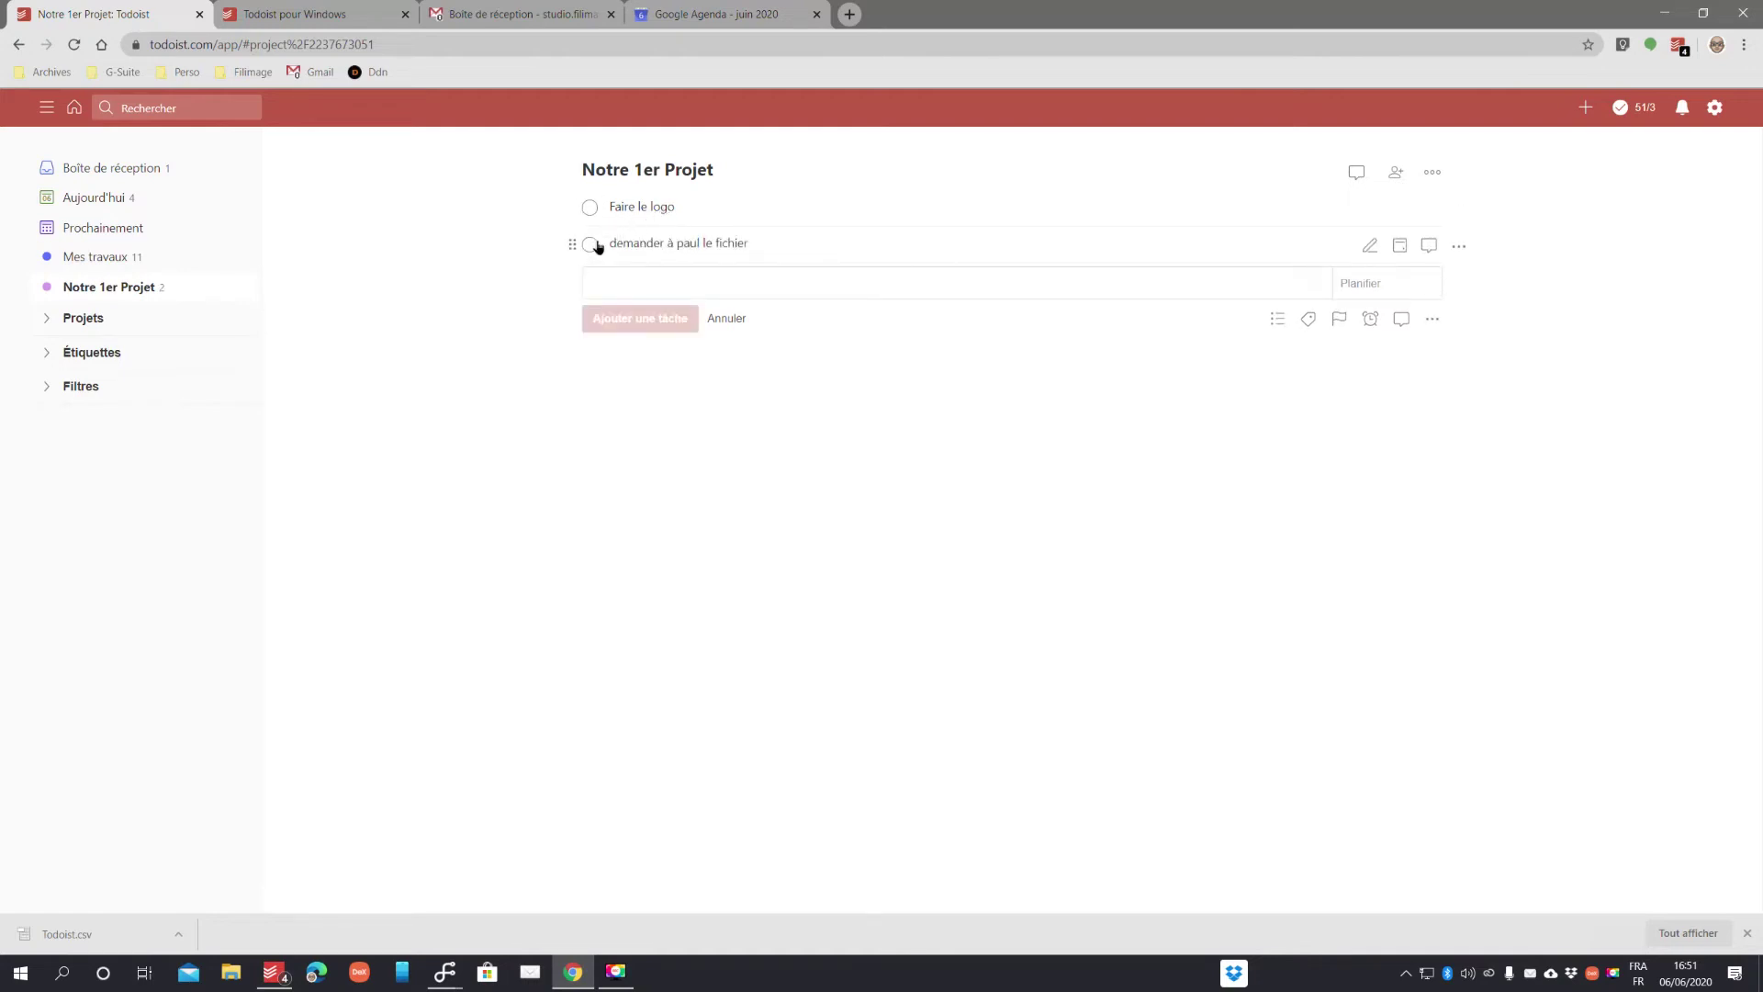
drag(570, 244, 624, 244)
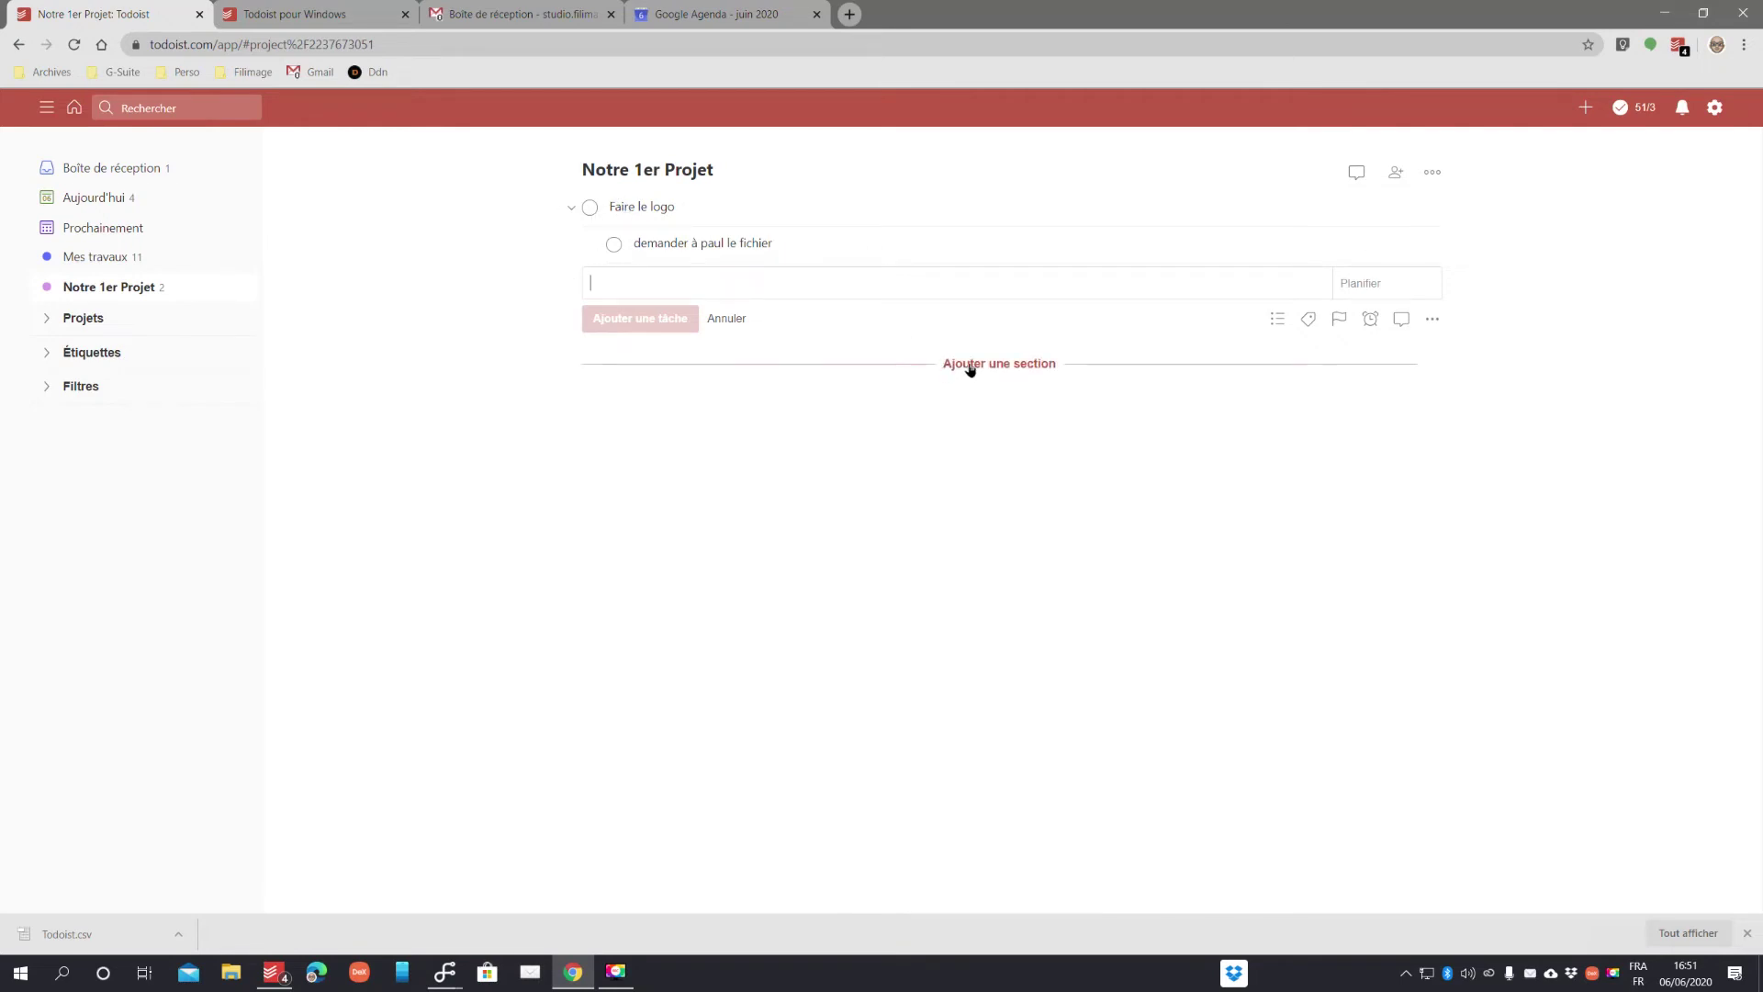
- Add a section titled "Mise en page" below the existing tasks of "Notre 1er Projet"
click(970, 370)
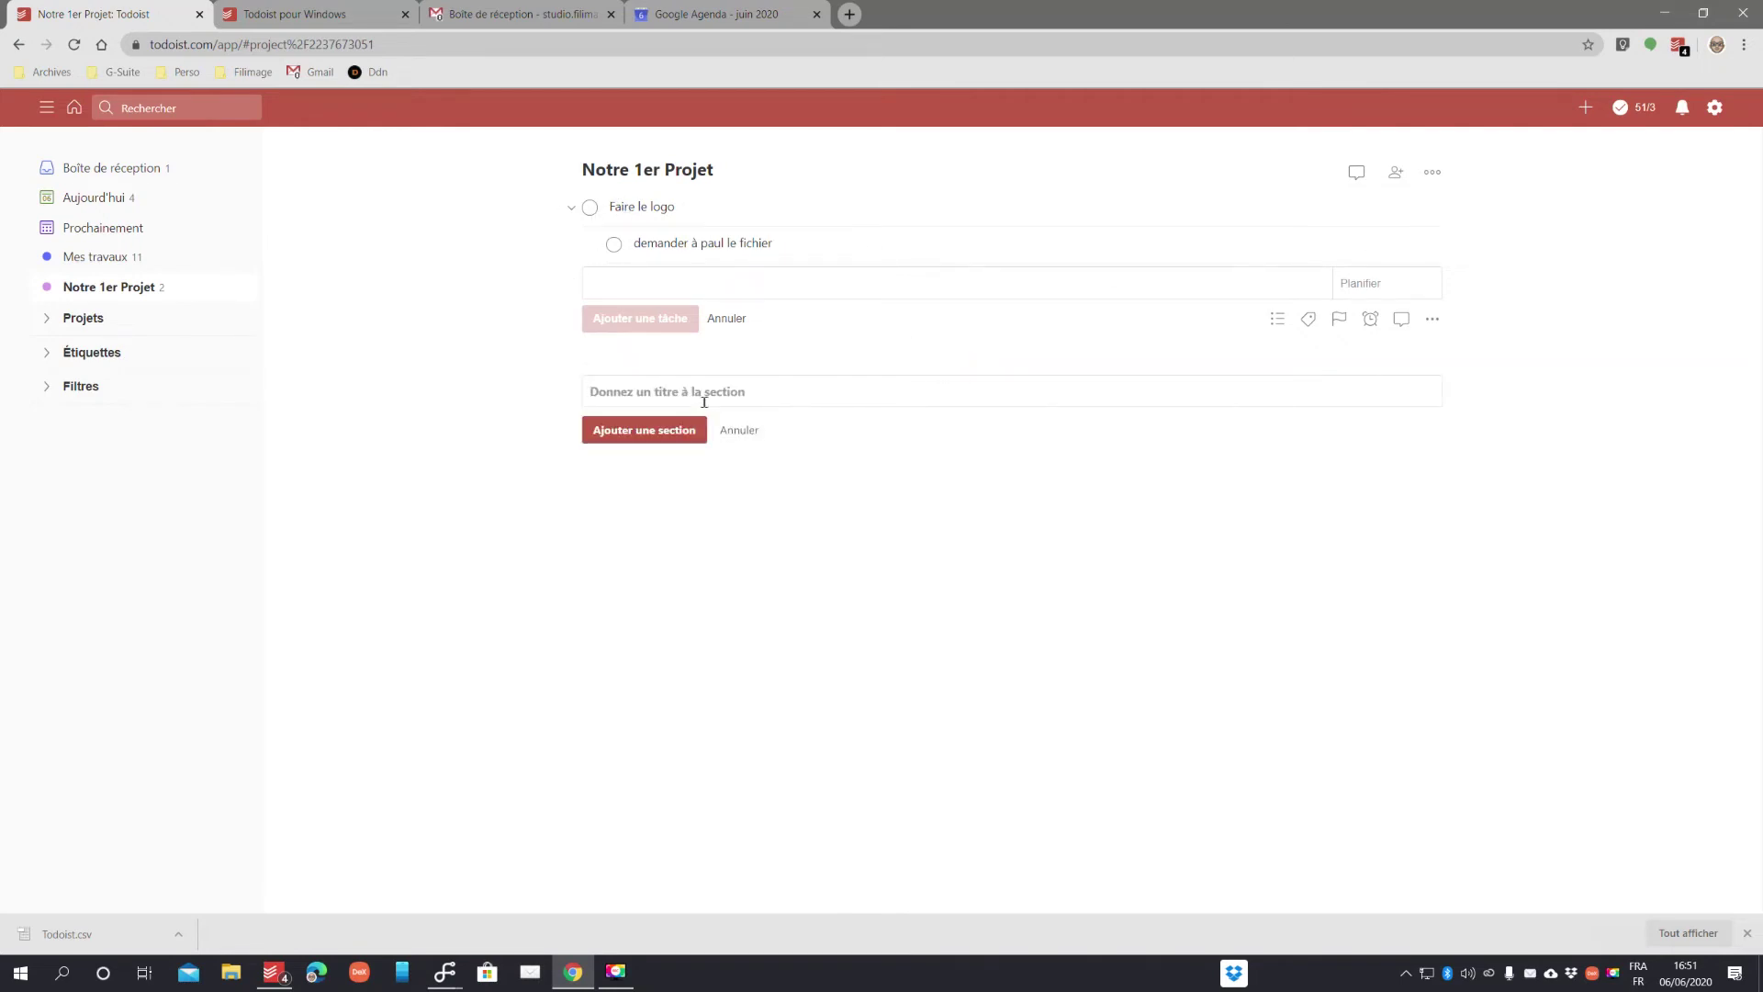
text(Mise en page)
click(671, 425)
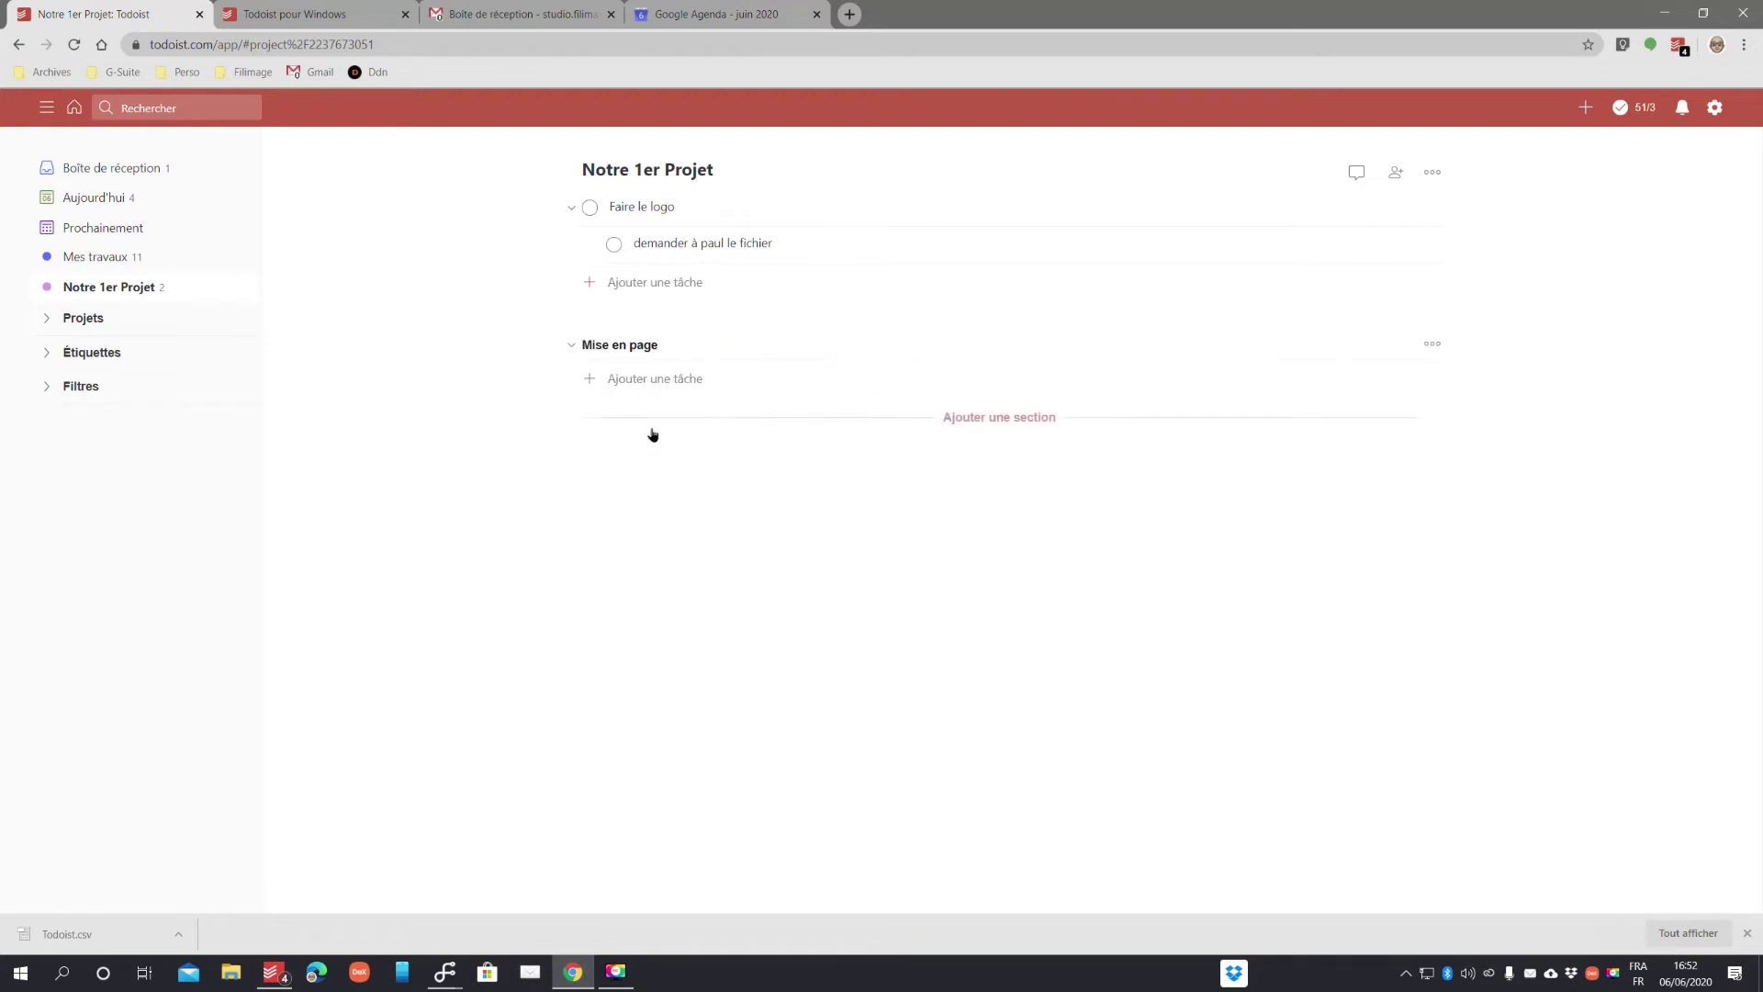
- Add a task to the "Mise en page" section reading "Texte à" followed by the person's first name
click(655, 379)
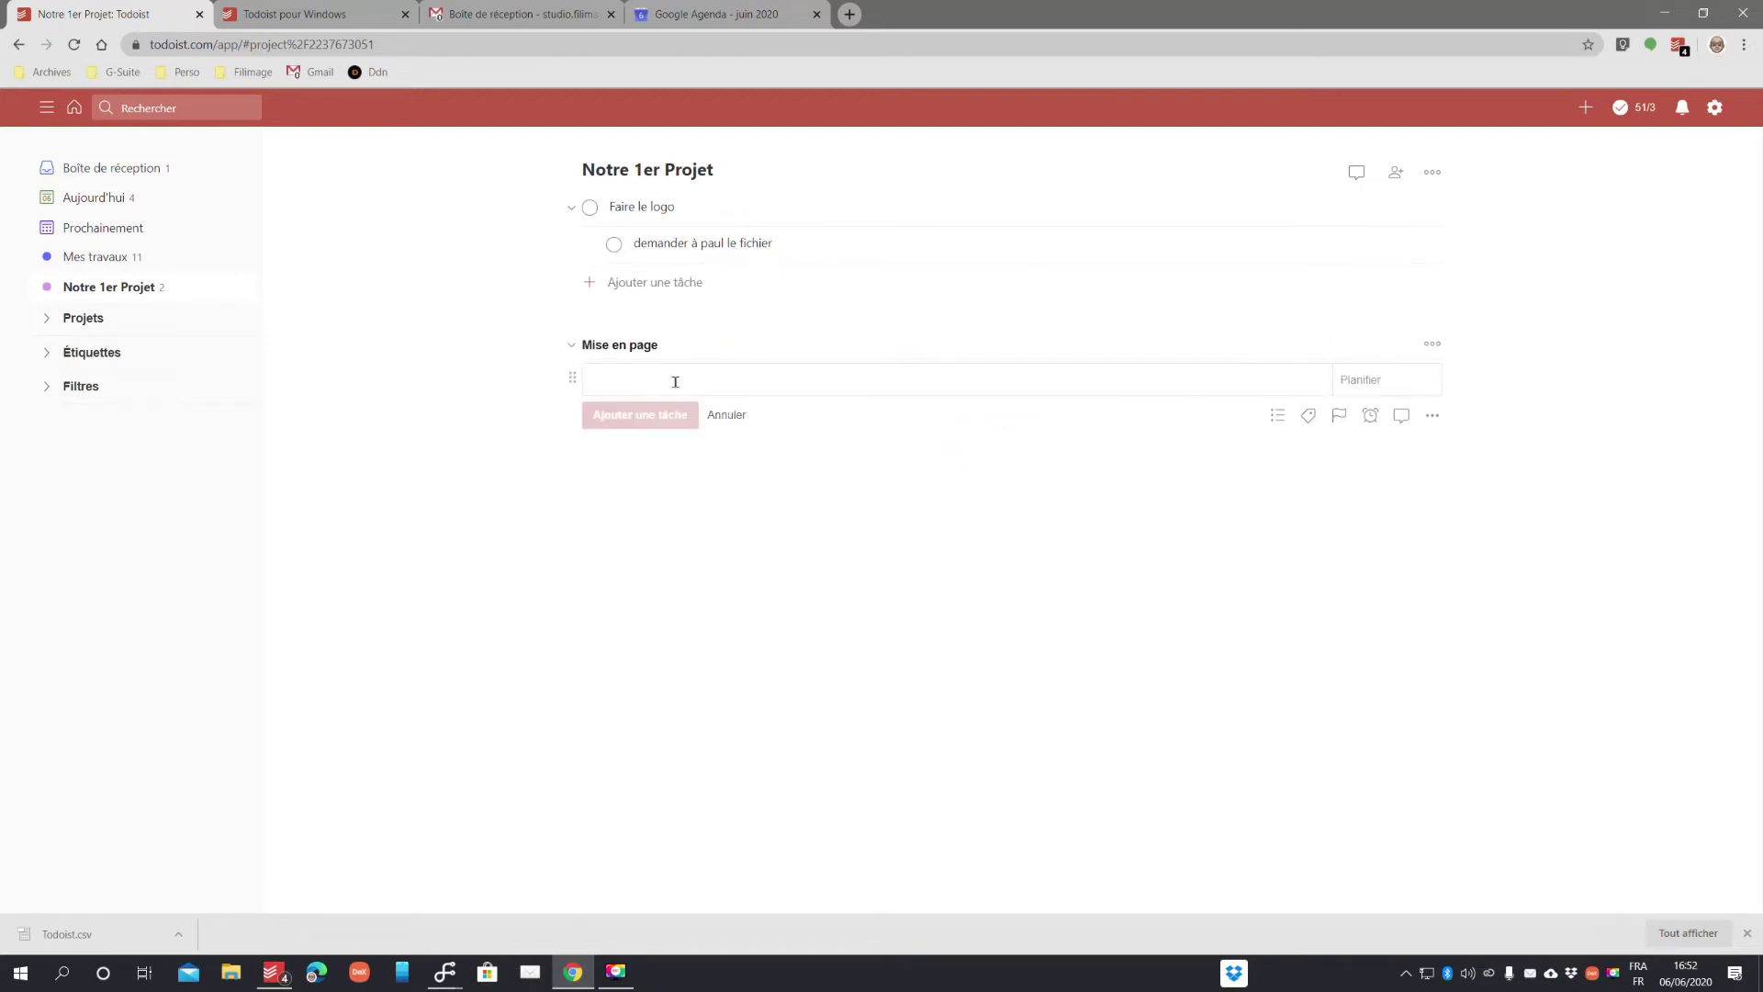
text(Texte à)
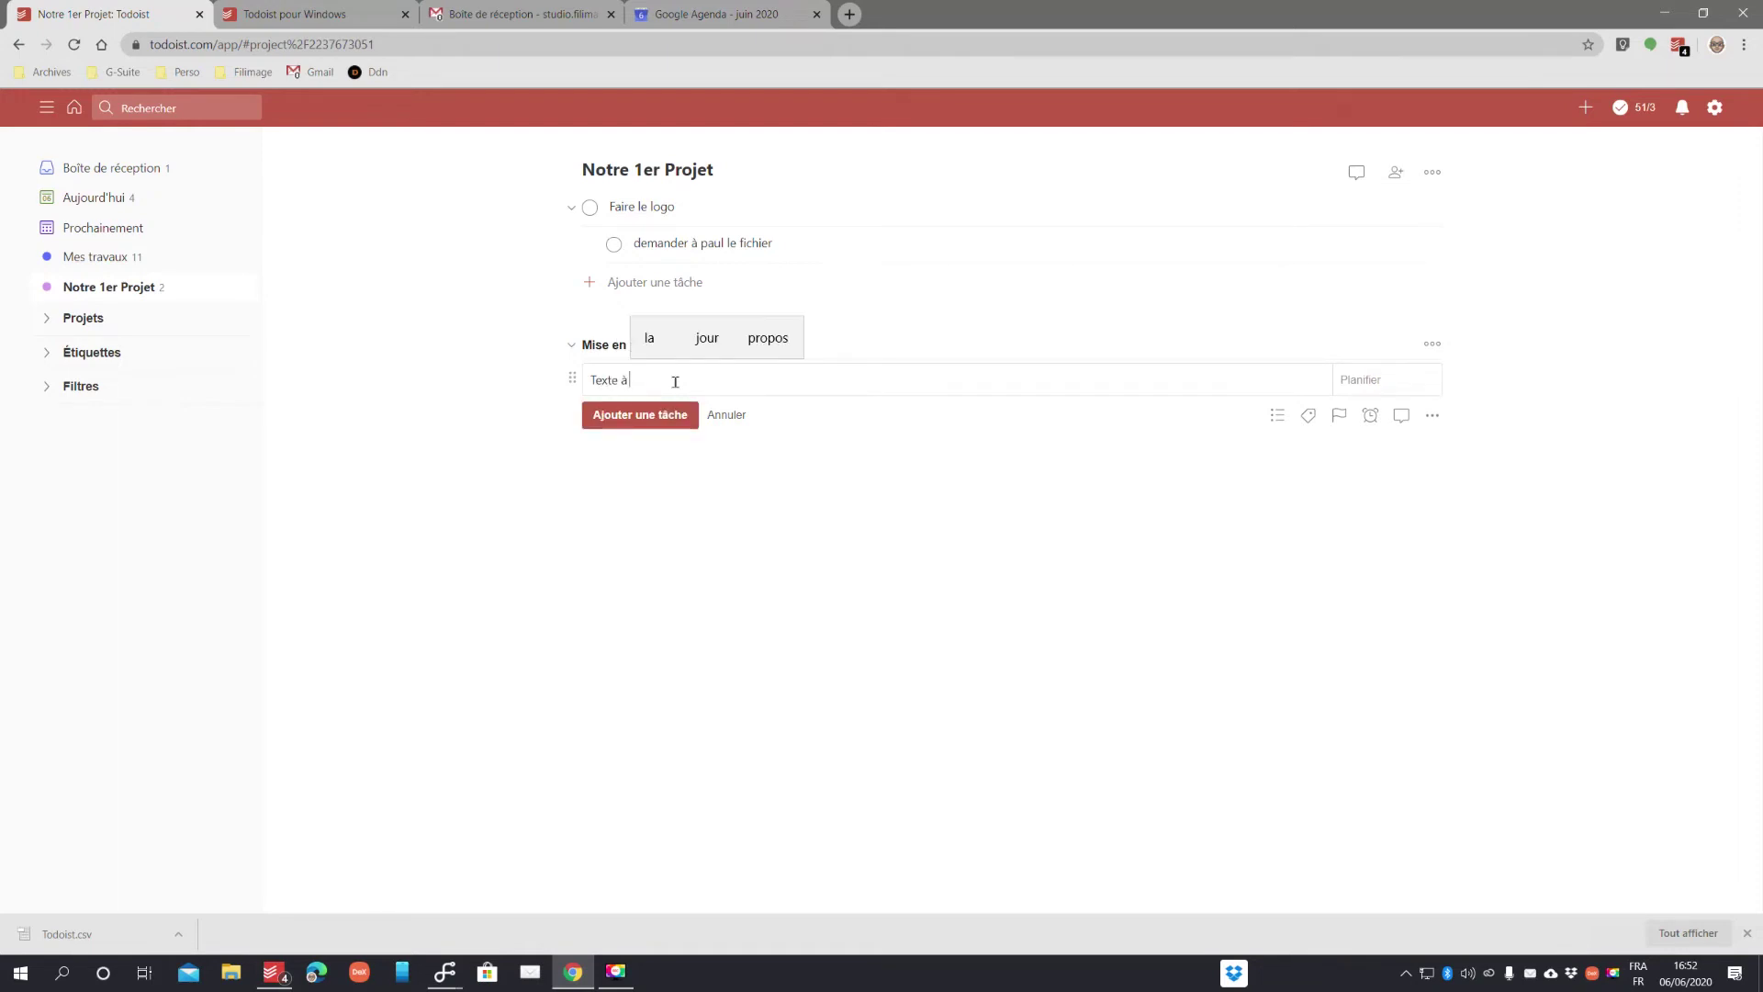
text(m)
text(ie)
key(BackSpace)
key(BackSpace)
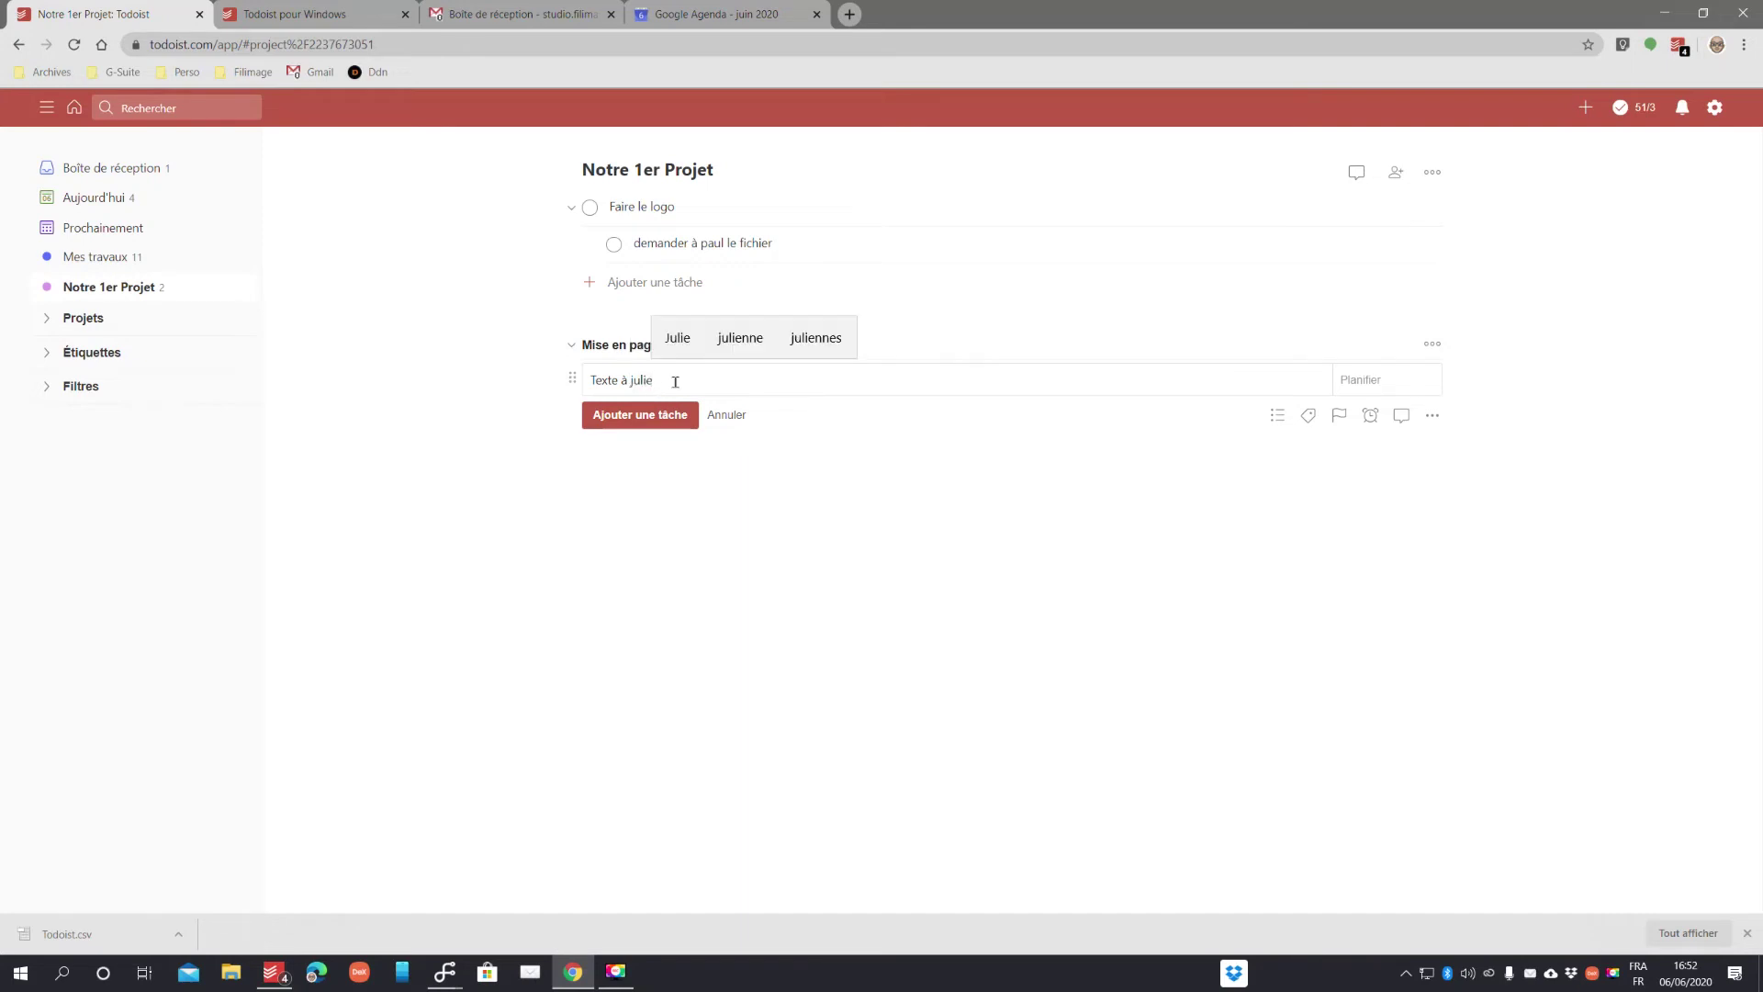
click(640, 415)
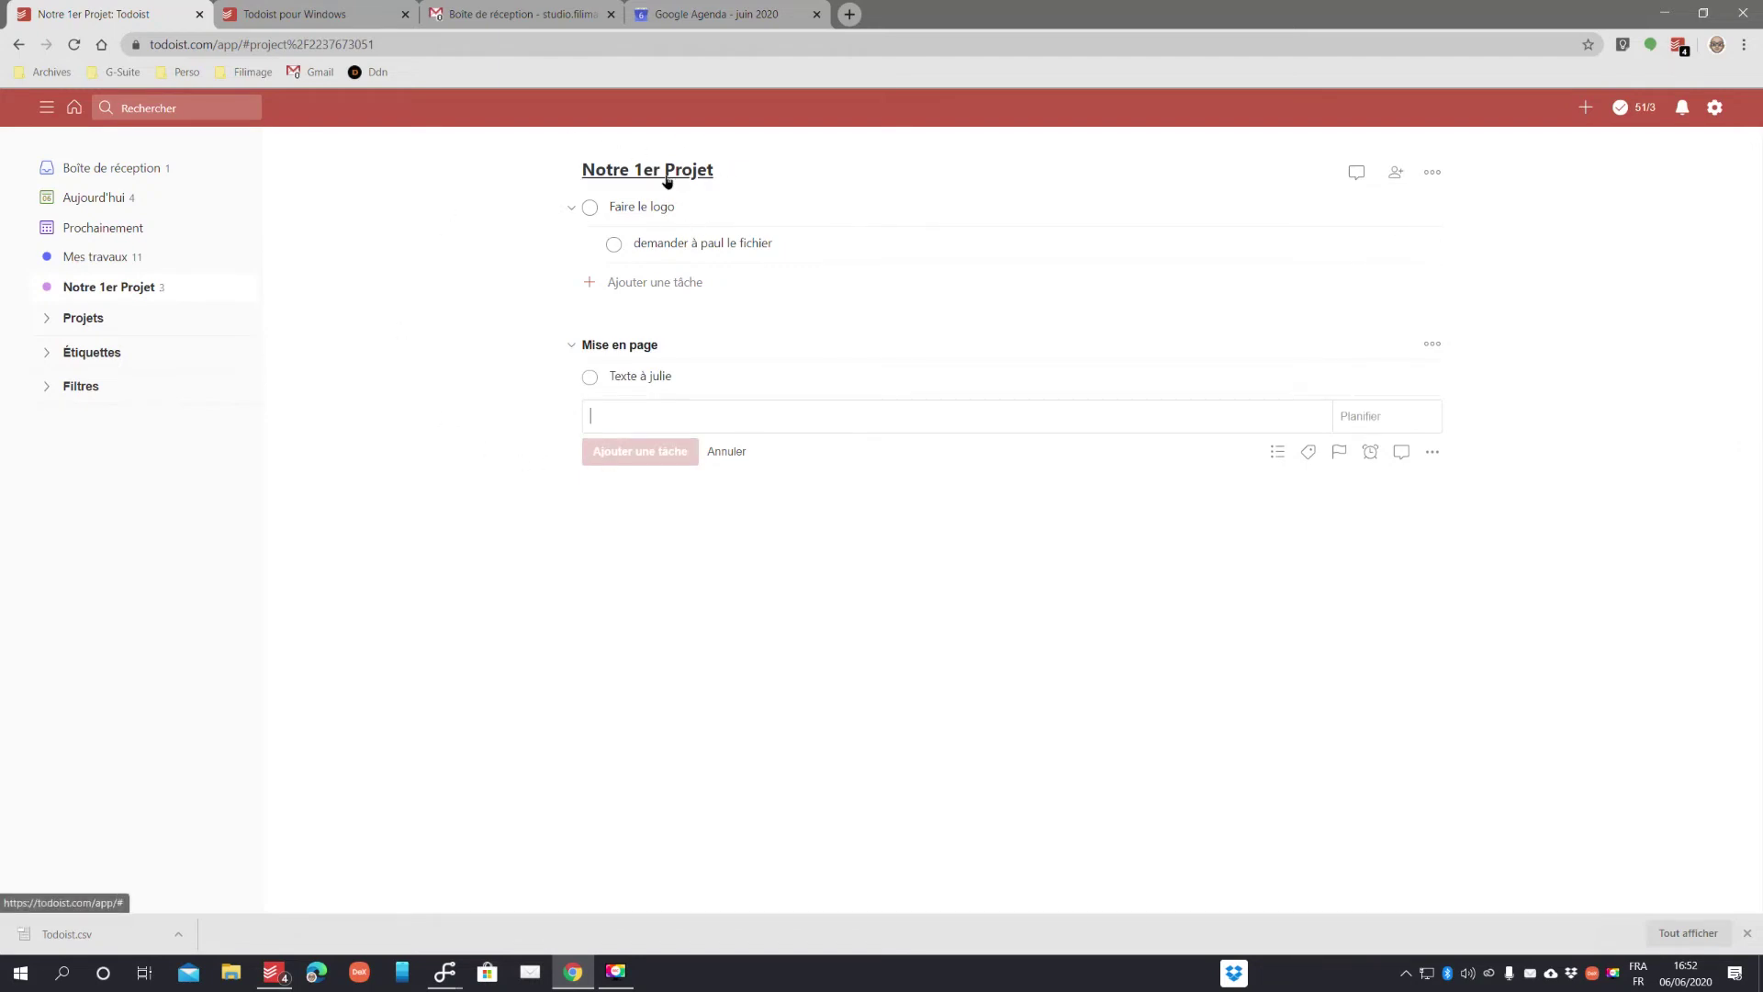
click(1433, 175)
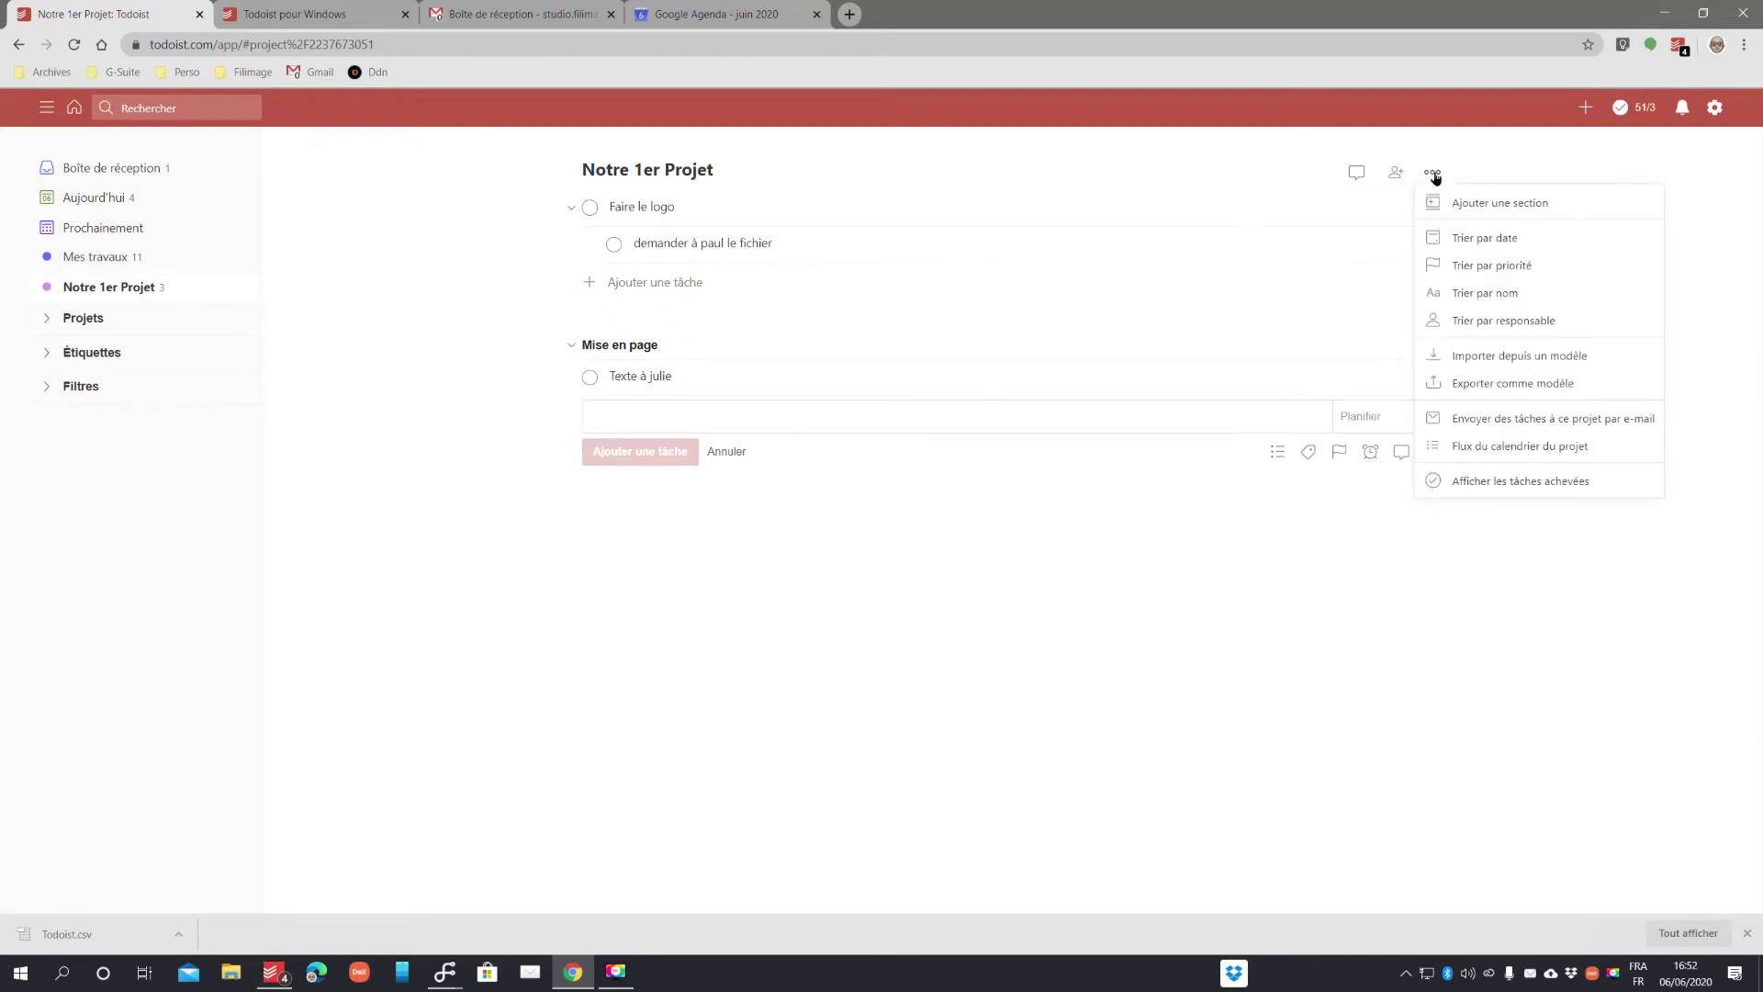
click(675, 178)
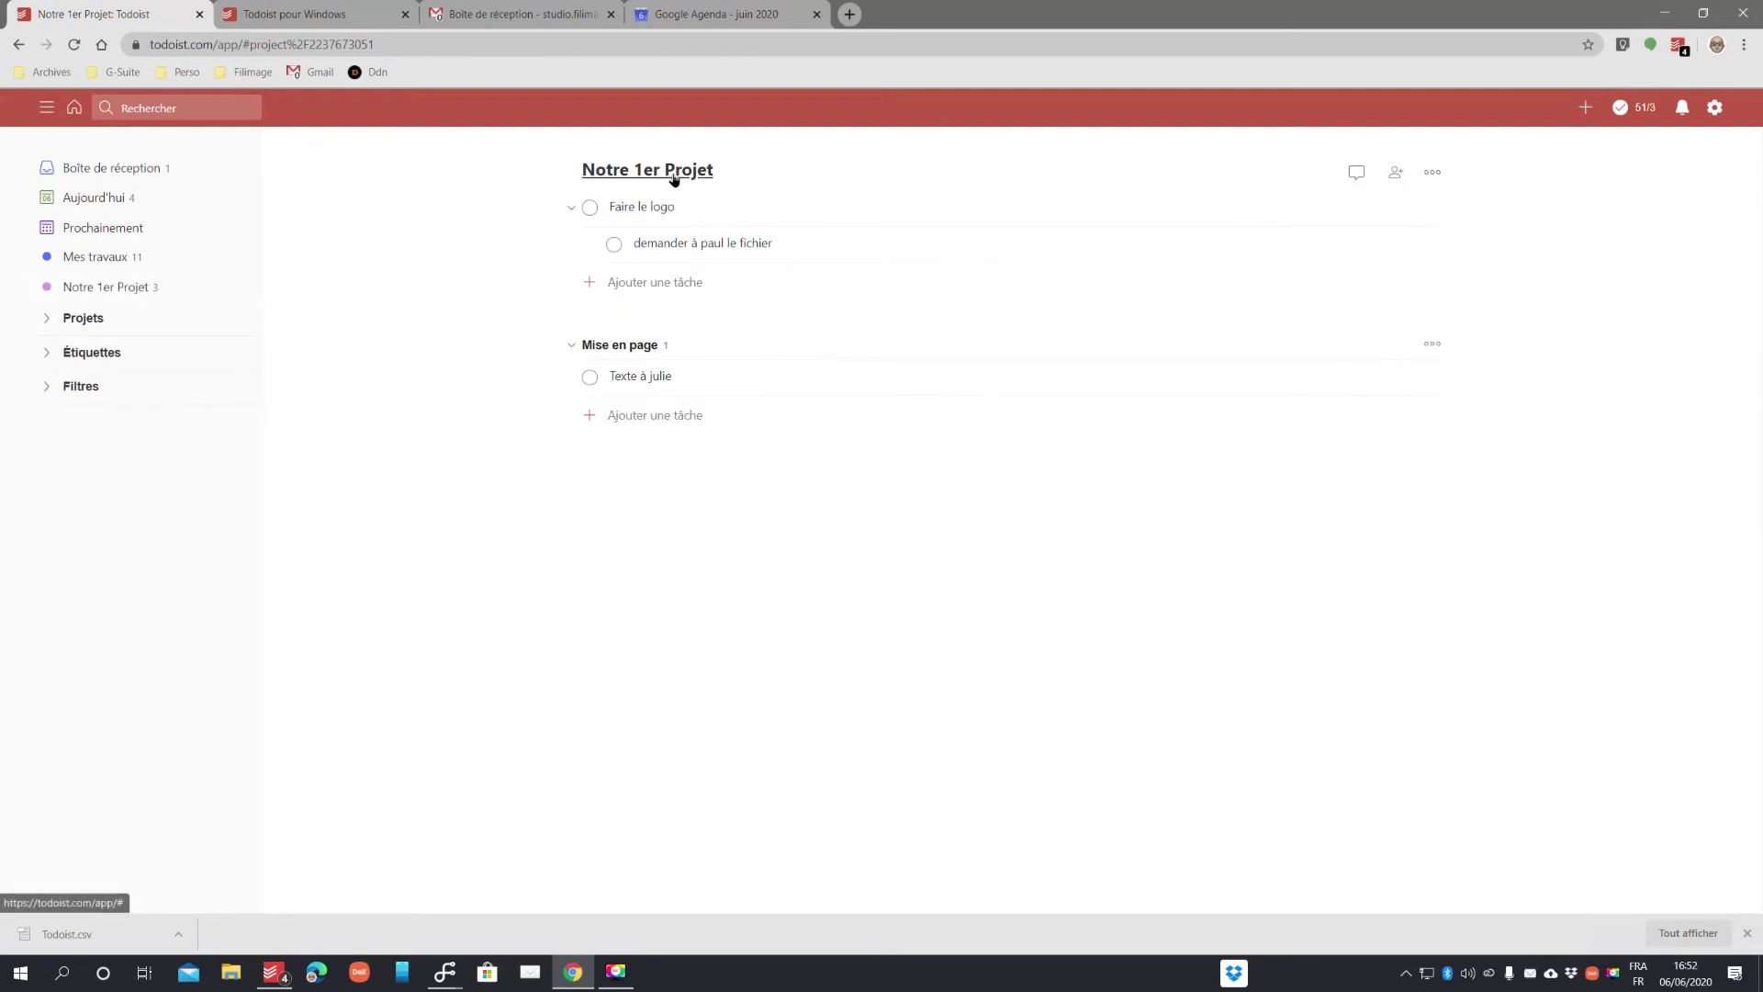
click(1433, 175)
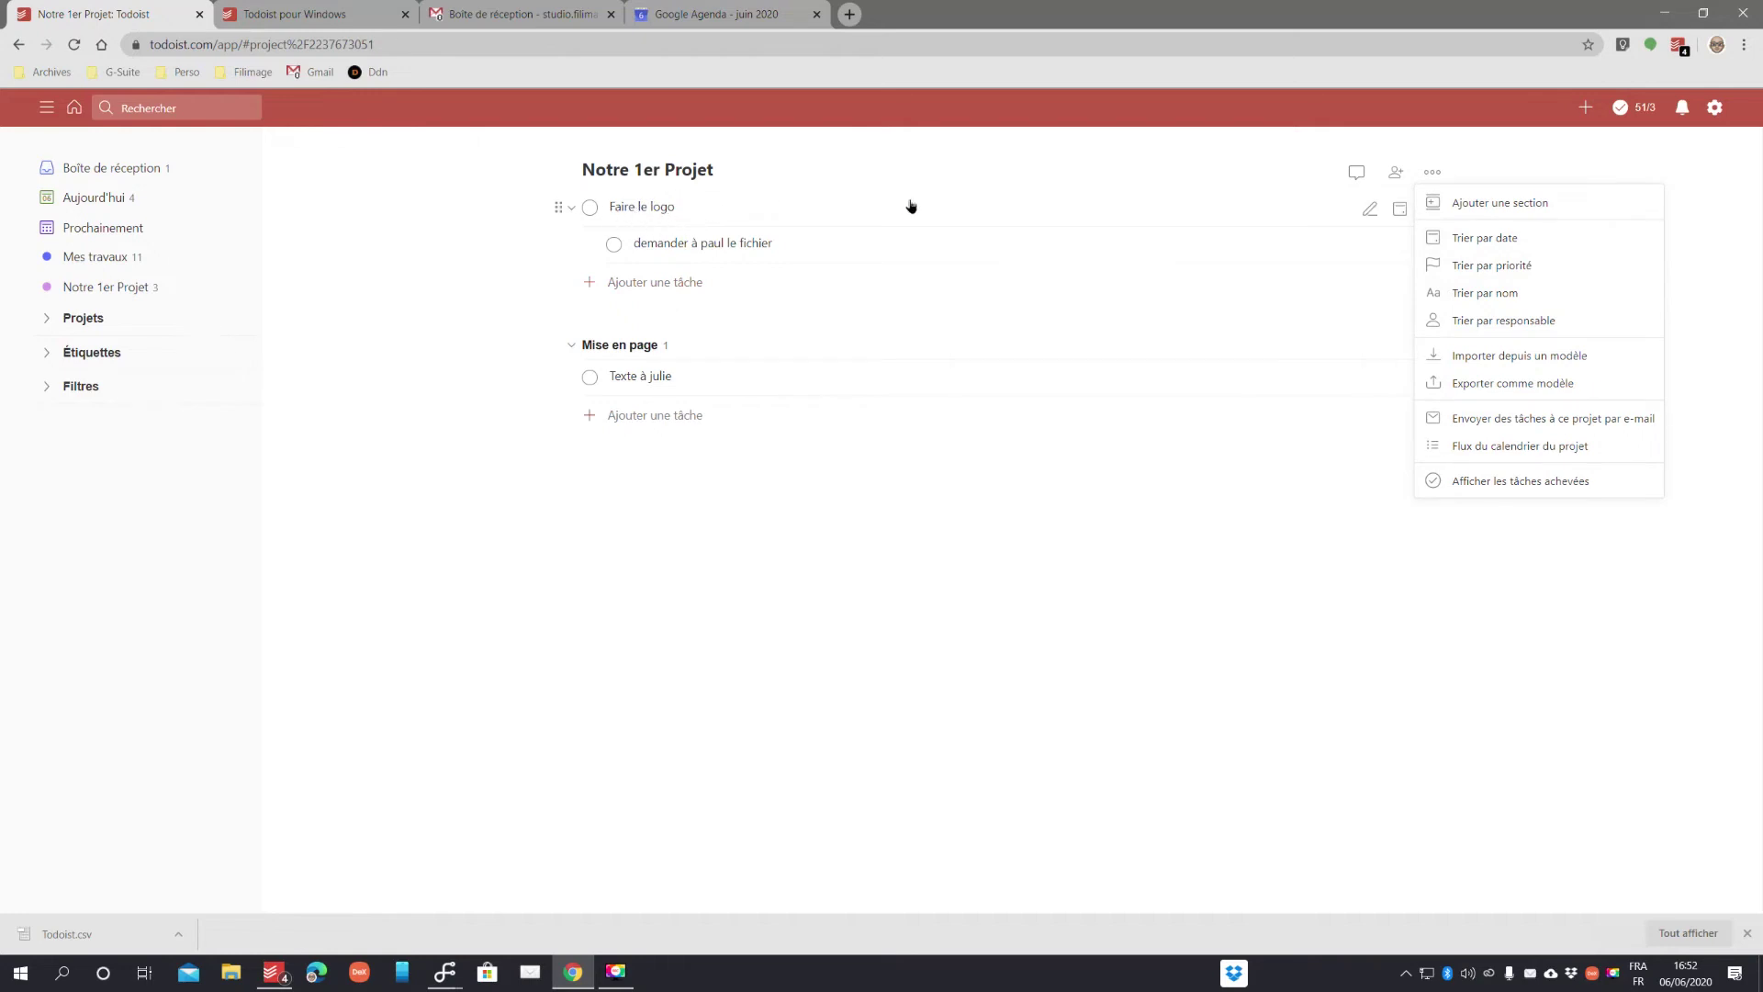
click(1228, 219)
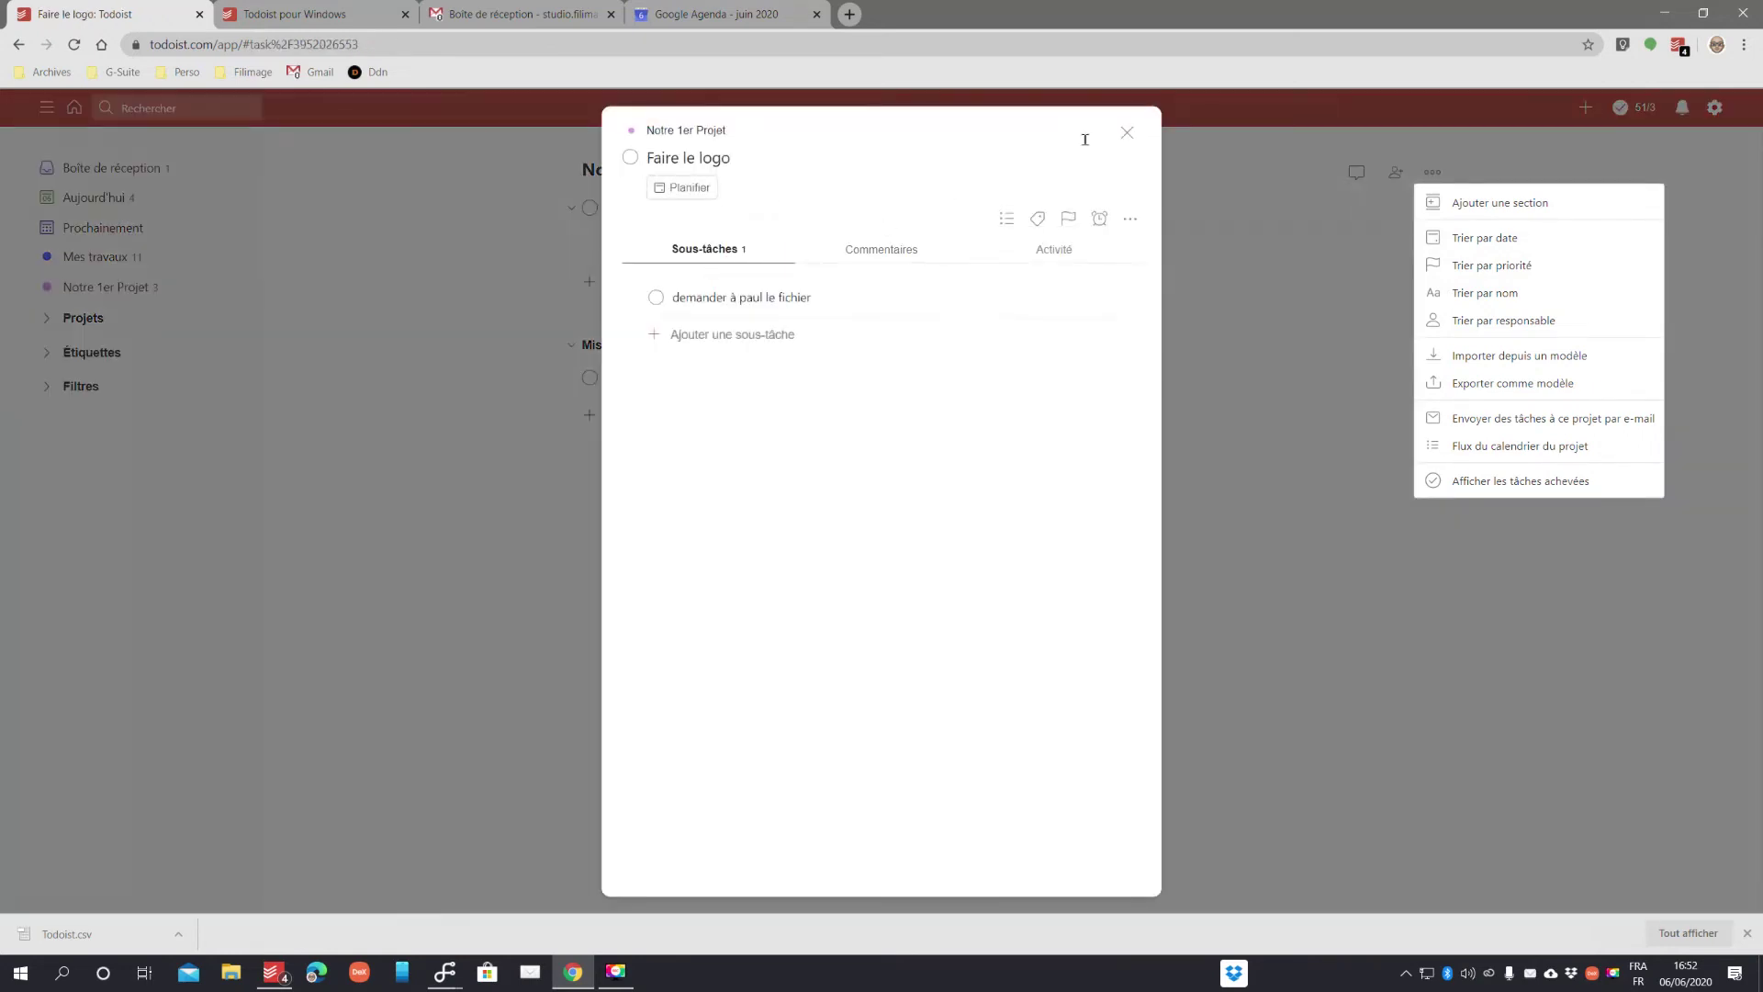
click(1127, 133)
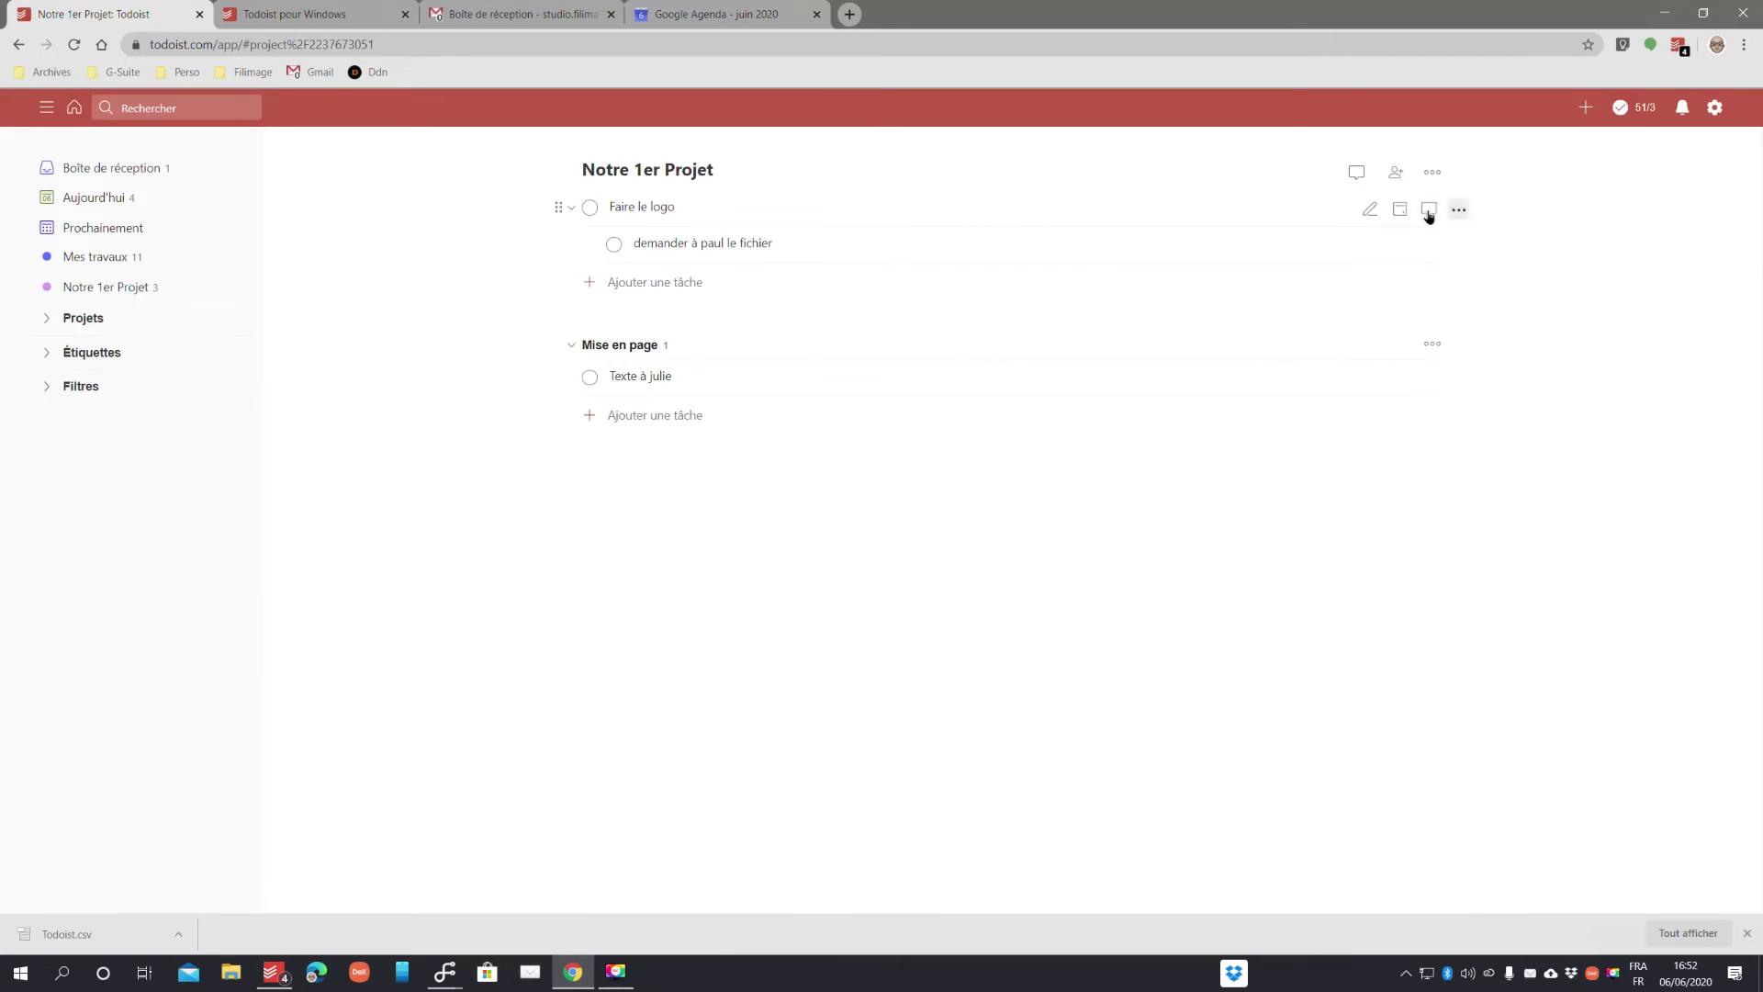
- Give the "Faire le logo" task the red priority flag and add a reminder for "demain" to it
click(1458, 210)
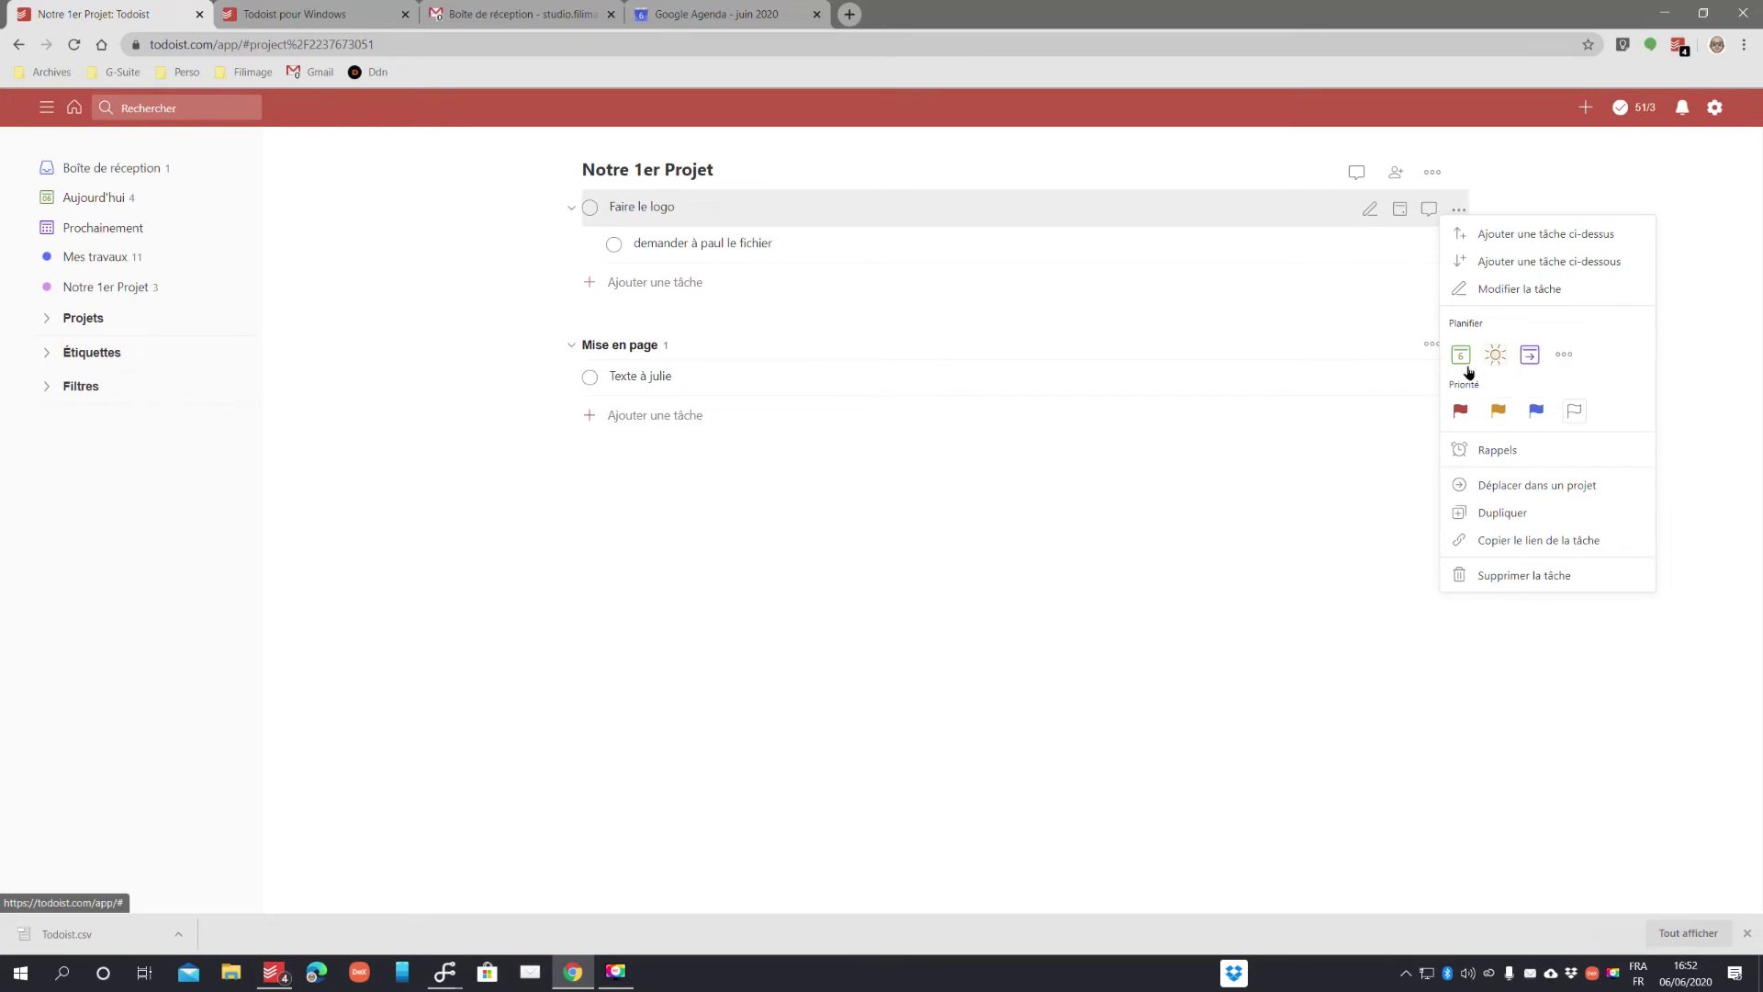
click(1459, 411)
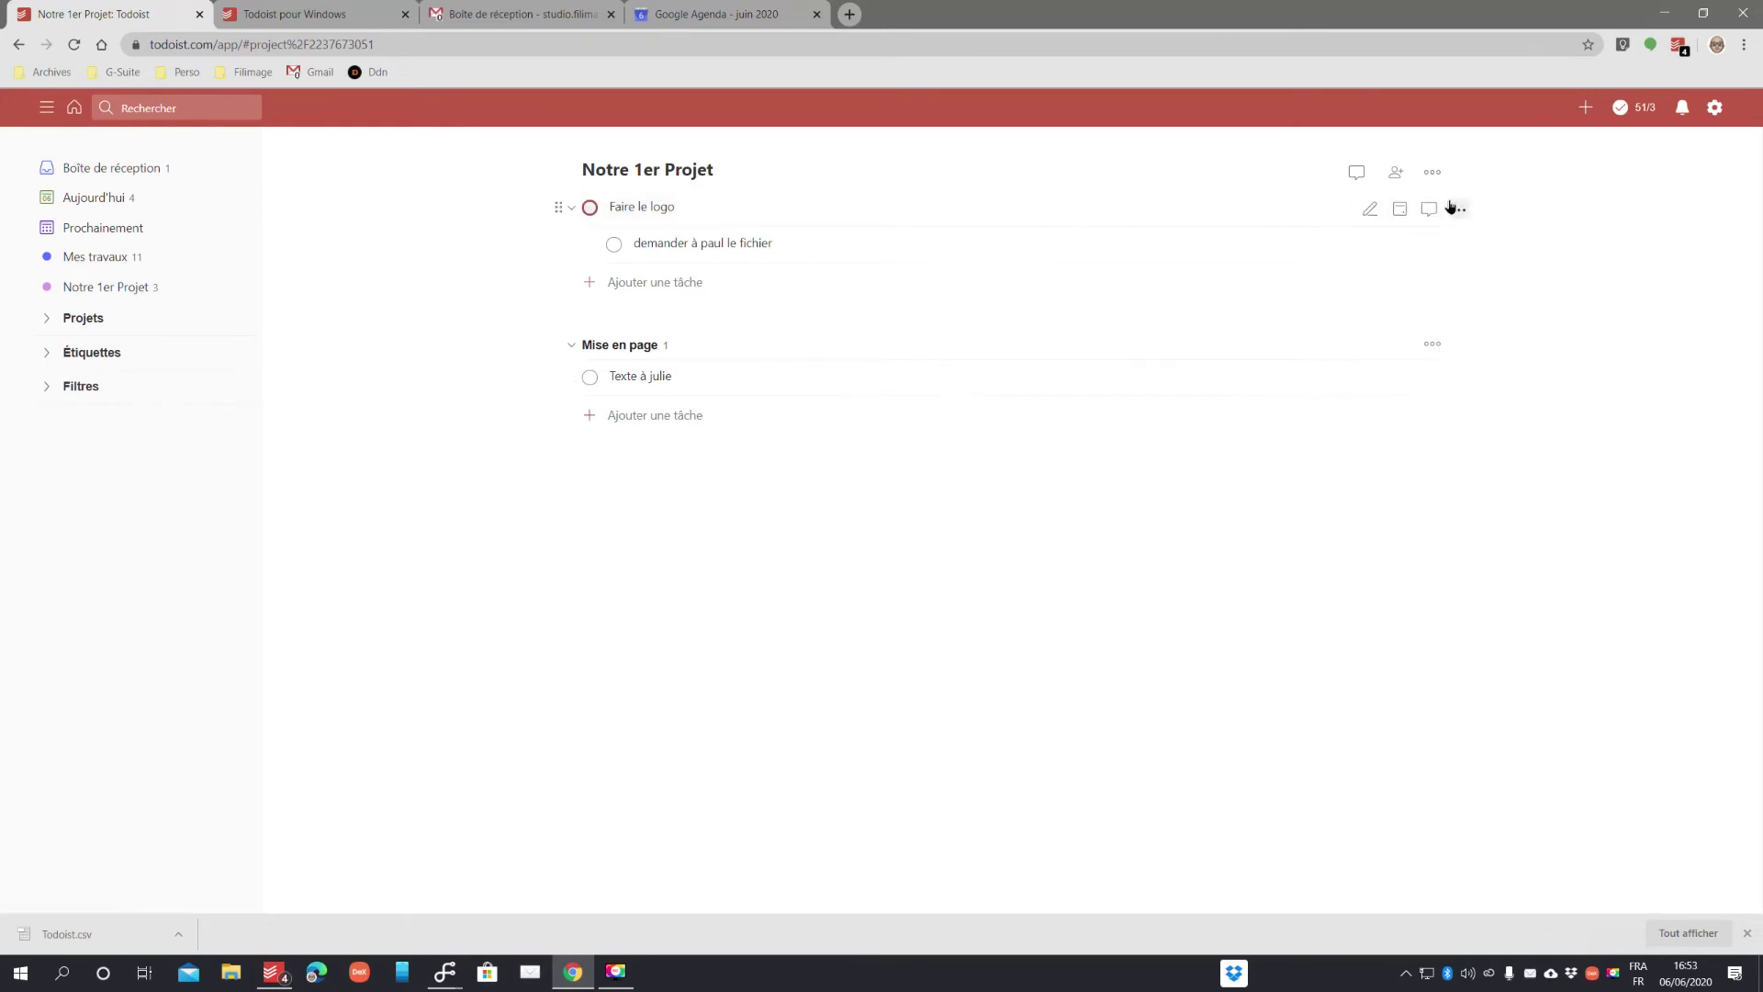
click(1457, 213)
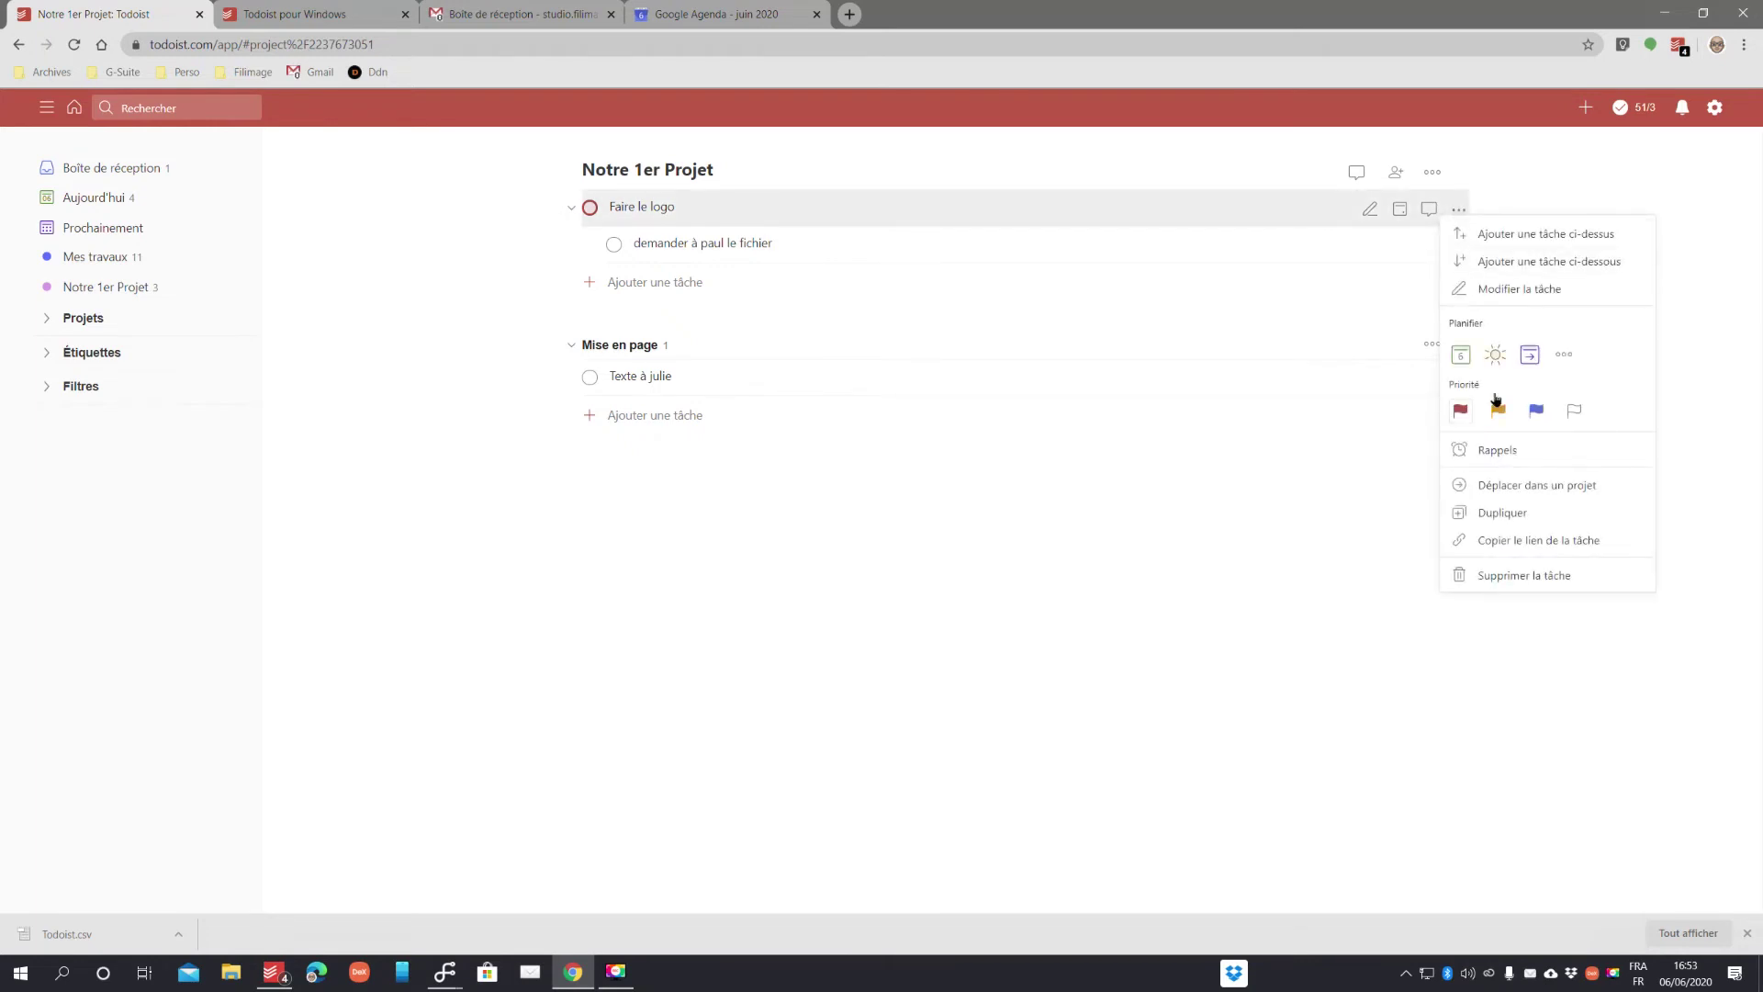
click(1505, 449)
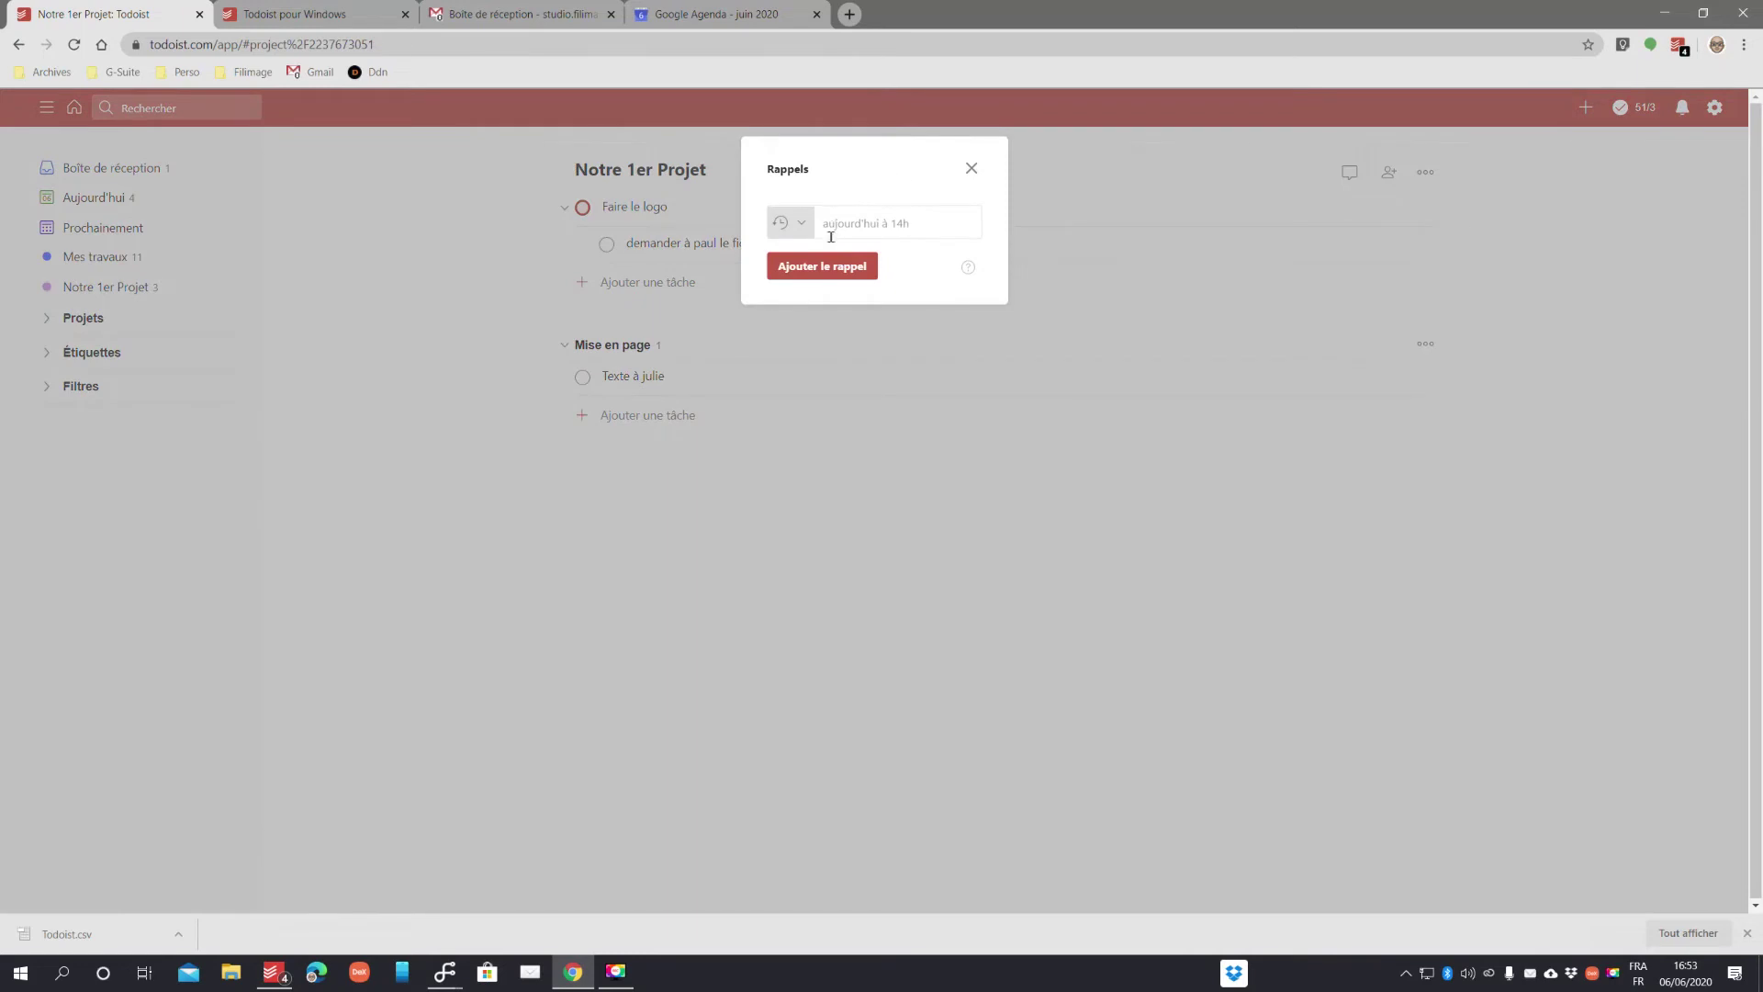
text(demain)
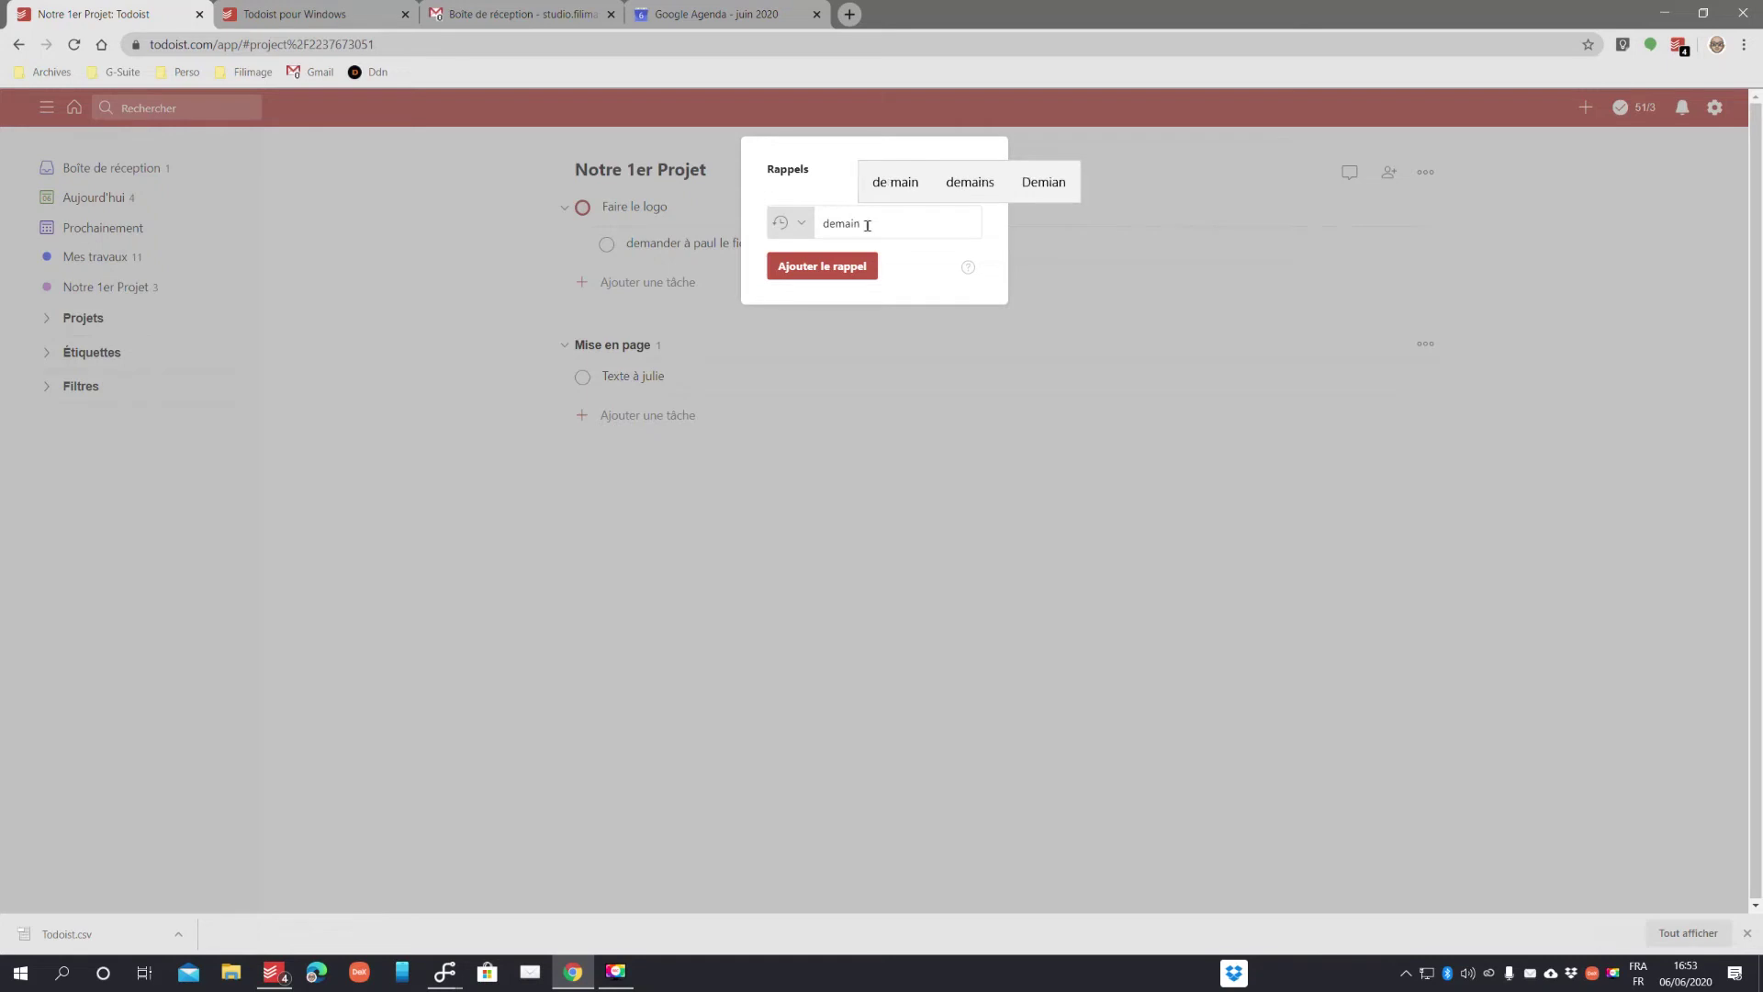
click(826, 268)
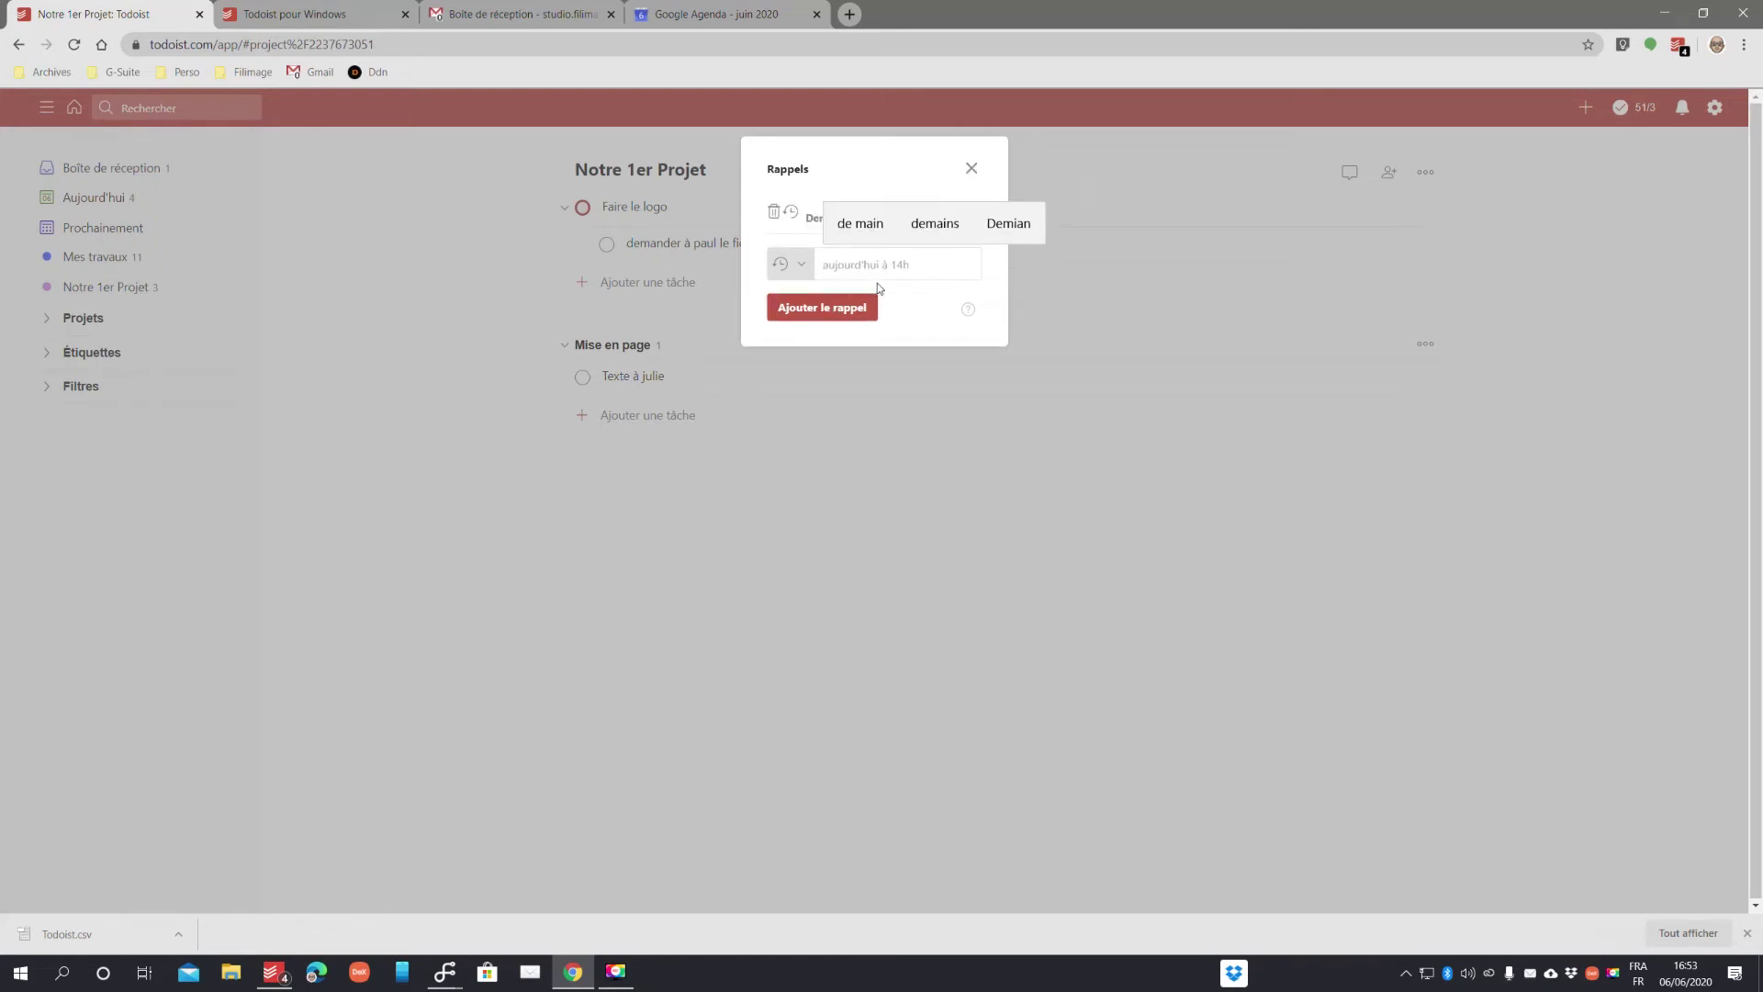
click(822, 310)
click(946, 241)
click(971, 168)
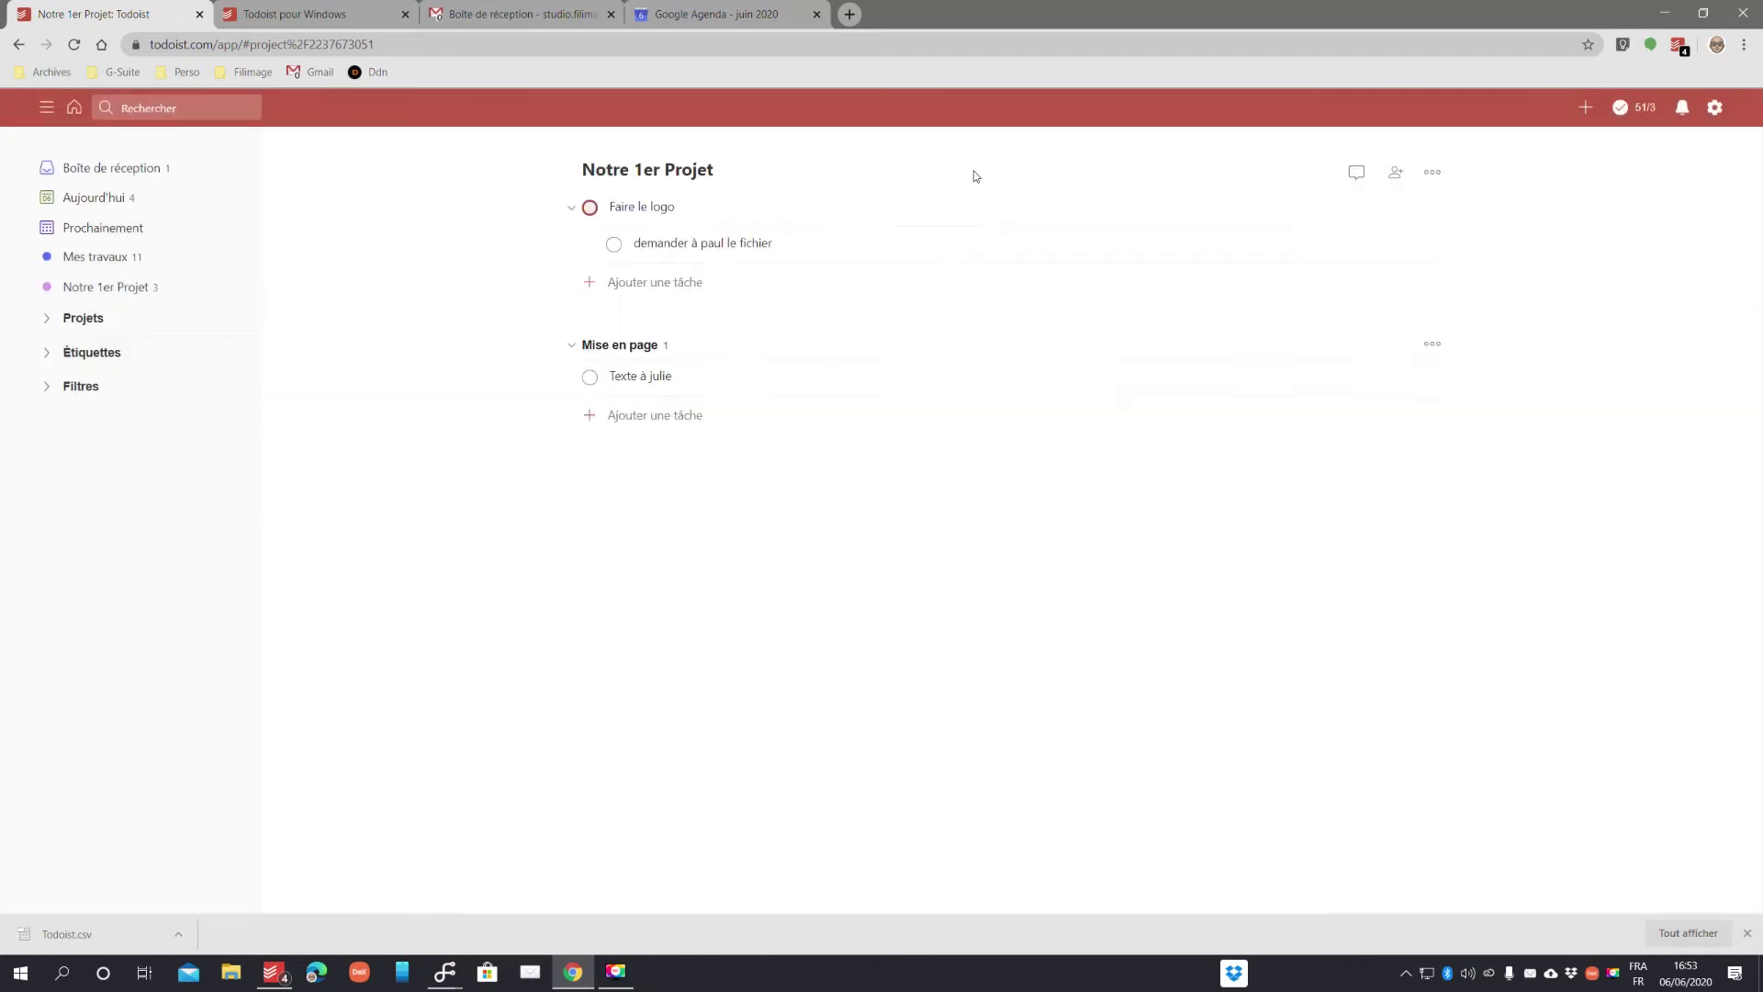
mouse_move(616, 227)
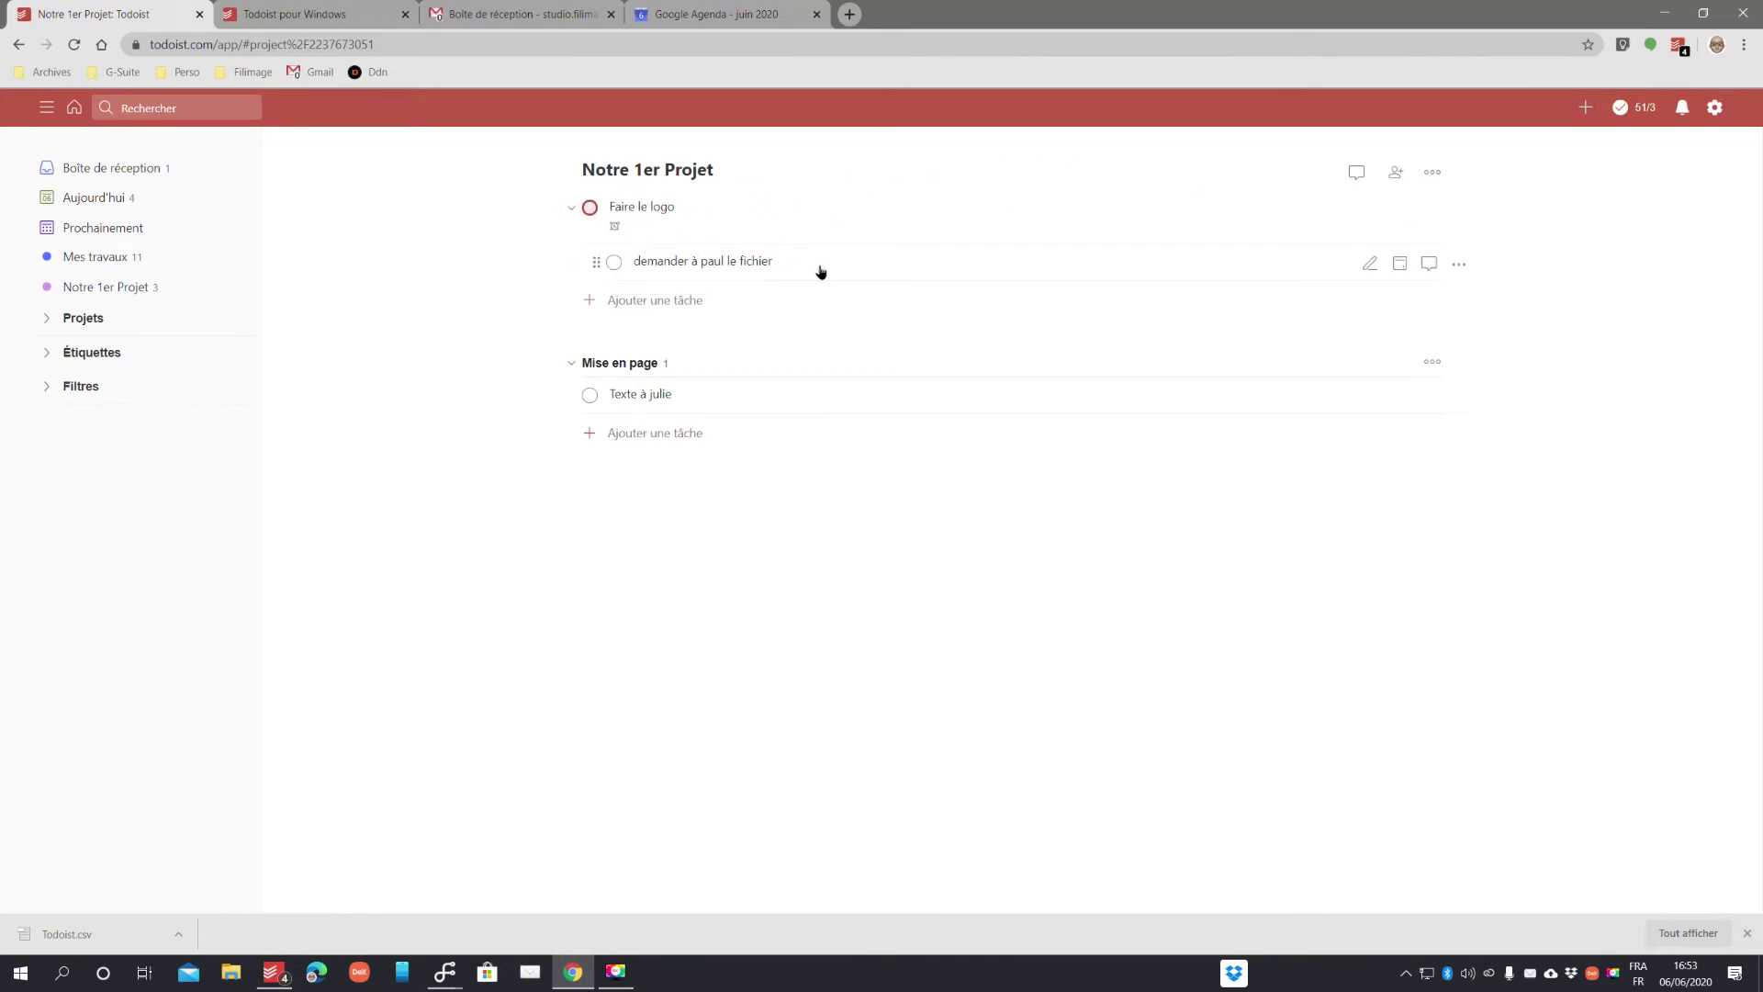
- Add the subtasks "excel" and "word" to the file-request task nested under "Faire le logo"
click(678, 266)
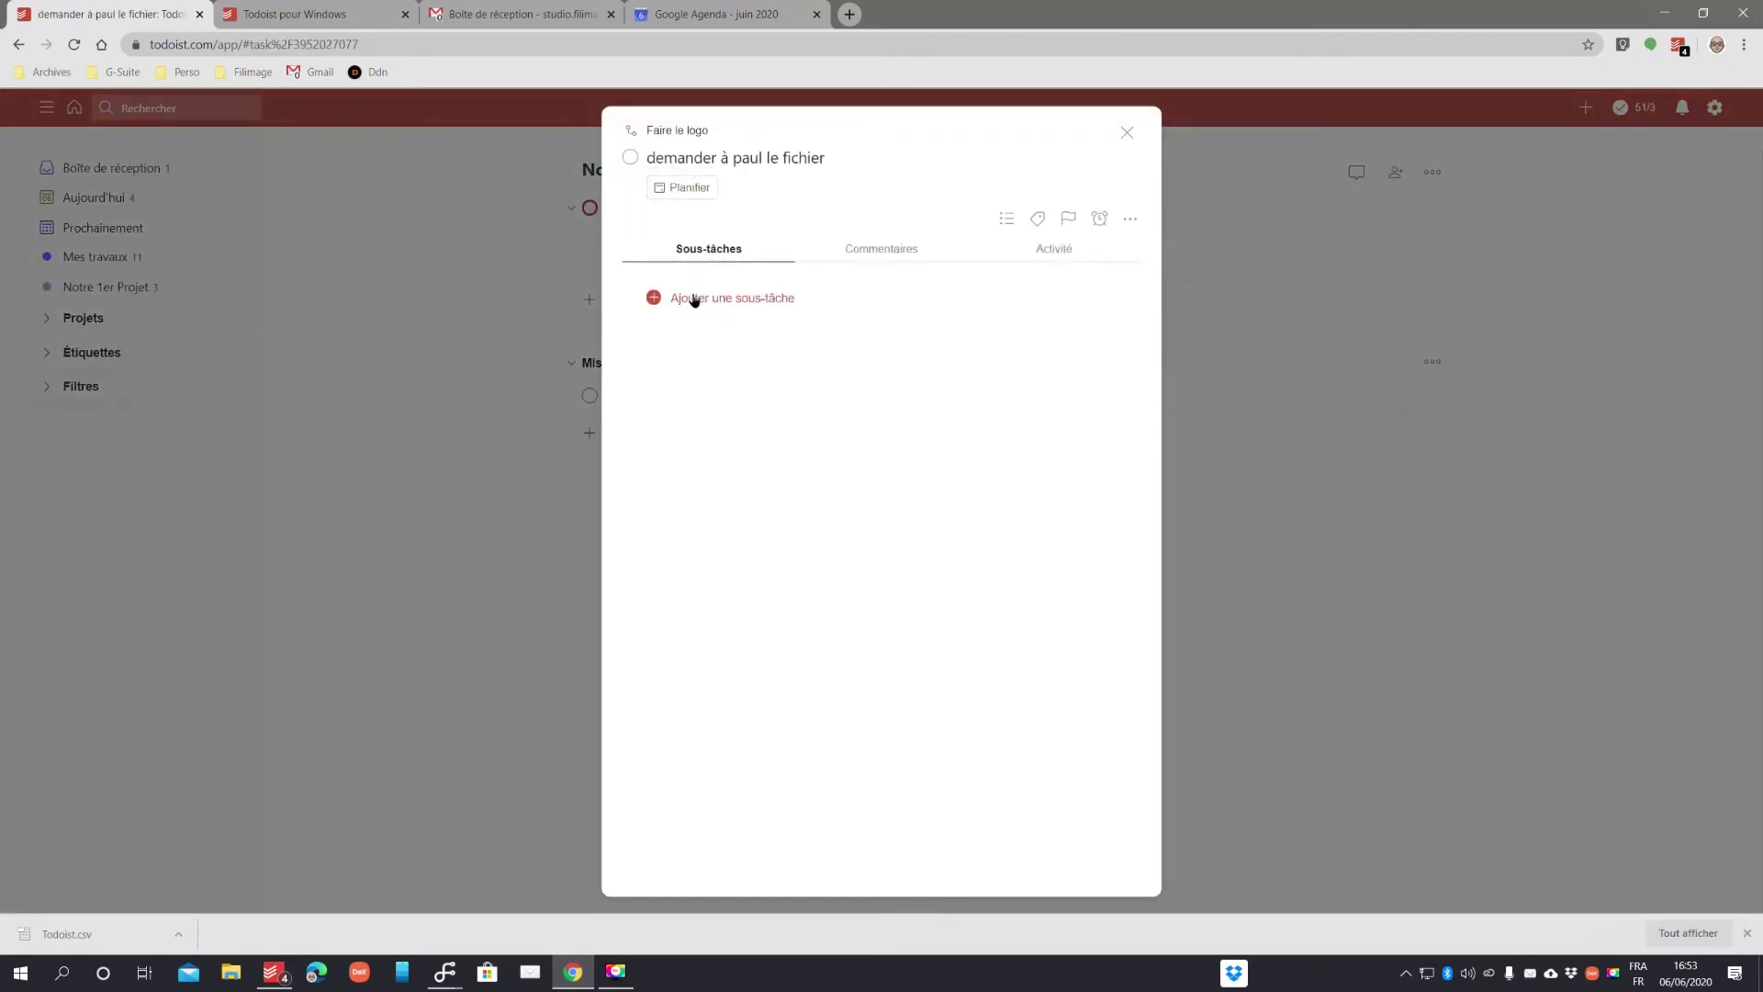
click(694, 298)
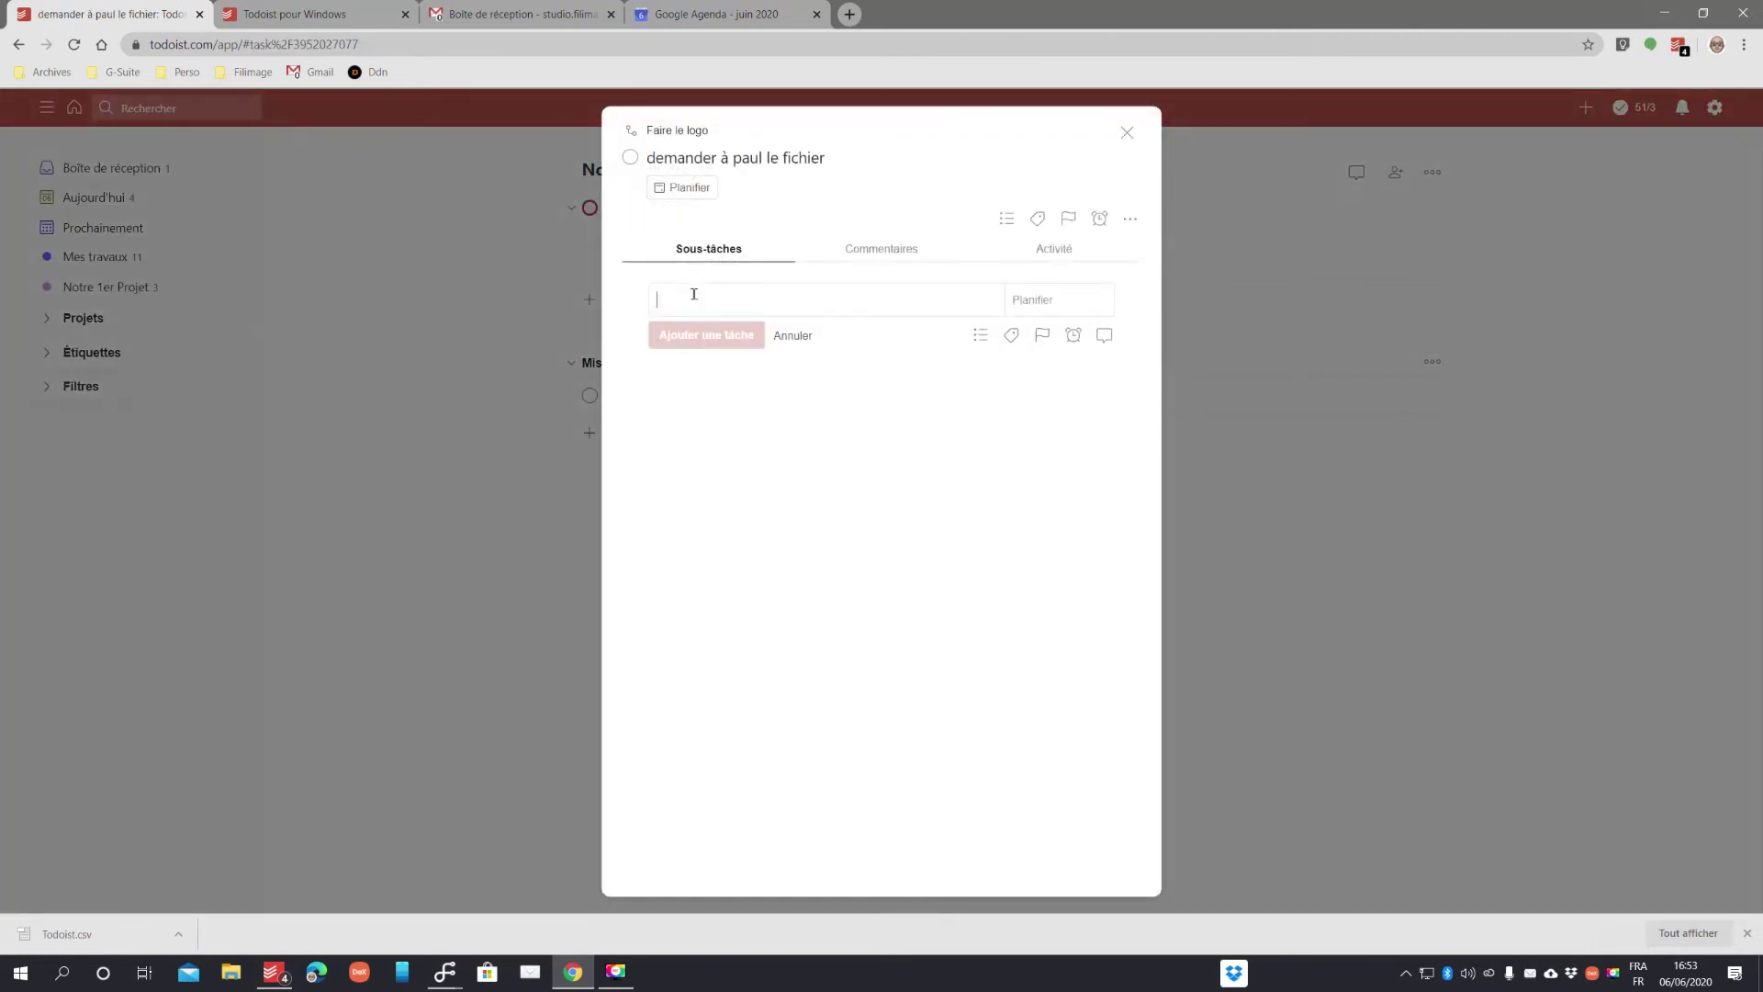
text(excel)
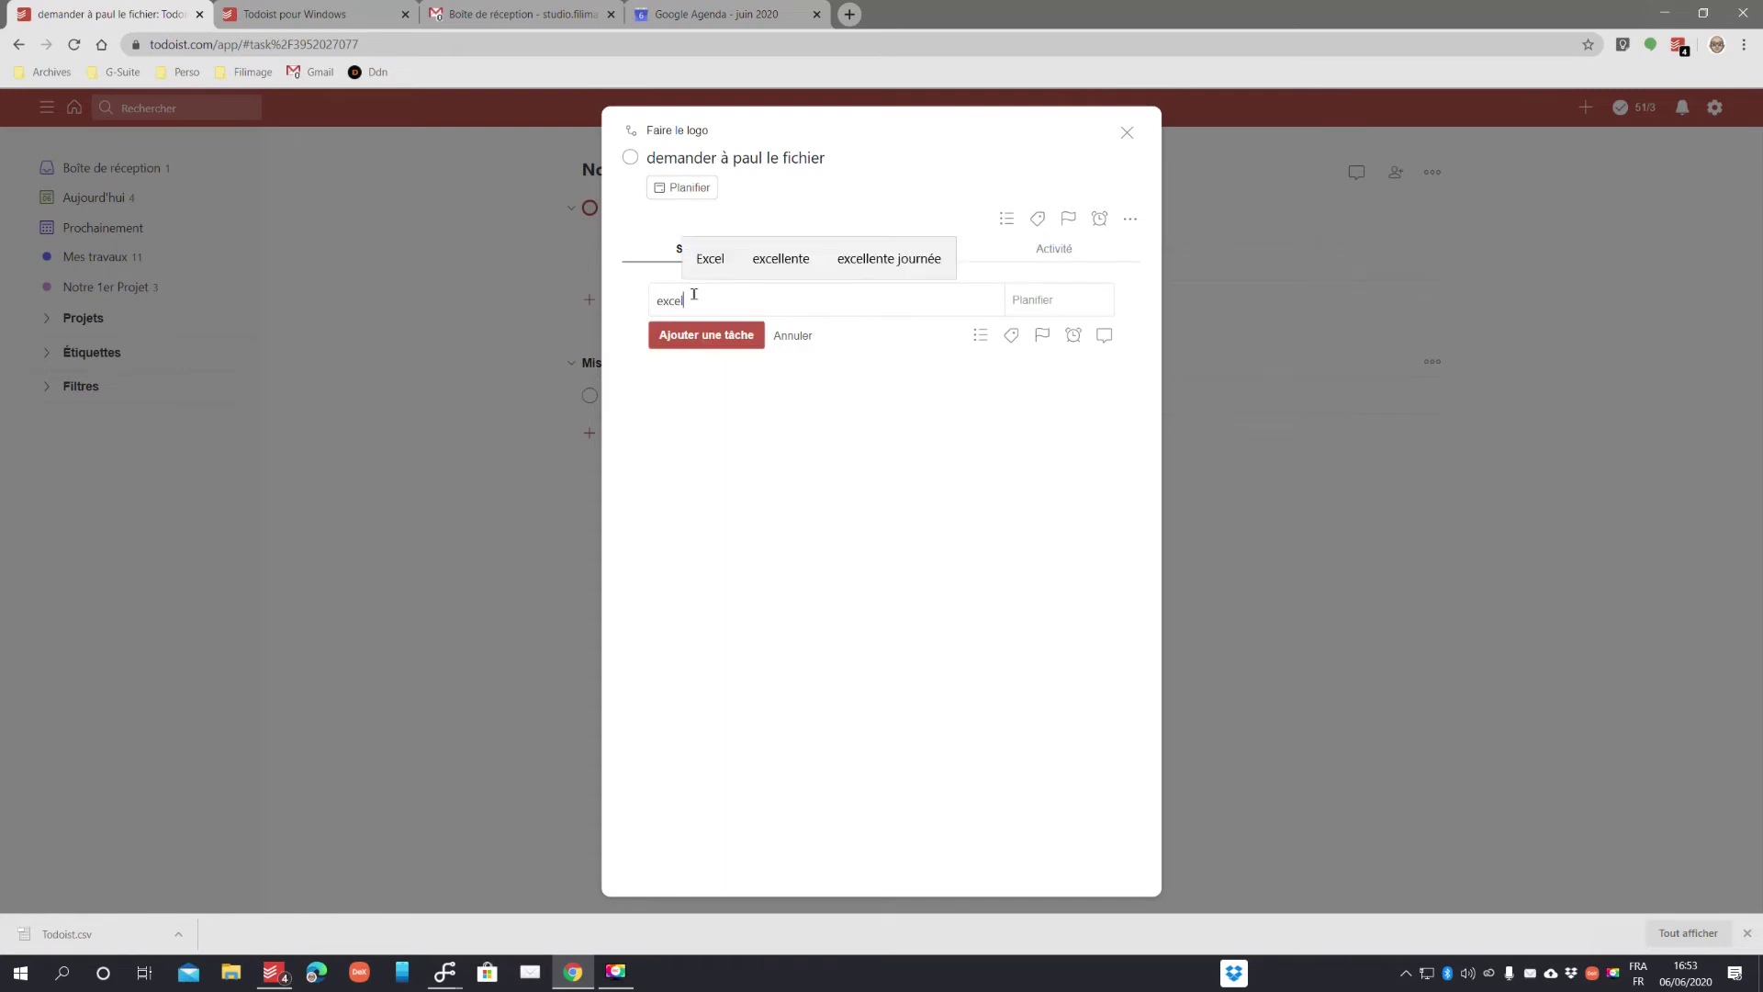
key(Return)
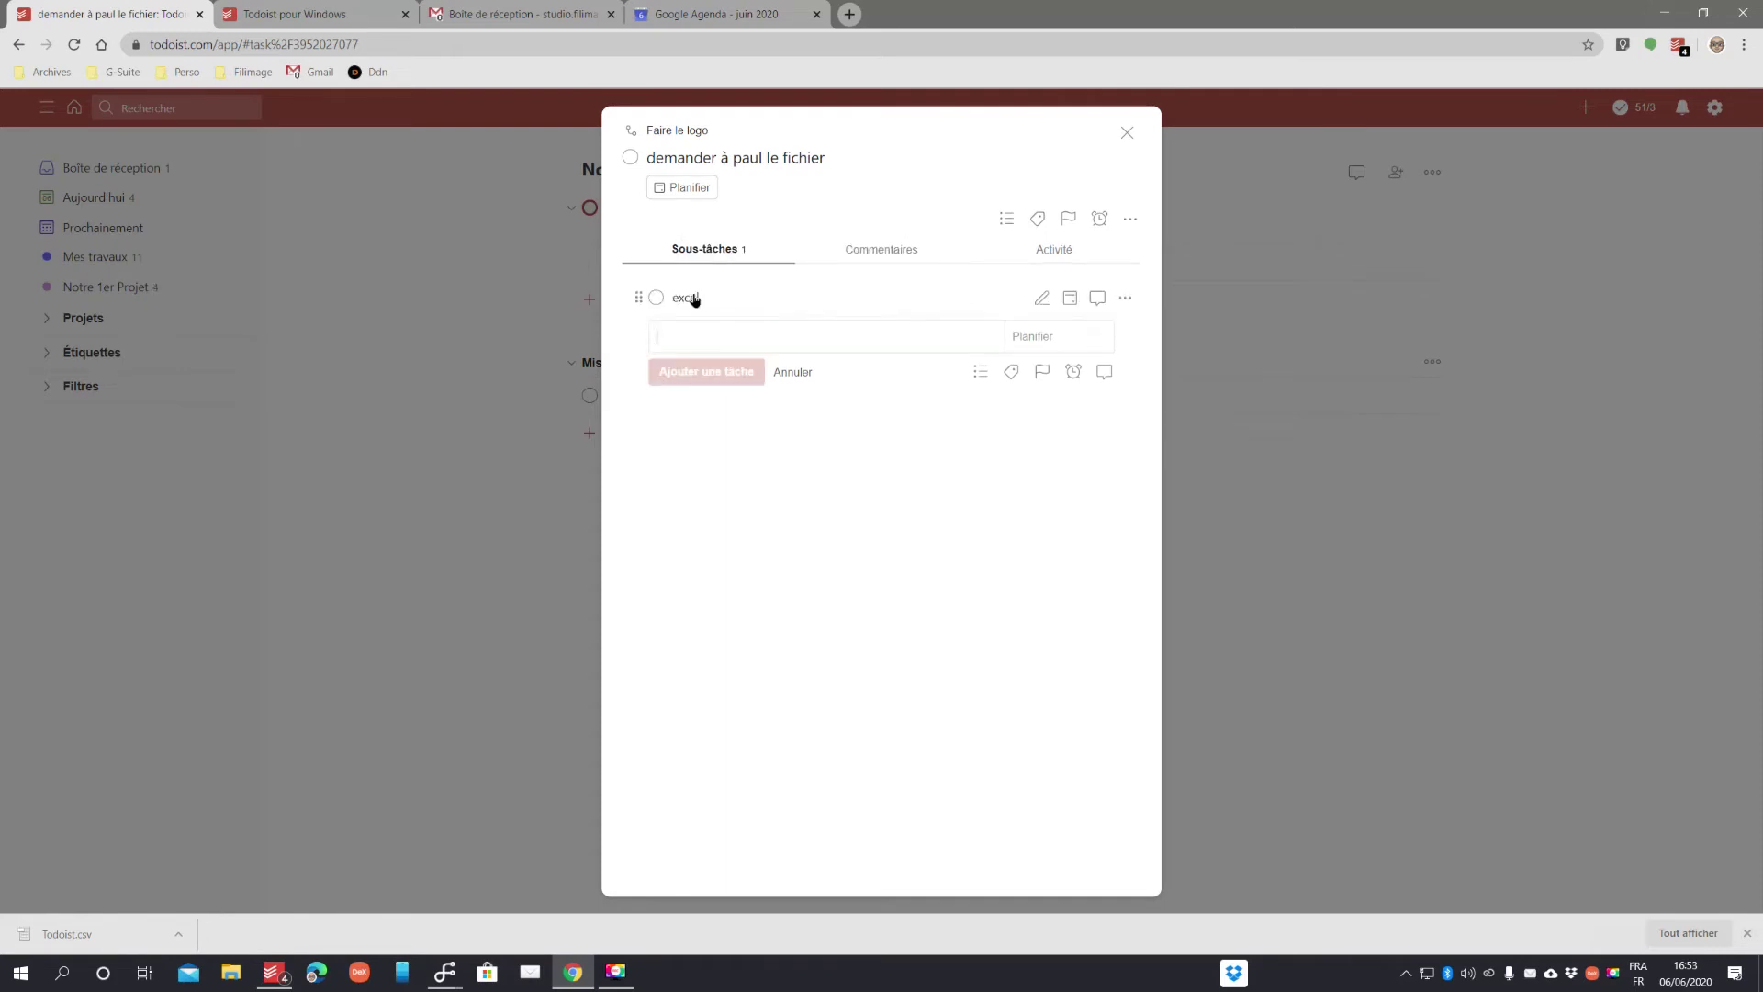
text(word)
key(Return)
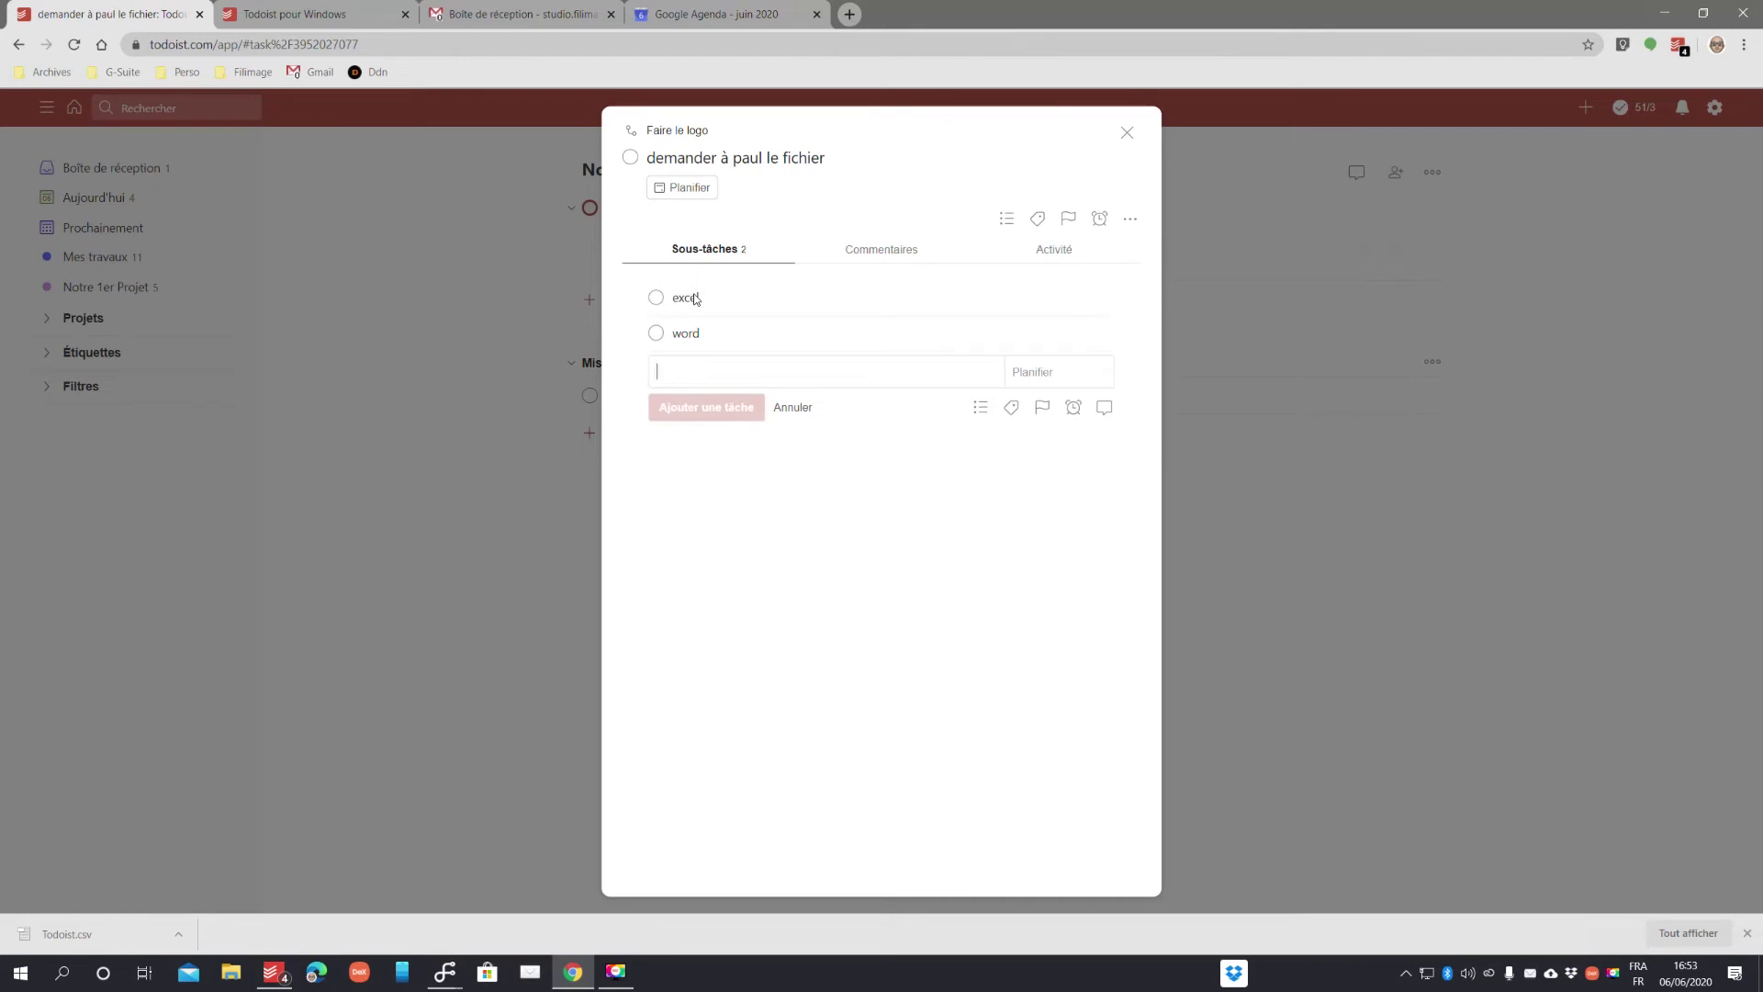
click(1127, 132)
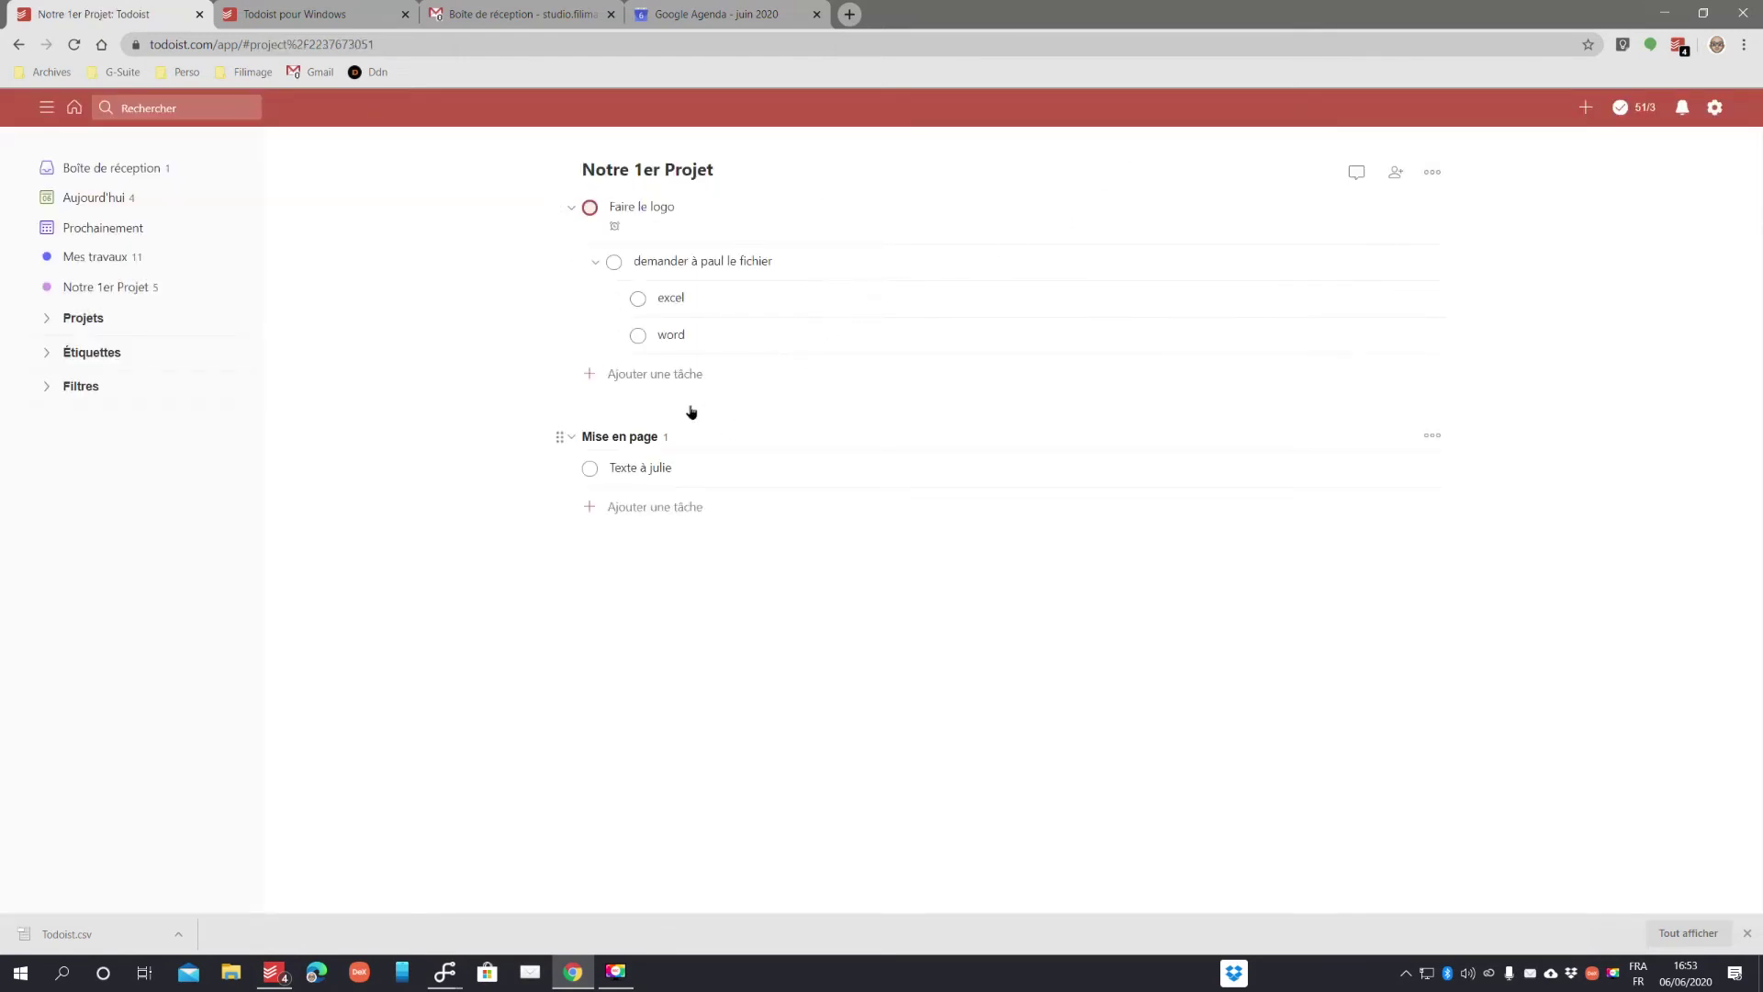
- Collapse the "Mise en page" section and the "Faire le logo" task, and nest the "Notre 1er Projet" project under "Personnel"
click(573, 439)
click(571, 207)
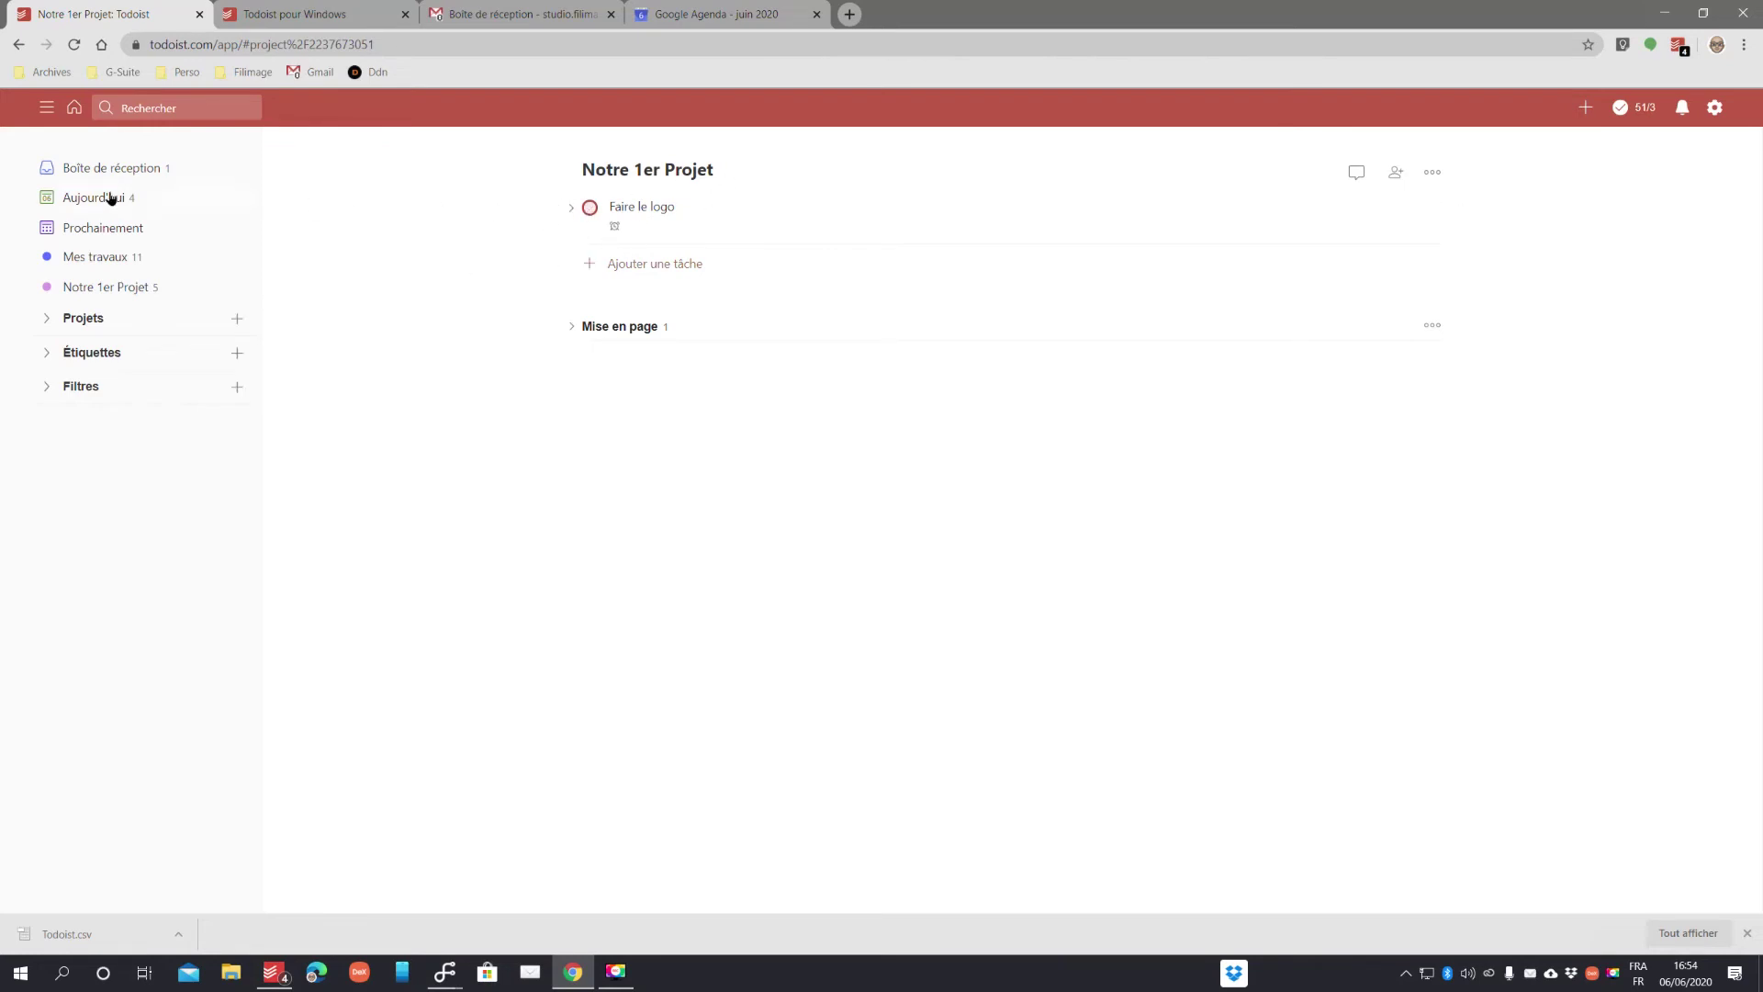
click(90, 292)
click(47, 321)
click(101, 446)
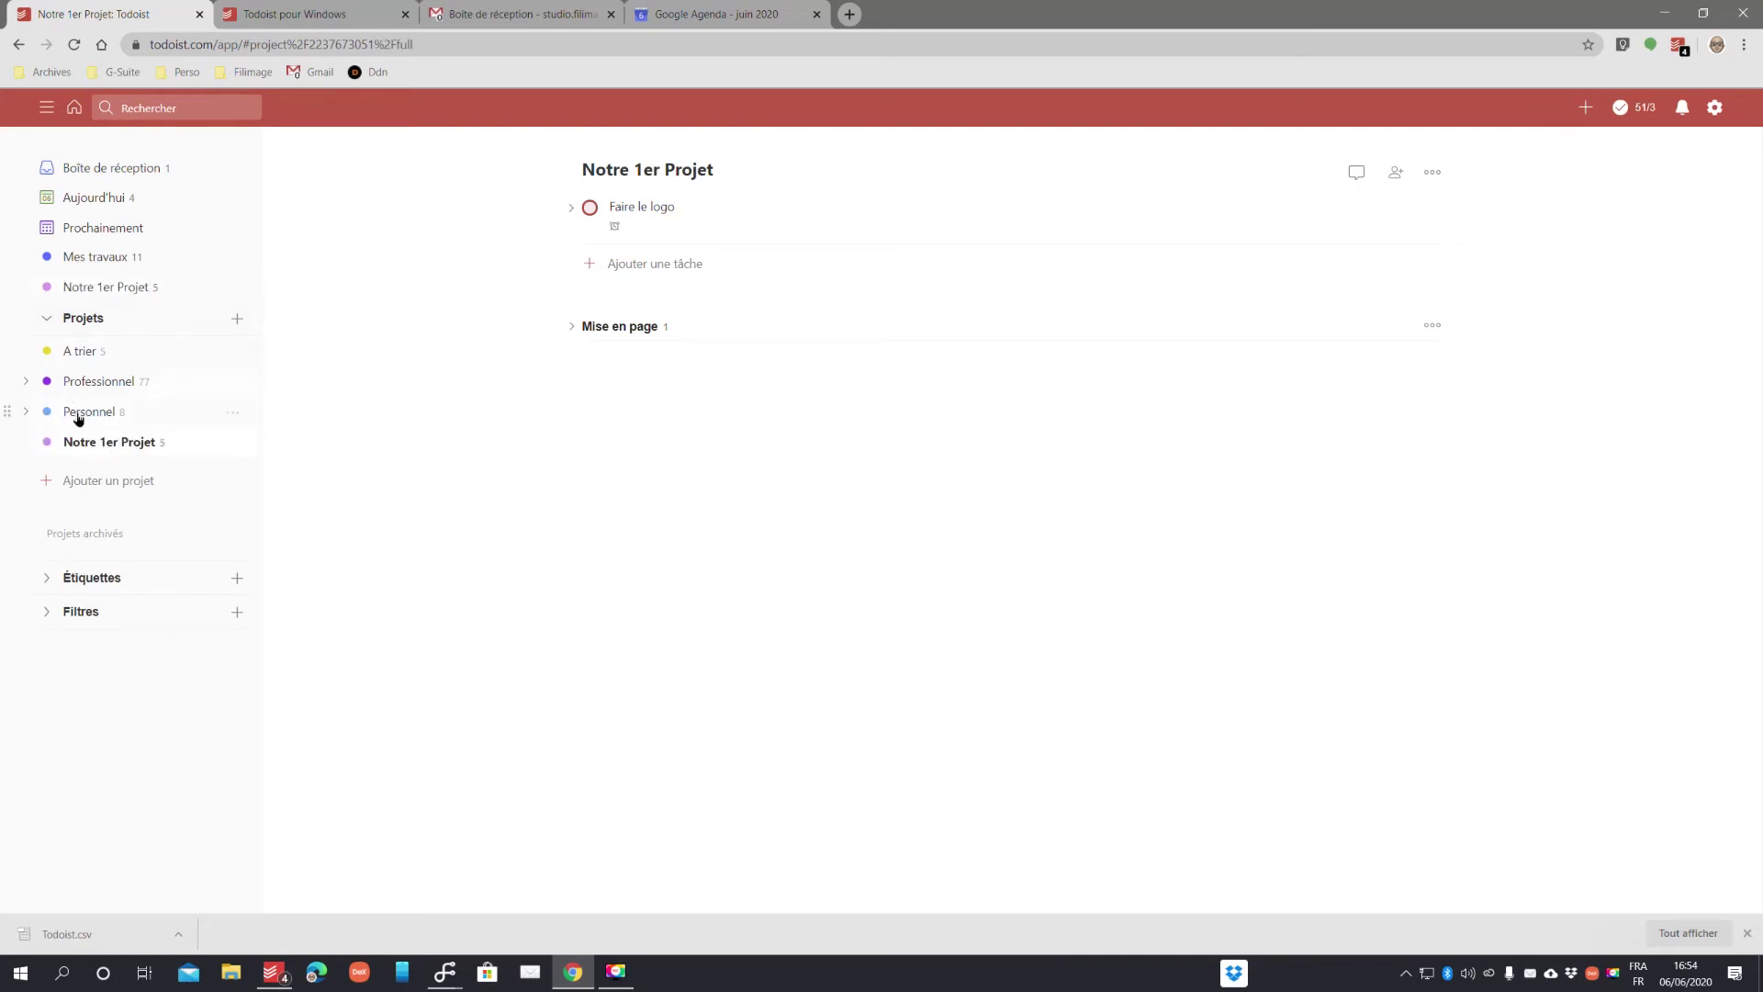
drag(28, 442, 88, 435)
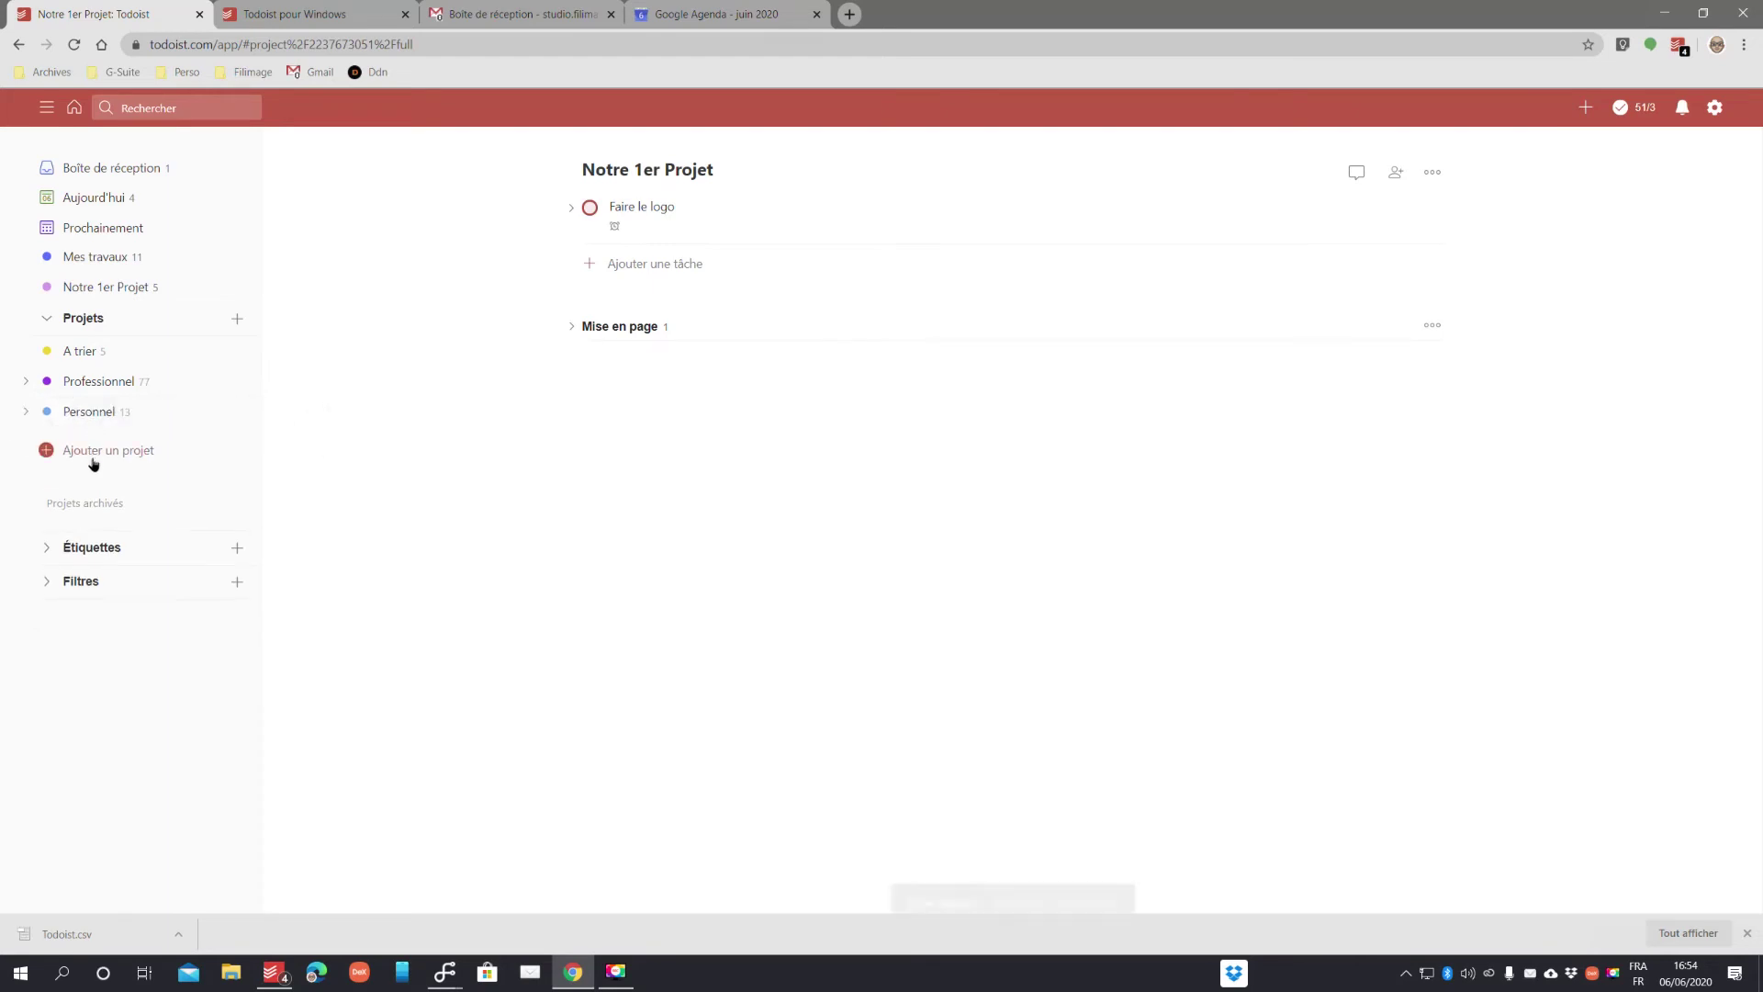
click(26, 412)
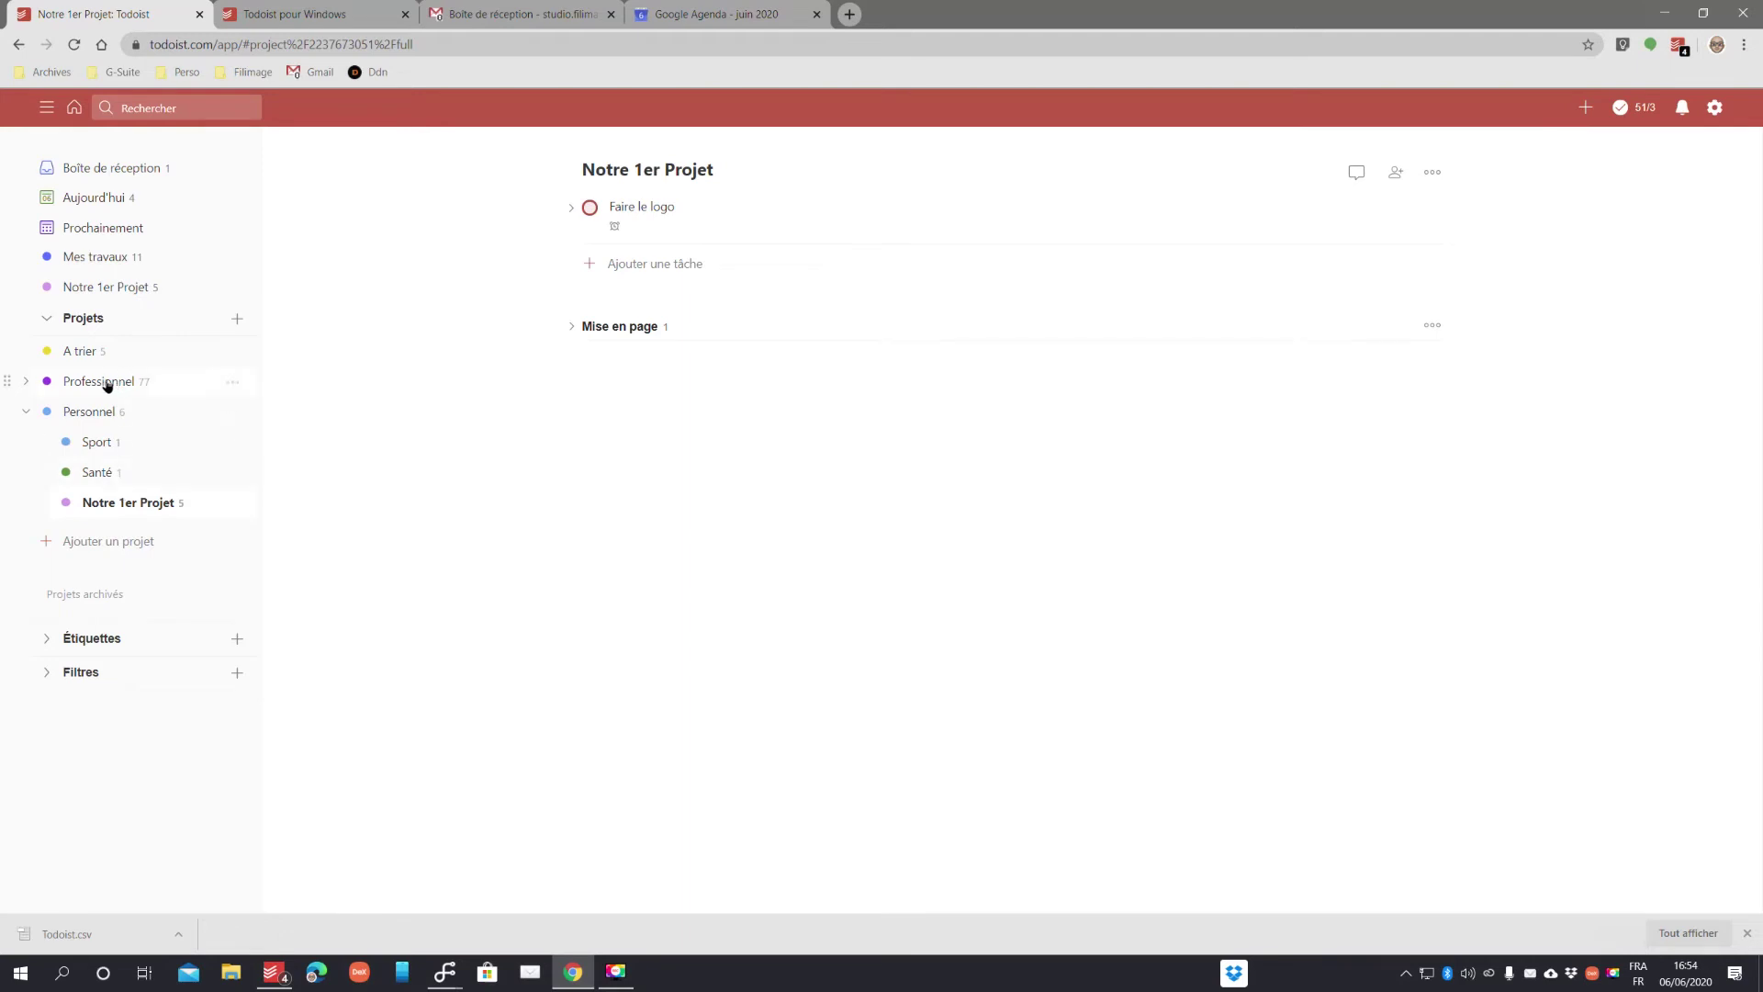
- Open the "Todoist" project under "Professionnel" and complete the first "Préférences" task and "Modèles sur le site" in the "Introduction" section
click(27, 381)
click(121, 530)
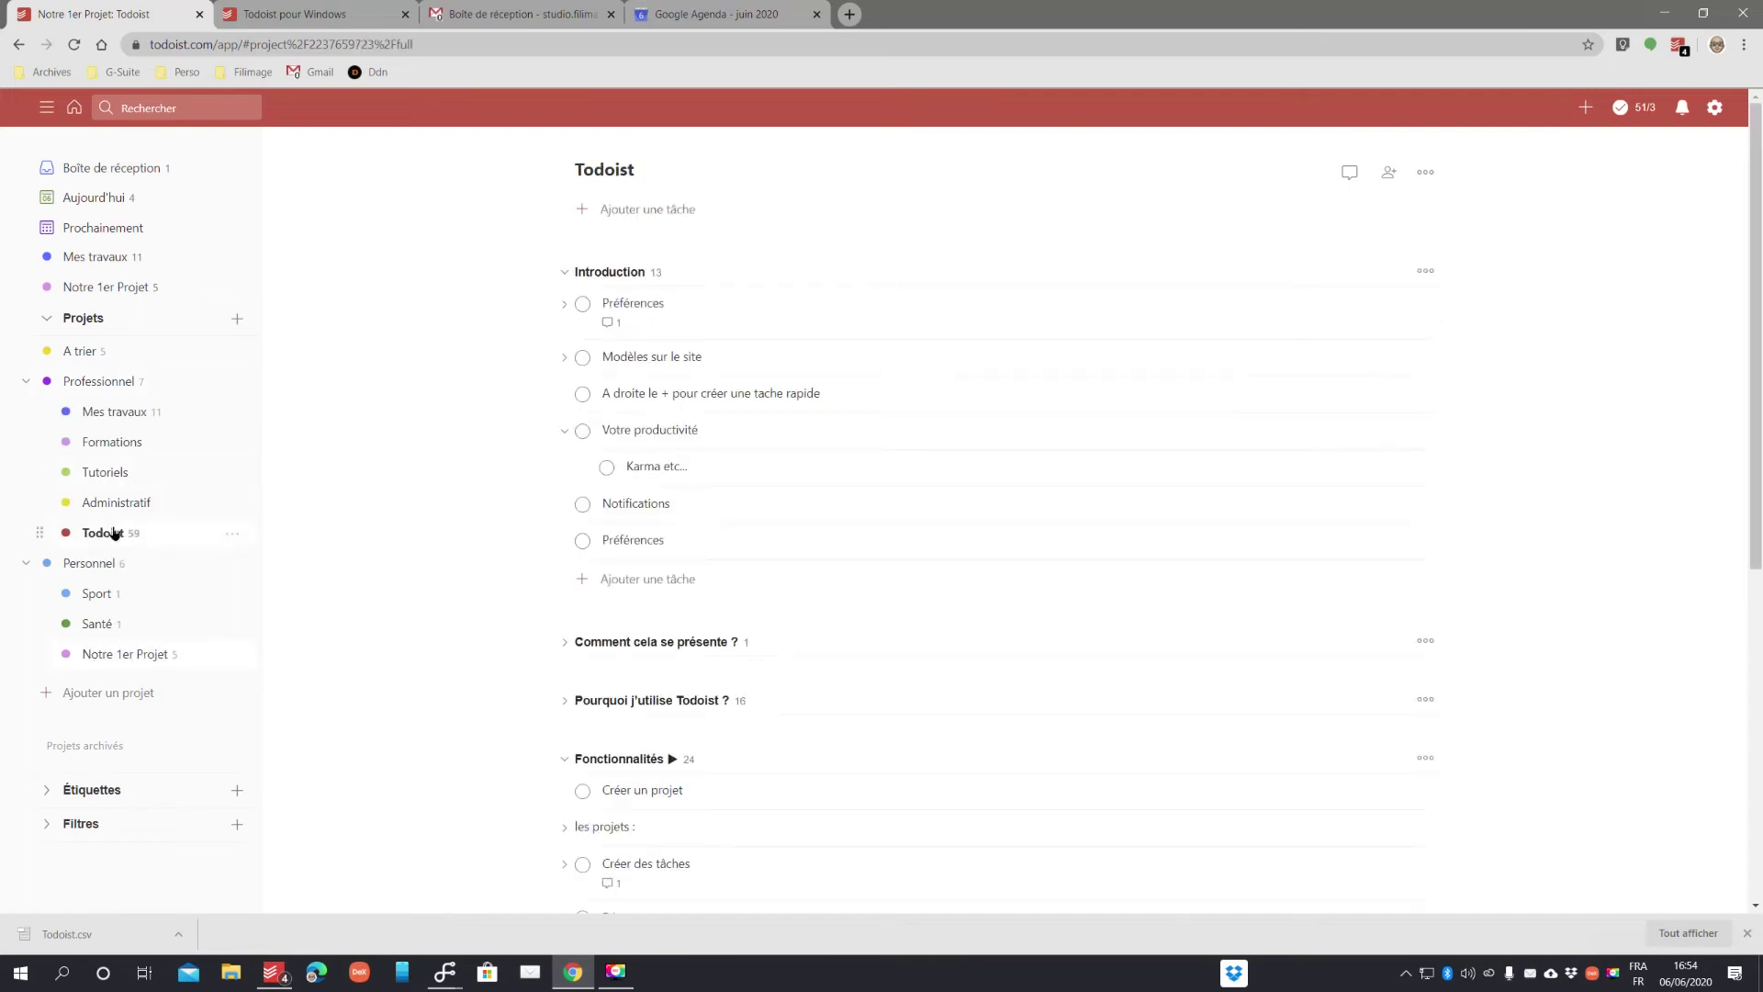
click(583, 304)
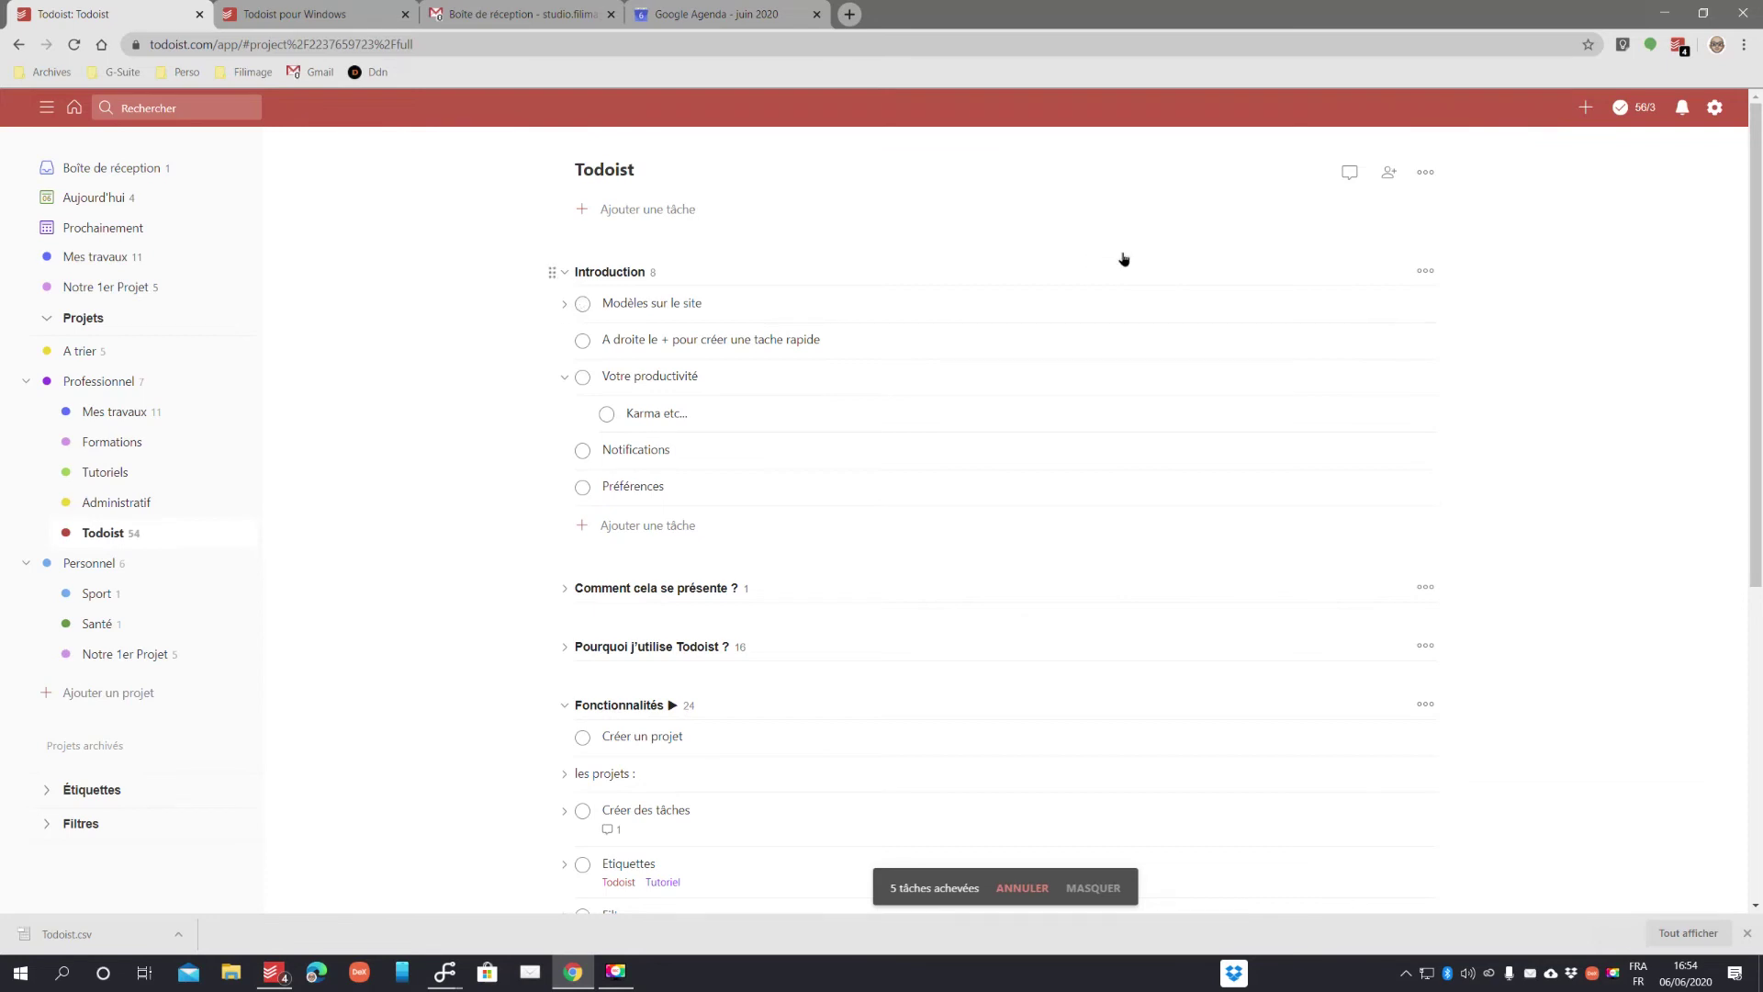
click(1426, 174)
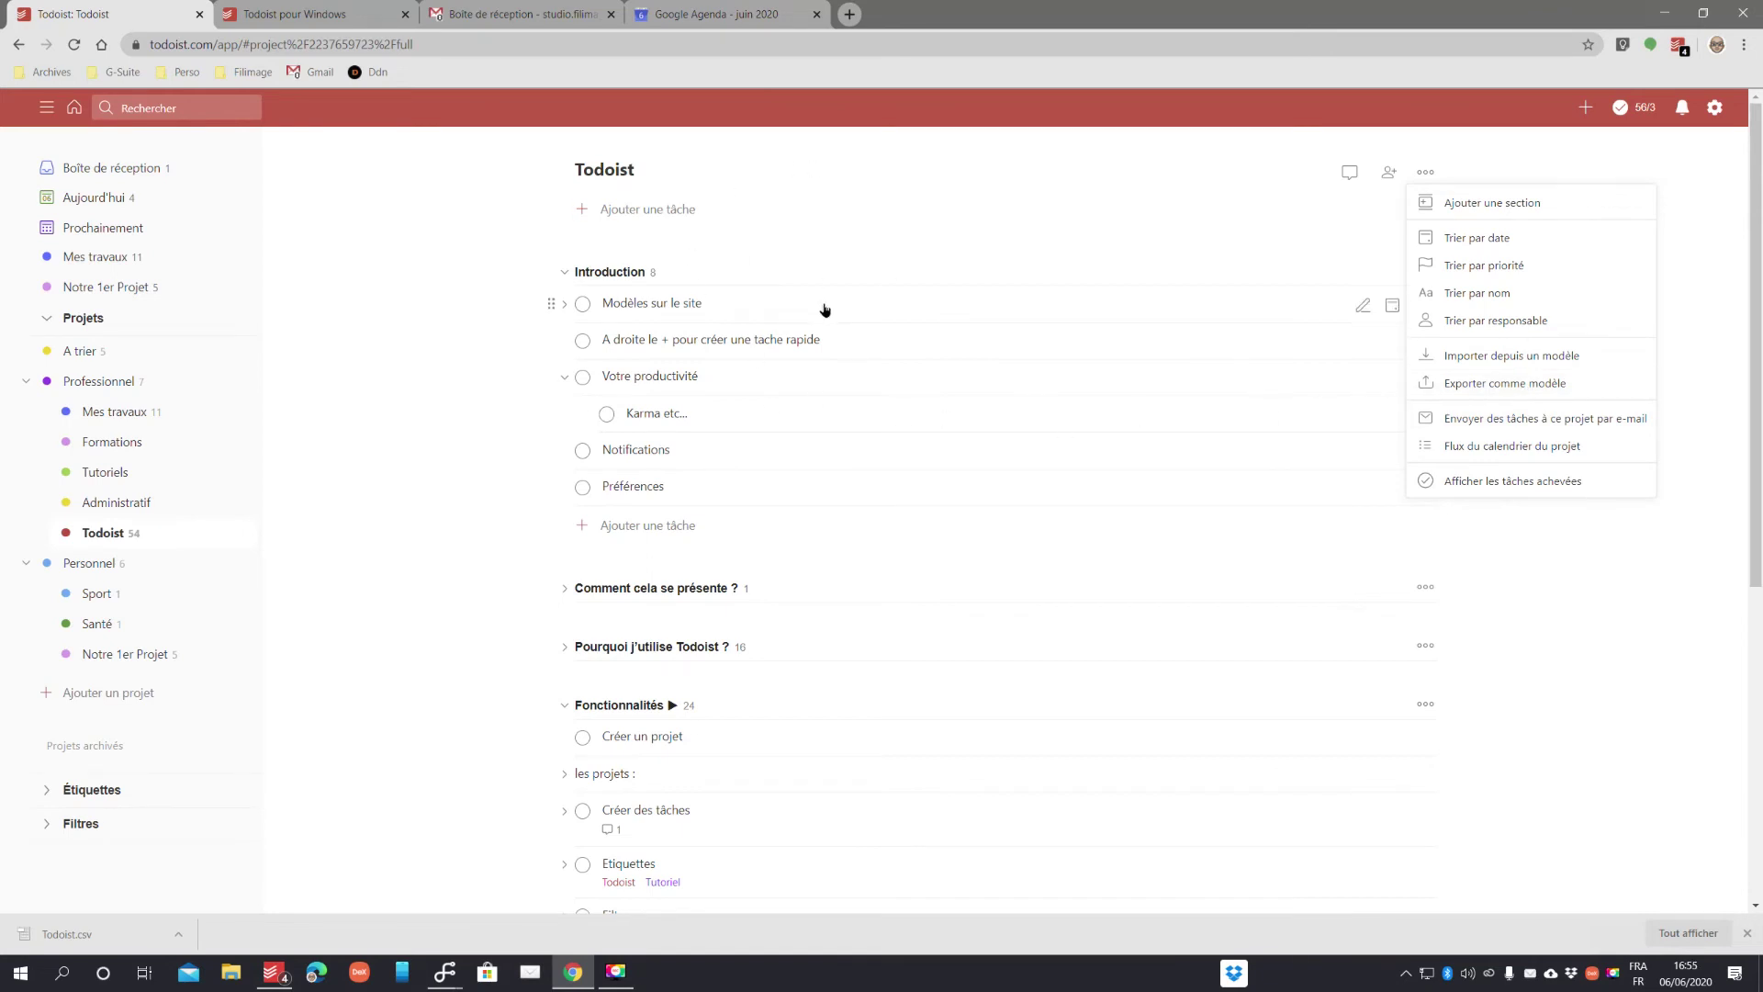
click(583, 304)
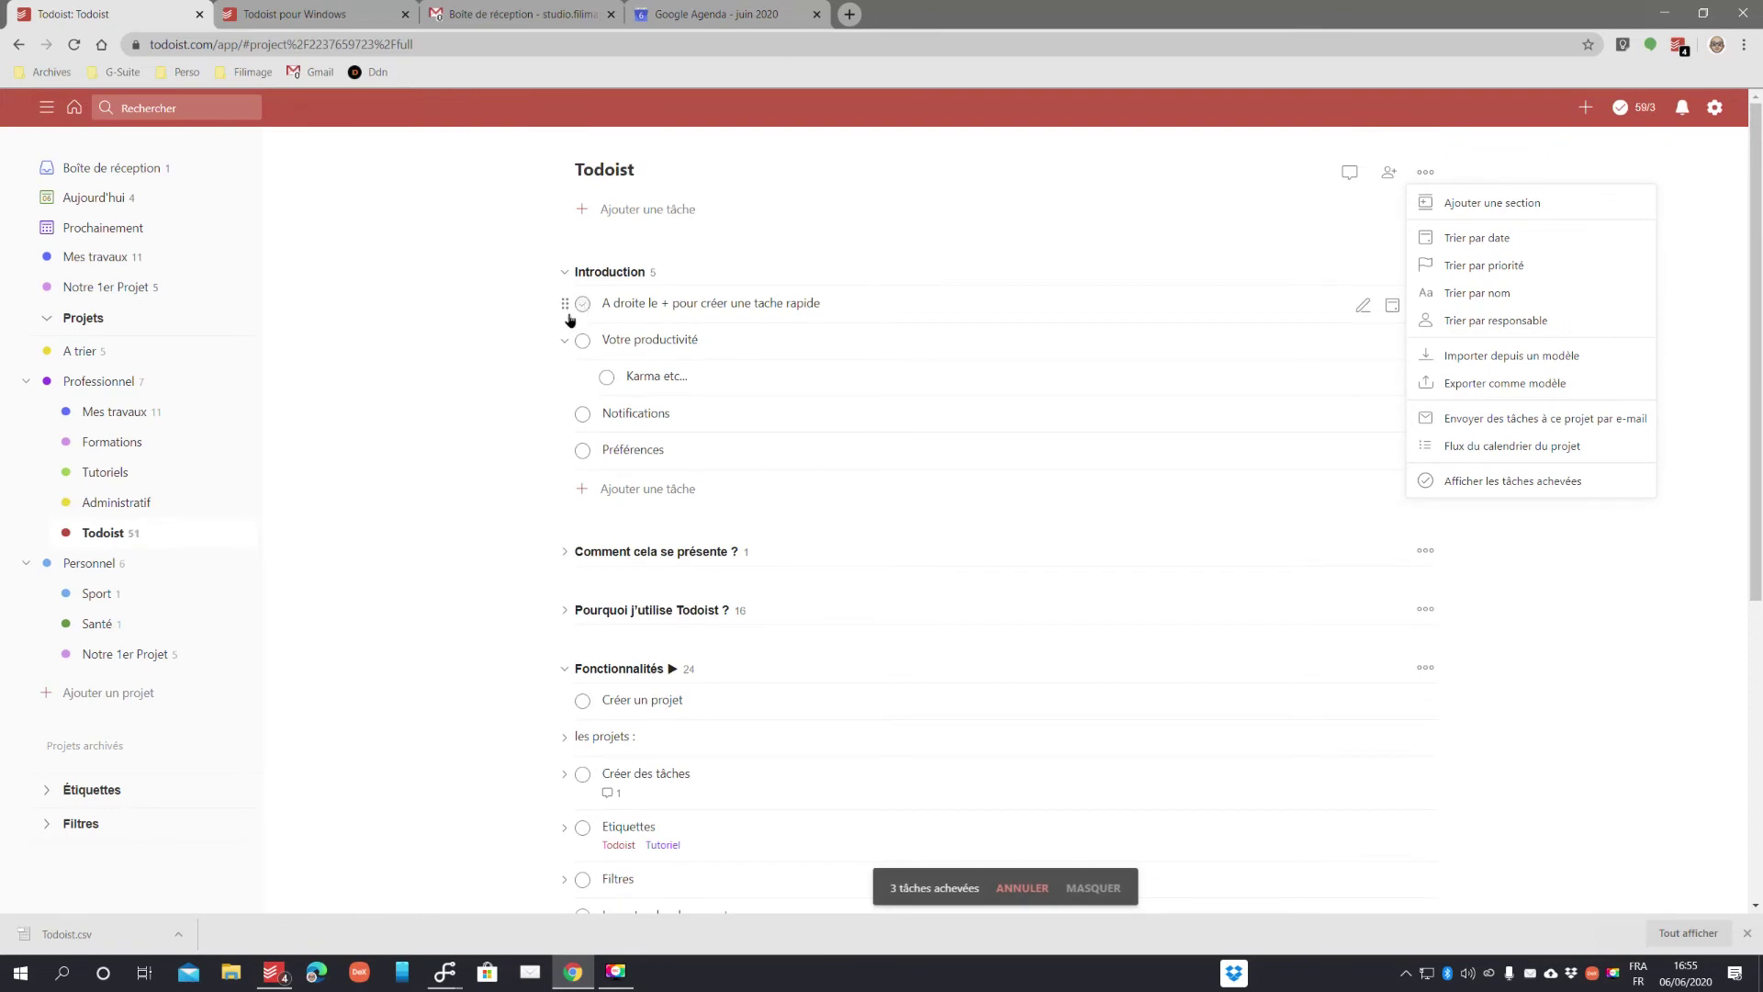
- Complete the remaining tasks in the "Introduction" section of the "Todoist" project, from "A droite le + pour créer une tache rapide" to "Préférences"
click(138, 168)
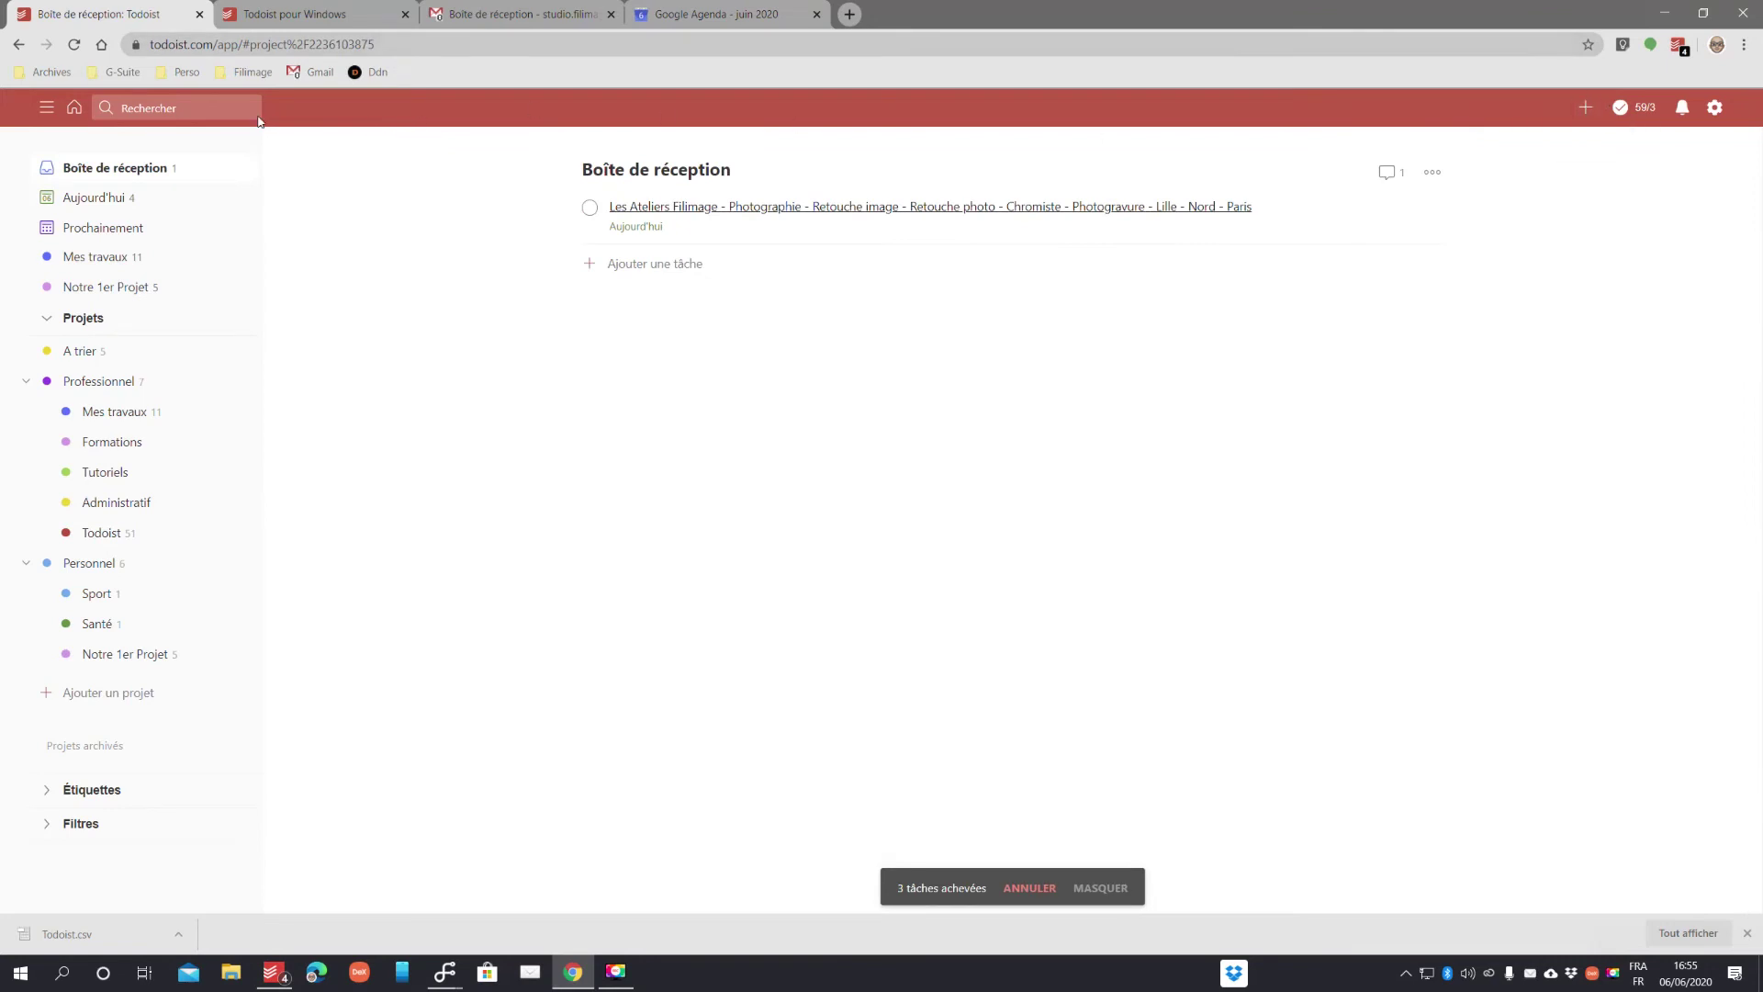
click(115, 537)
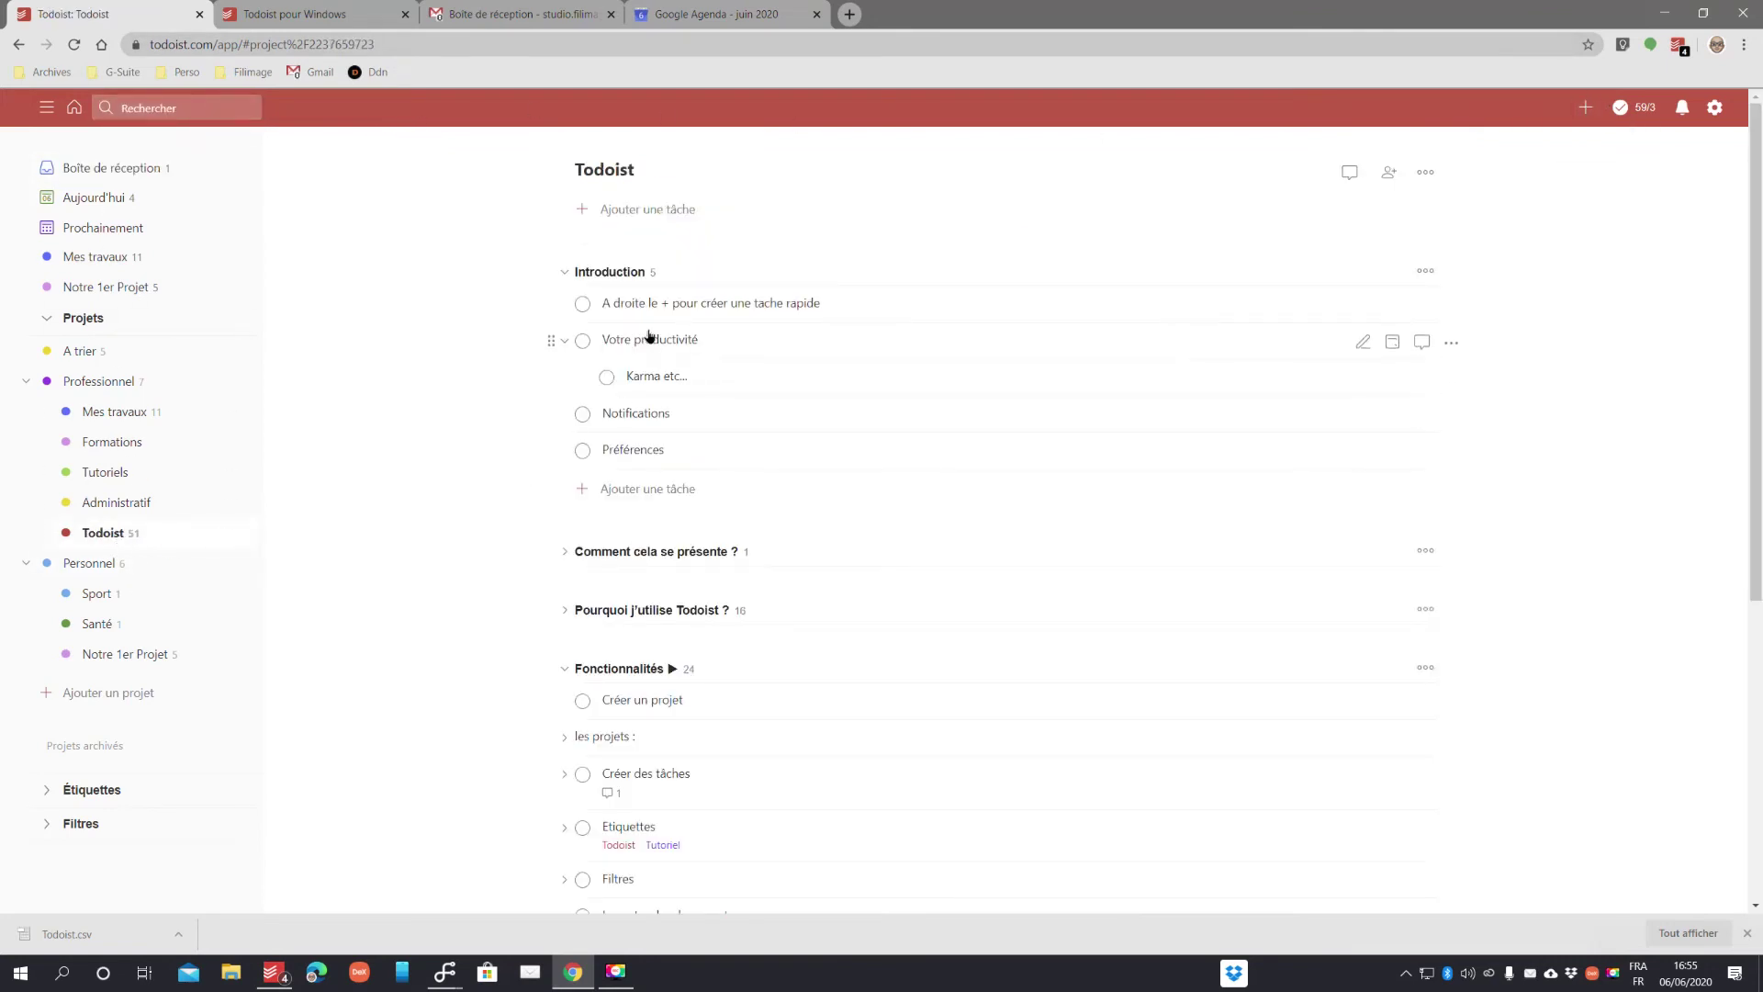
click(582, 342)
click(582, 304)
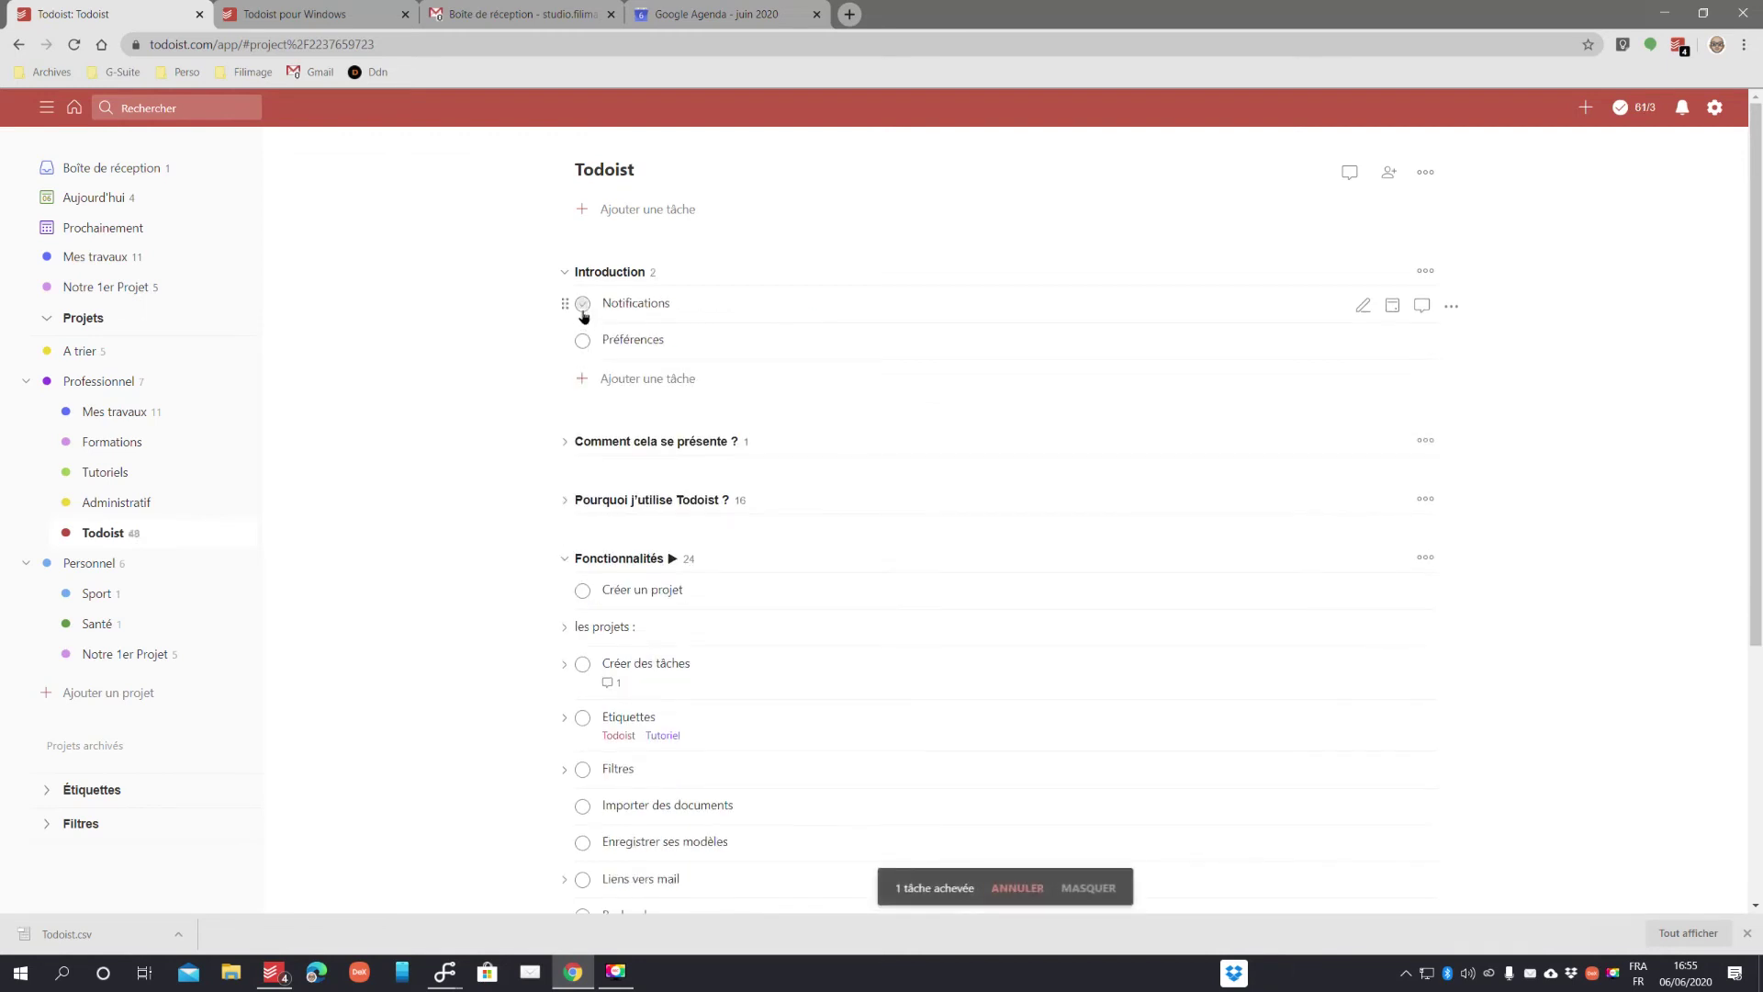
click(582, 306)
click(582, 307)
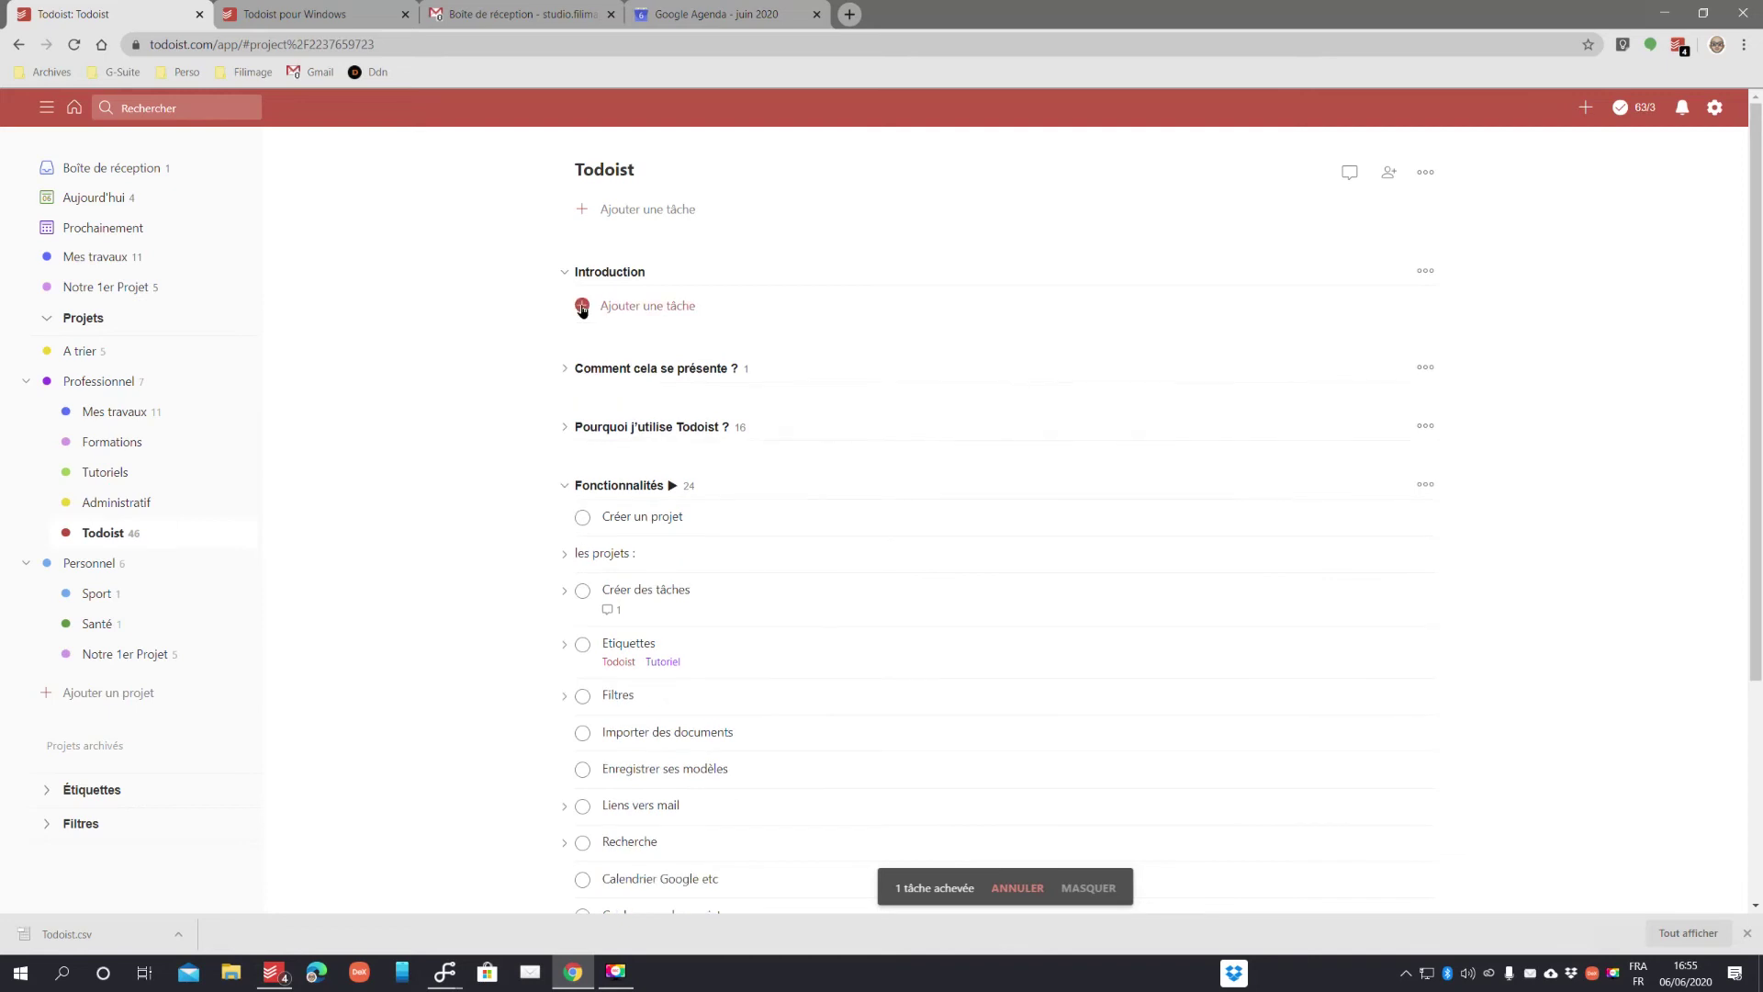
- Complete "Voir Projet père dans PROJETS" and "multiplateforme", and expand the "Atouts" task in the "Pourquoi j'utilise Todoist ?" section
click(566, 369)
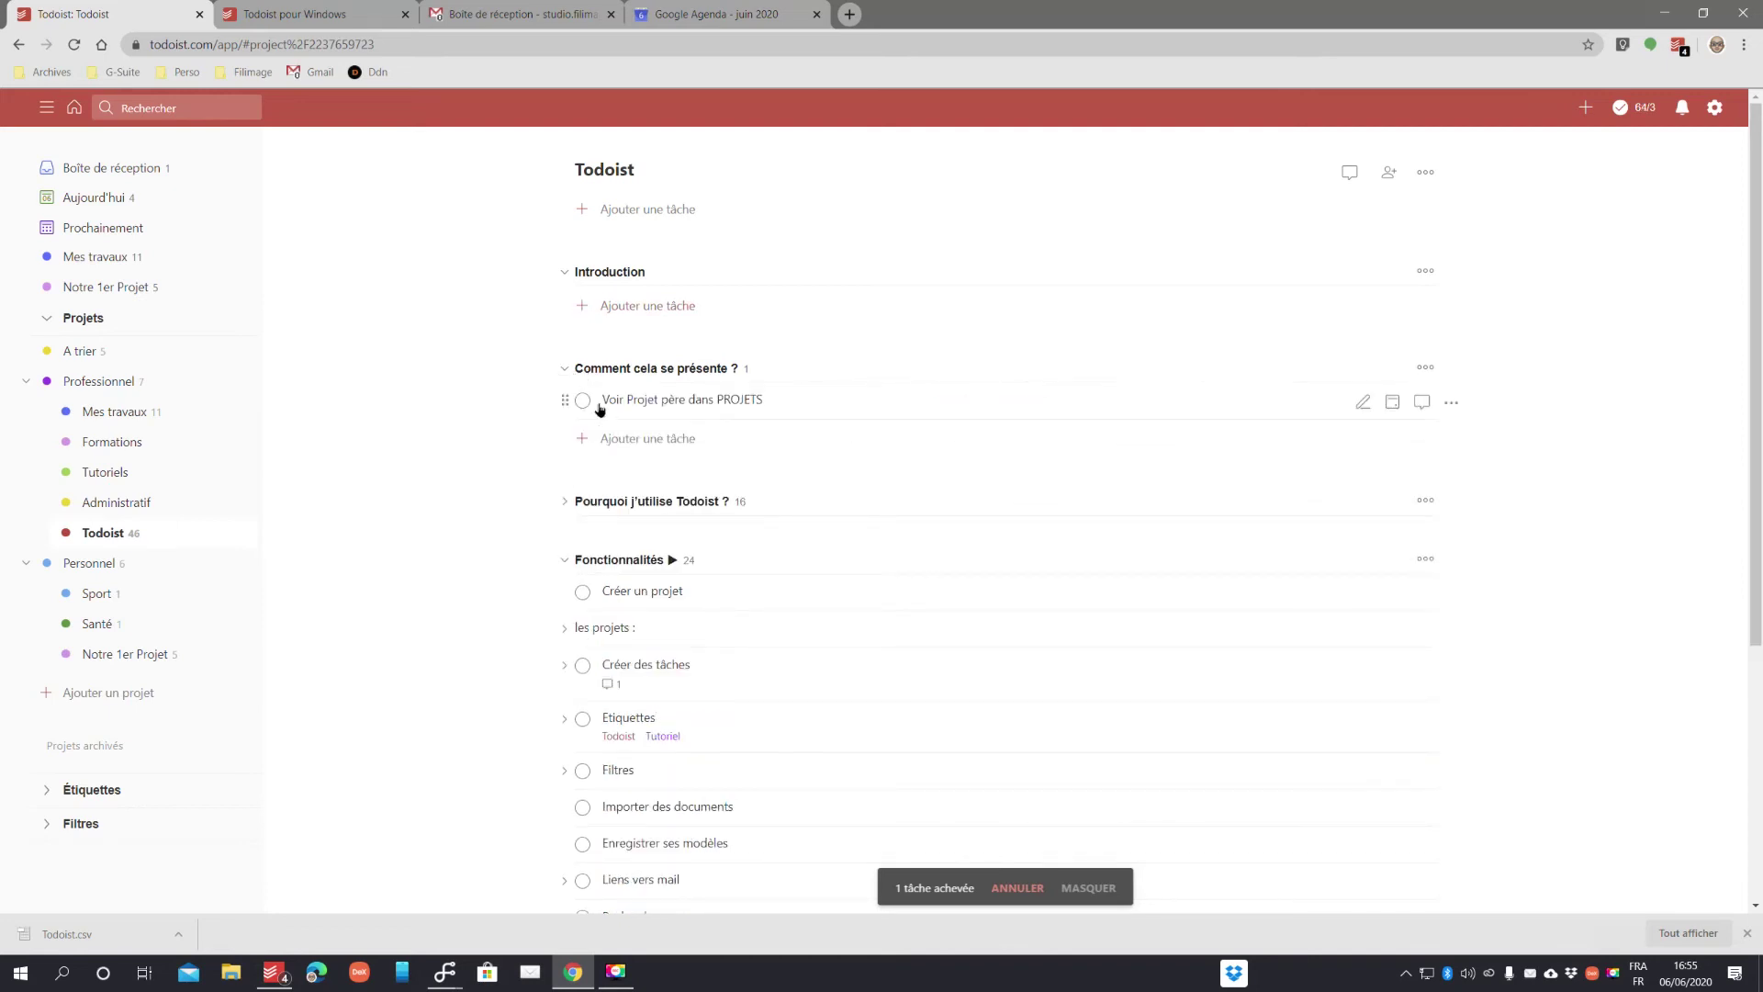
click(583, 403)
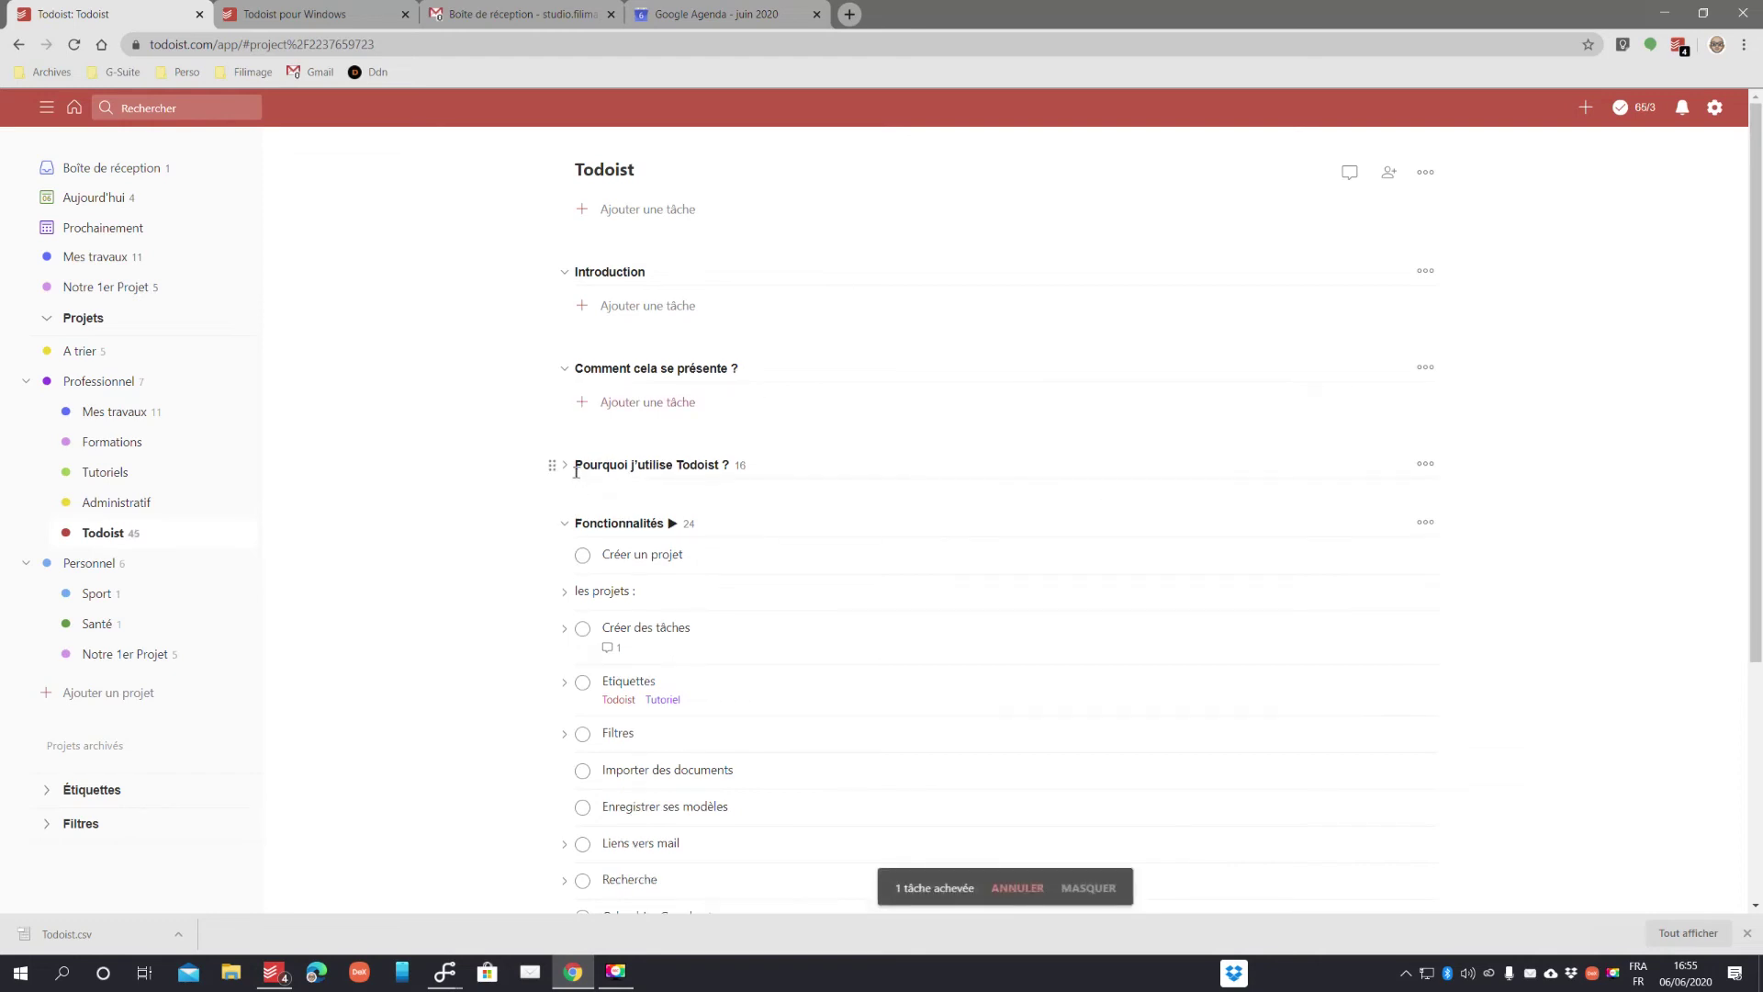
click(566, 465)
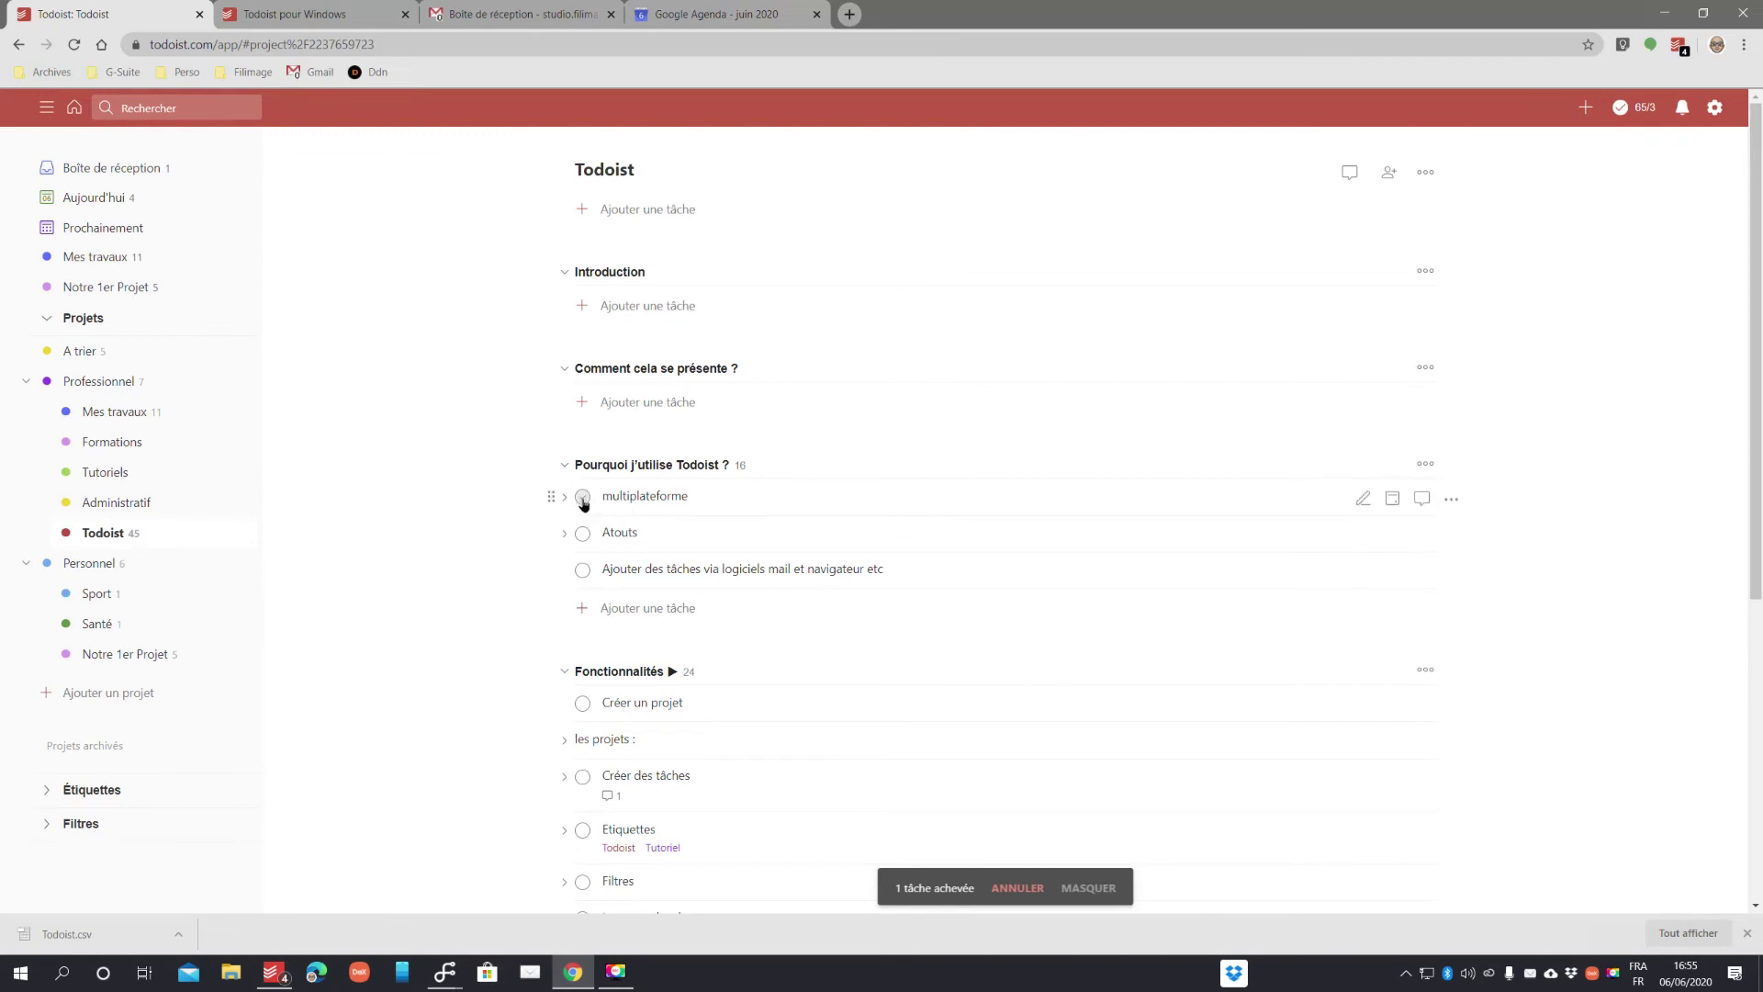
click(582, 498)
click(564, 497)
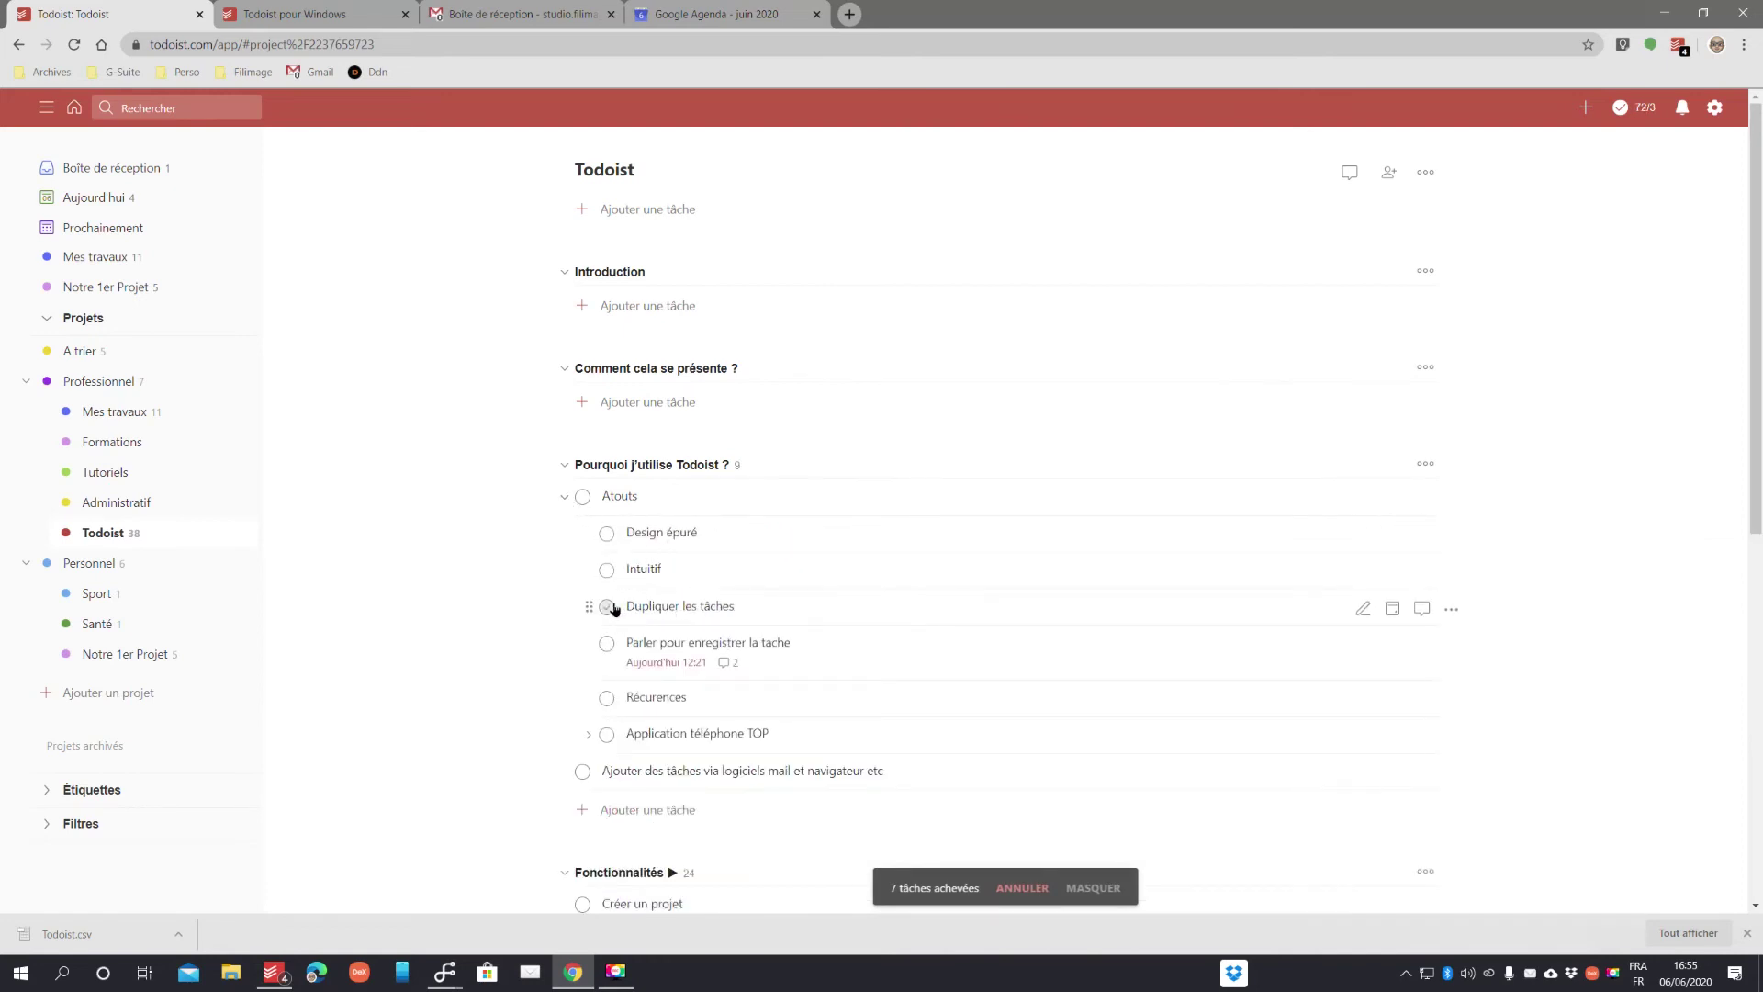
- Duplicate the "Dupliquer les tâches" task under "Atouts" and complete both the original and its copy
click(1451, 608)
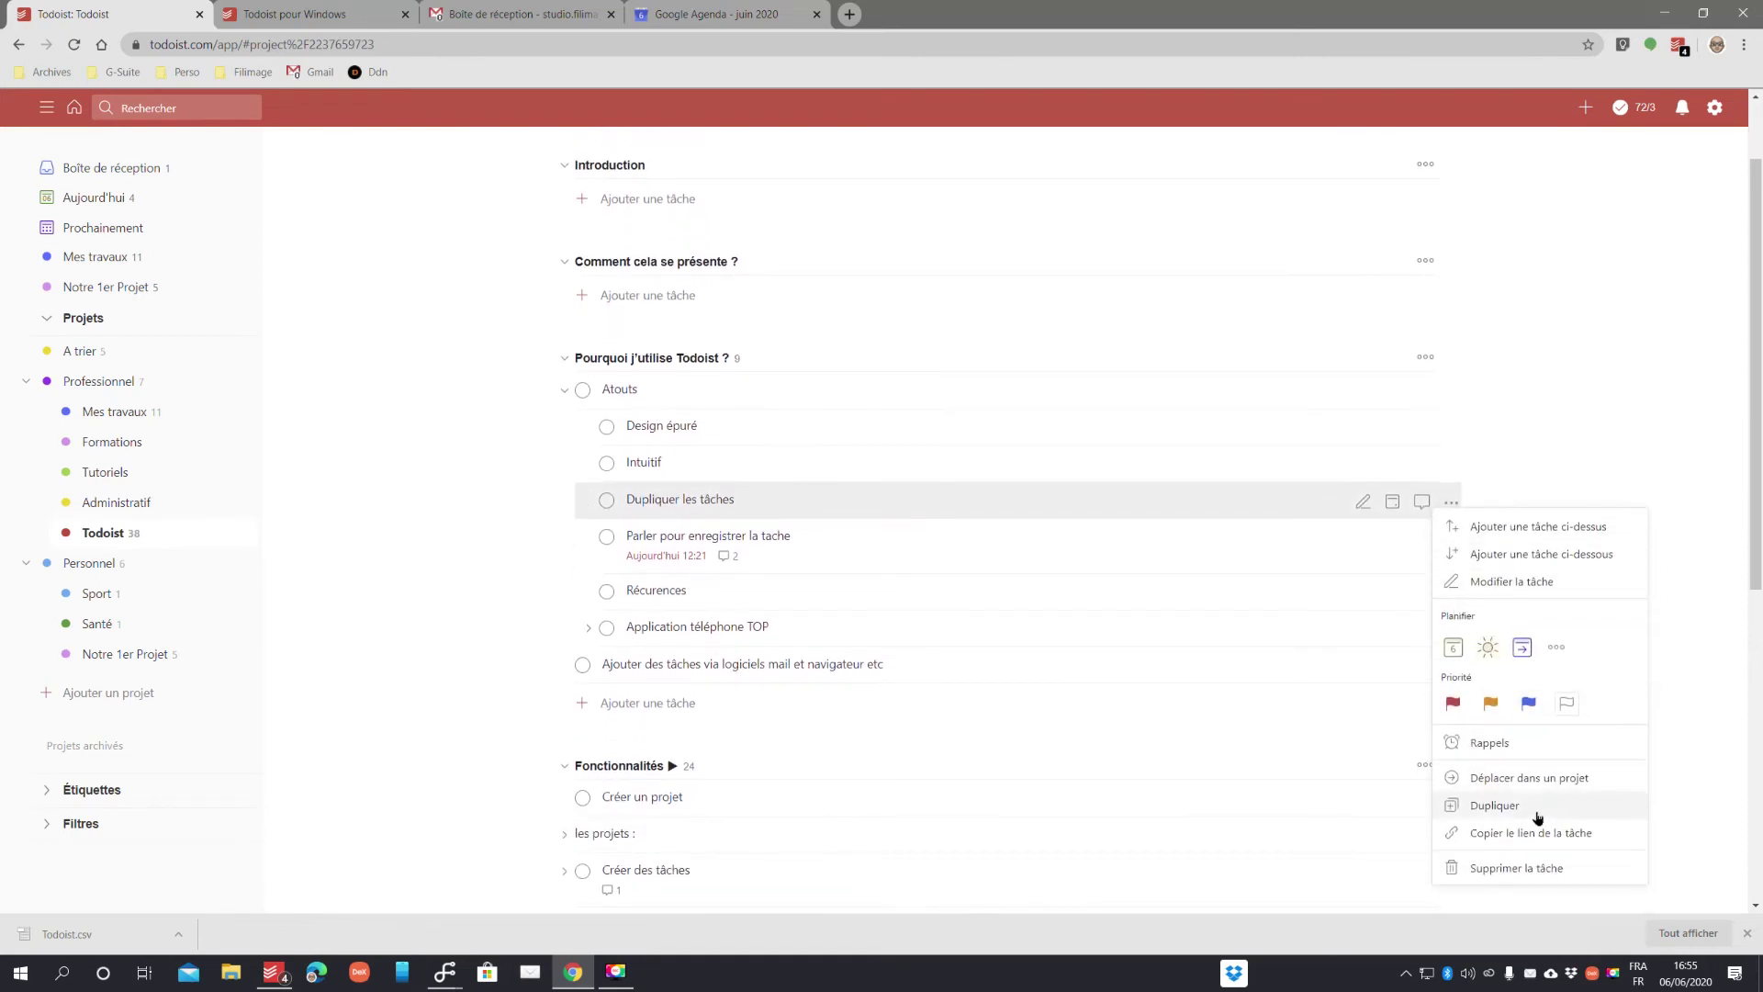
click(1494, 805)
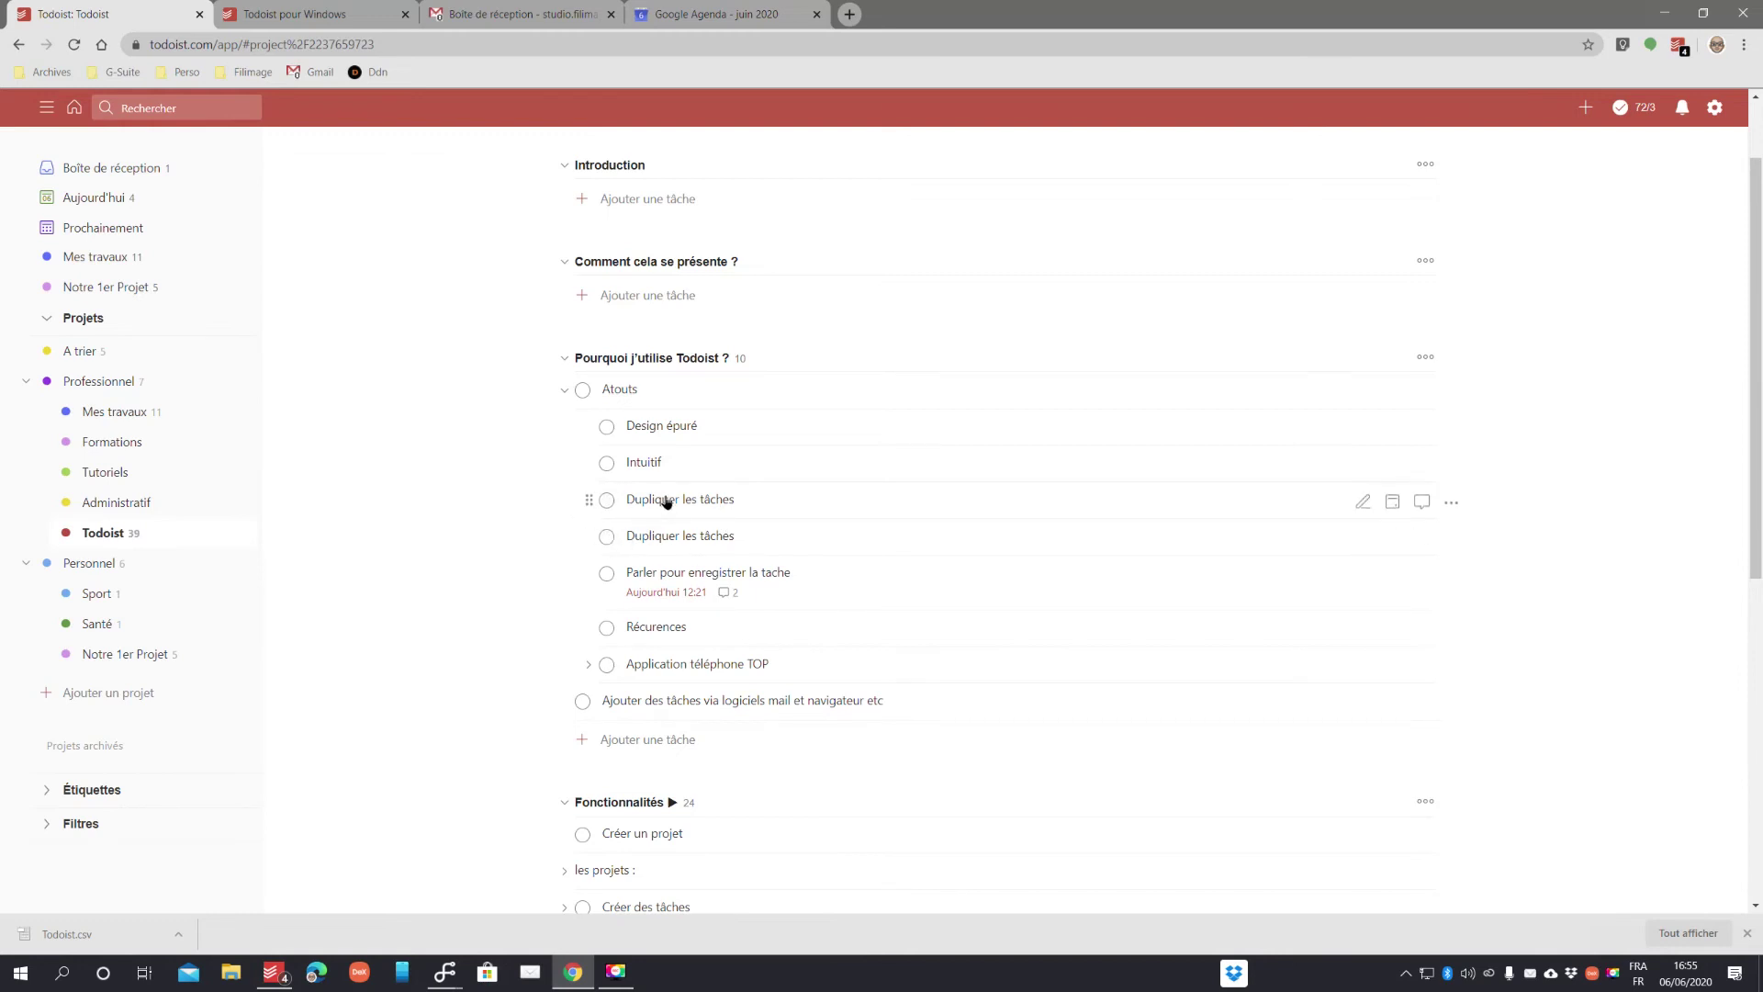
click(607, 503)
click(607, 501)
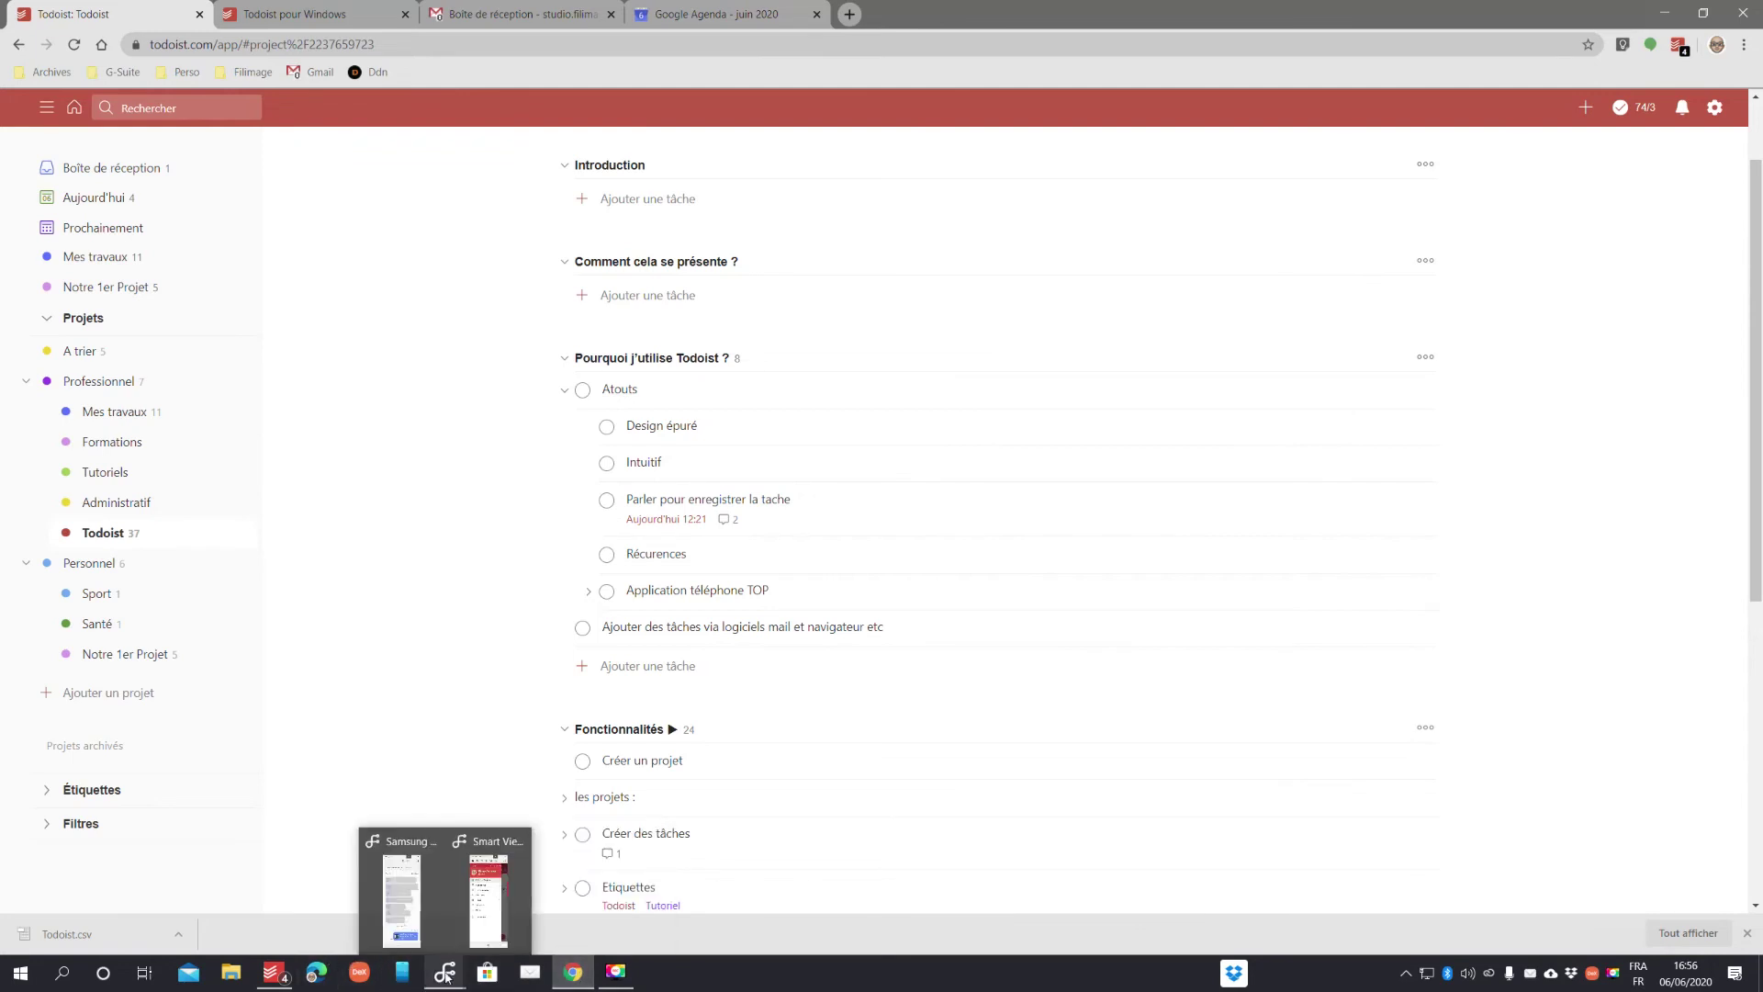
- Switch to the Smart View phone mirror, view the "Aujourd'hui" list and new-task form in mobile Todoist, and return to the browser
click(481, 922)
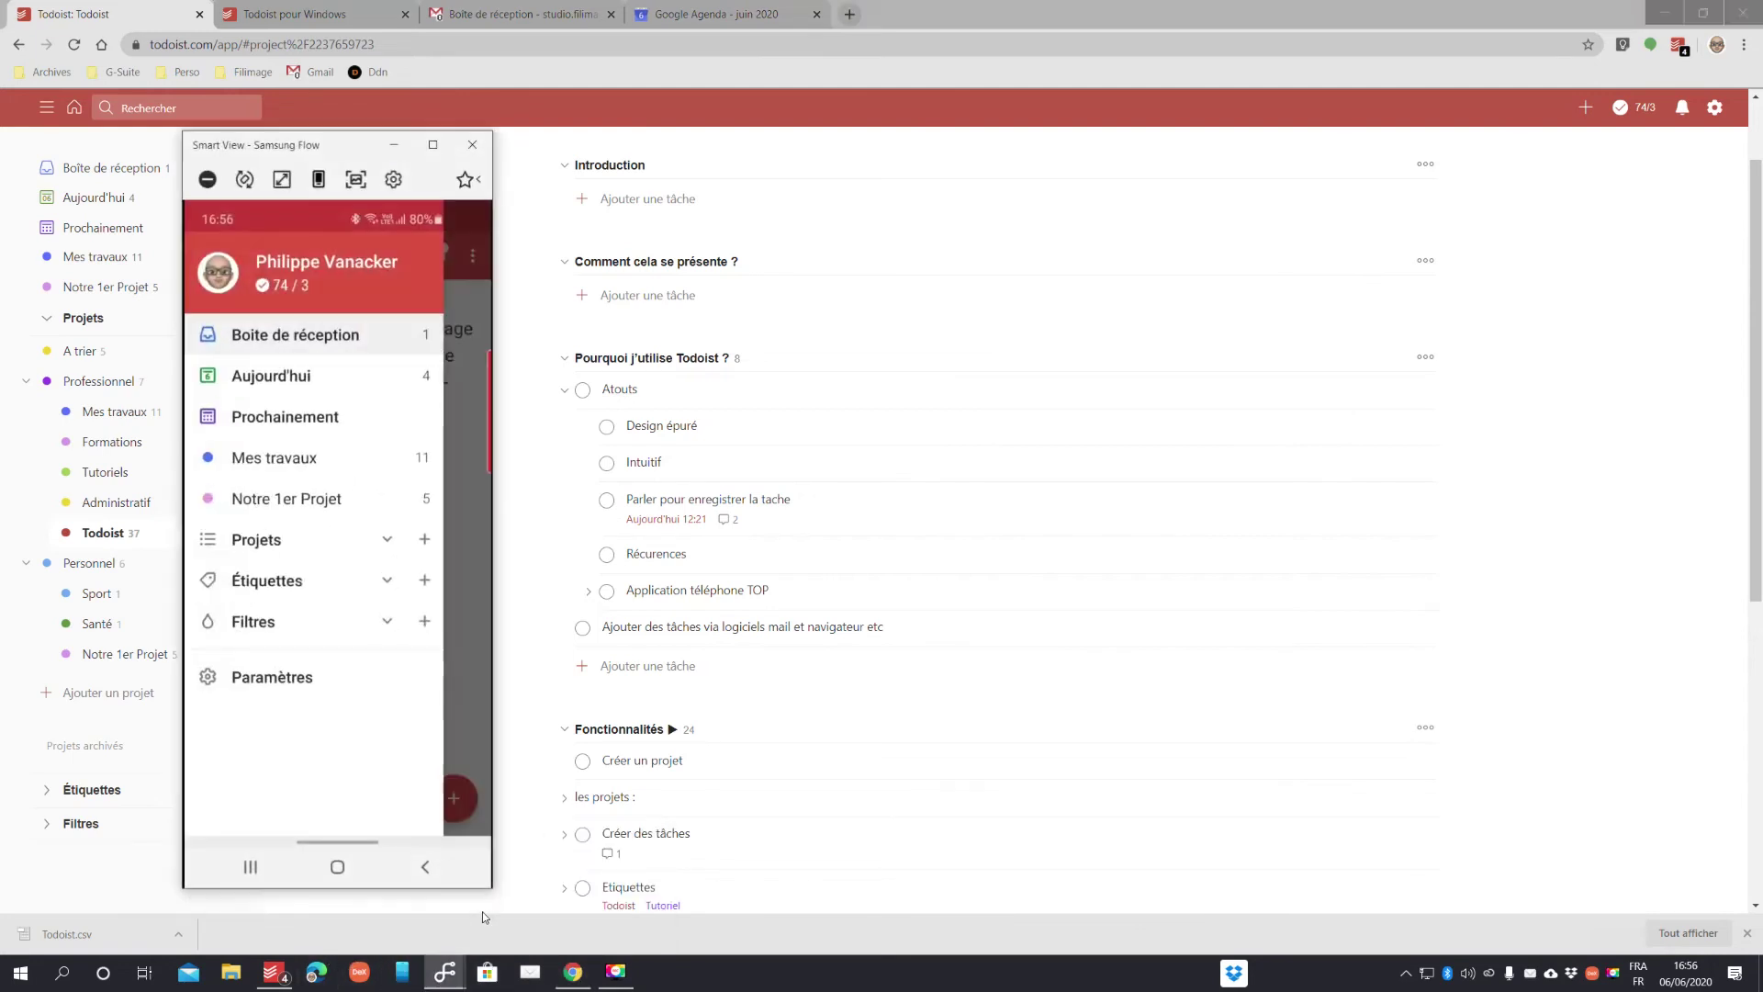
click(337, 867)
click(360, 420)
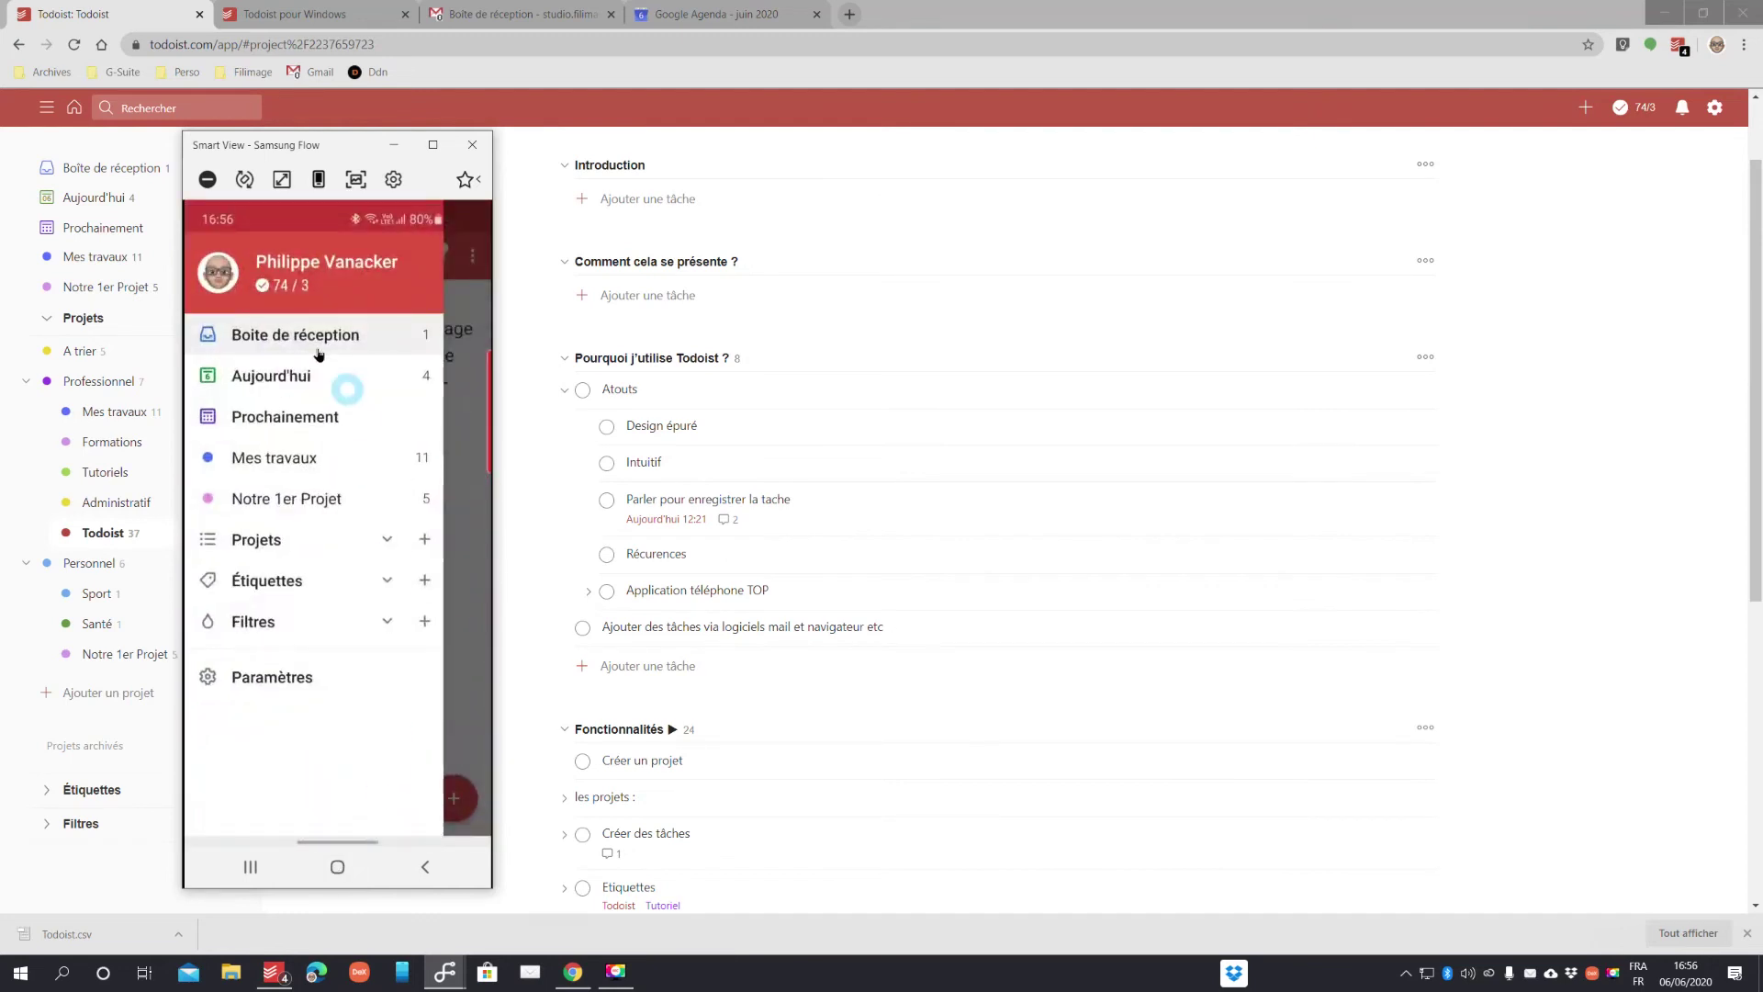
click(276, 376)
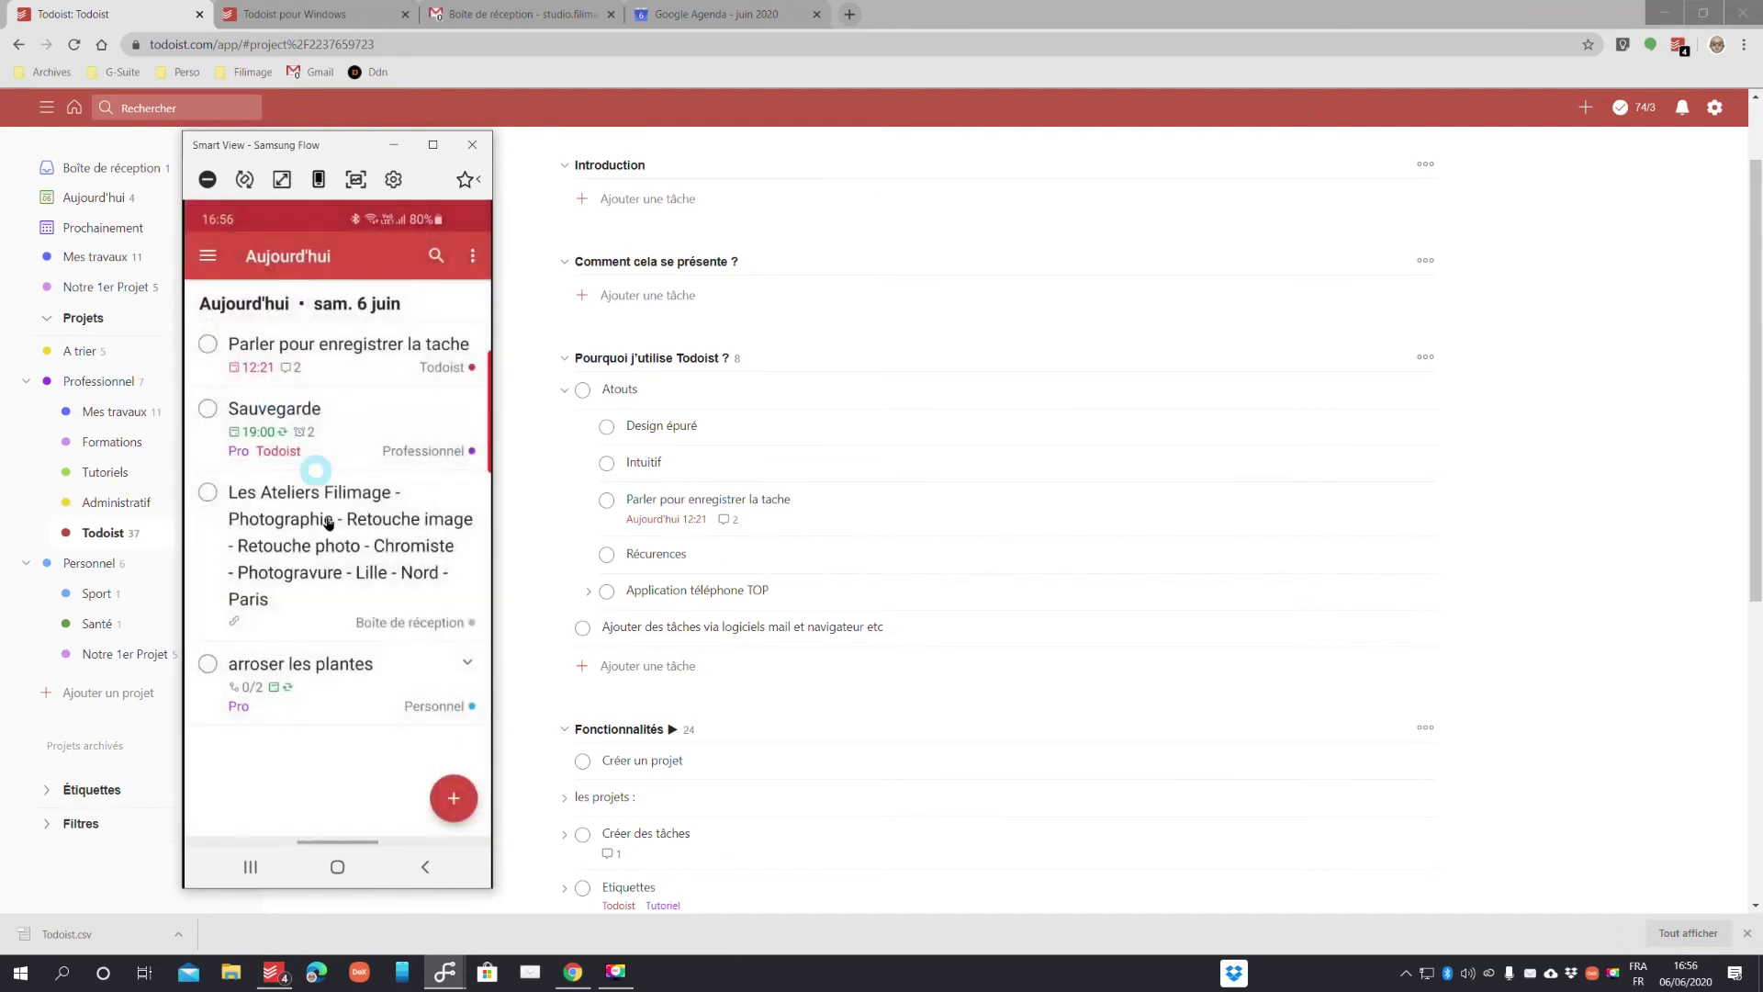
click(454, 798)
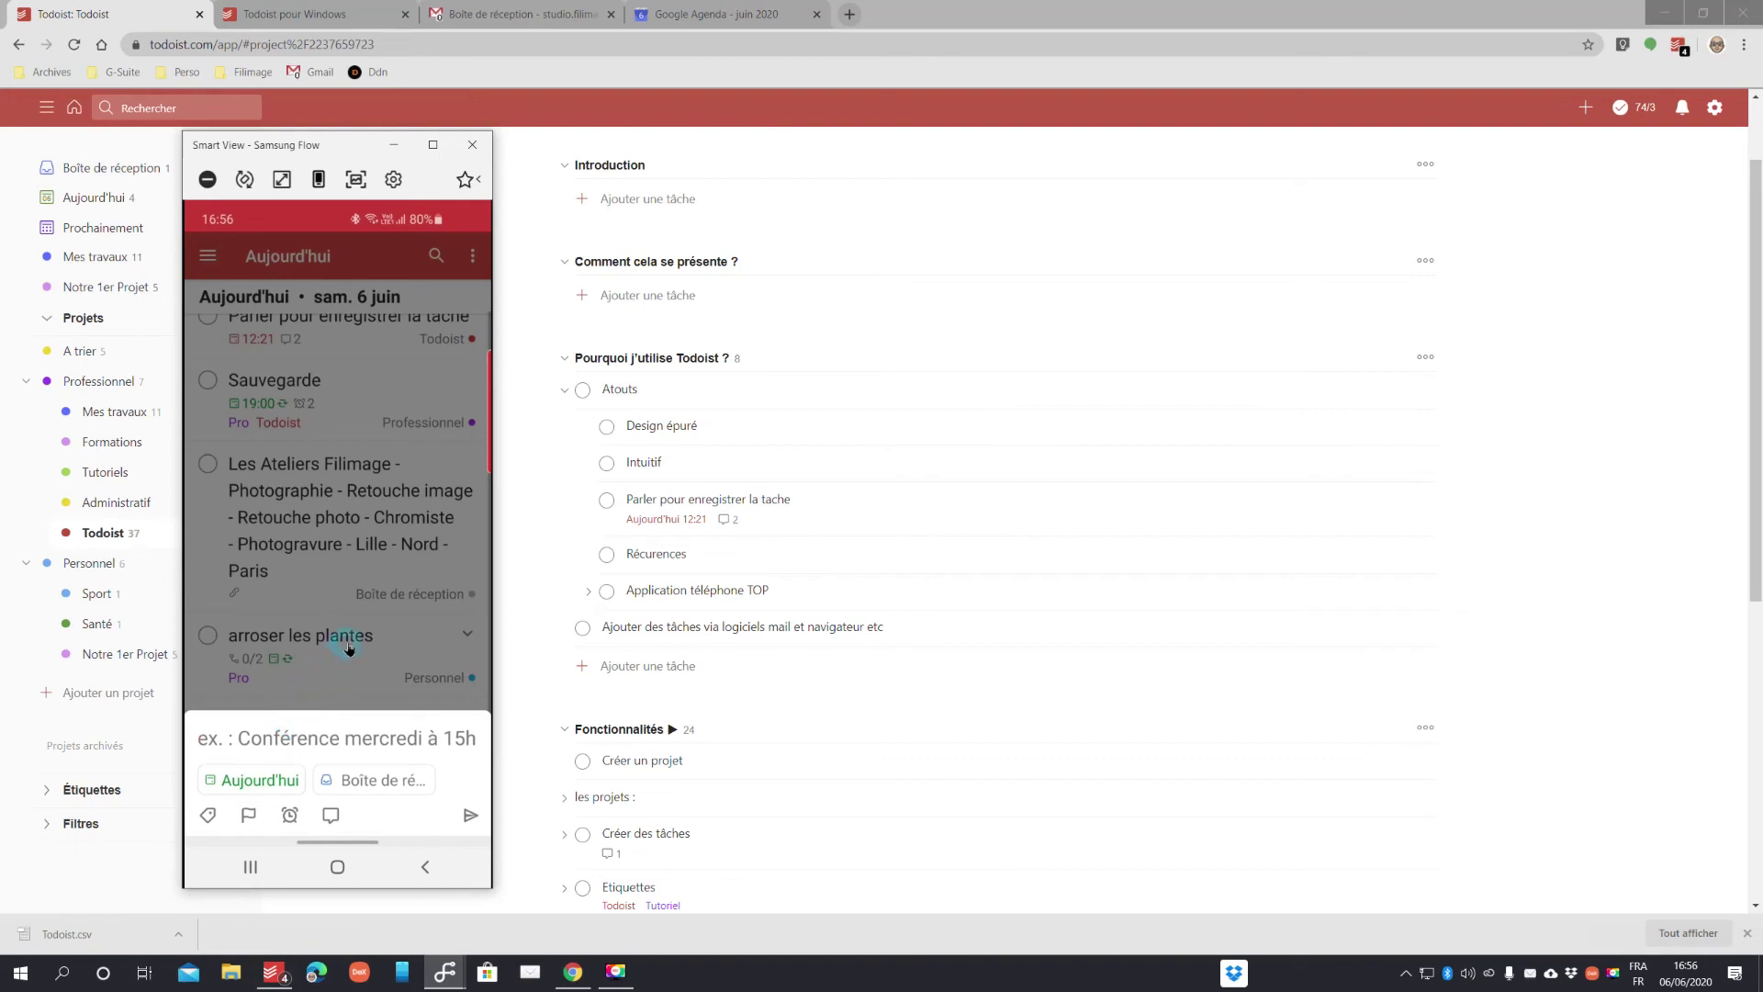
click(771, 691)
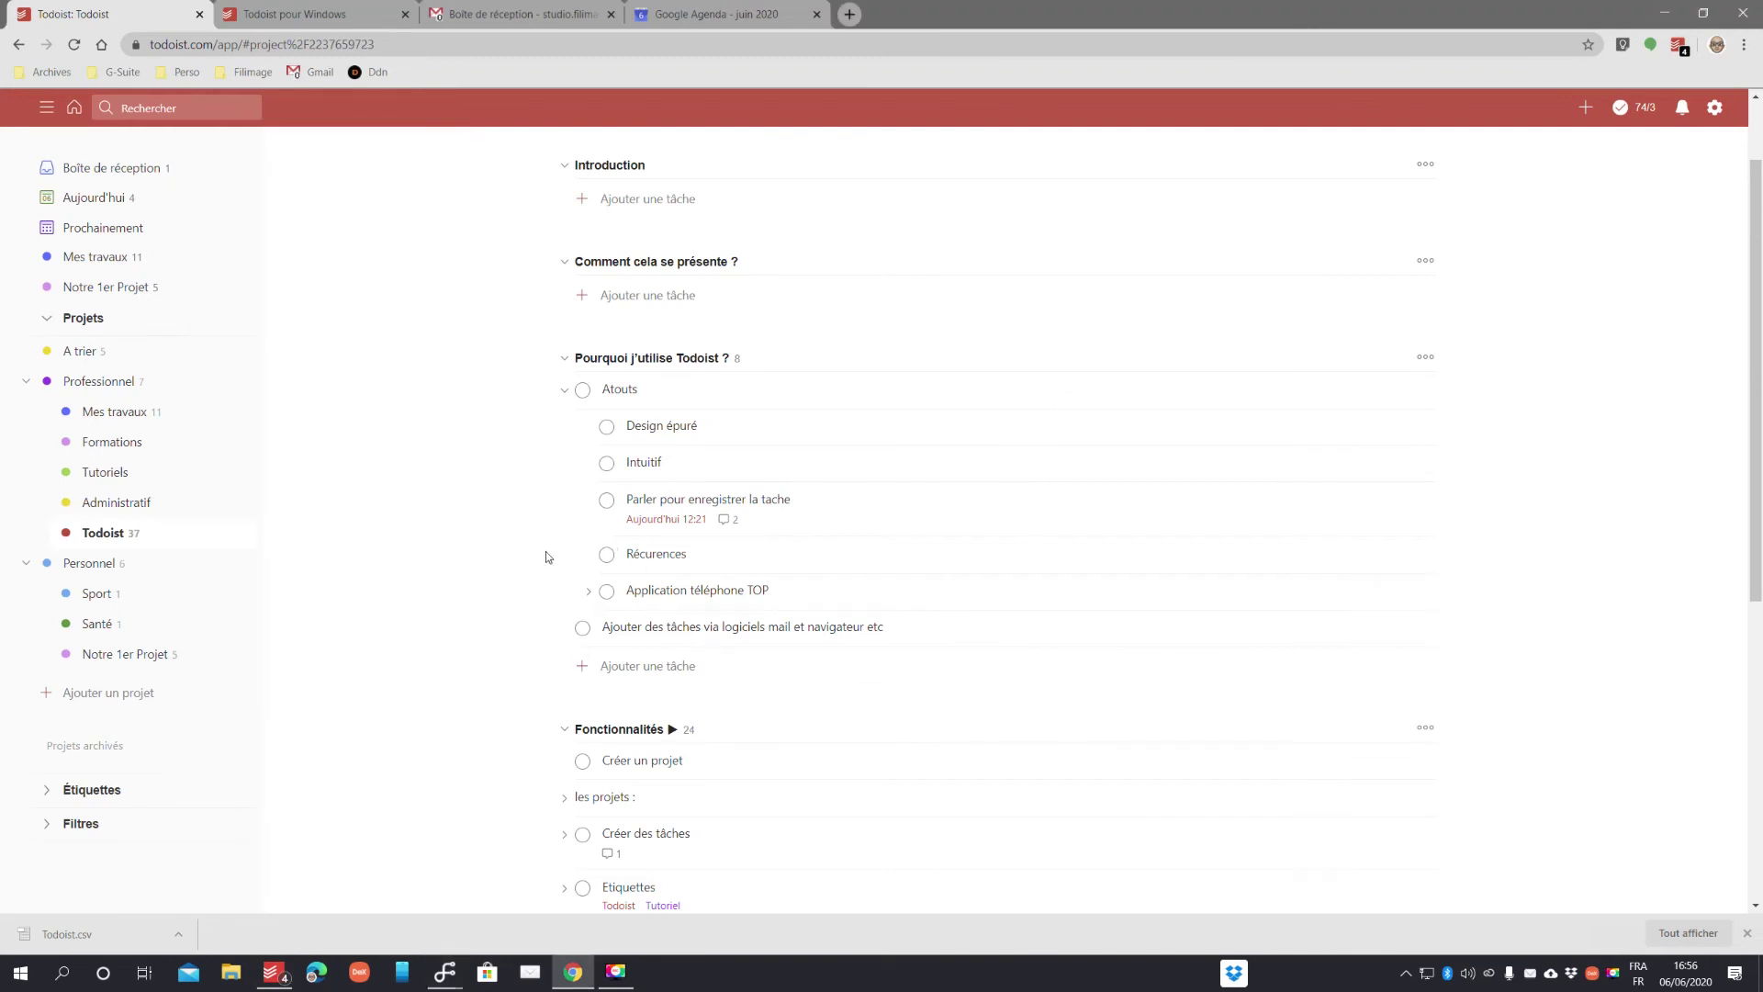
- Complete "Design épuré", "Intuitif" and "Parler pour enregistrer la tache" under "Atouts"
click(615, 427)
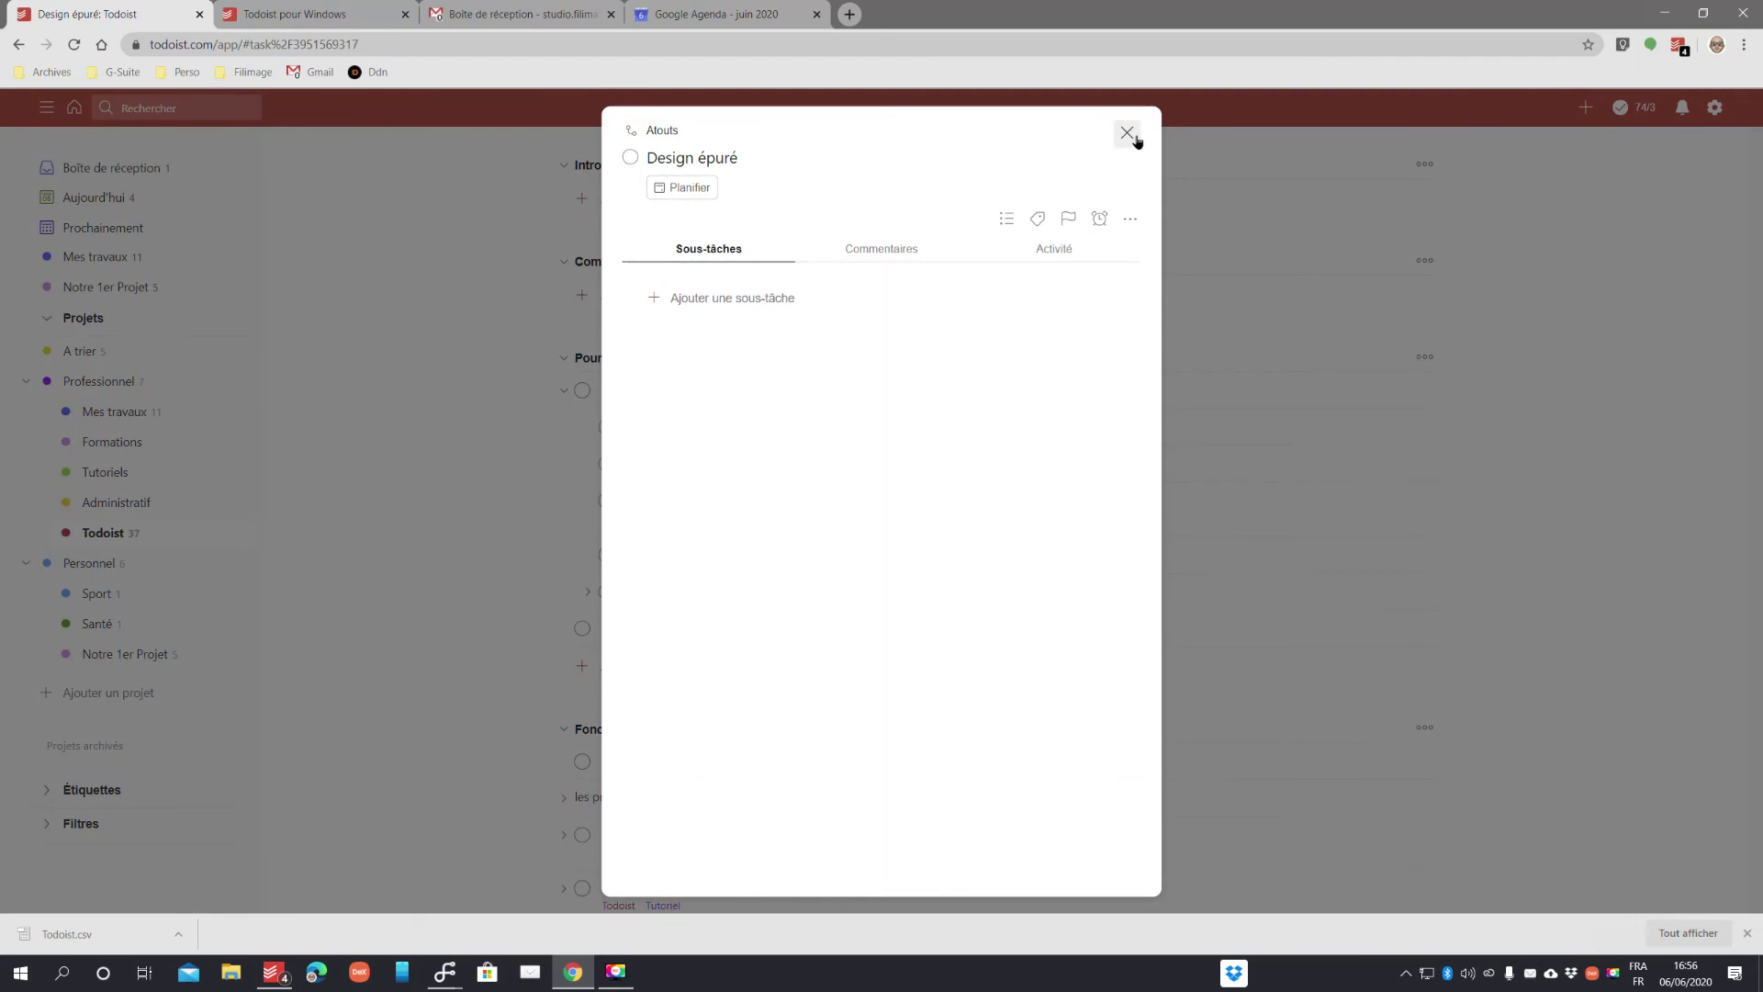
click(1127, 133)
click(606, 427)
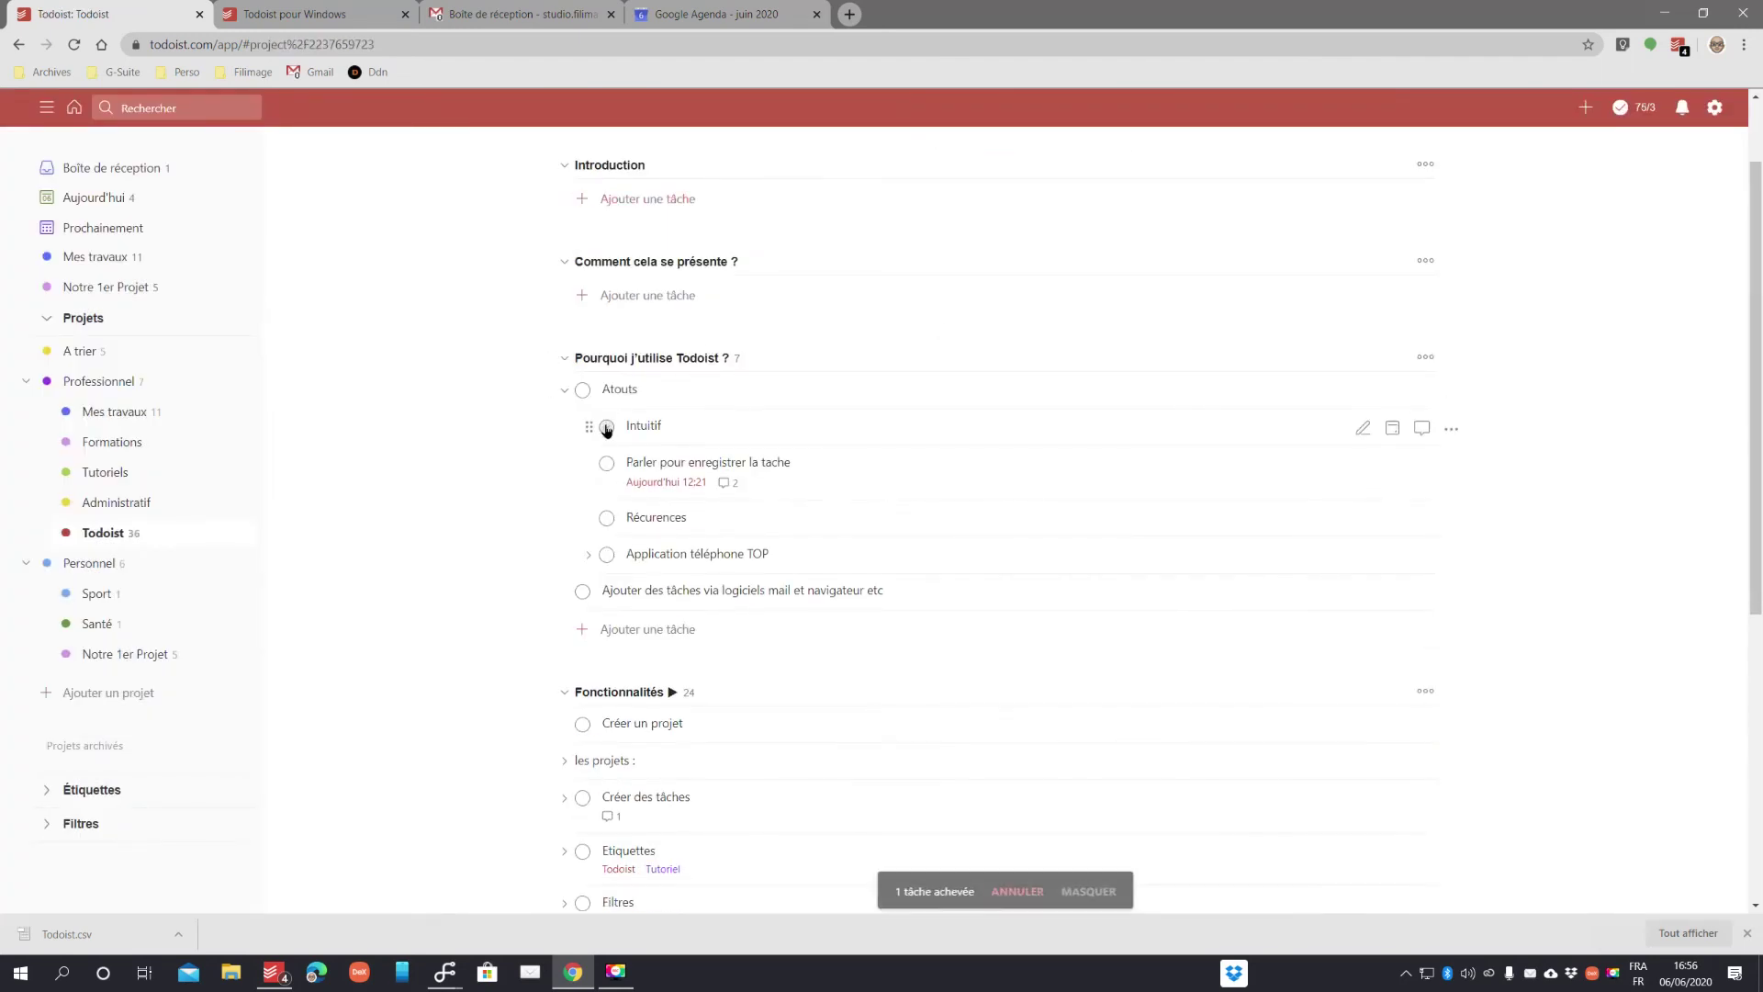
click(606, 428)
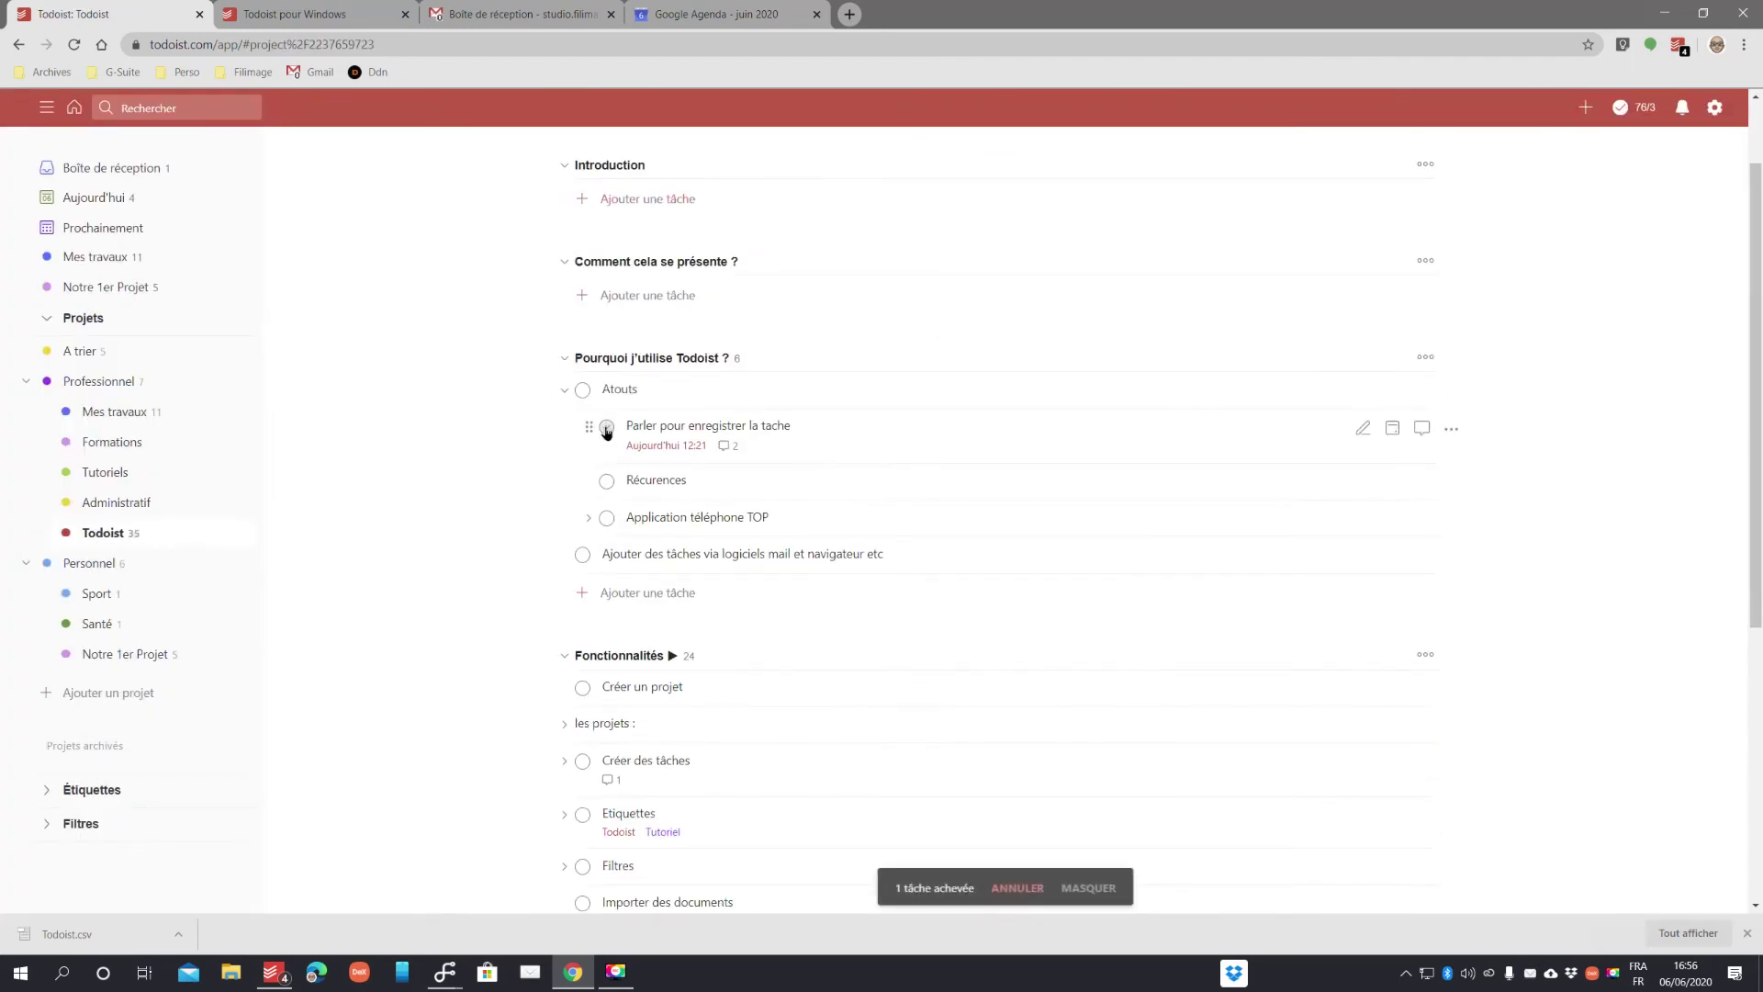
click(606, 428)
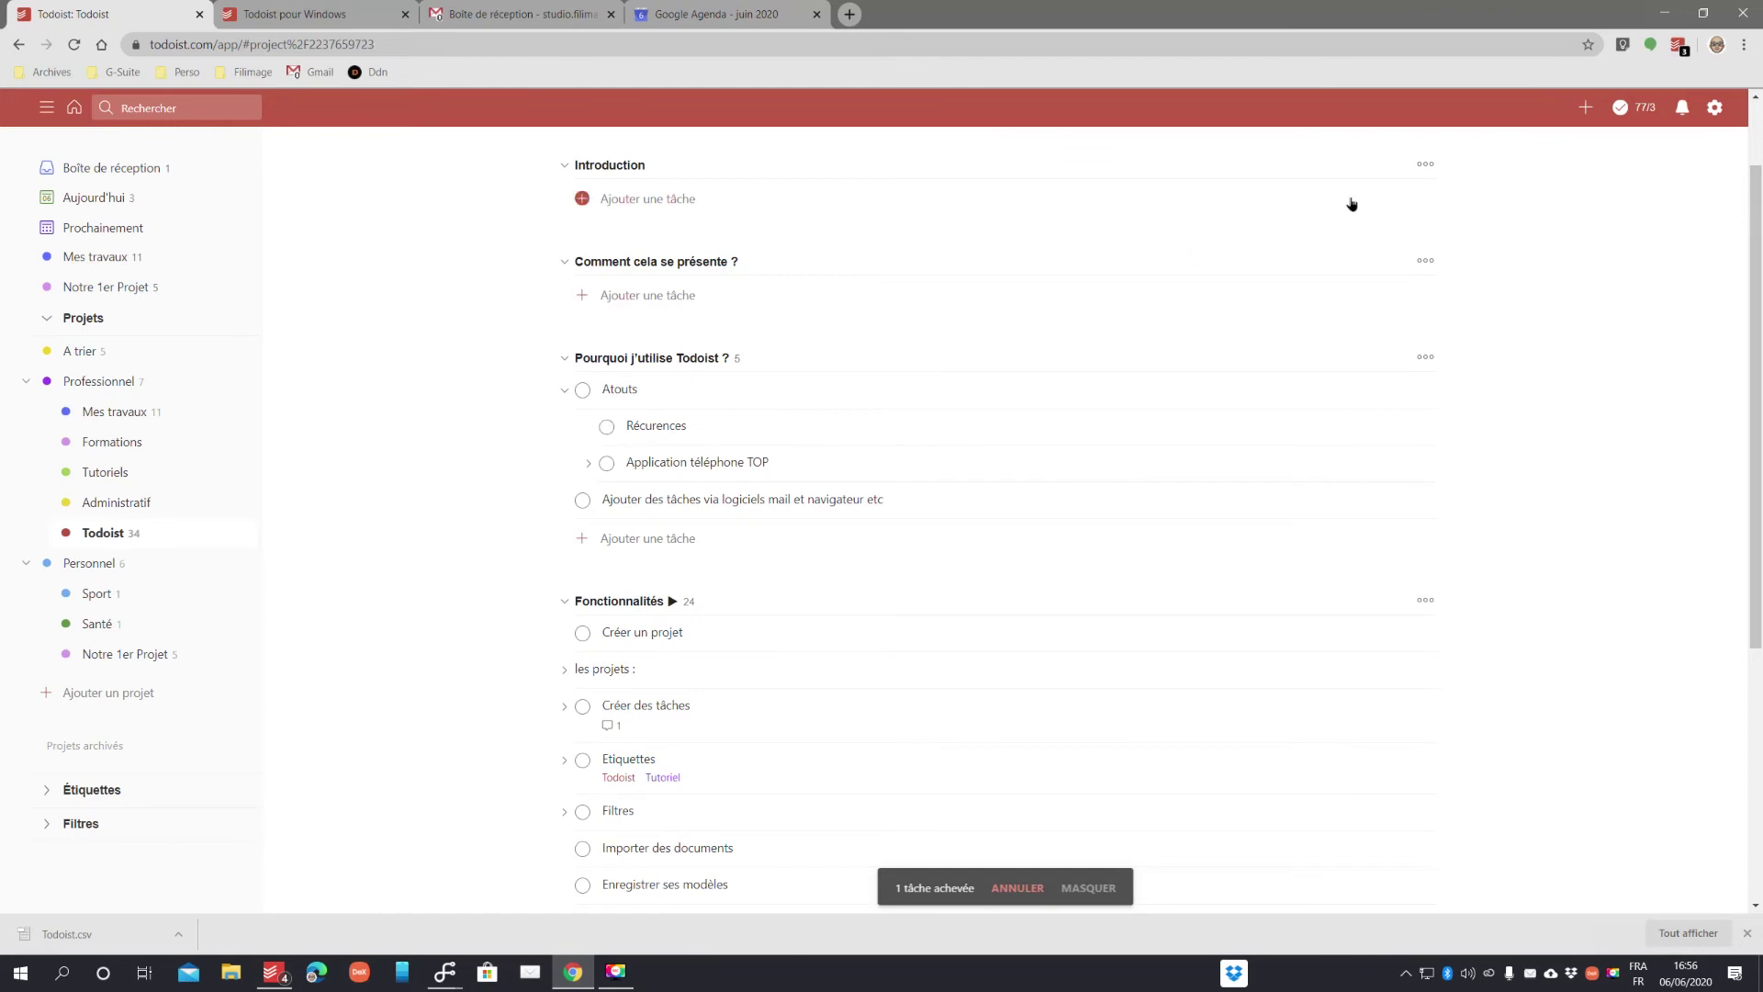
- Look at the quick-add task form and at the project, section and scheduling choices of the "Récurences" task
click(1584, 108)
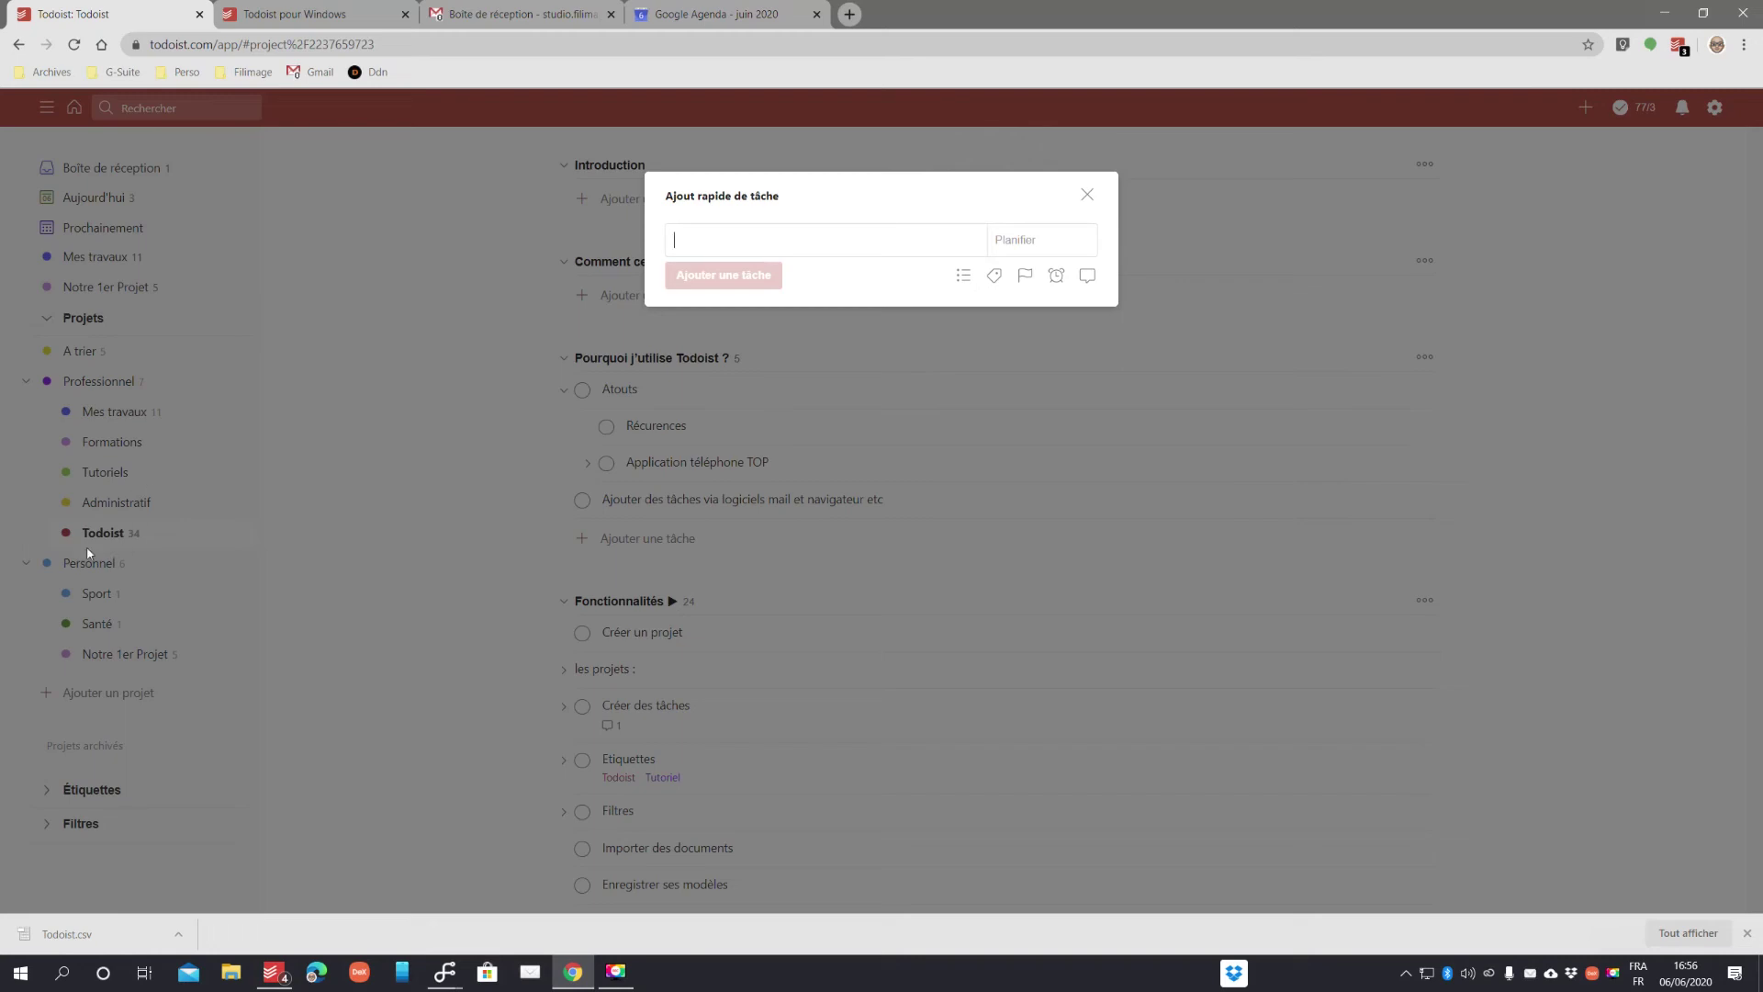
click(1086, 195)
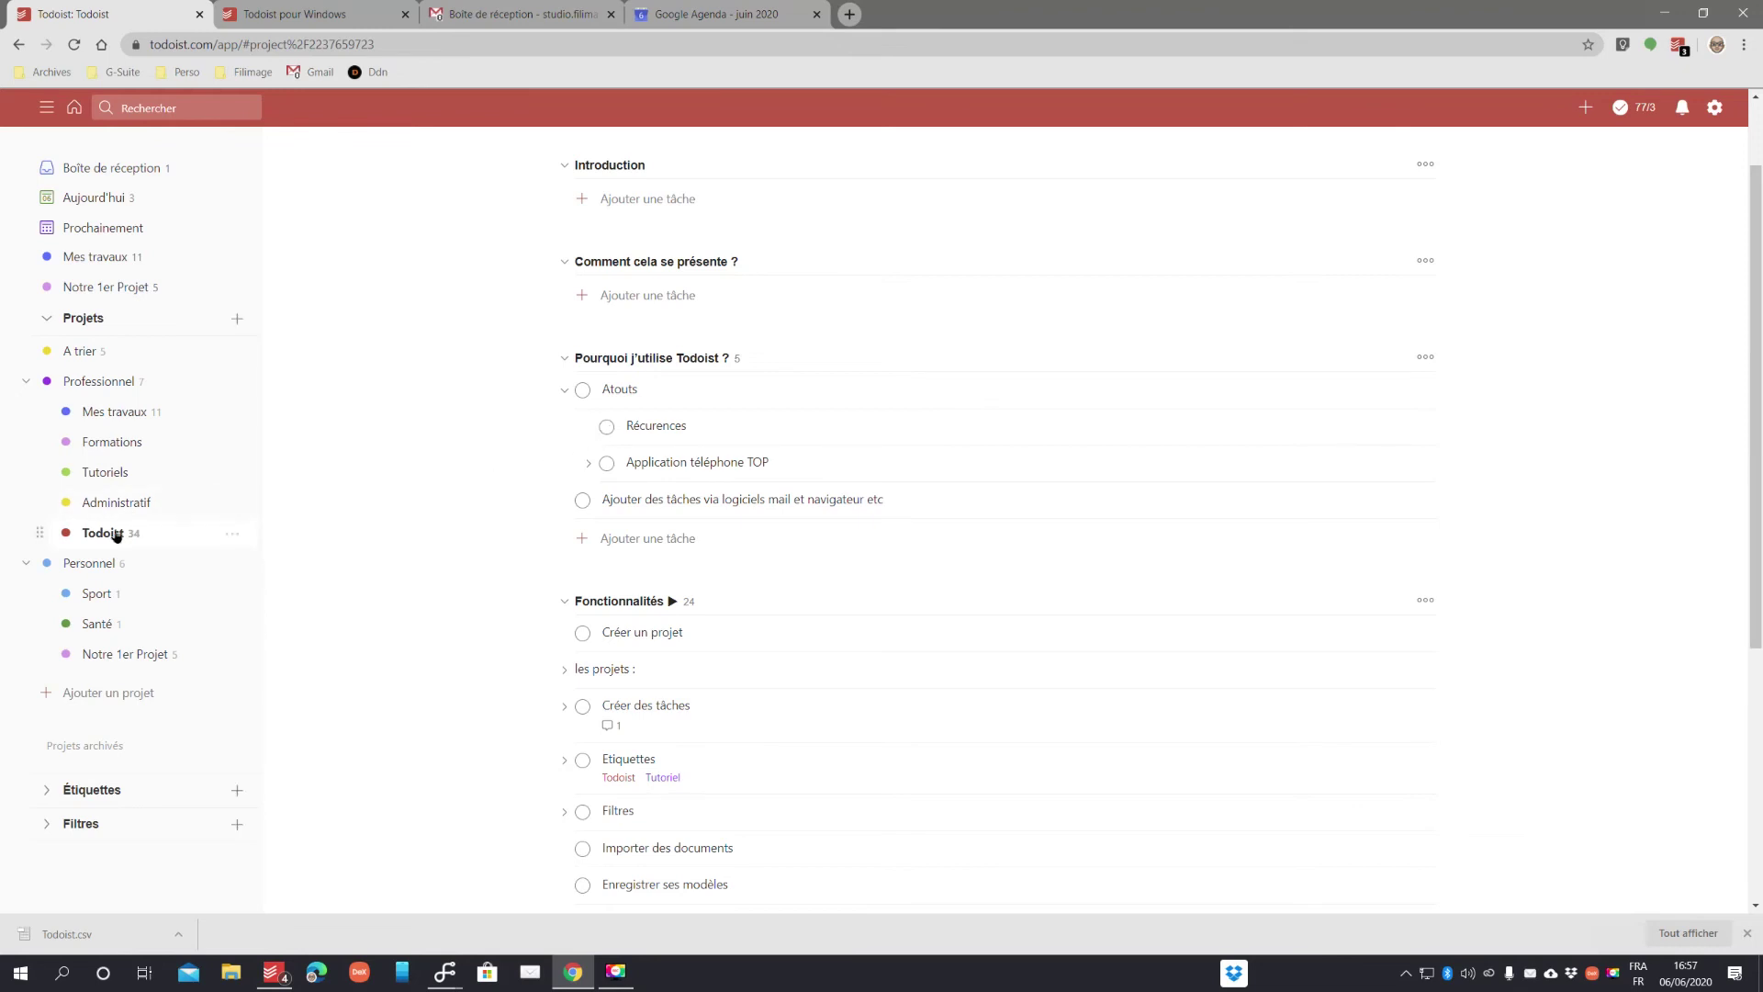
click(660, 429)
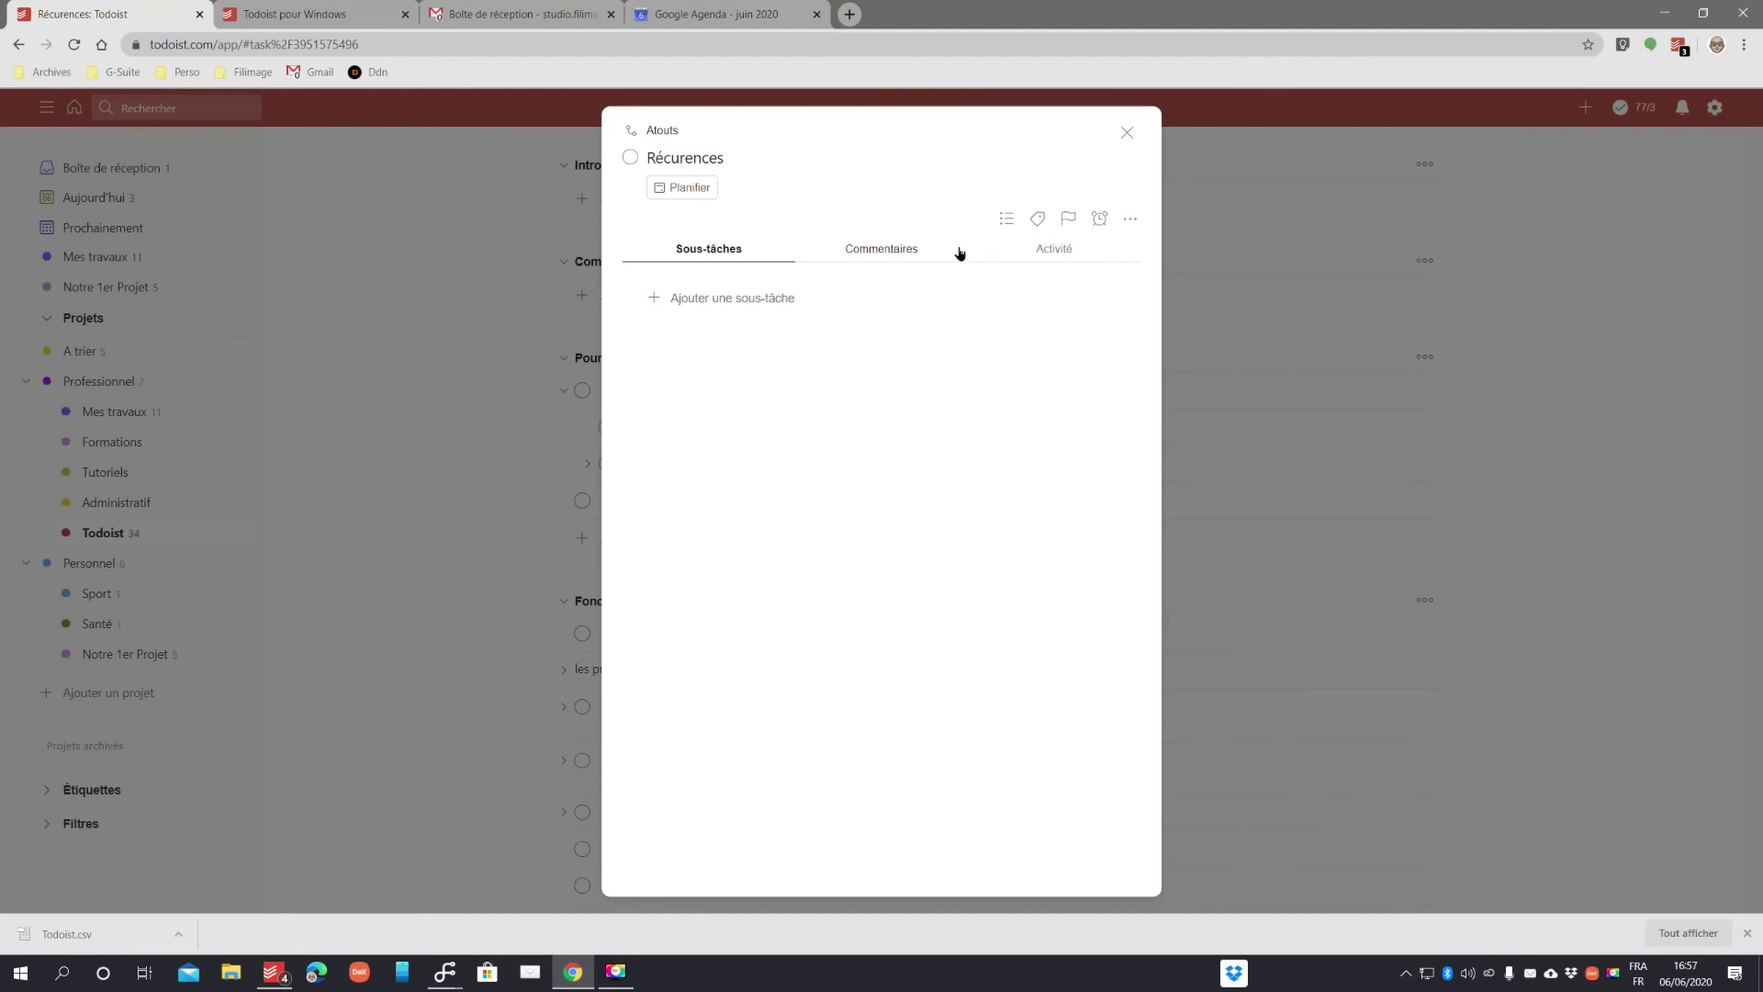
click(1007, 221)
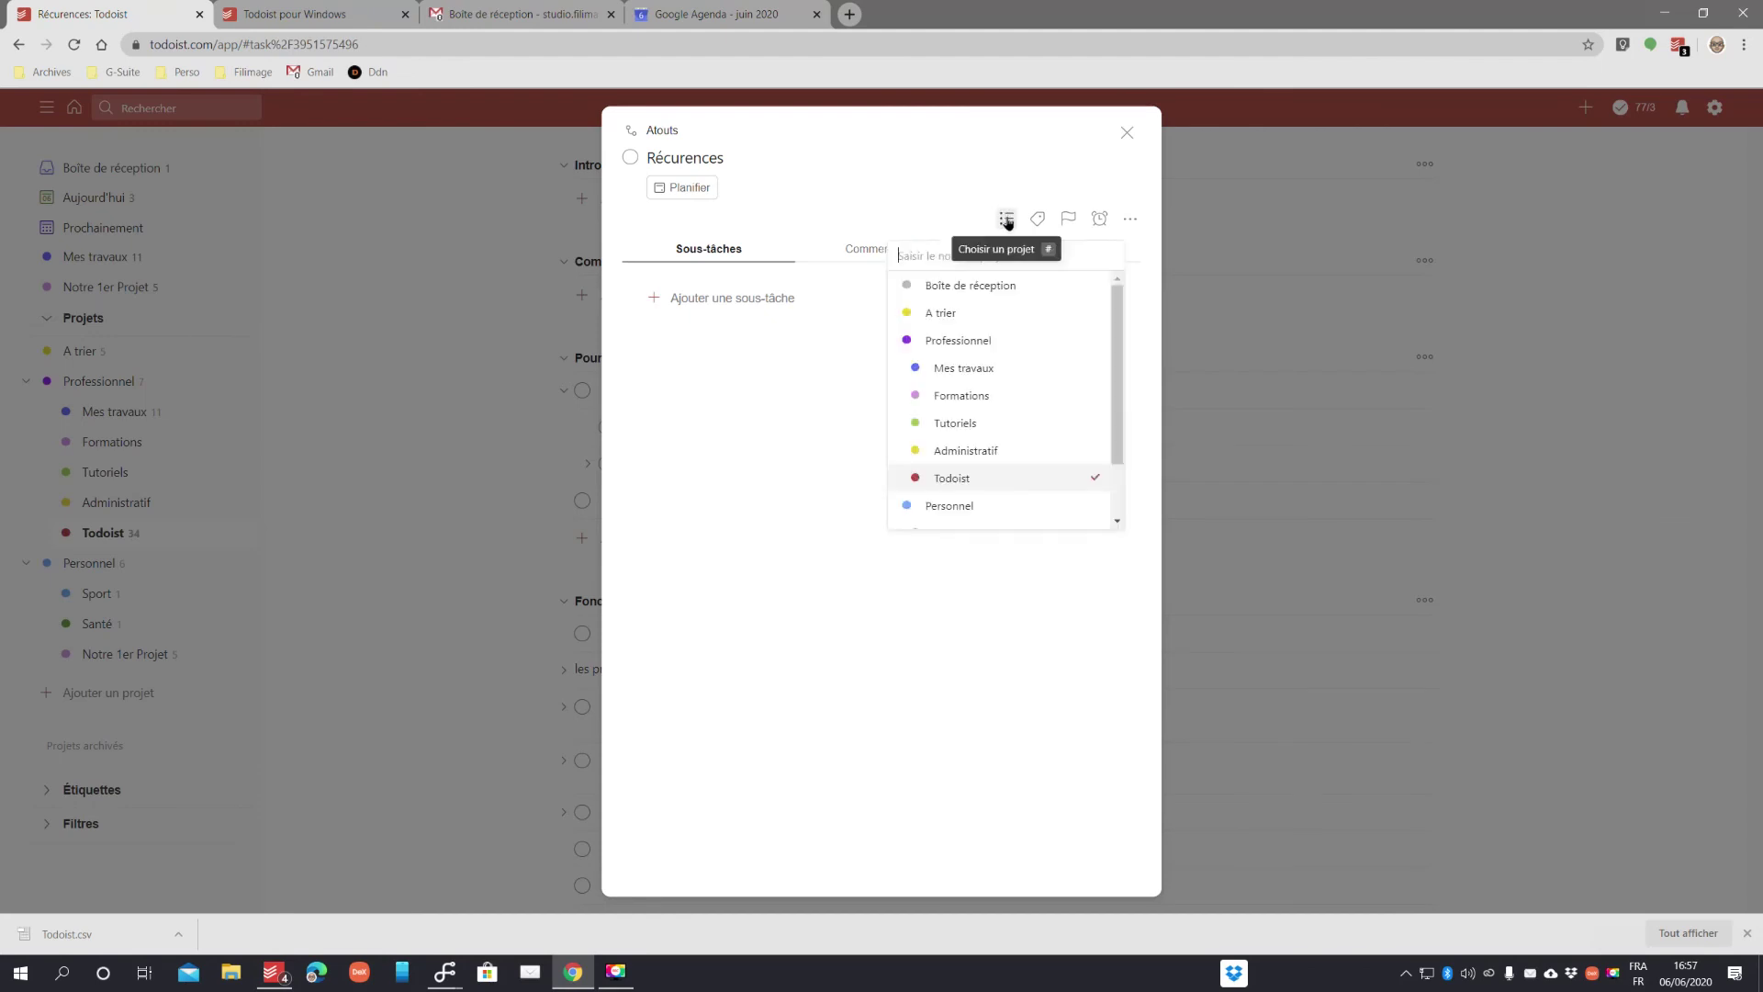
click(955, 480)
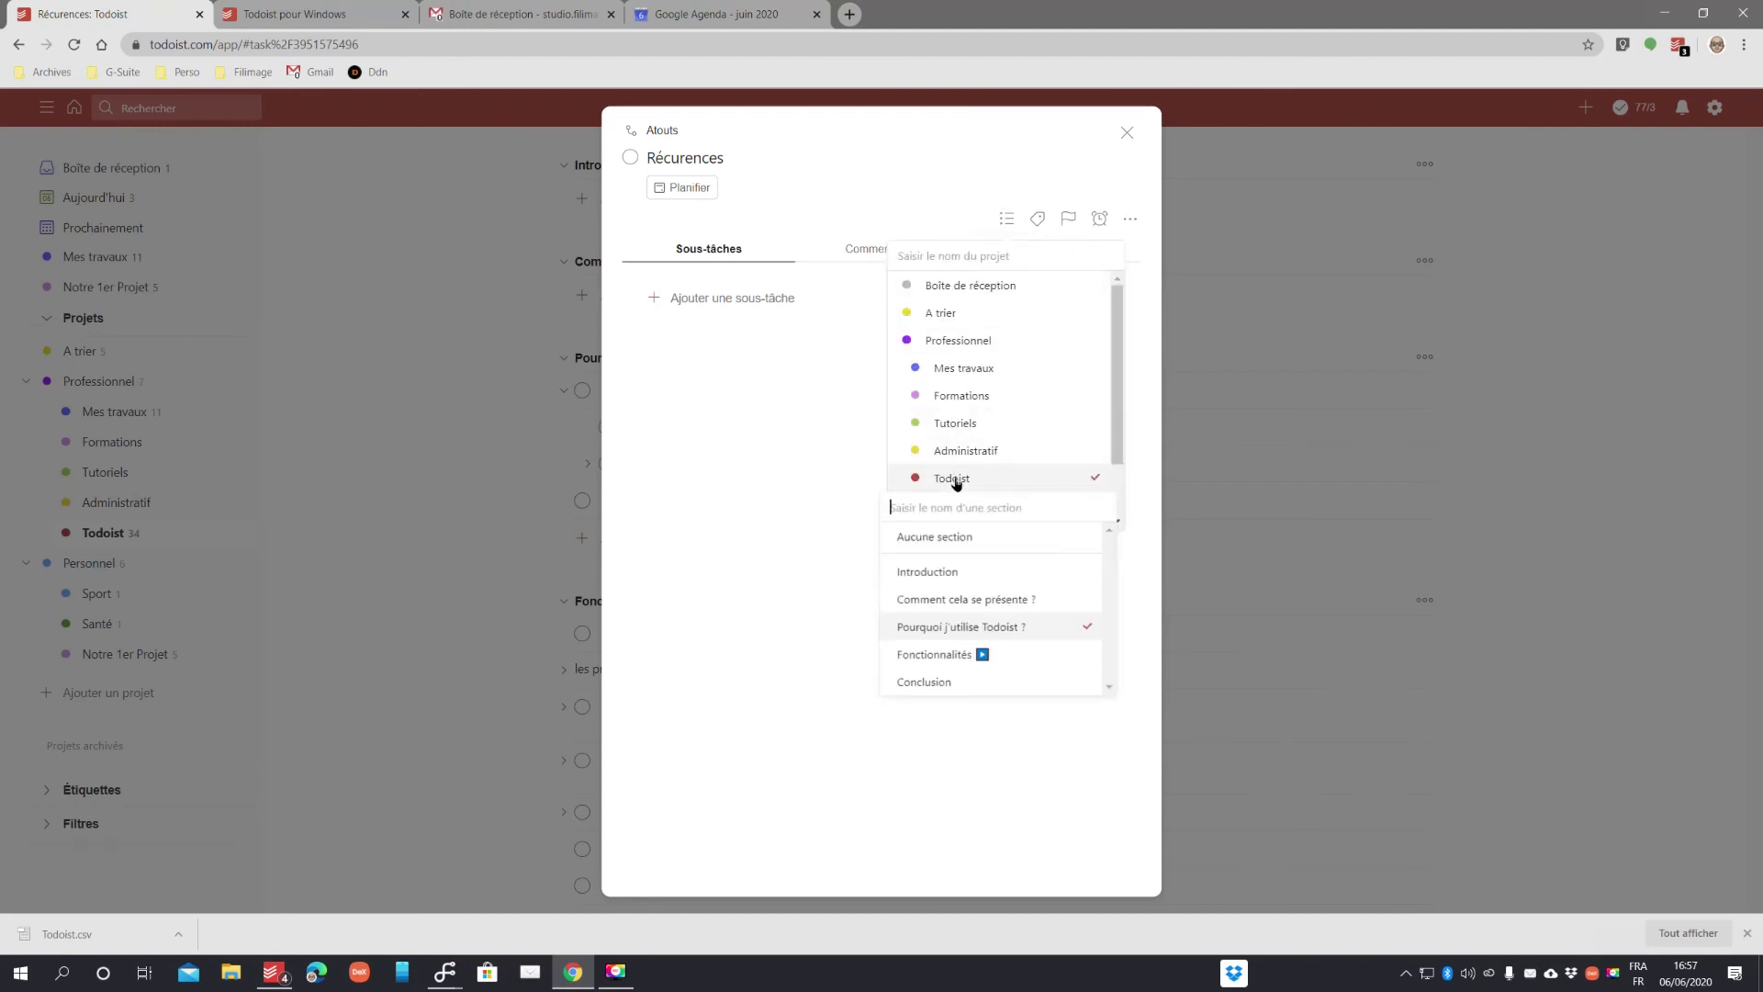
click(688, 188)
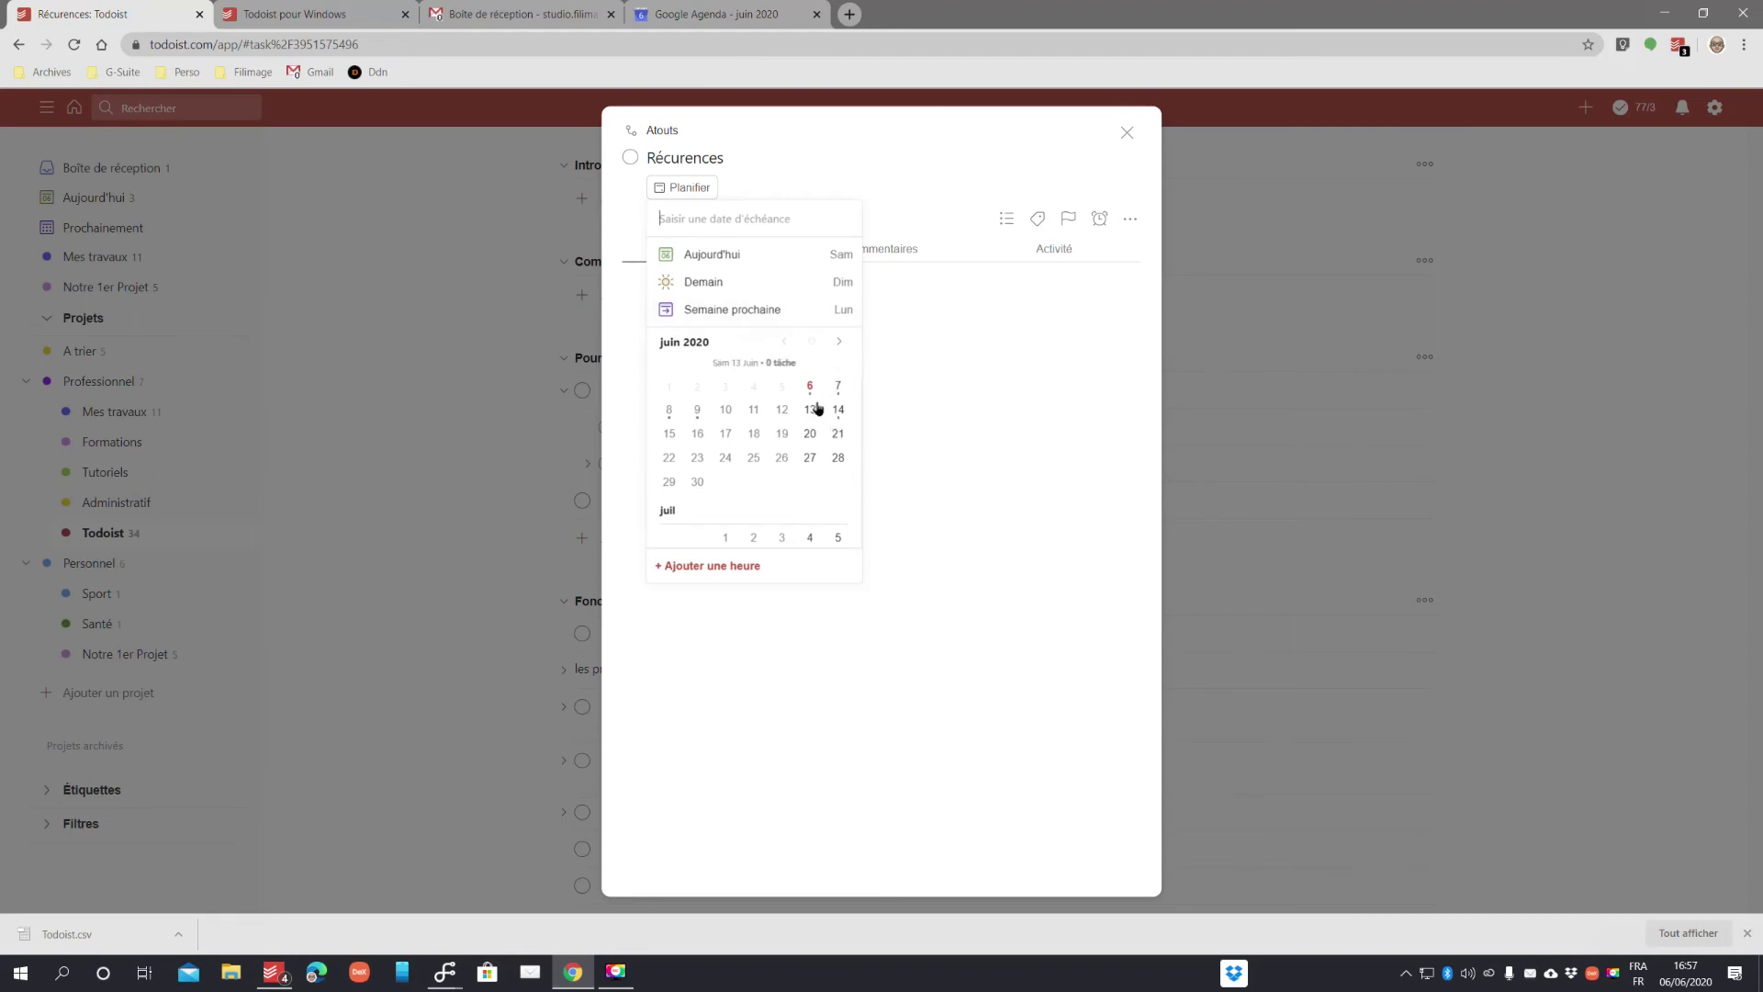
click(1127, 132)
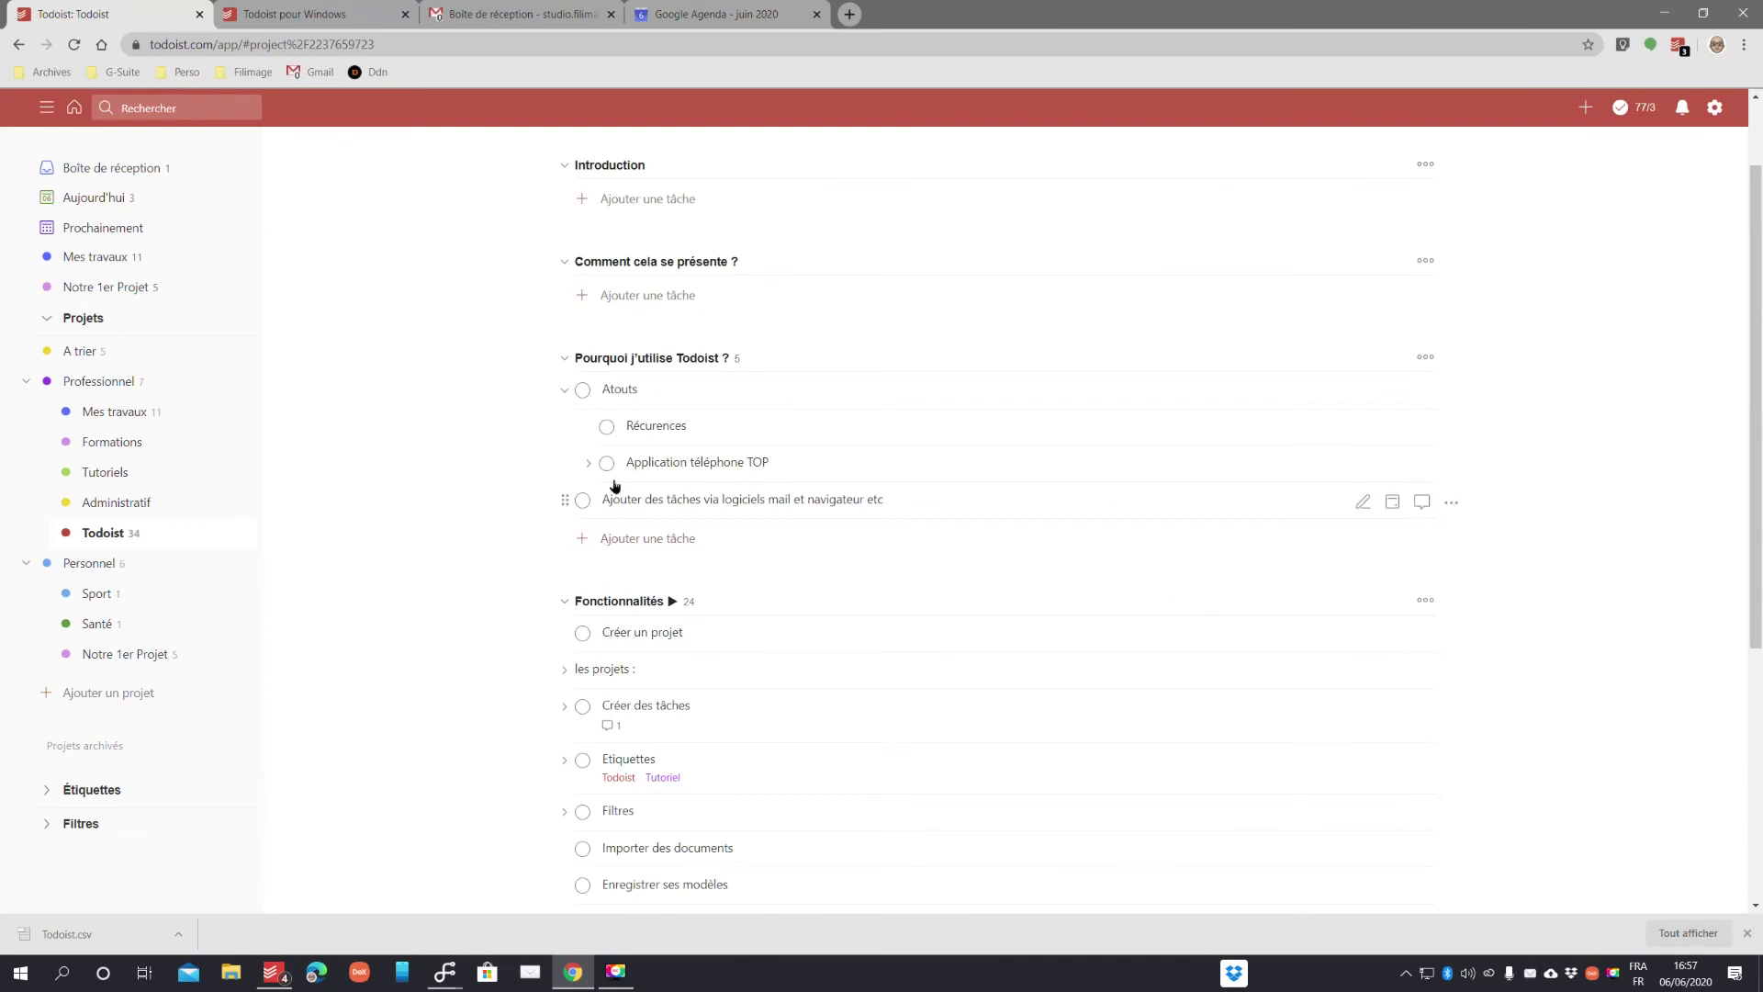
- Complete the "Atouts" task together with its remaining subtasks
click(583, 391)
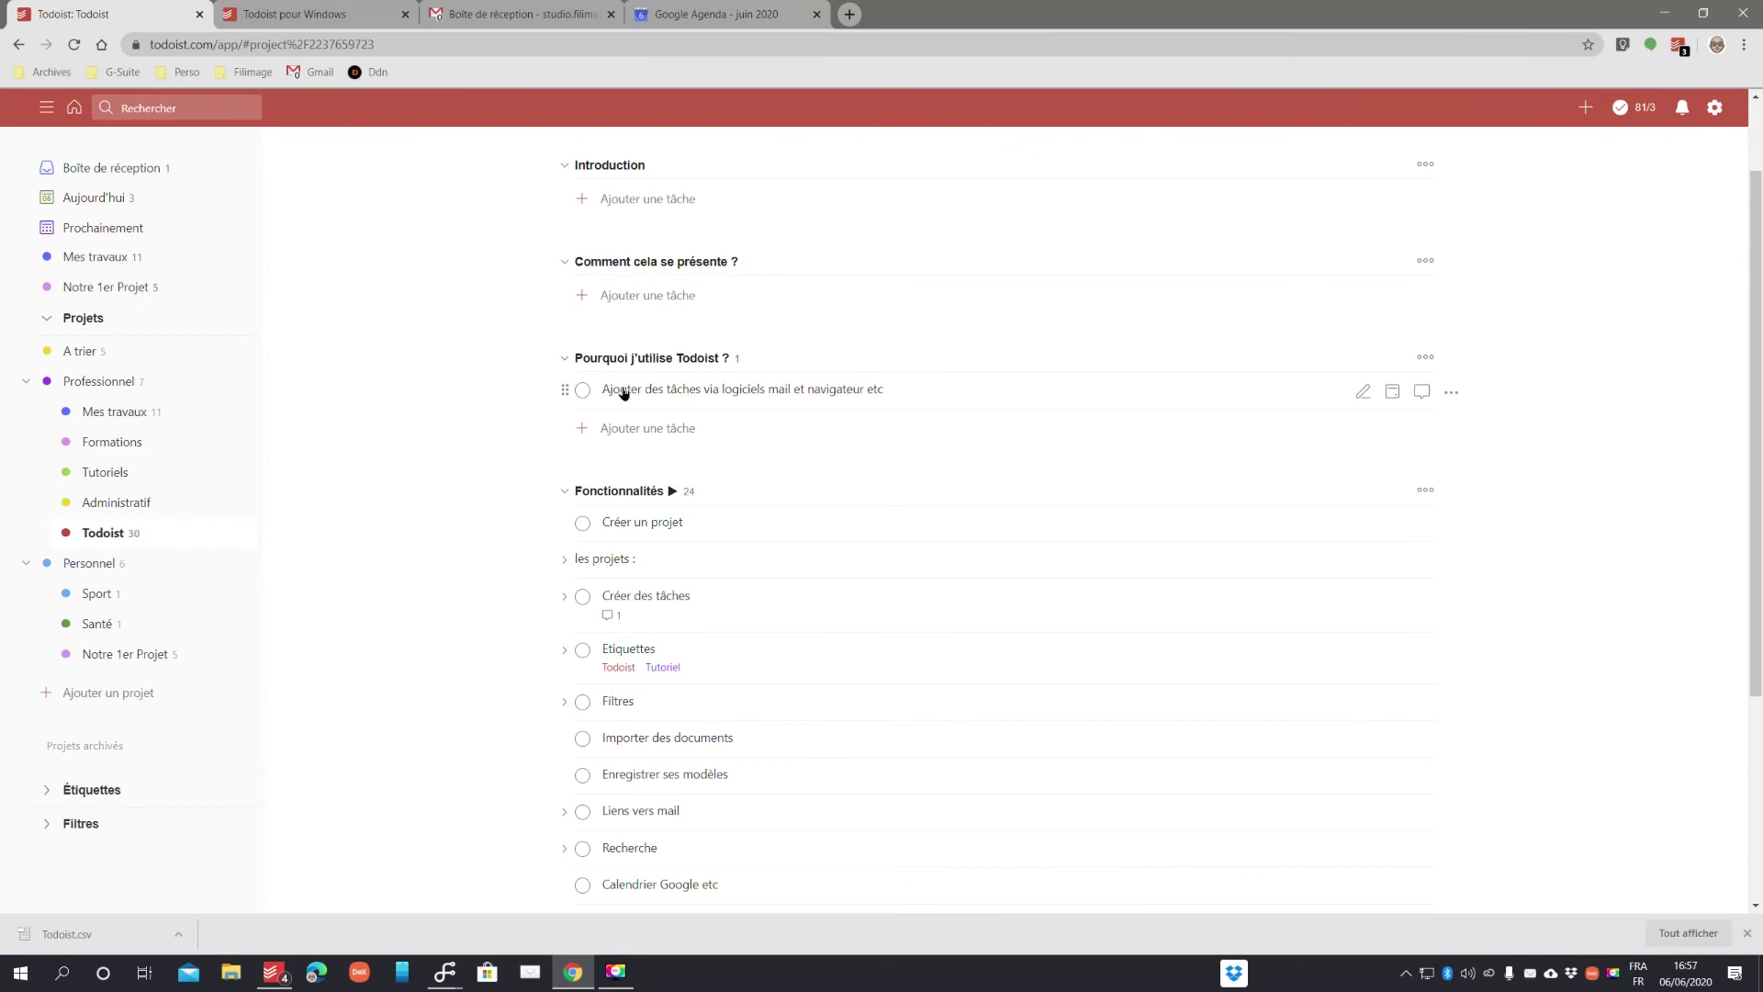
- Switch to Gmail, read through the Todoist daily digest email and open the Todoist add-on's form for adding it as a task
click(481, 15)
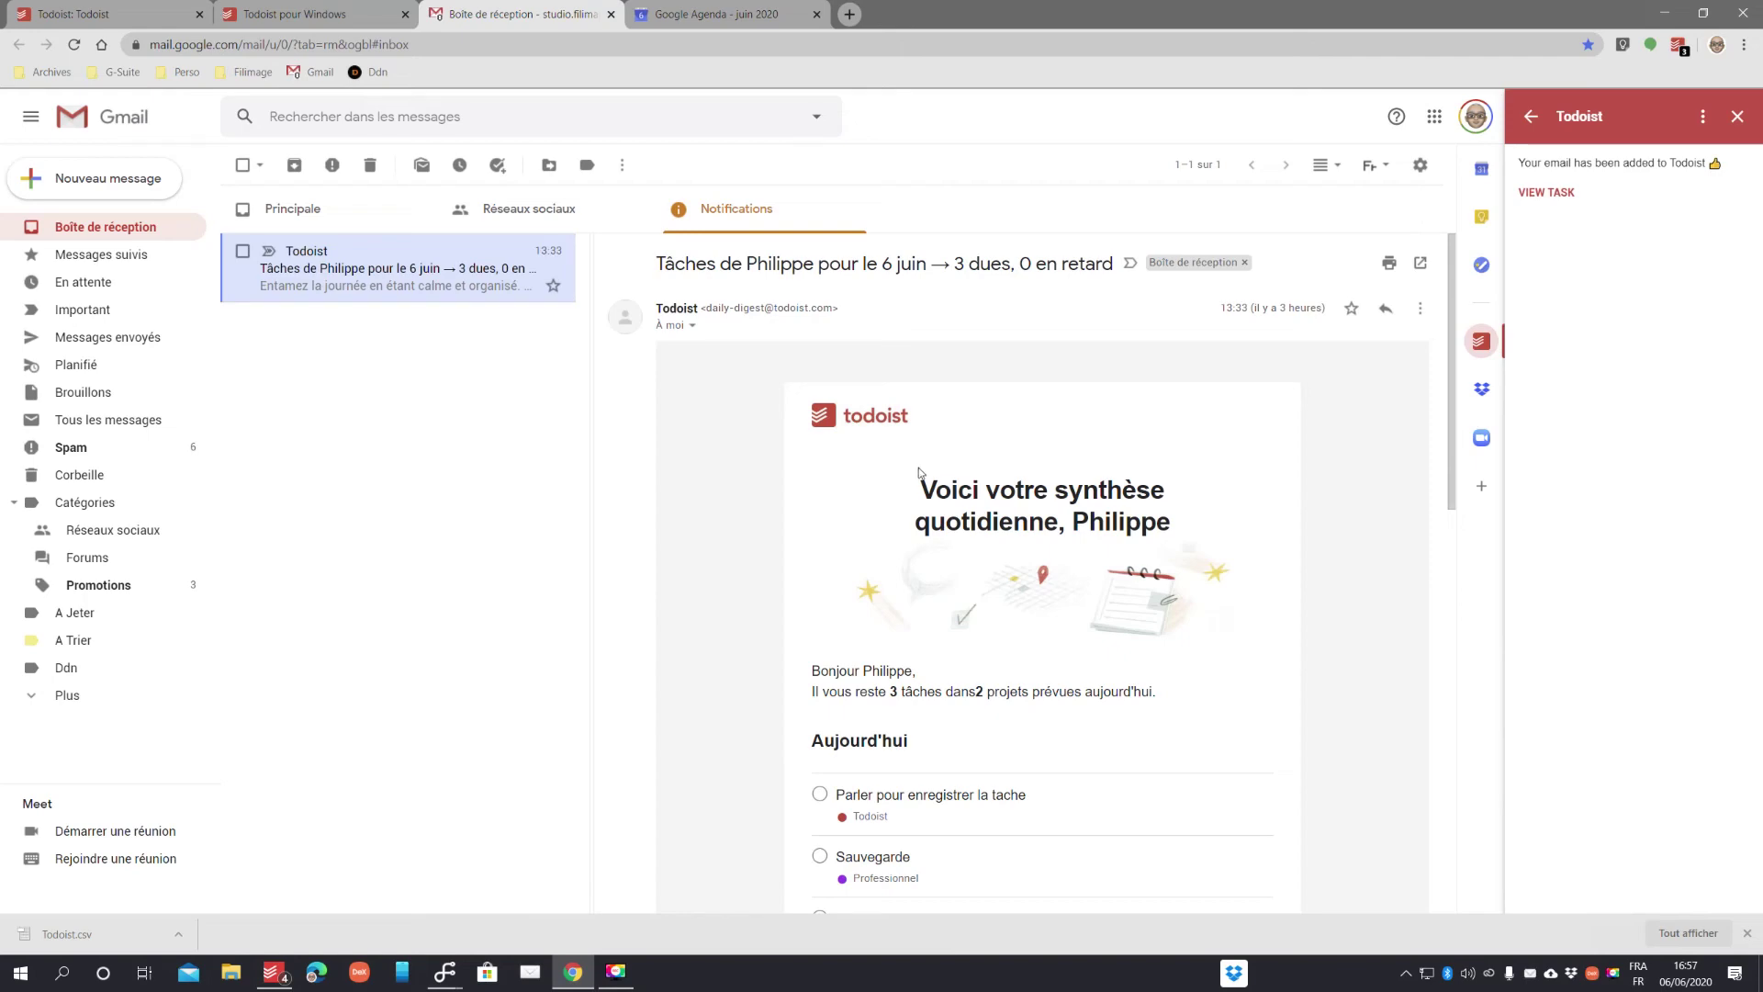
scroll(887, 790, down, 6)
scroll(886, 762, up, 6)
click(1481, 343)
click(1738, 341)
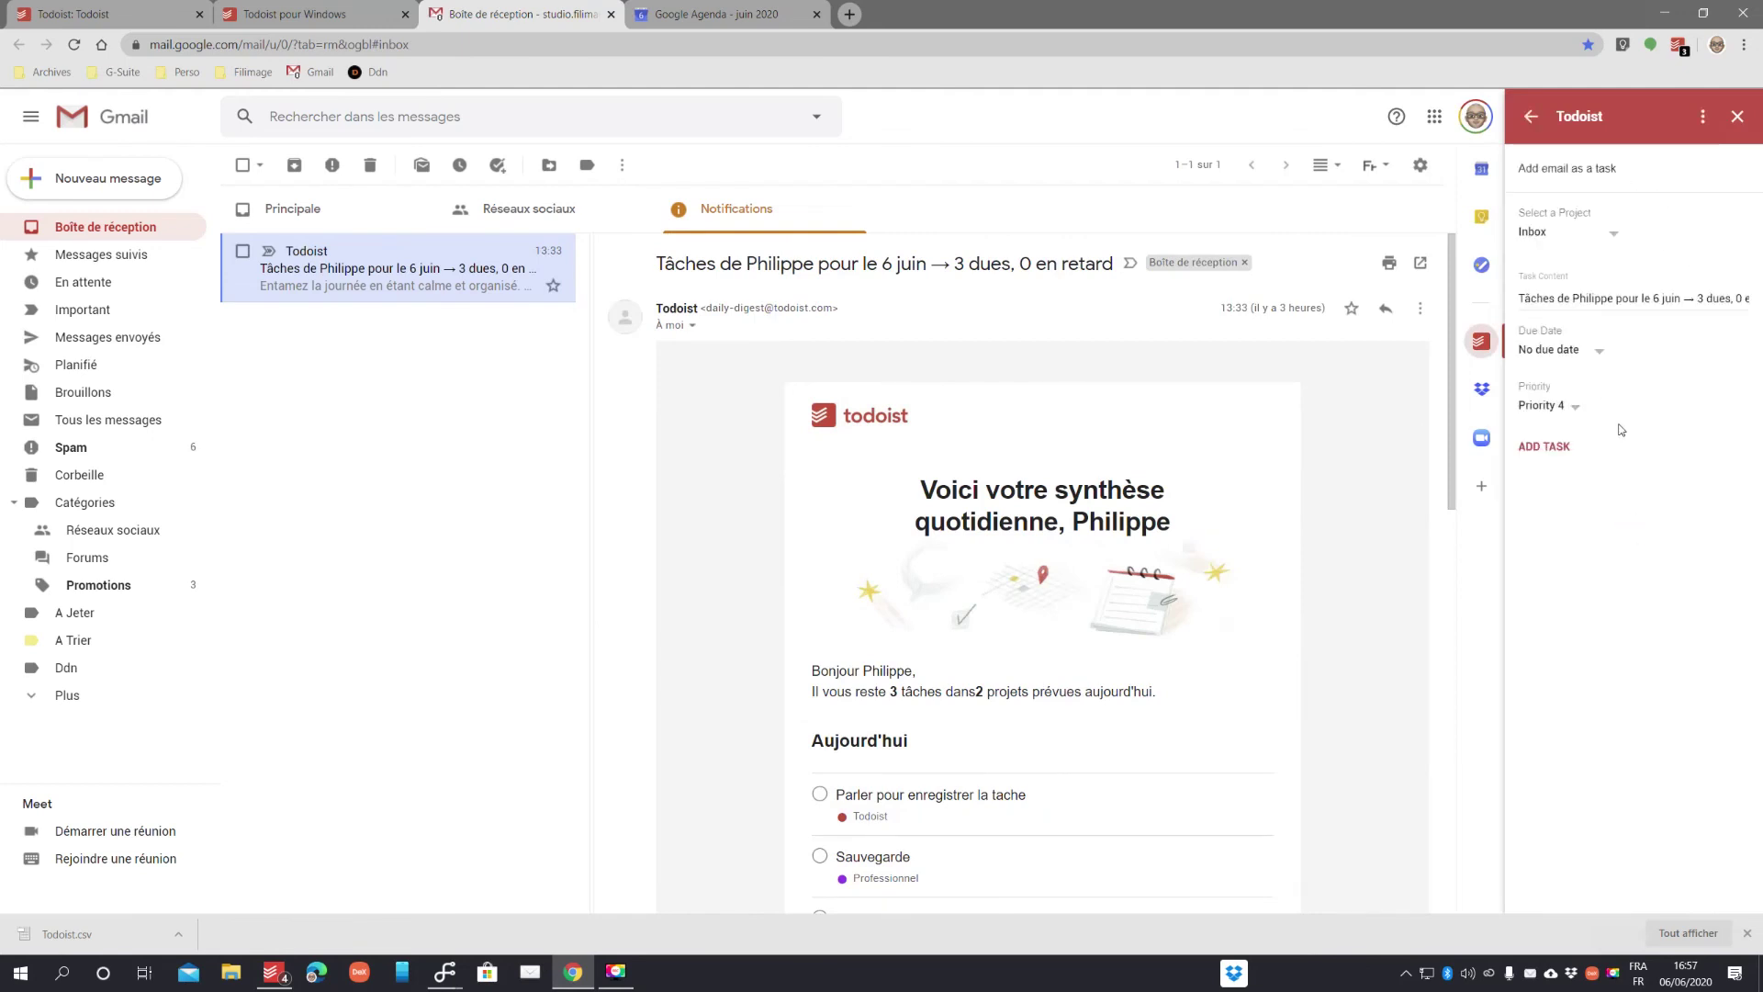
- Add the digest email as a task in the "A trier" project with the due date Tomorrow
click(1614, 233)
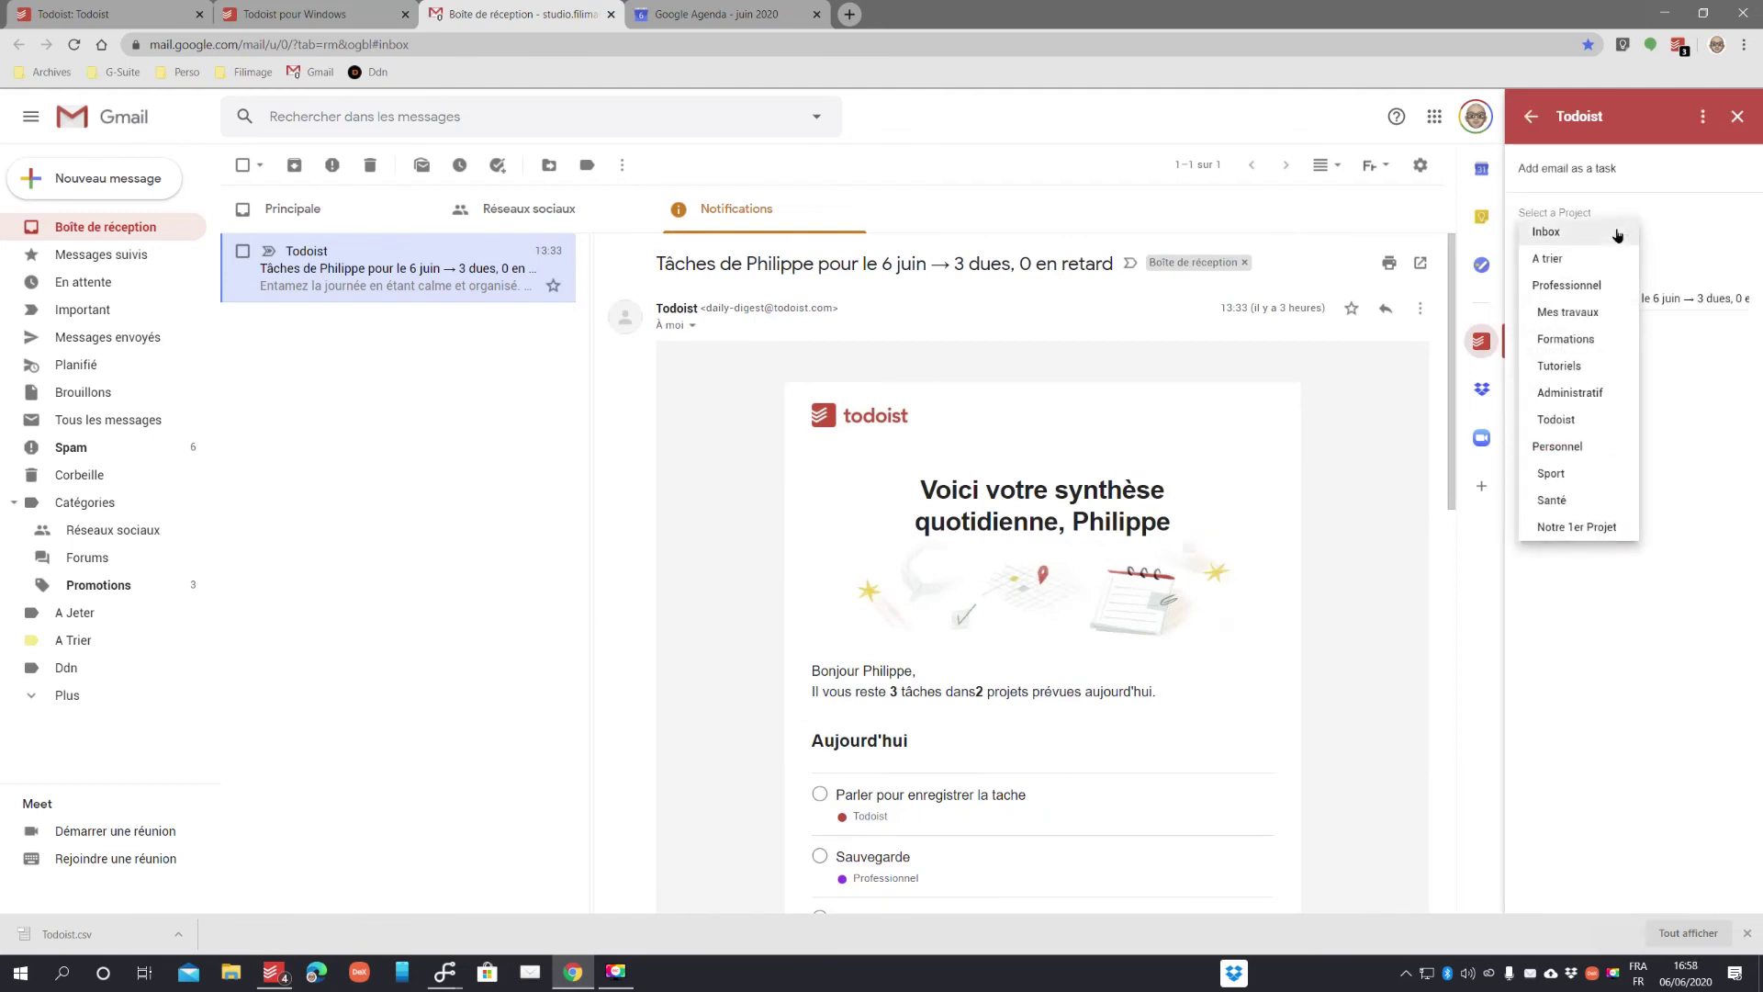
click(1579, 422)
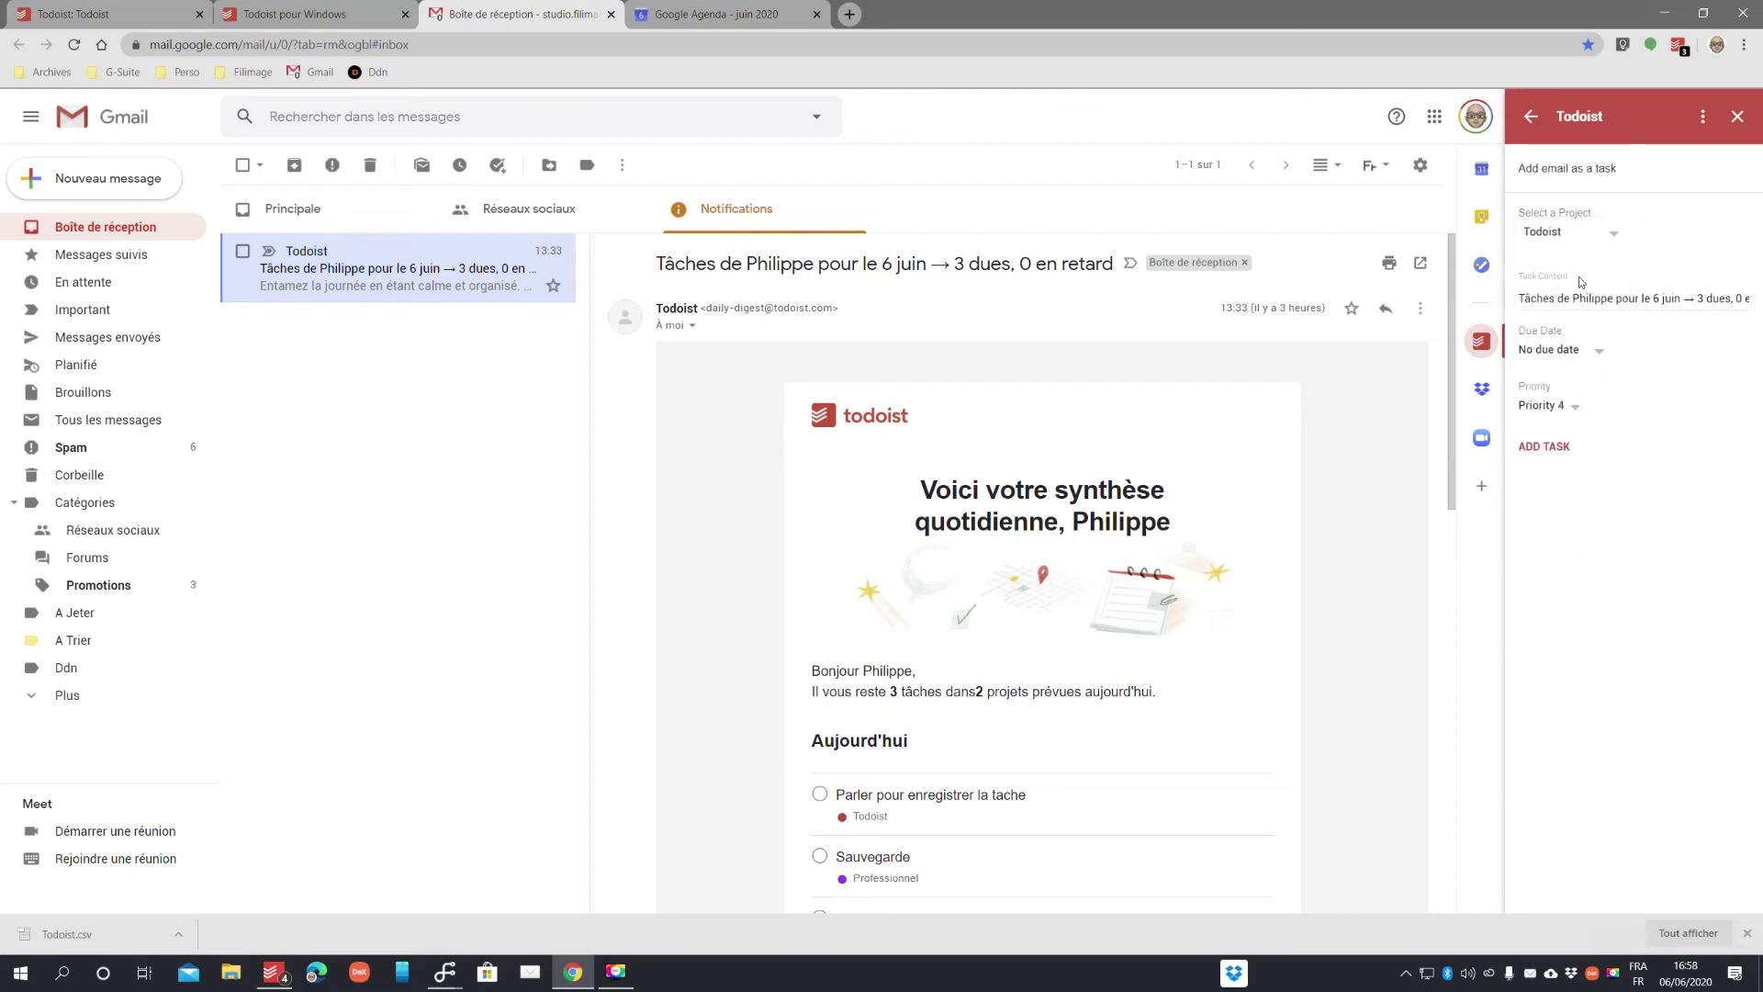
click(1613, 233)
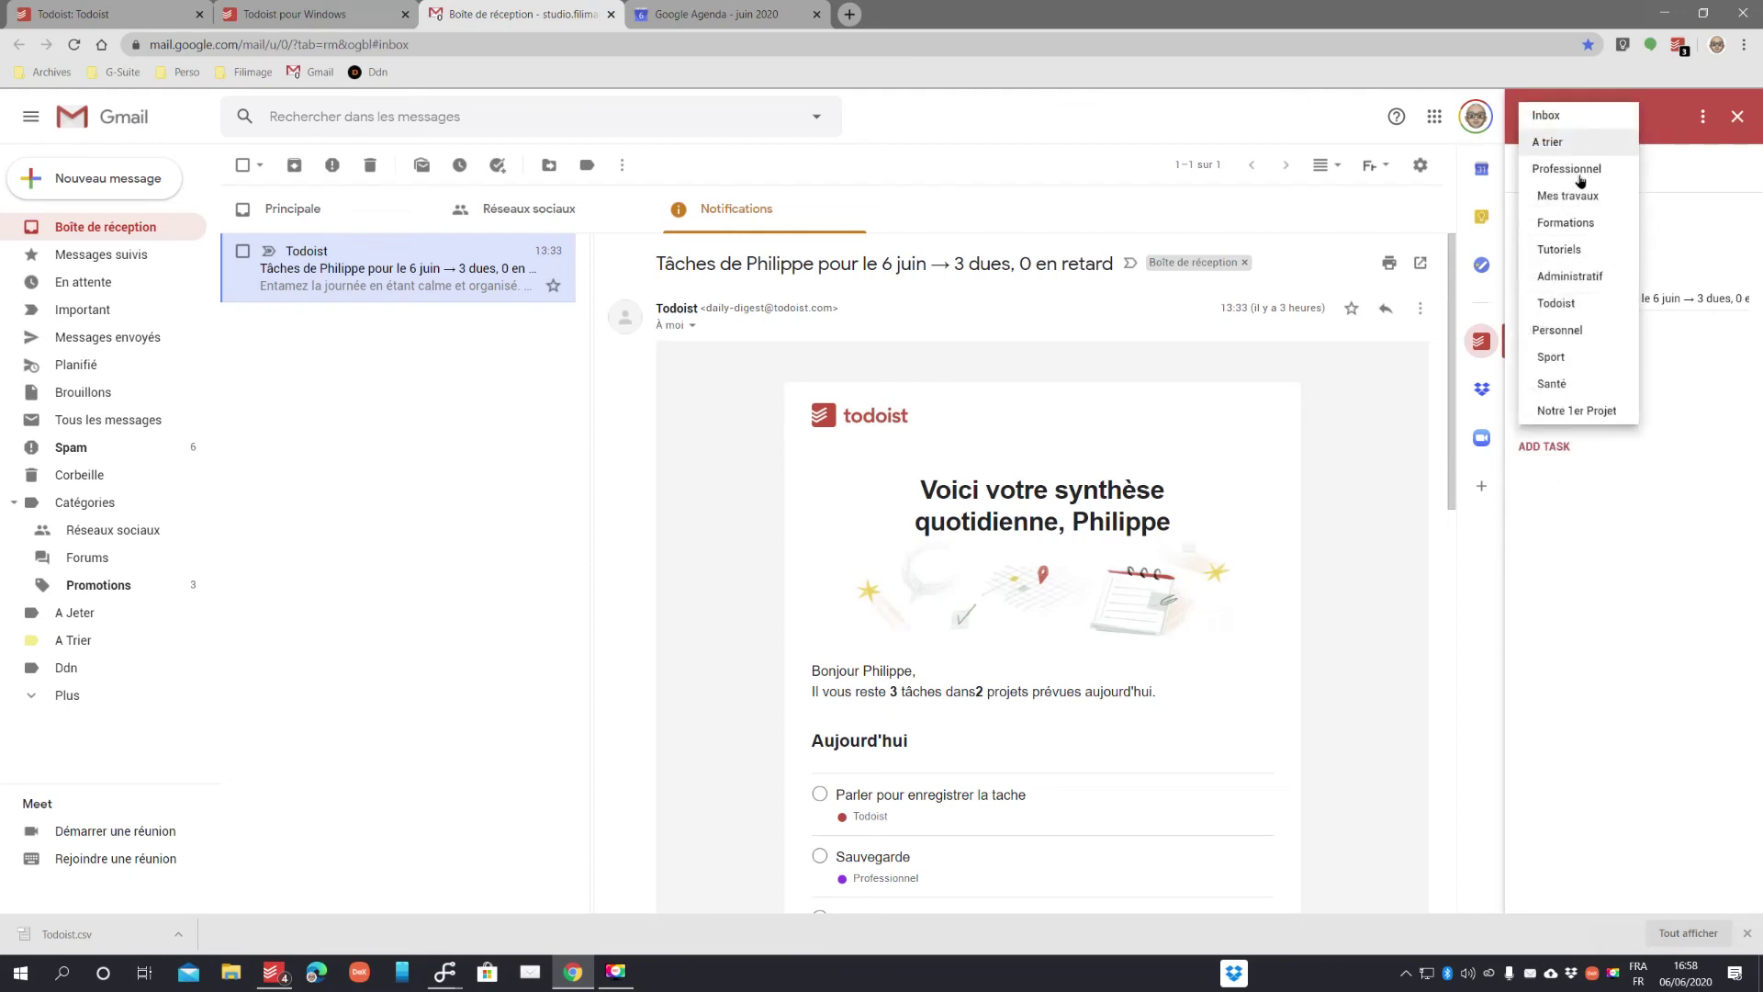
click(1564, 143)
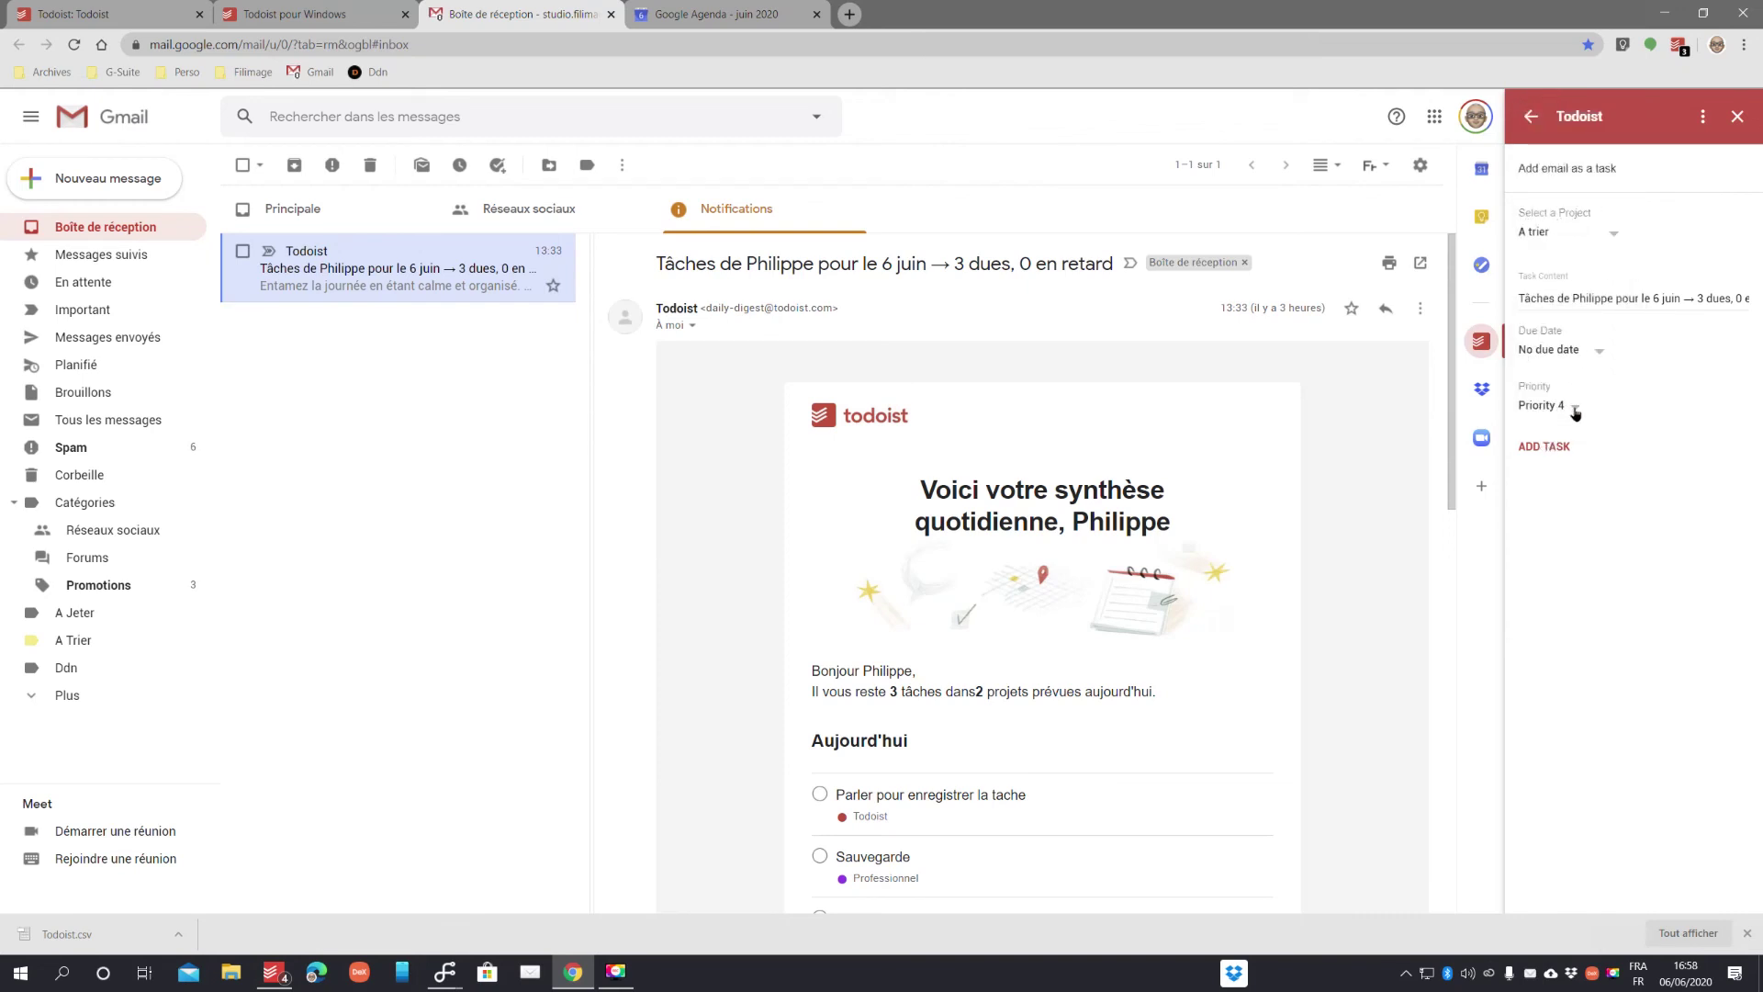
click(1586, 348)
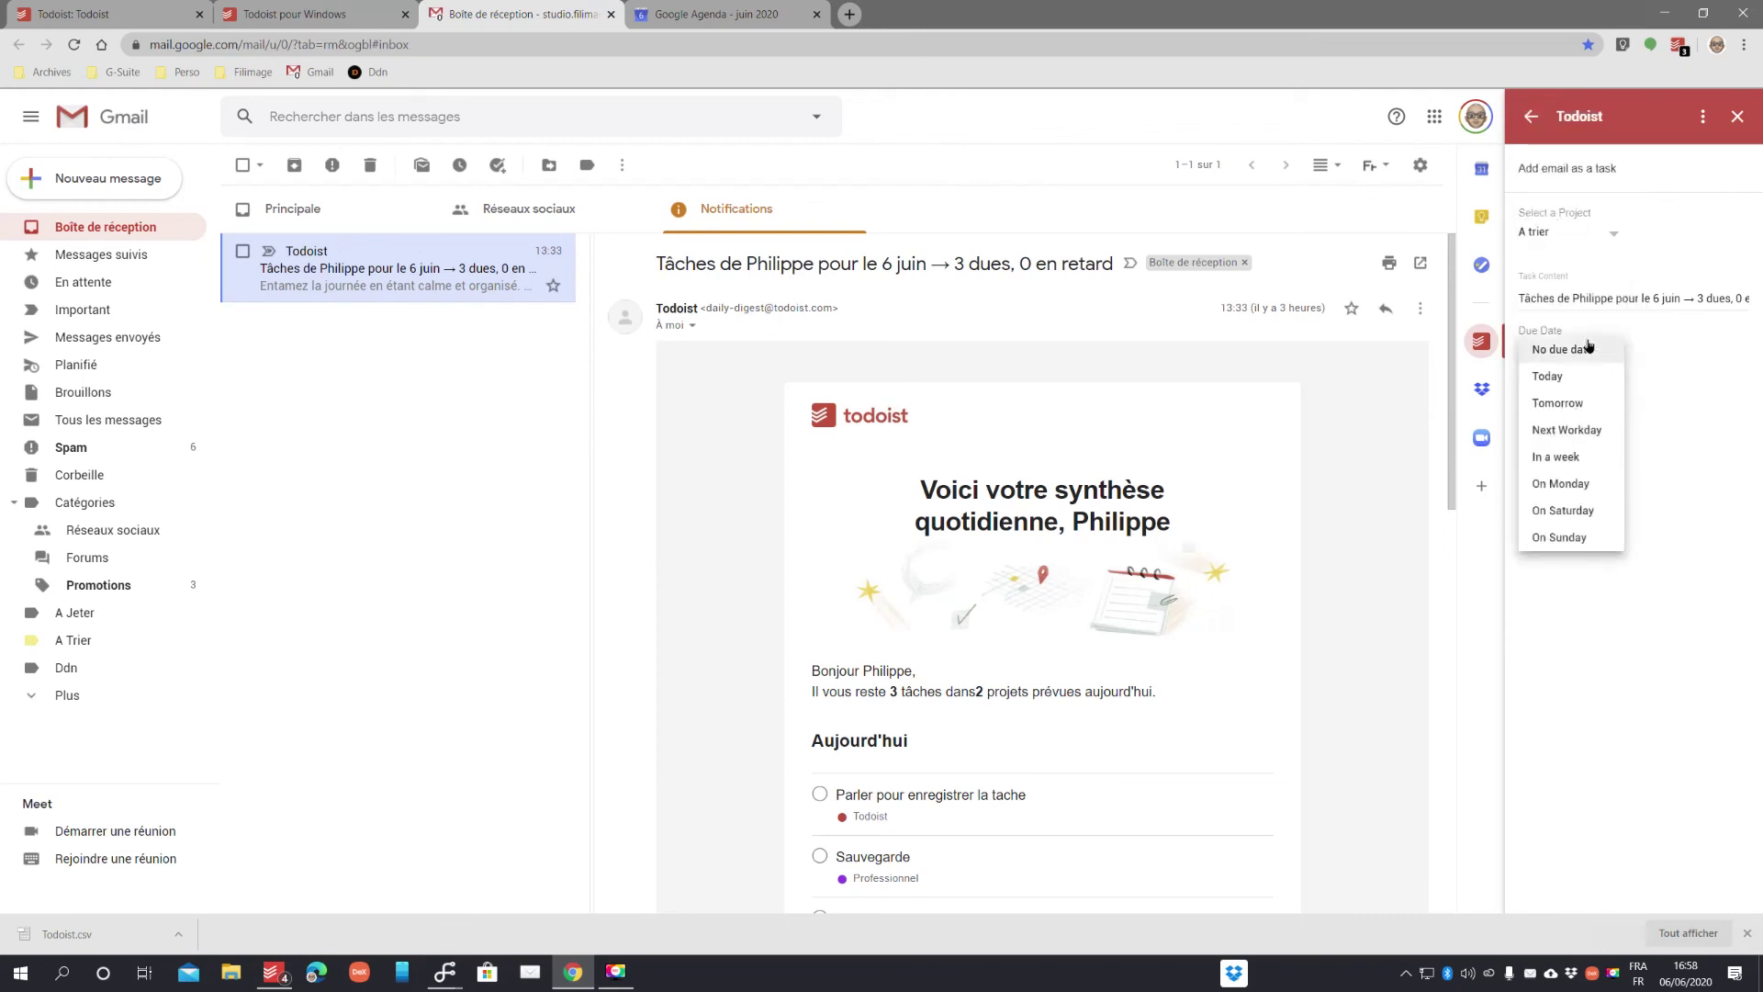
click(1573, 404)
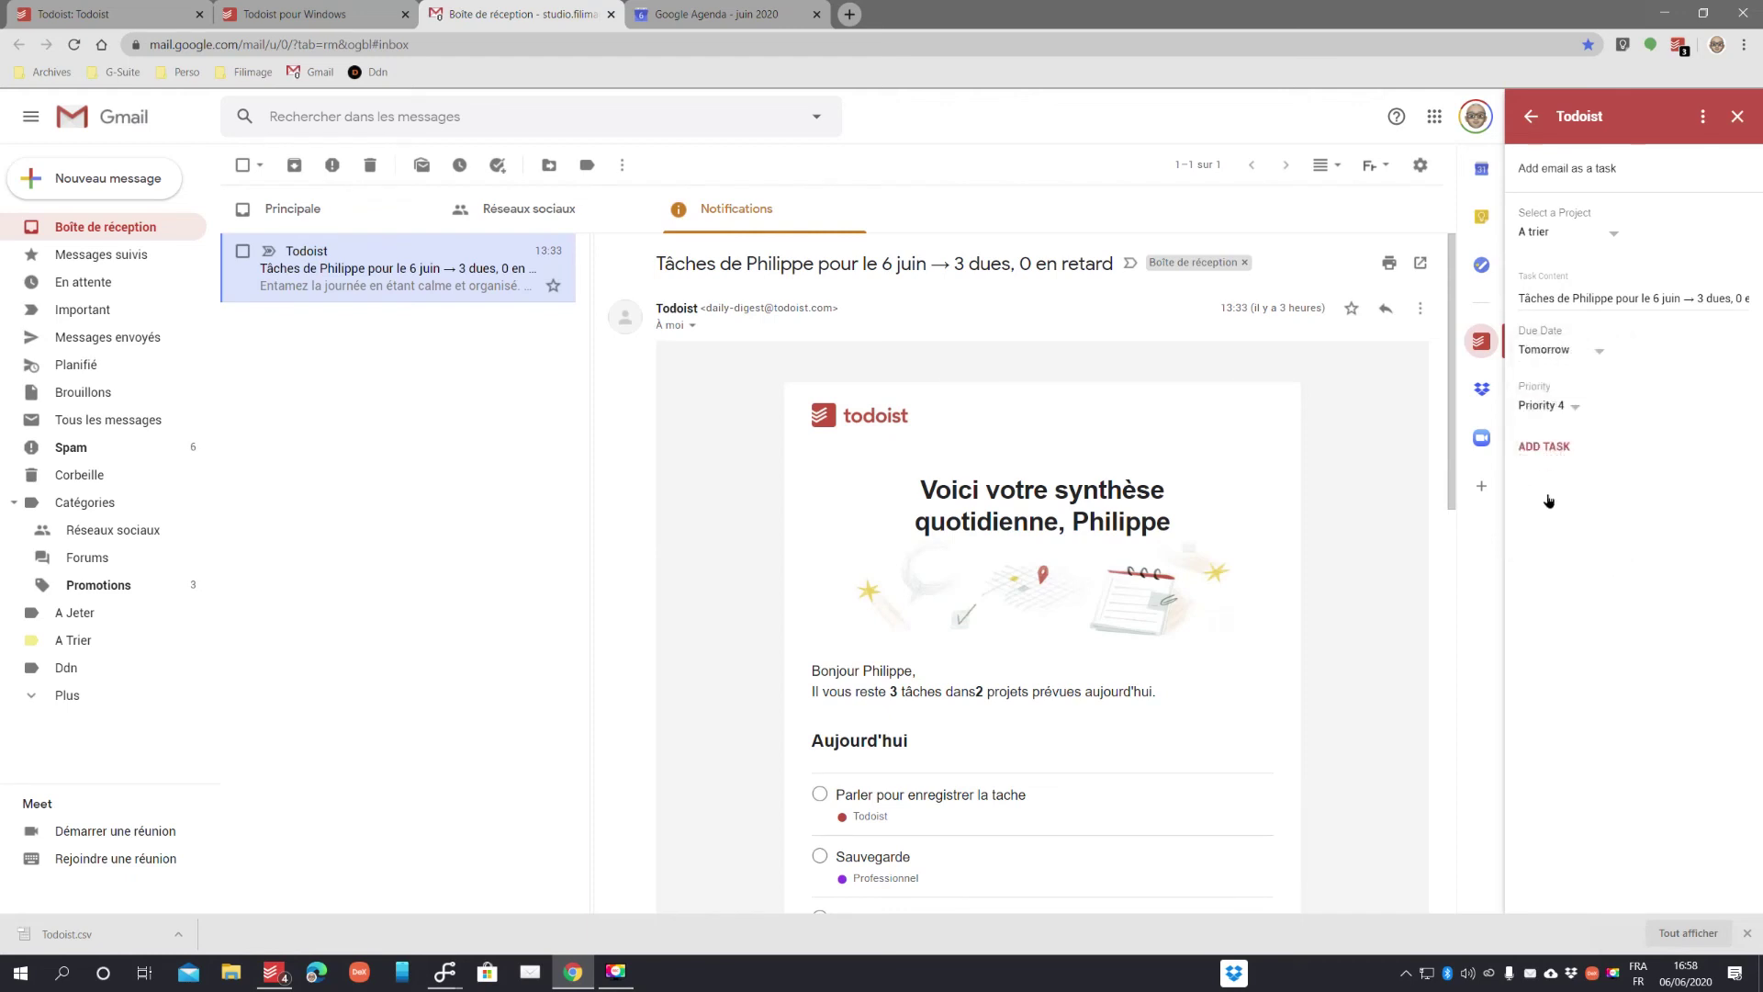
click(1544, 446)
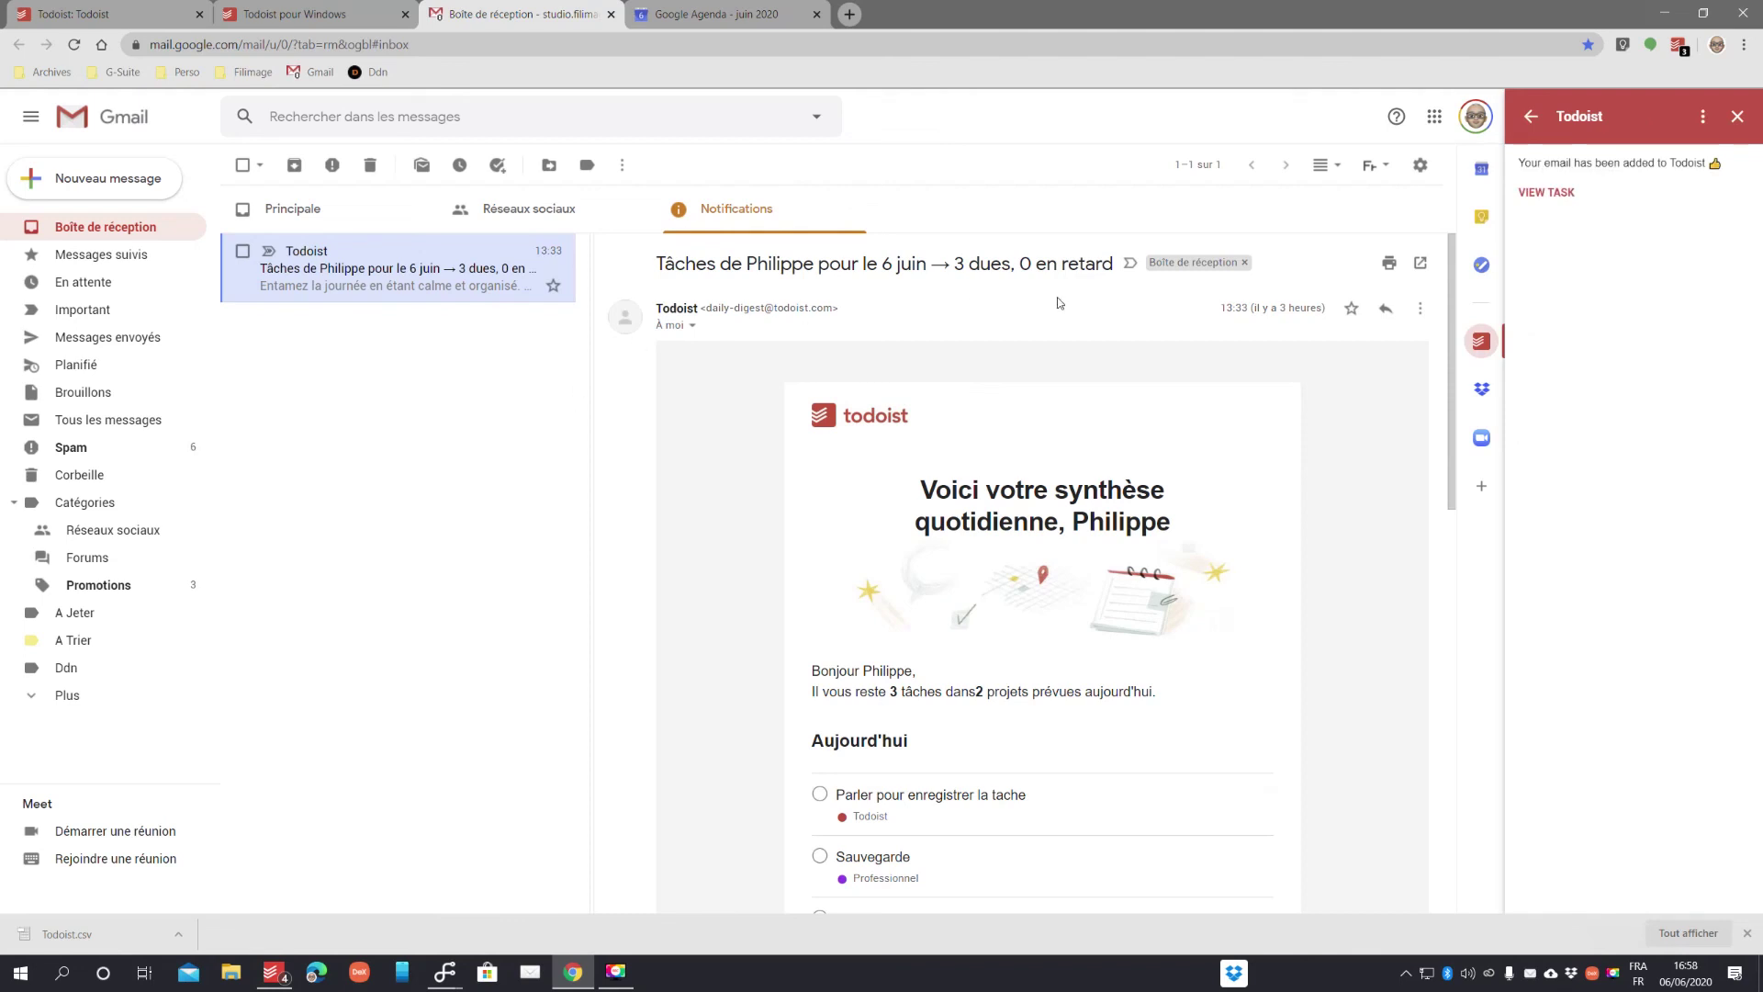
- Look at the Gmail add-ons in G Suite Marketplace, and close the "Todoist pour Windows" downloads page
click(1481, 482)
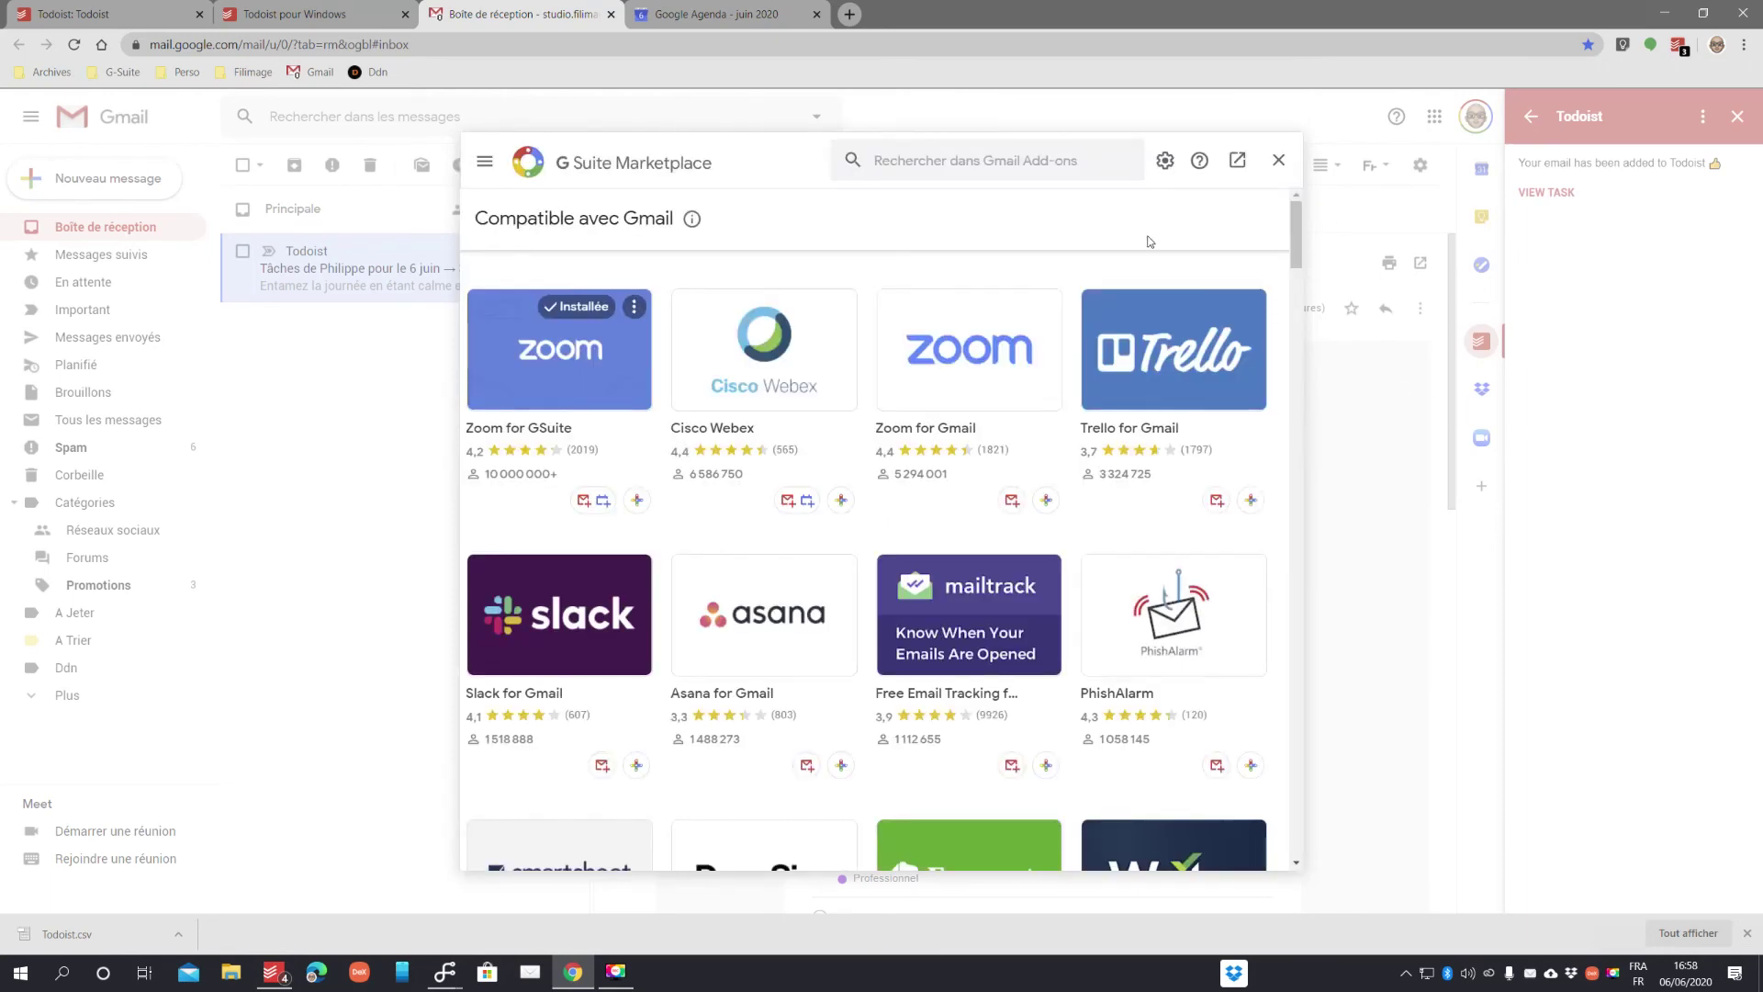
click(1277, 162)
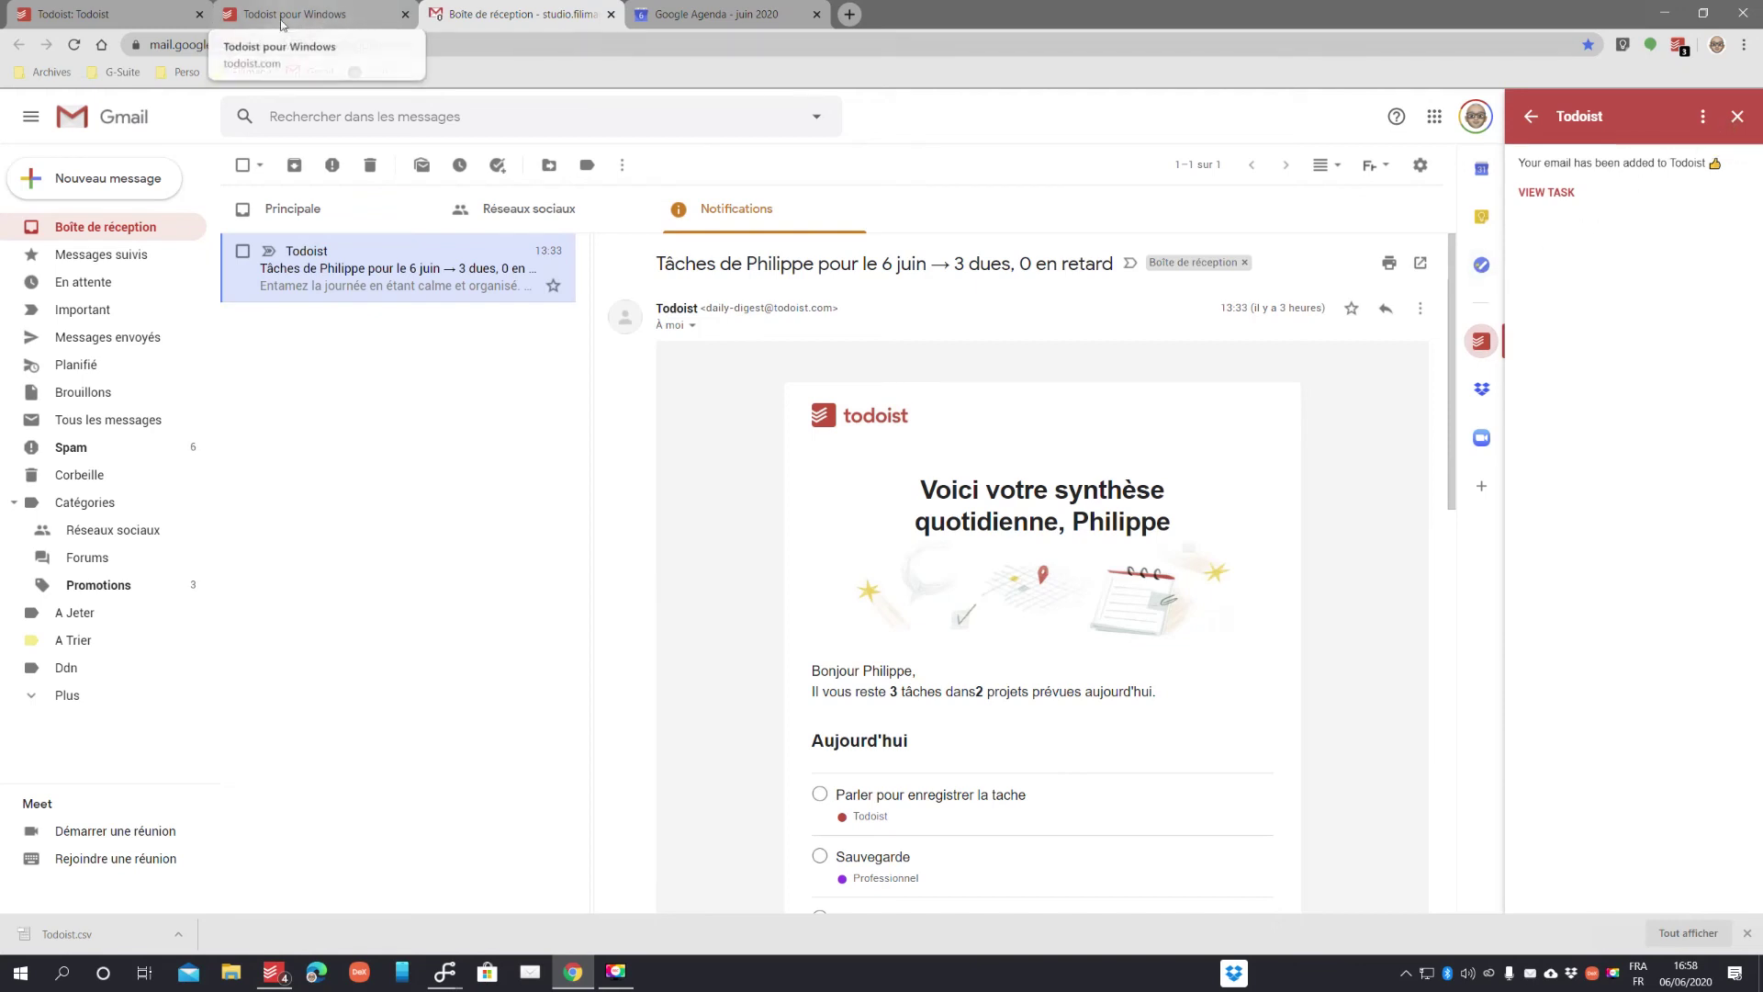
click(283, 19)
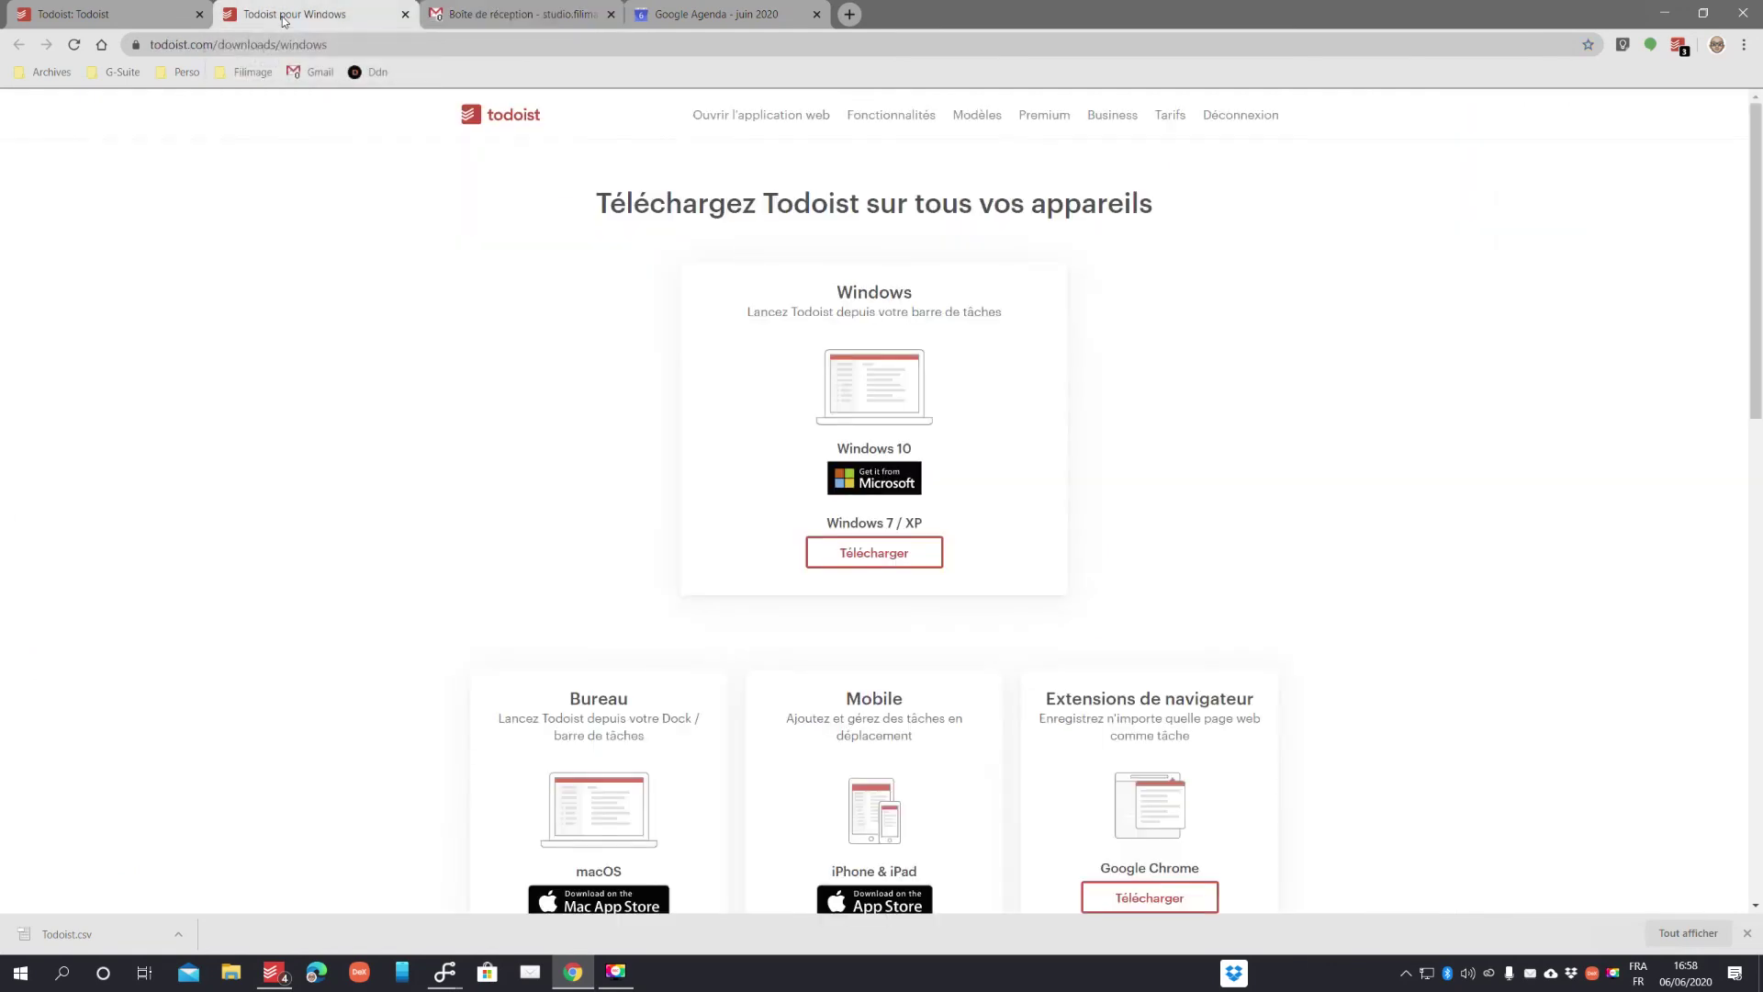
click(405, 13)
- Return to the Todoist web app and complete "Ajouter des tâches via logiciels mail et navigateur etc" and "Créer un projet"
click(161, 20)
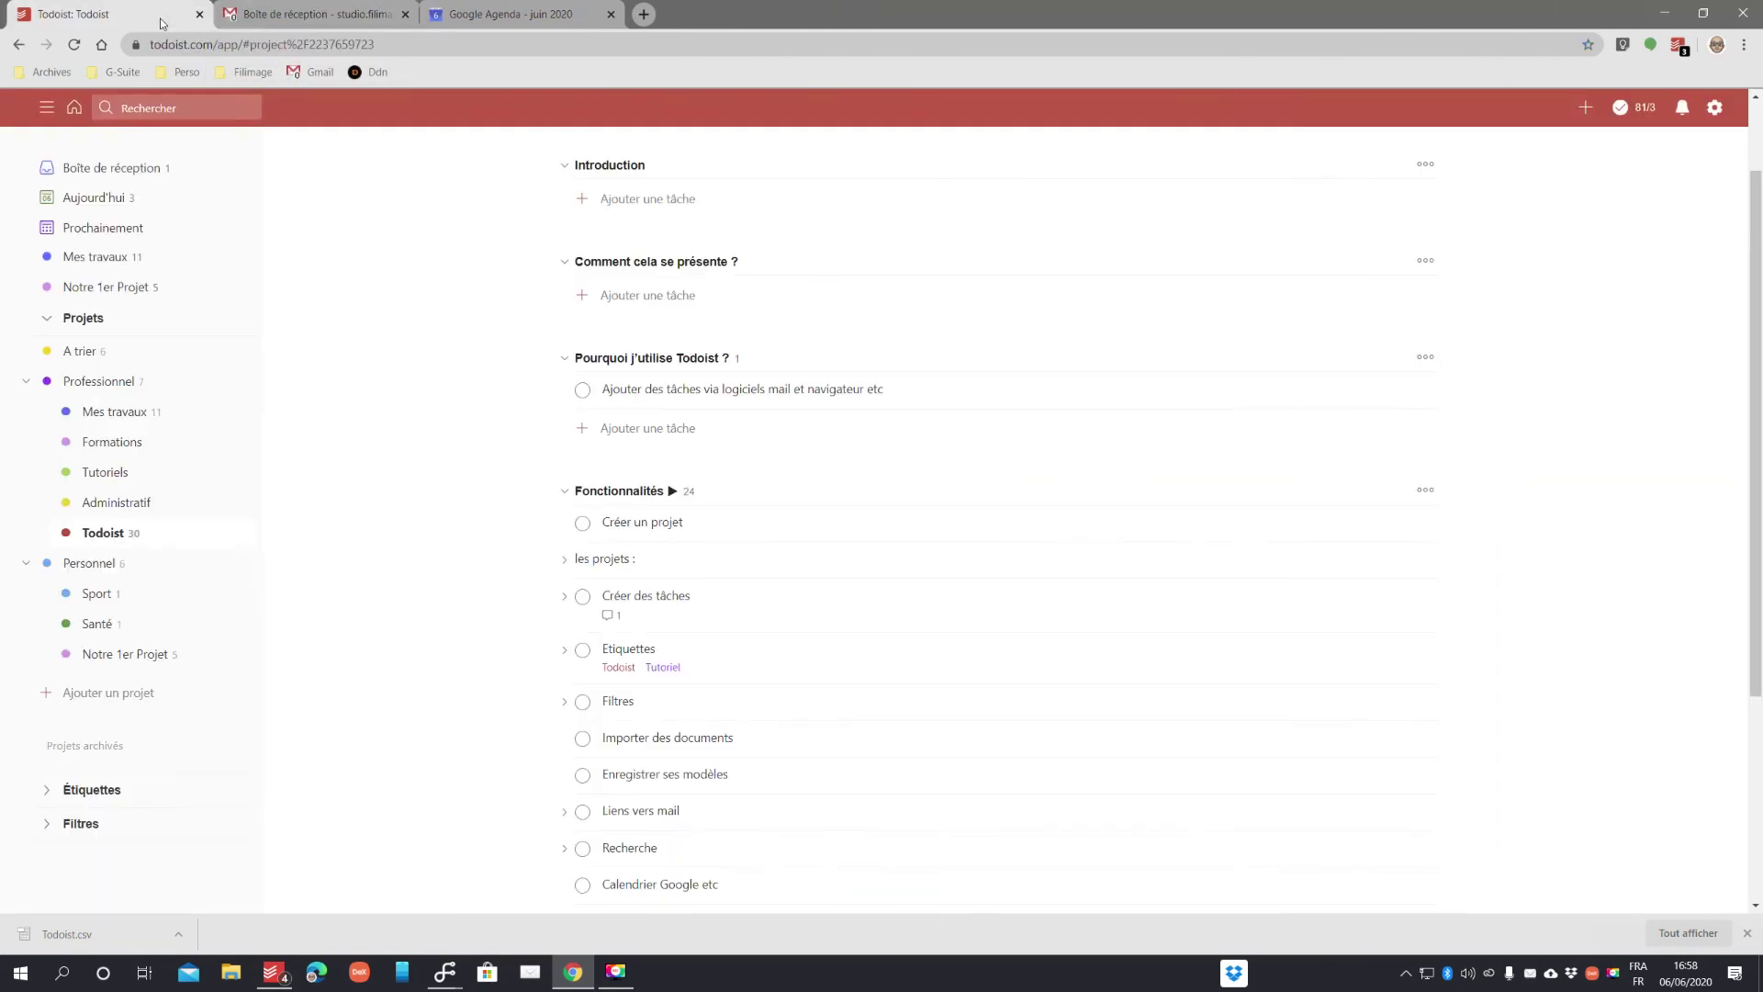
click(581, 391)
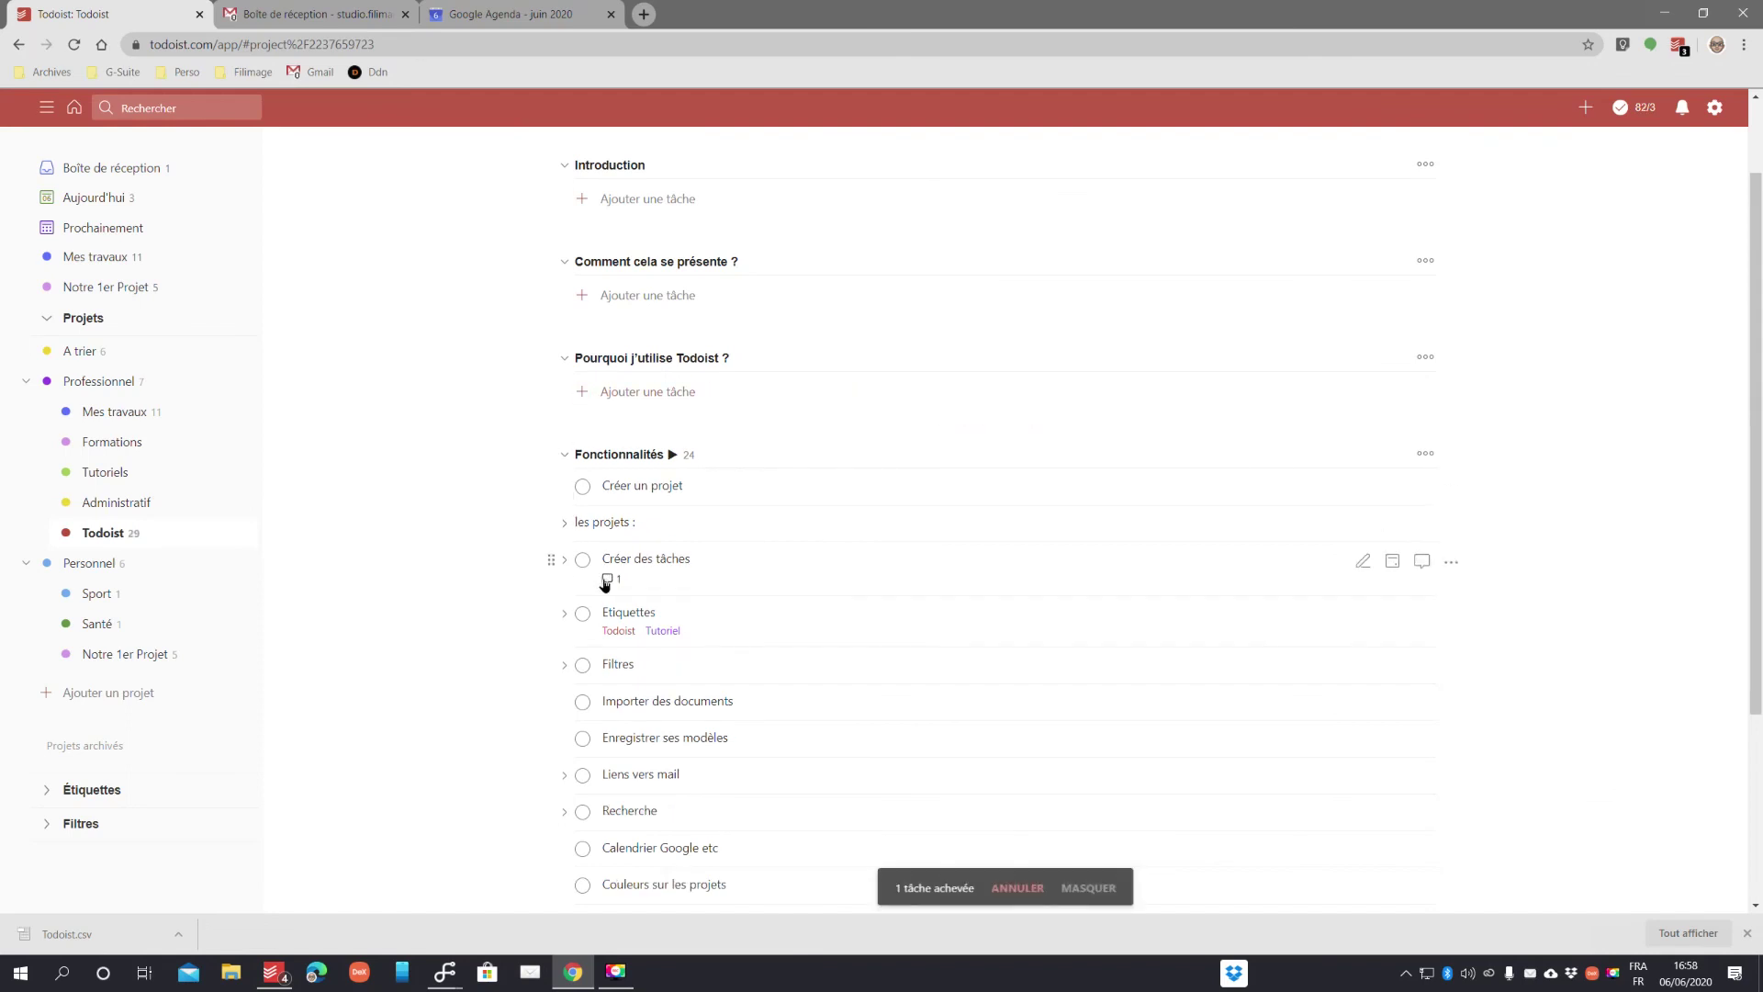
click(583, 487)
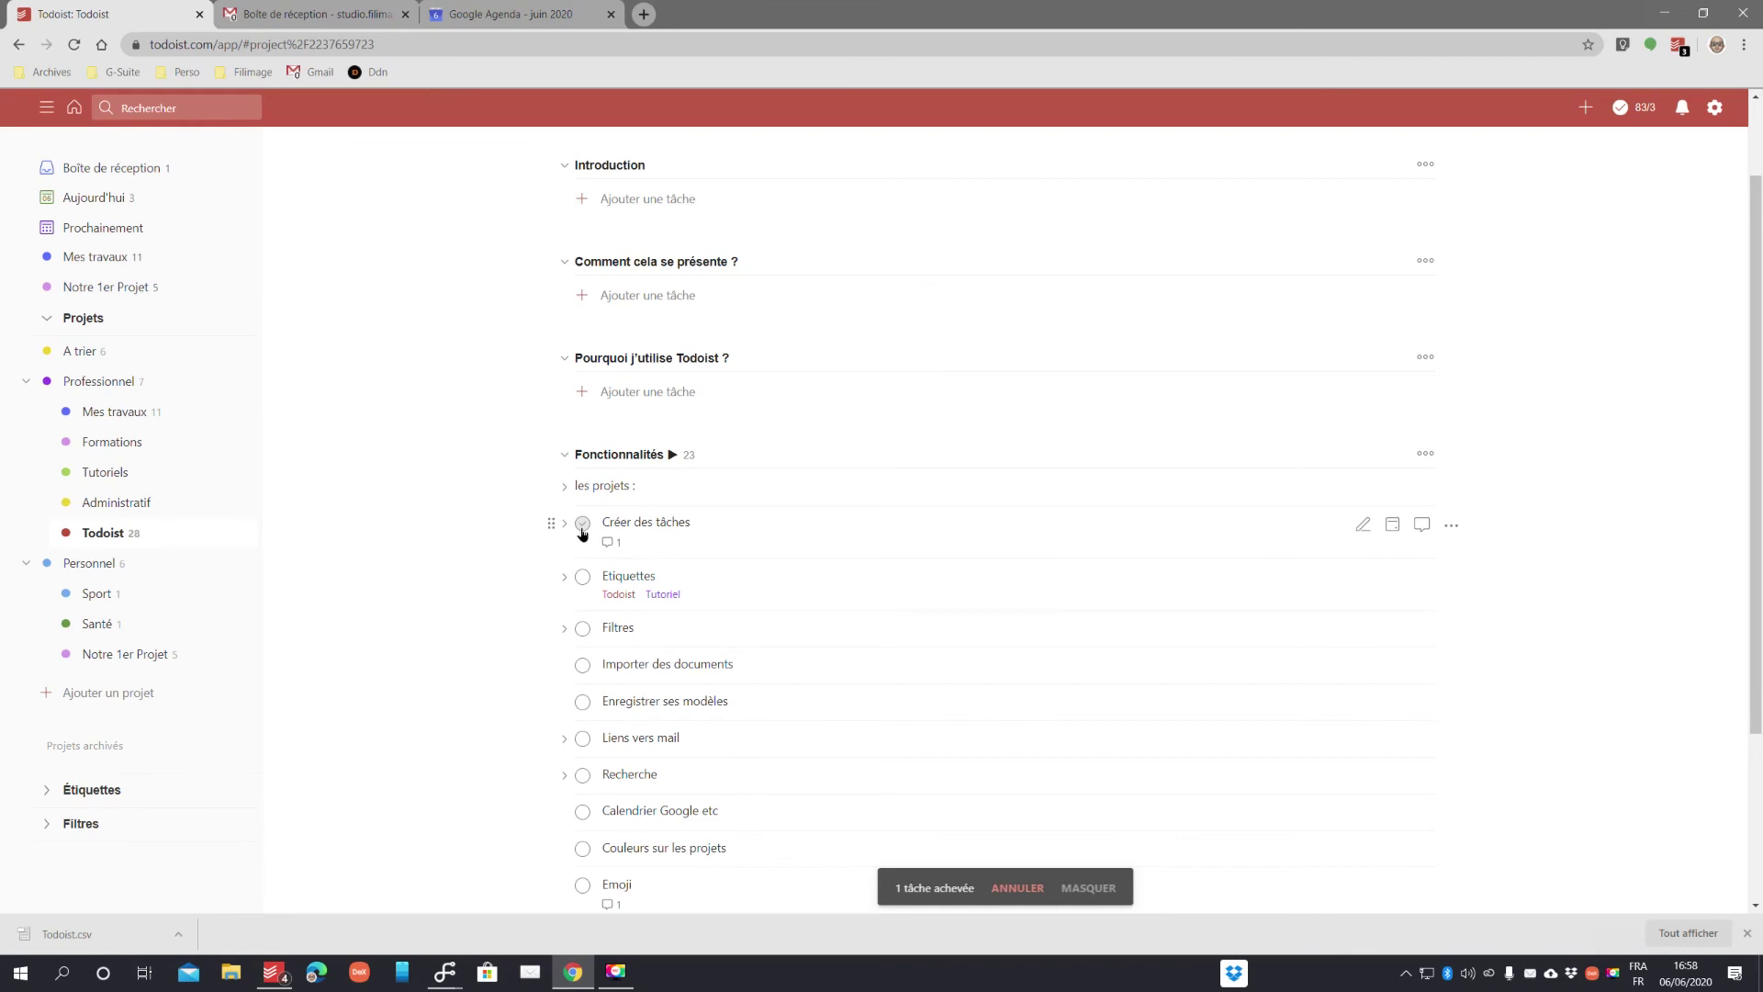
- Complete the "Créer des tâches" task and create a label named "mon étiquette" in the colour Magenta
click(582, 528)
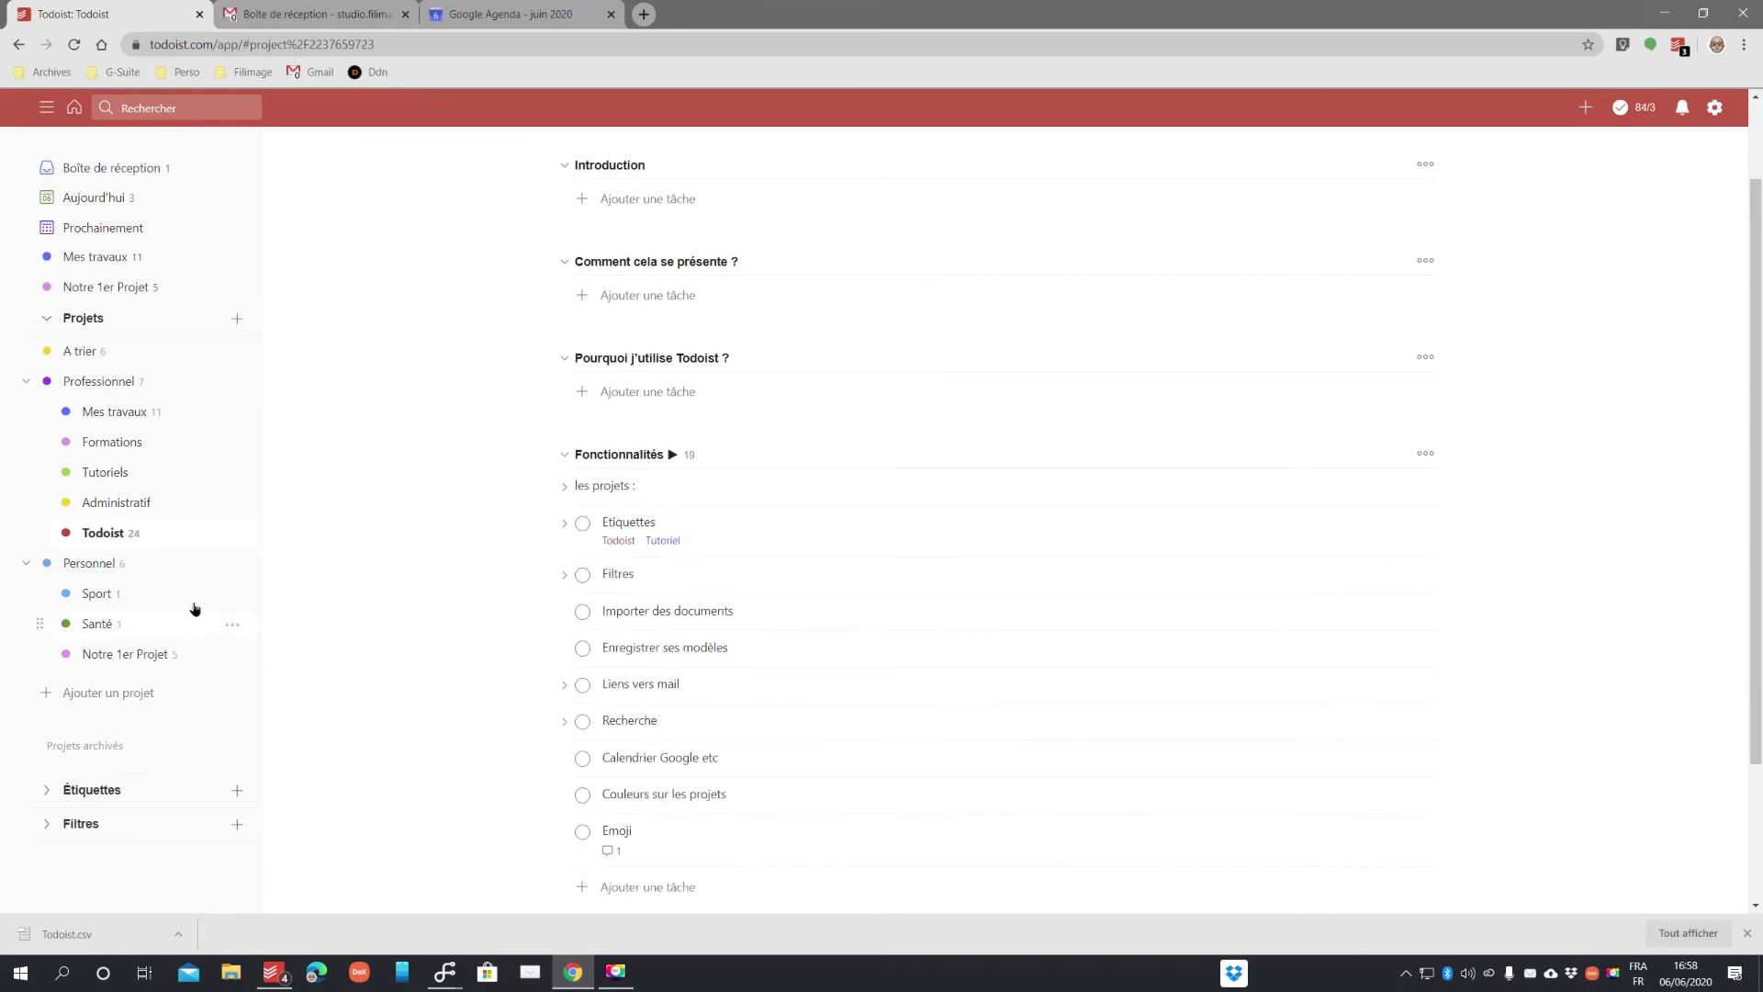
click(237, 790)
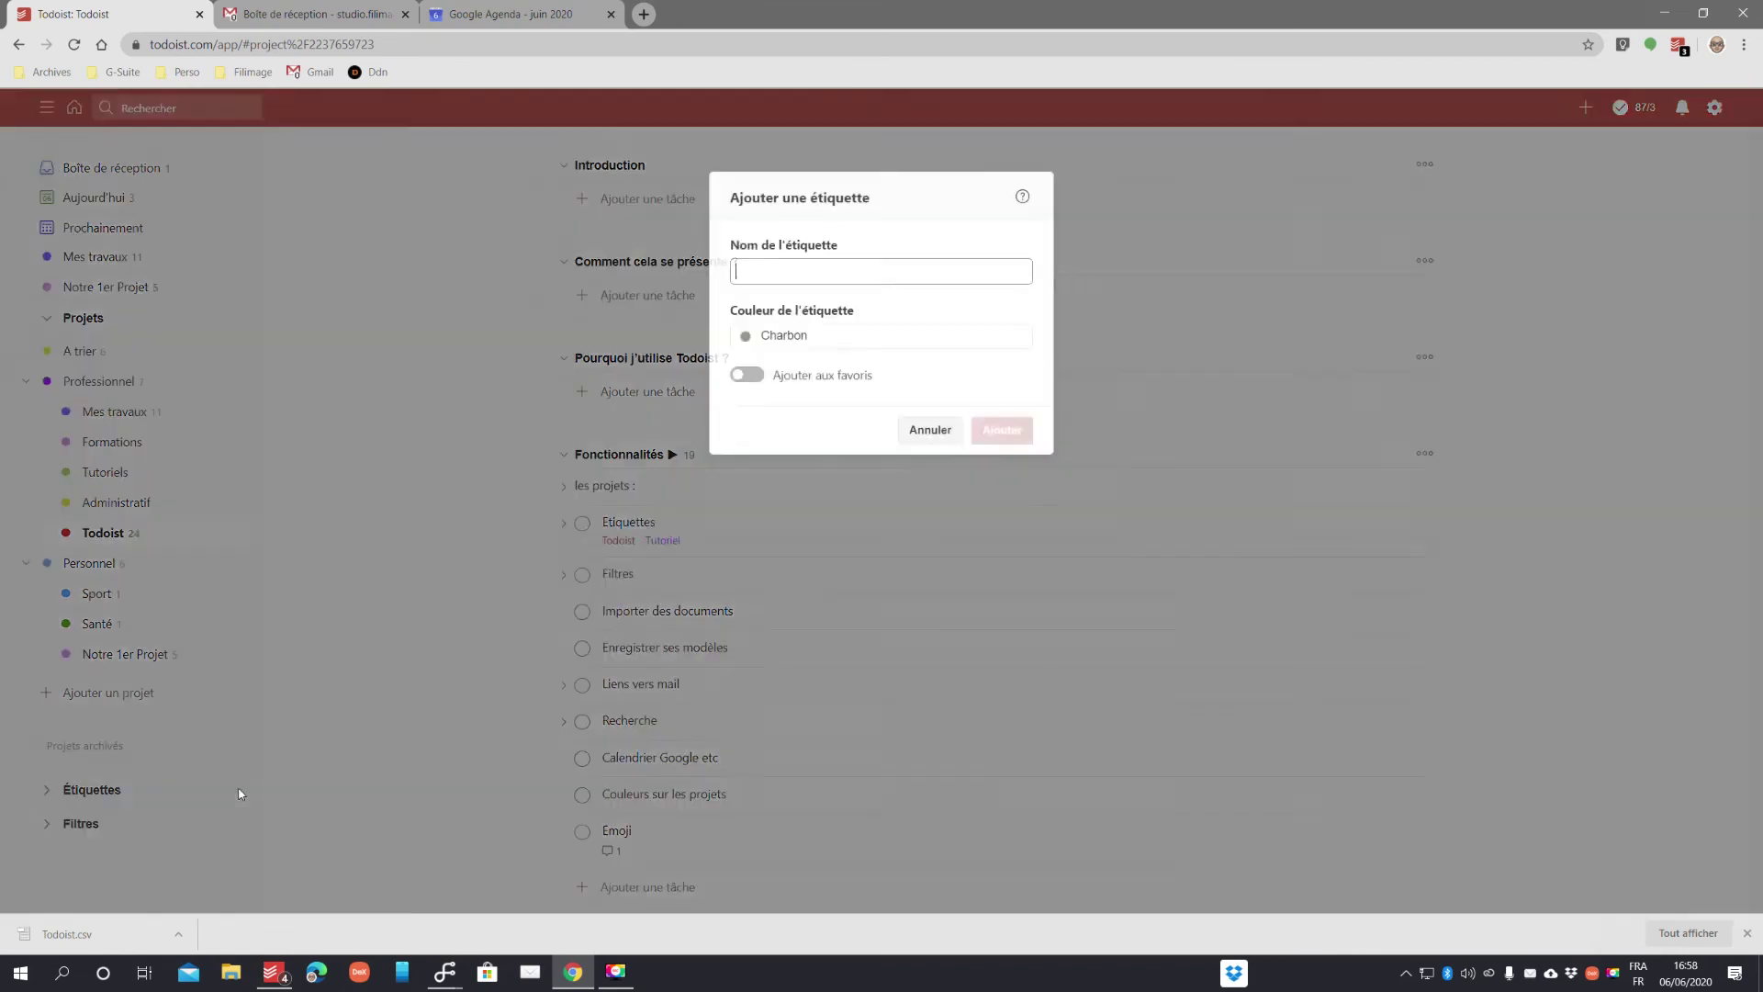
click(776, 273)
text(mon )
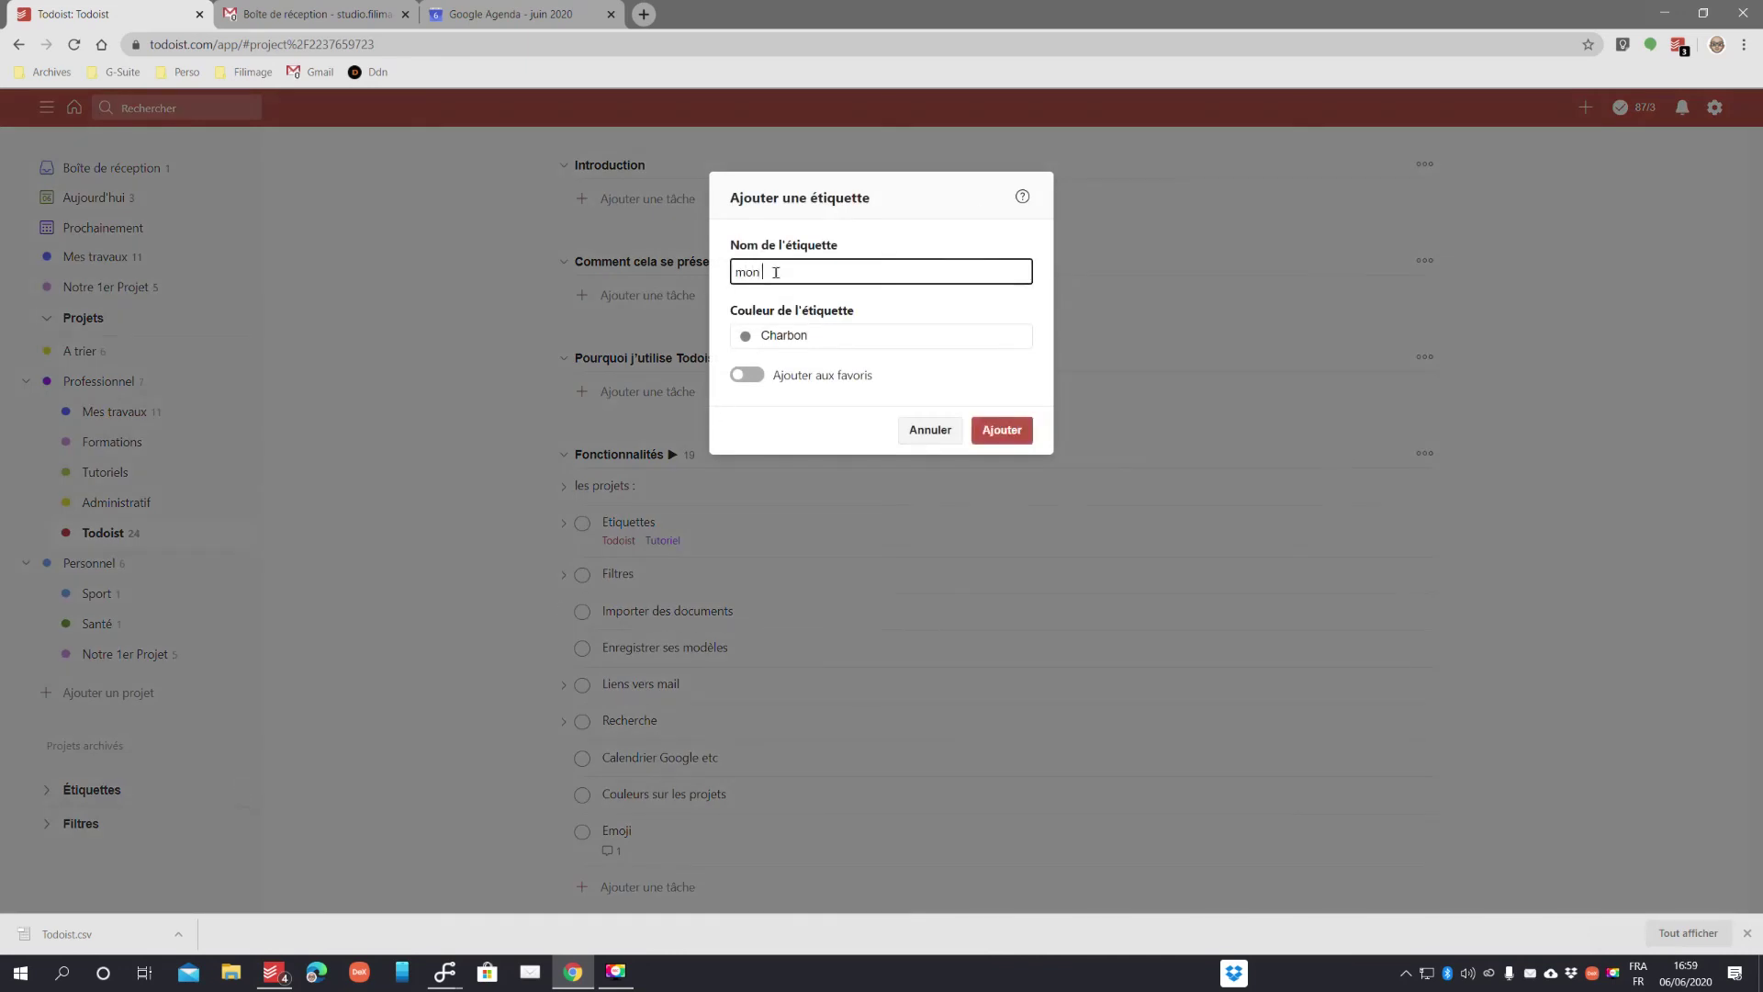
text(étiquette)
click(748, 338)
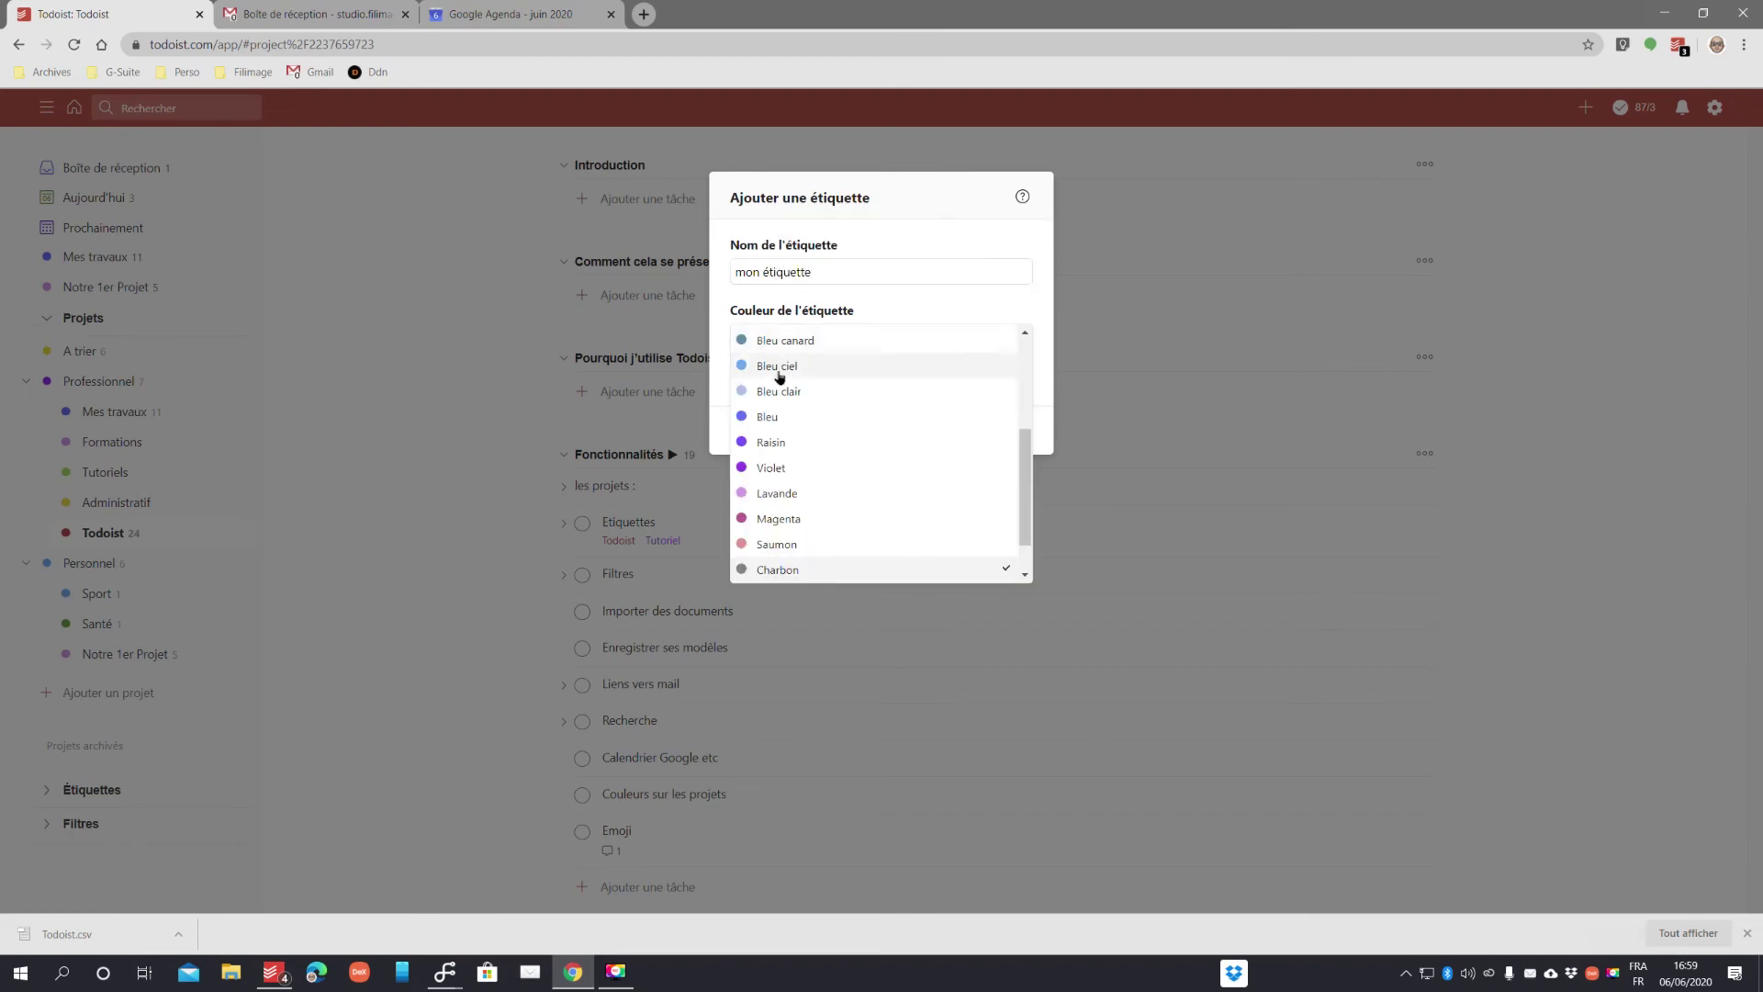
click(780, 519)
click(1002, 430)
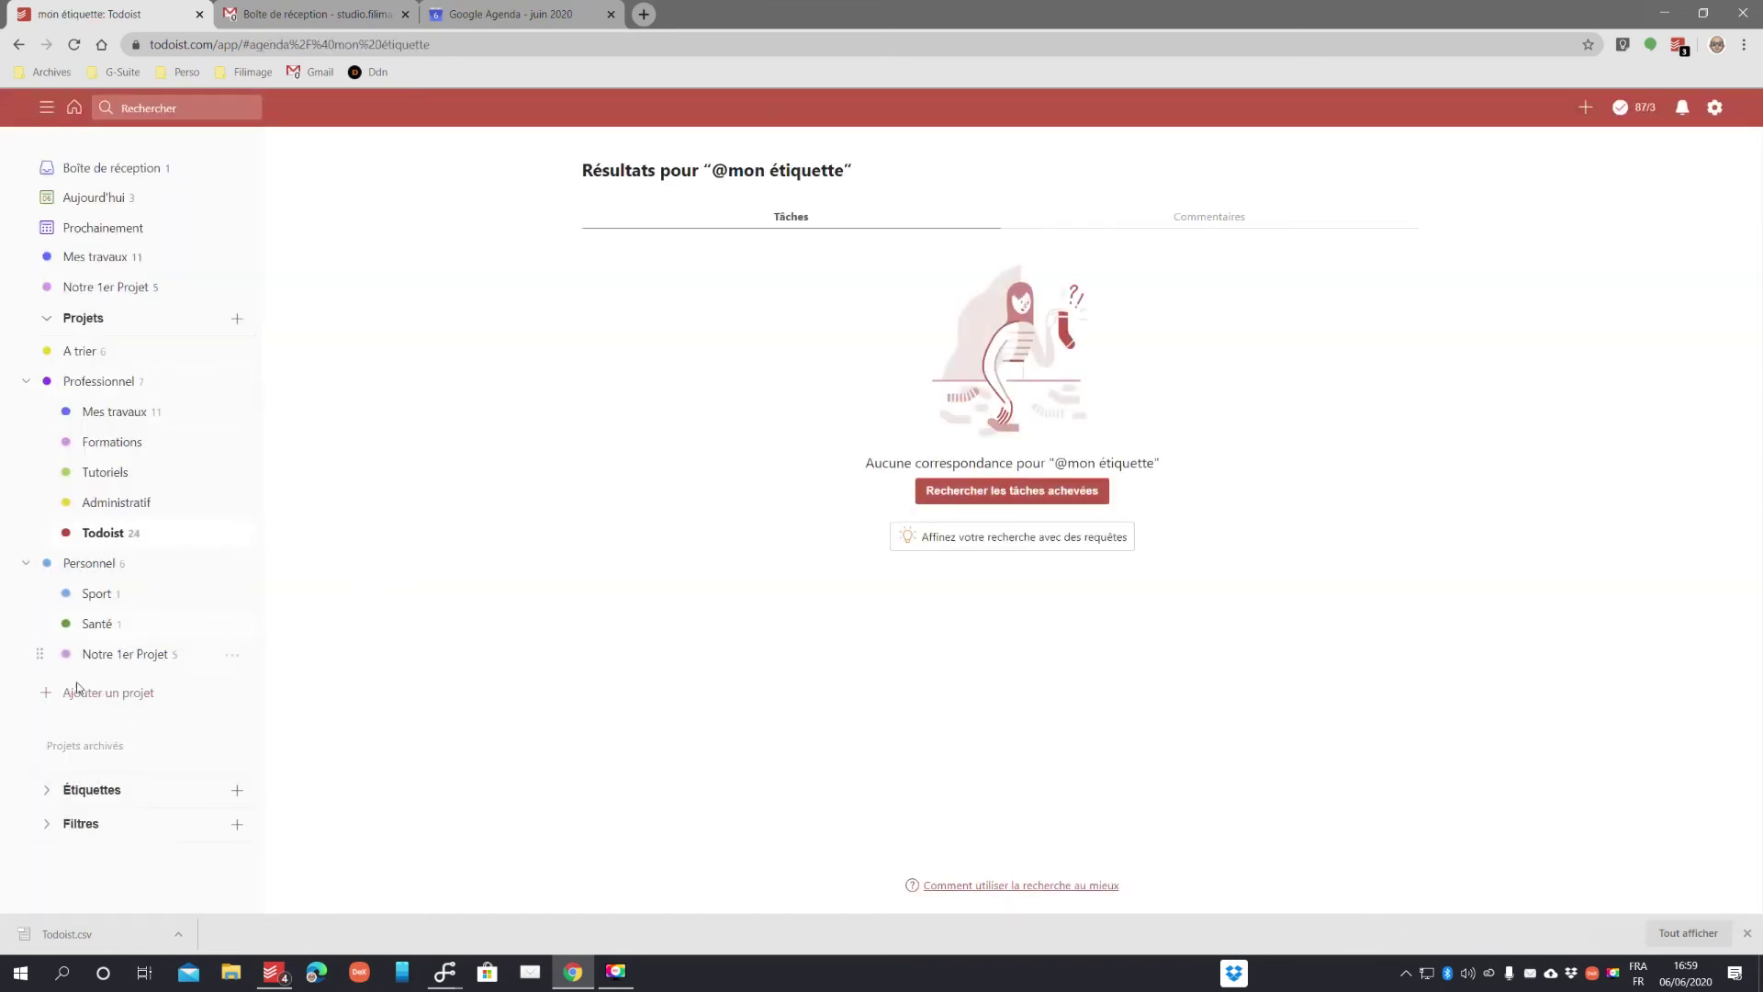
- Expand the label list to view all labels, and complete "Etiquettes" in the Todoist project
click(49, 793)
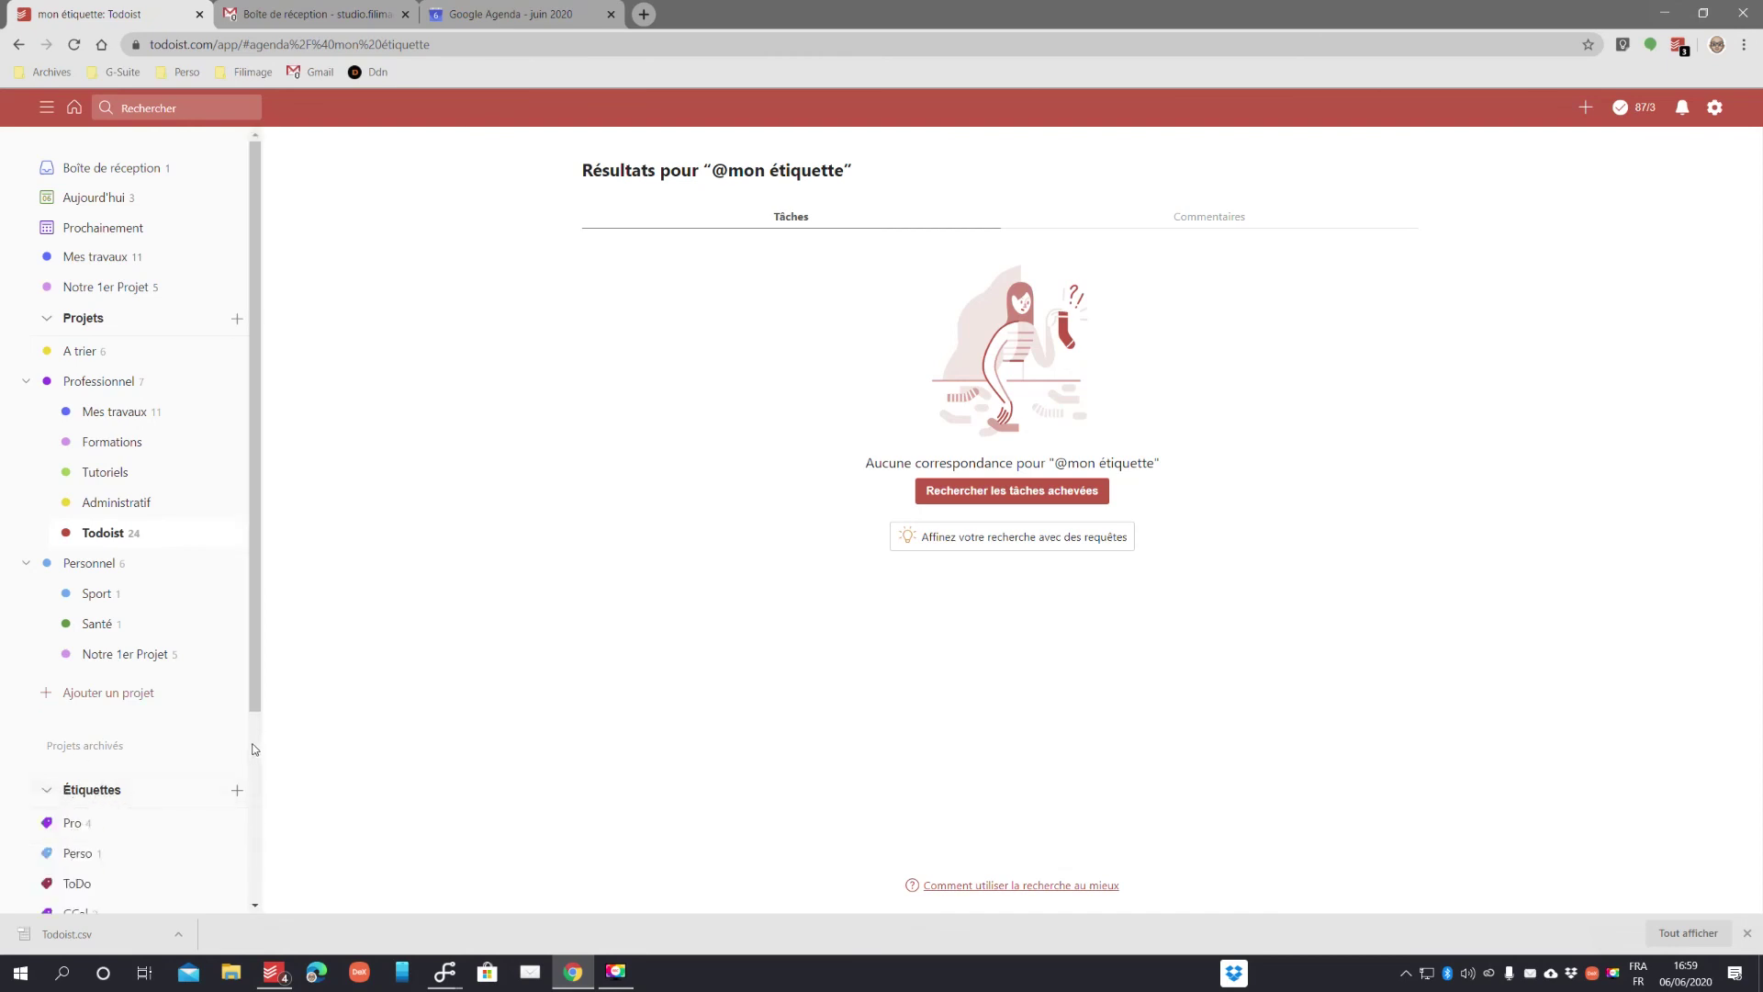
drag(257, 696, 267, 911)
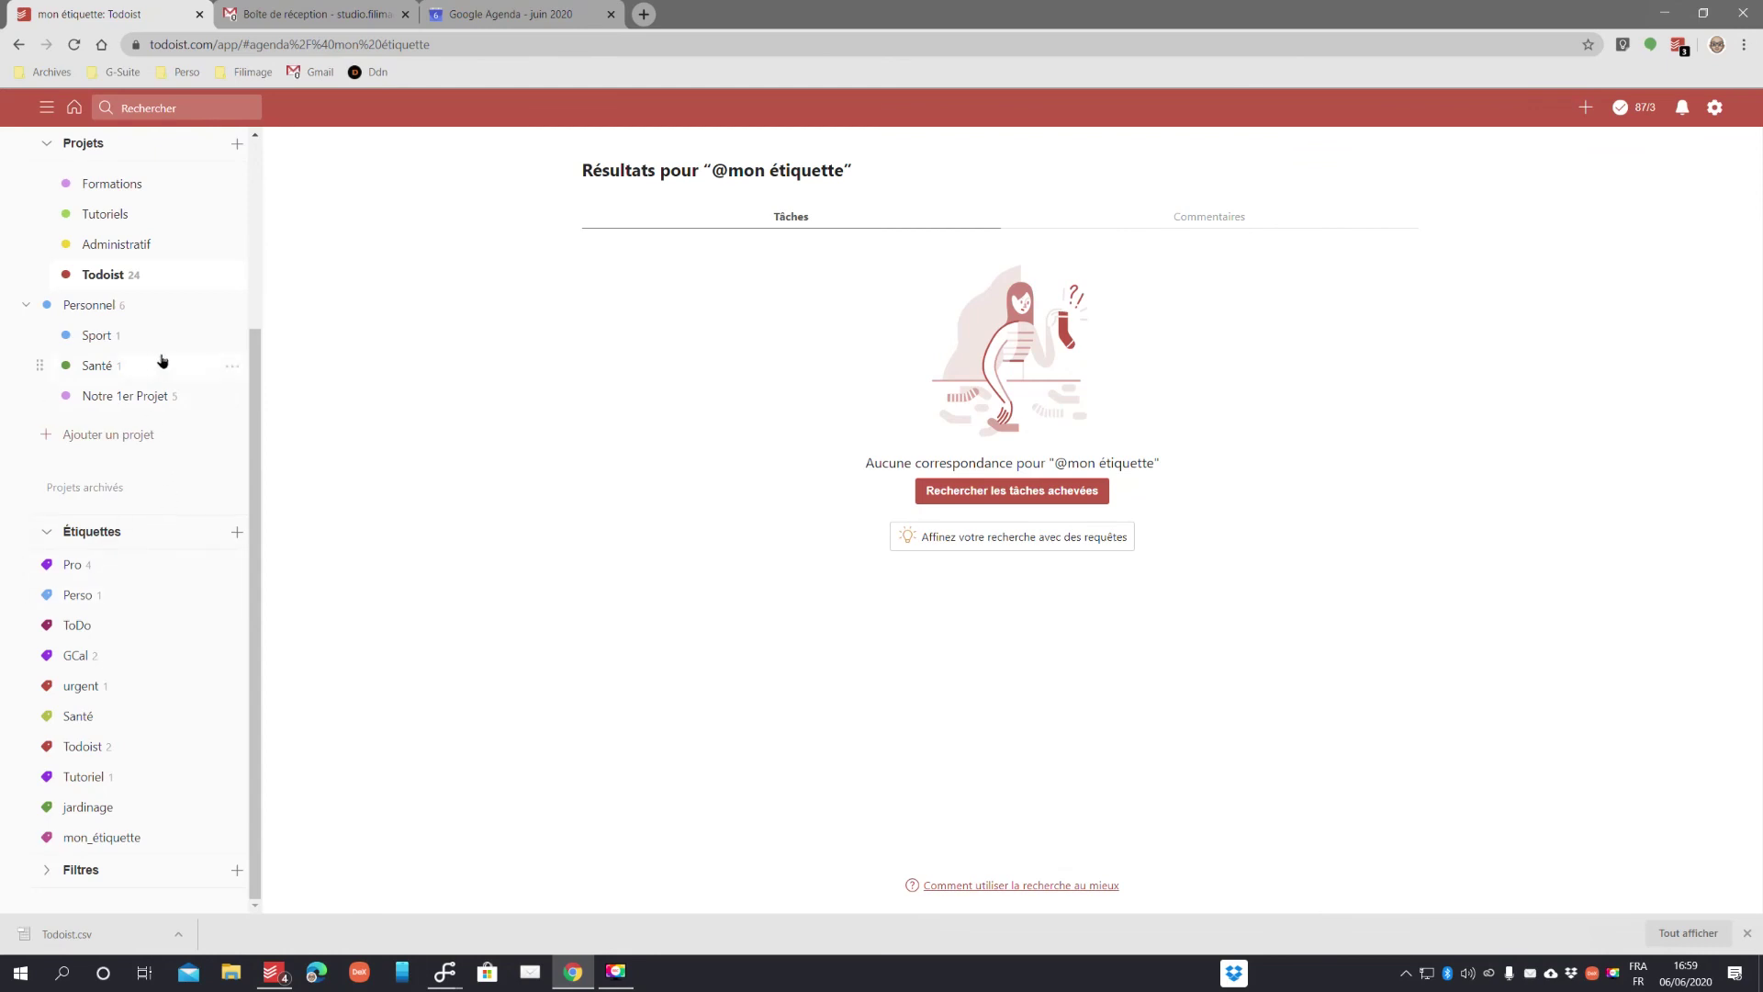
click(101, 279)
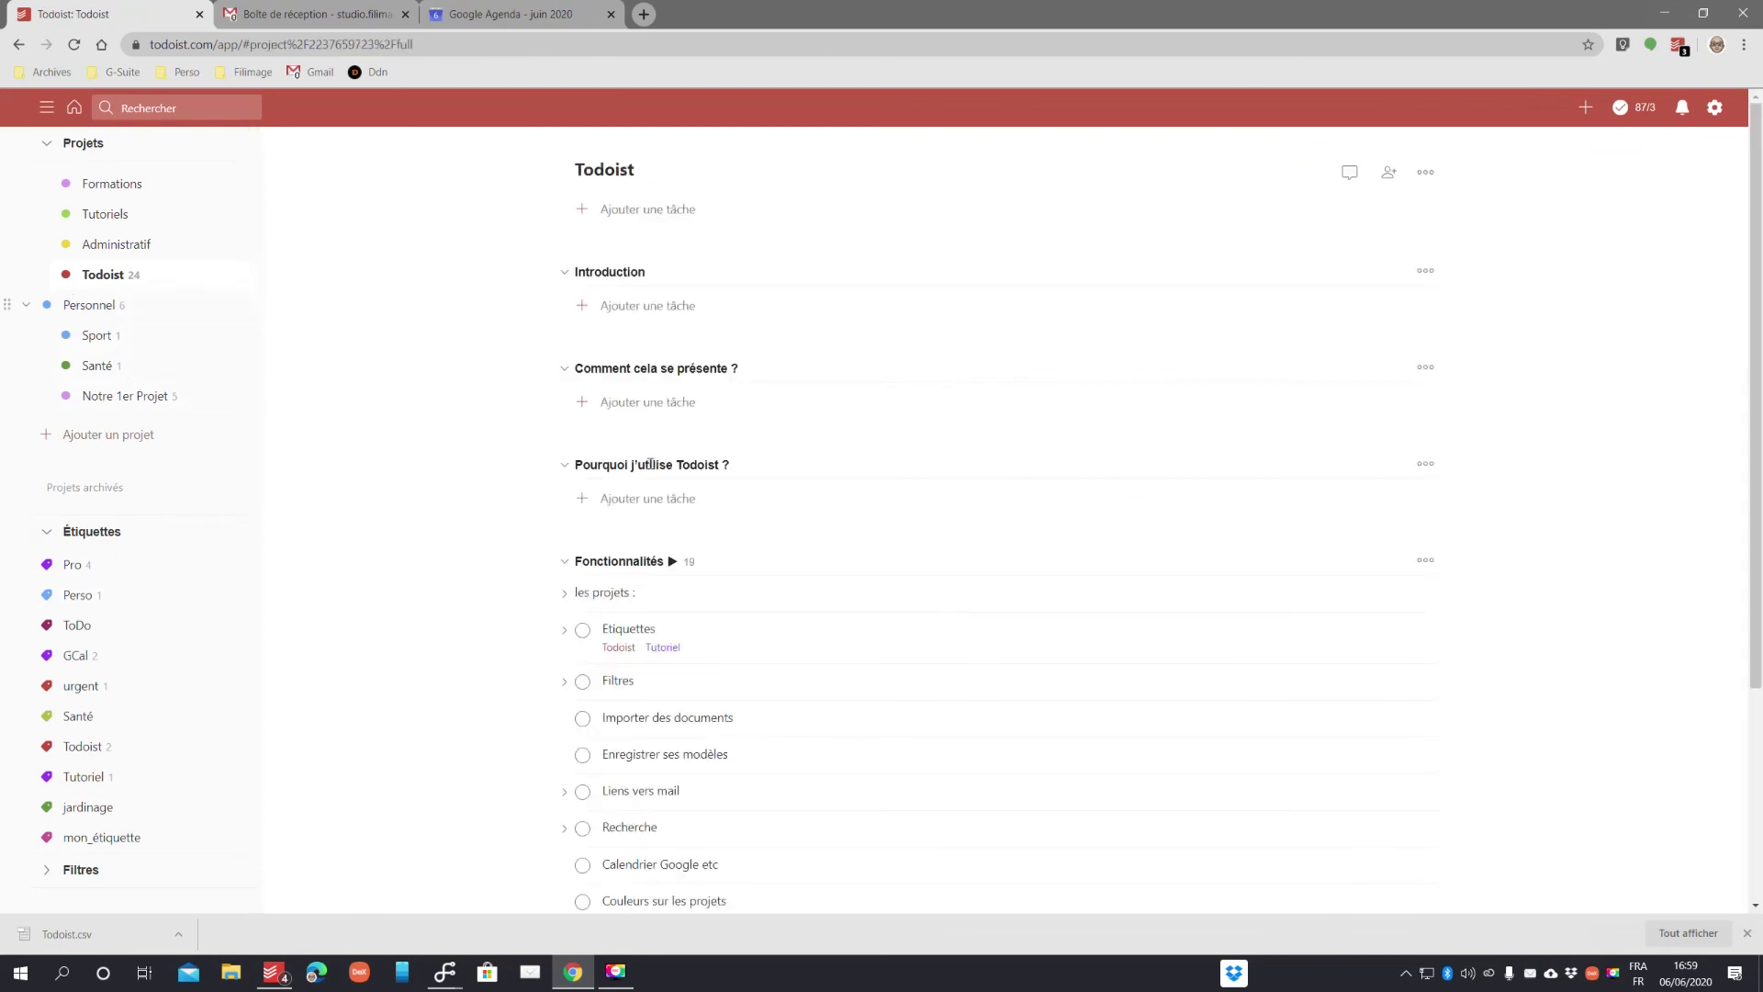
click(583, 631)
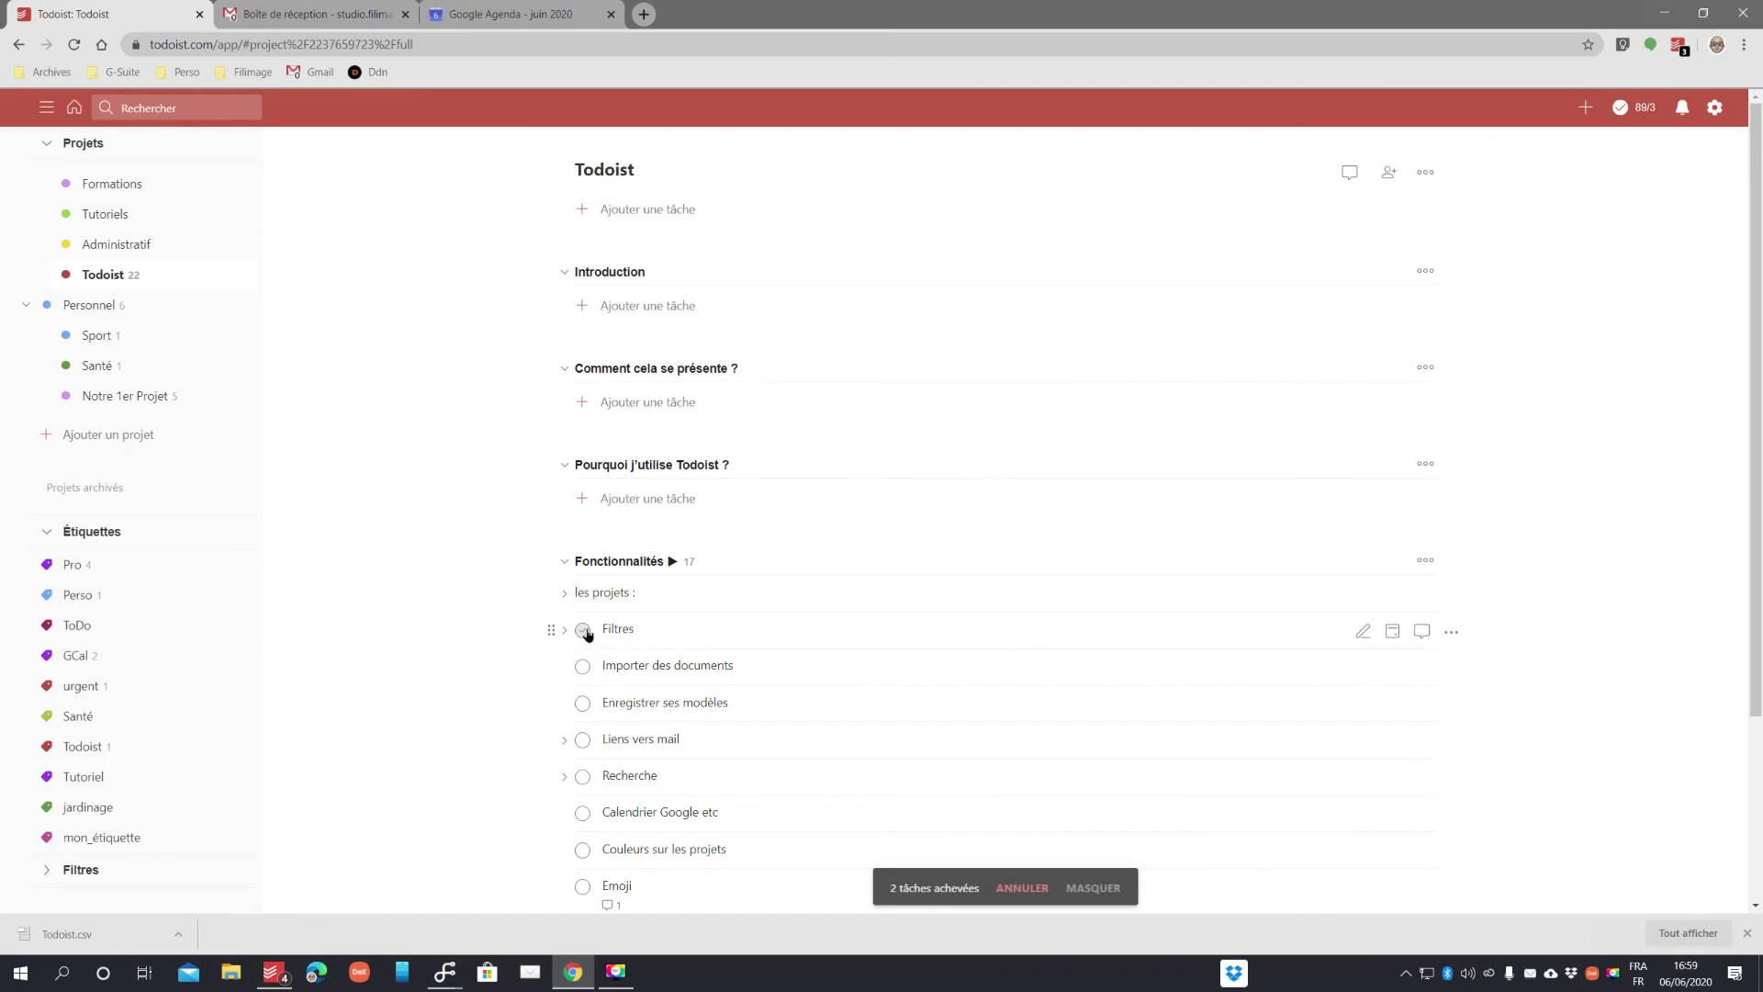
- Look at the form for adding a filter without creating one, and view the tasks of the existing "A trier" filter
click(235, 870)
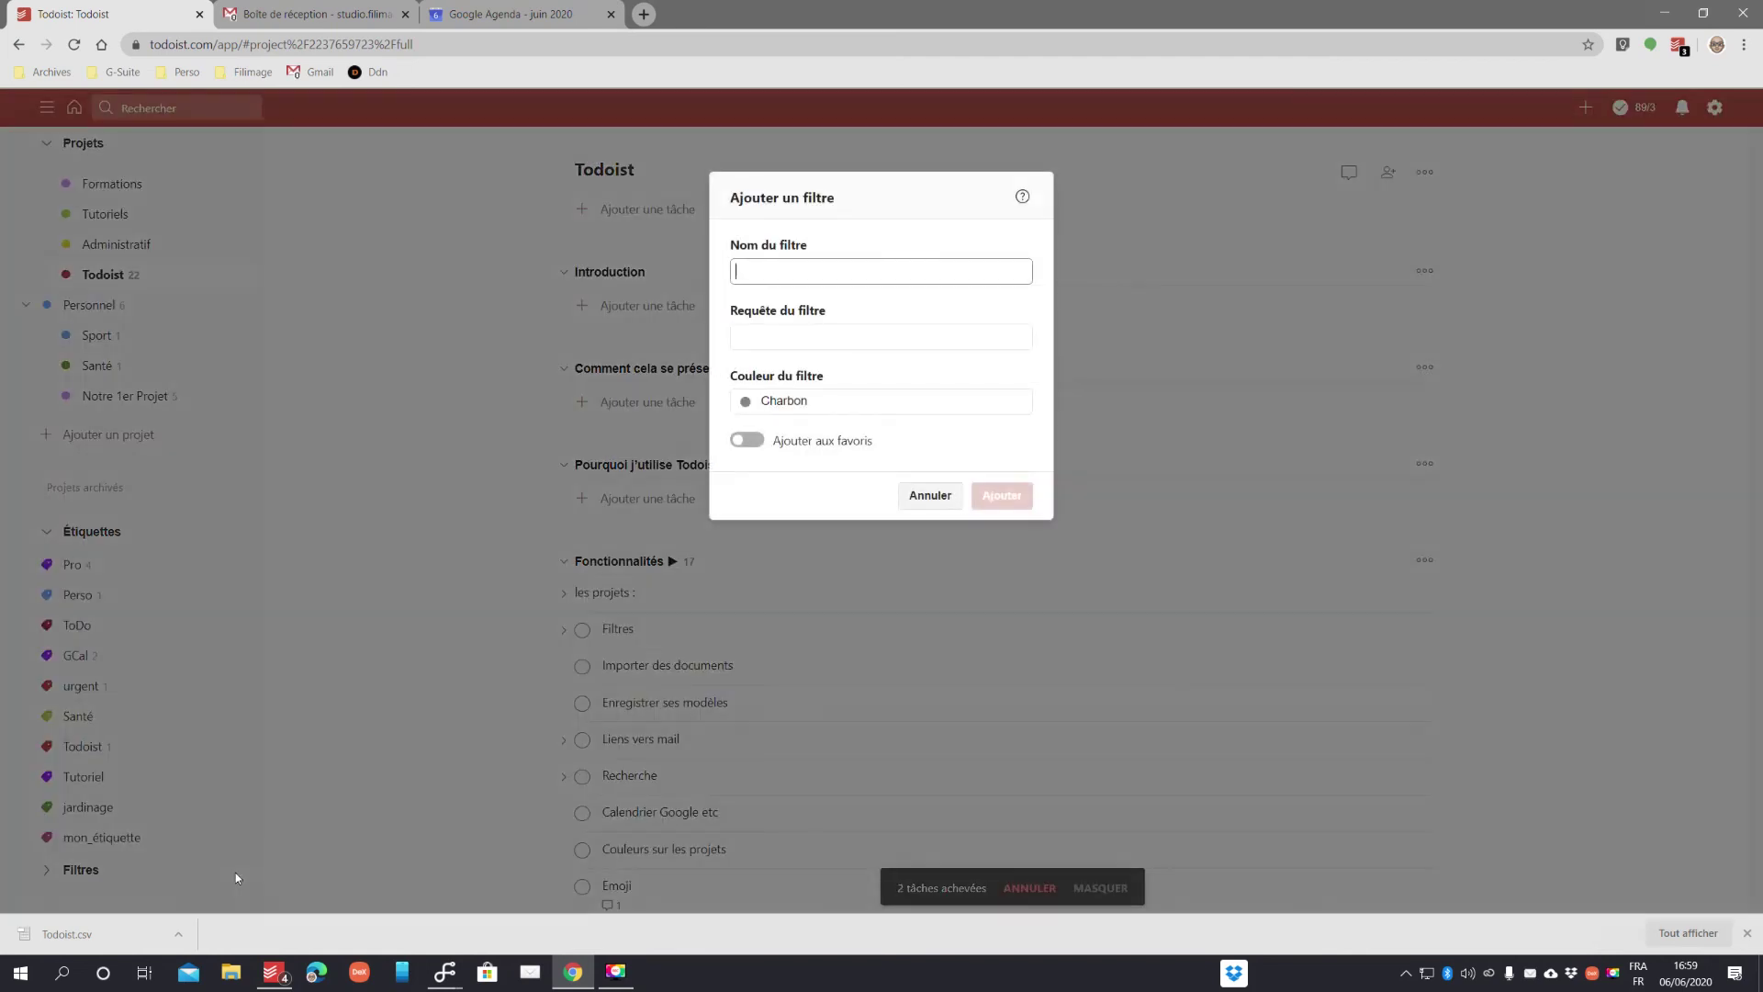
click(929, 496)
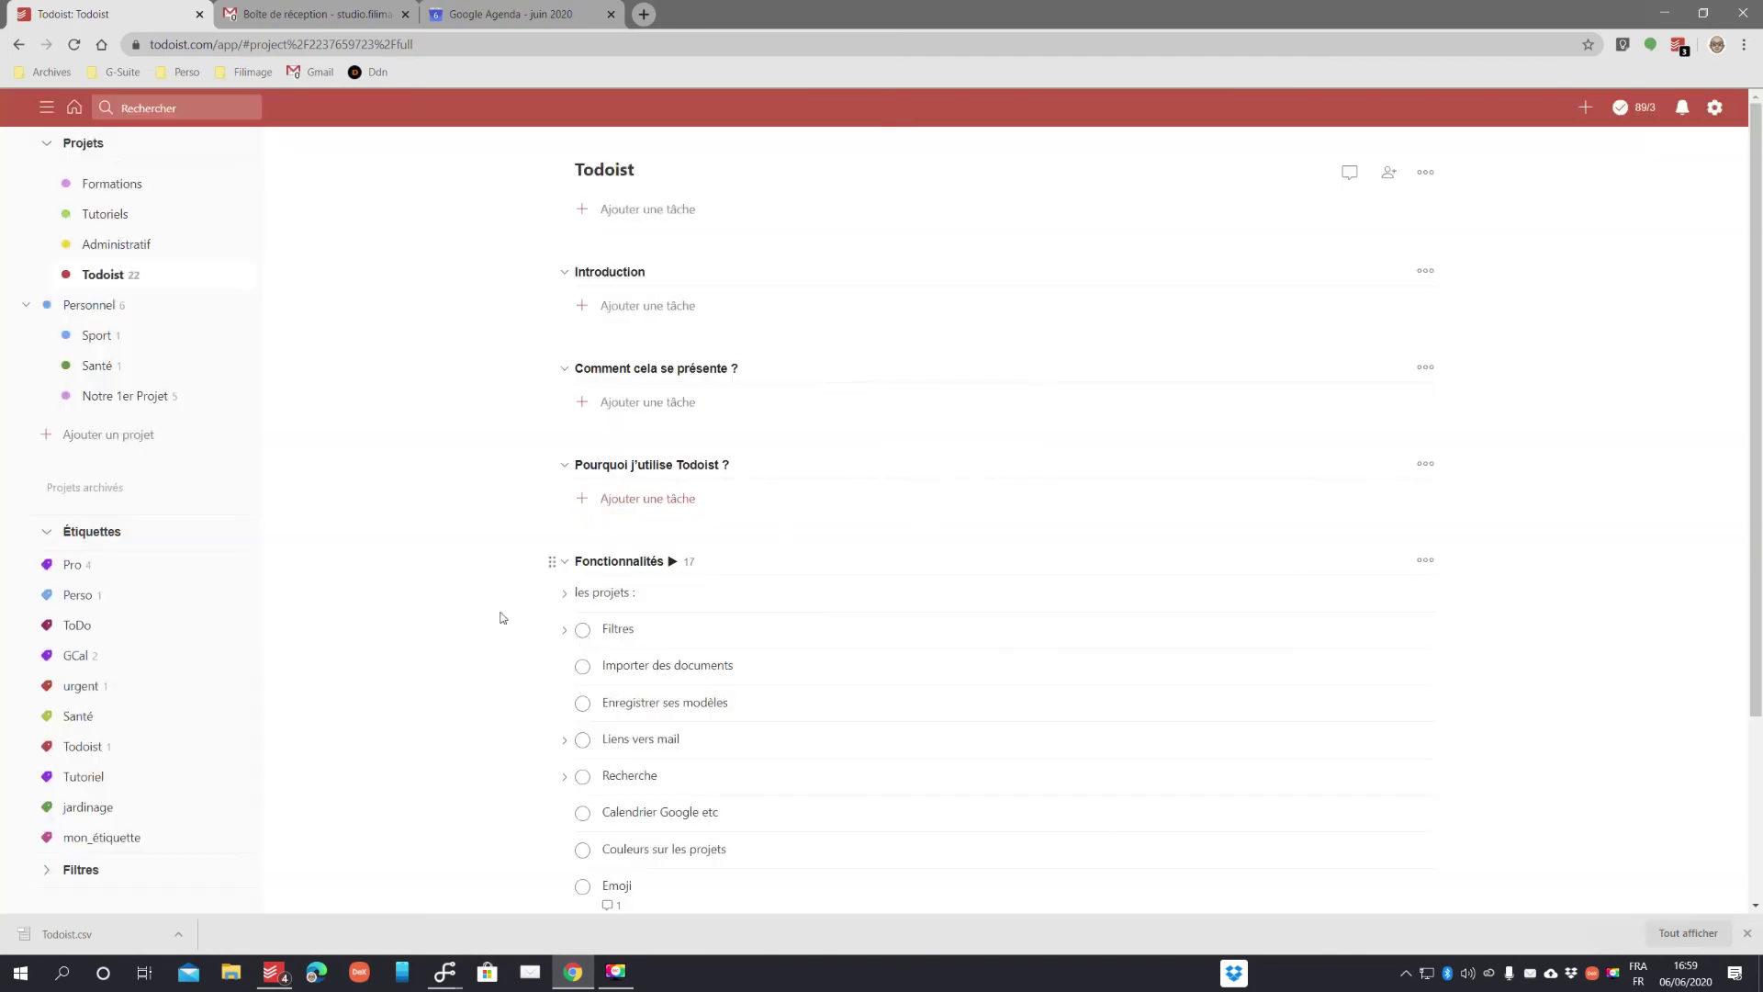
click(57, 872)
scroll(247, 909, down, 3)
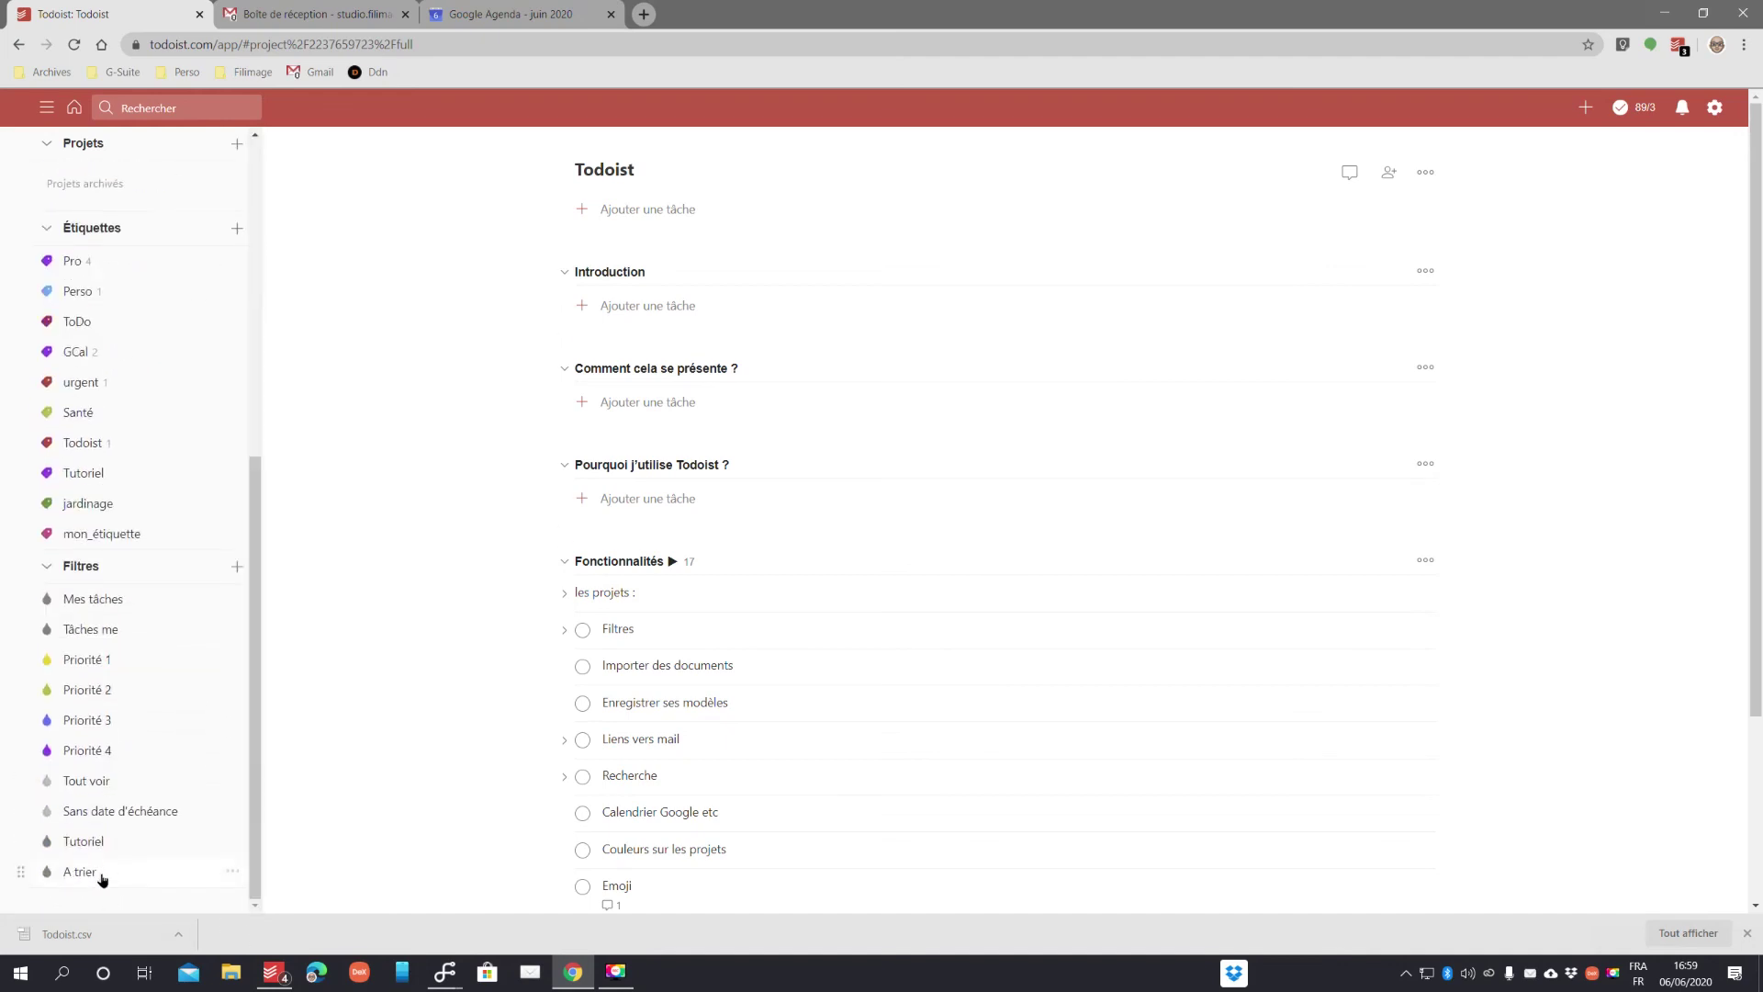
click(84, 872)
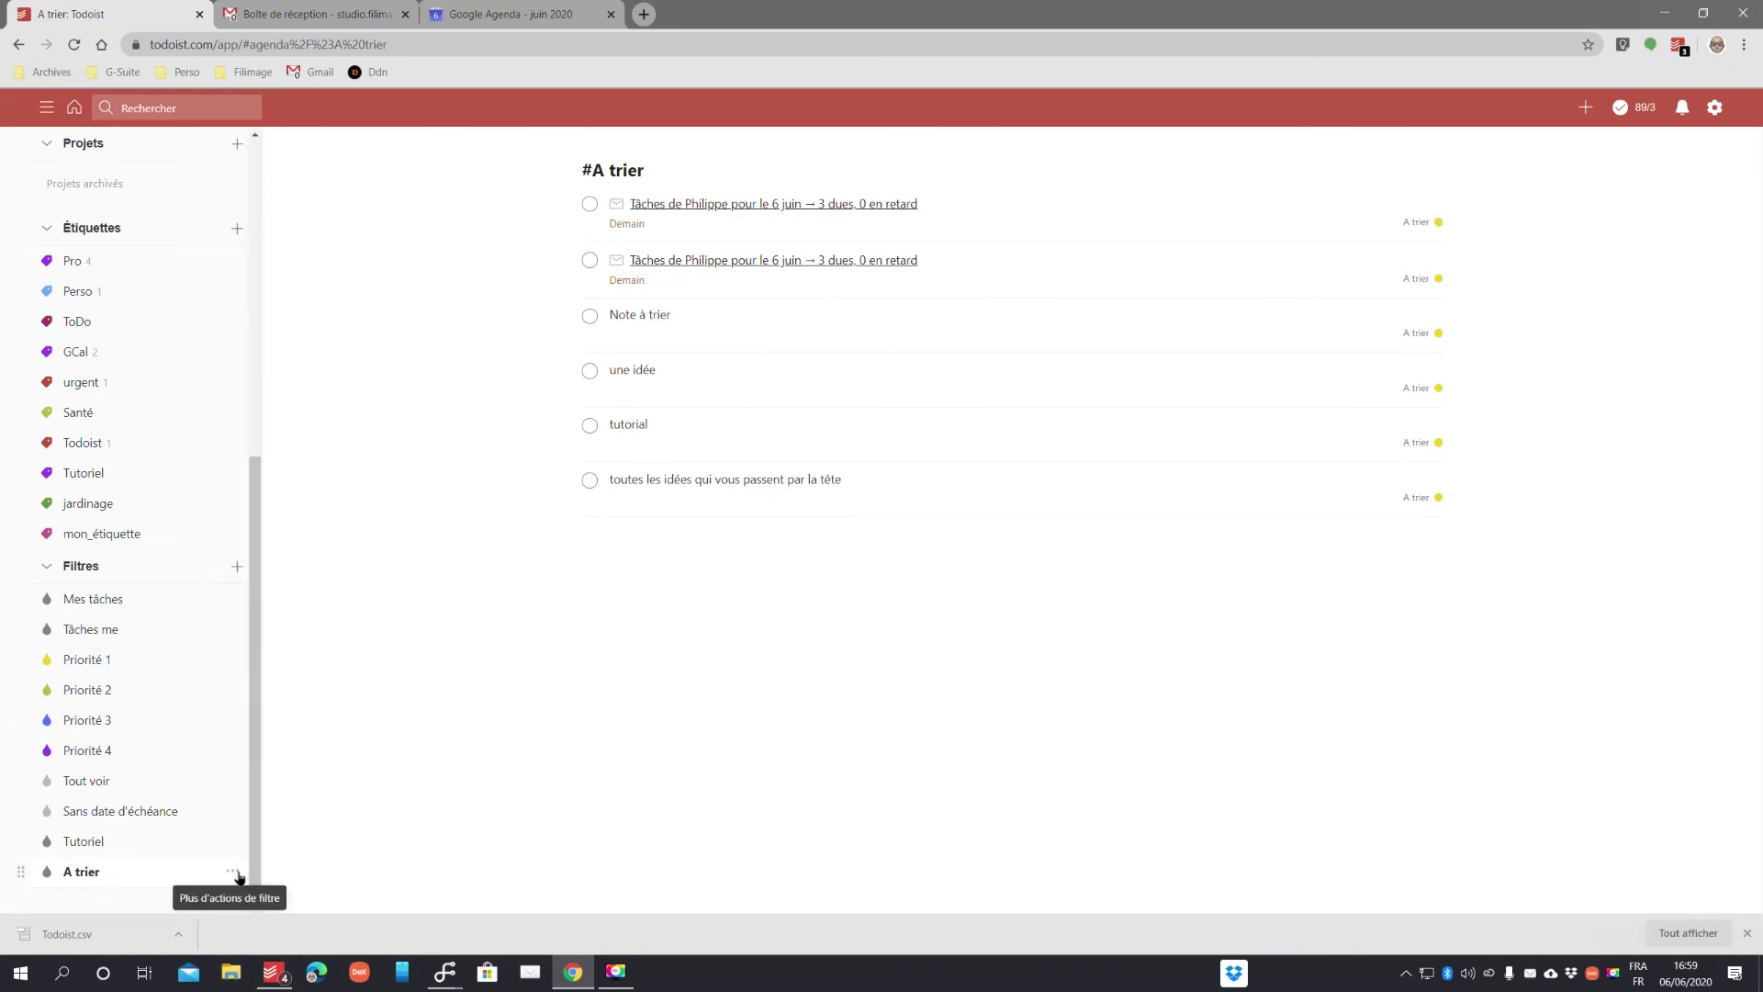
- Examine the query of the "A trier" filter in its edit form and close the form without saving
click(237, 874)
click(332, 827)
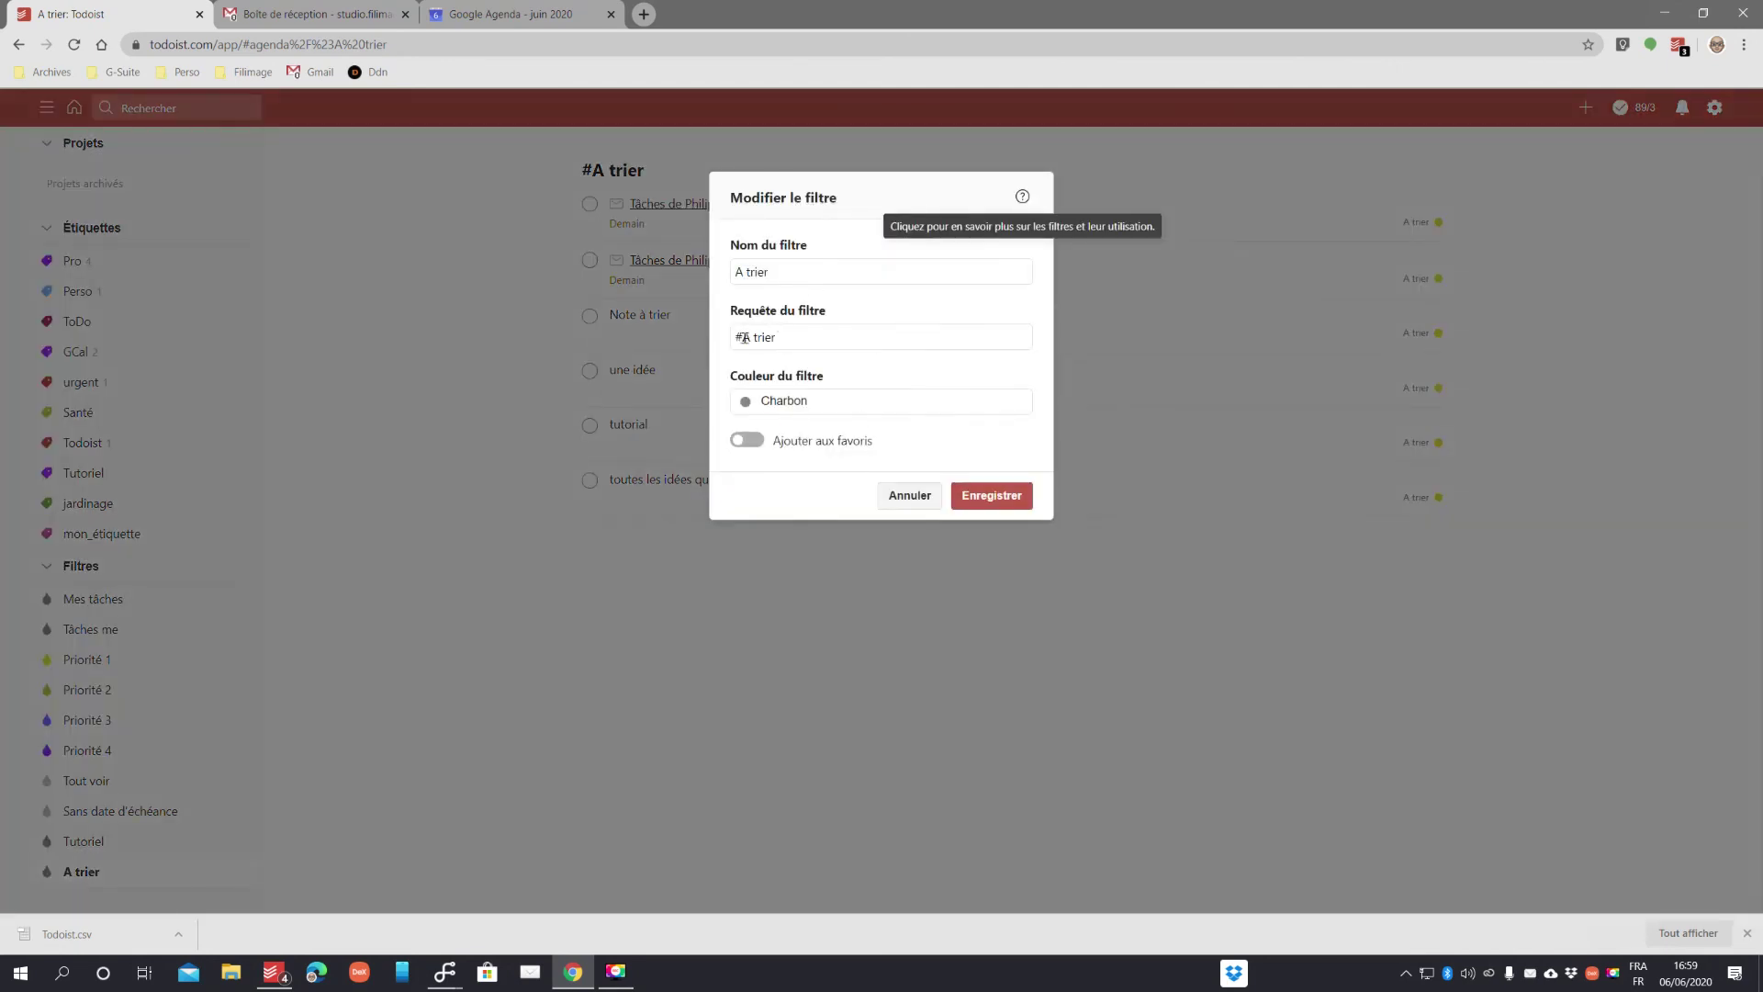
drag(744, 337, 768, 337)
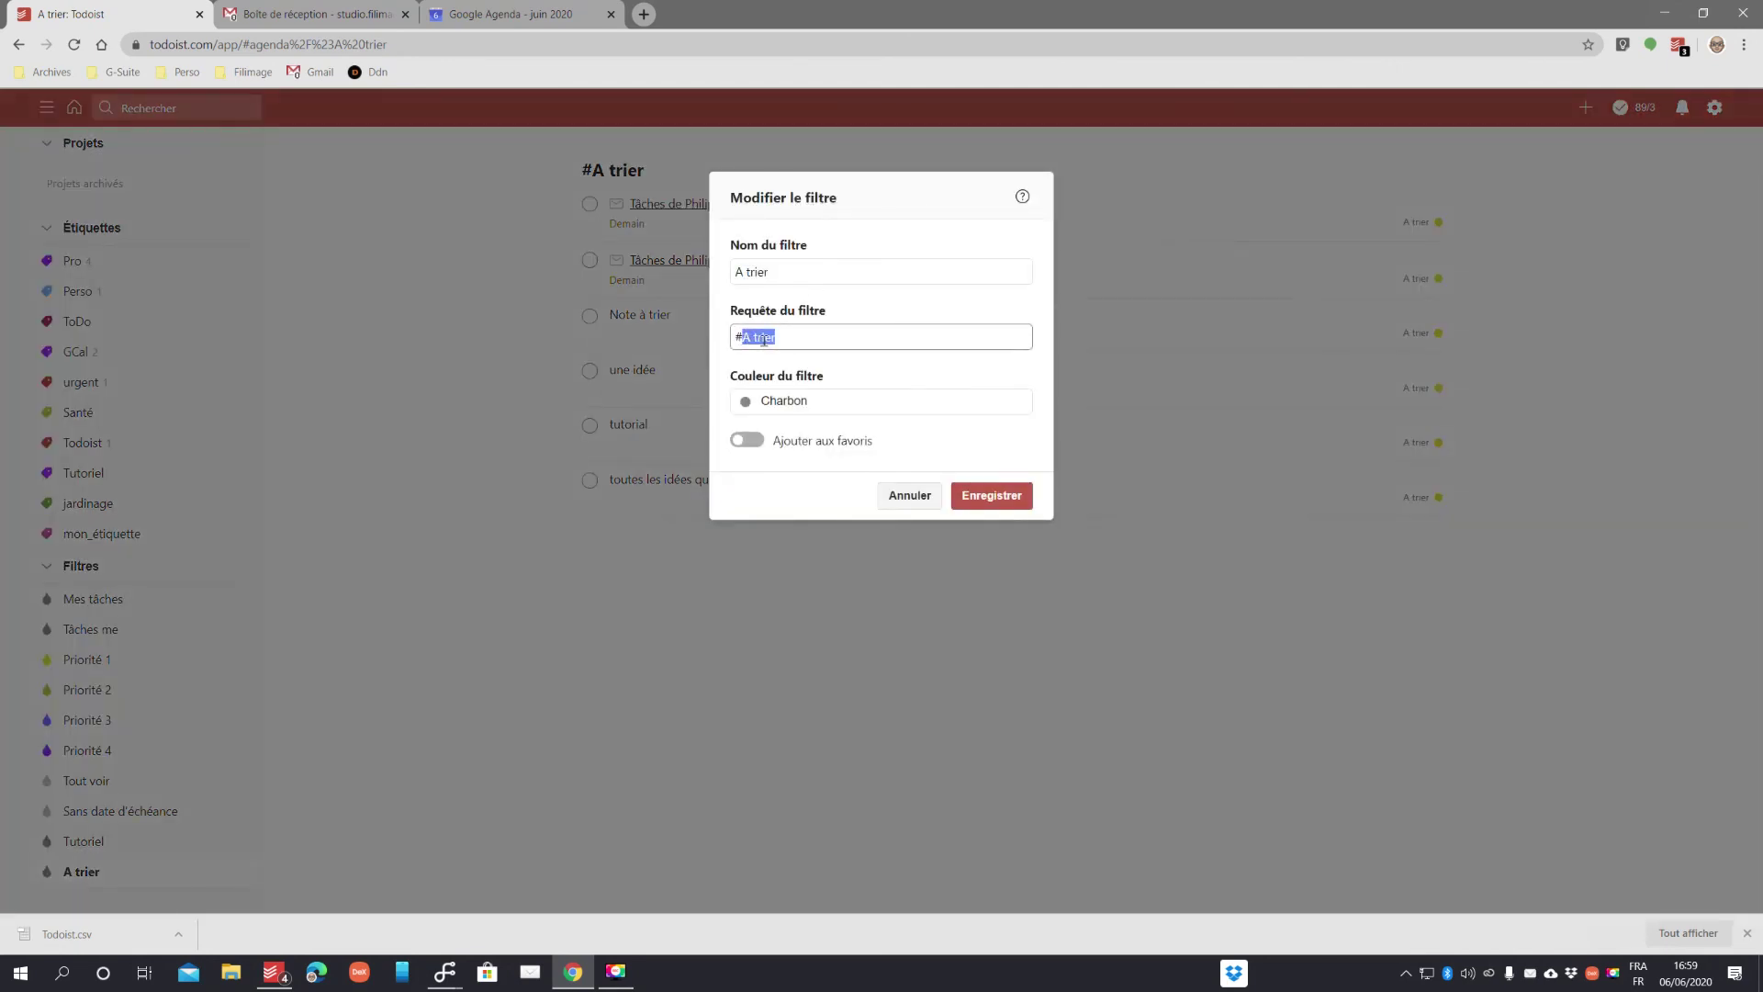
click(788, 338)
click(910, 496)
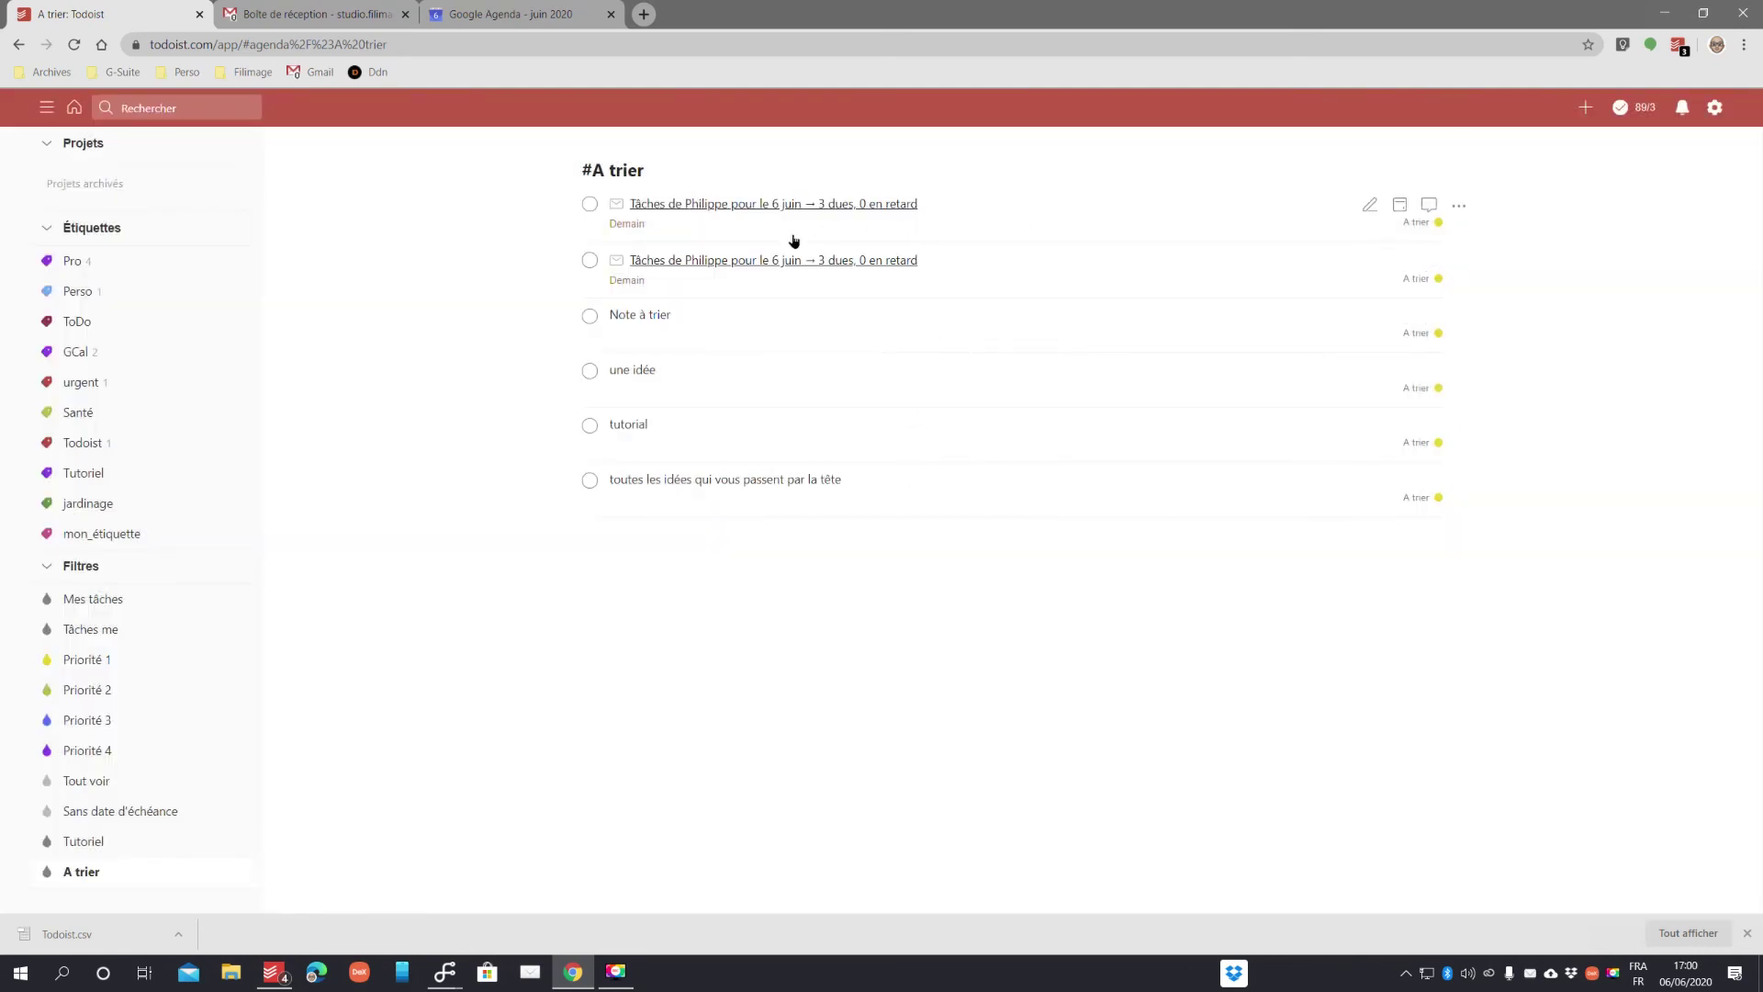
- Start a quick-add task named "tache" and tag it with the label "Perso"
click(1586, 110)
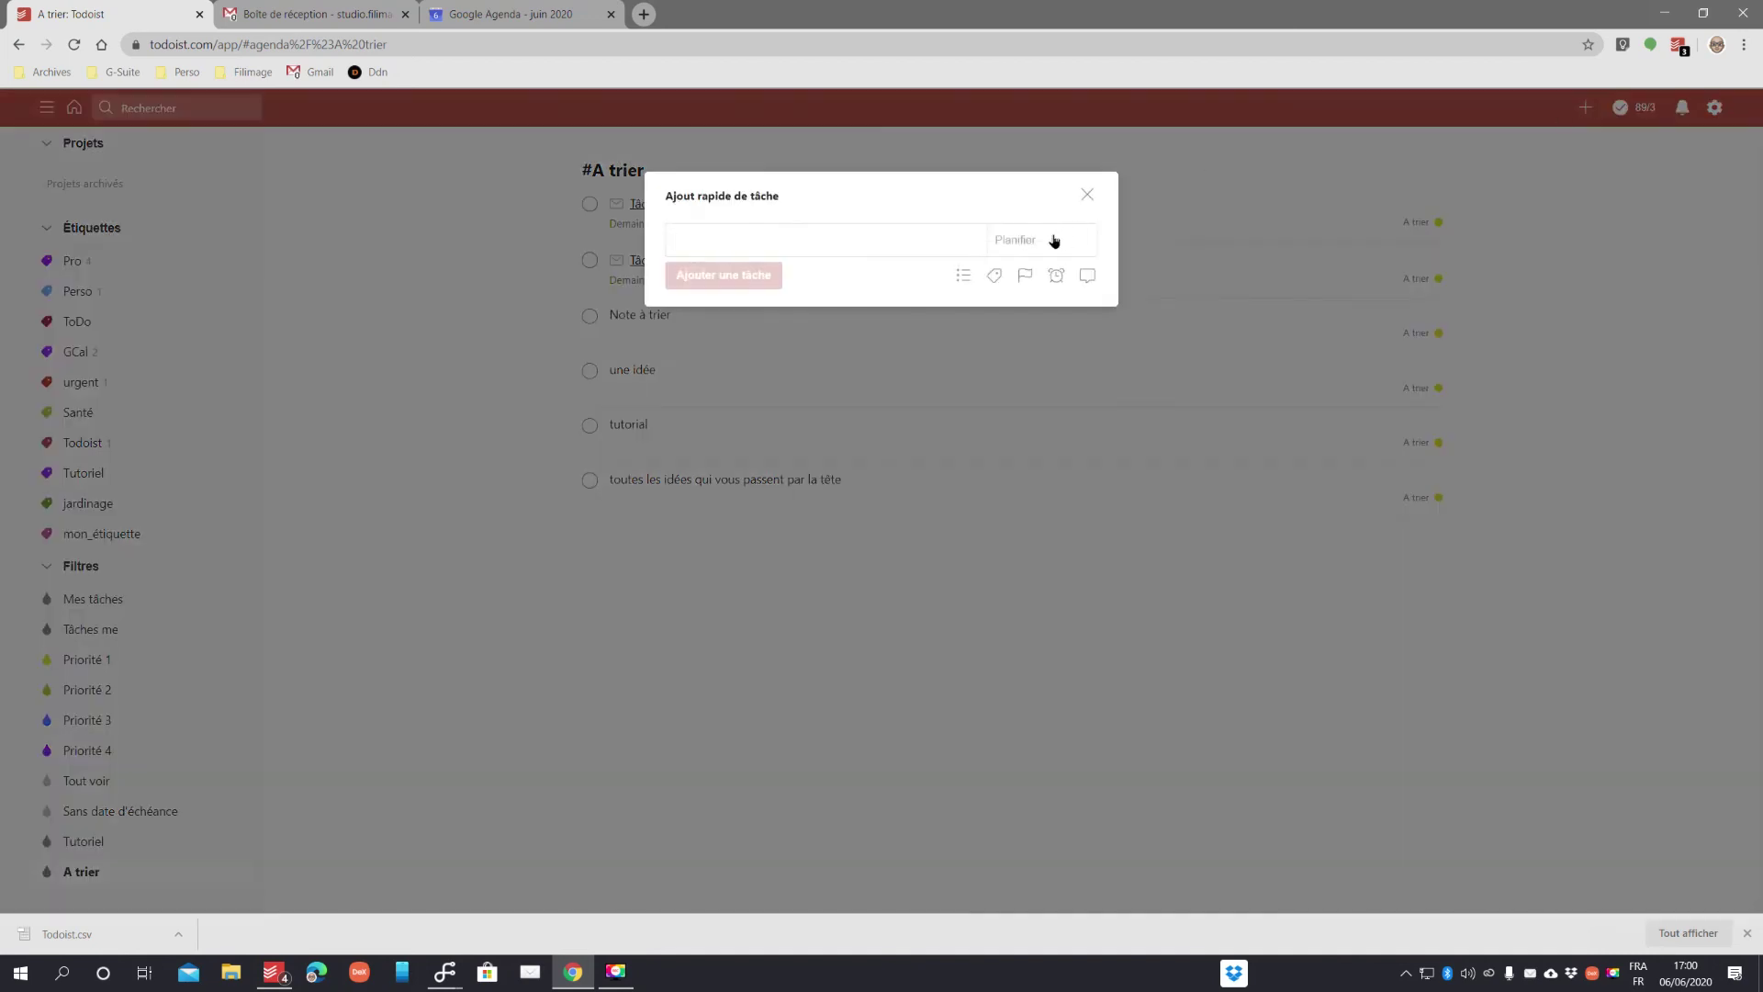
text(tache)
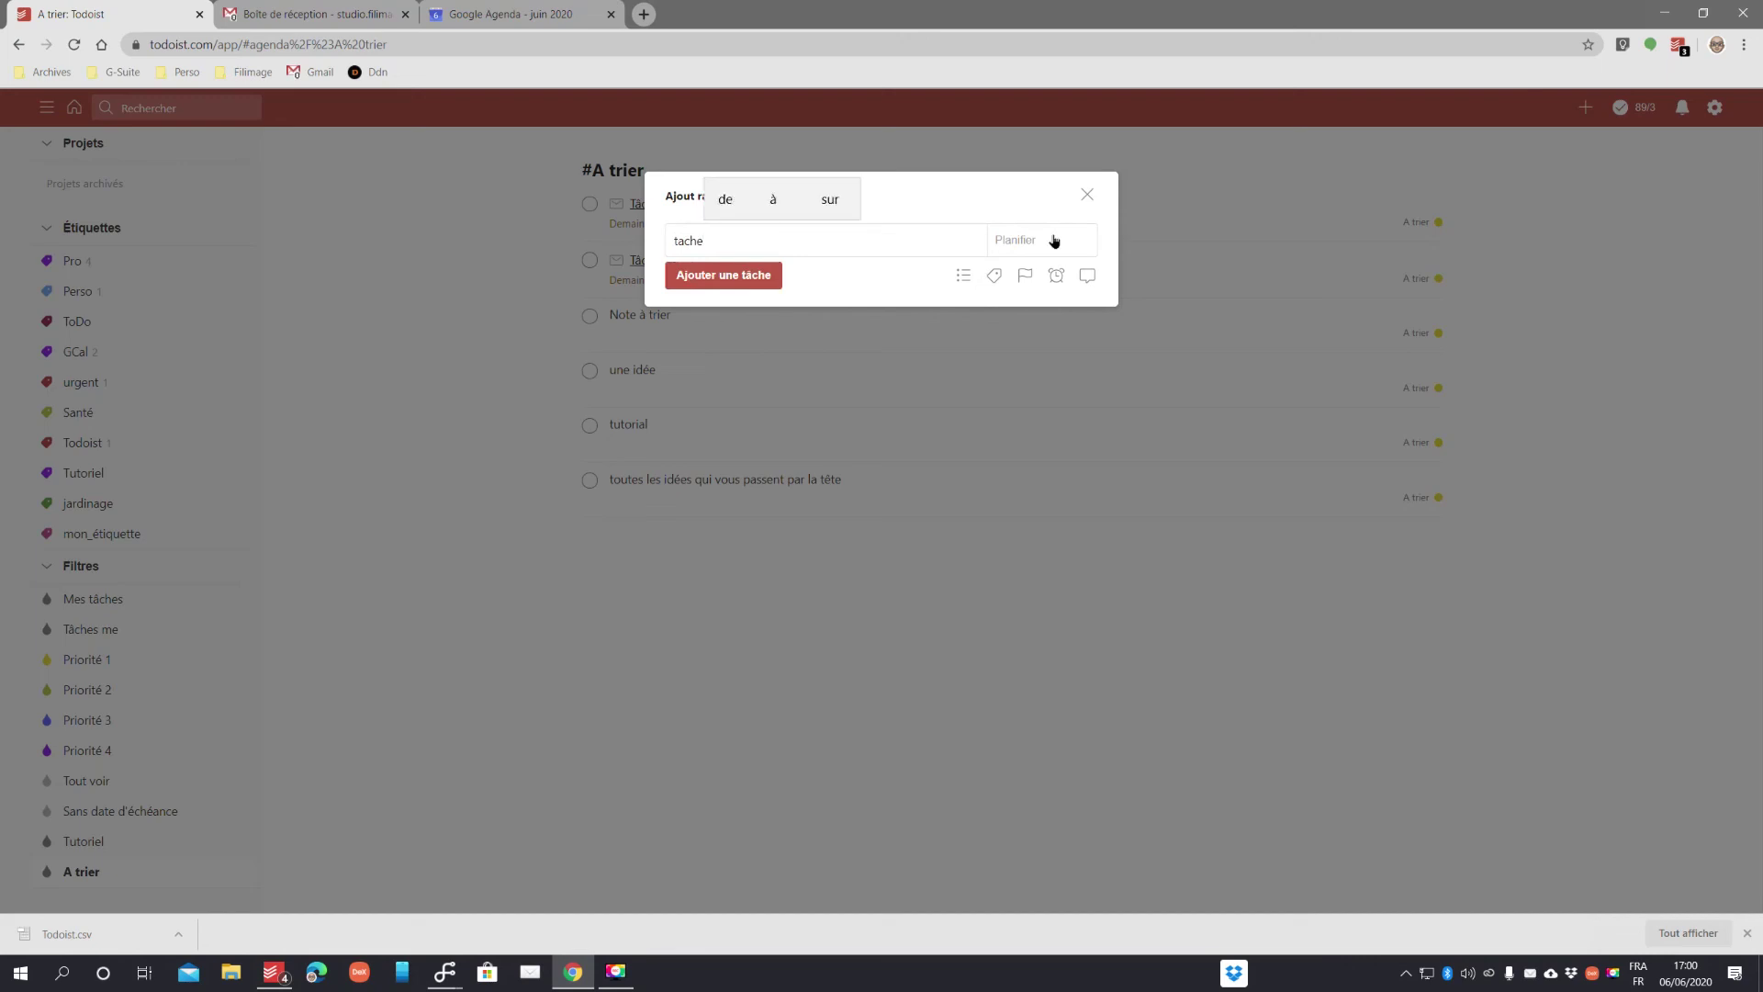
text( @)
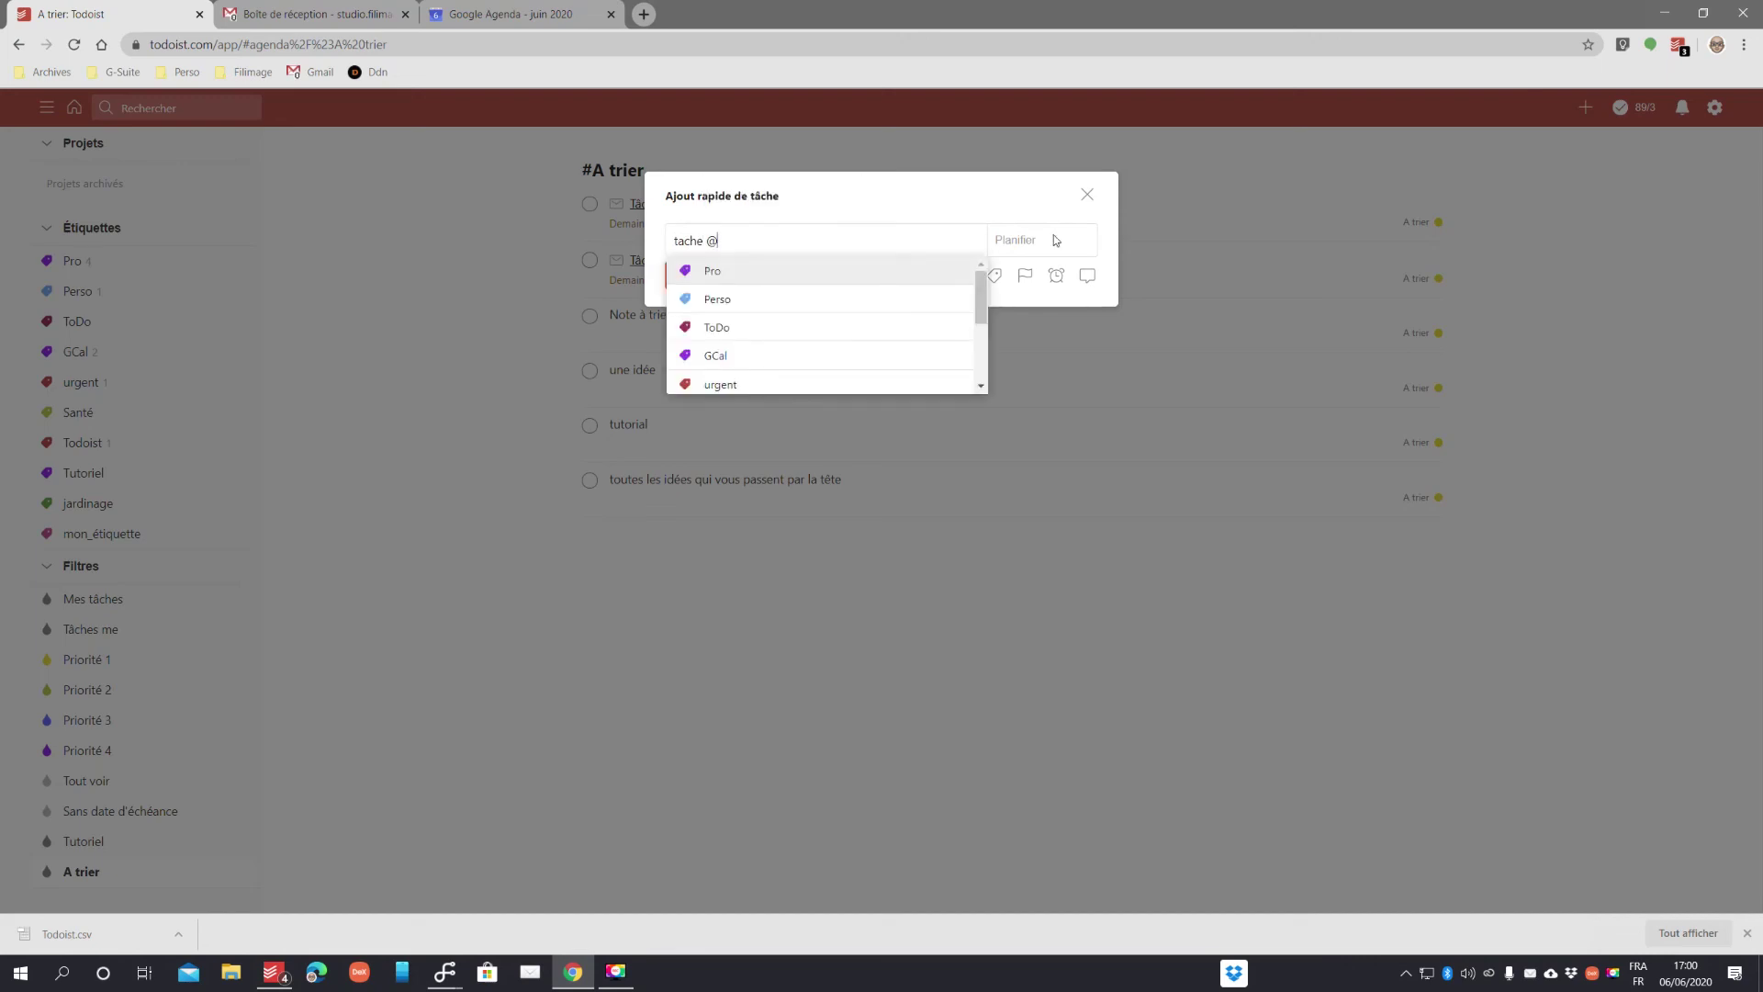
key(Down)
key(Return)
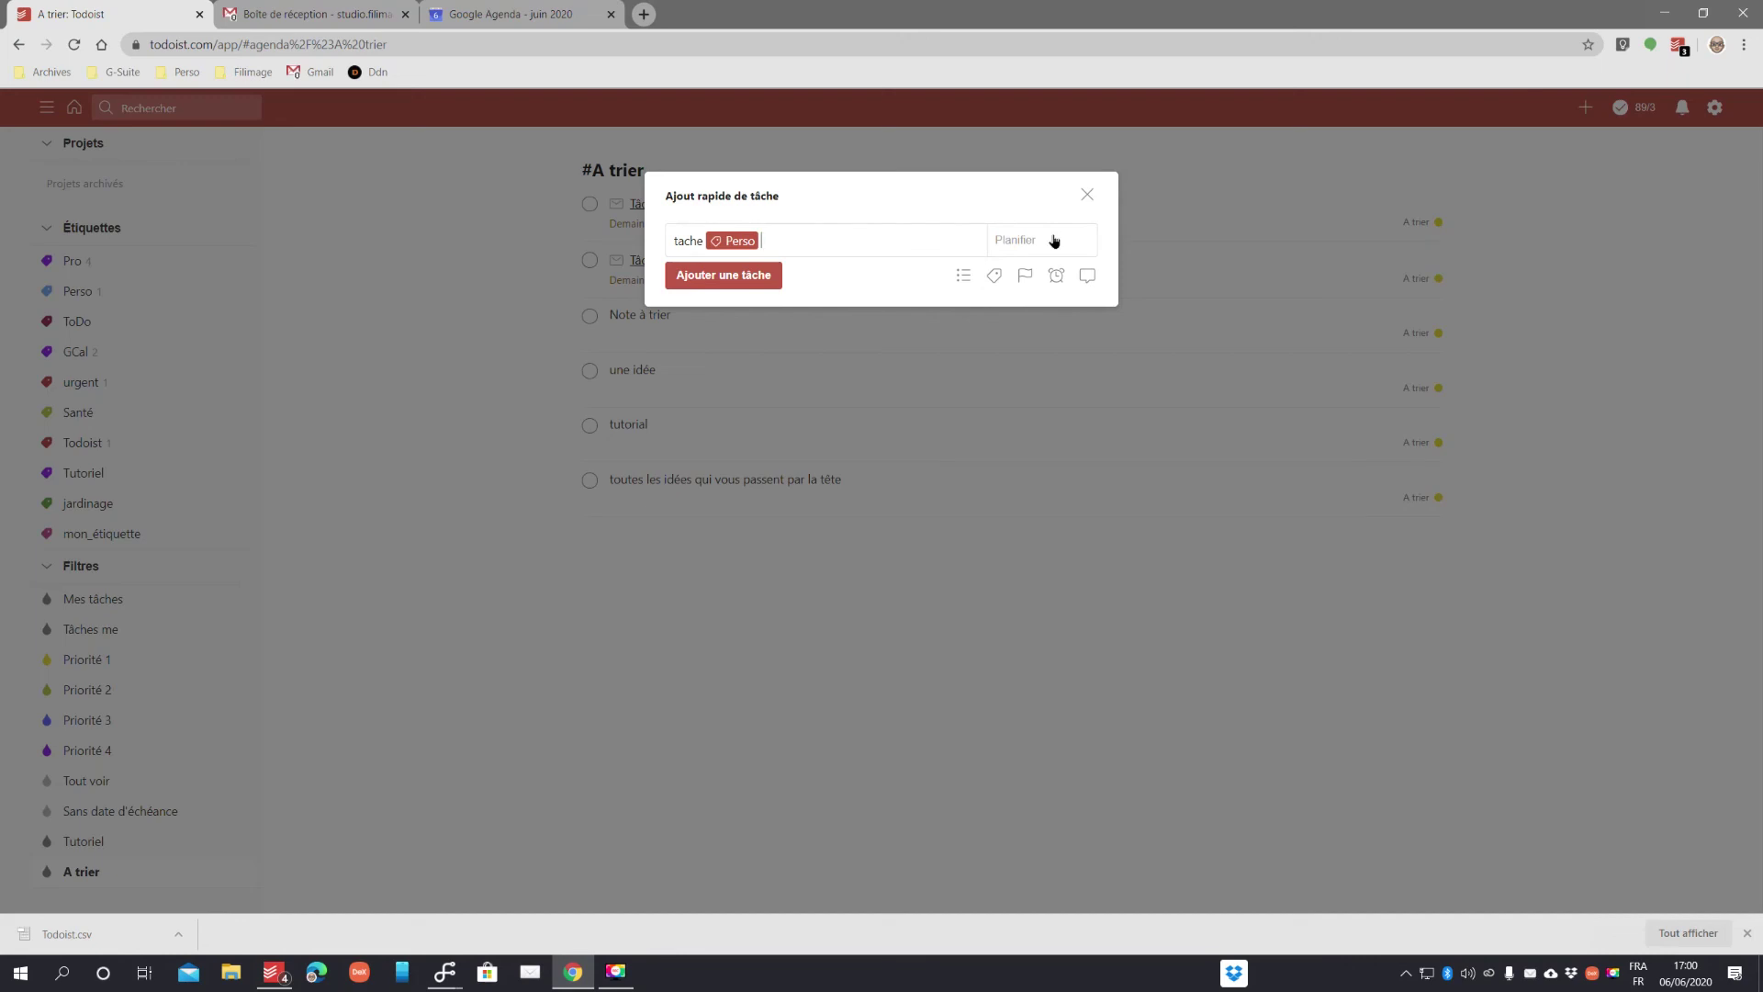
- Assign the new task to the "Formations" project with the due date "demain" and add it
text(#)
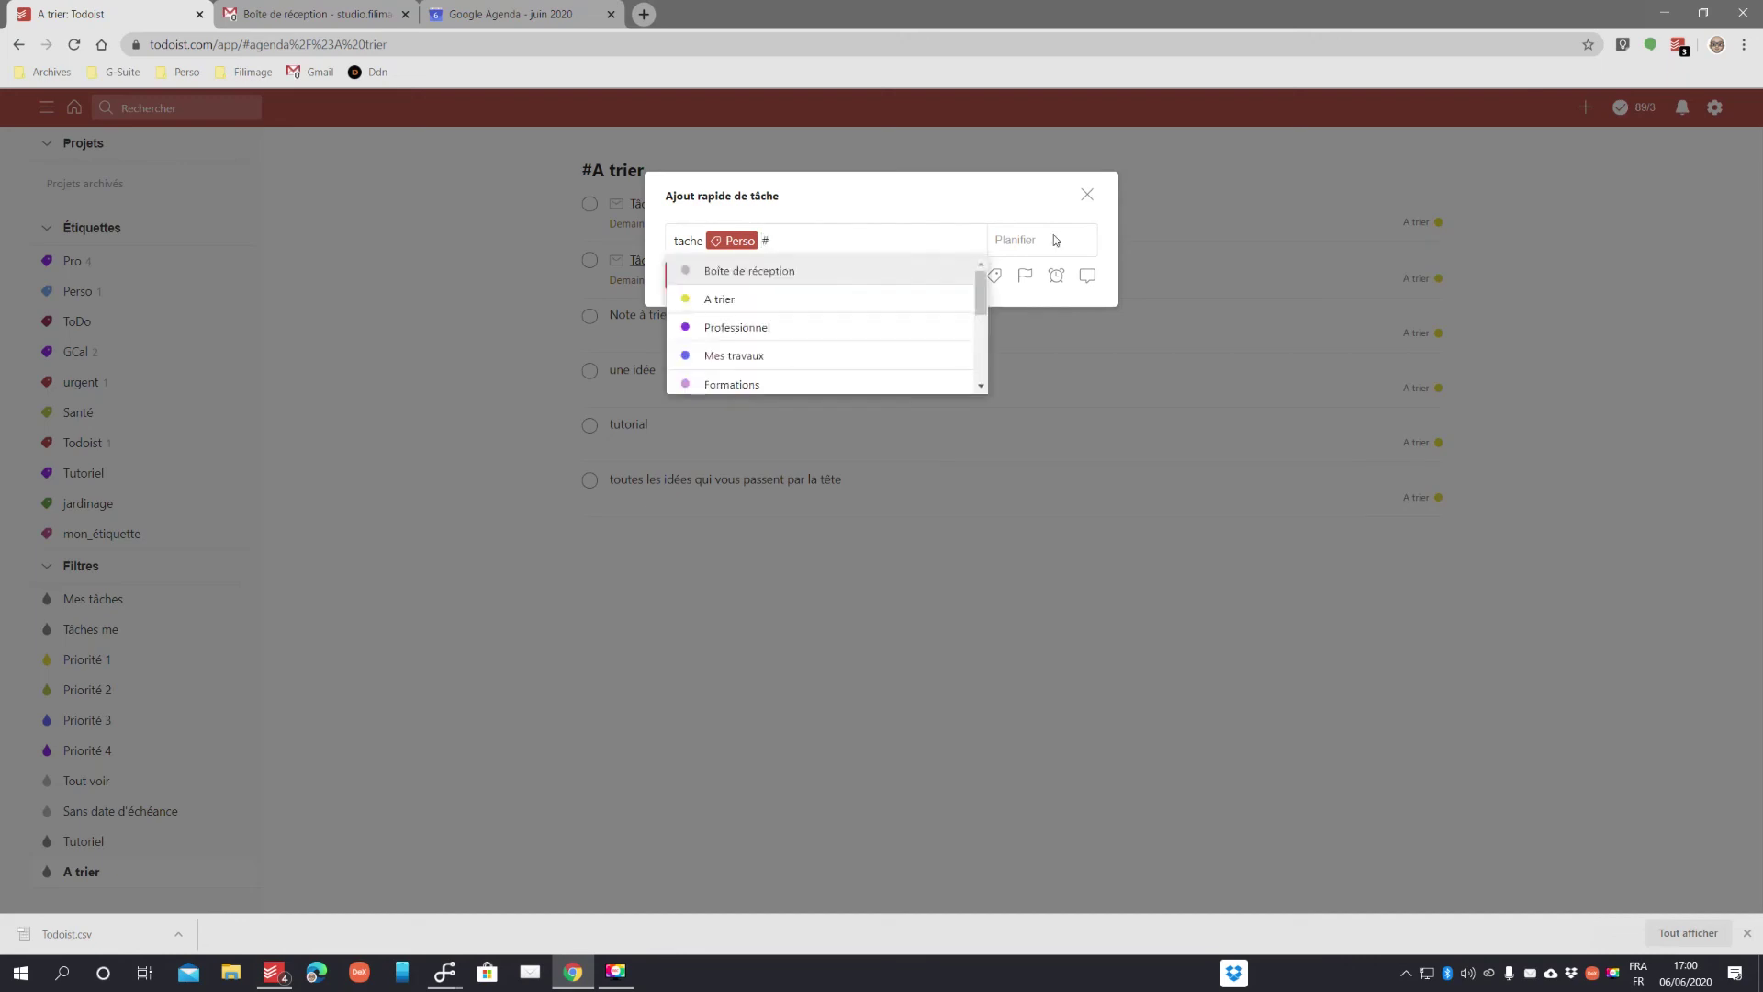
key(Down)
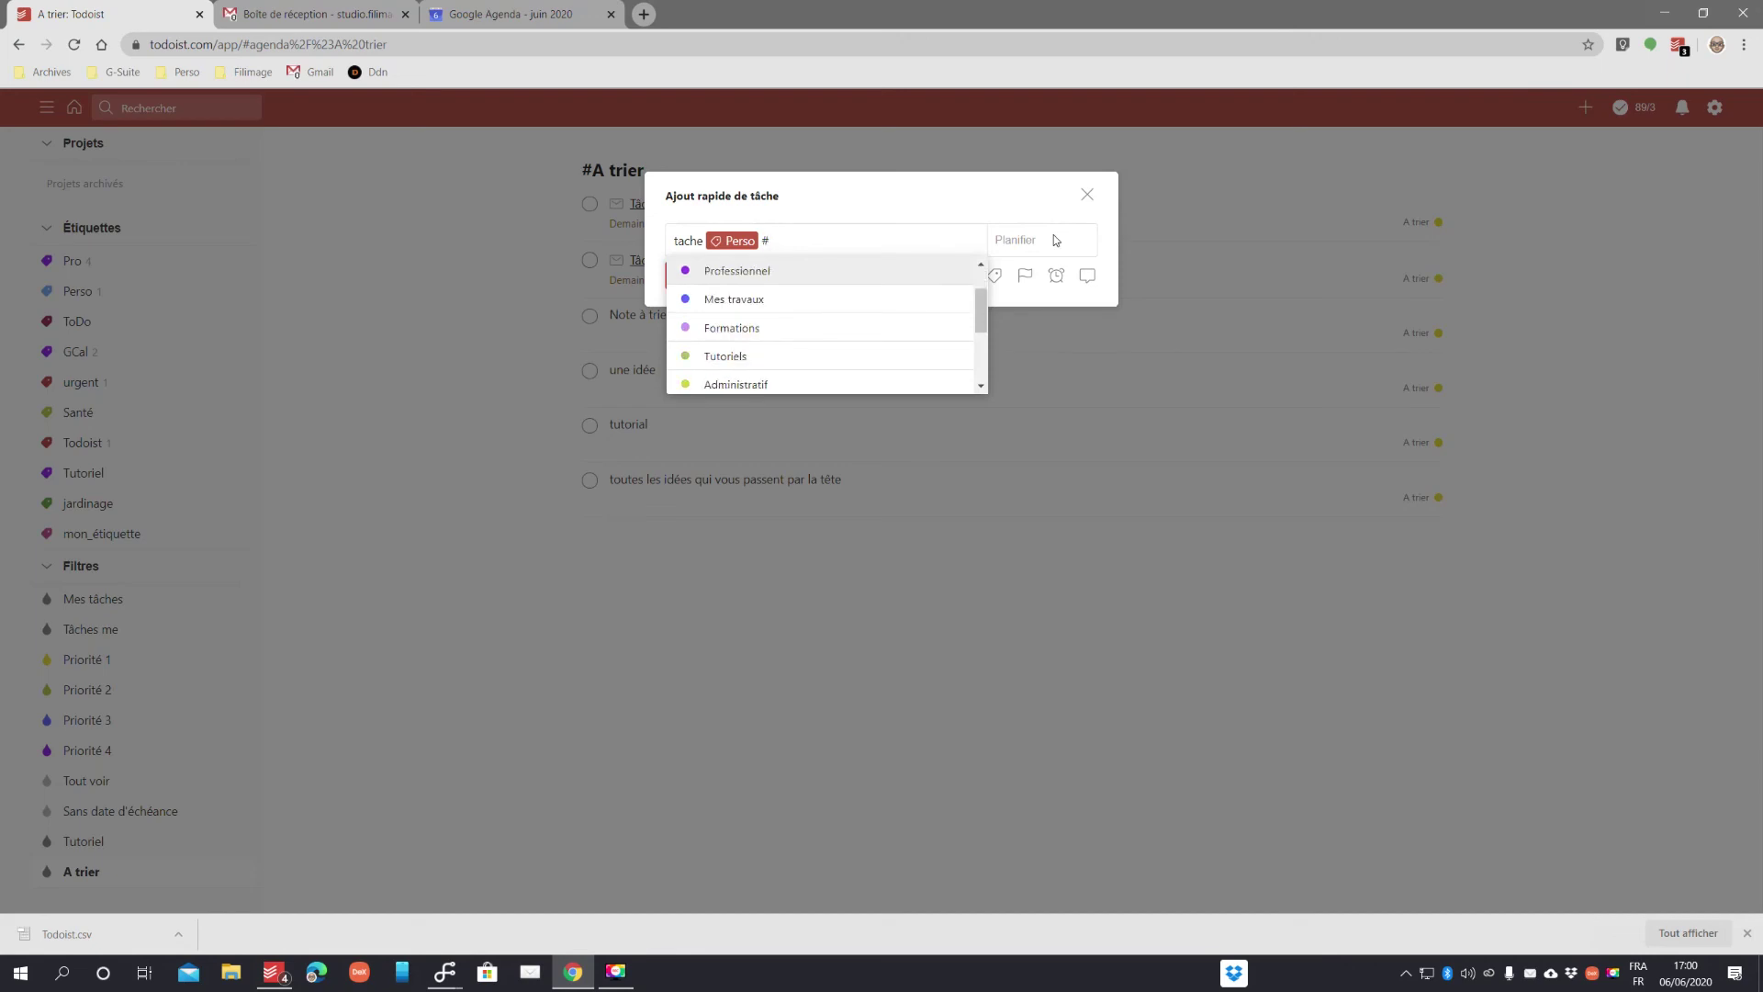
key(Down)
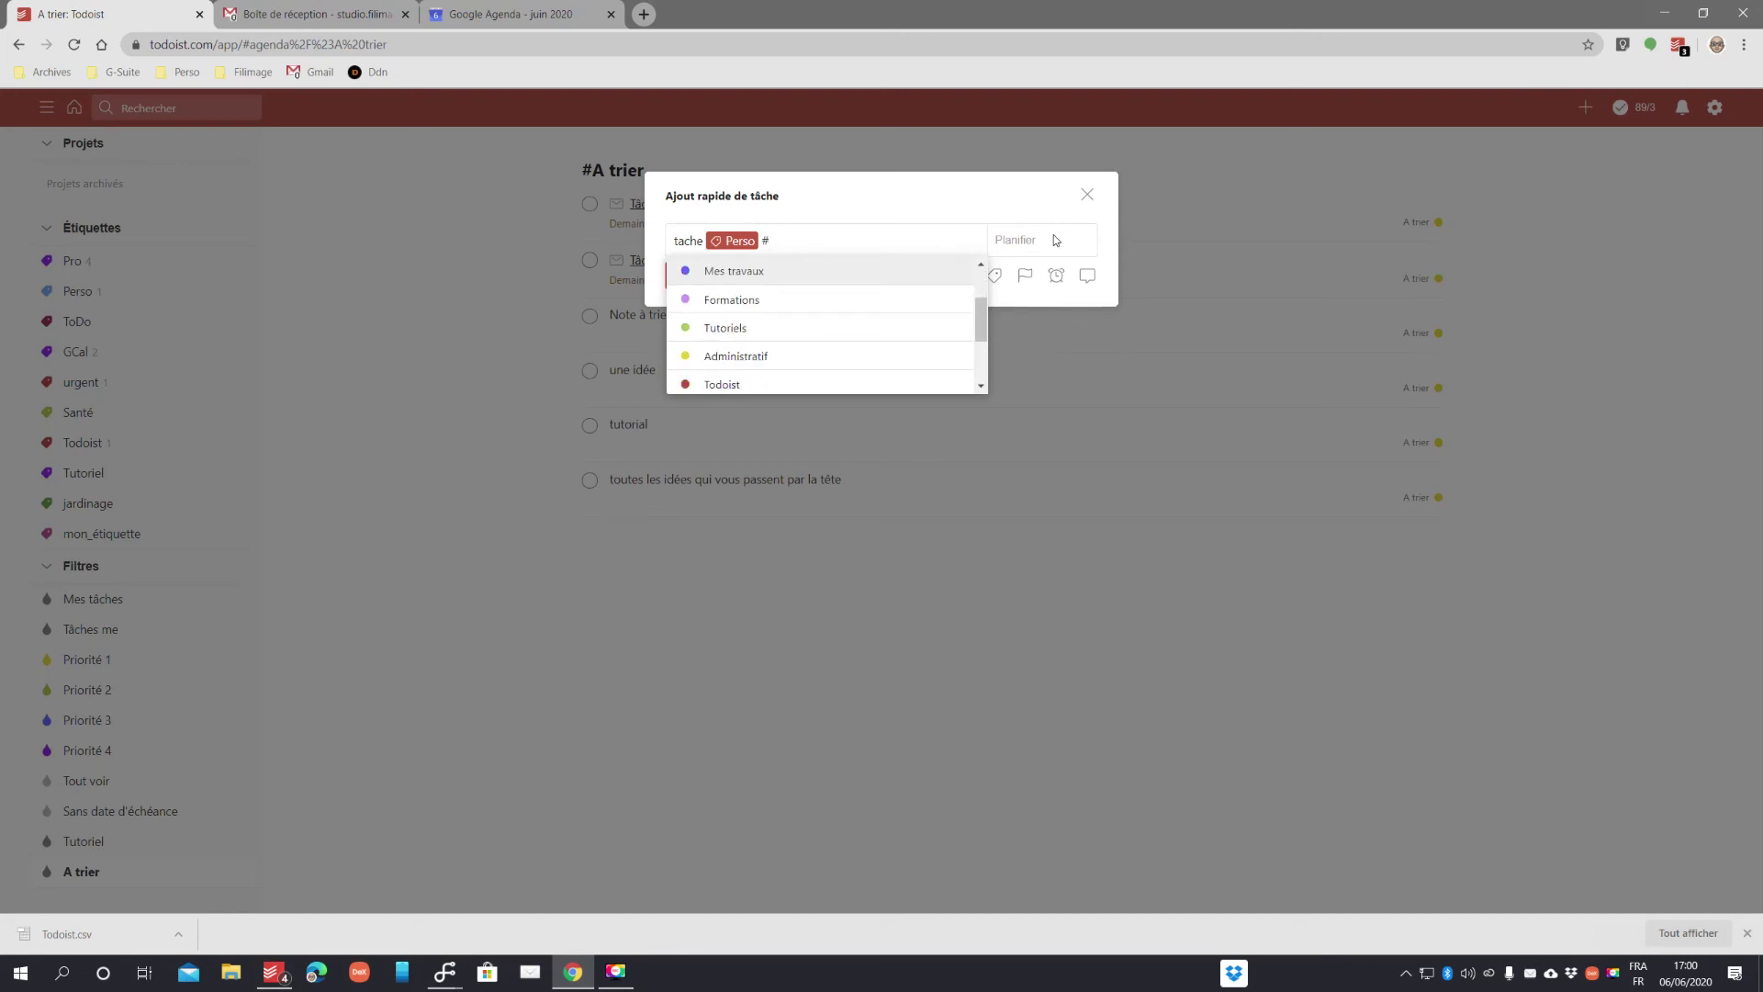
scroll(730, 385, up, 1)
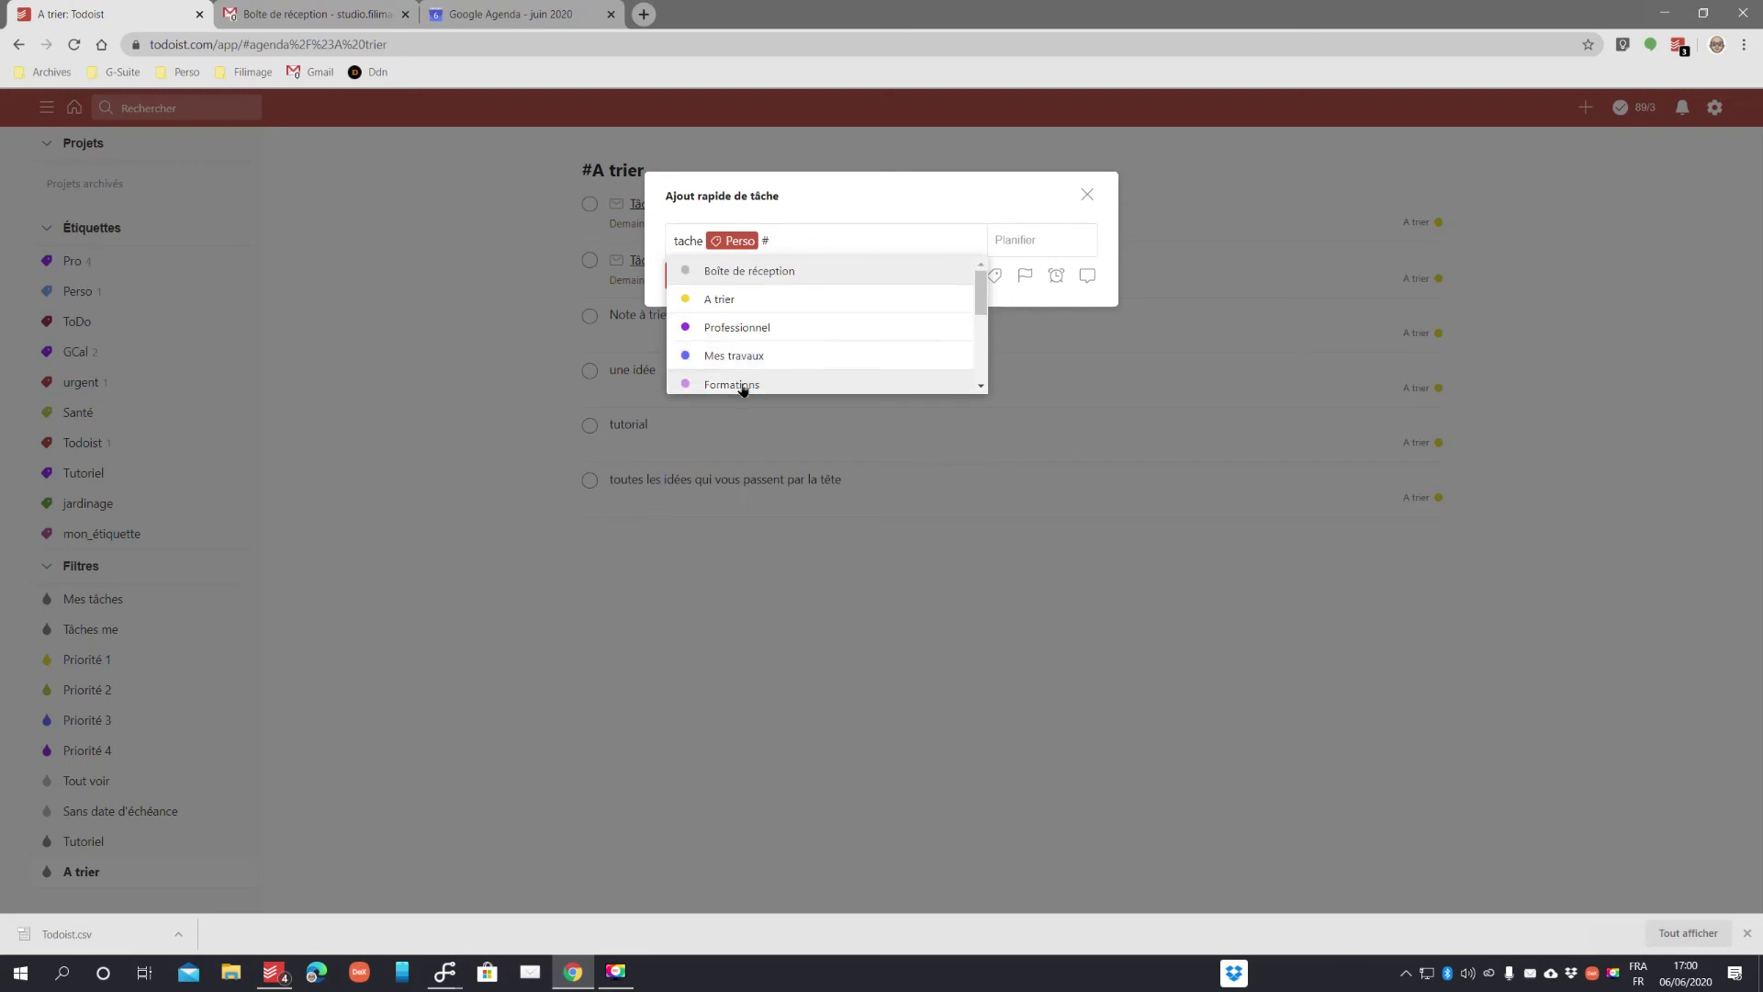
click(741, 385)
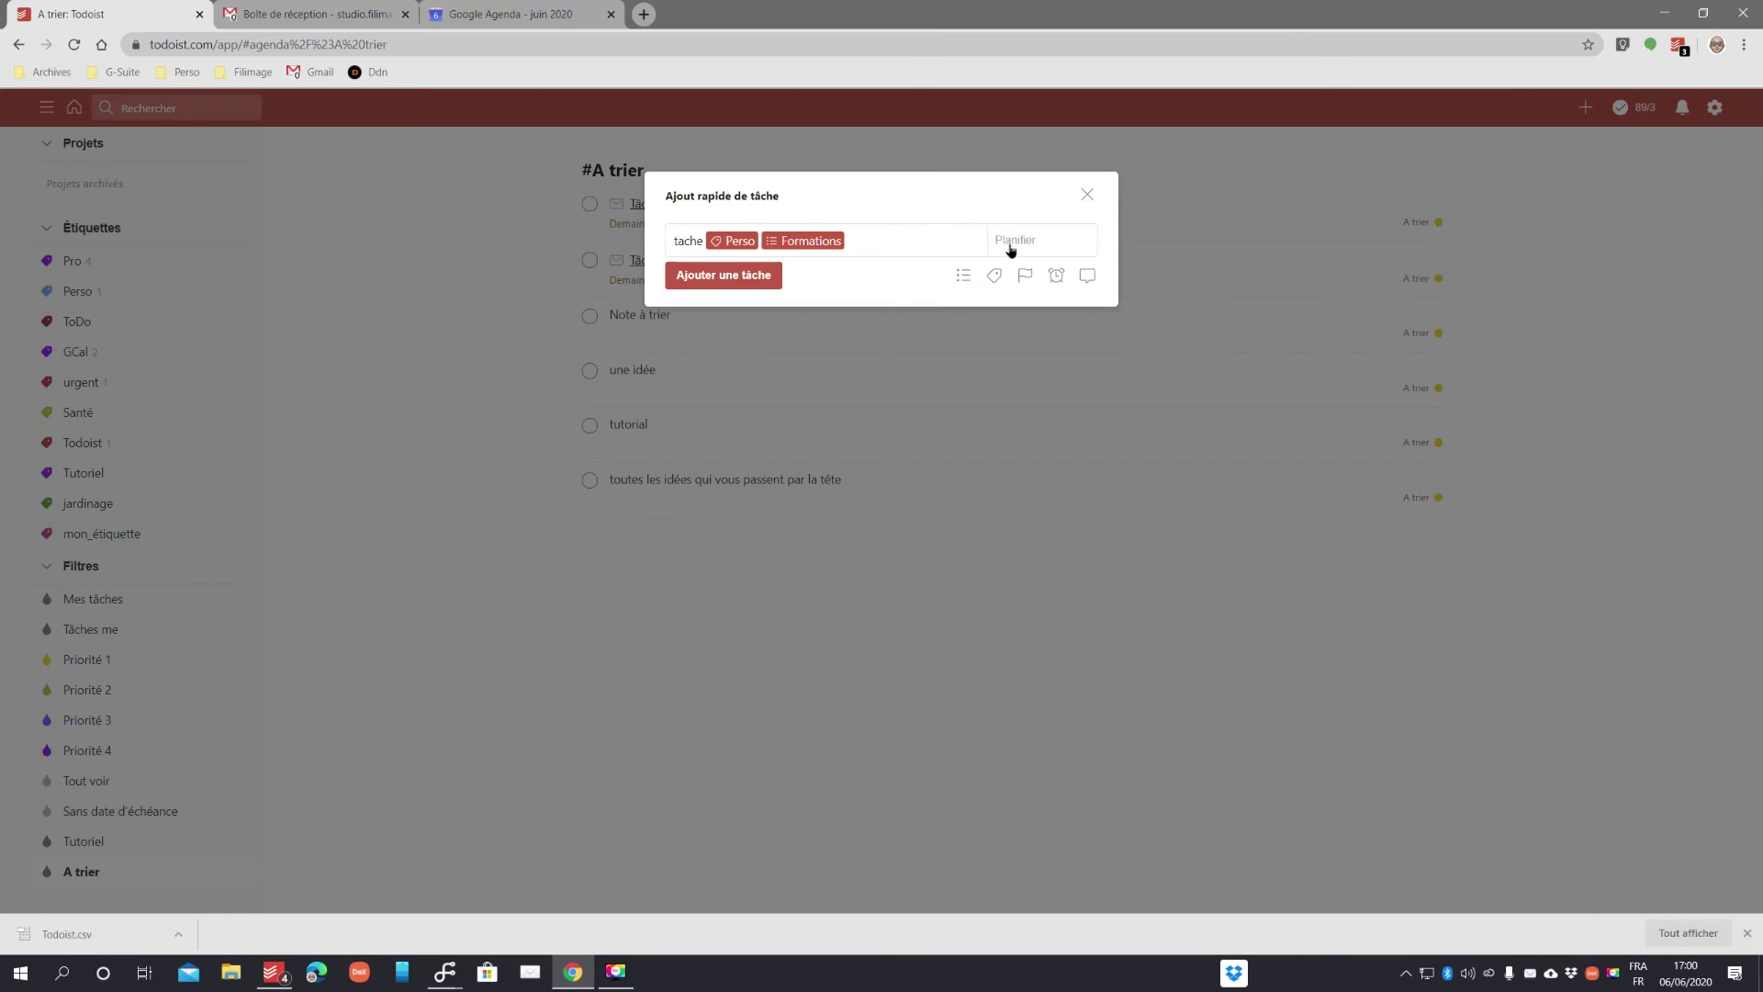
text(demain)
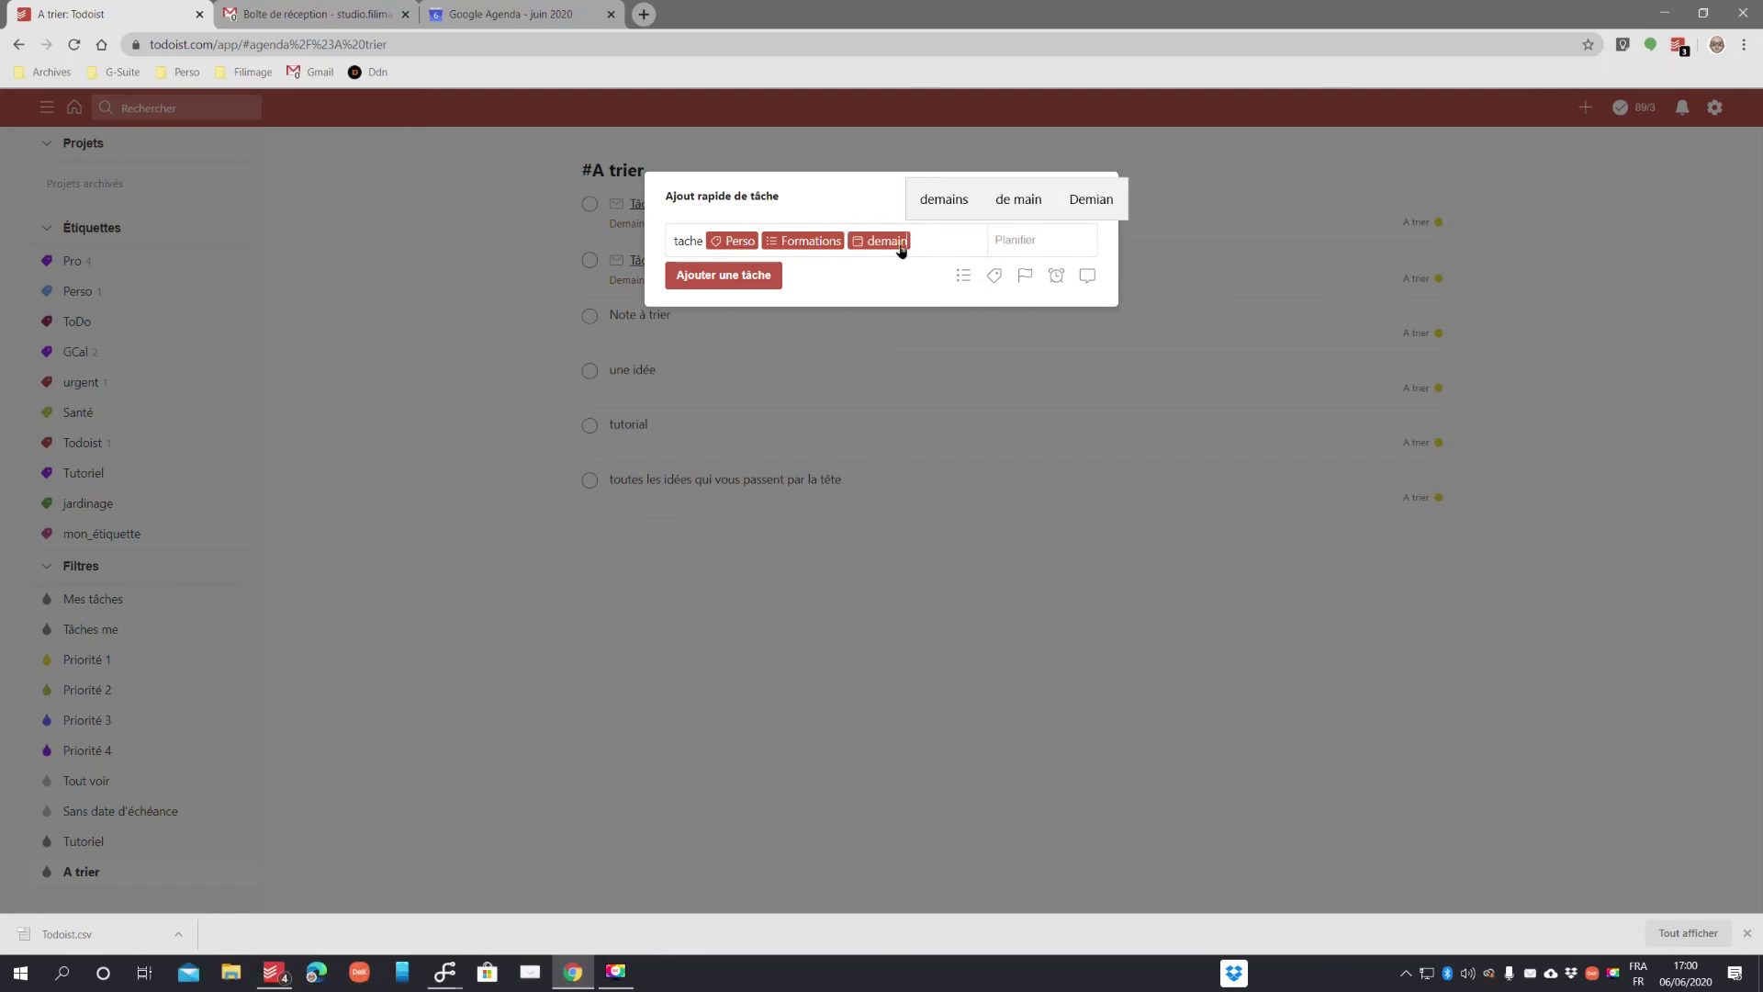
click(735, 283)
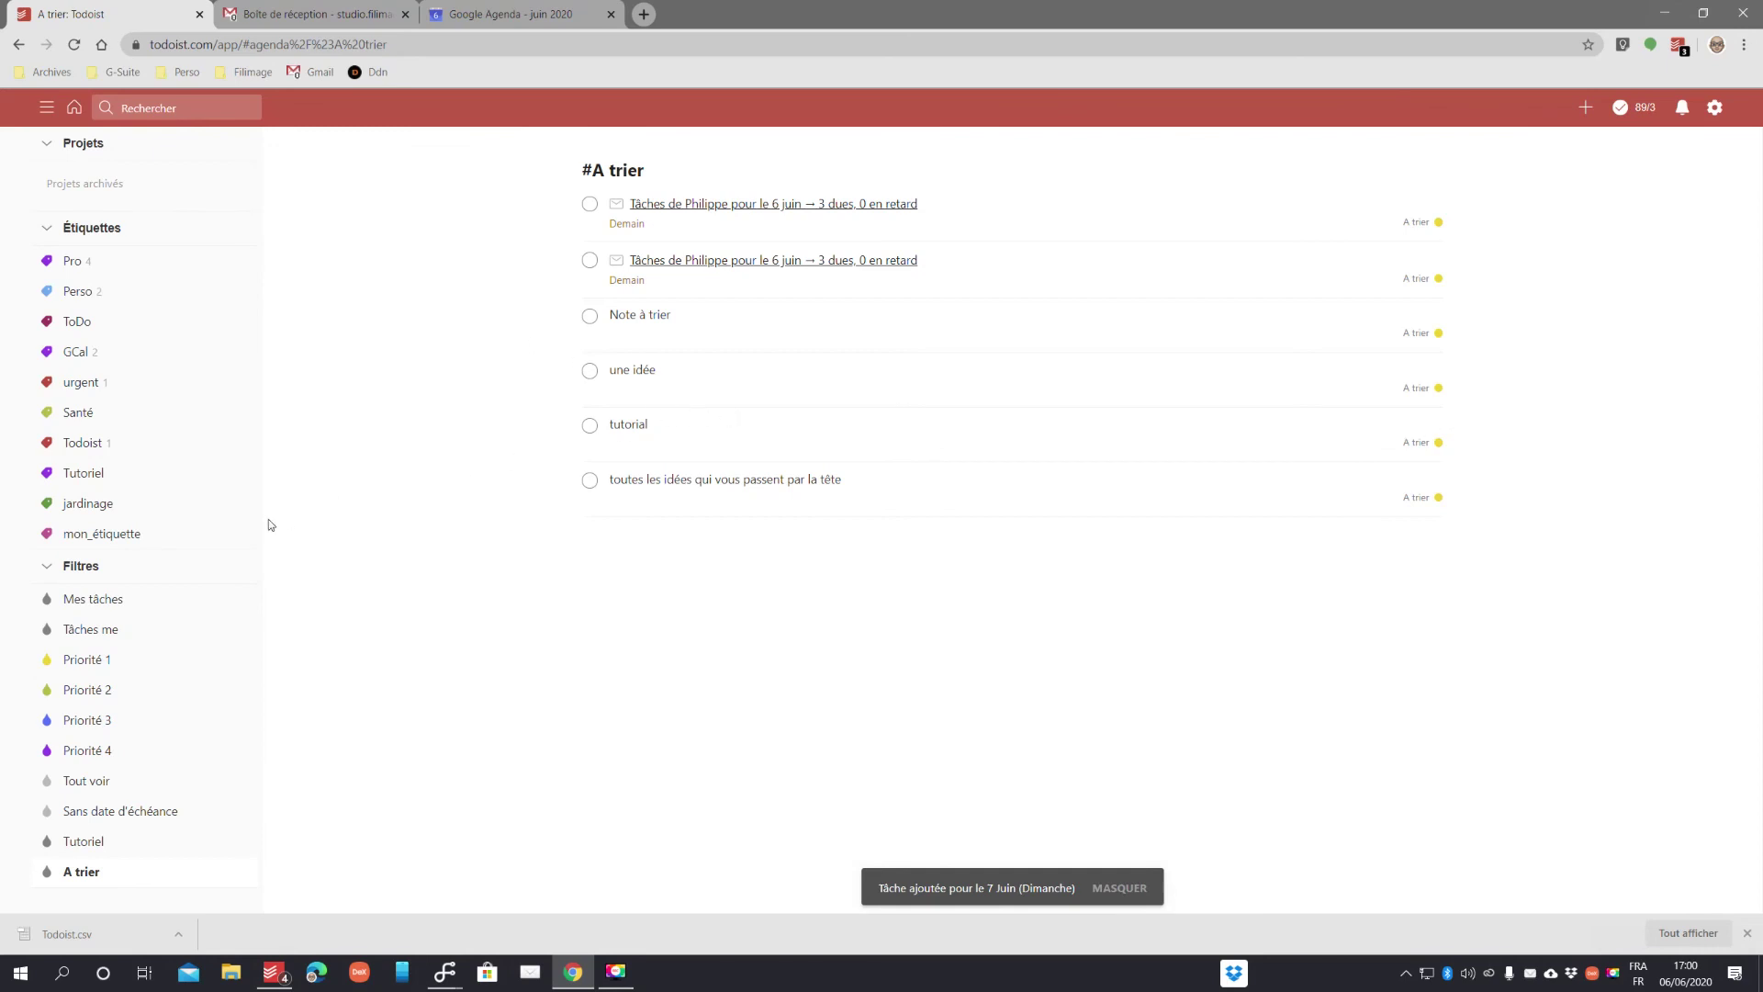
- View the upcoming tasks in "Prochainement" and try the "Ouvrir l'e-mail dans Spark" link of tomorrow's message task, closing the tab it opens
click(47, 230)
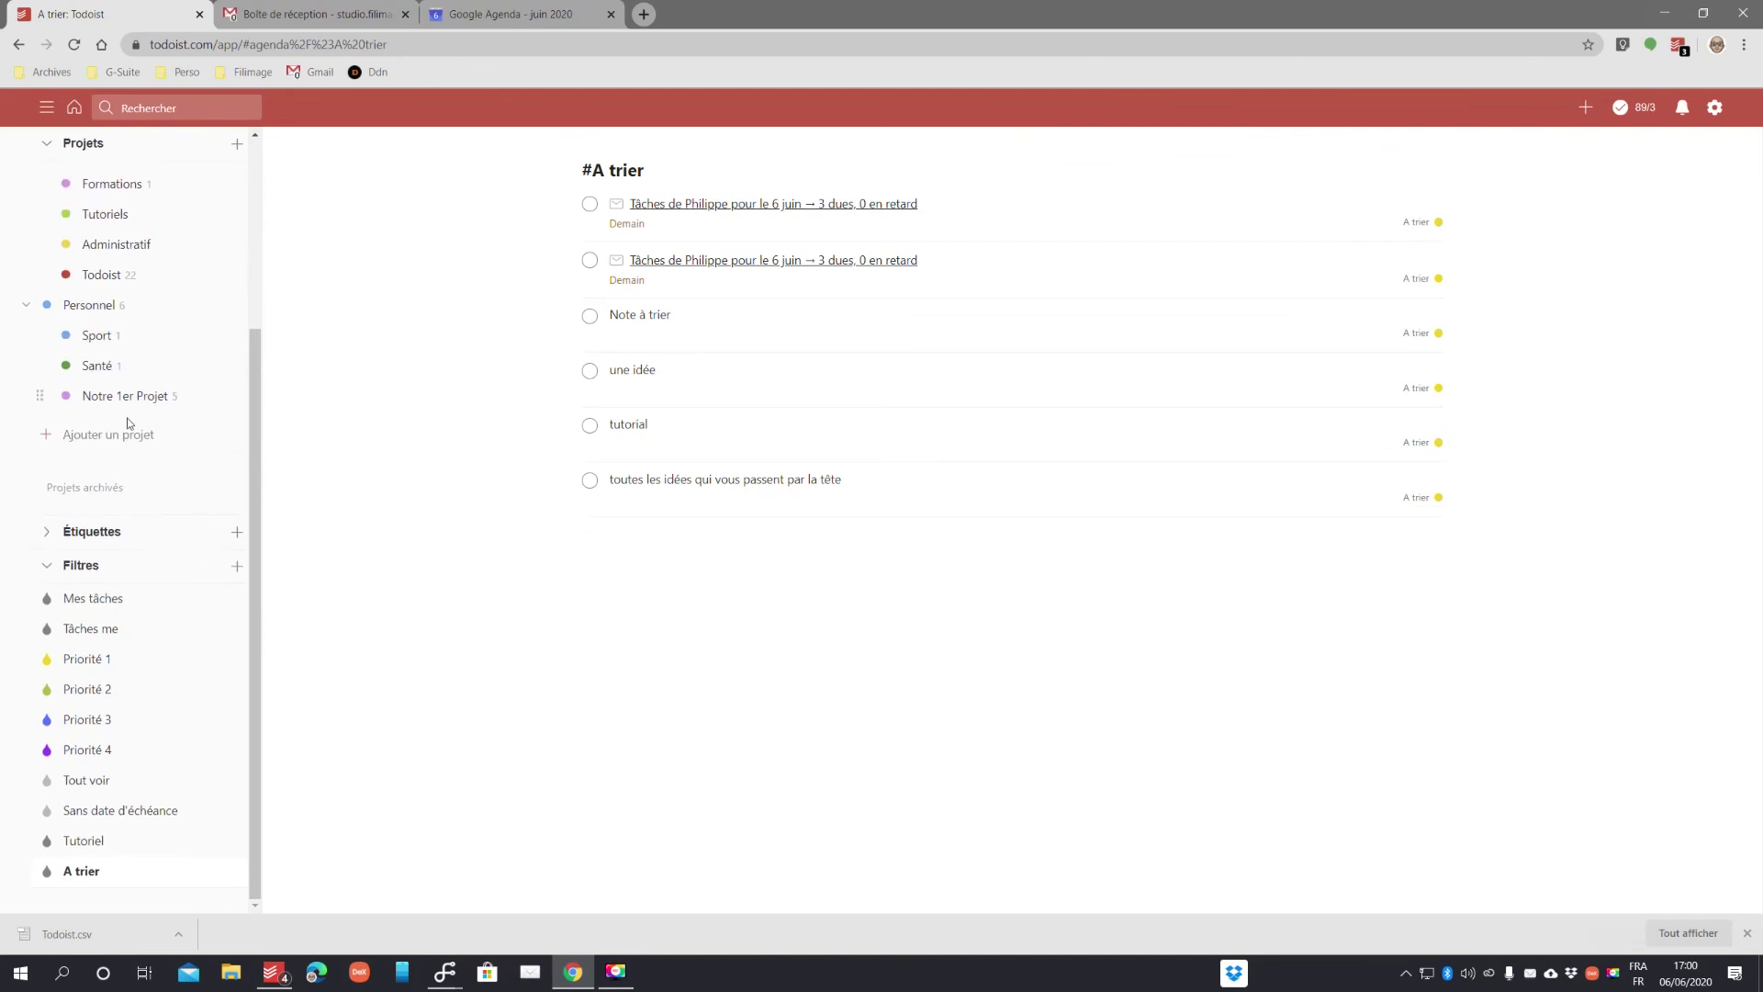
scroll(144, 442, up, 2)
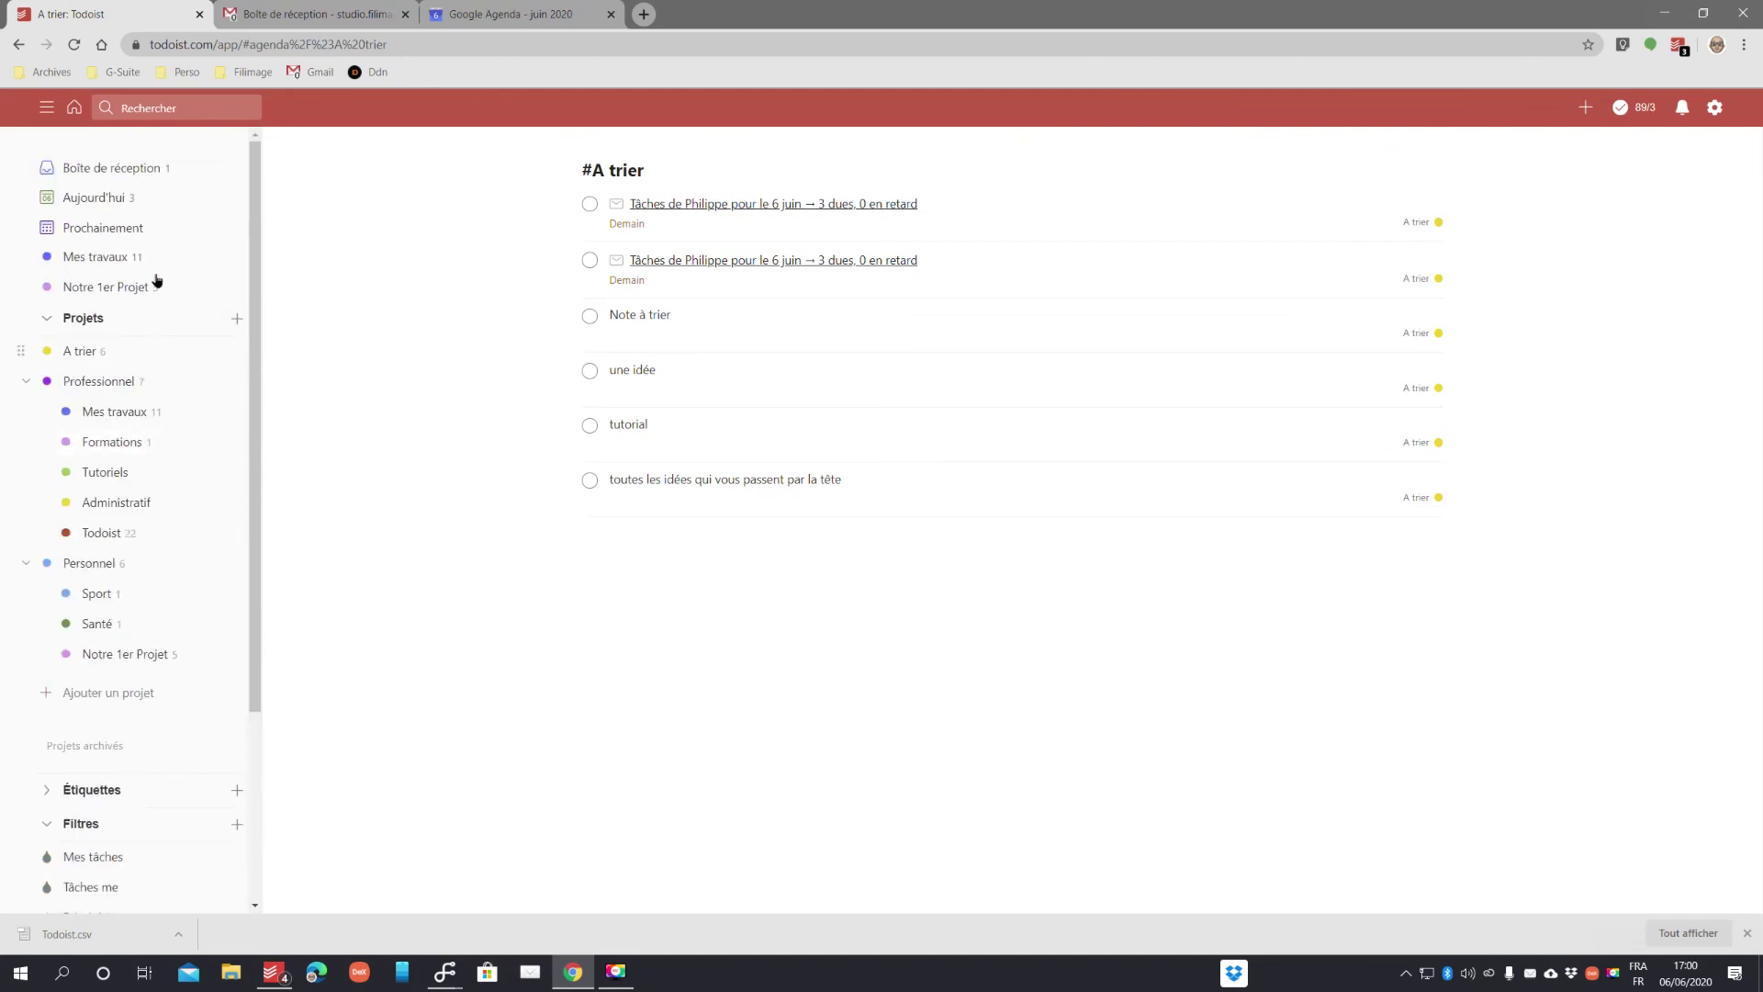
click(116, 234)
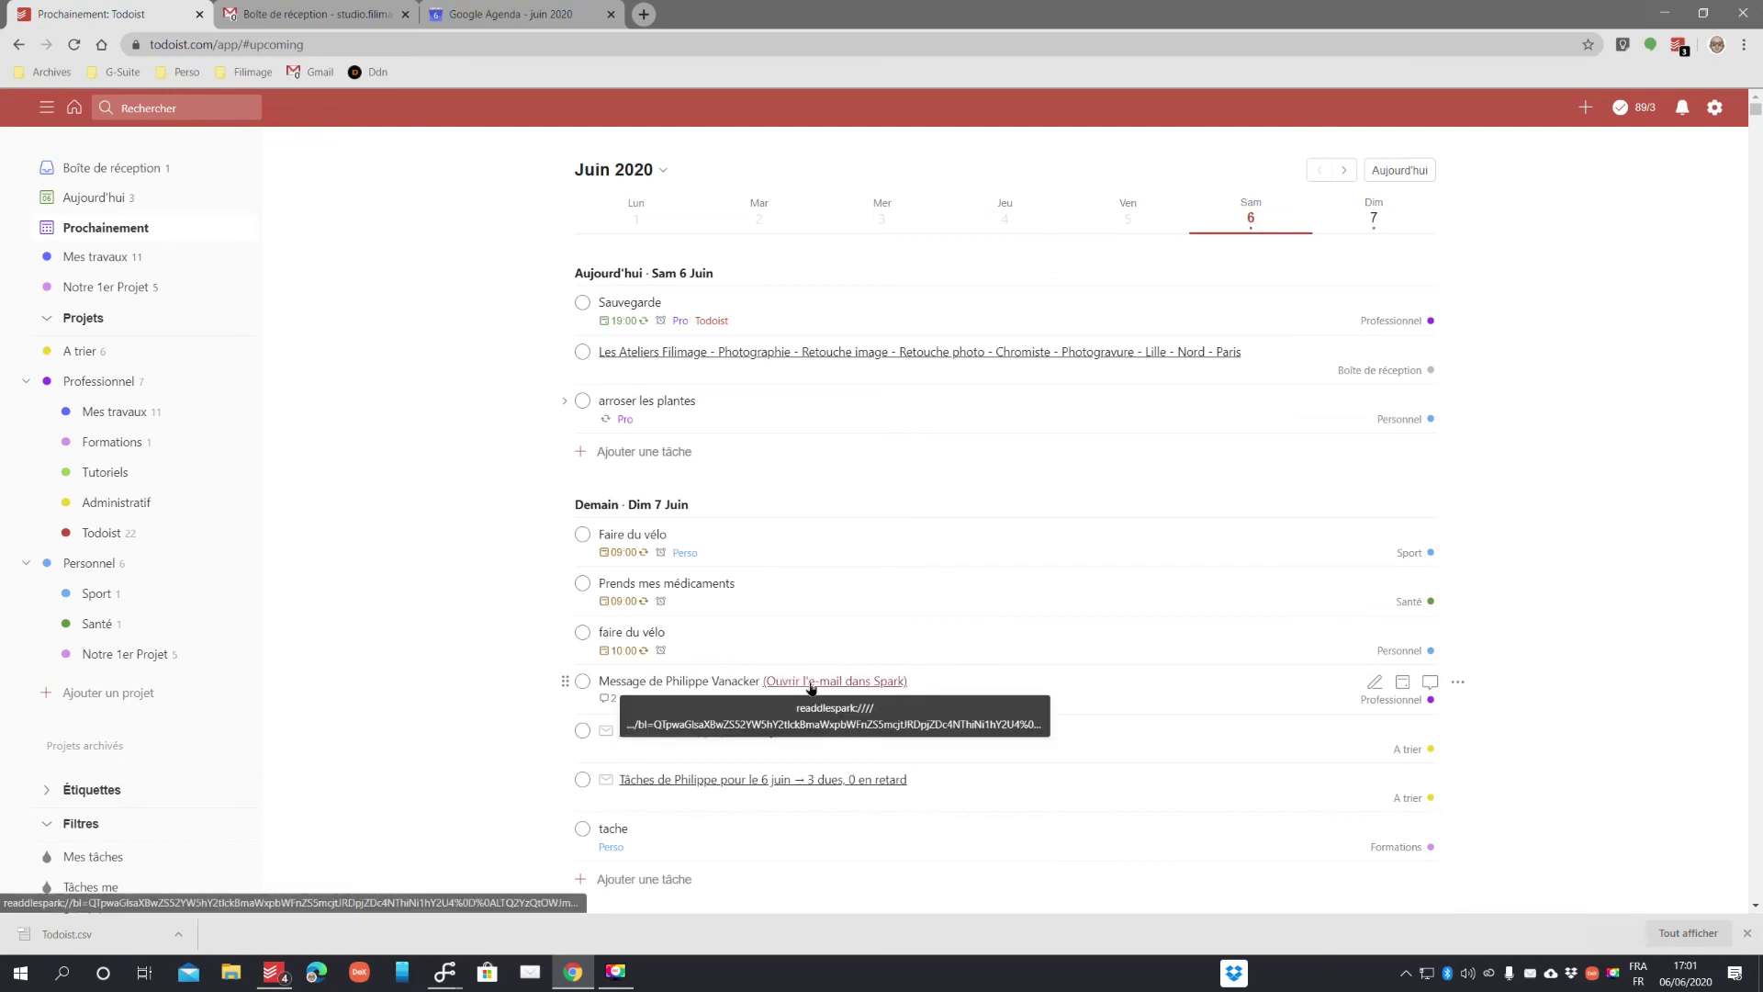
click(811, 684)
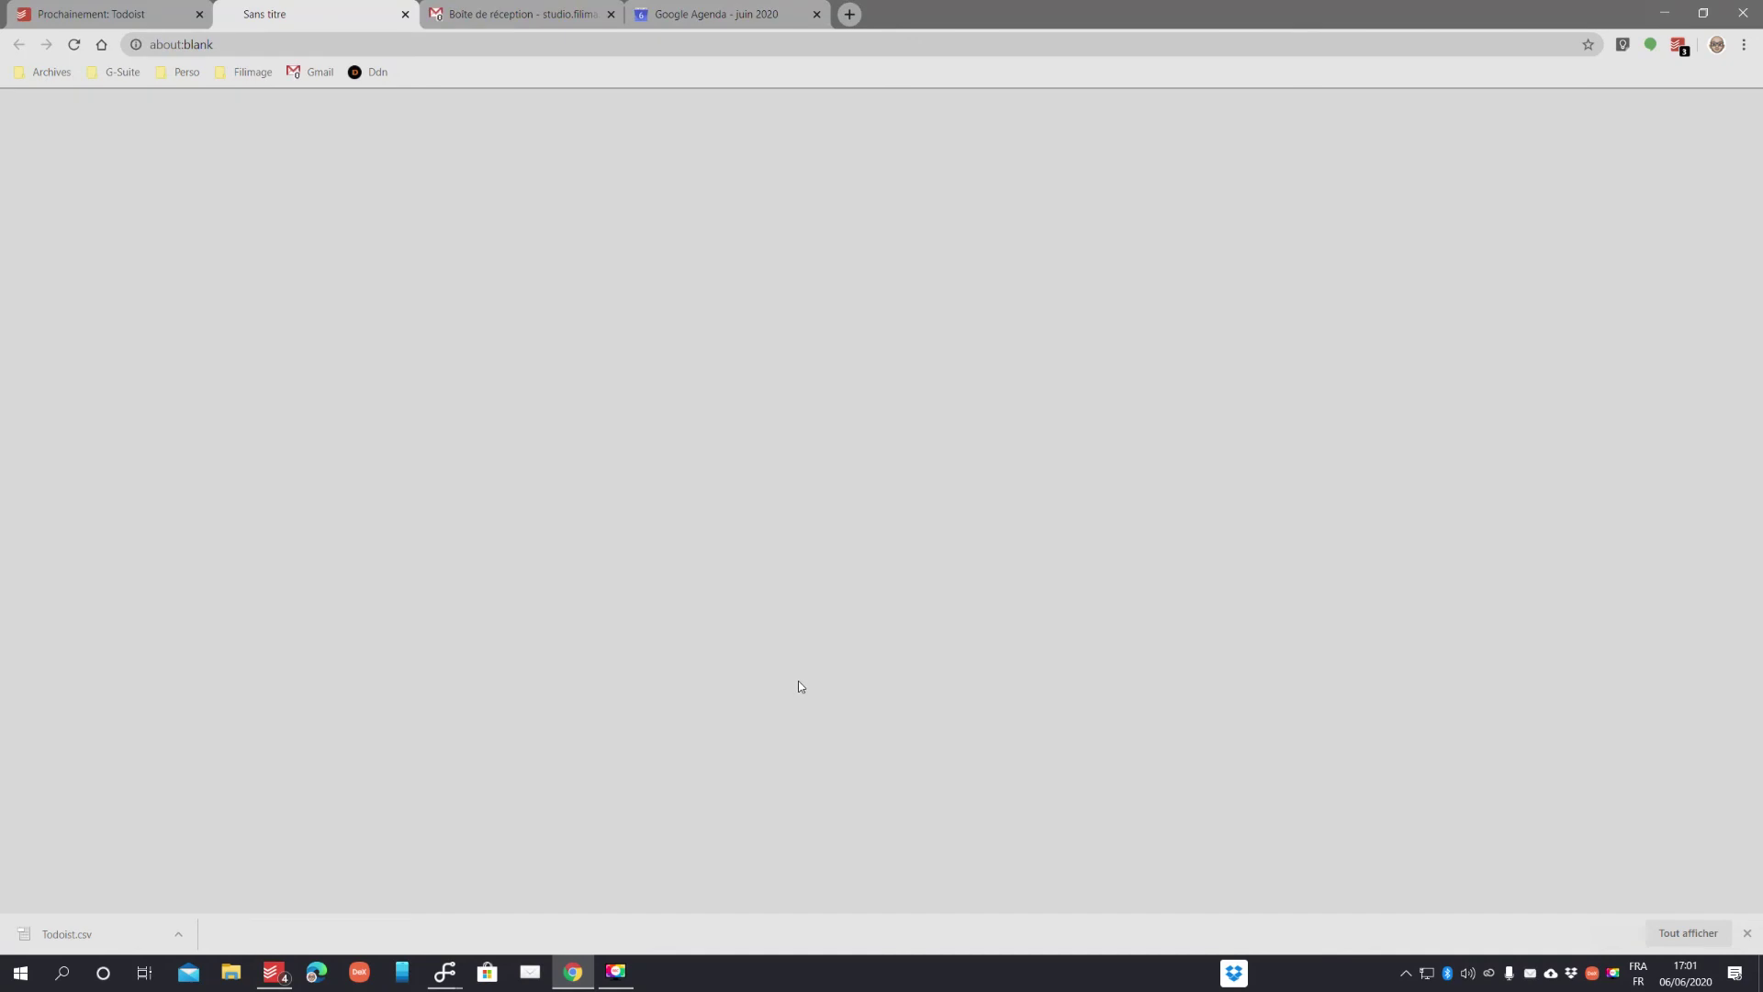
click(405, 15)
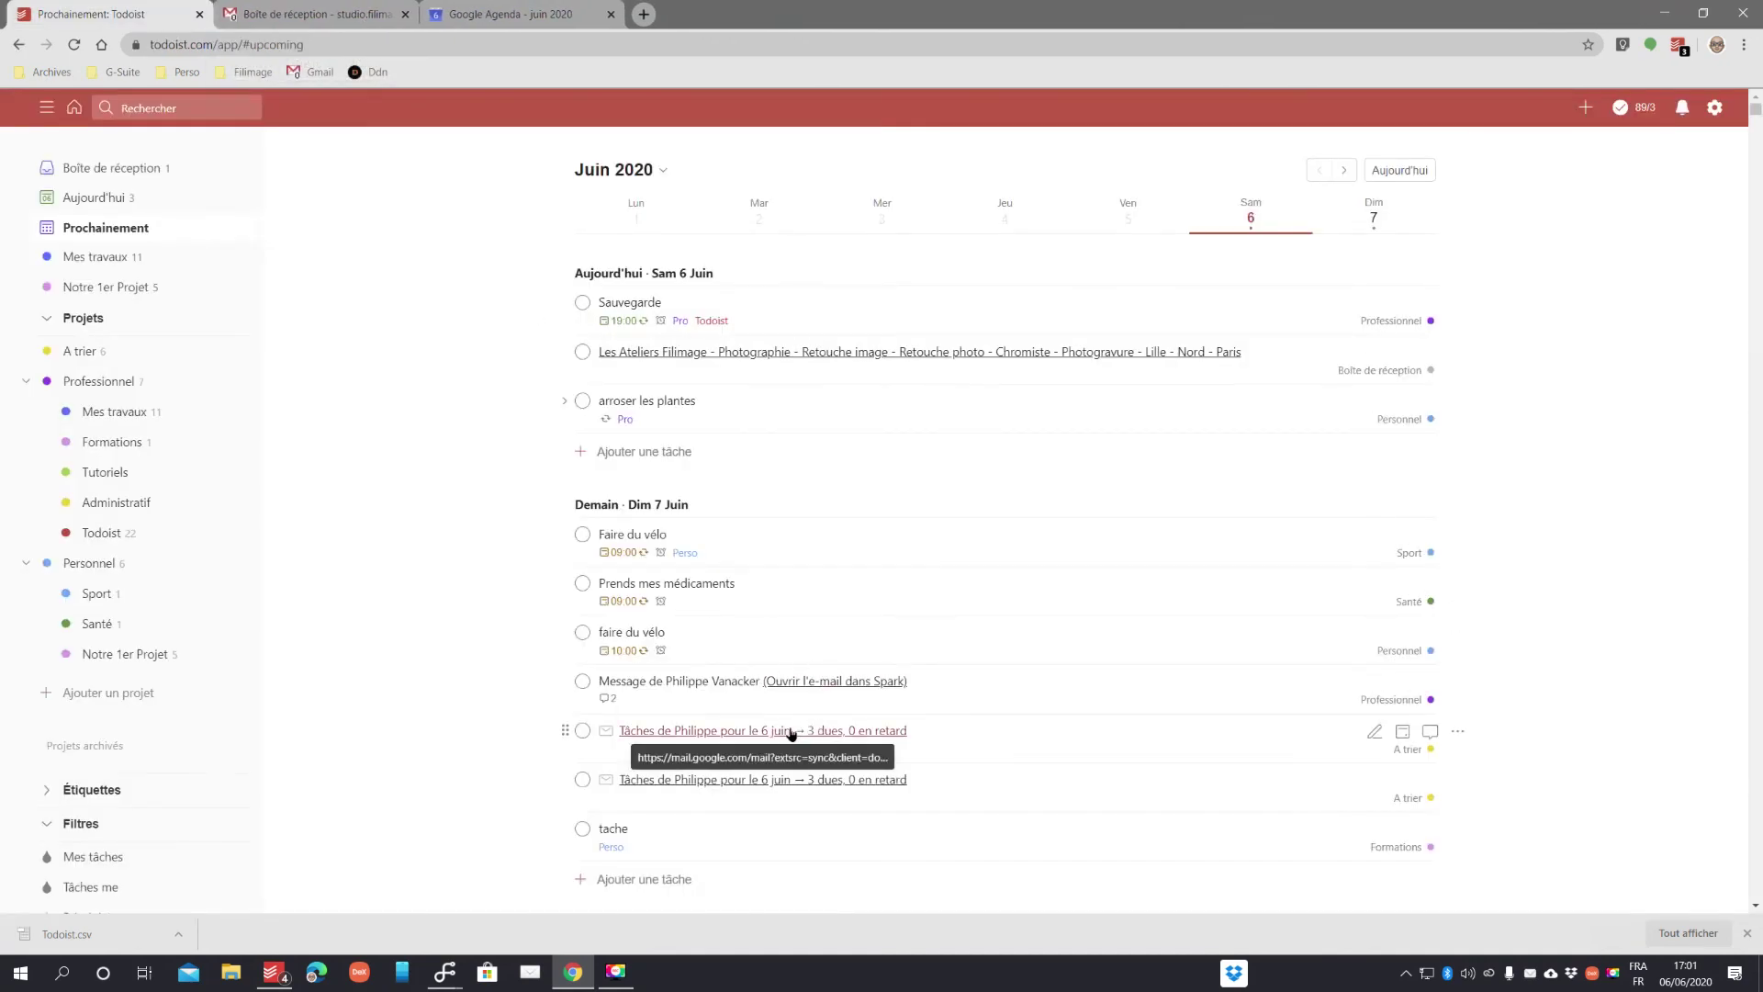